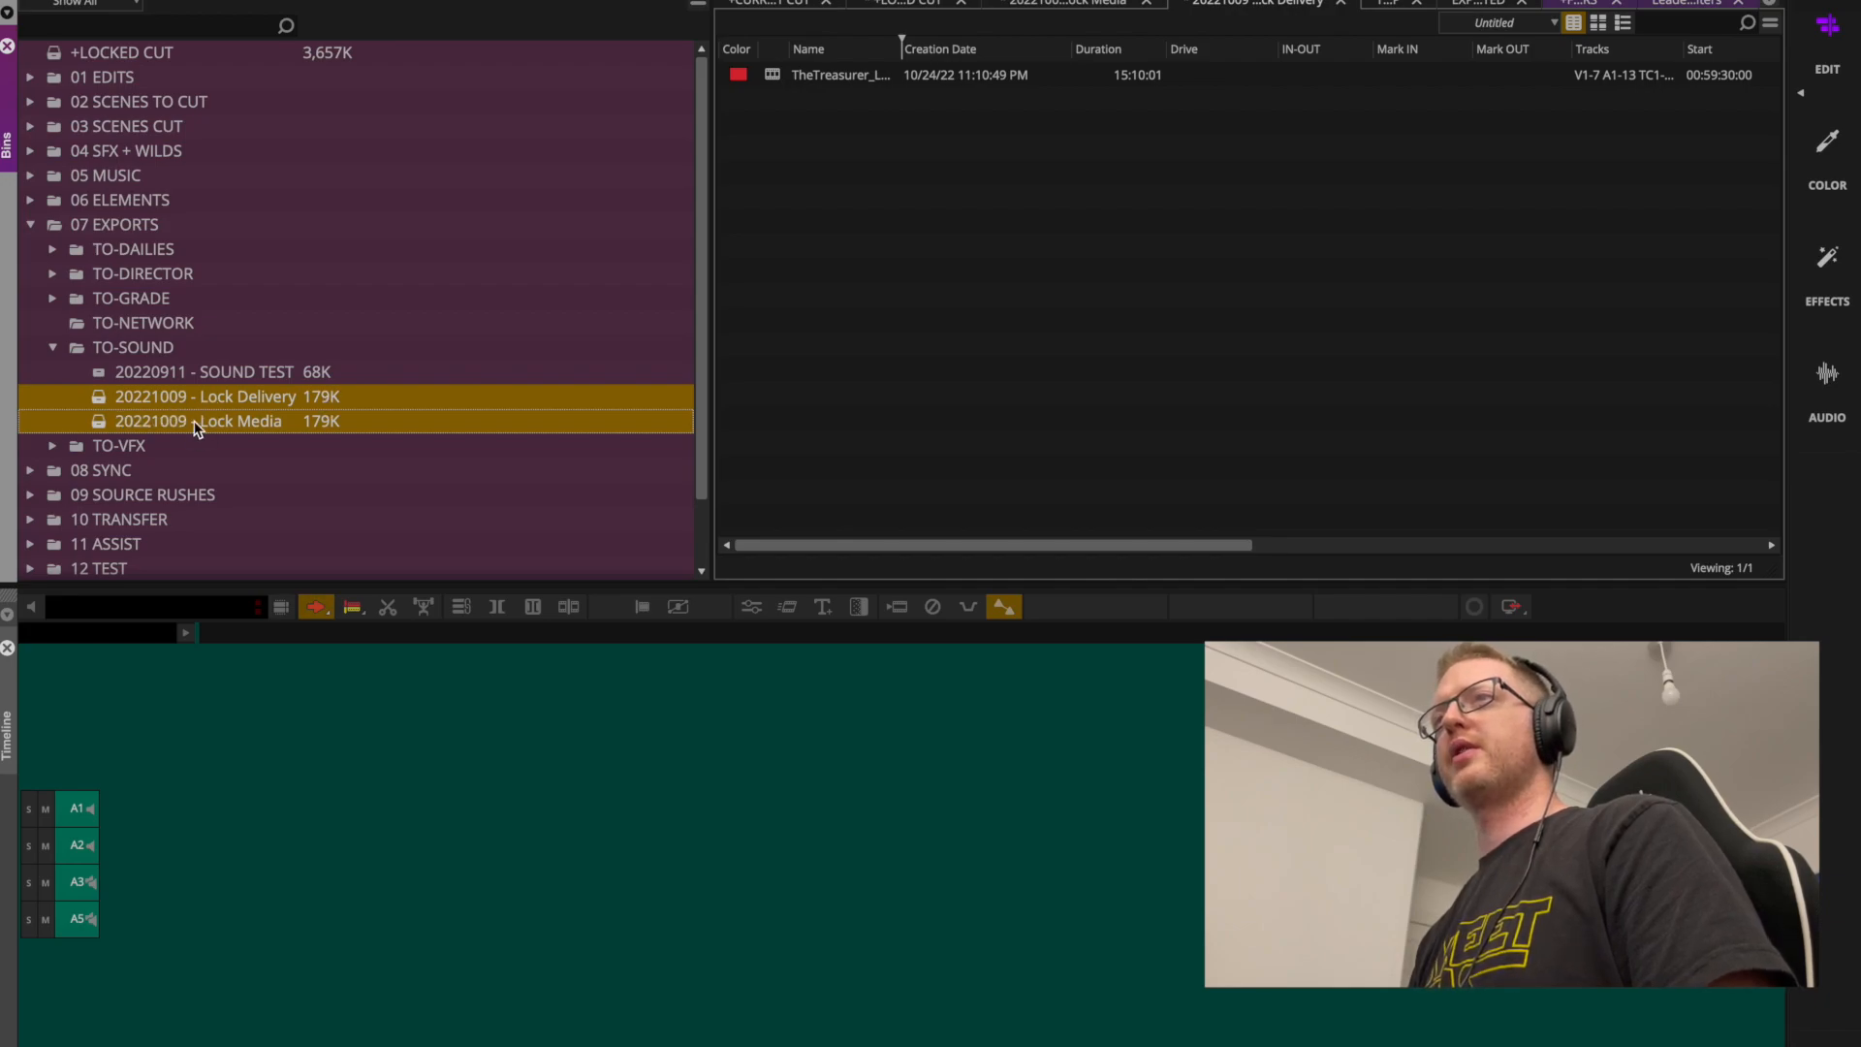
Load the sequence from the Lock Delivery bin into the timeline and open its Markers list.
click(1044, 283)
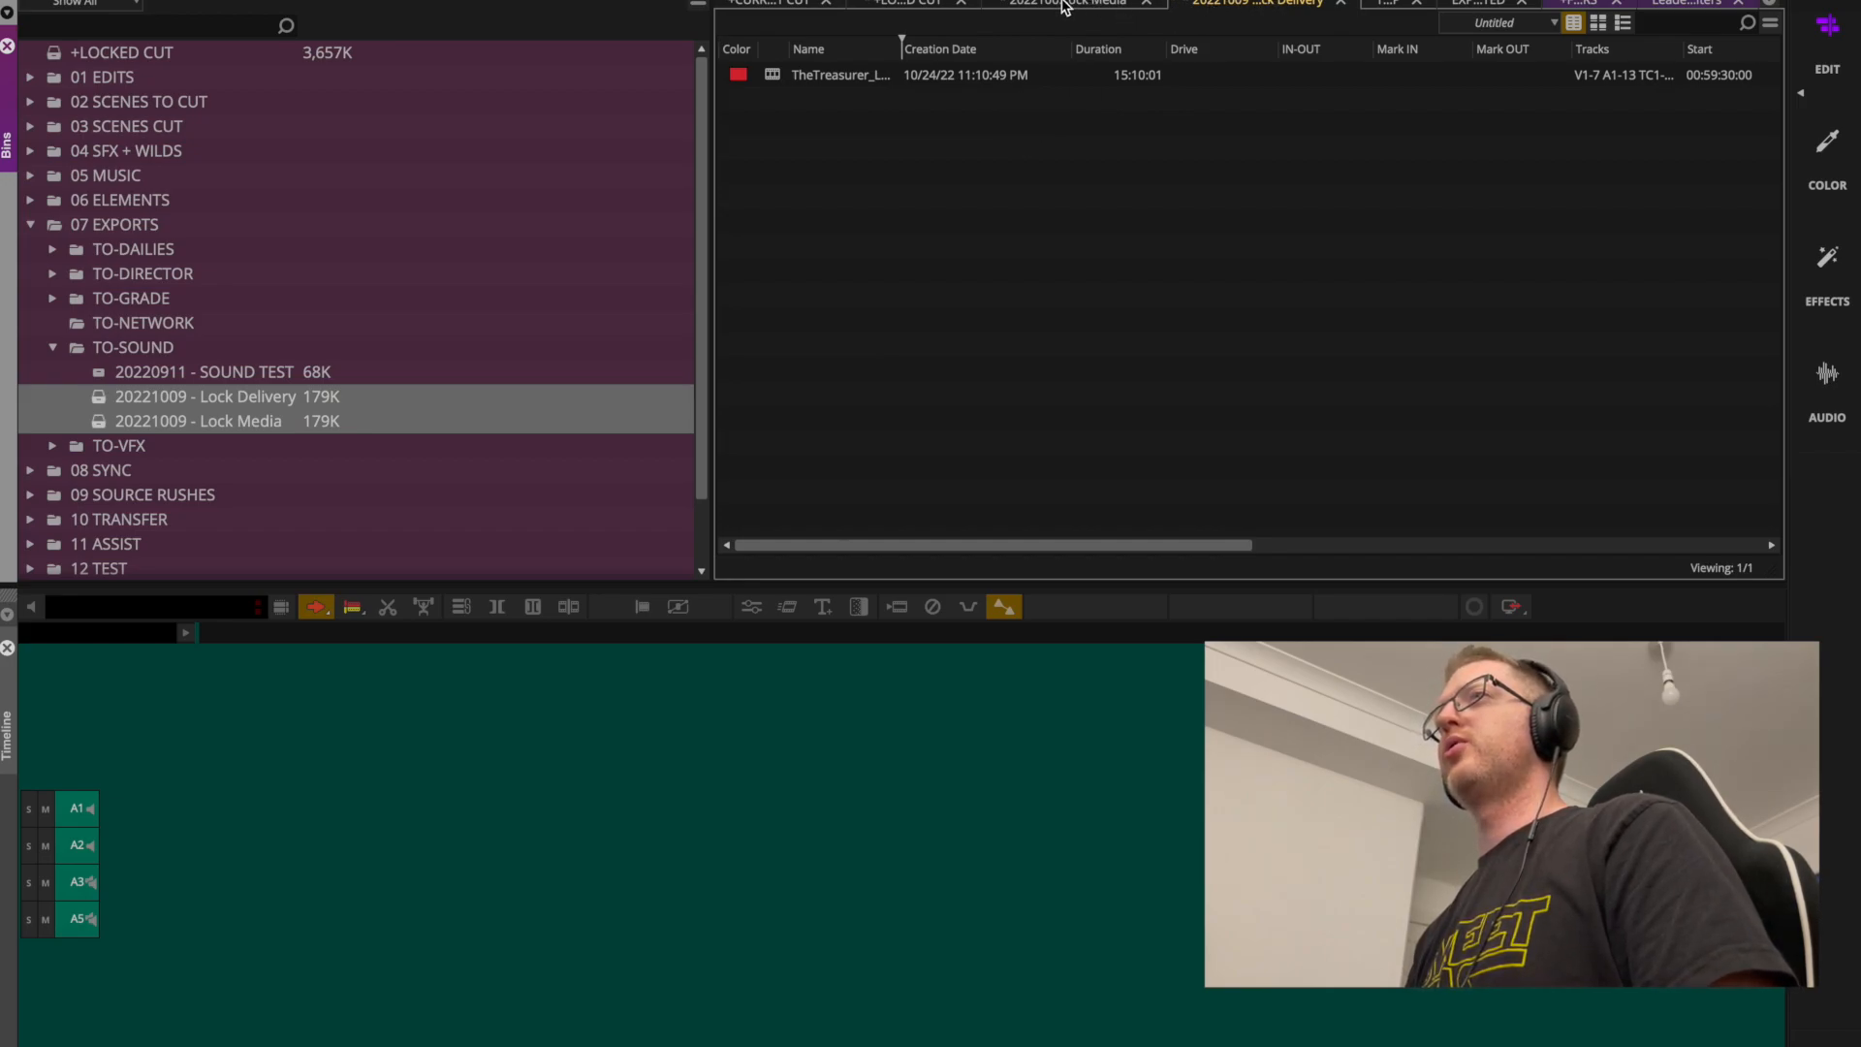
click(782, 83)
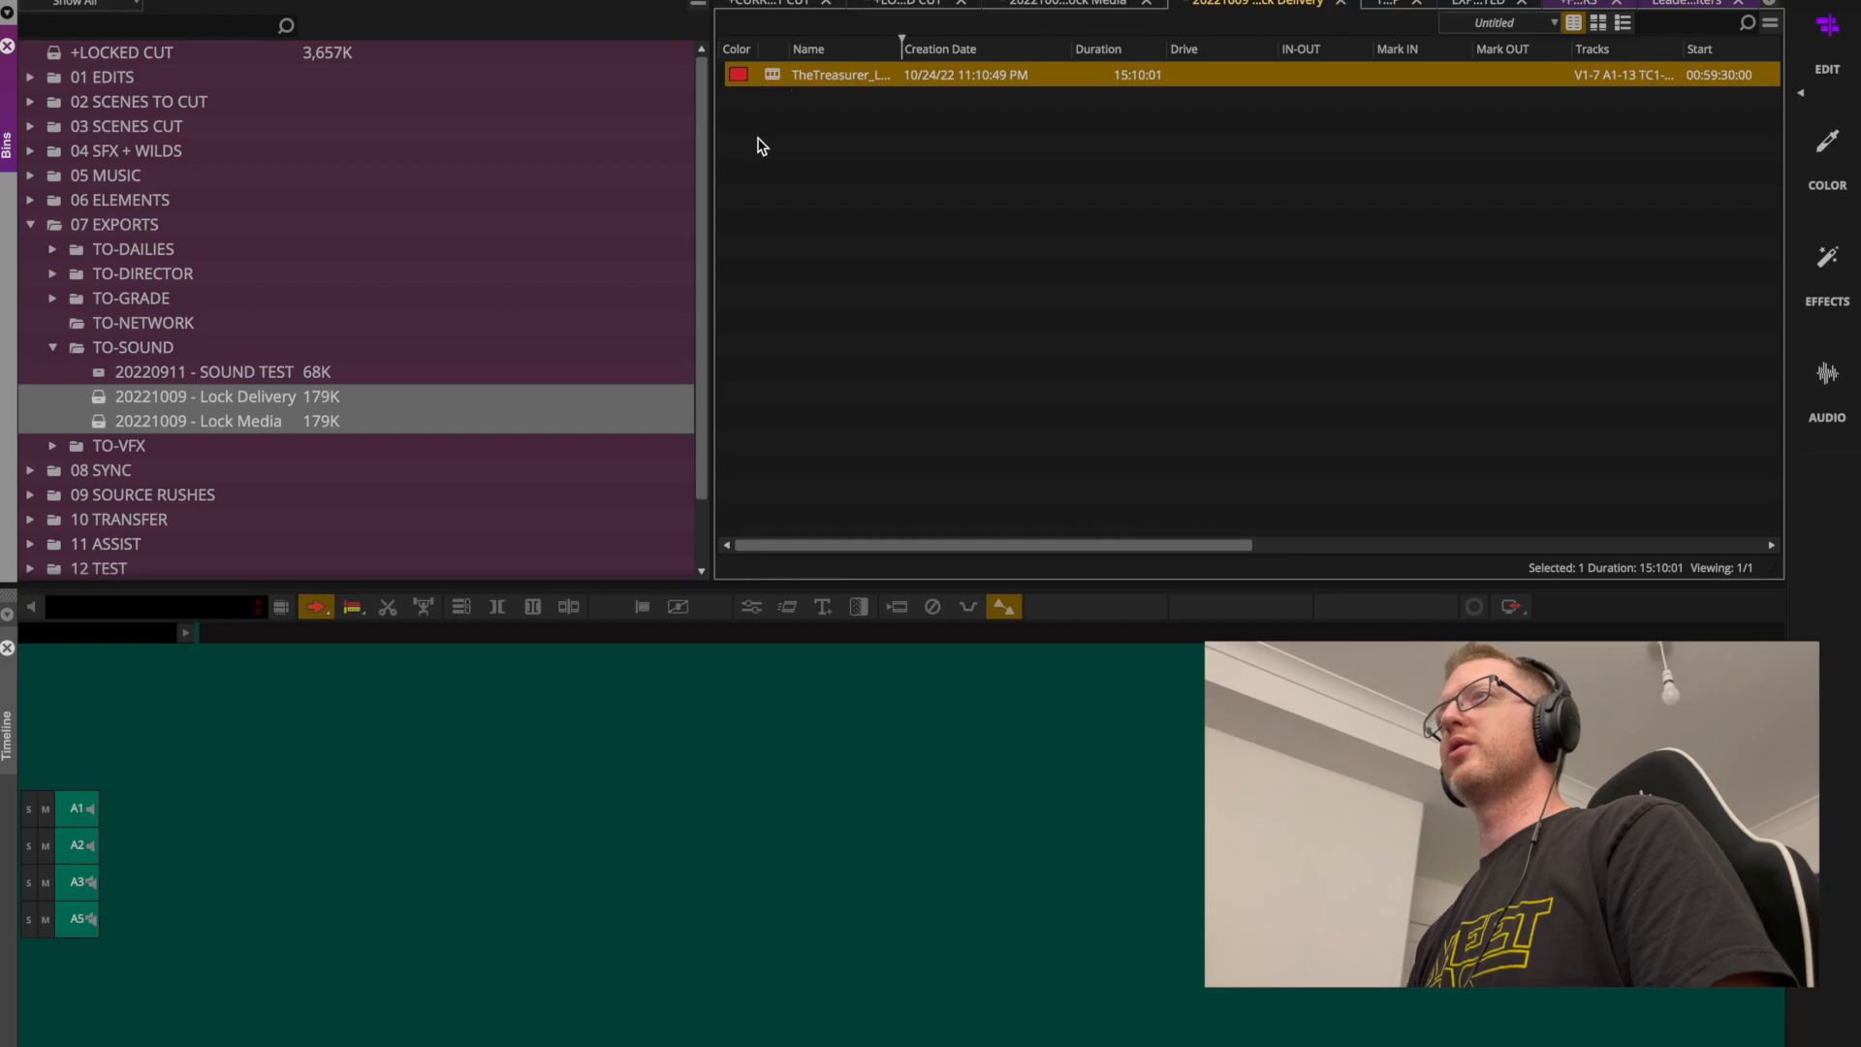
click(789, 654)
key(shift+m)
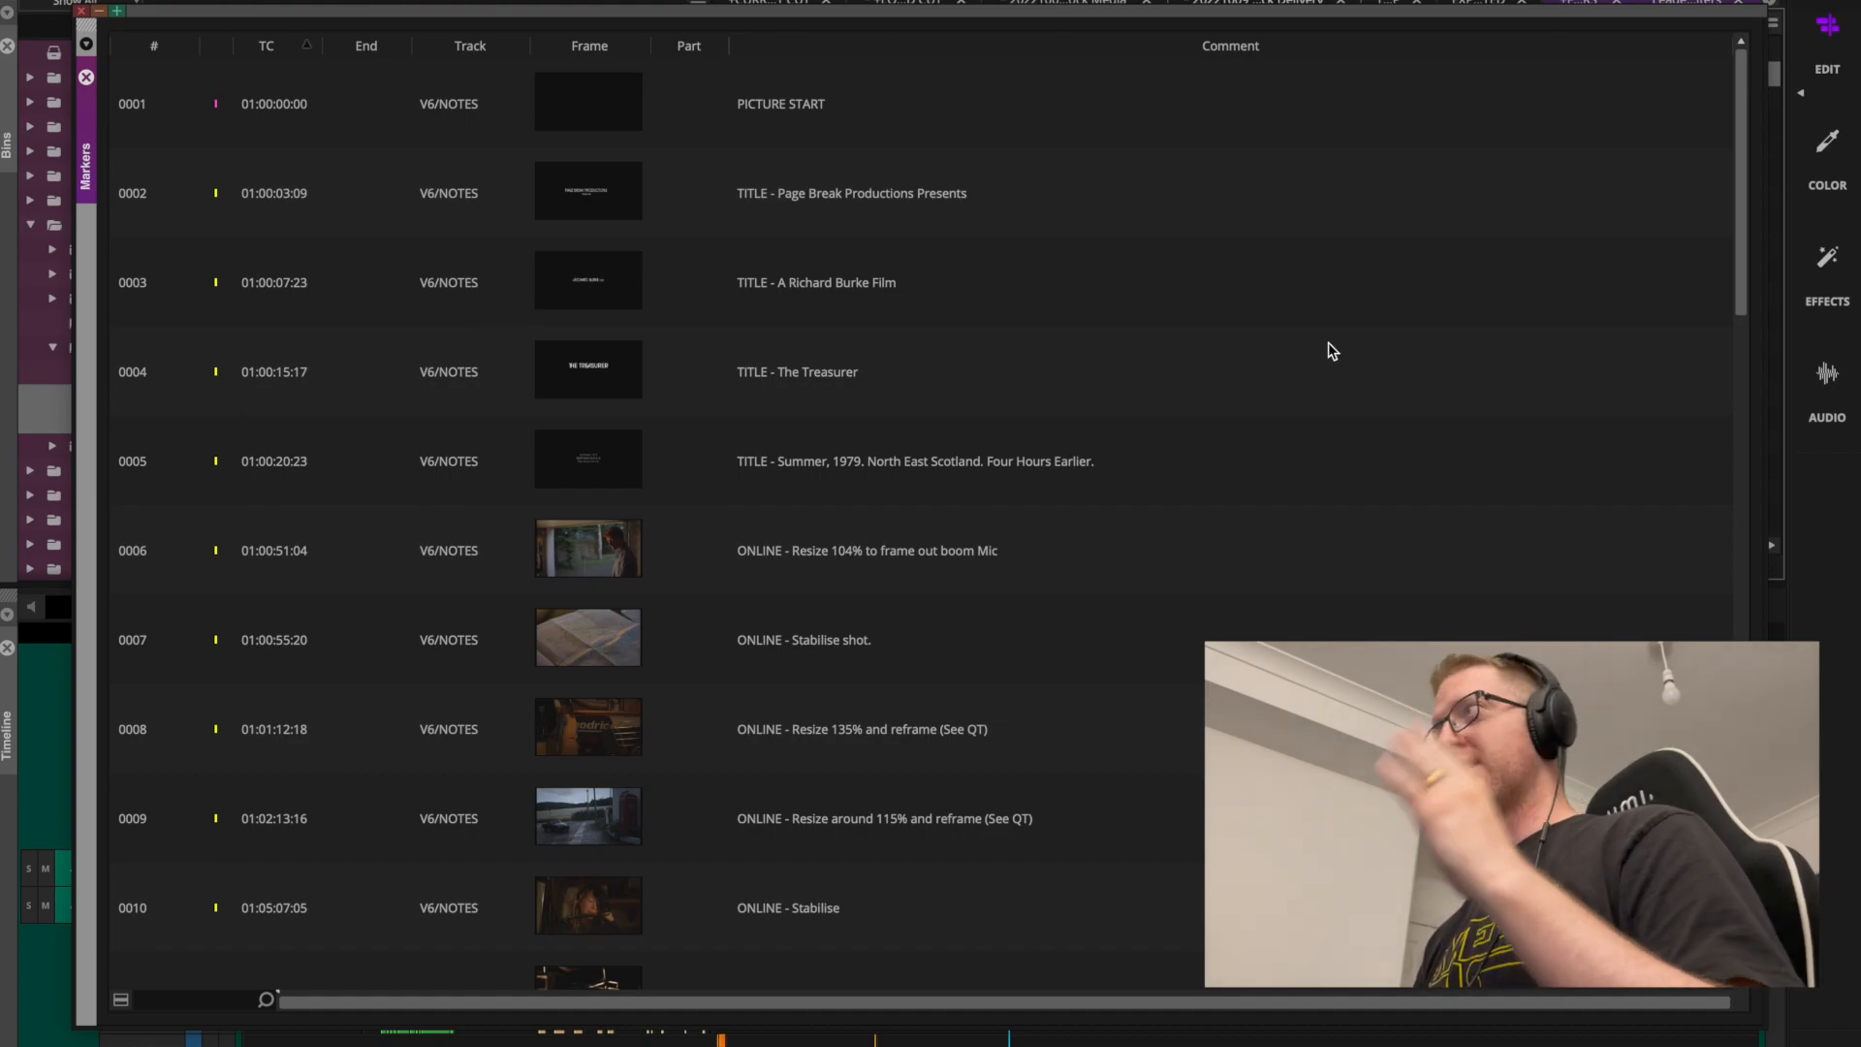
Switch to the sound turnover checklist and mark the 01 - ADR List task as done.
key(super+Tab)
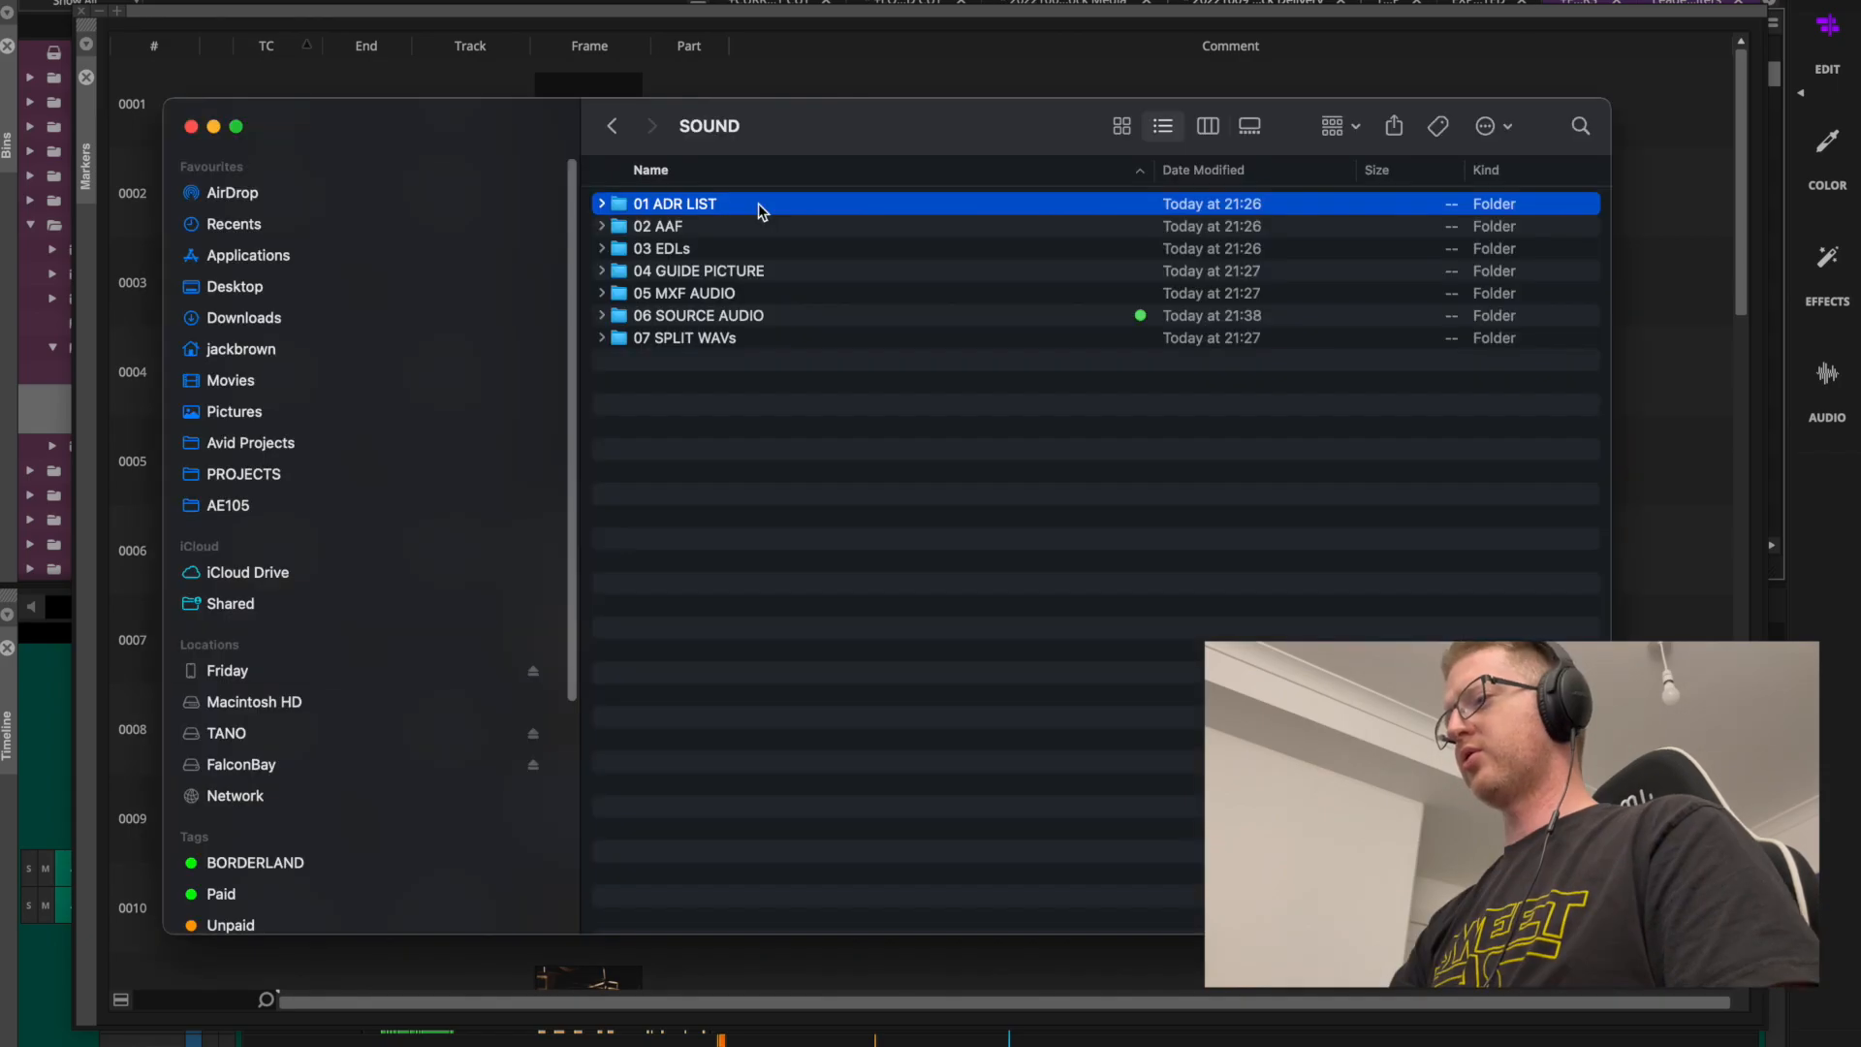
click(811, 481)
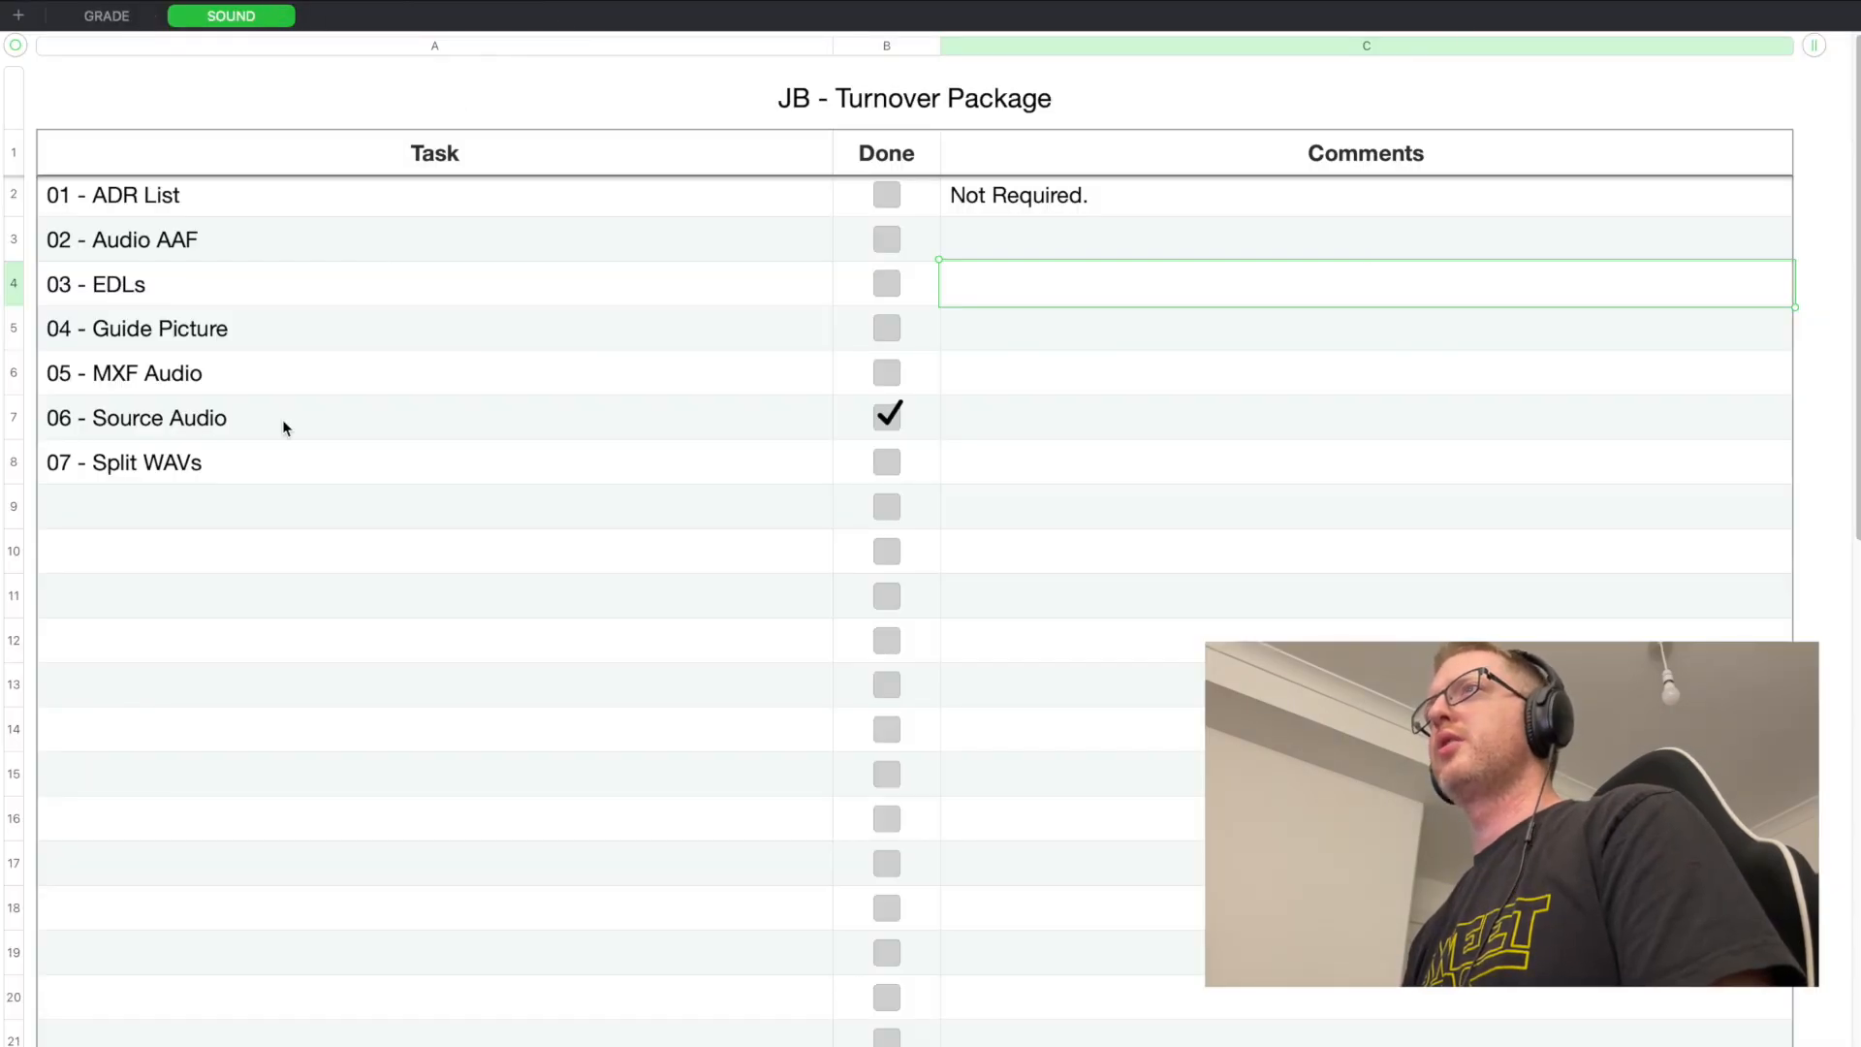
click(14, 195)
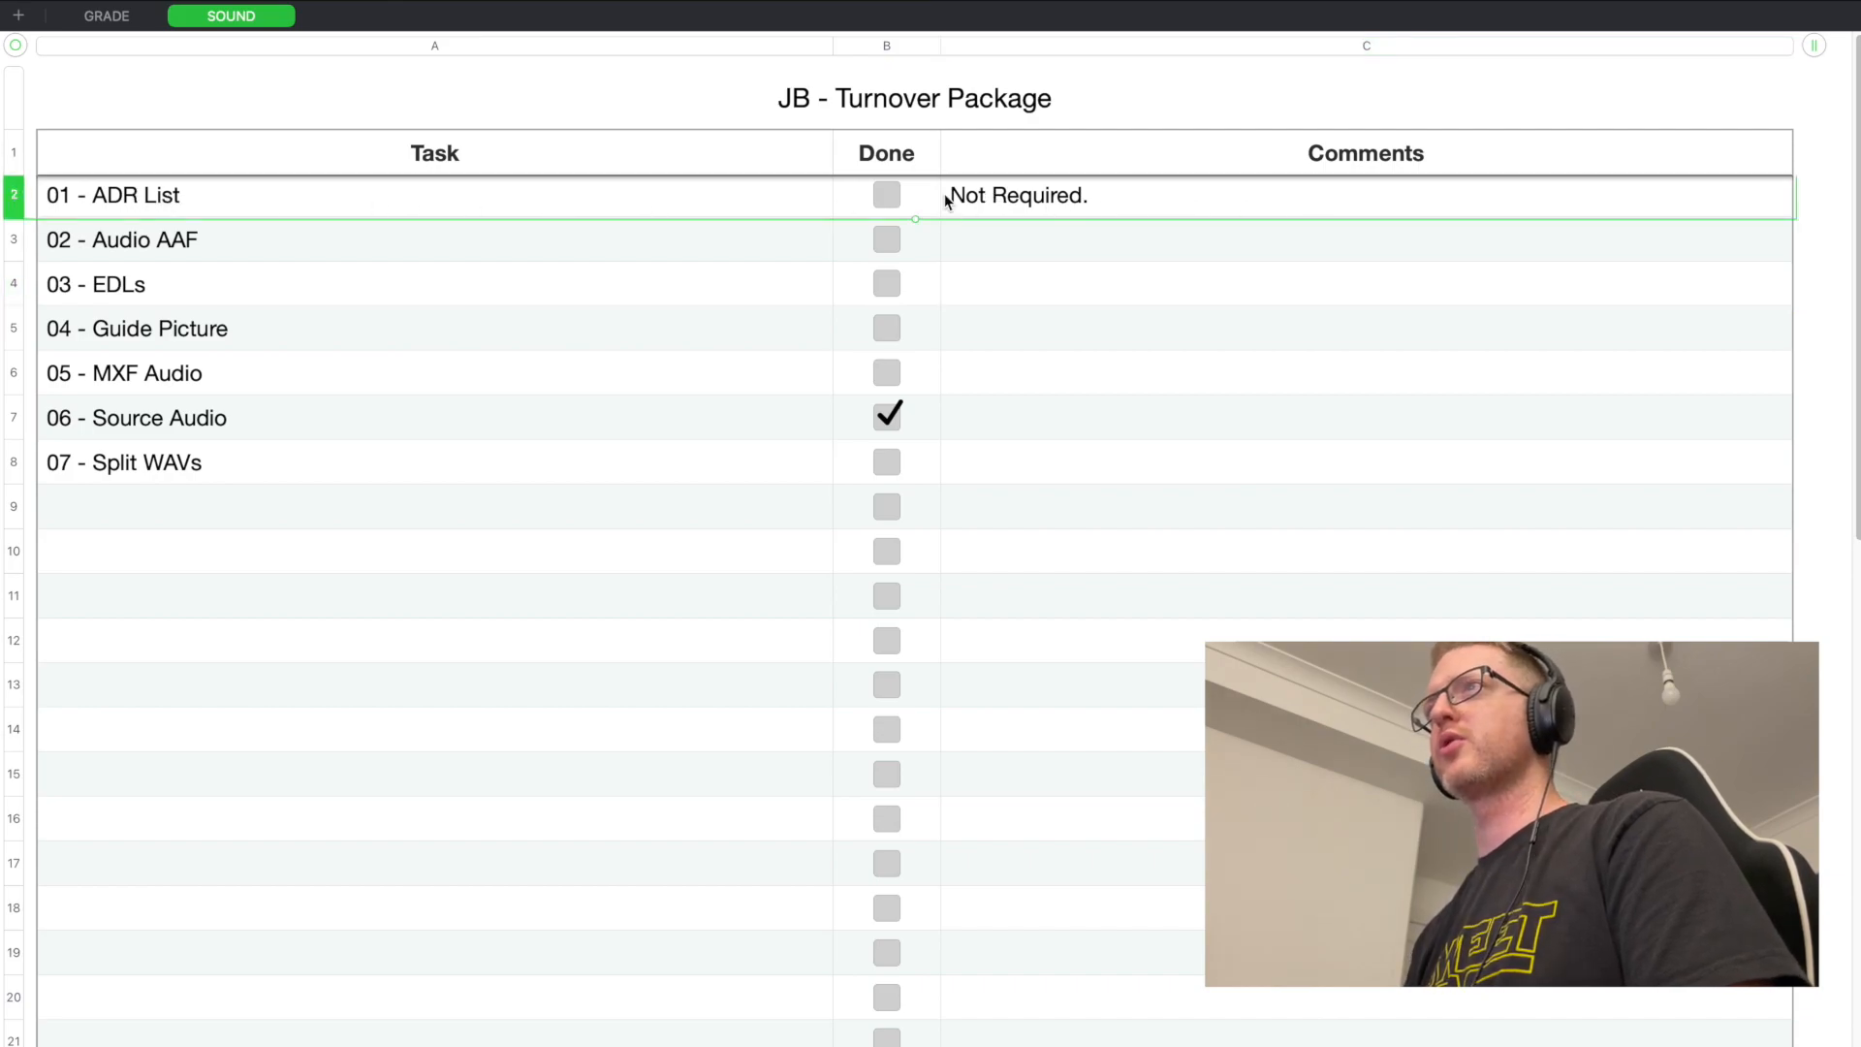
click(900, 200)
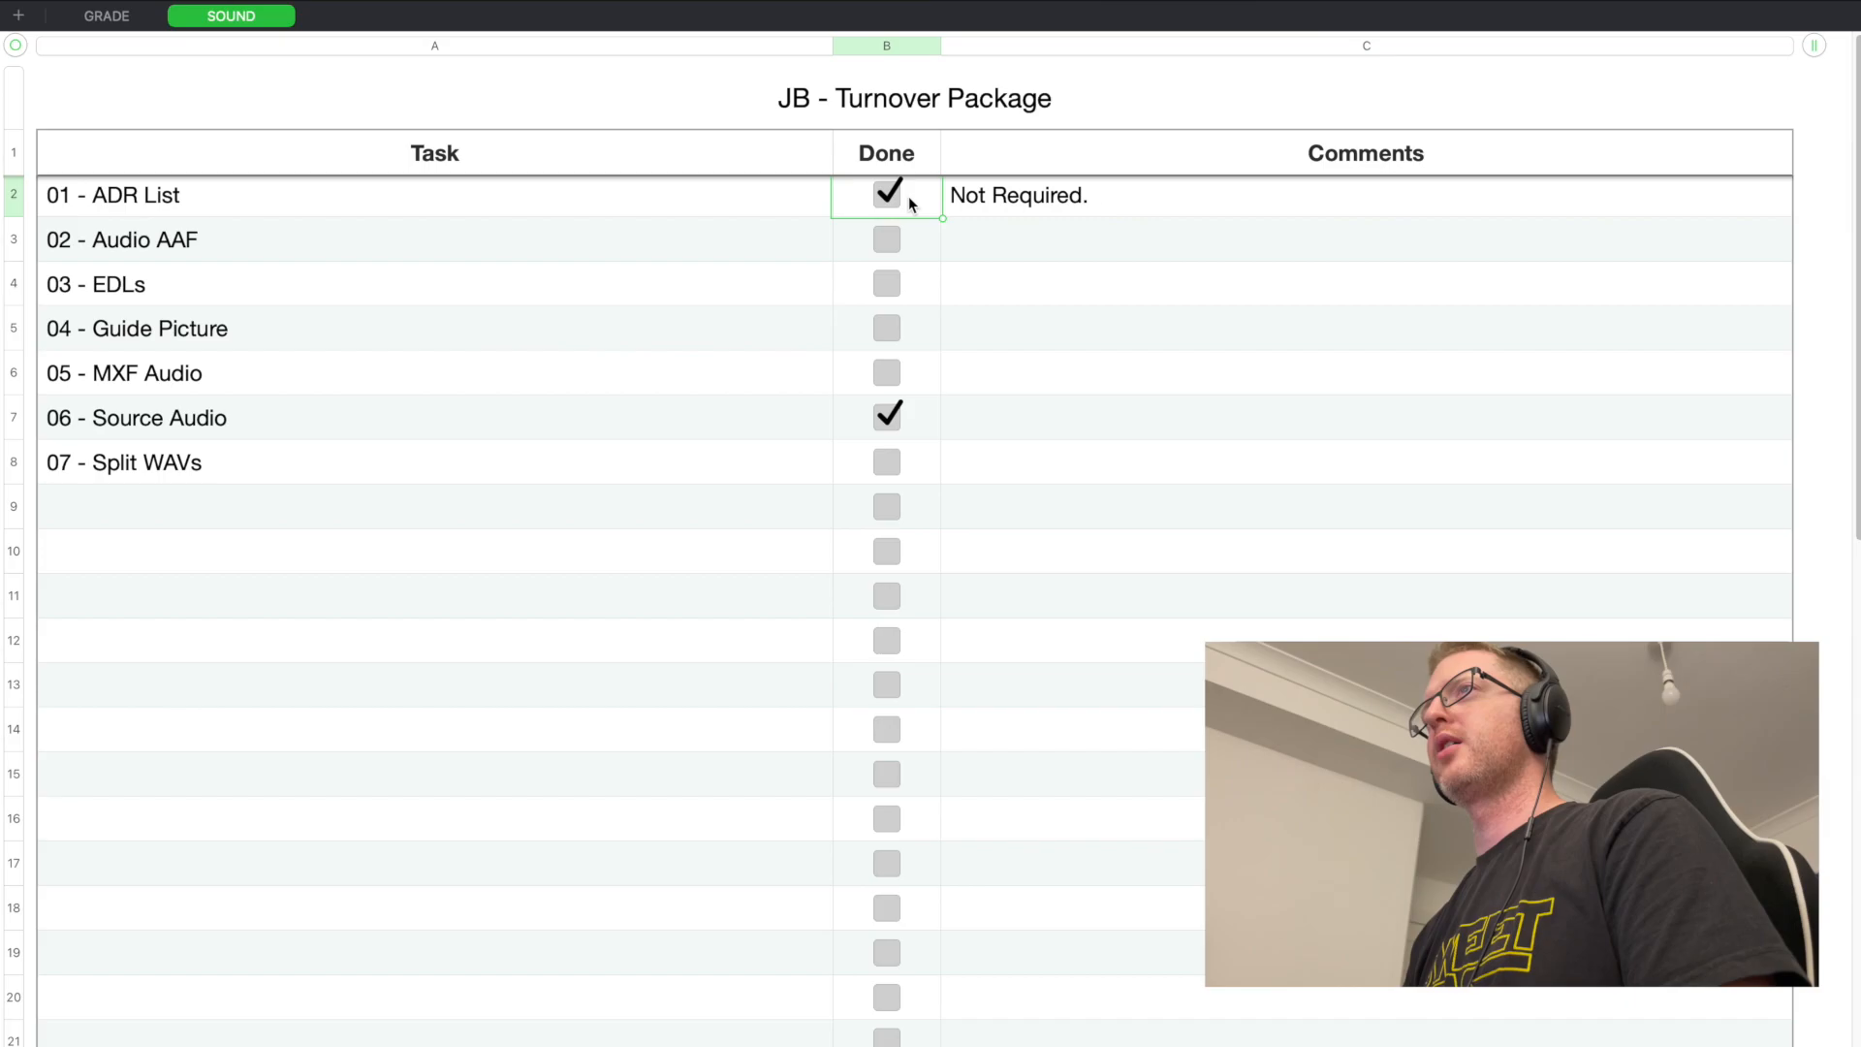
click(1099, 244)
Switch back to Media Composer, close the Markers list, and fit the Lock Delivery bin columns to their contents.
key(ctrl+Left)
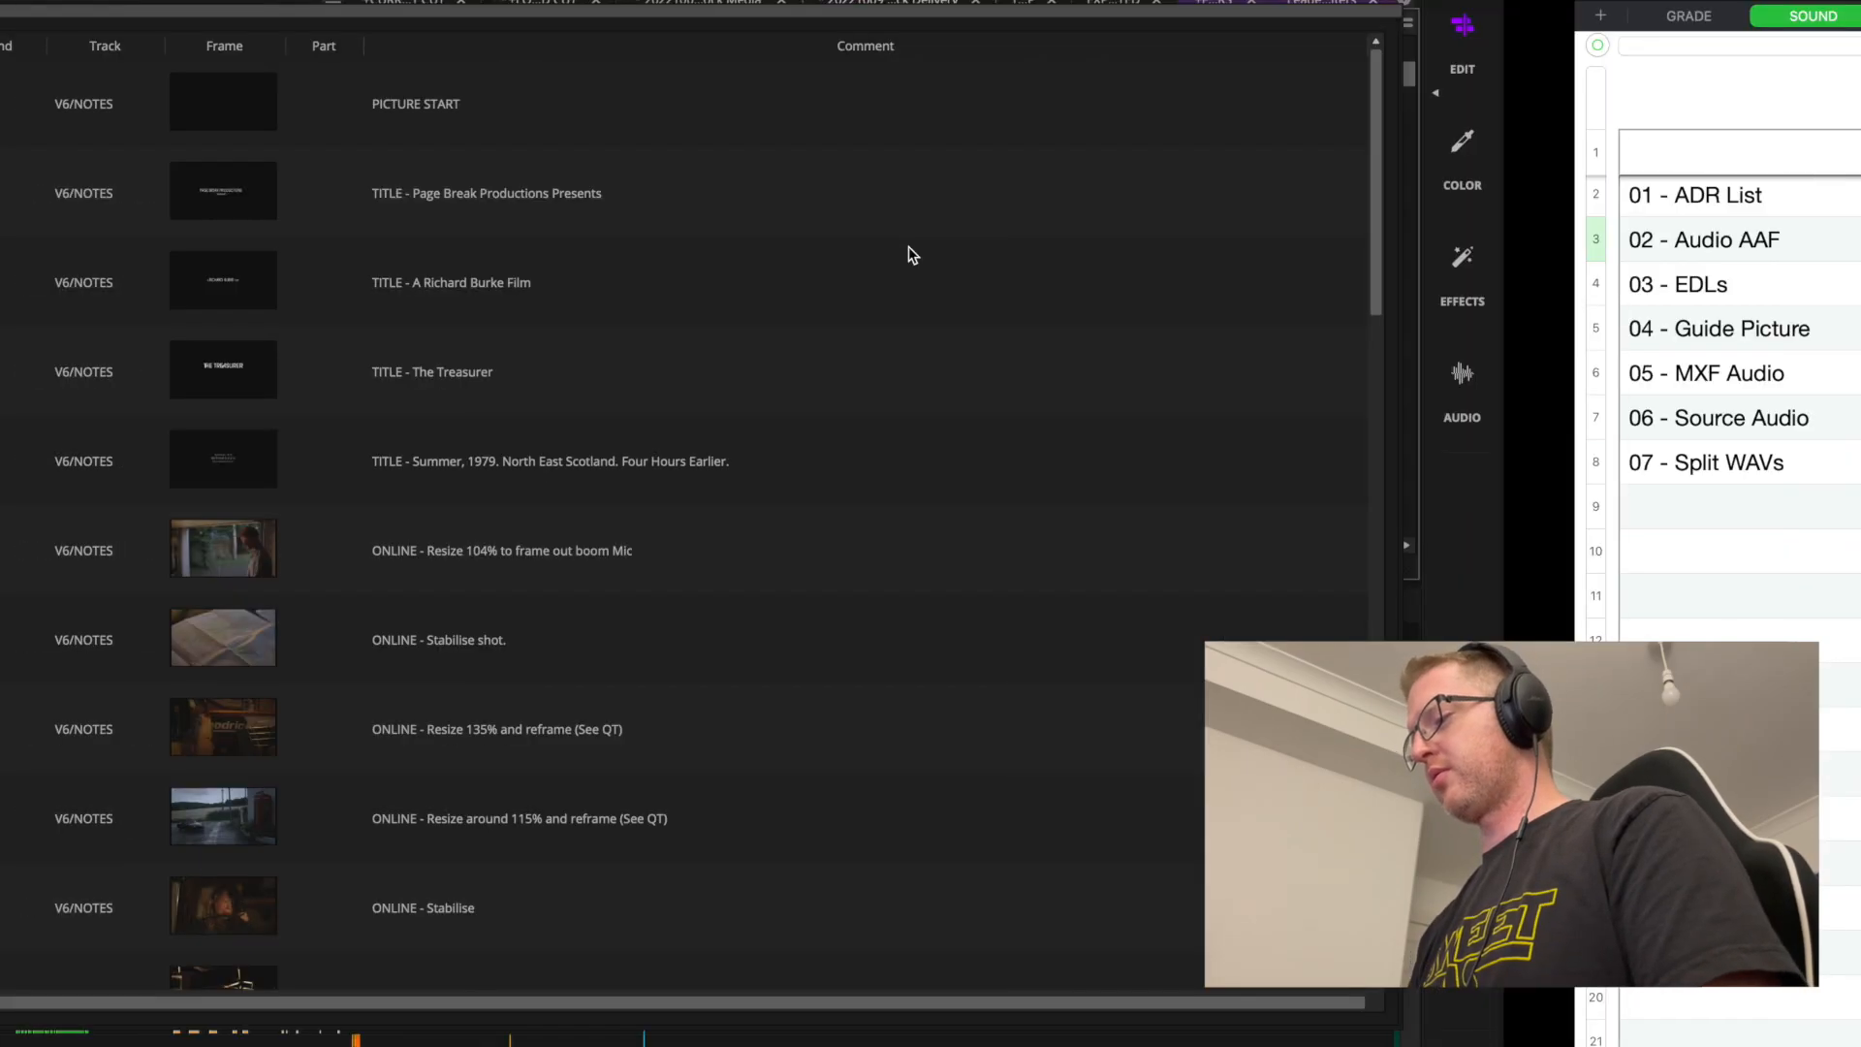
click(81, 10)
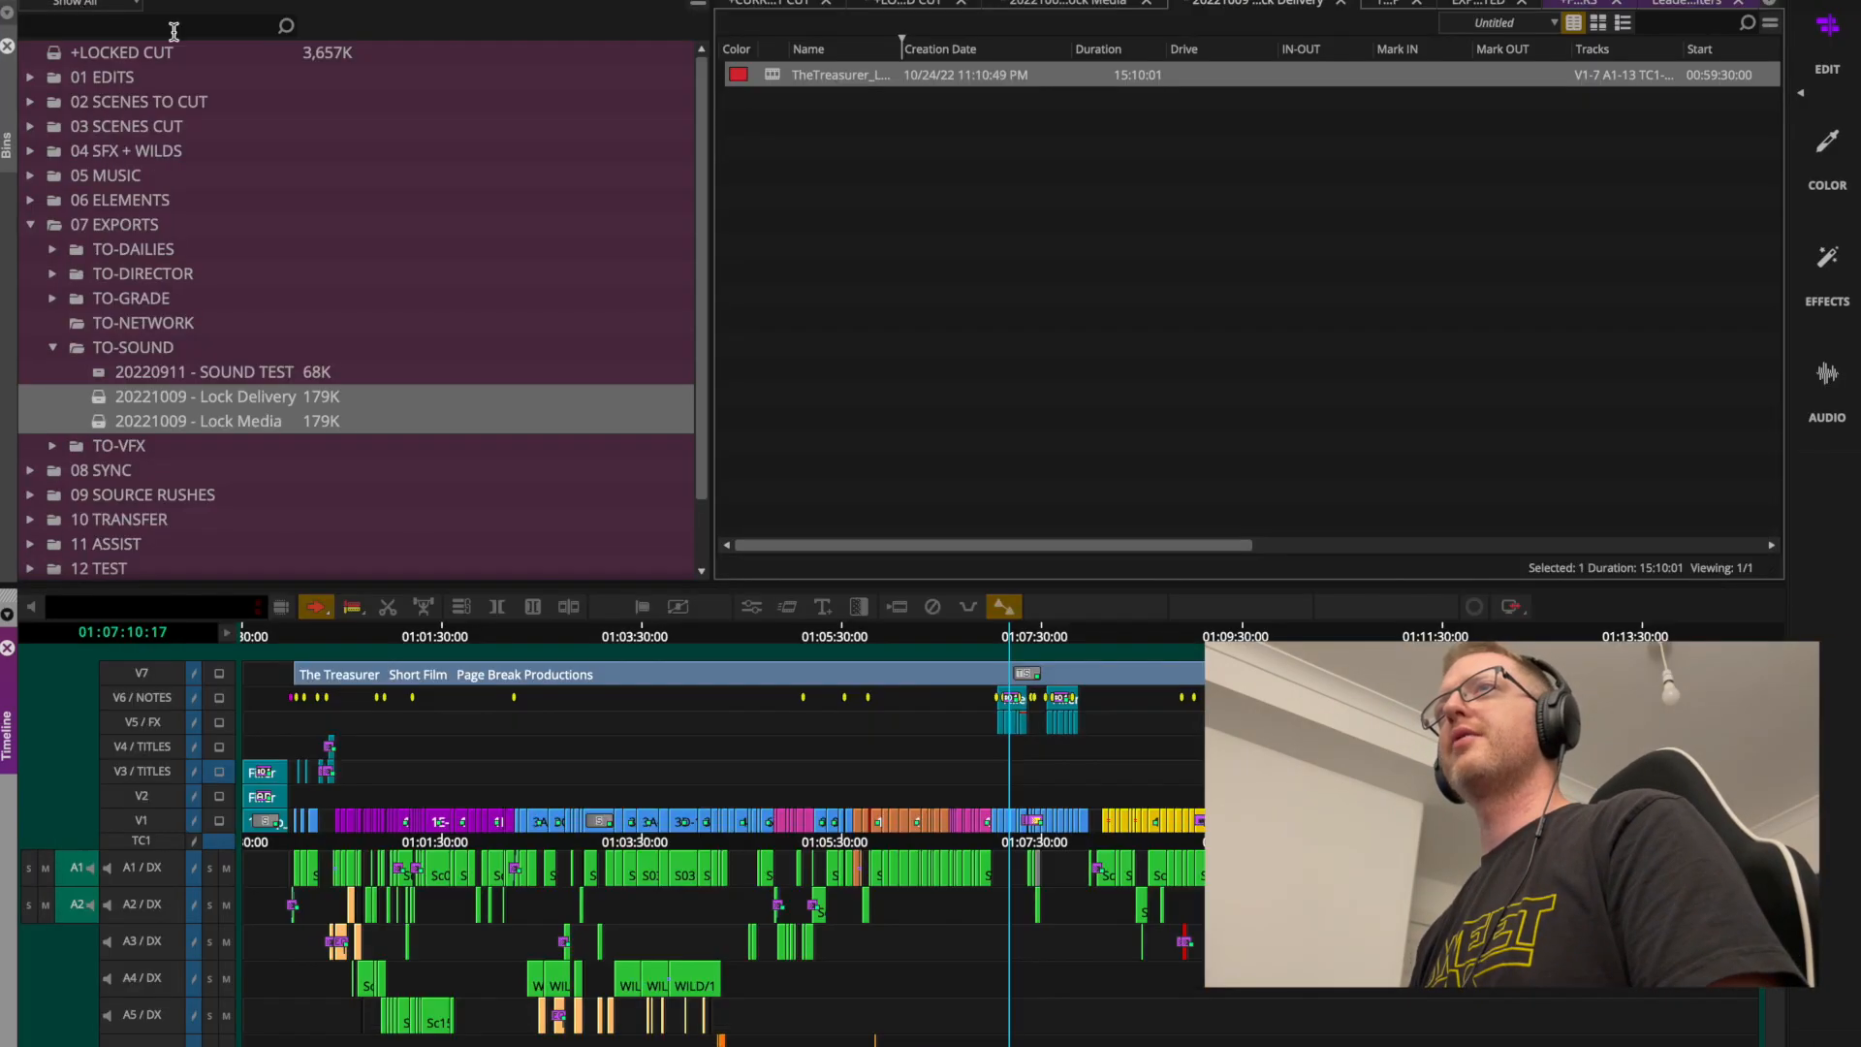
click(796, 77)
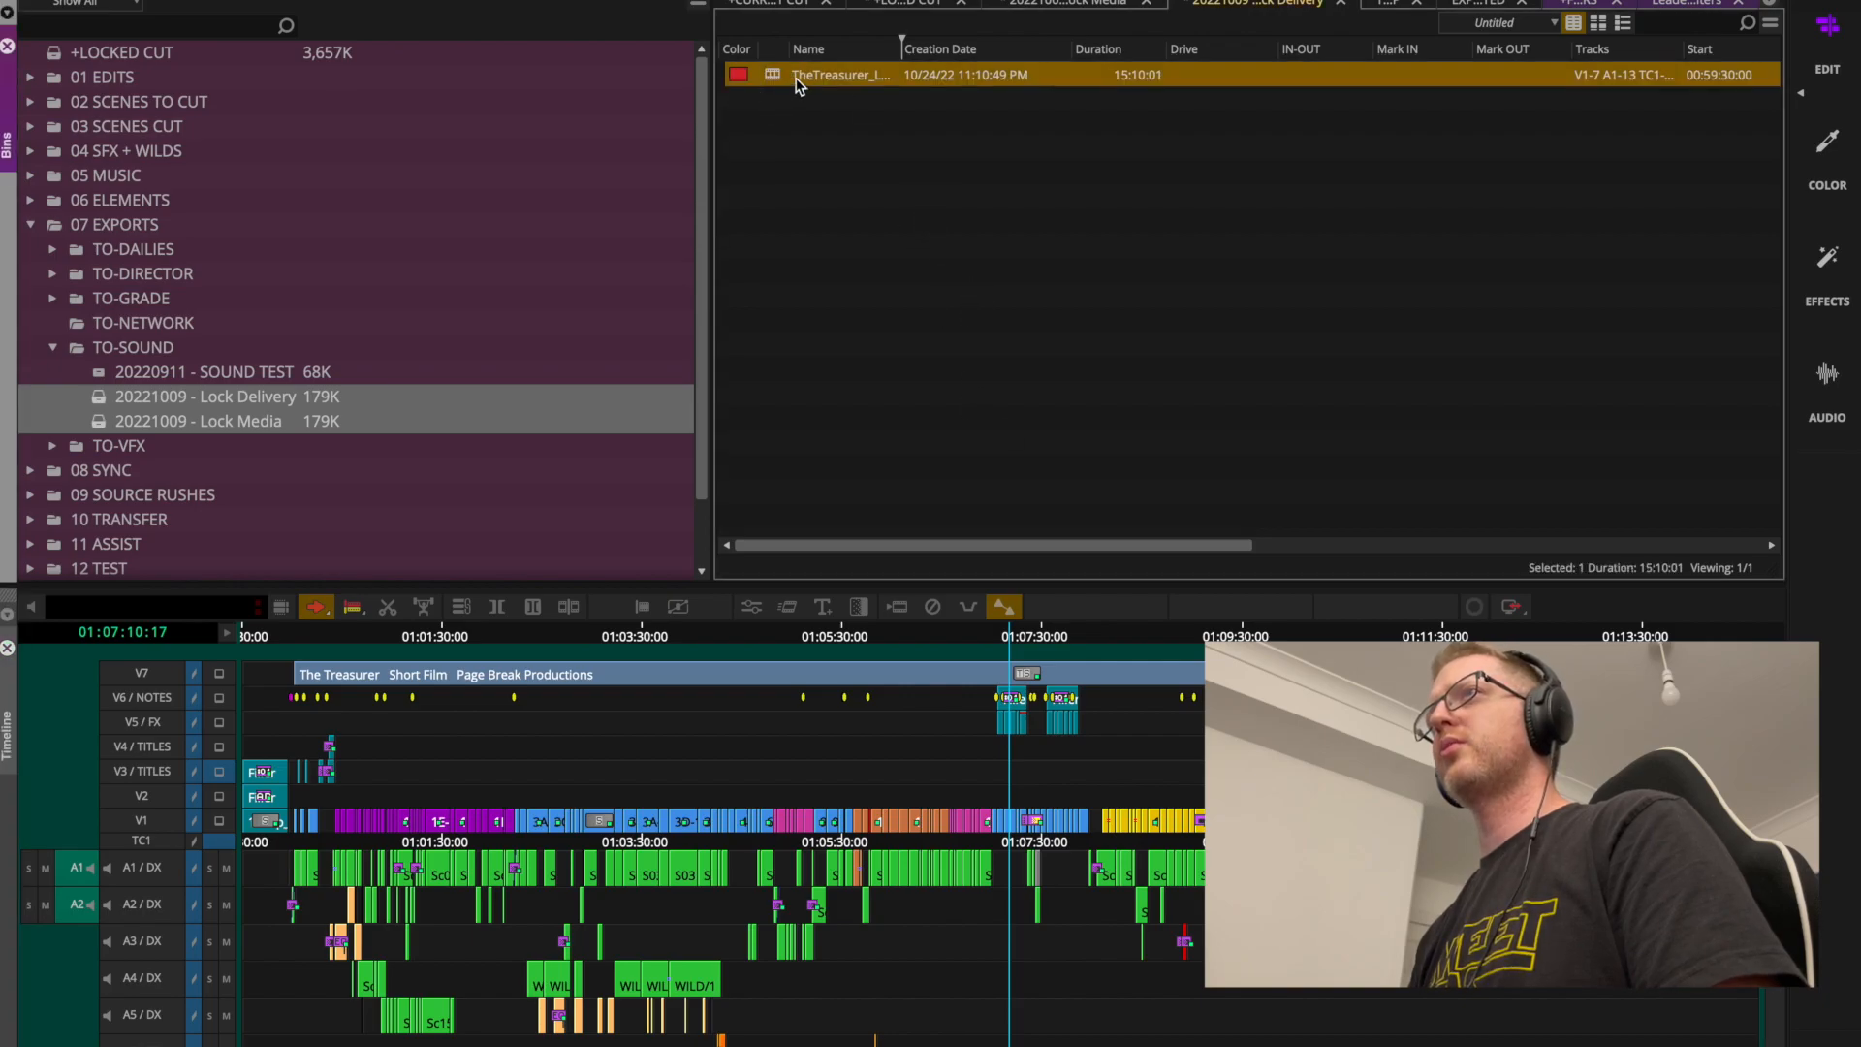
key(super+t)
click(956, 145)
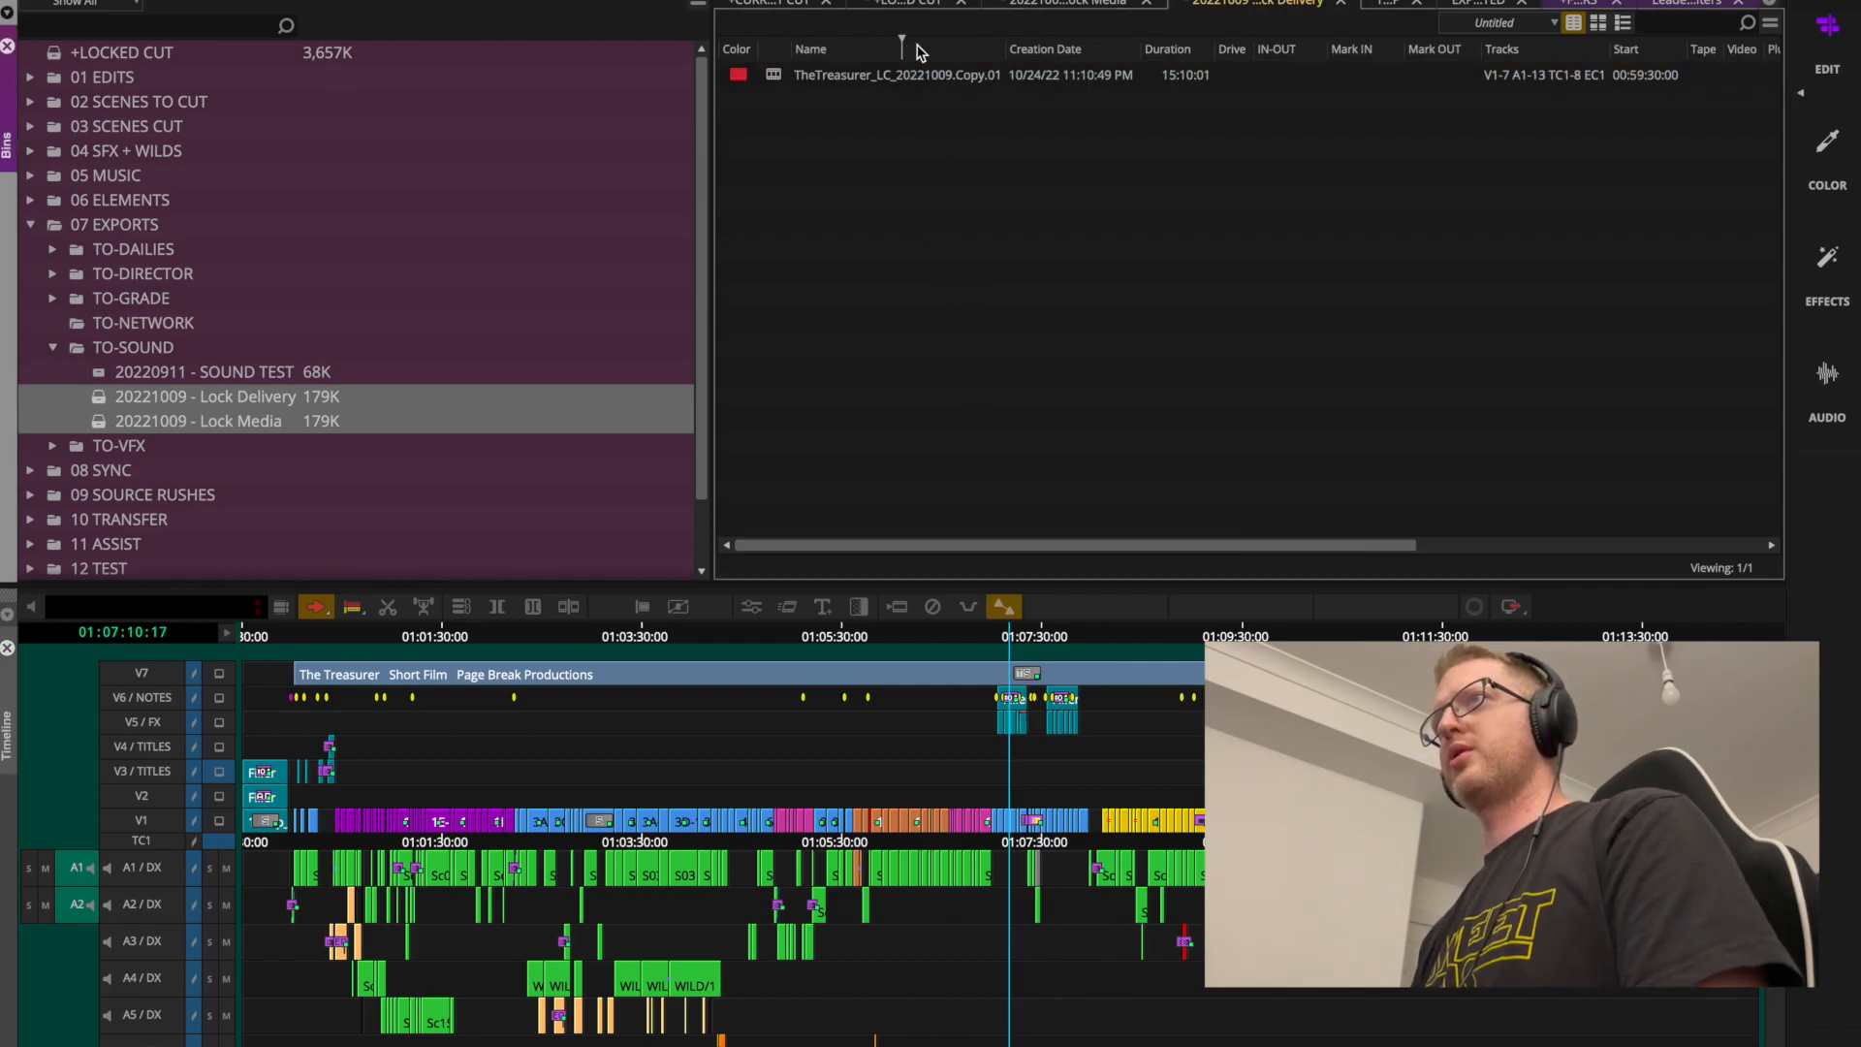
Remove the copy suffix from the sequence name so it reads TheTreasurer_LC_20221009.
click(772, 76)
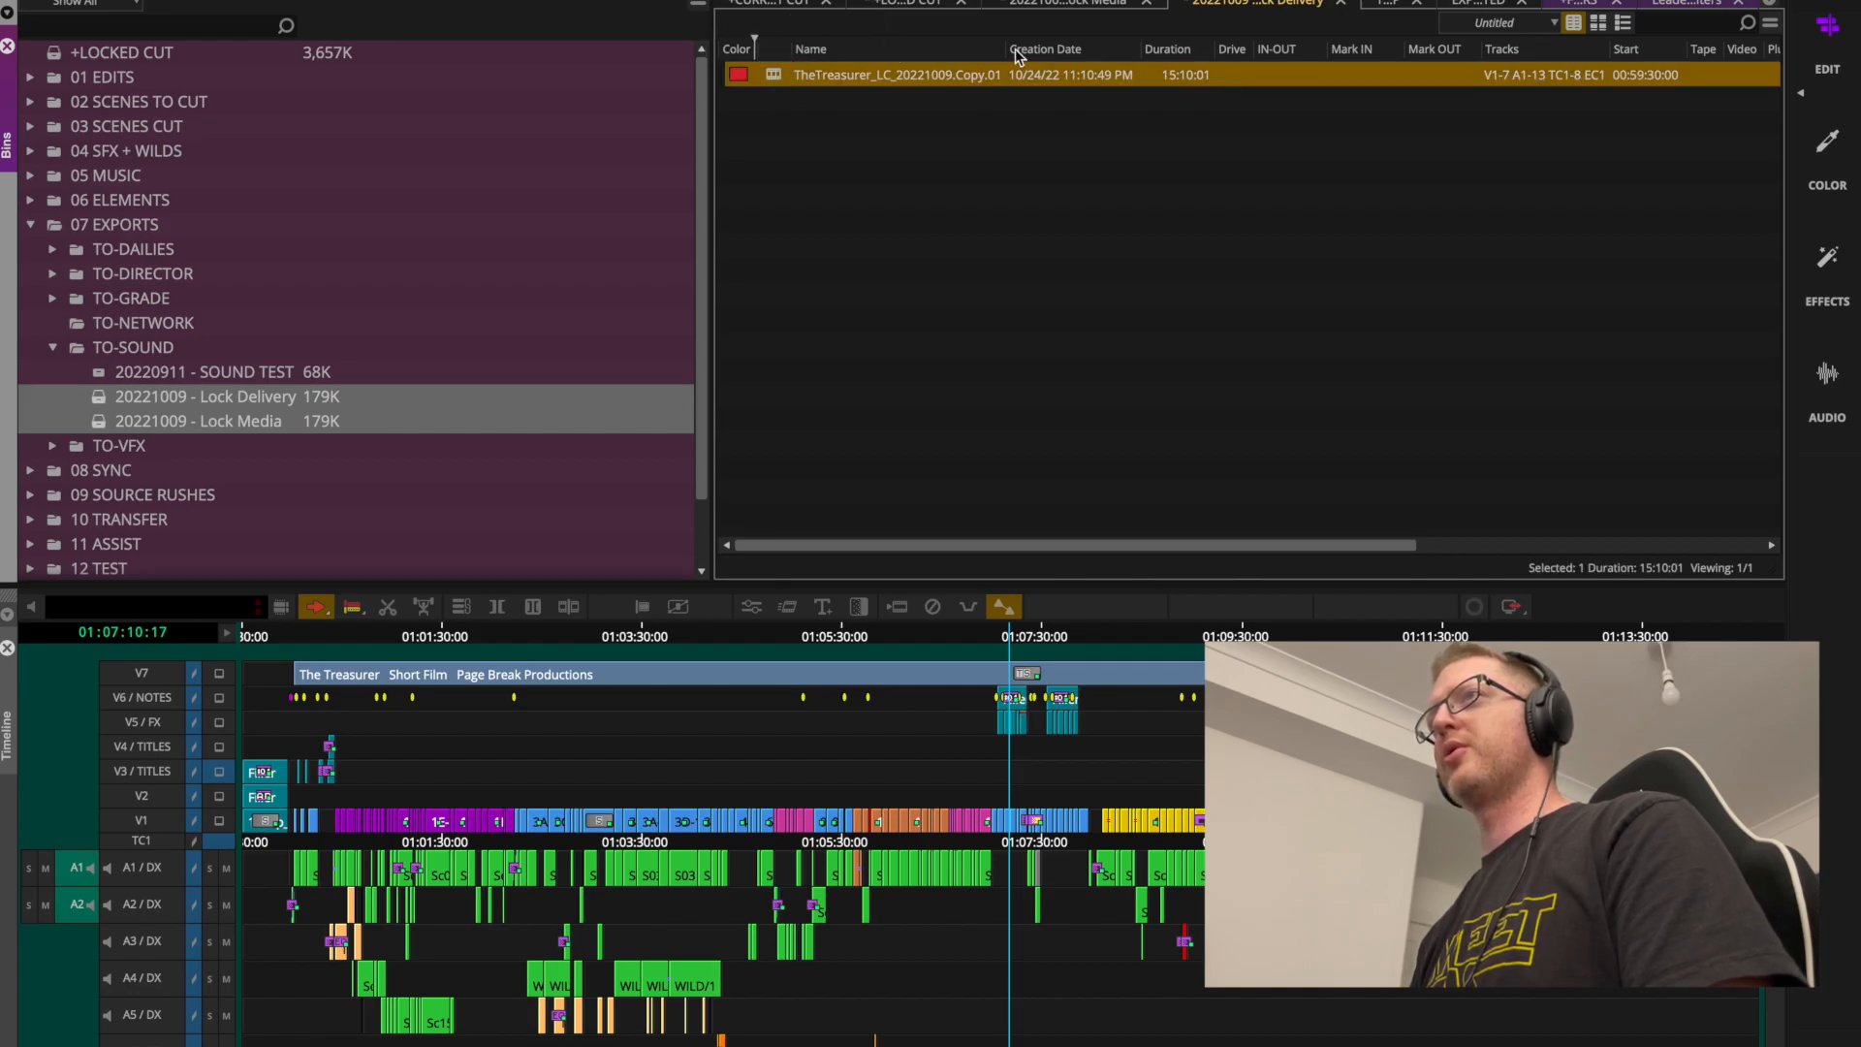
click(941, 75)
drag(947, 75, 1093, 90)
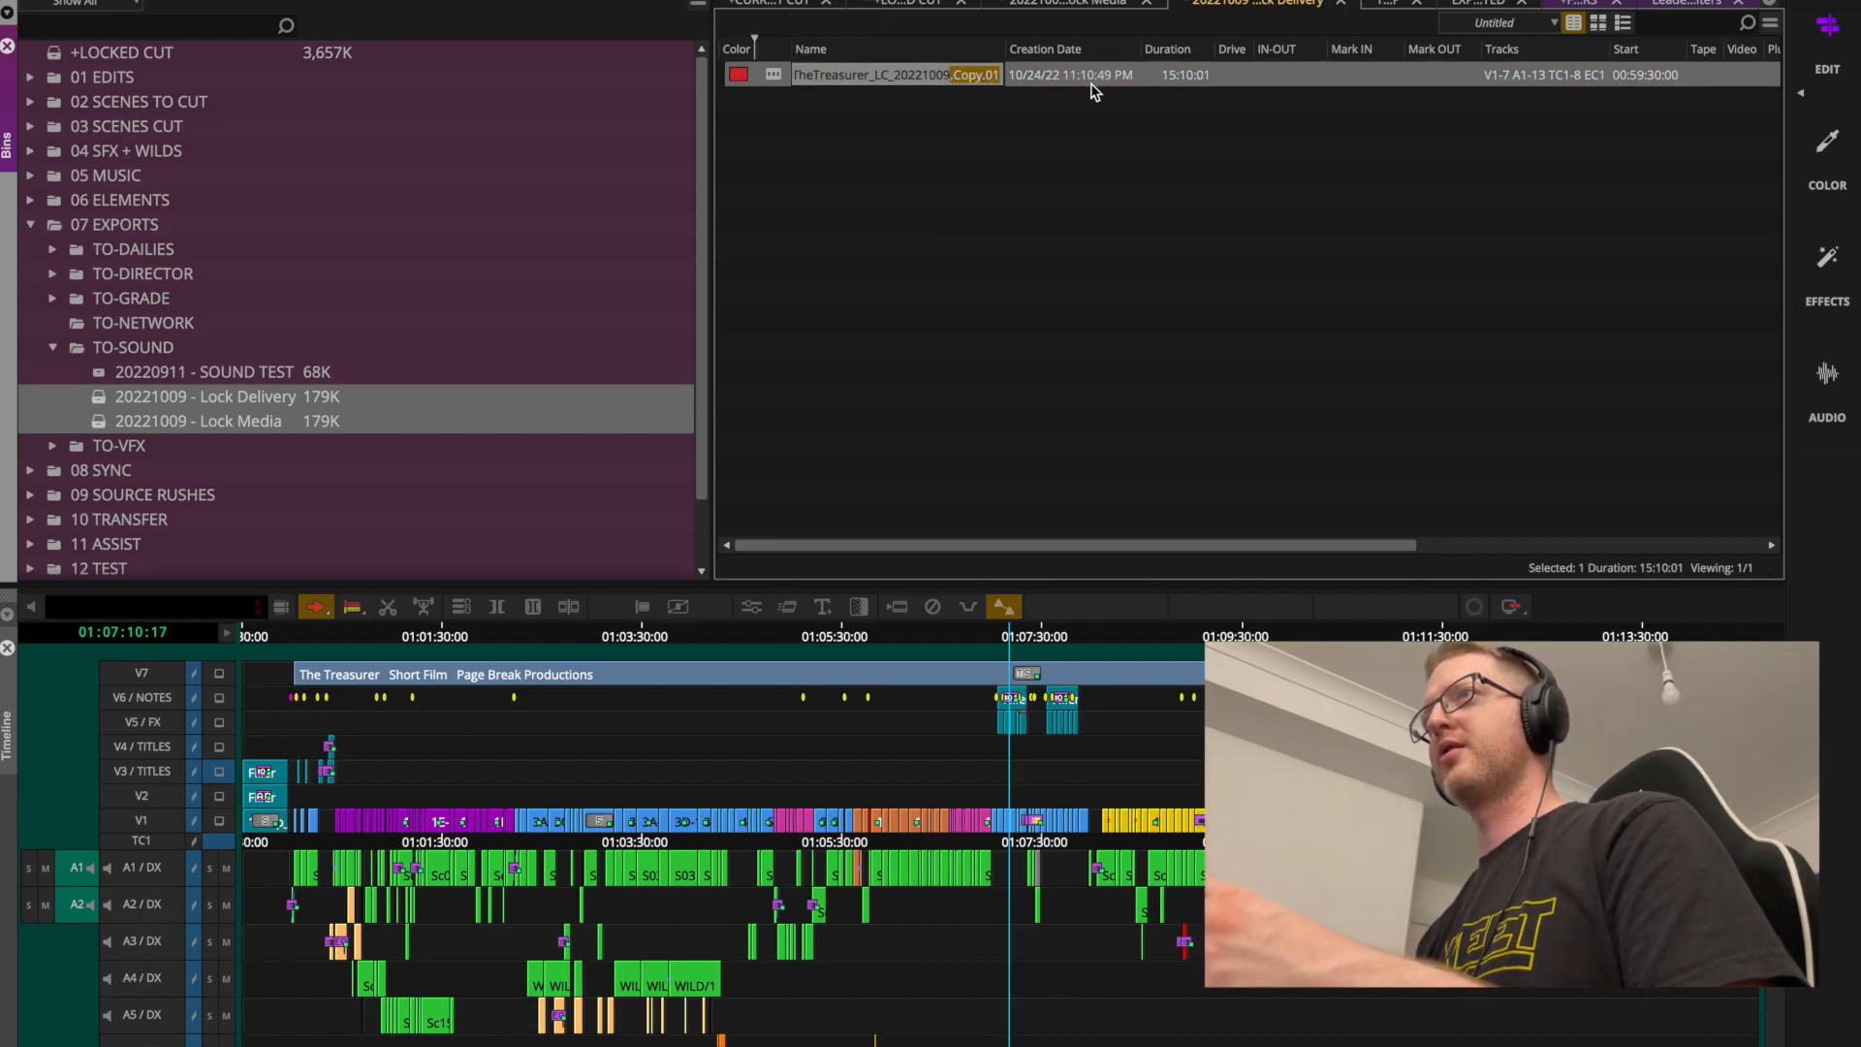
key(BackSpace)
click(951, 153)
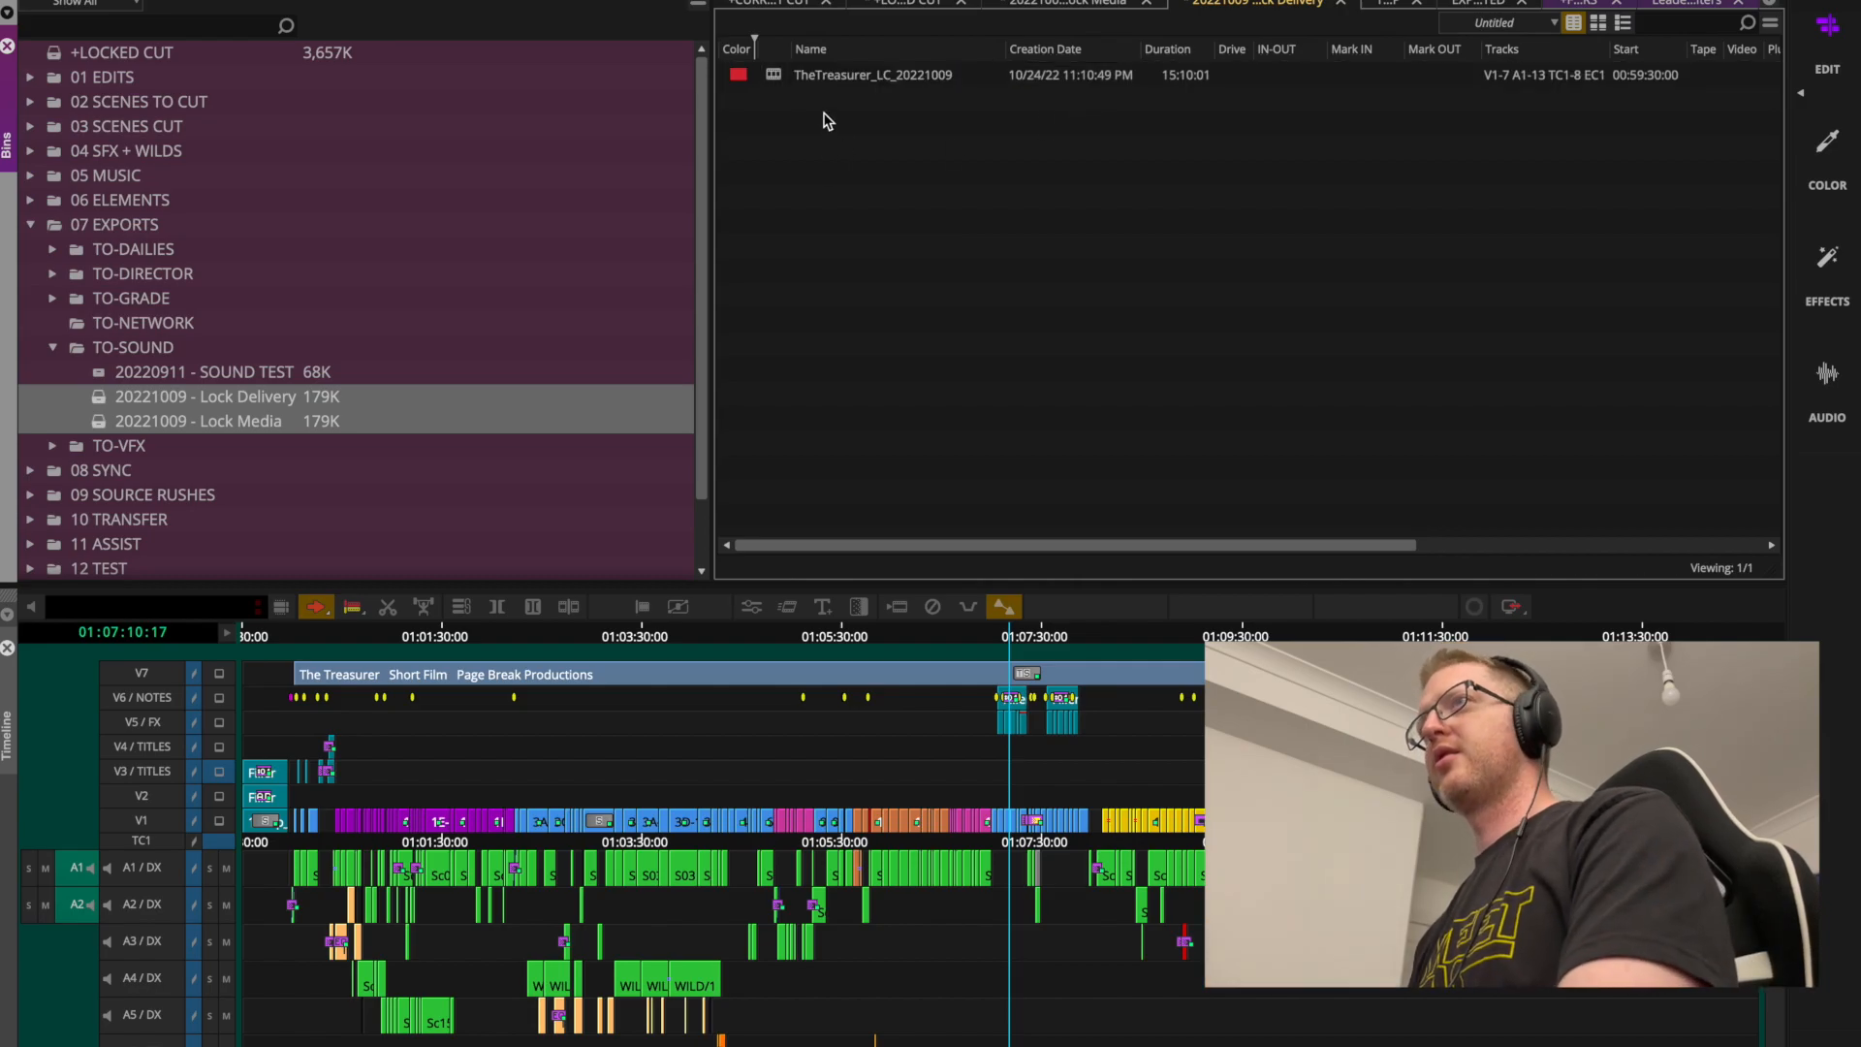
Duplicate the sequence in the Lock Delivery bin and rename the copy TheTreasurer_LC_20221009.
click(772, 79)
key(ctrl+d)
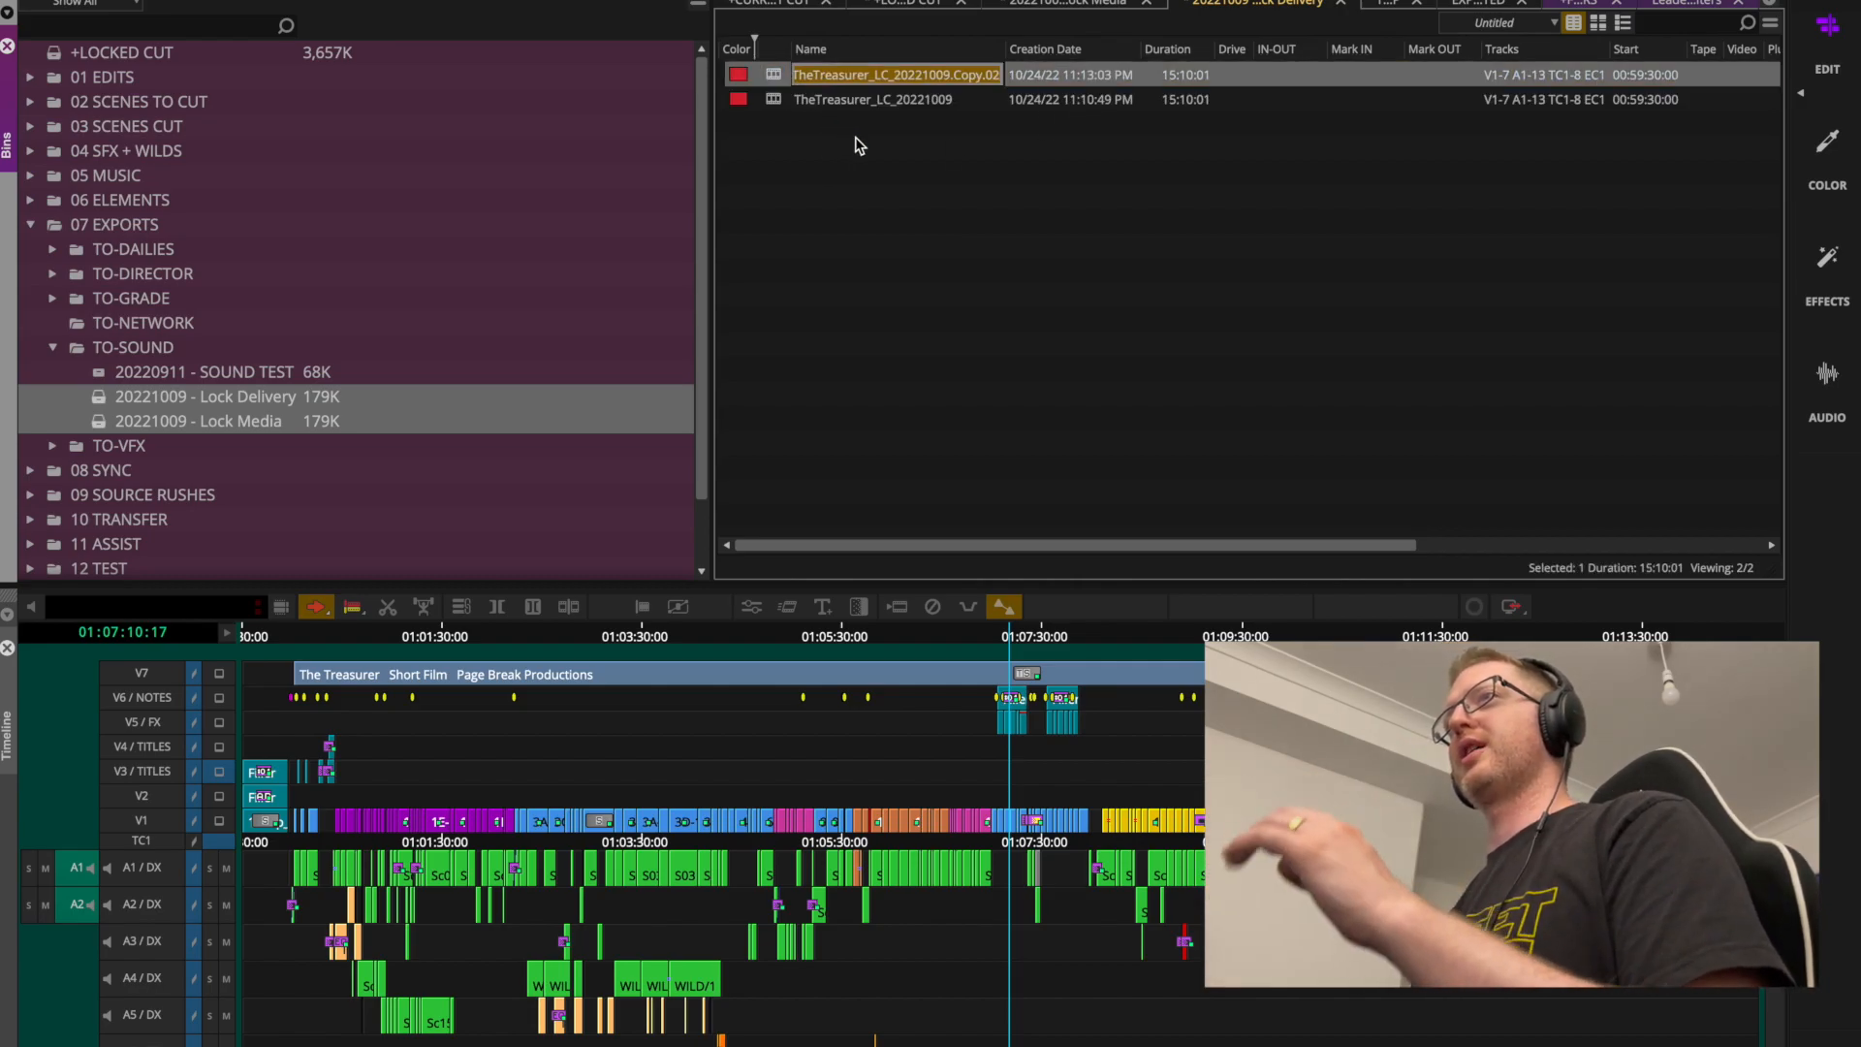
click(967, 77)
drag(950, 82, 1092, 80)
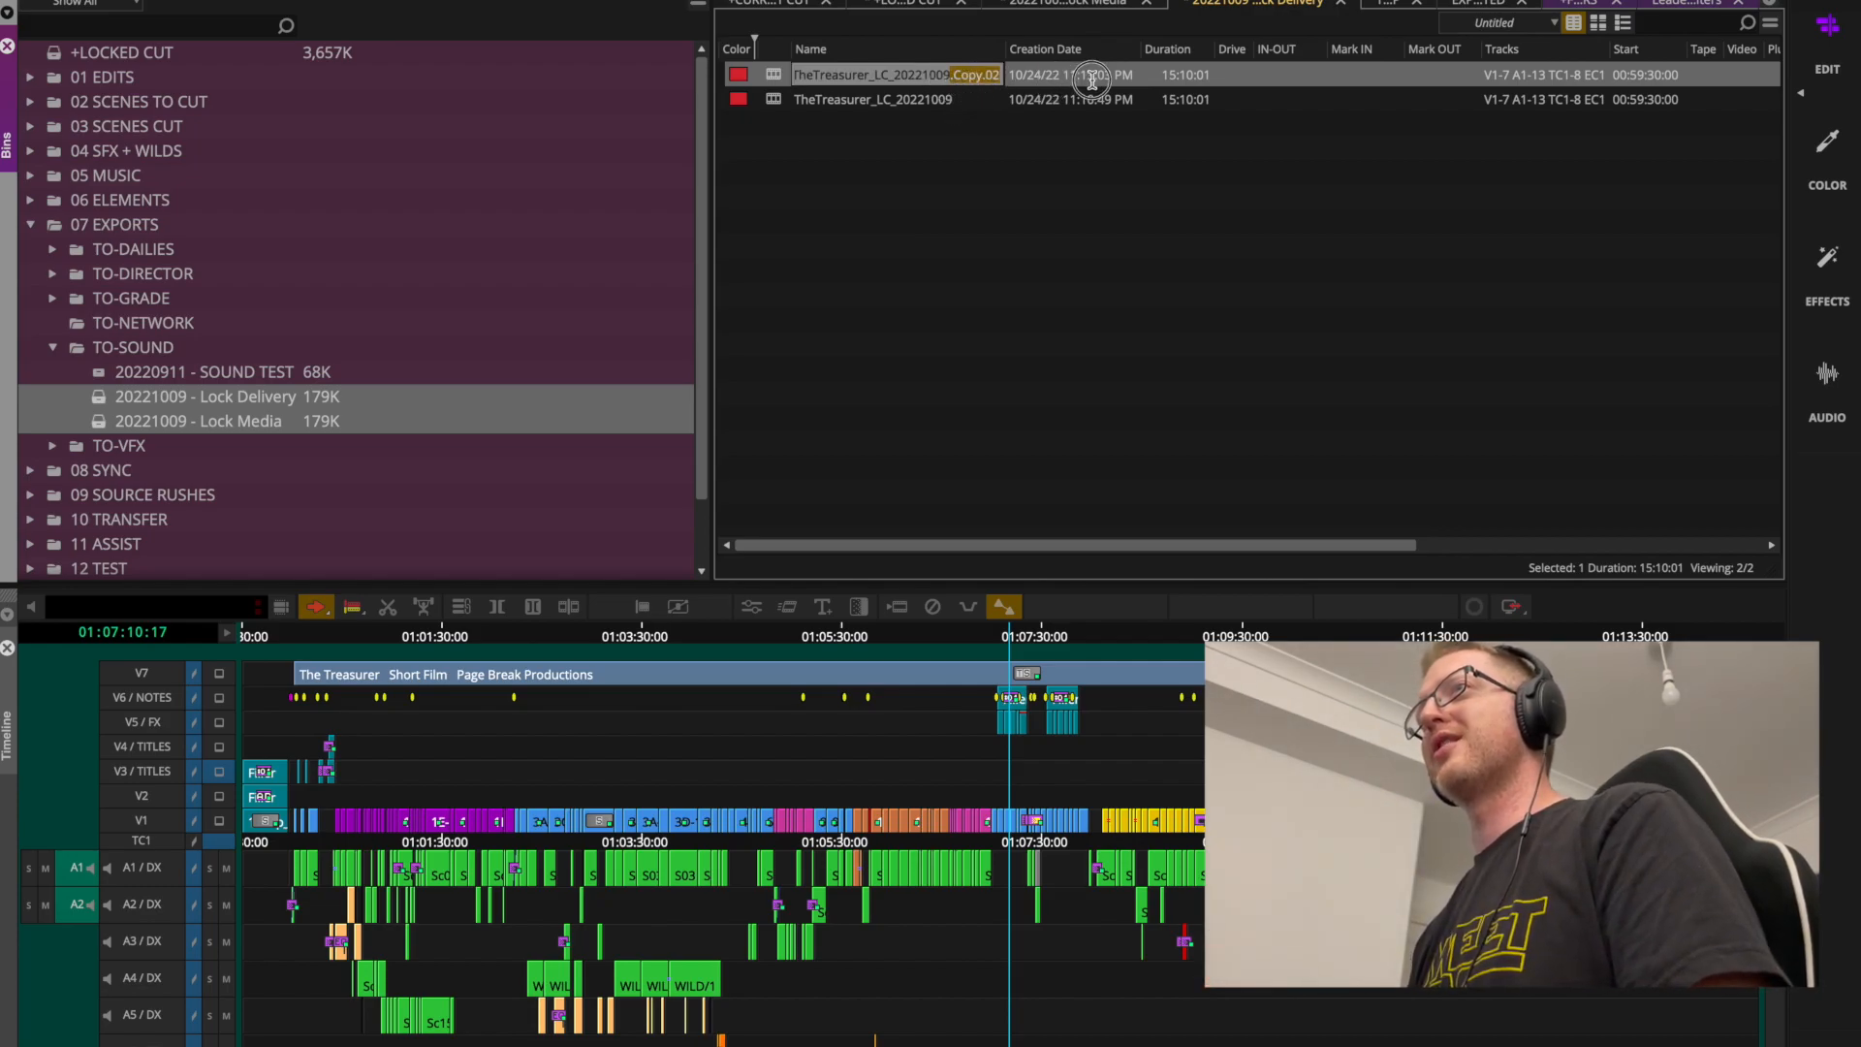
key(BackSpace)
click(994, 130)
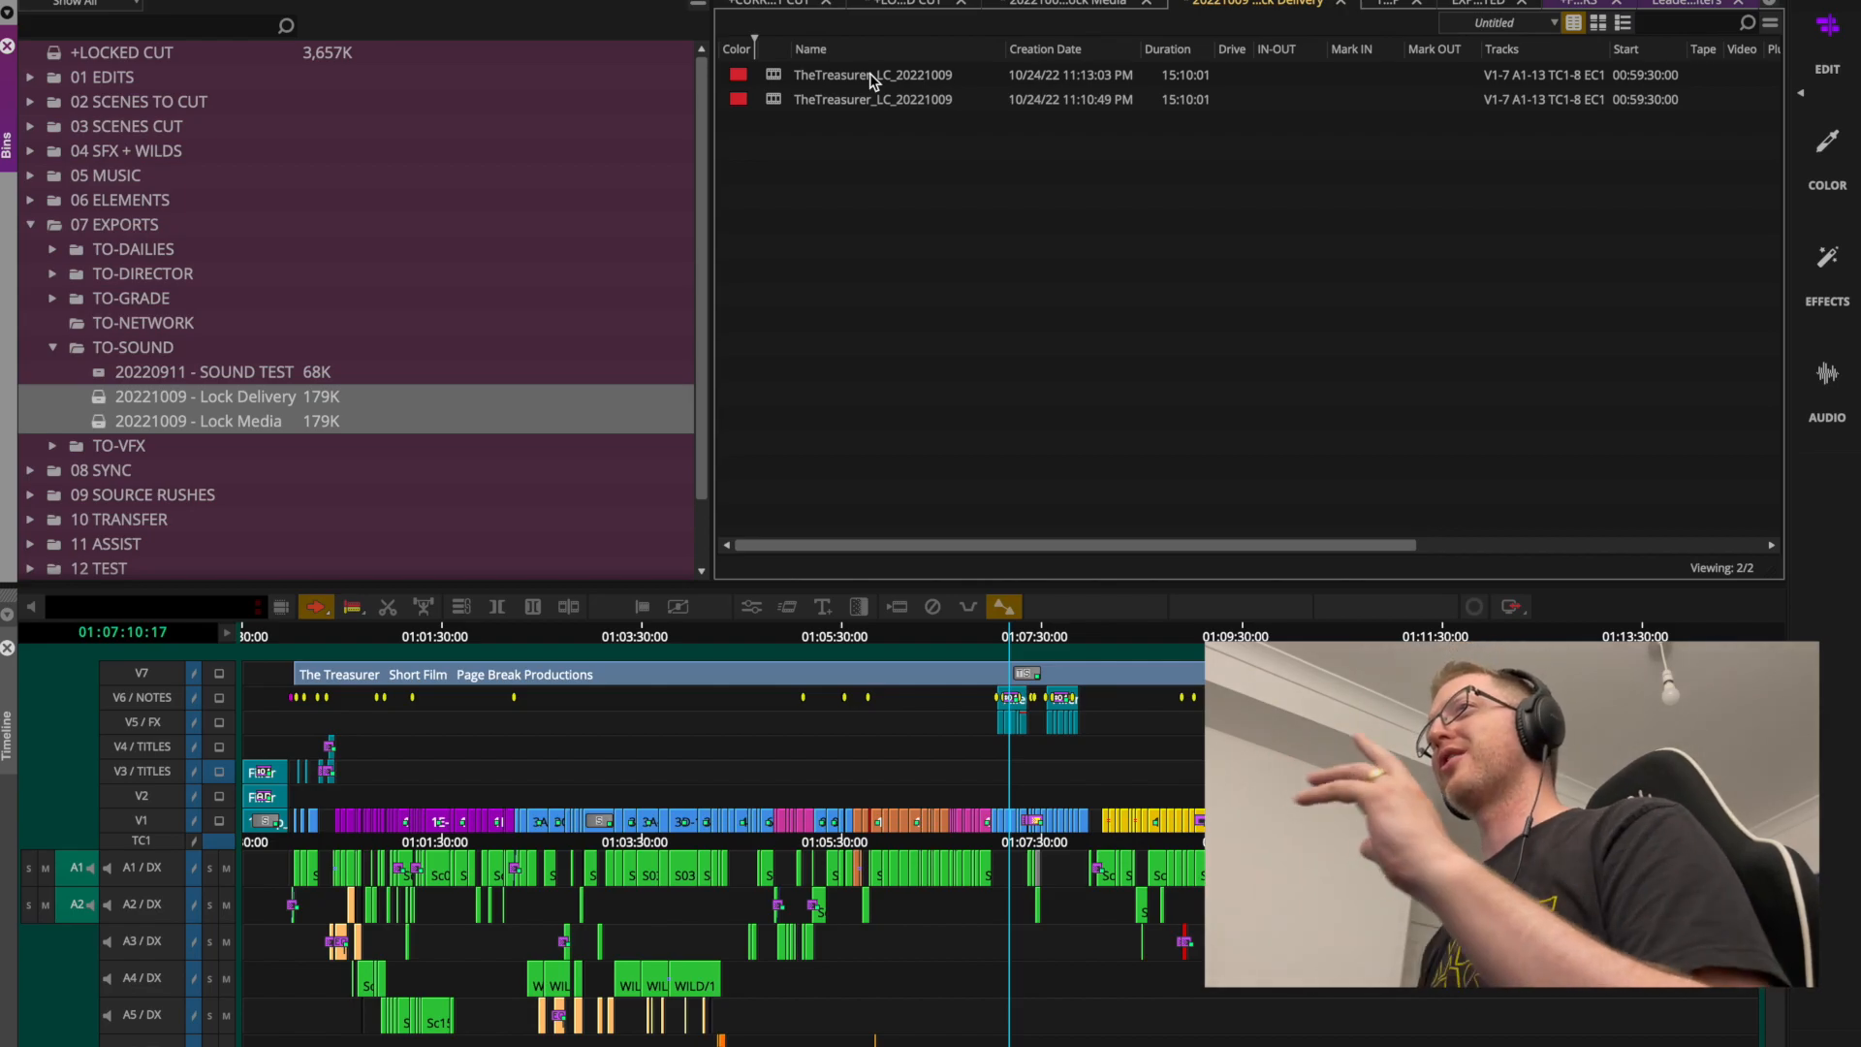
Select the duplicated sequence, review the dialogue, SFX and music tracks in the timeline, and save the bin.
click(775, 77)
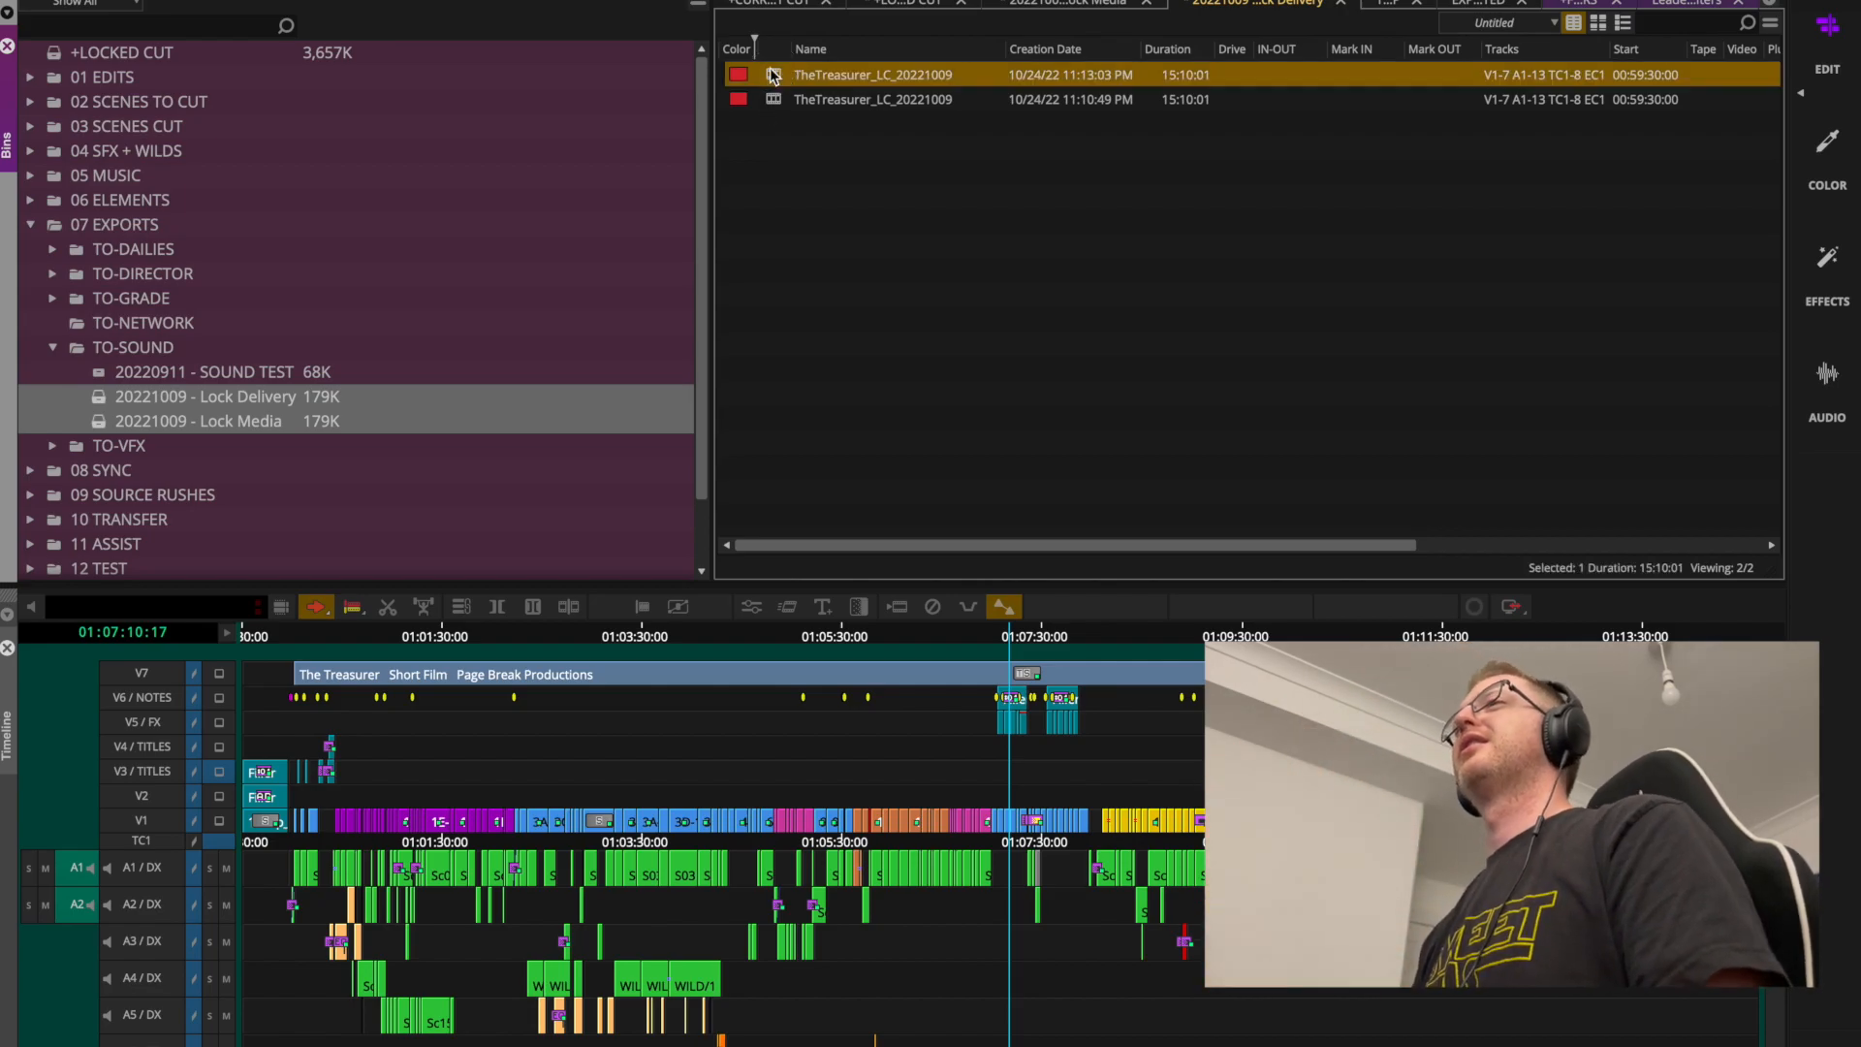
scroll(565, 860, down, 5)
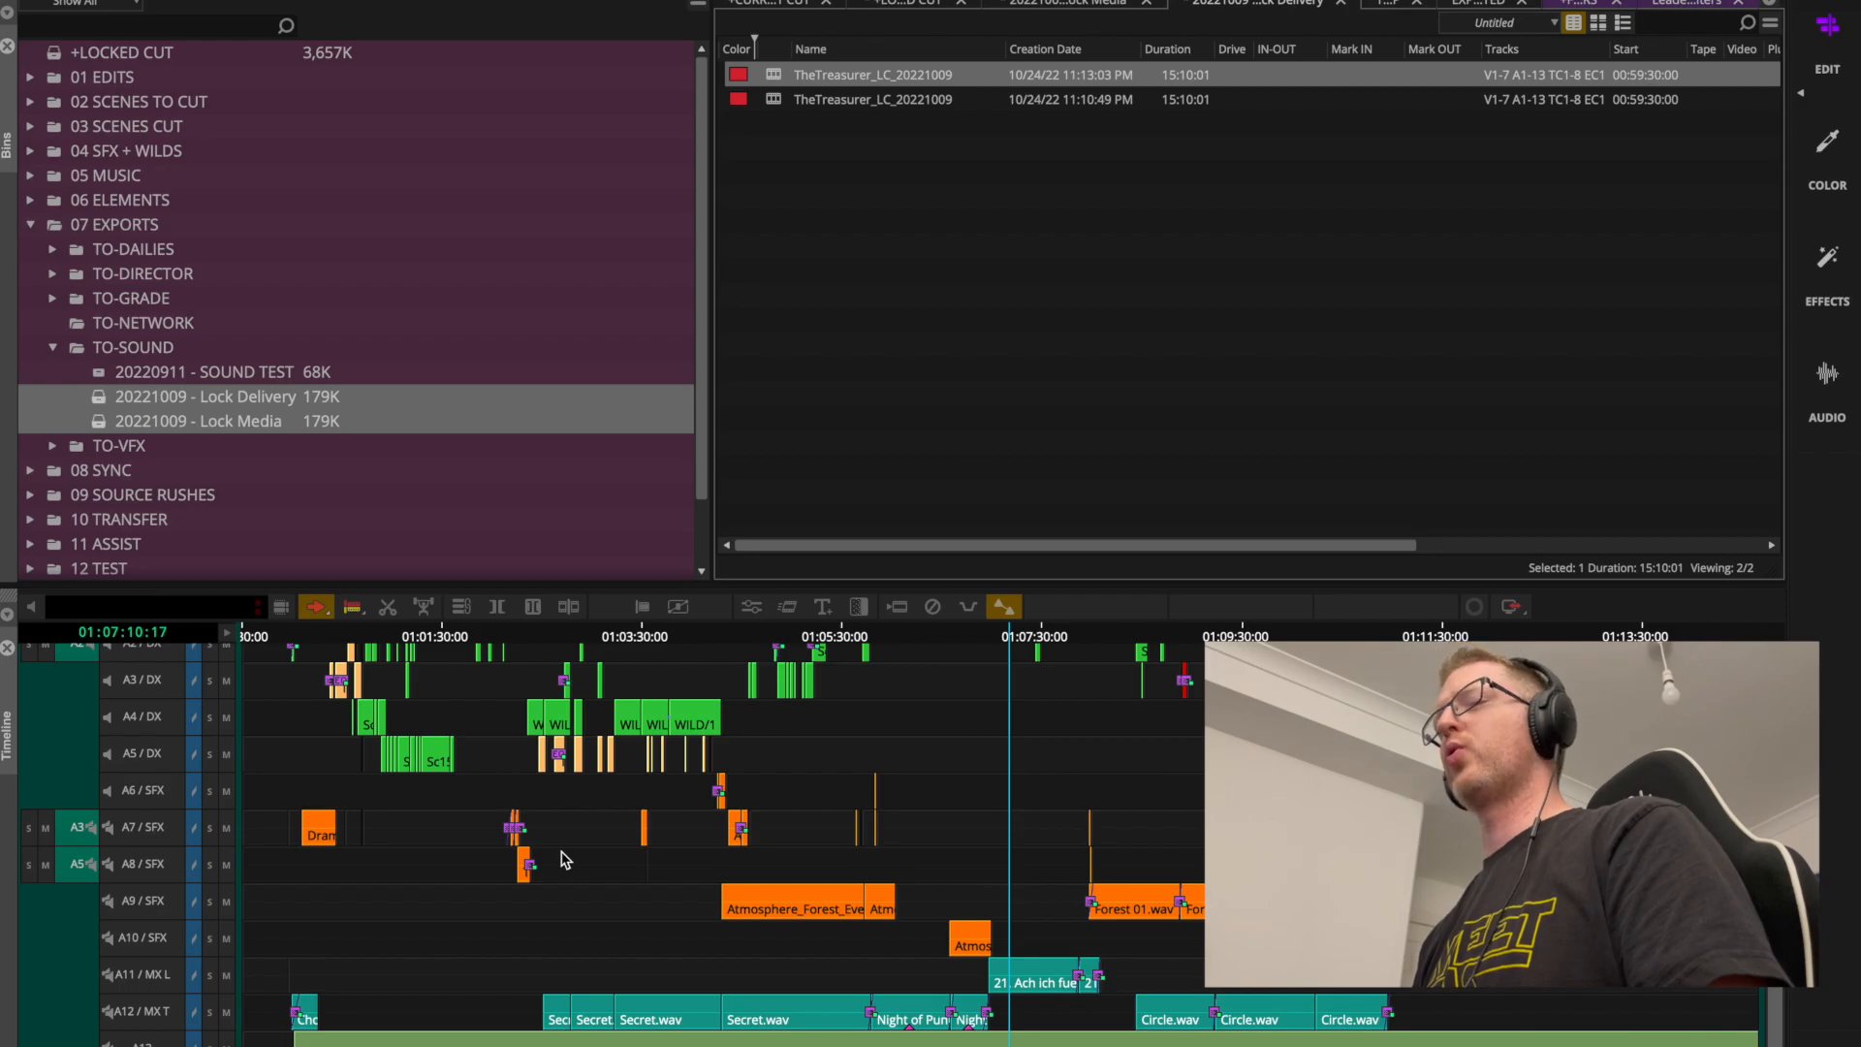
scroll(233, 886, up, 5)
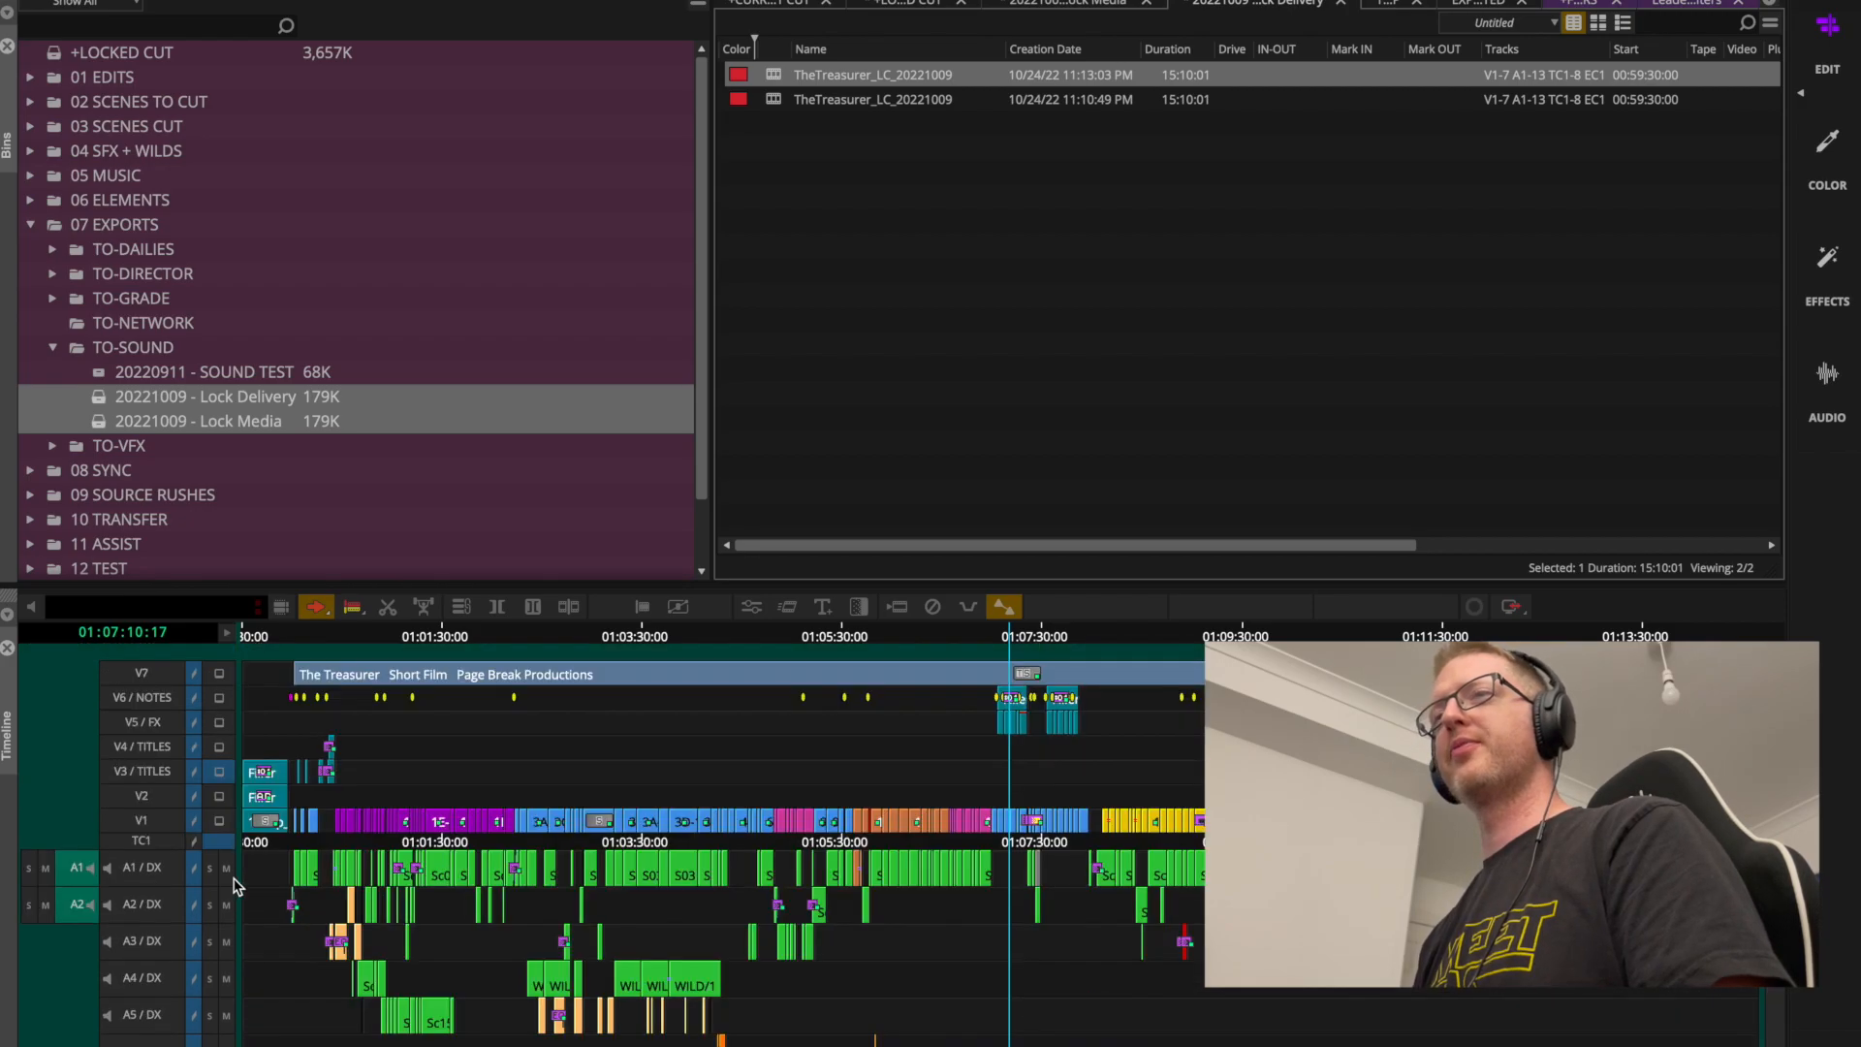
scroll(245, 849, down, 2)
scroll(245, 849, down, 5)
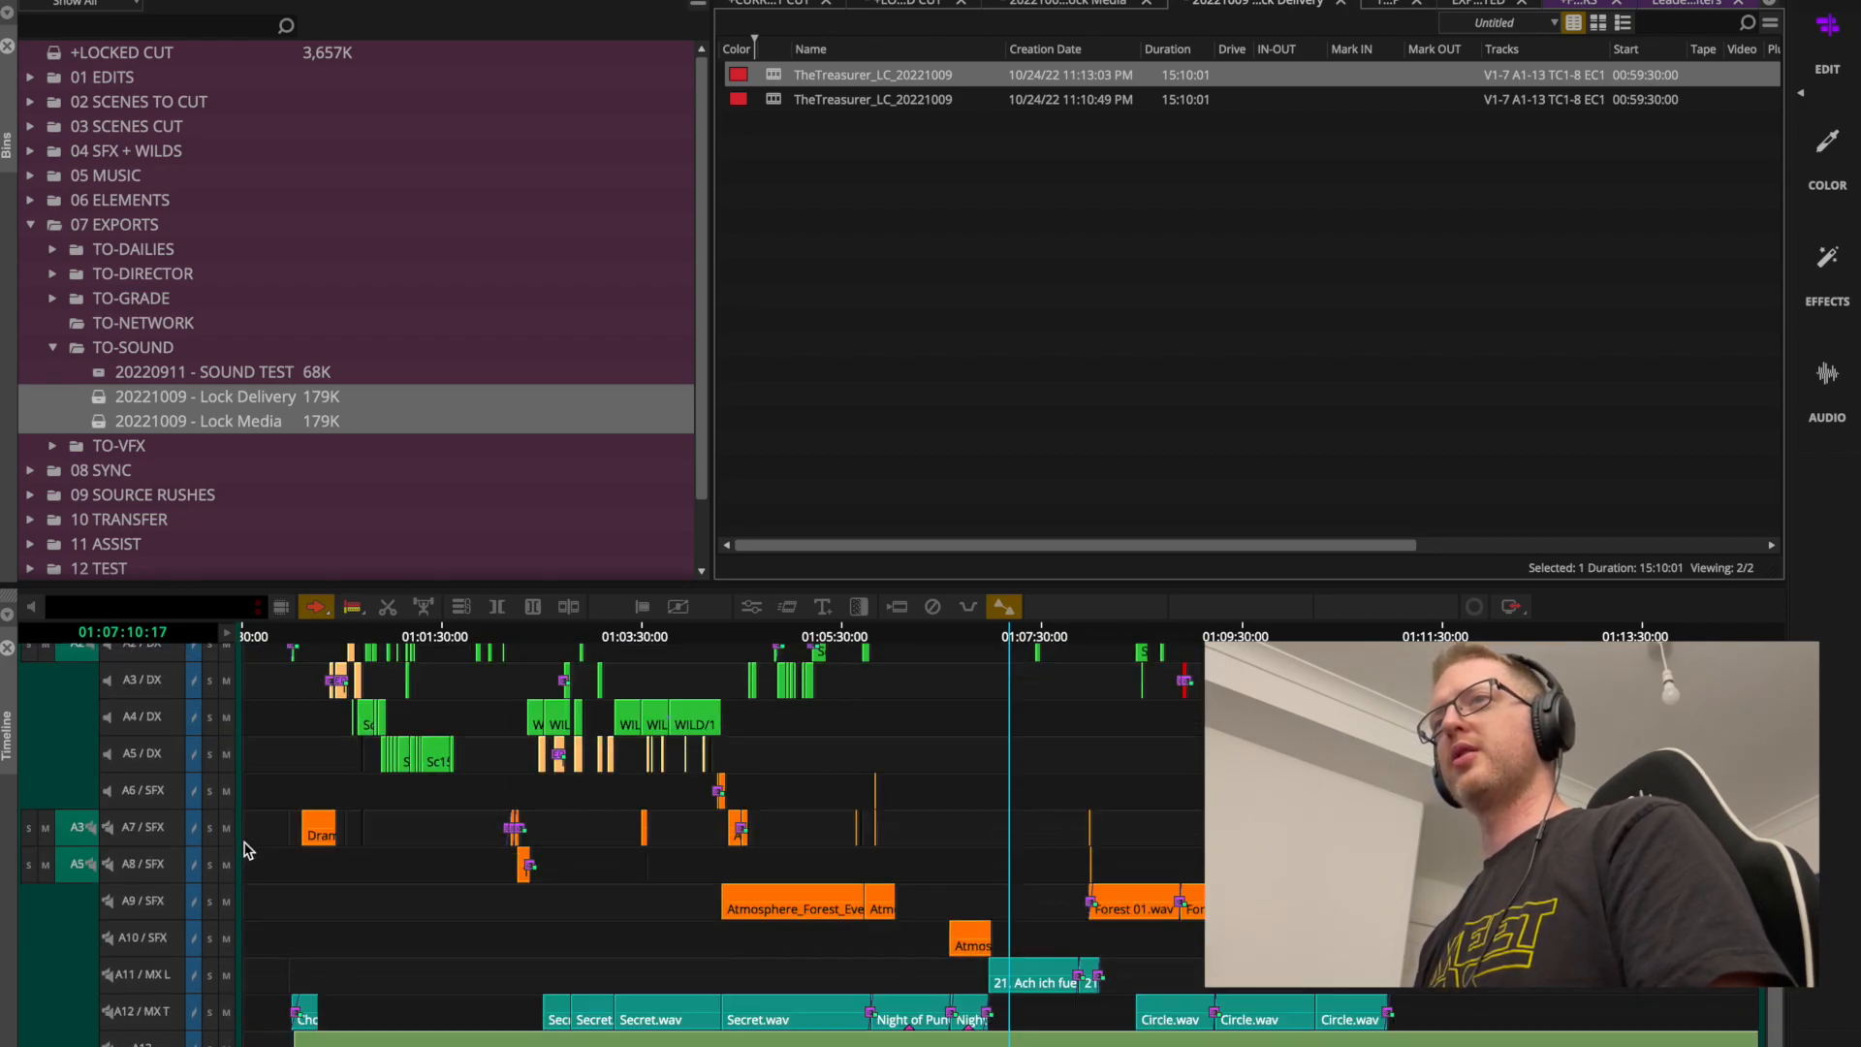
scroll(698, 713, up, 7)
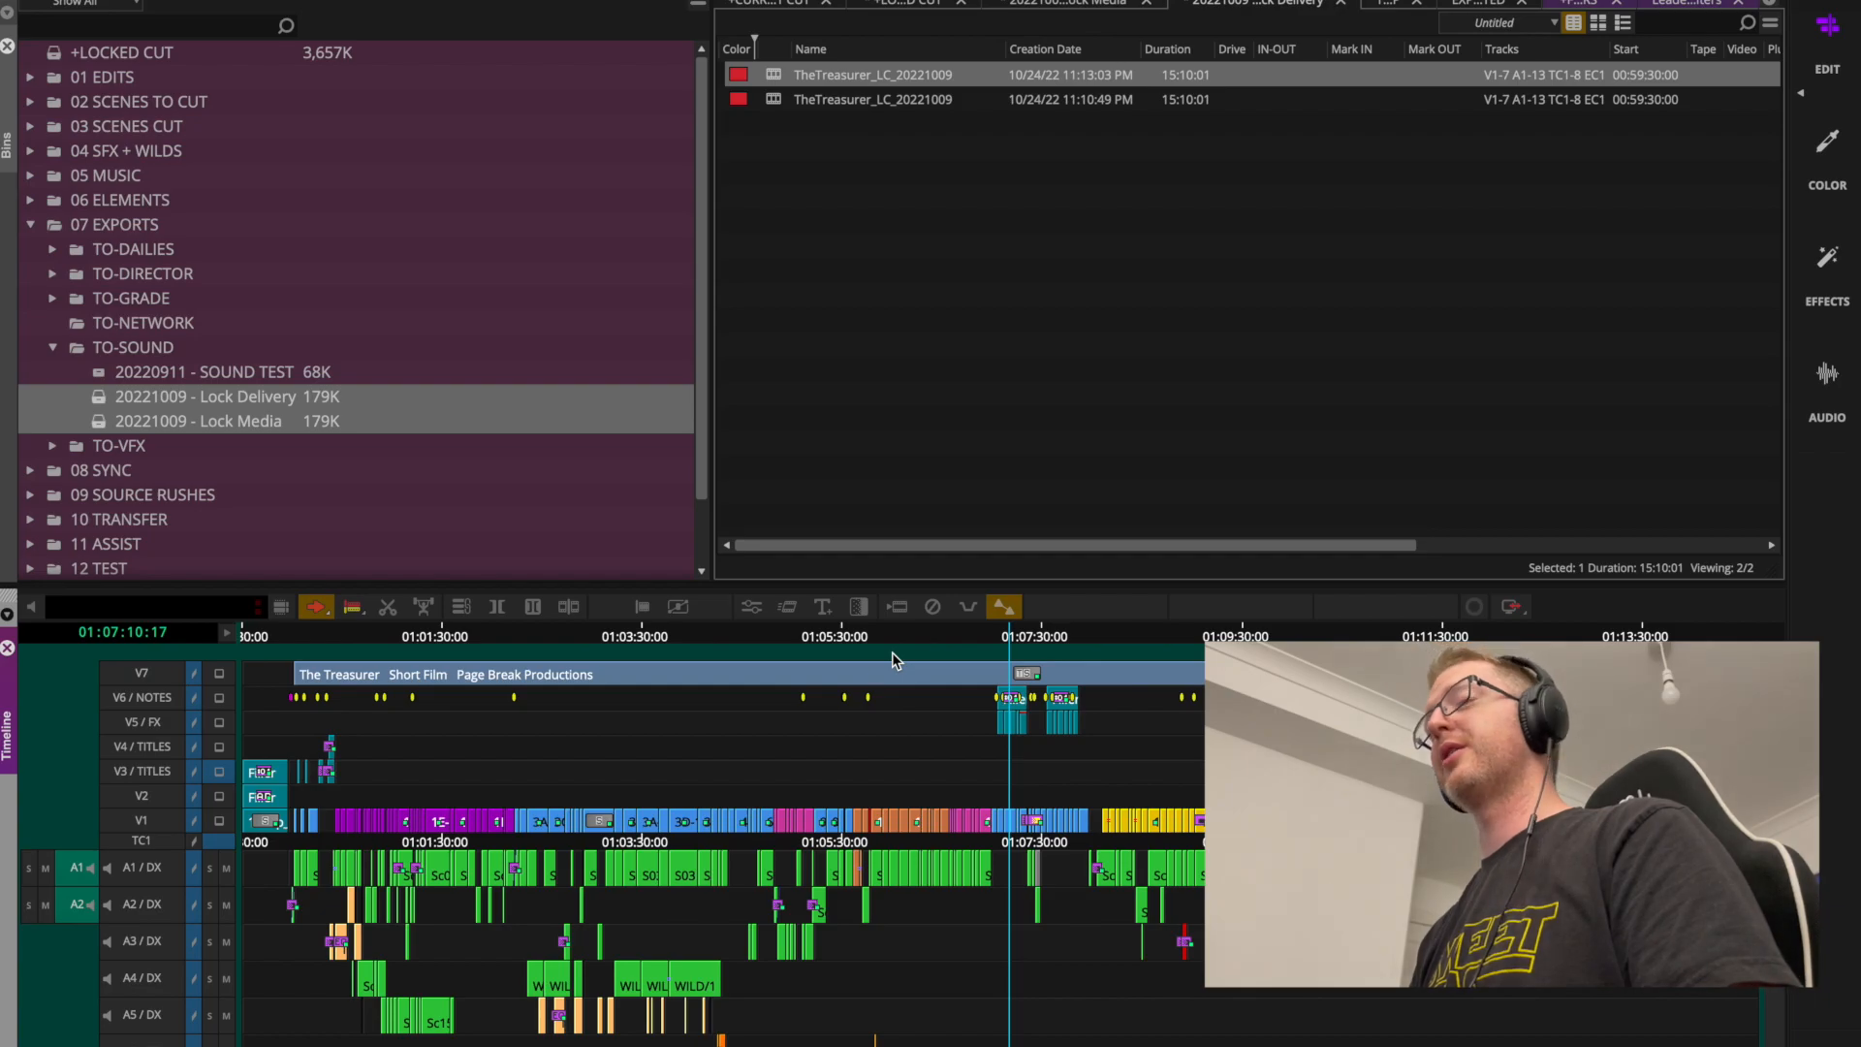
key(super+s)
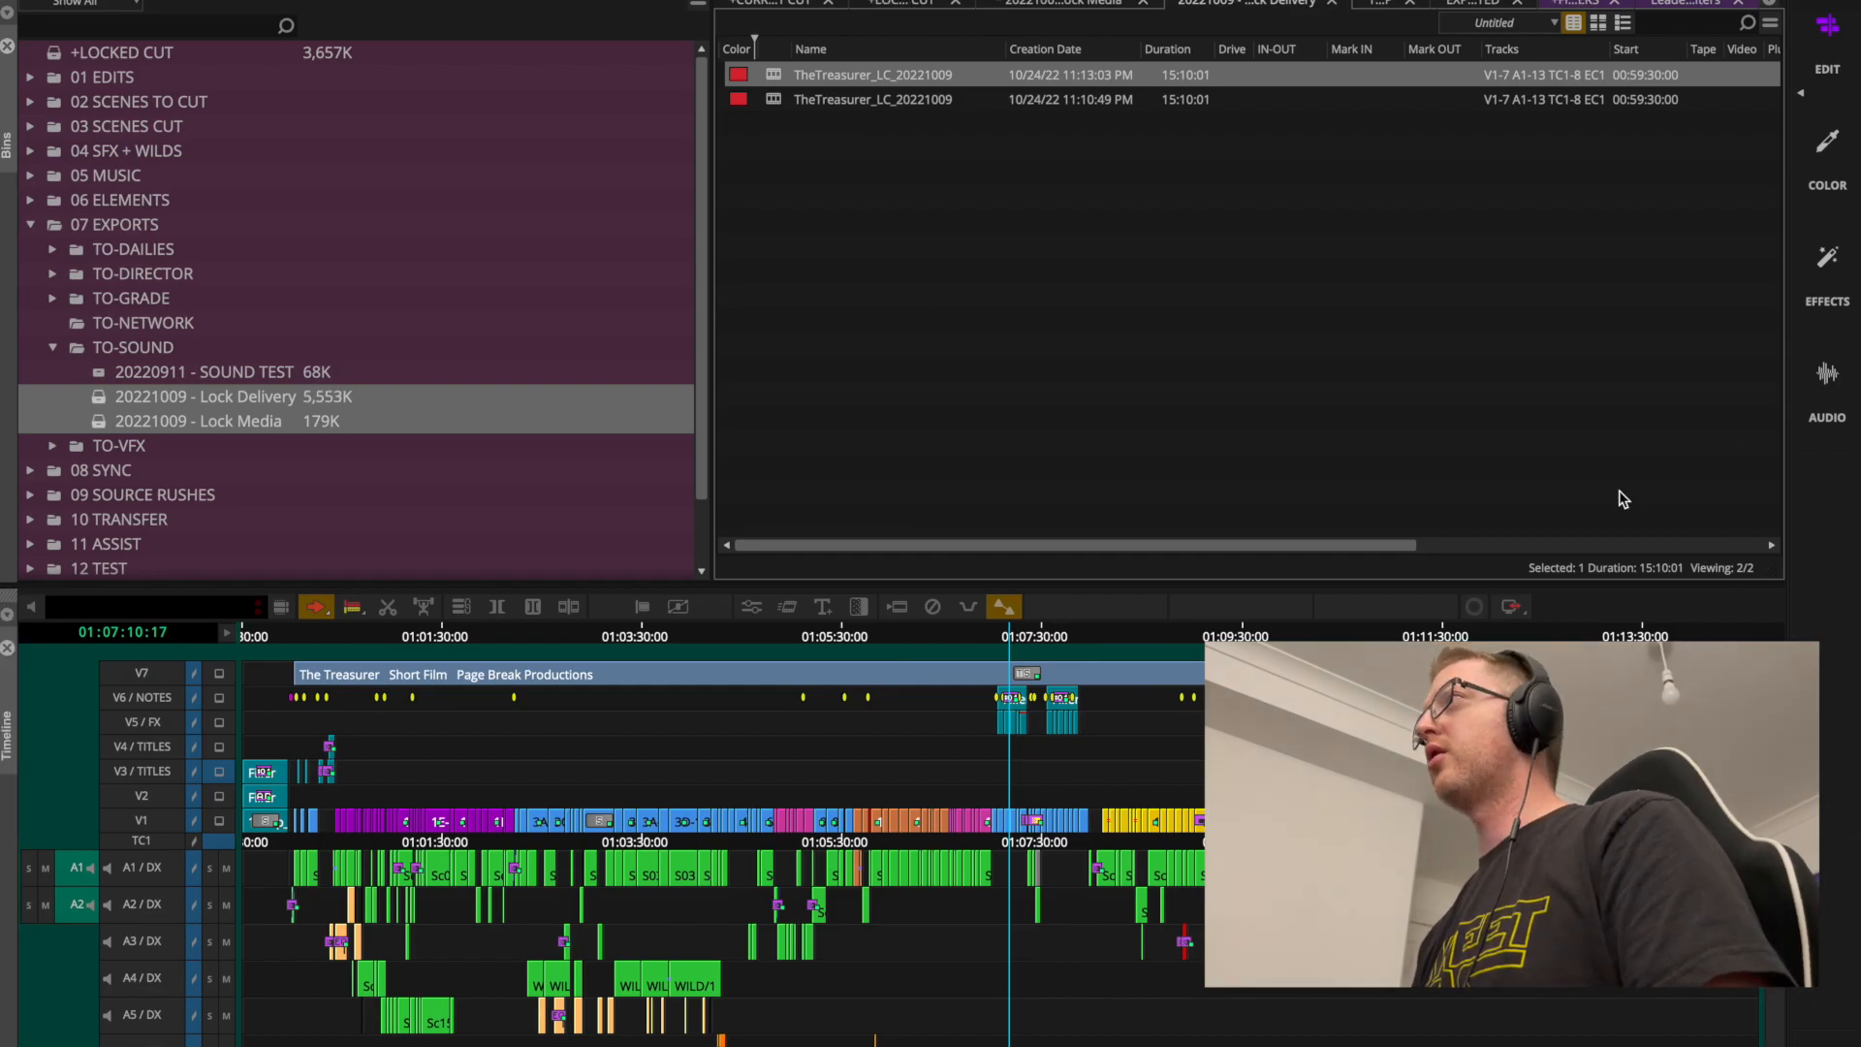
Open the Audio Mixer and enlarge its window so all audio tracks and the mix groups are in view.
click(610, 0)
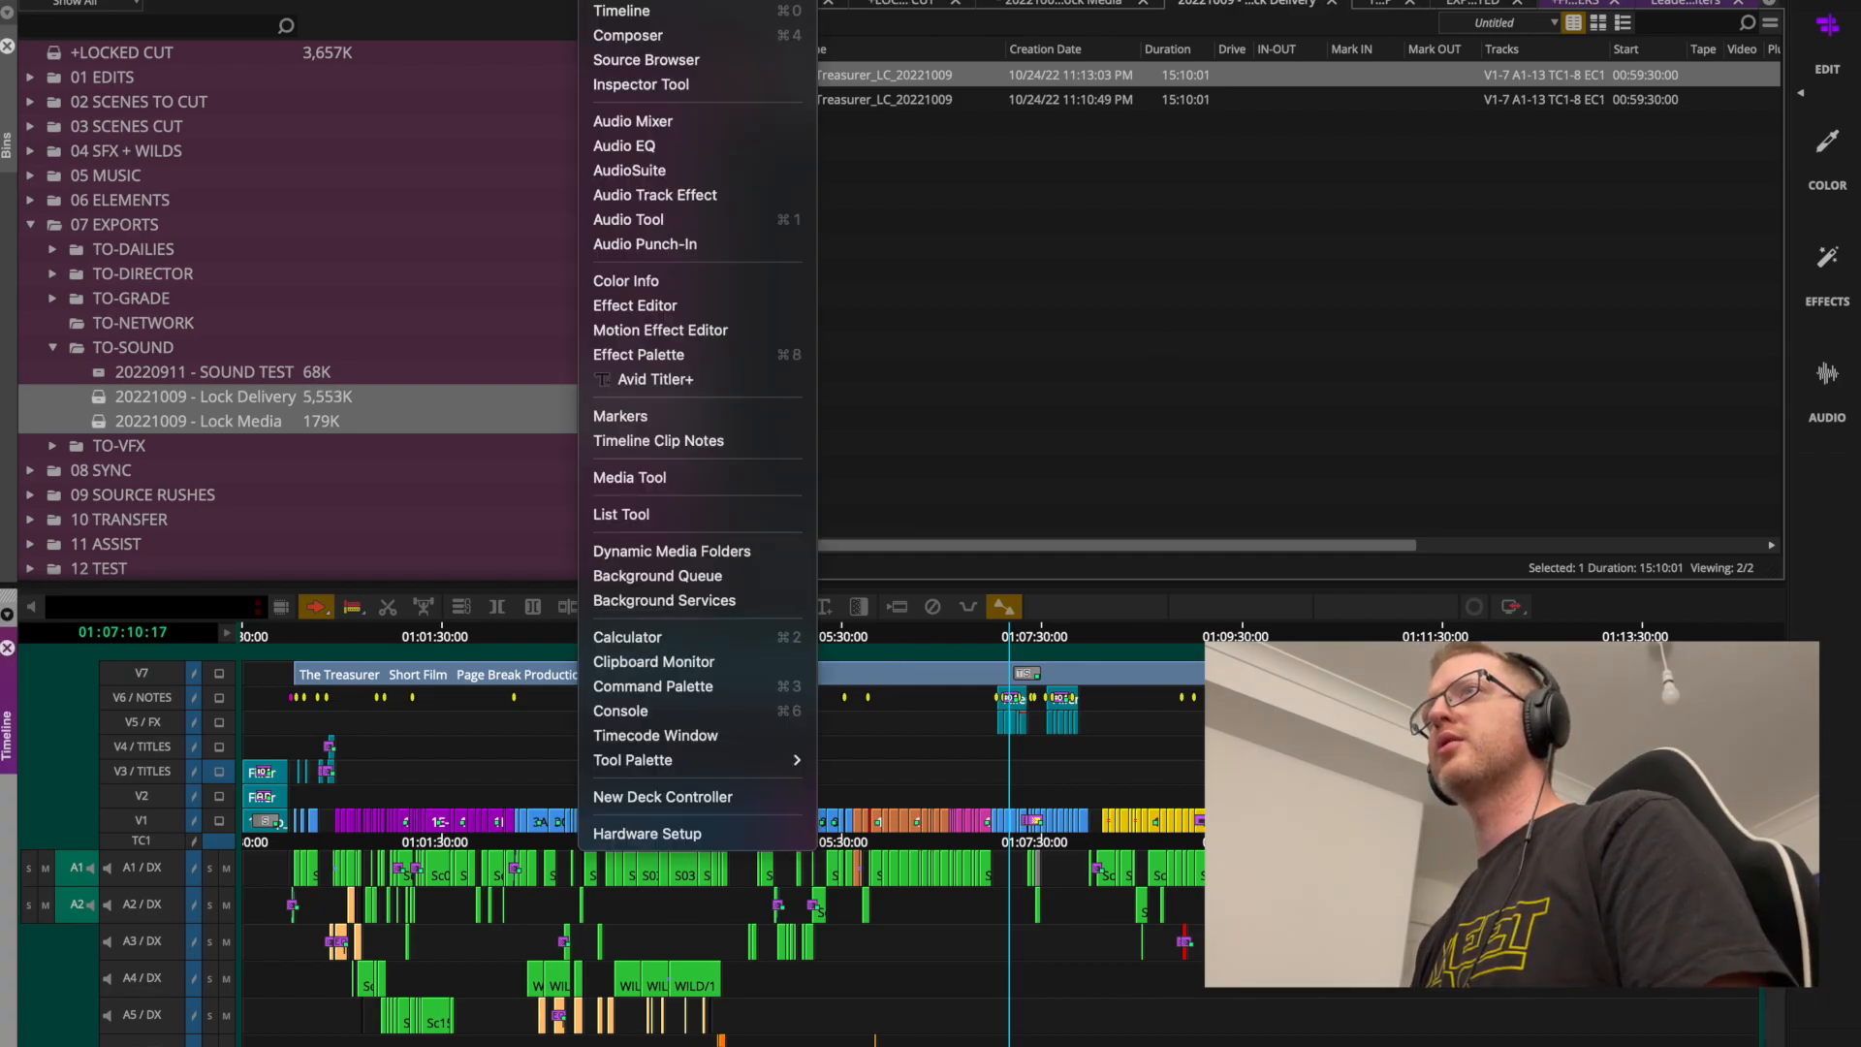
click(649, 126)
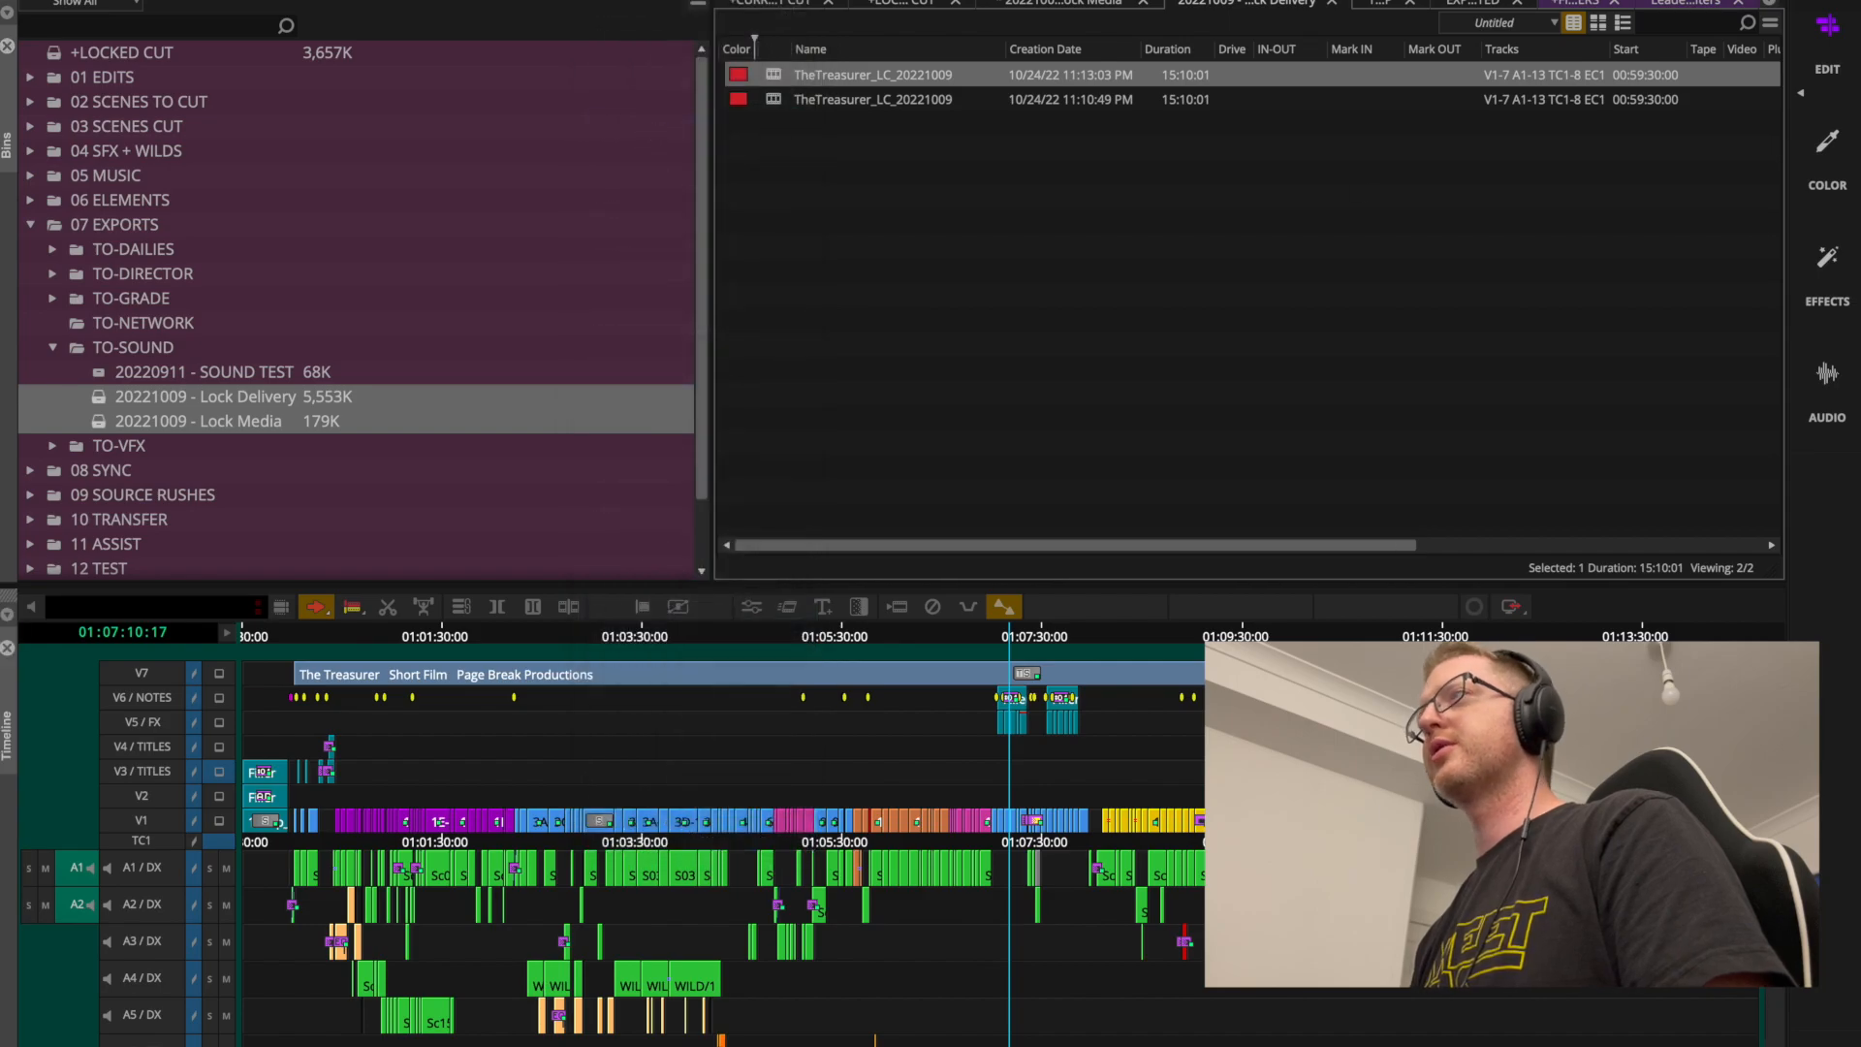
drag(1075, 328, 514, 0)
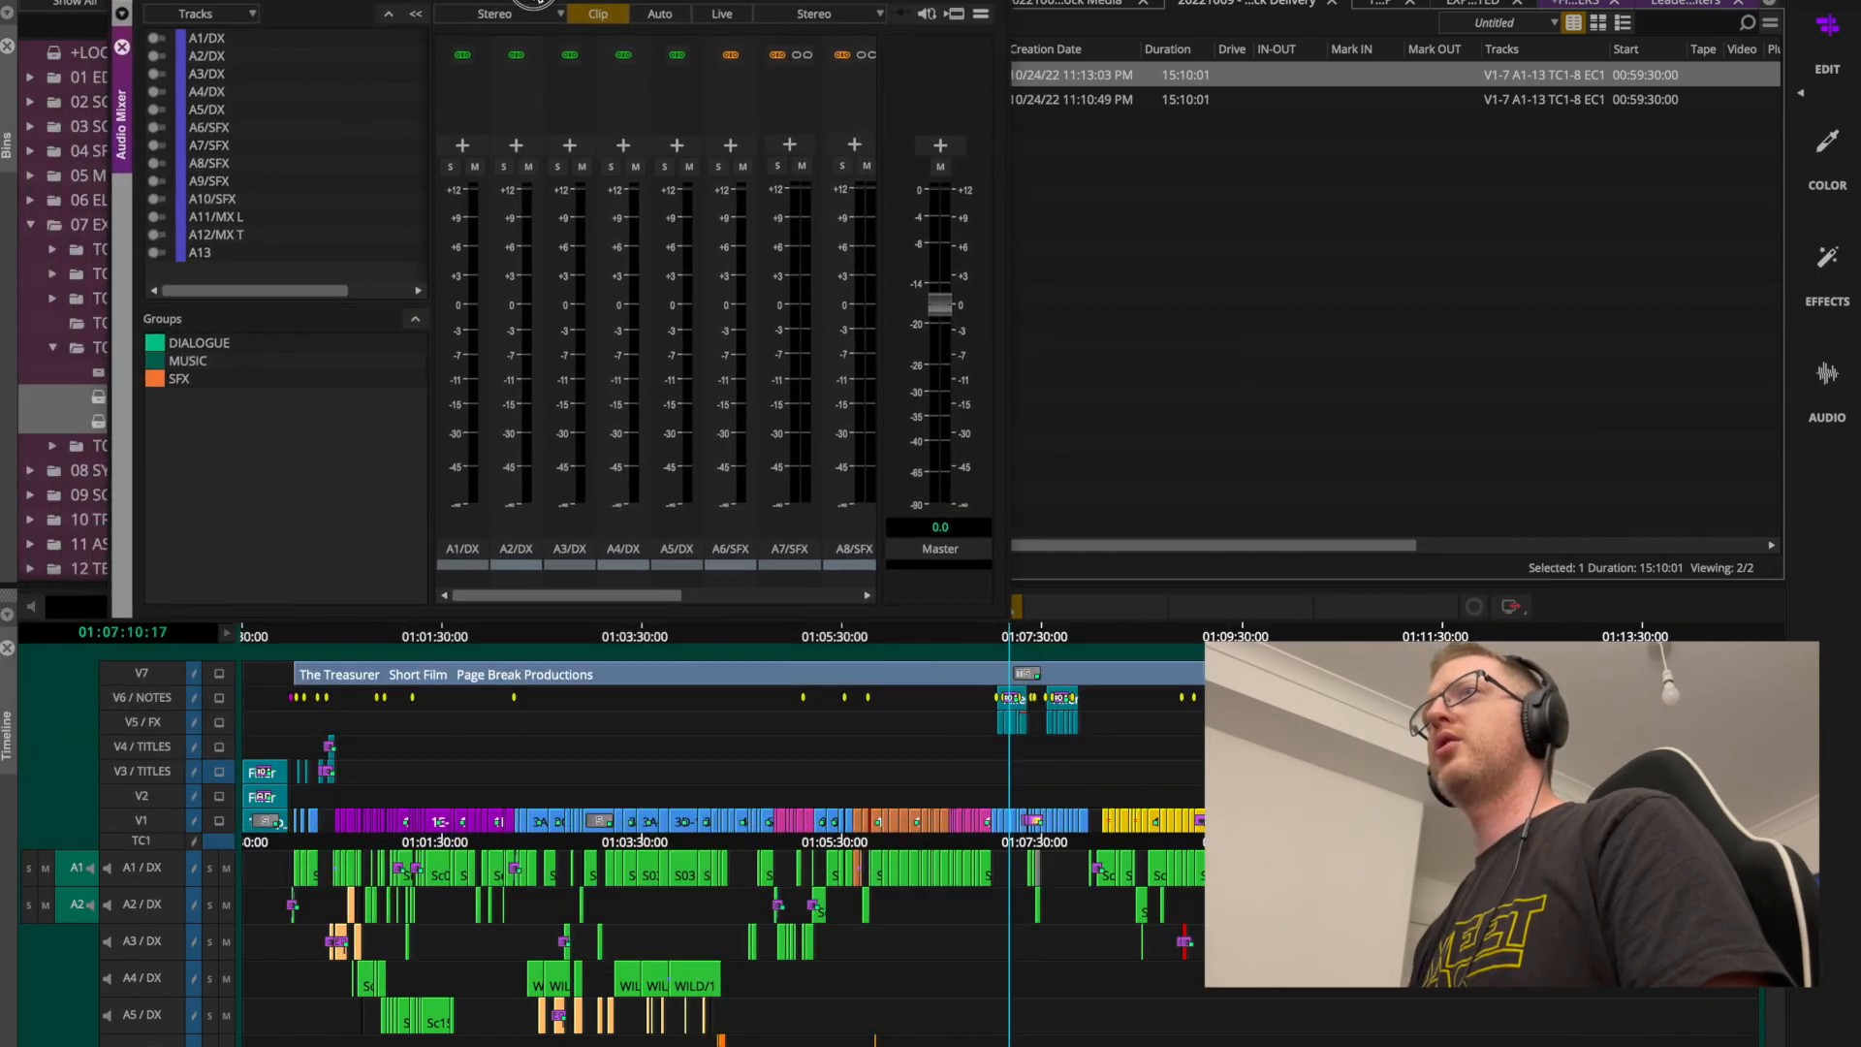
double_click(514, 0)
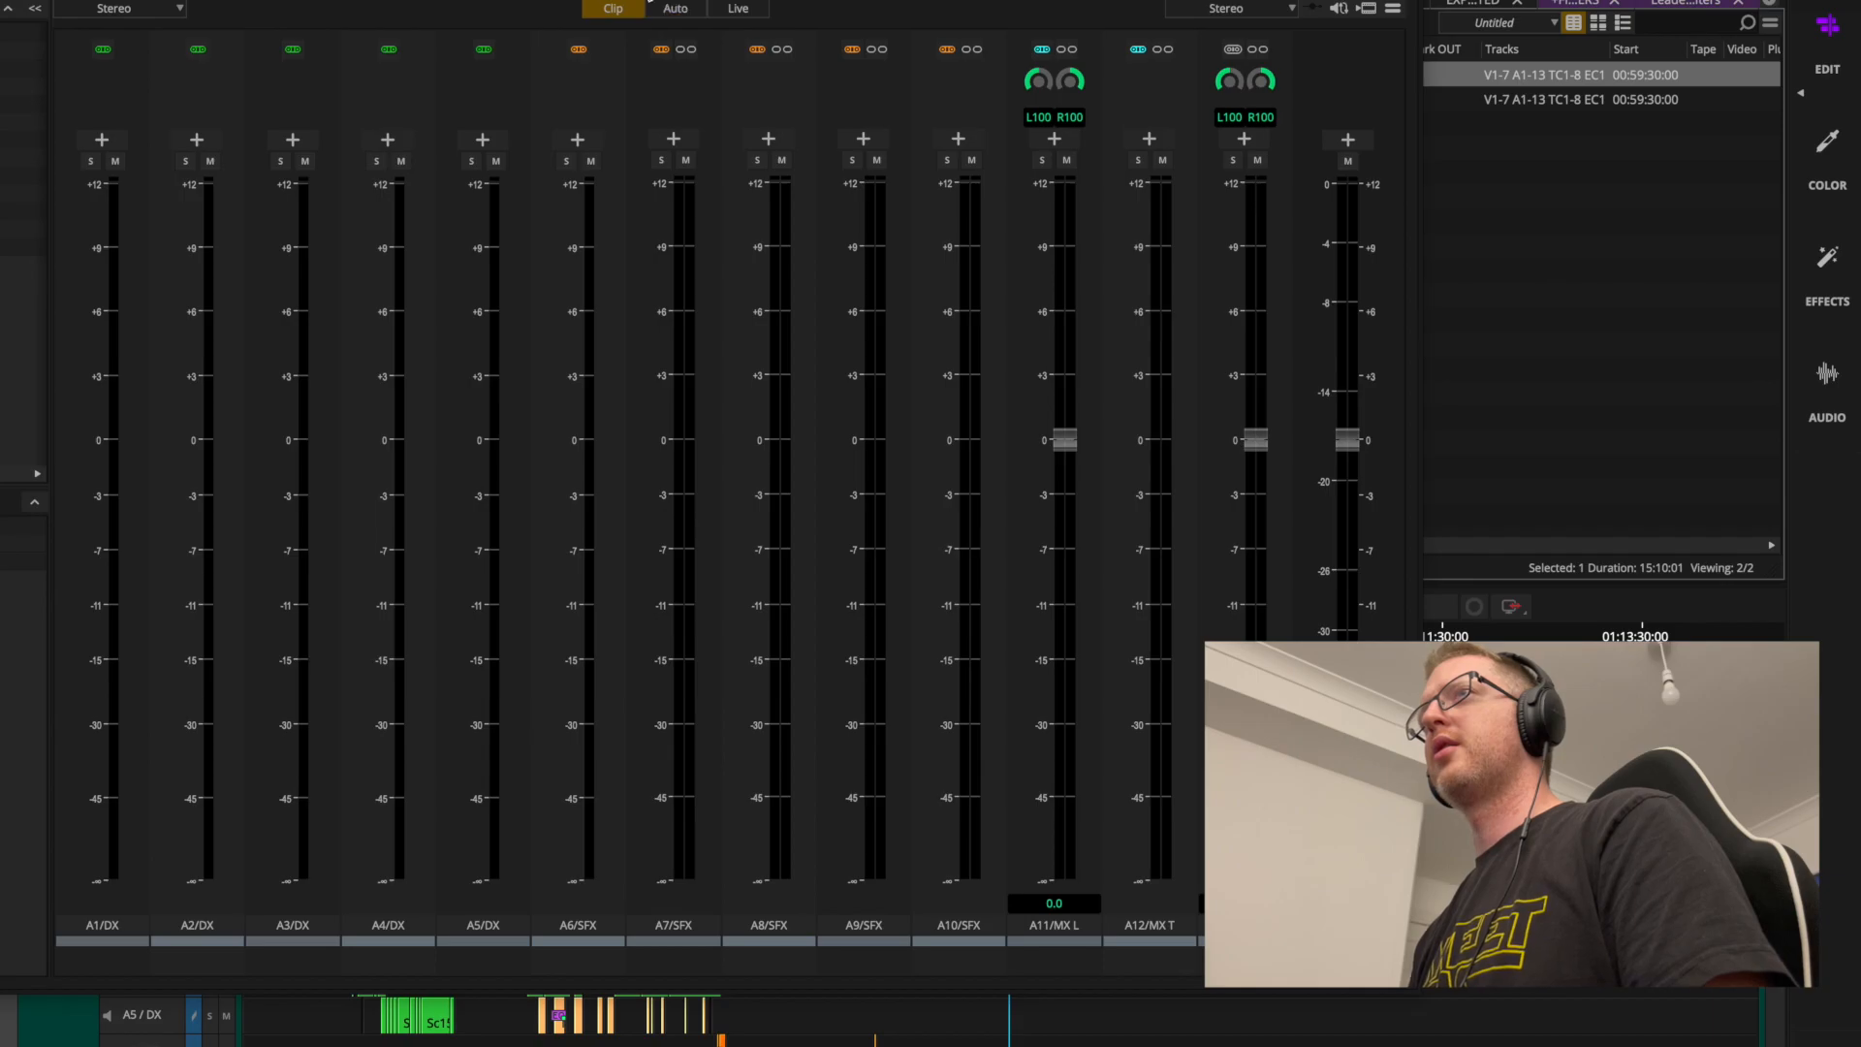
drag(650, 2, 1003, 21)
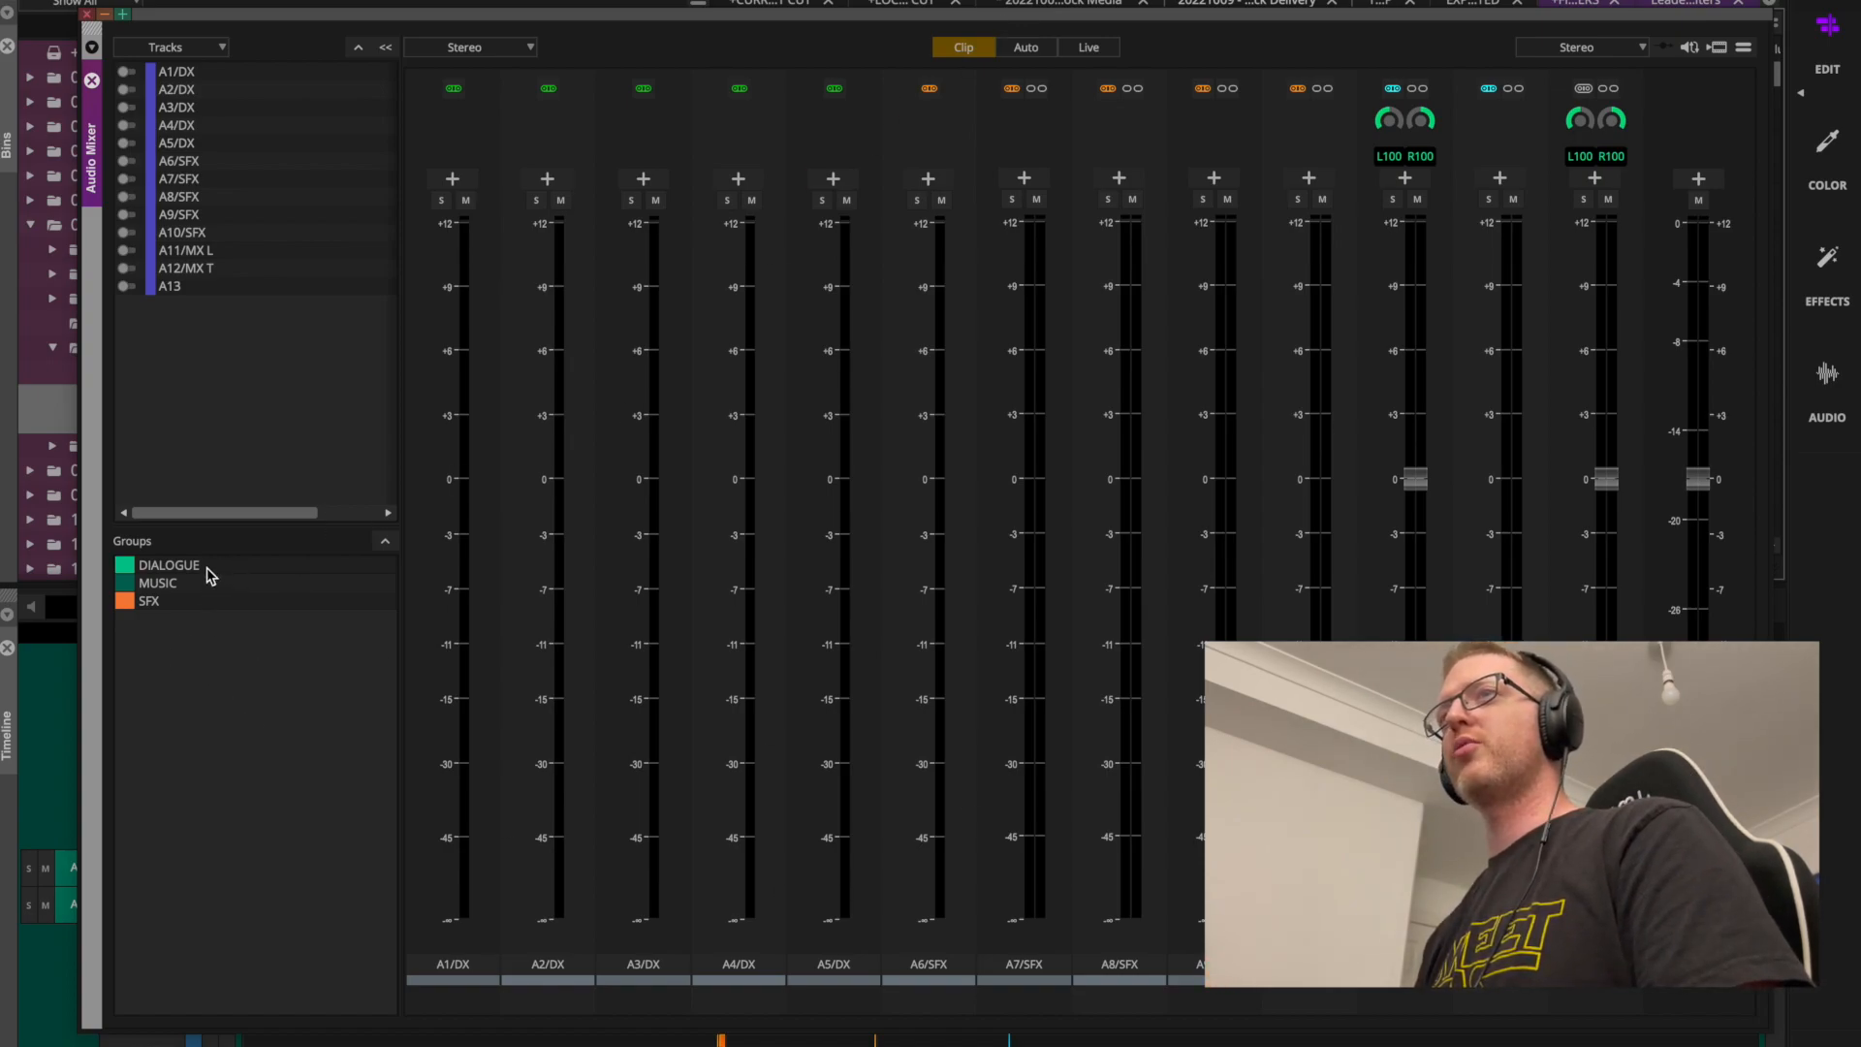
Toggle the SFX group in the Audio Mixer to check which tracks belong to it.
click(171, 602)
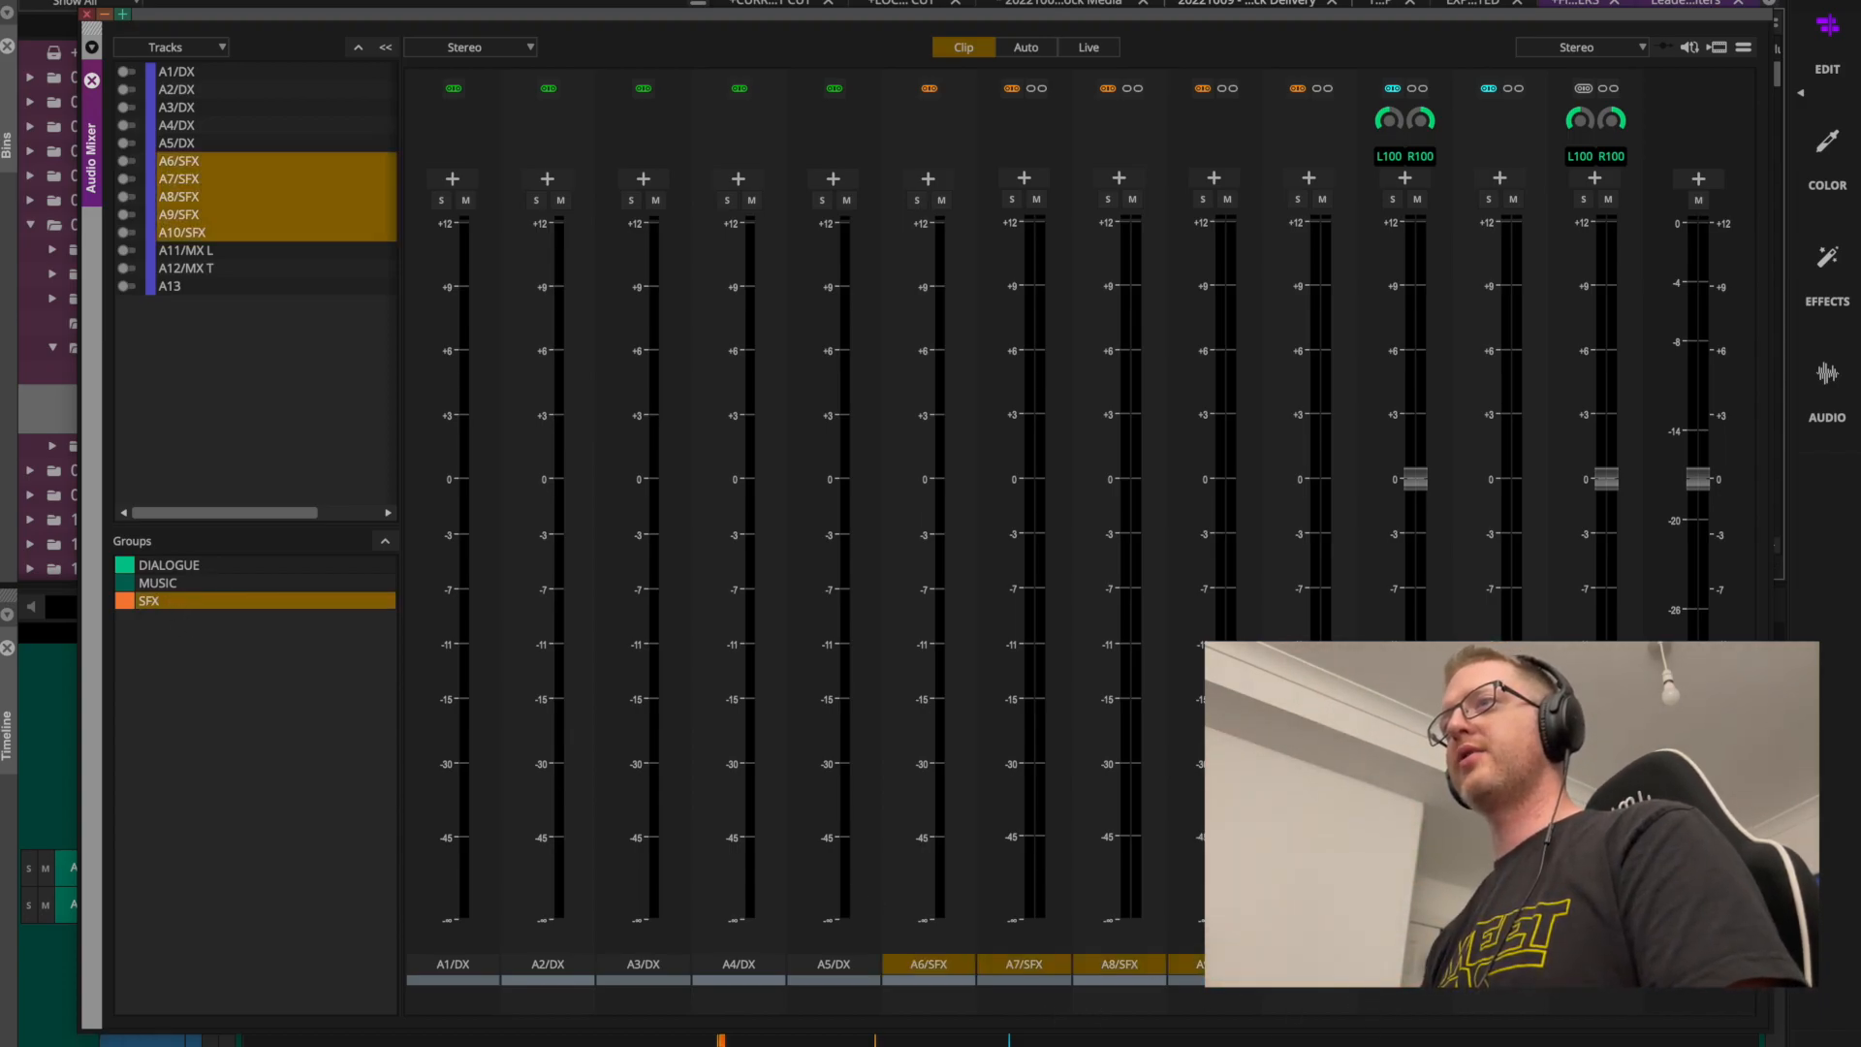
click(182, 602)
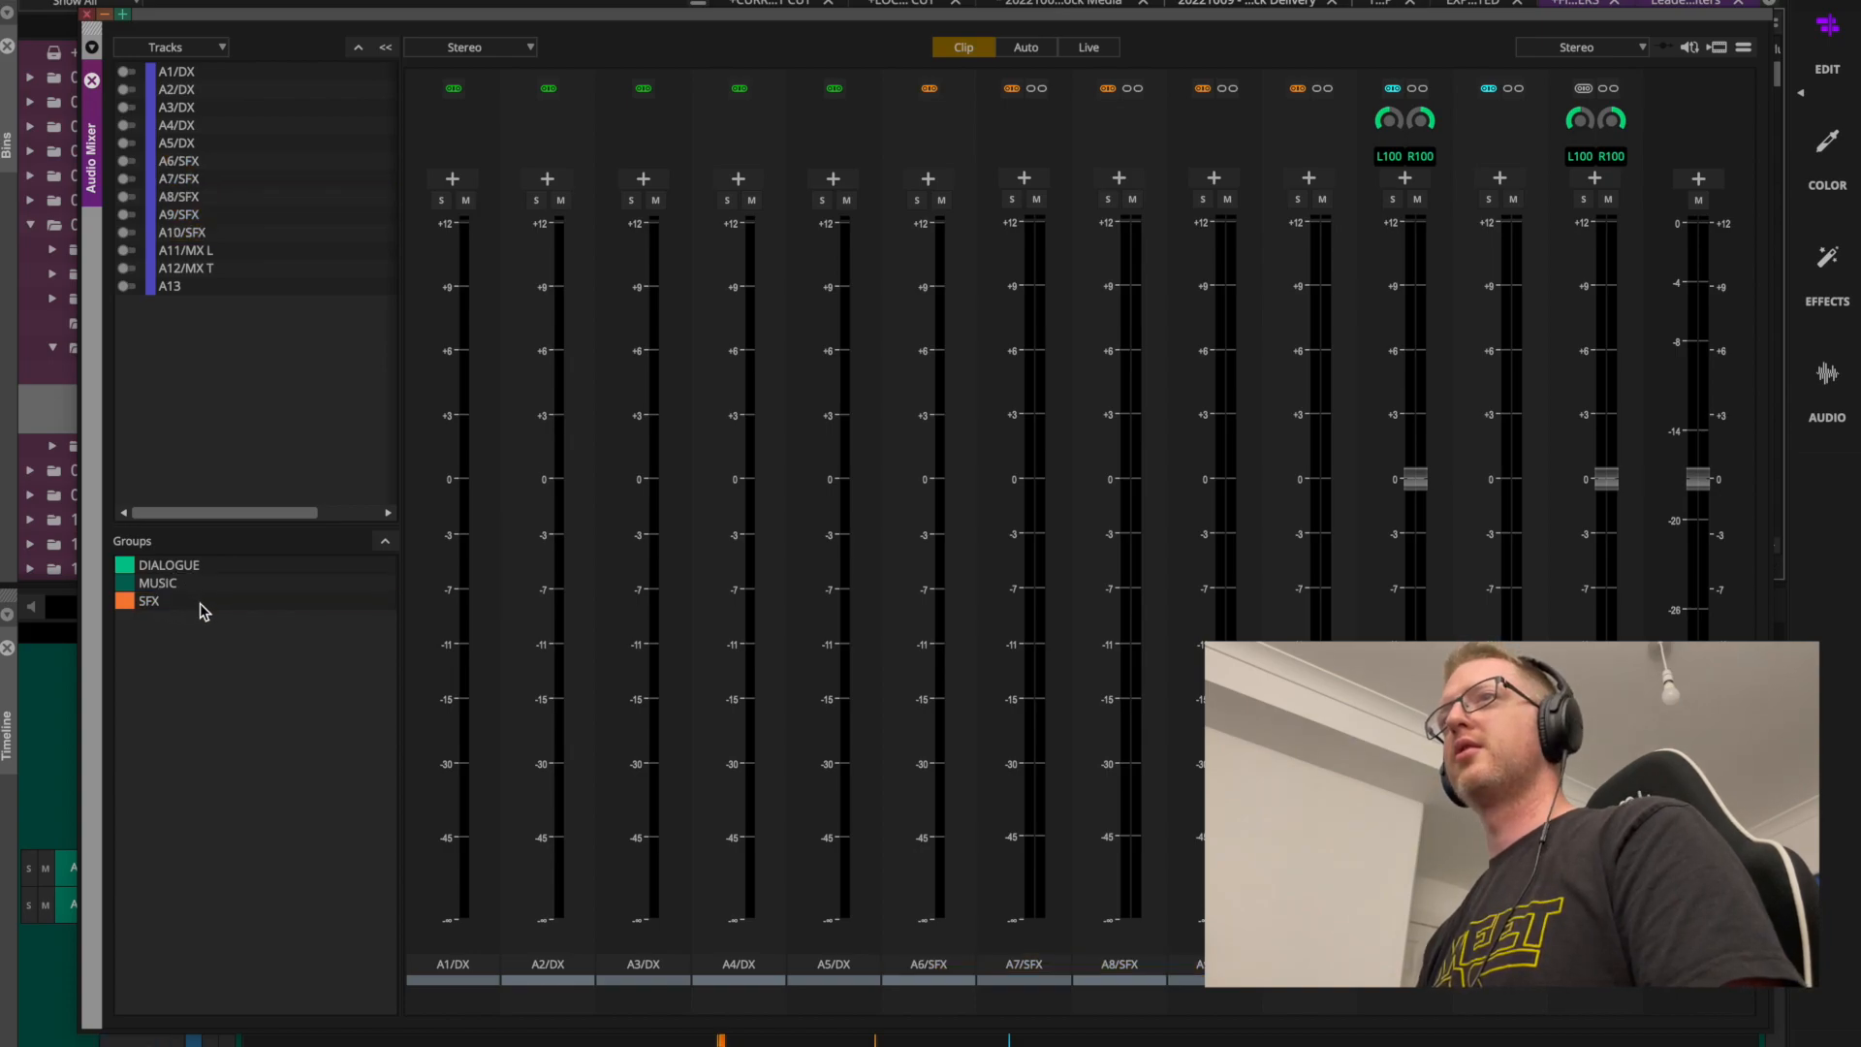
click(169, 603)
click(171, 602)
click(172, 602)
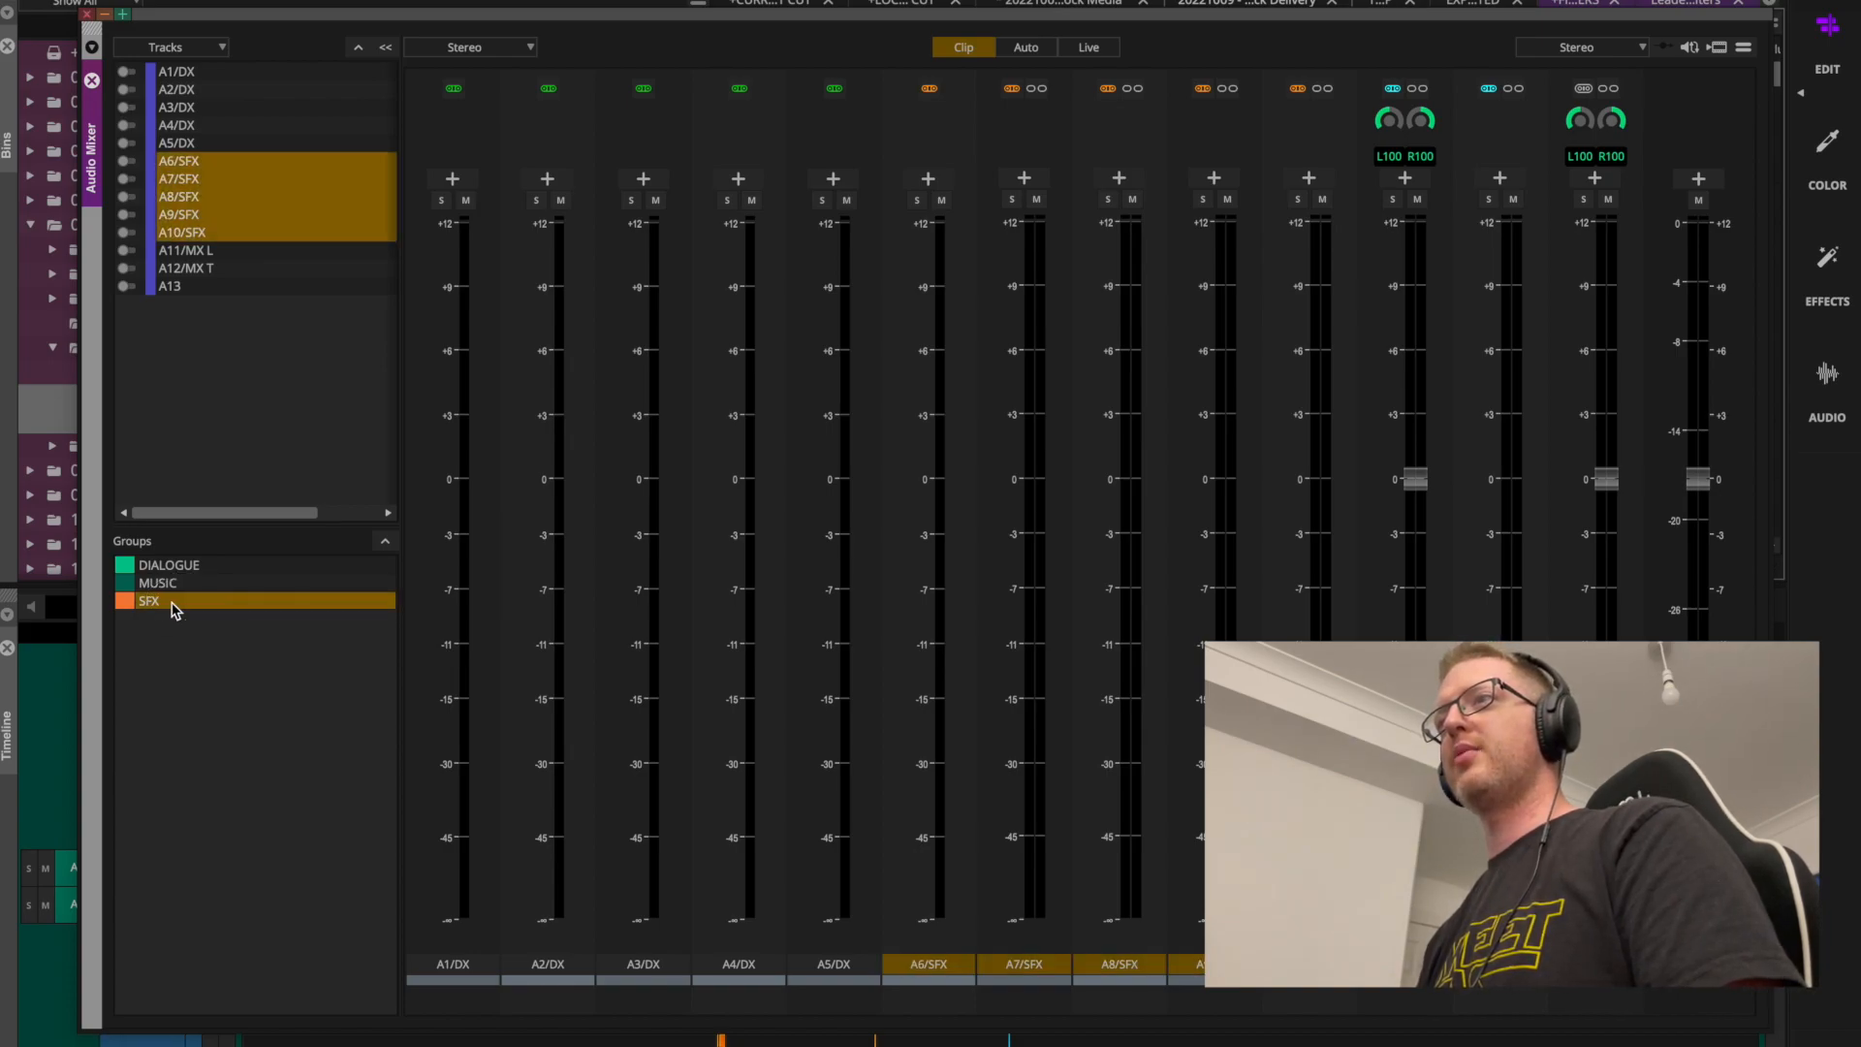
click(172, 605)
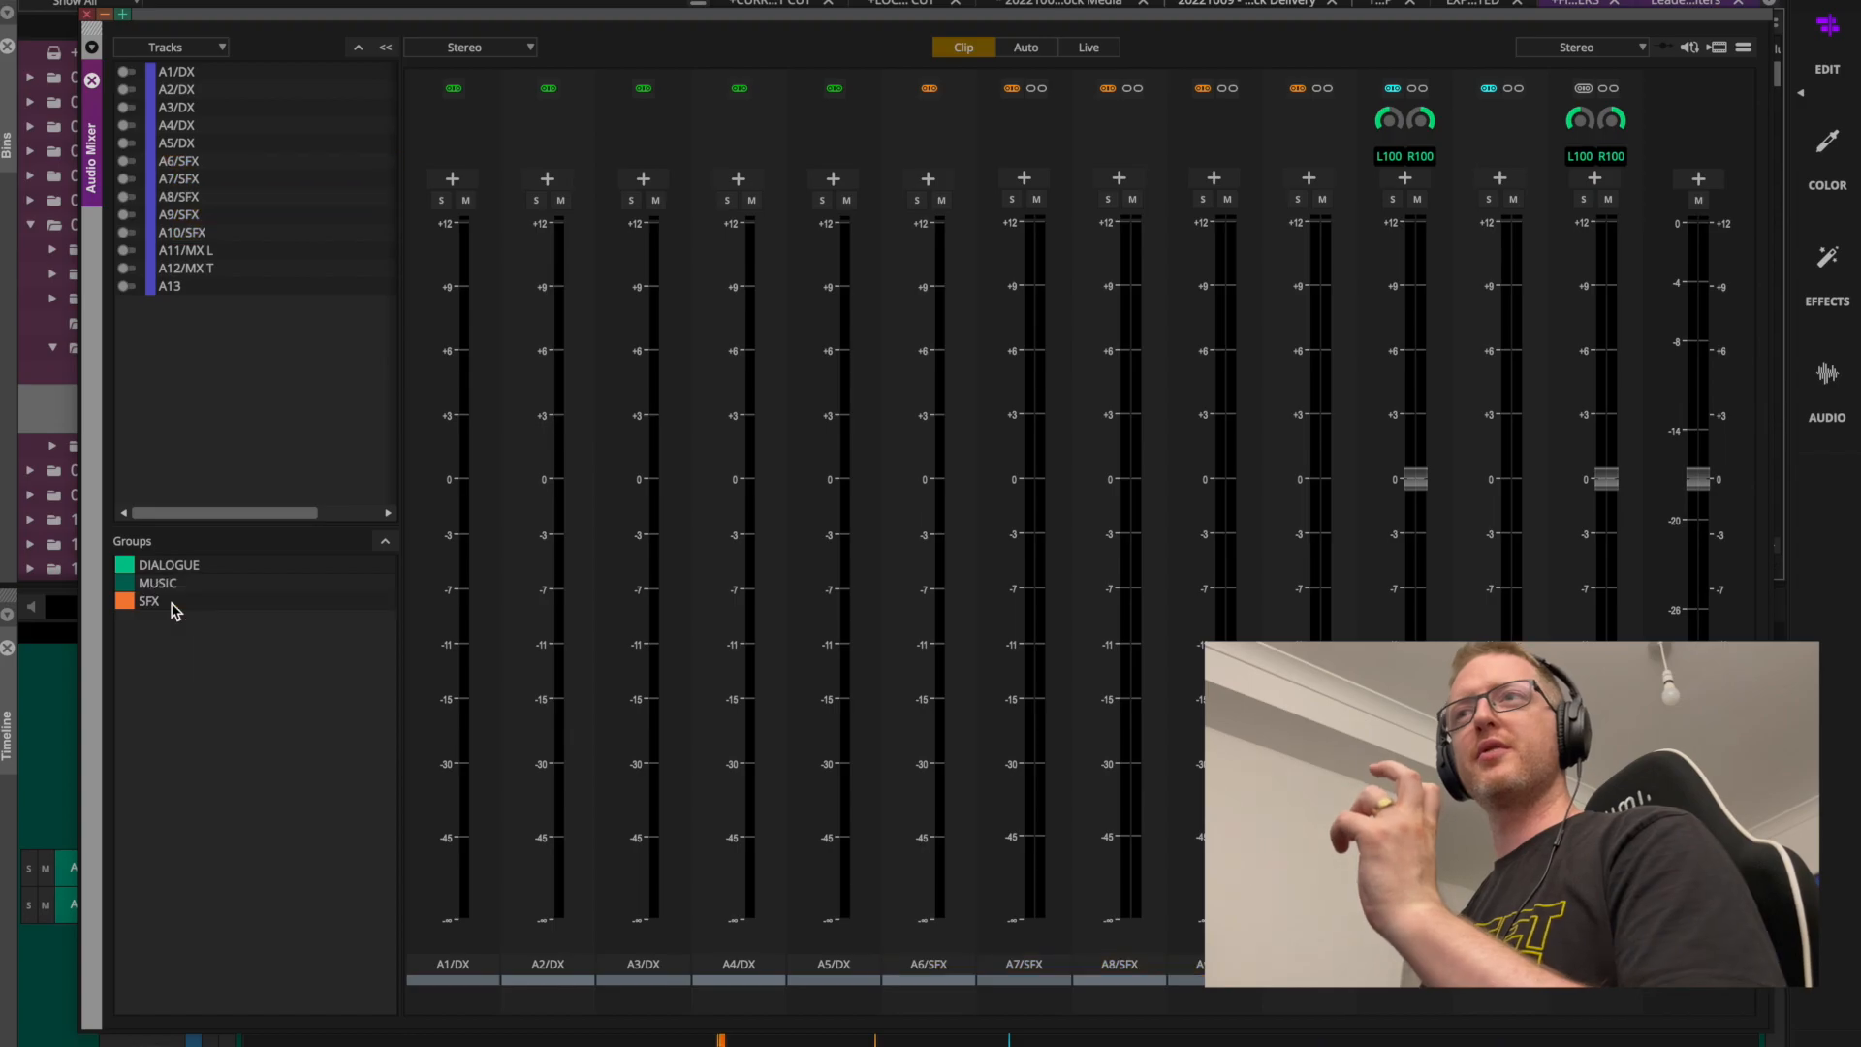
Toggle the MUSIC and DIALOGUE groups in the Audio Mixer to check their member tracks.
click(183, 586)
click(184, 590)
click(189, 570)
click(191, 572)
click(191, 572)
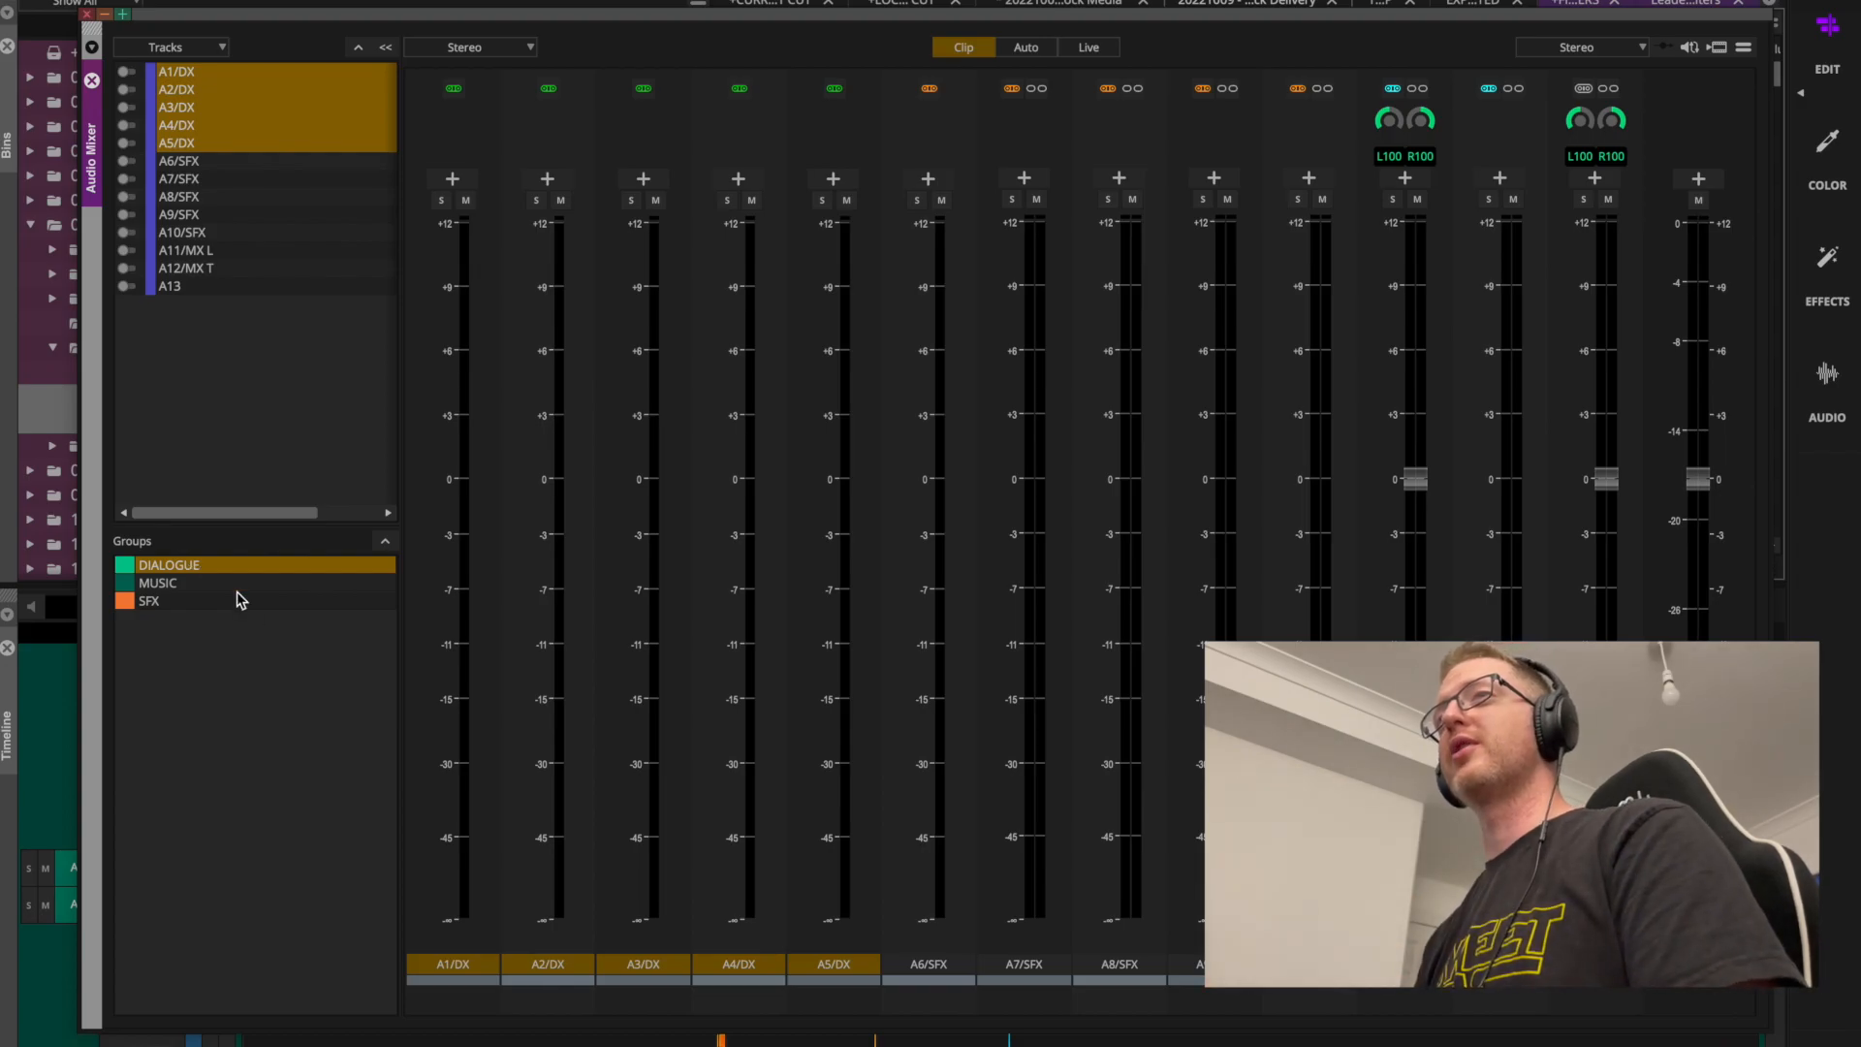
click(193, 571)
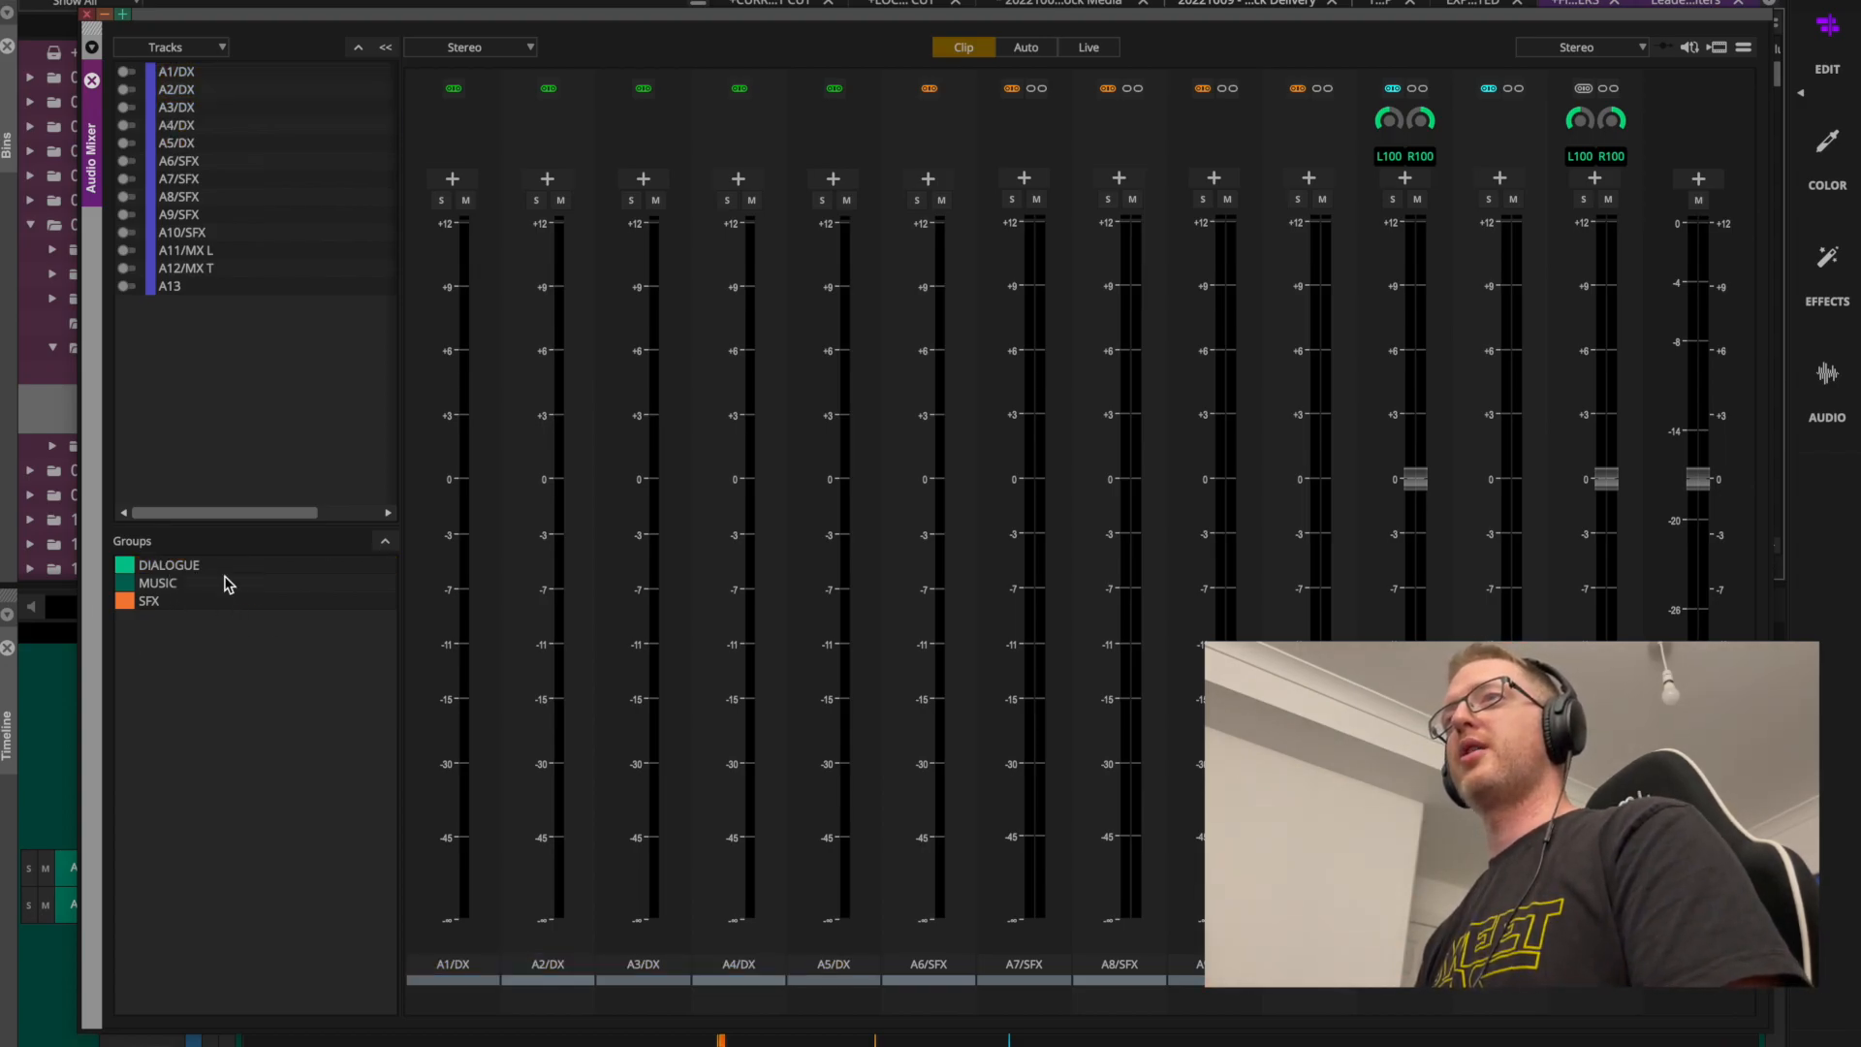
Dock the Audio Mixer above the timeline, in place of the bins.
drag(683, 9, 819, 51)
click(353, 602)
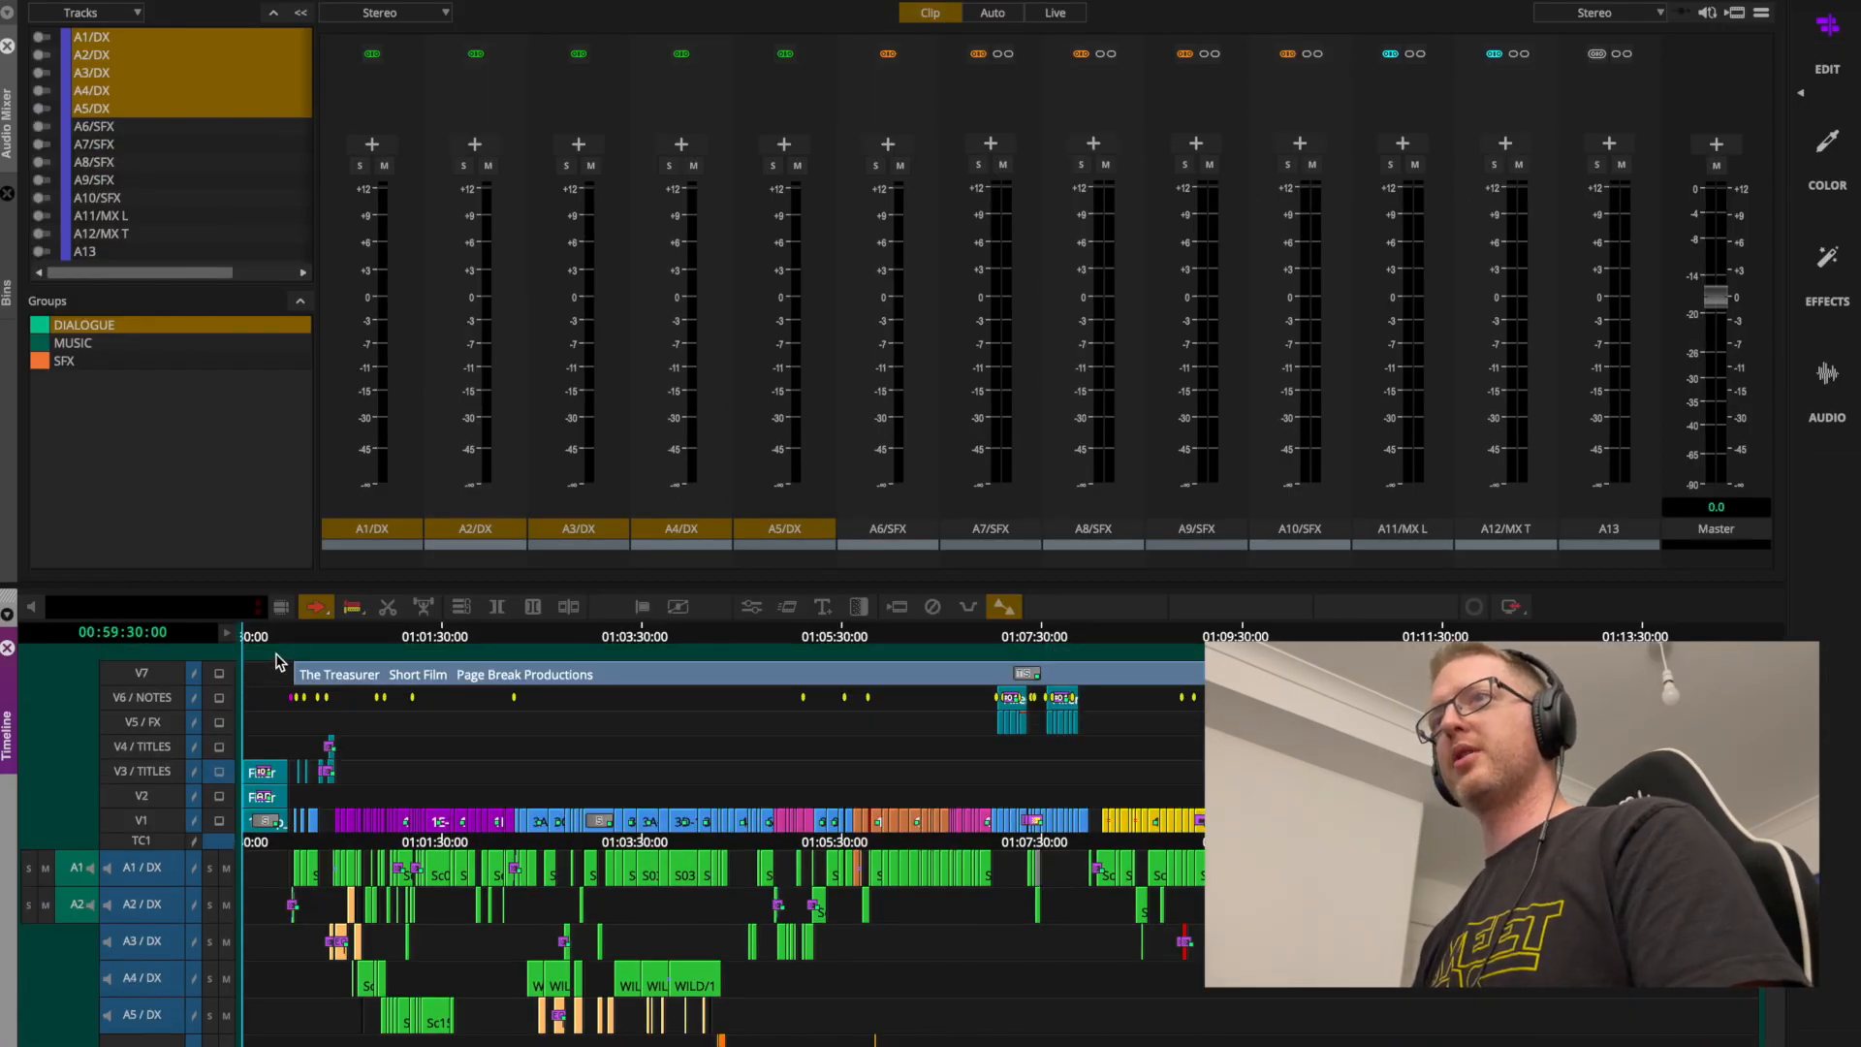
Start exporting the sequence to file and save export settings for Audio with Use Selected Tracks enabled.
click(305, 3)
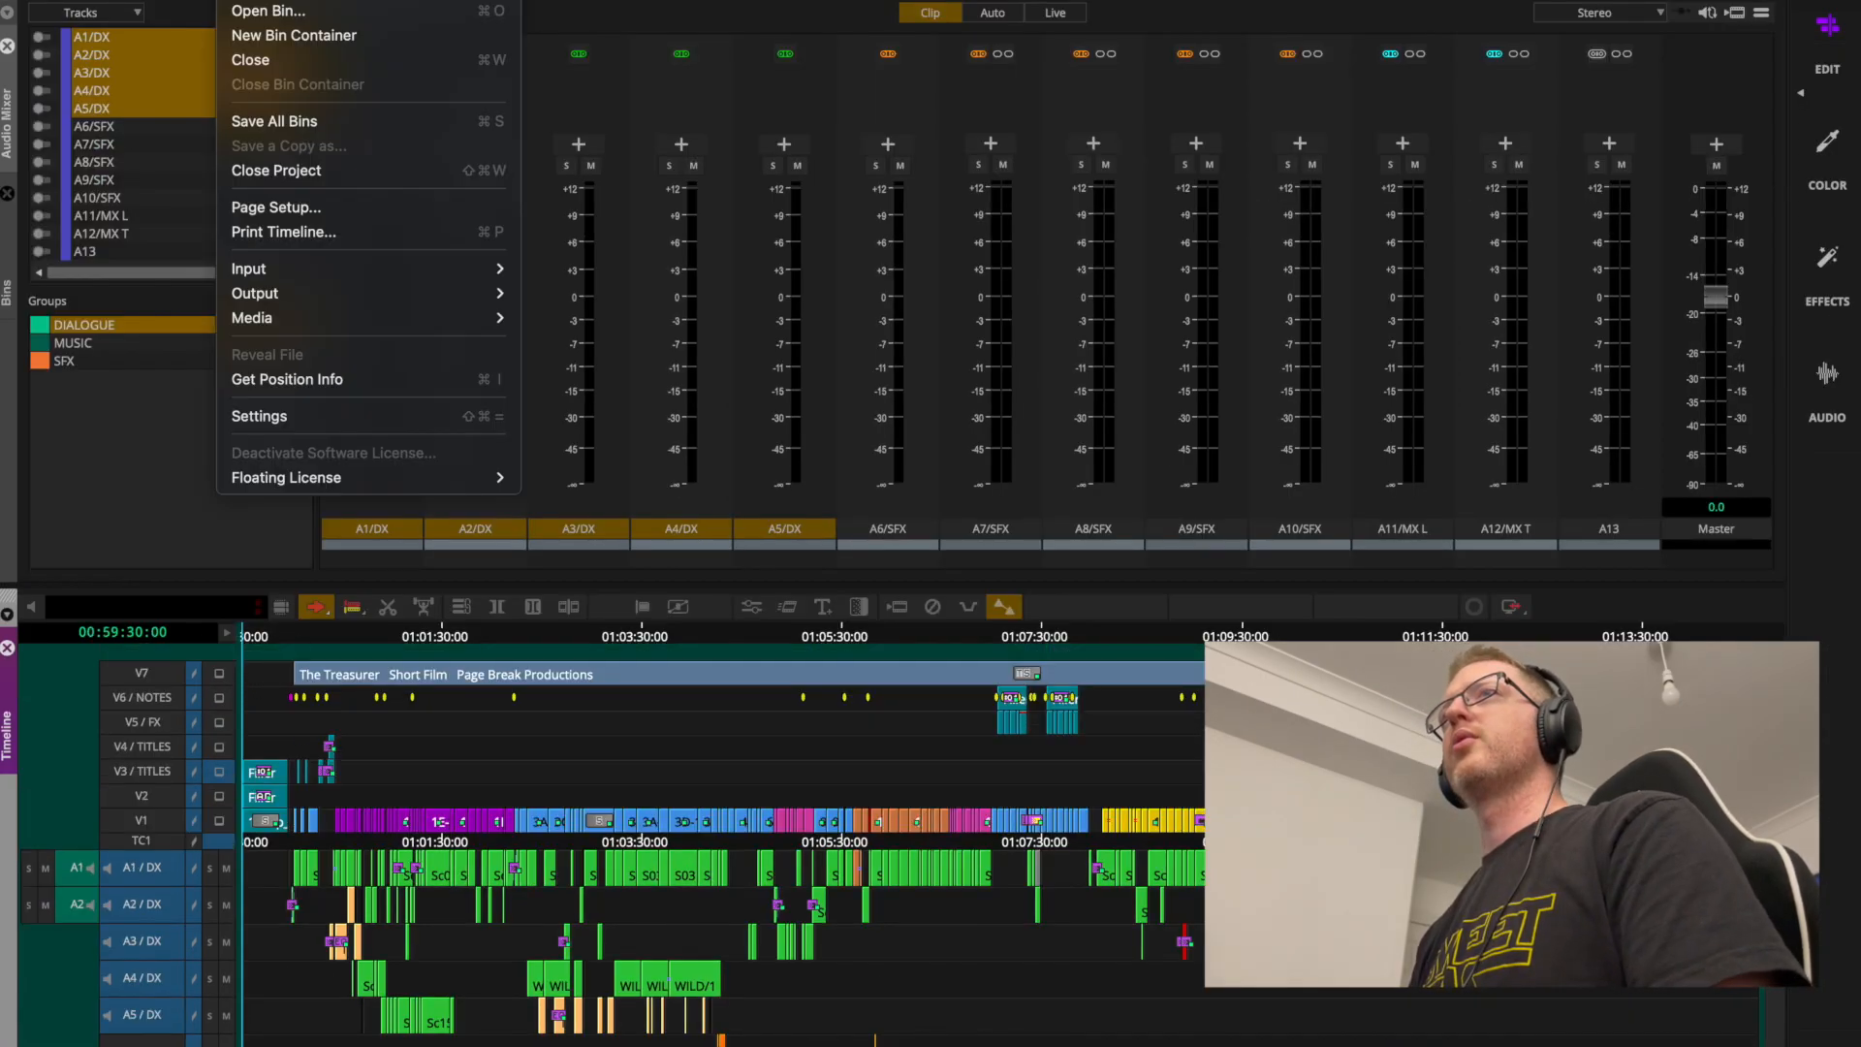
mouse_move(415, 293)
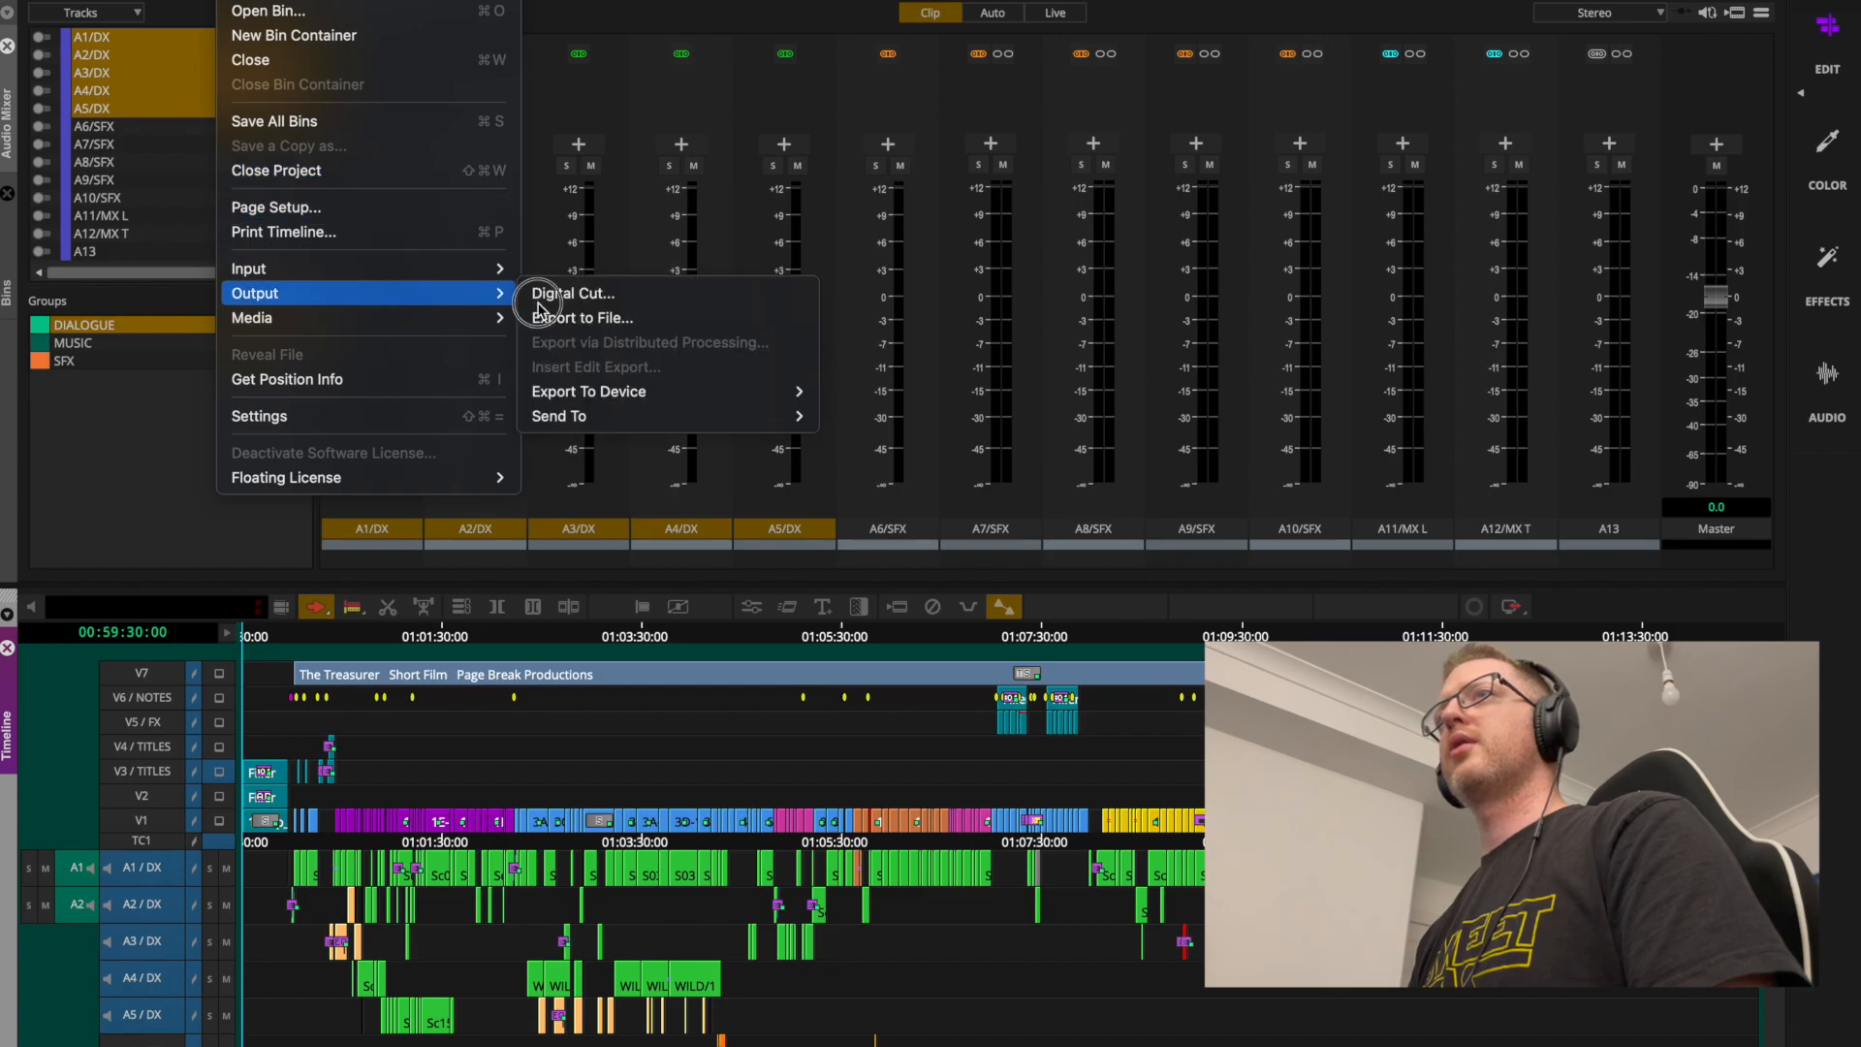
click(635, 319)
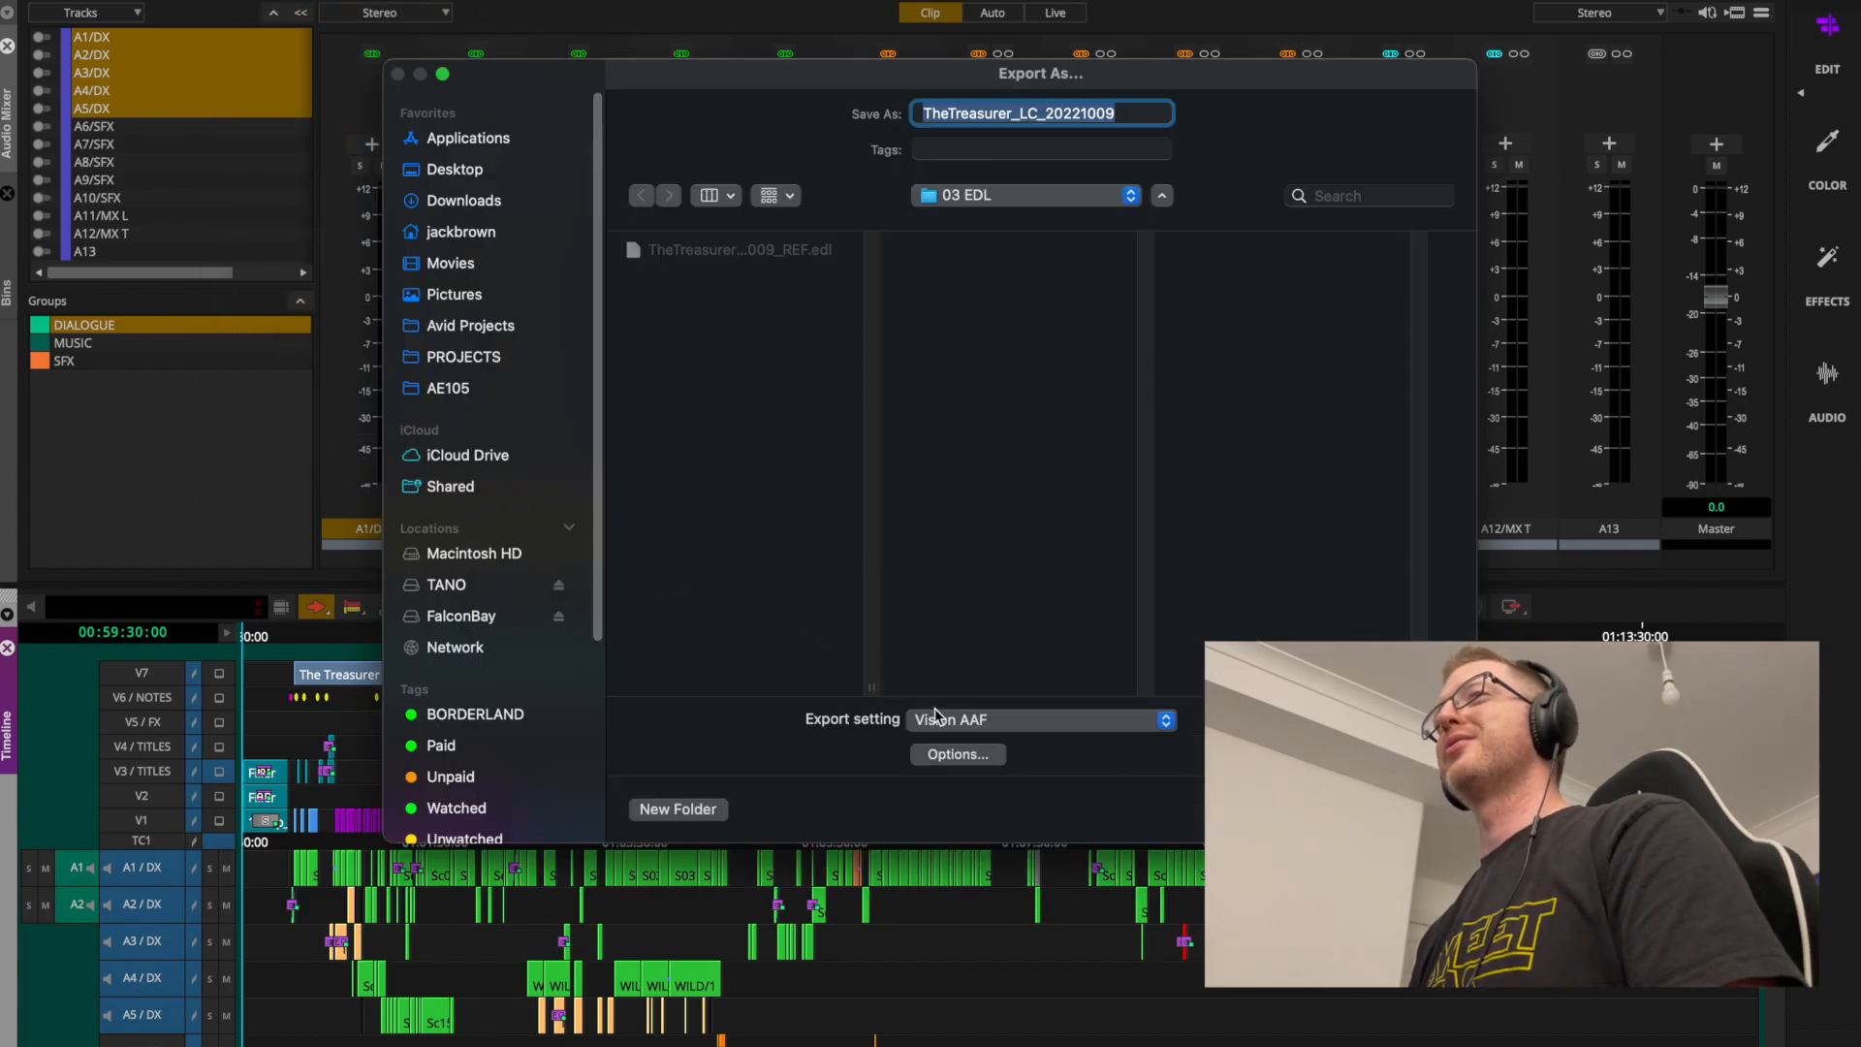
click(955, 755)
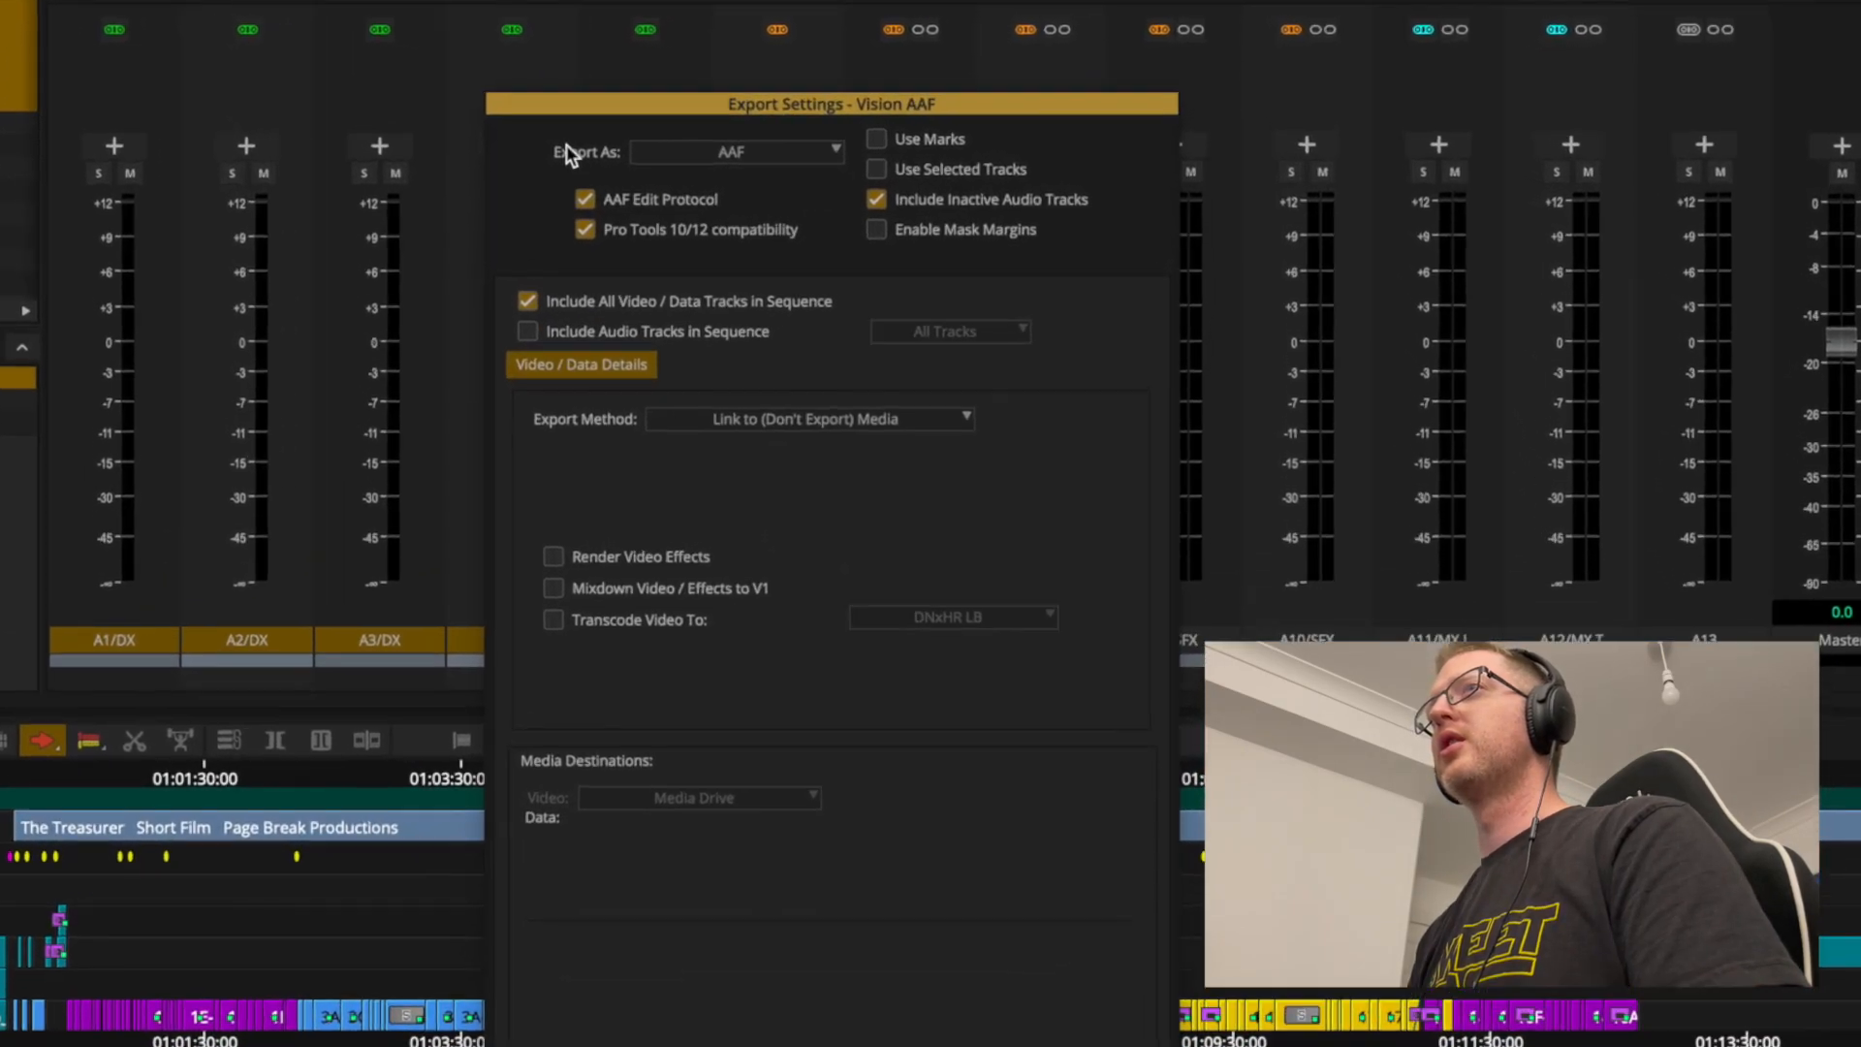
click(873, 146)
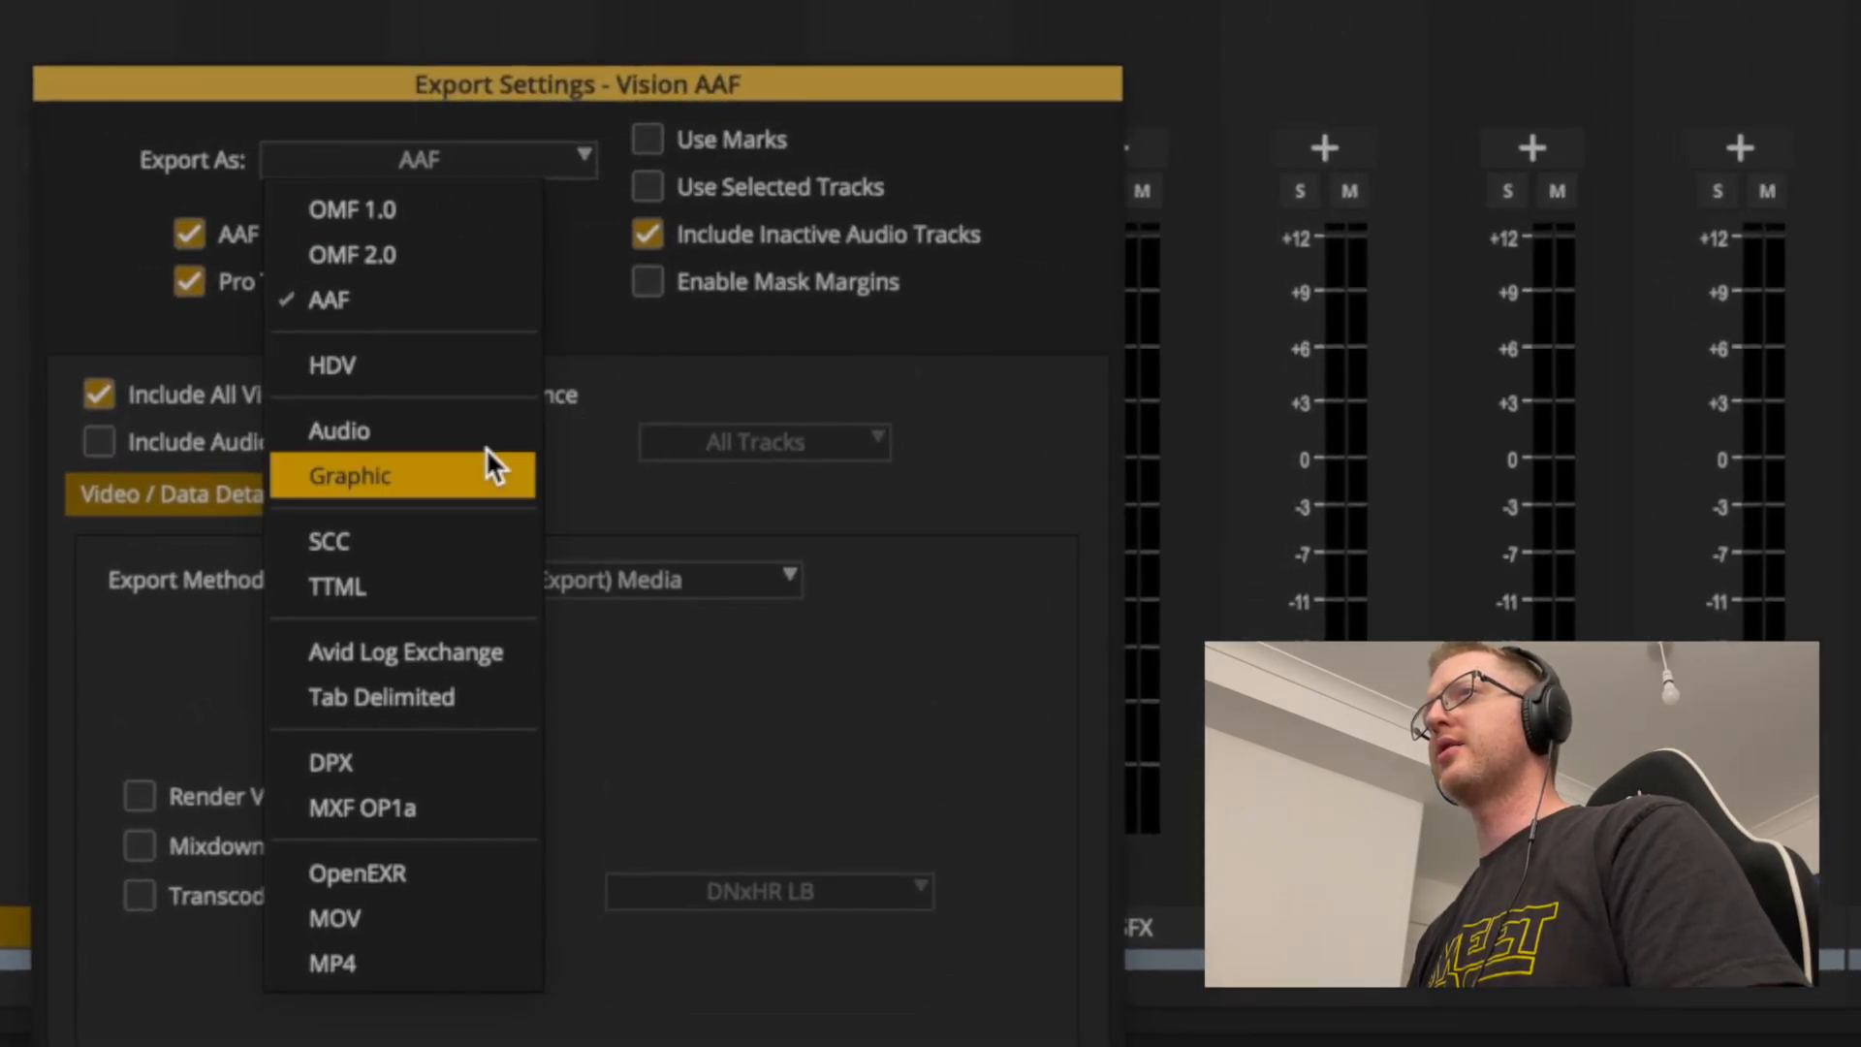
click(575, 403)
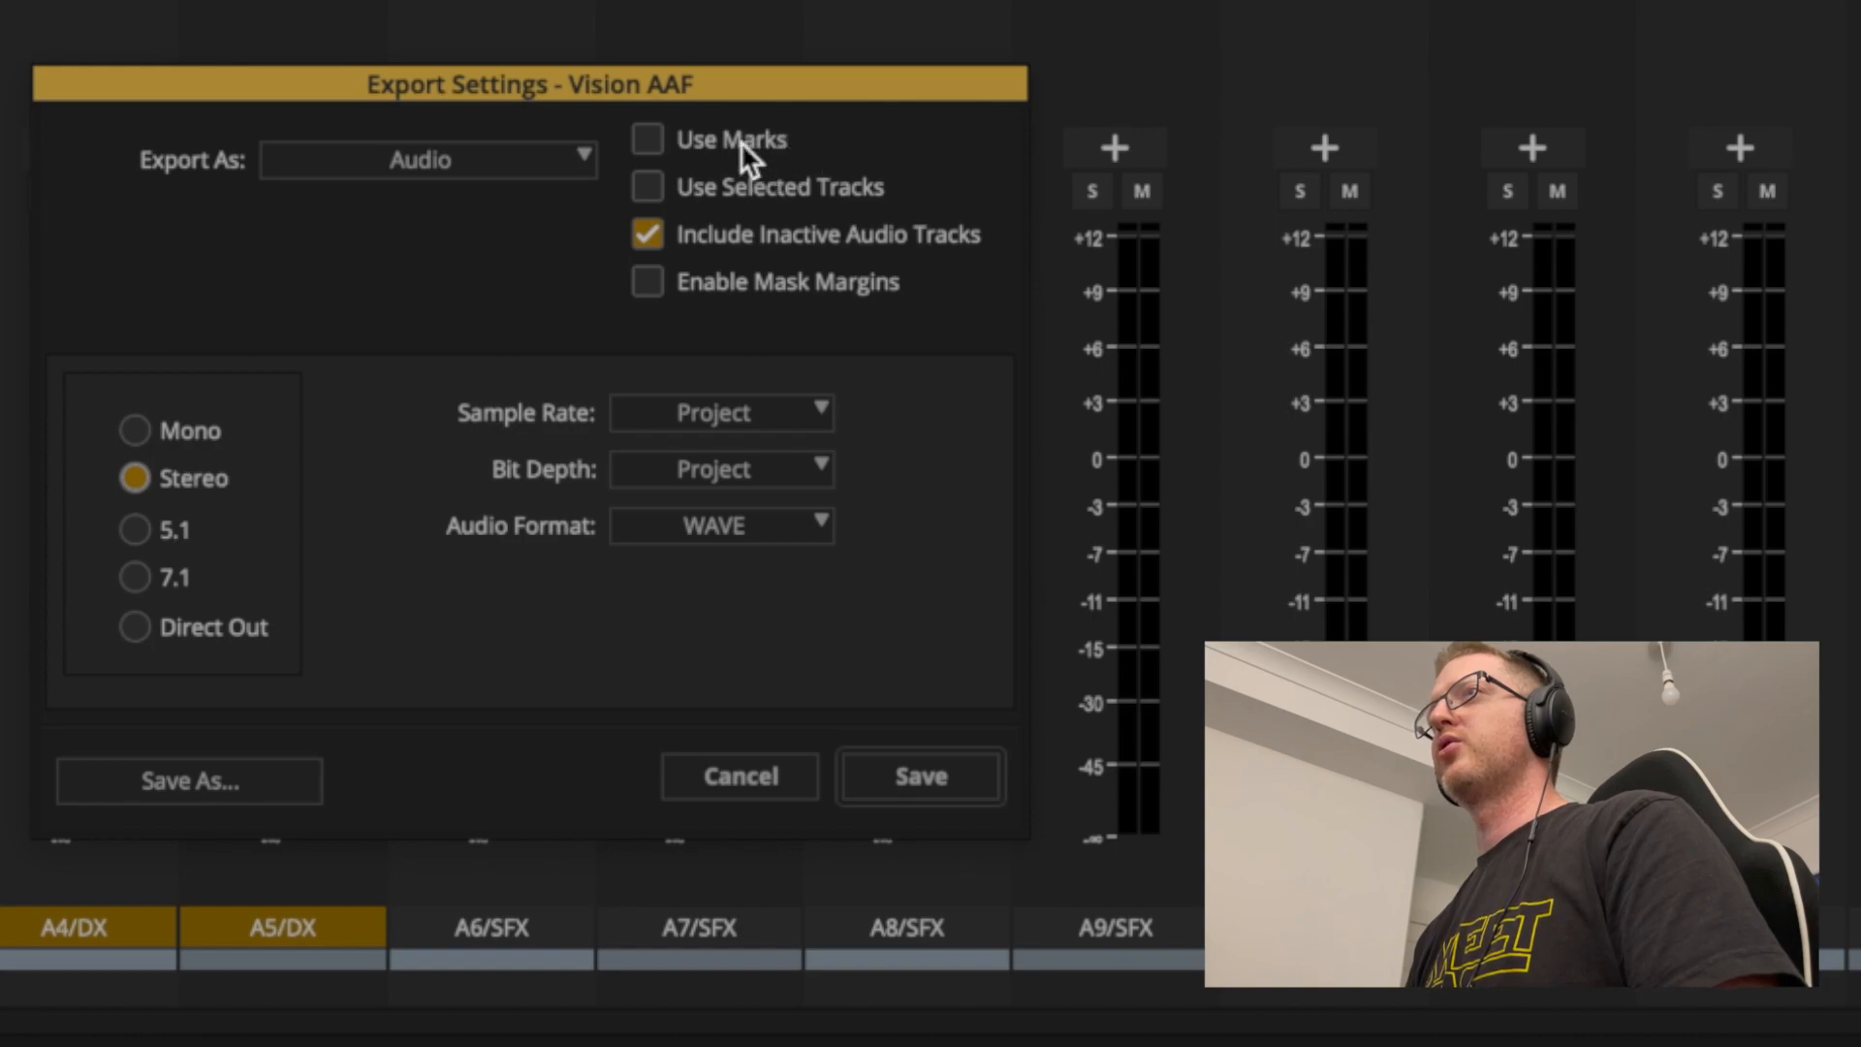
click(766, 186)
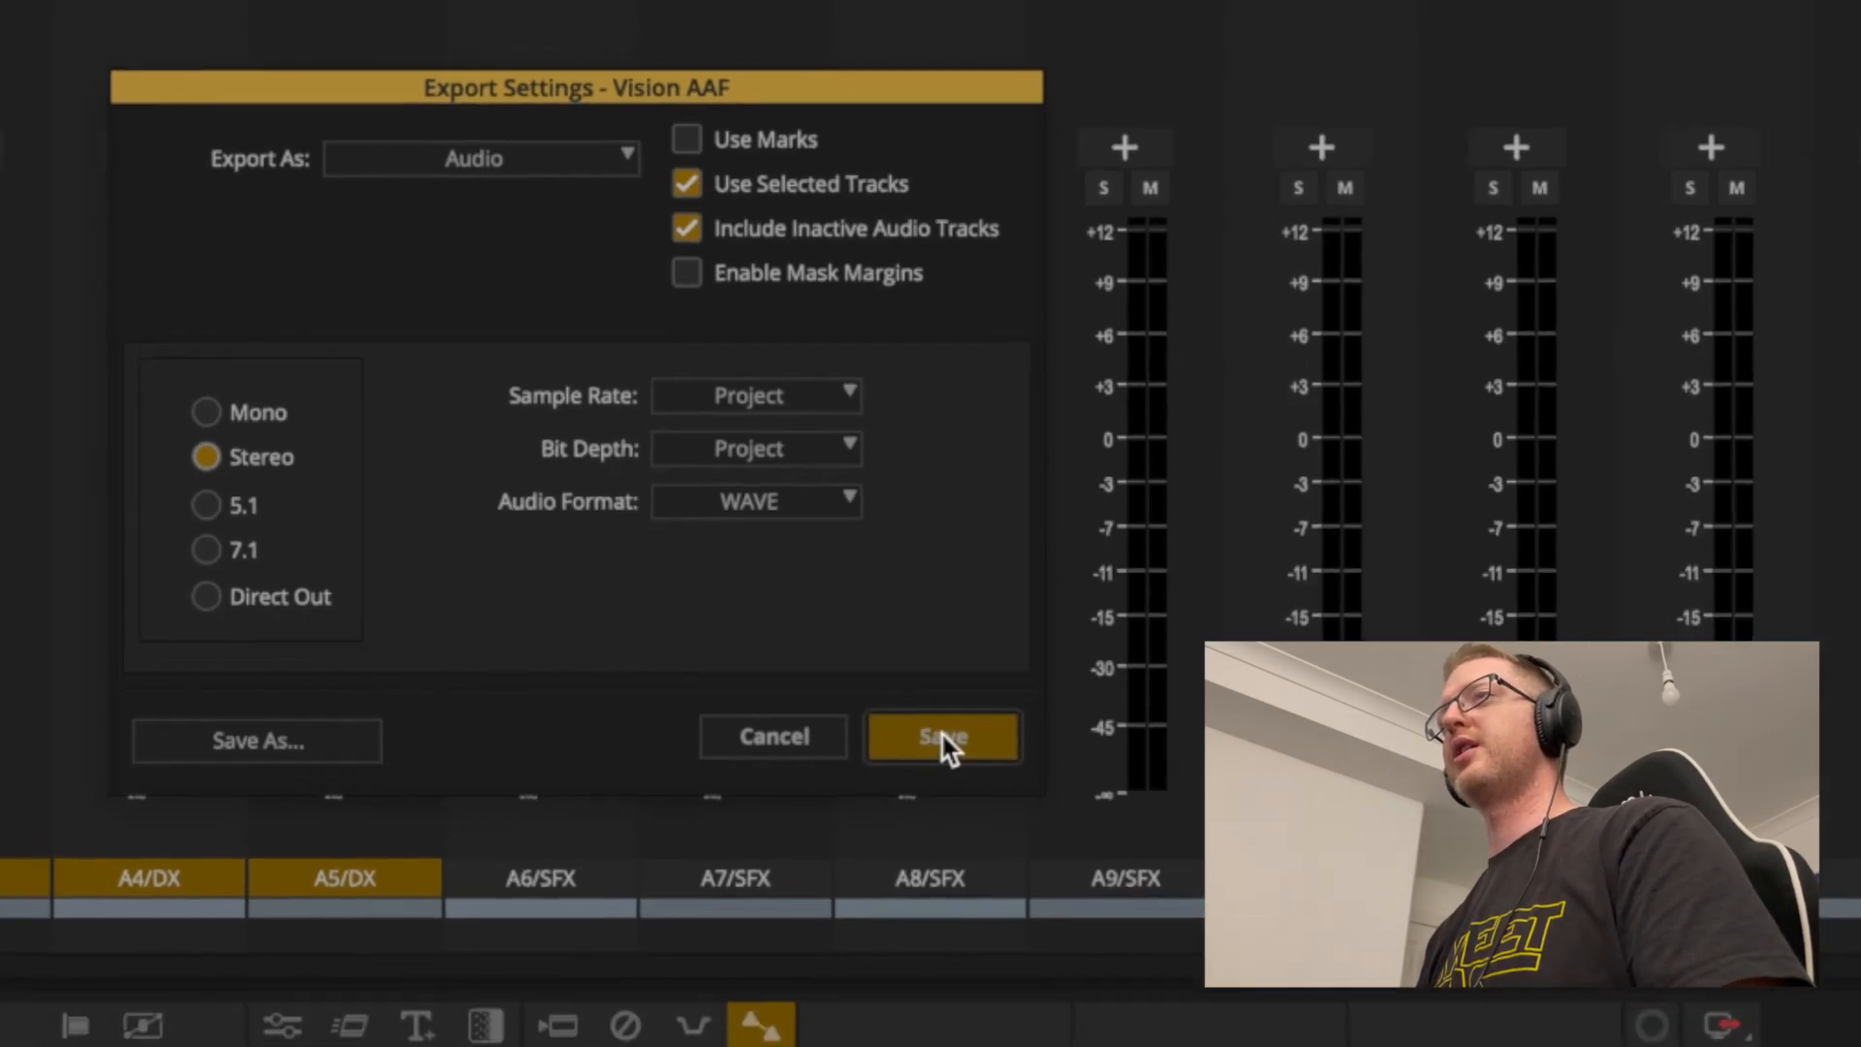
click(942, 741)
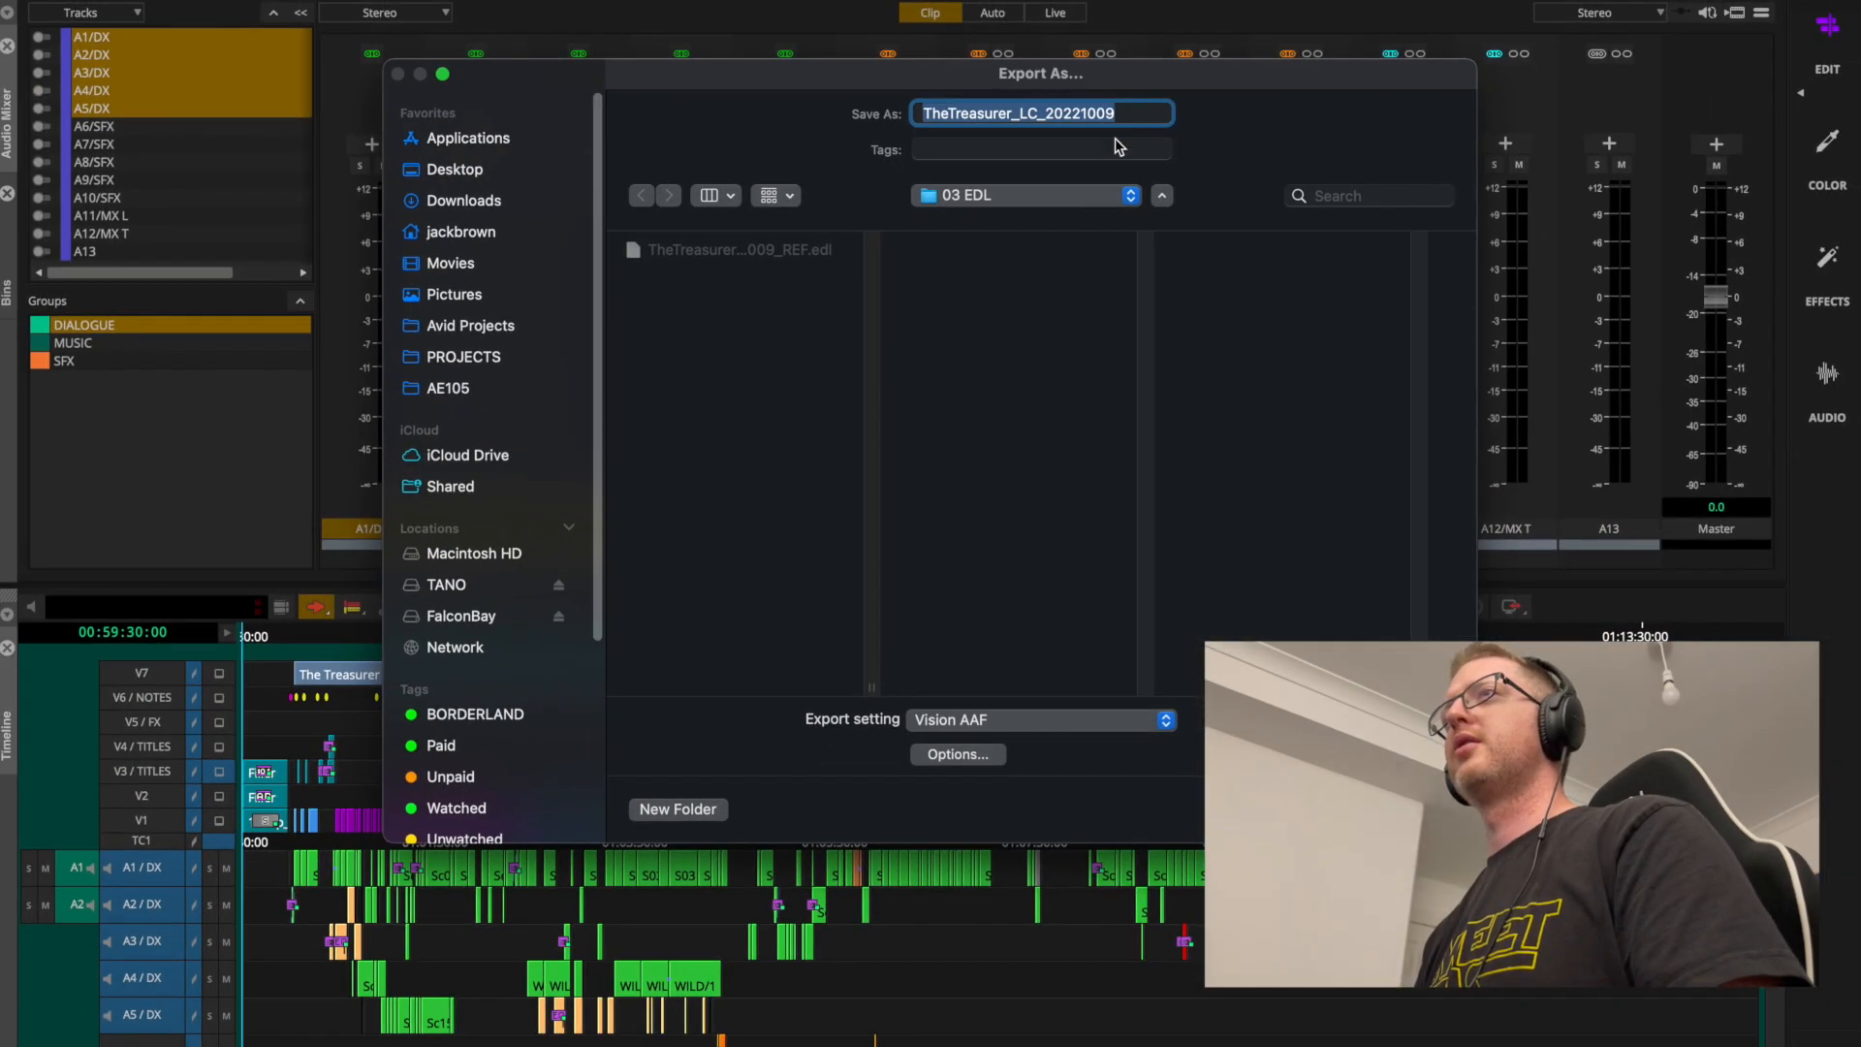
Export the dialogue tracks as TheTreasurer_LC_20221009_DIALOGUE into the SOUND folder's 07 SPLIT WAVs subfolder, using the SPLIT WAVE setting.
click(1133, 112)
text(_)
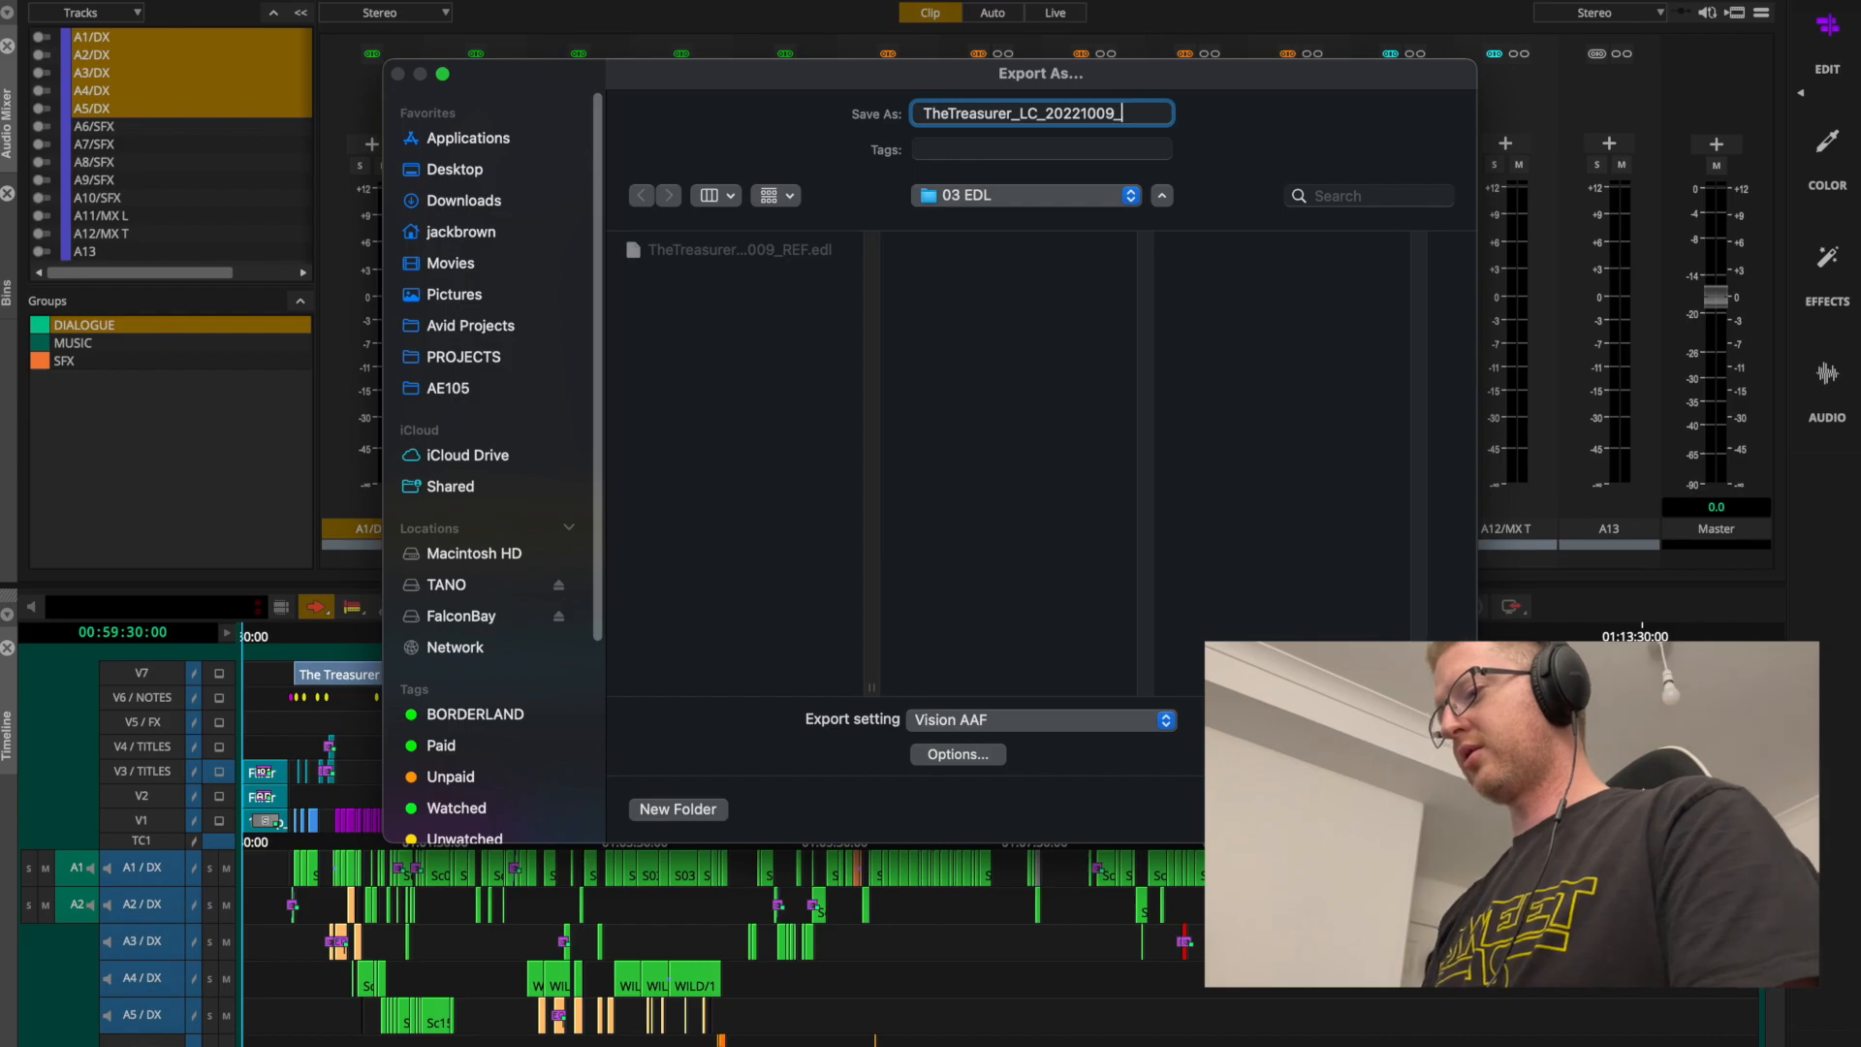
text(DIALOGUE)
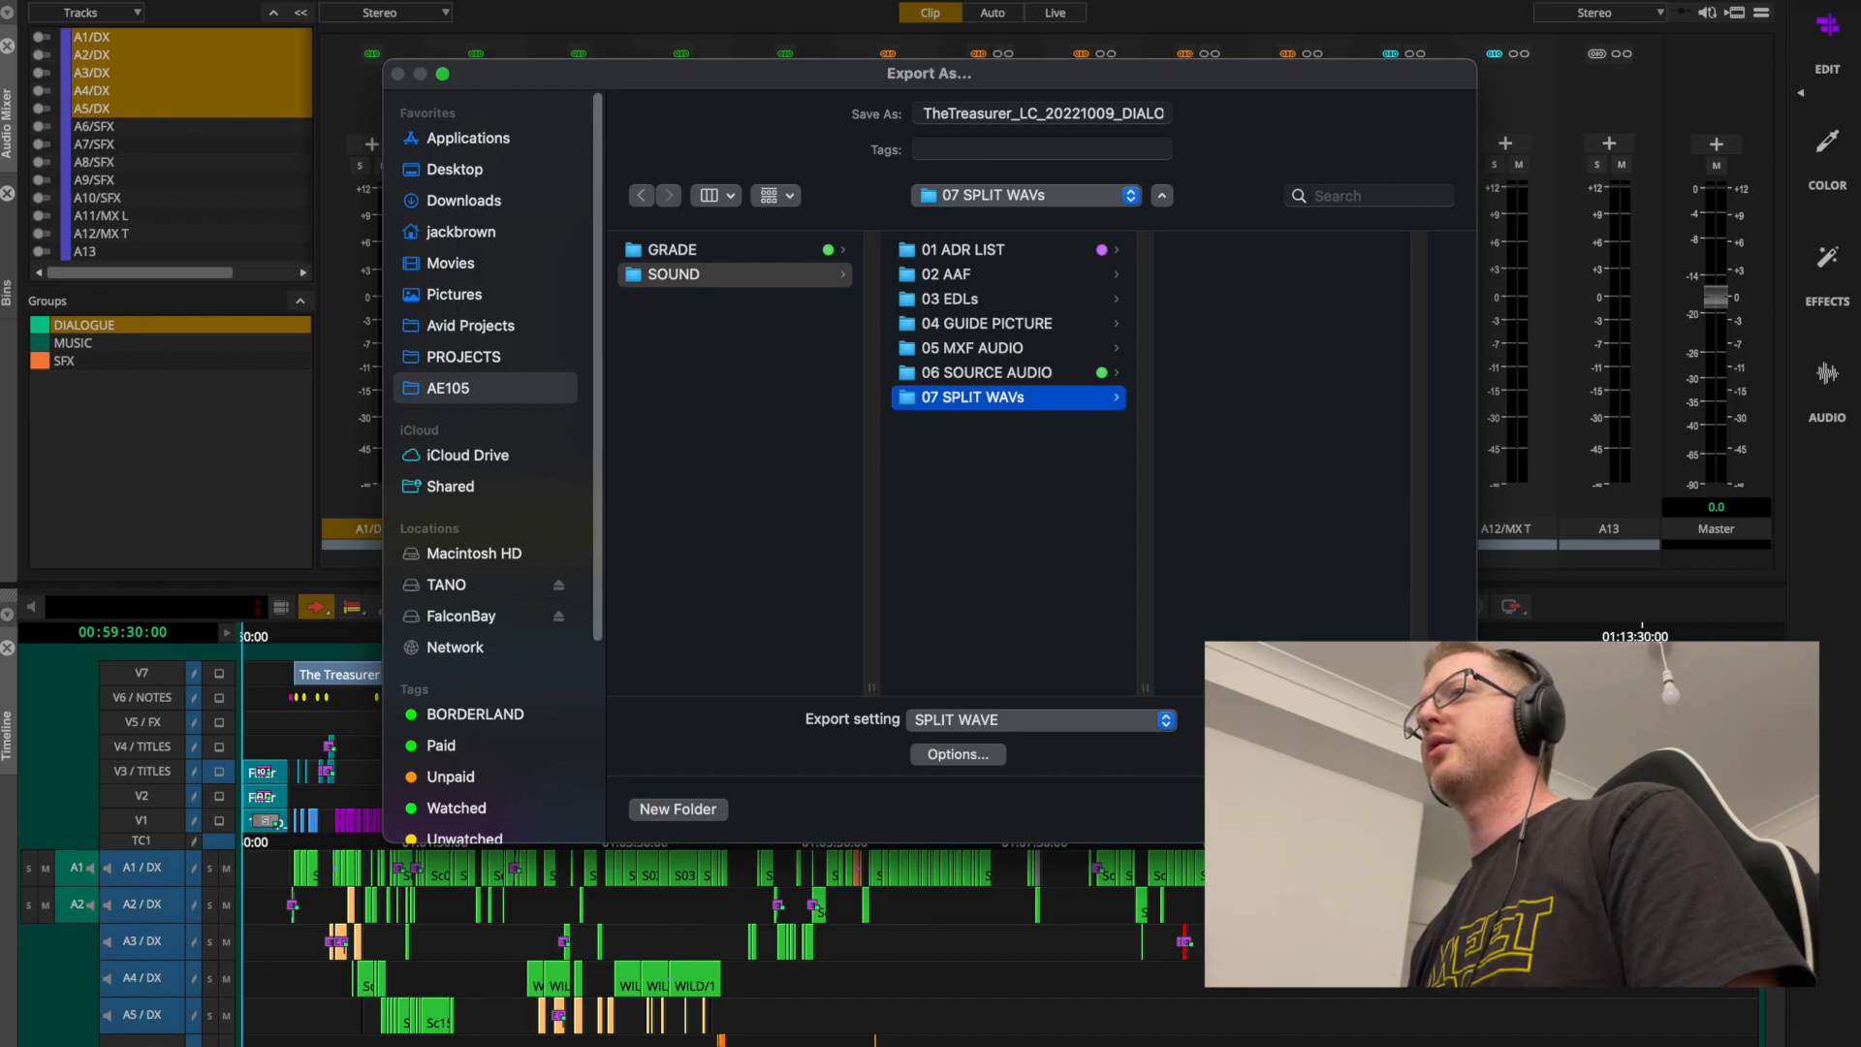
key(Return)
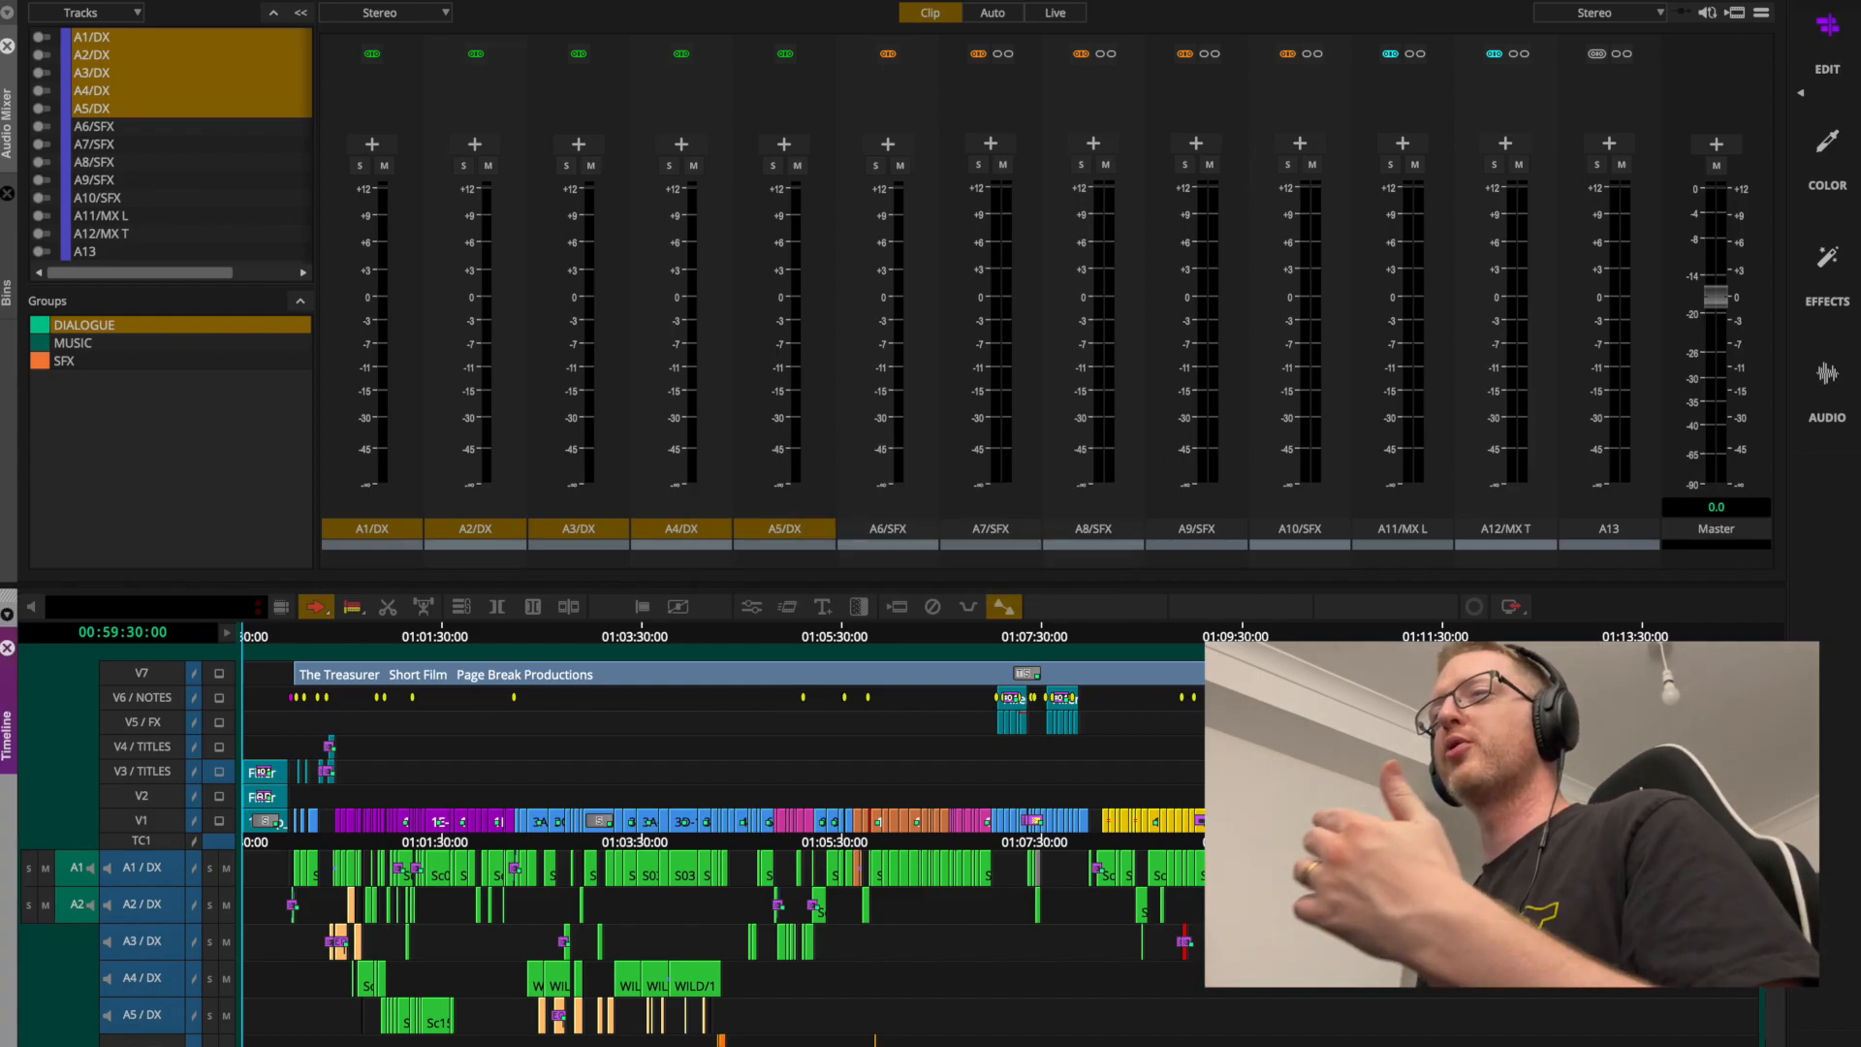
Select only the SFX group's tracks and export them as TheTreasurer_LC_20221009_SFX into 07 SPLIT WAVs.
click(104, 330)
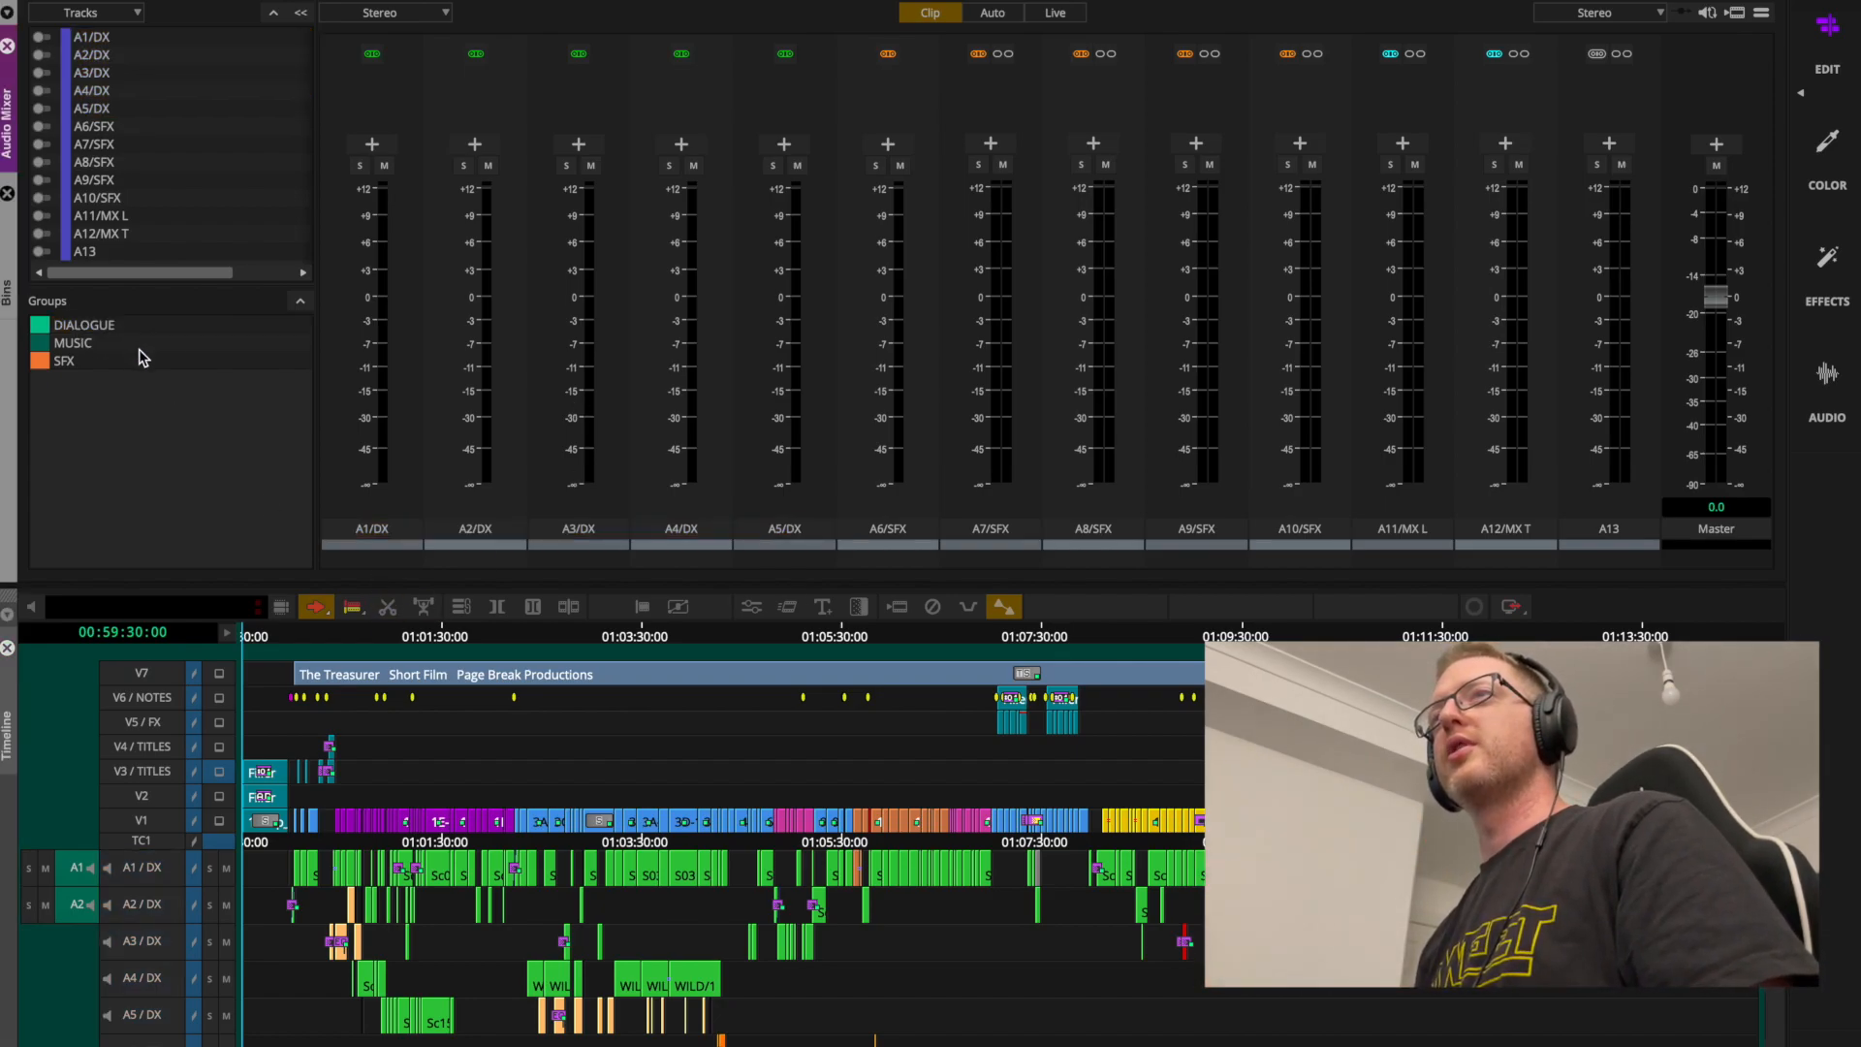
click(96, 345)
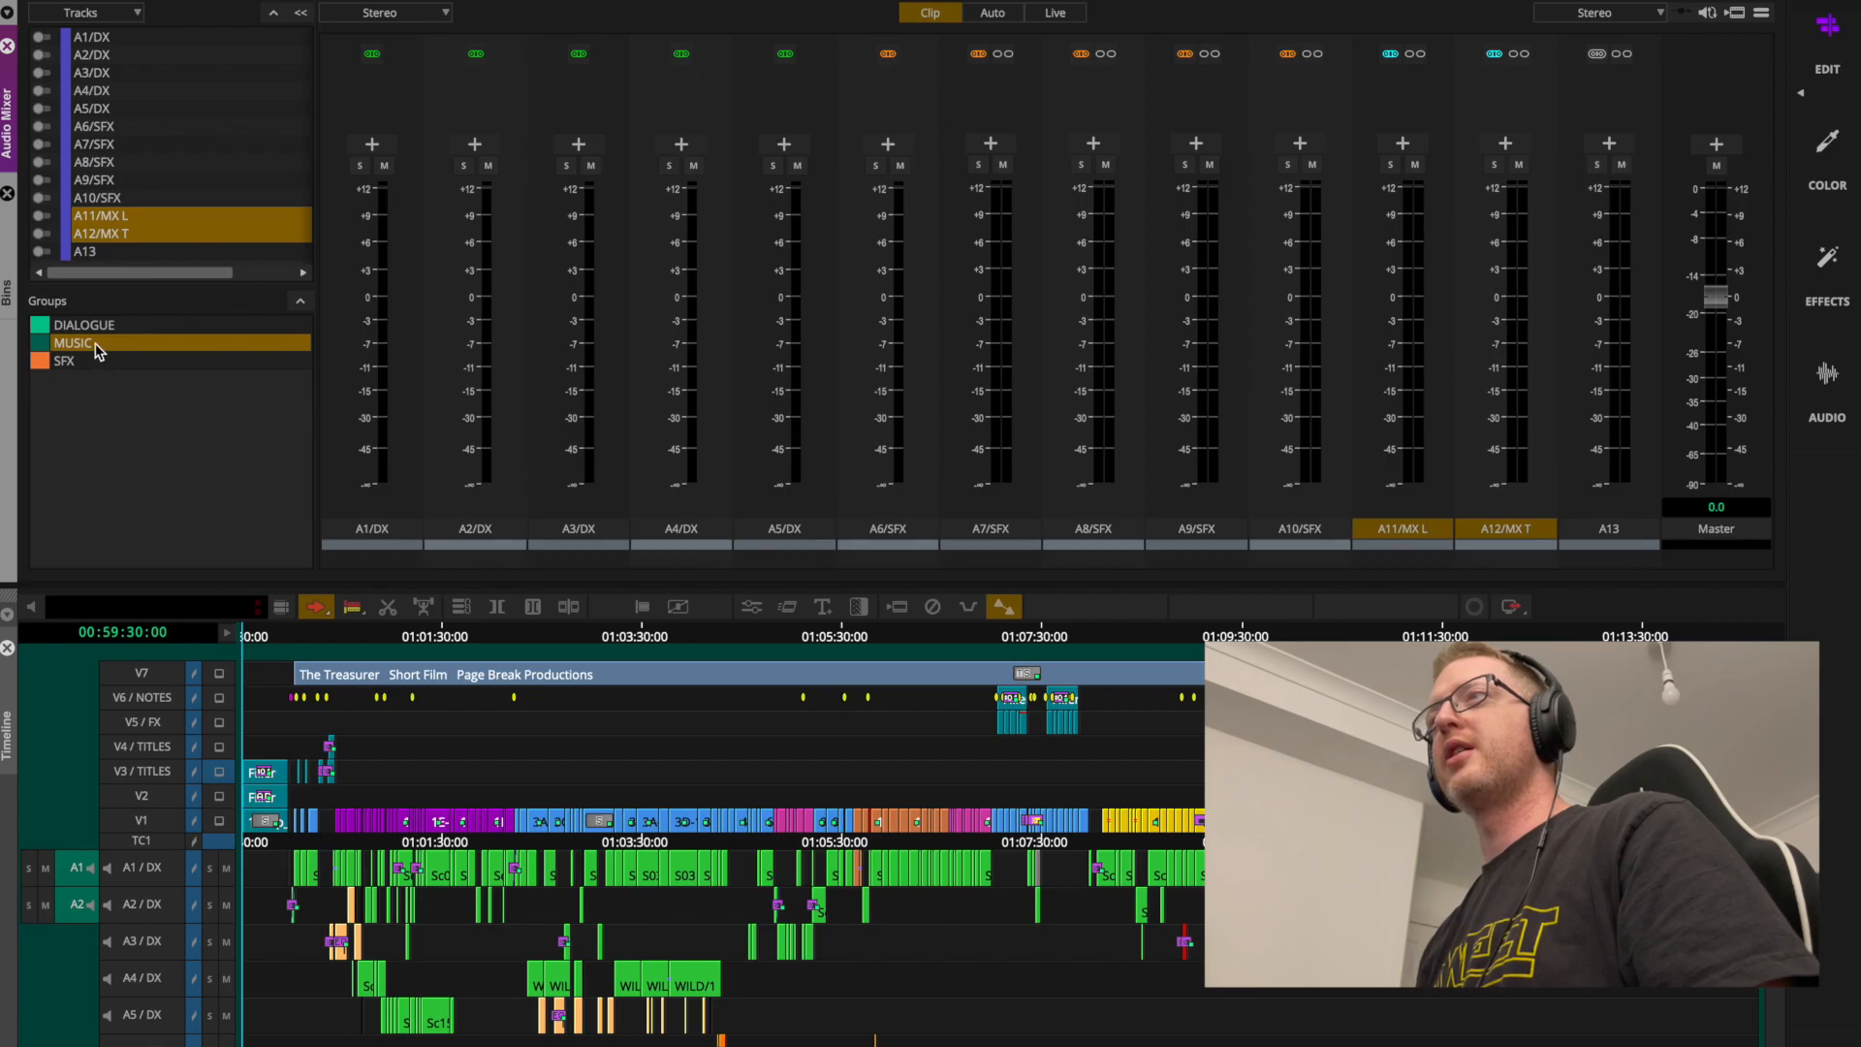
click(97, 361)
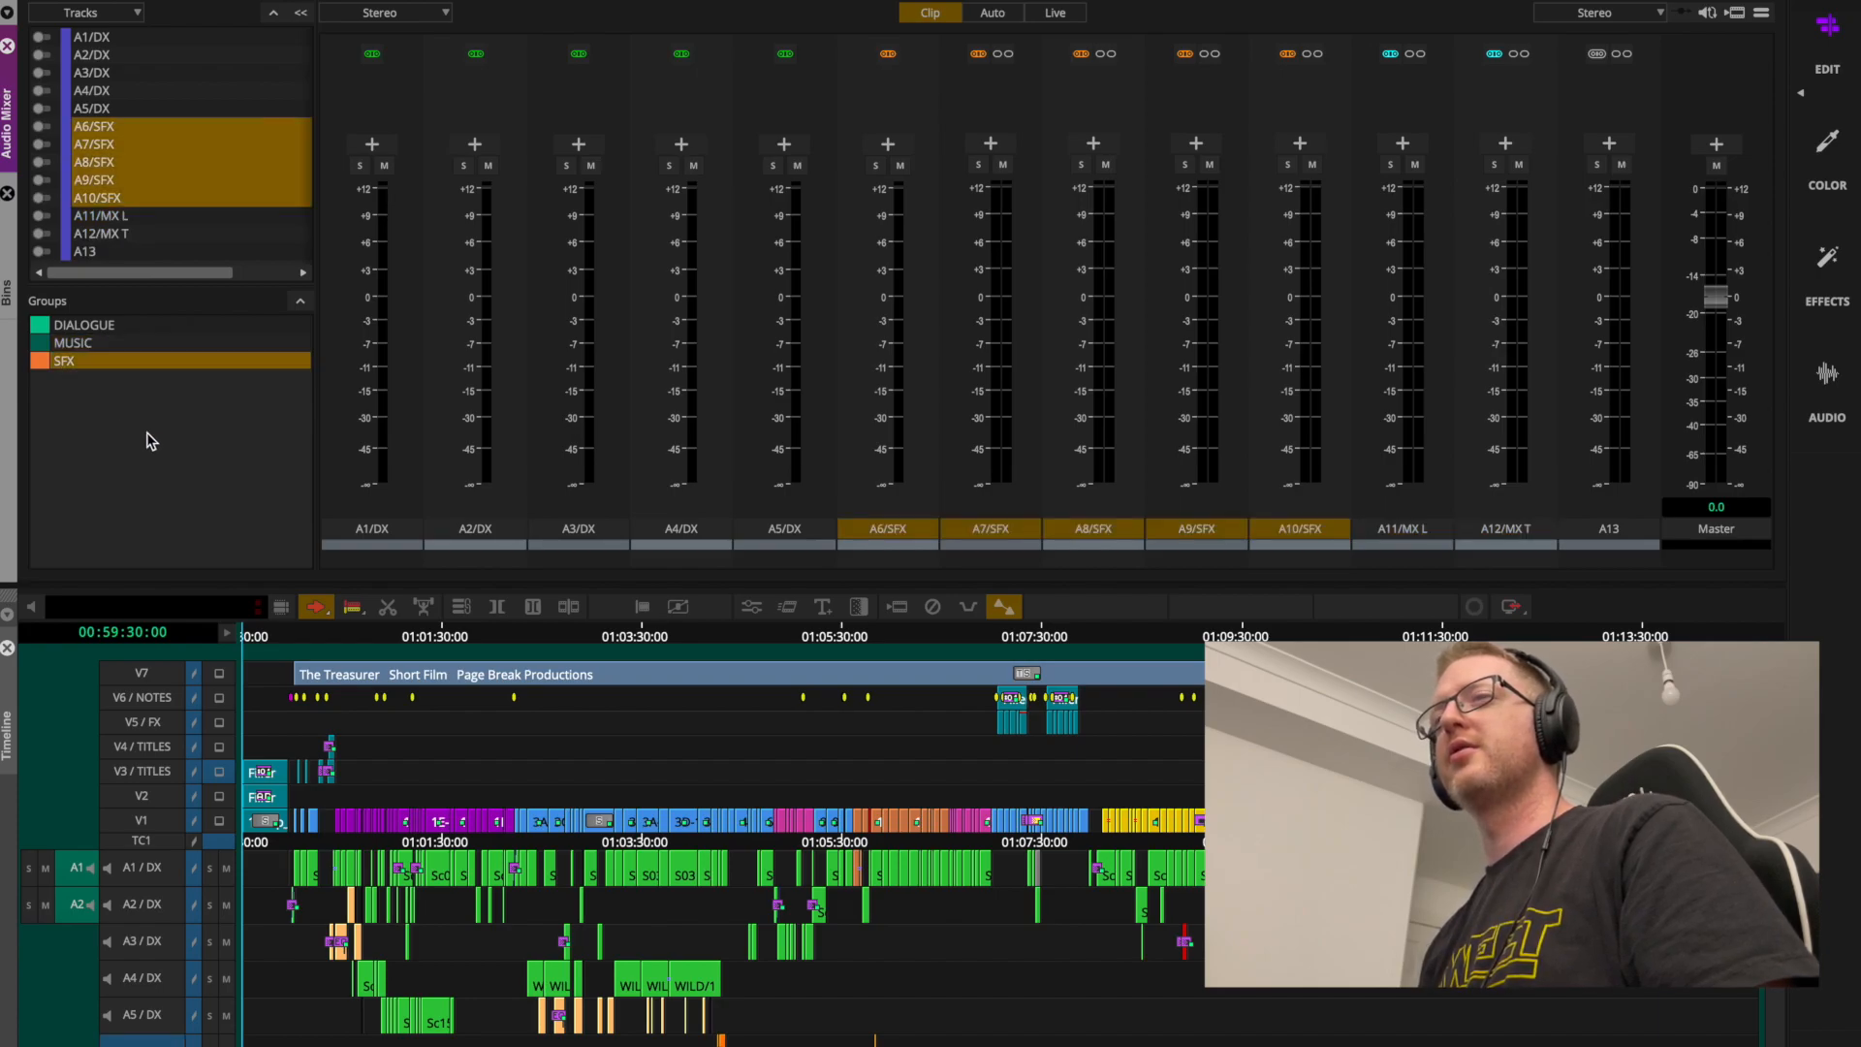
click(284, 656)
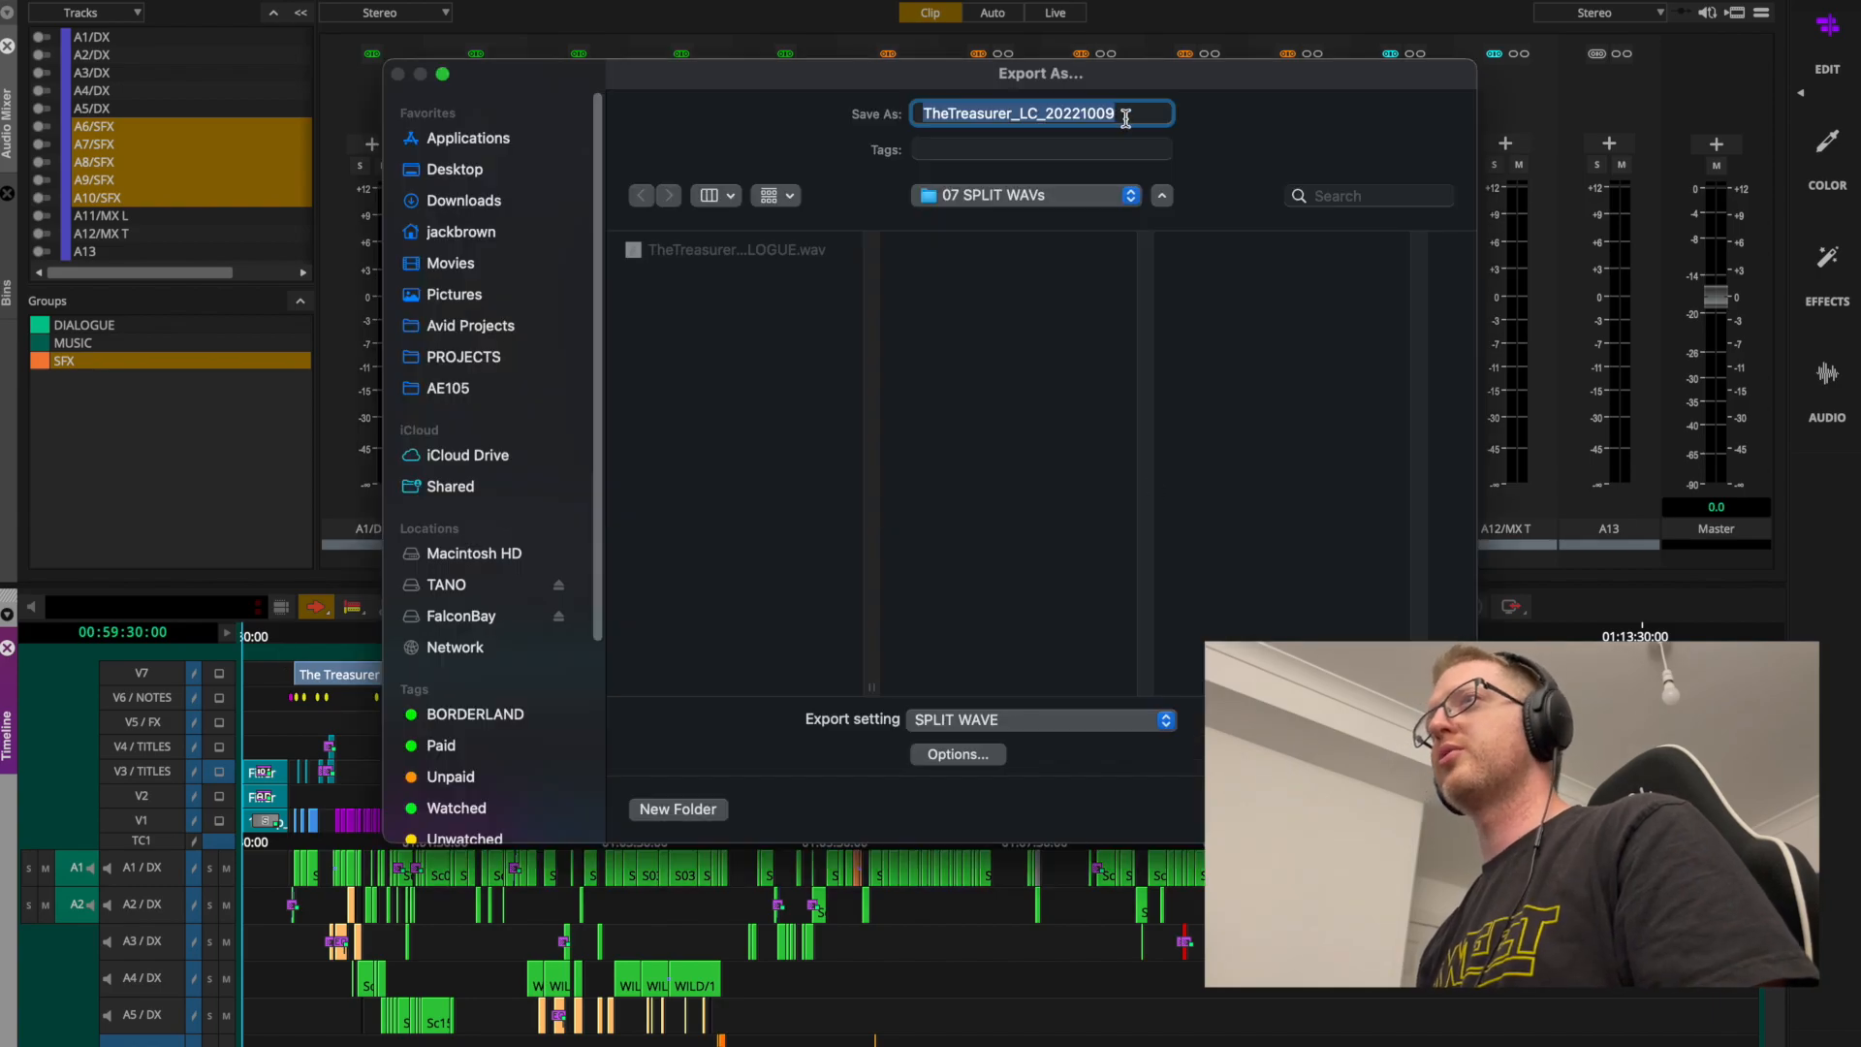
click(1125, 117)
text(_SFX)
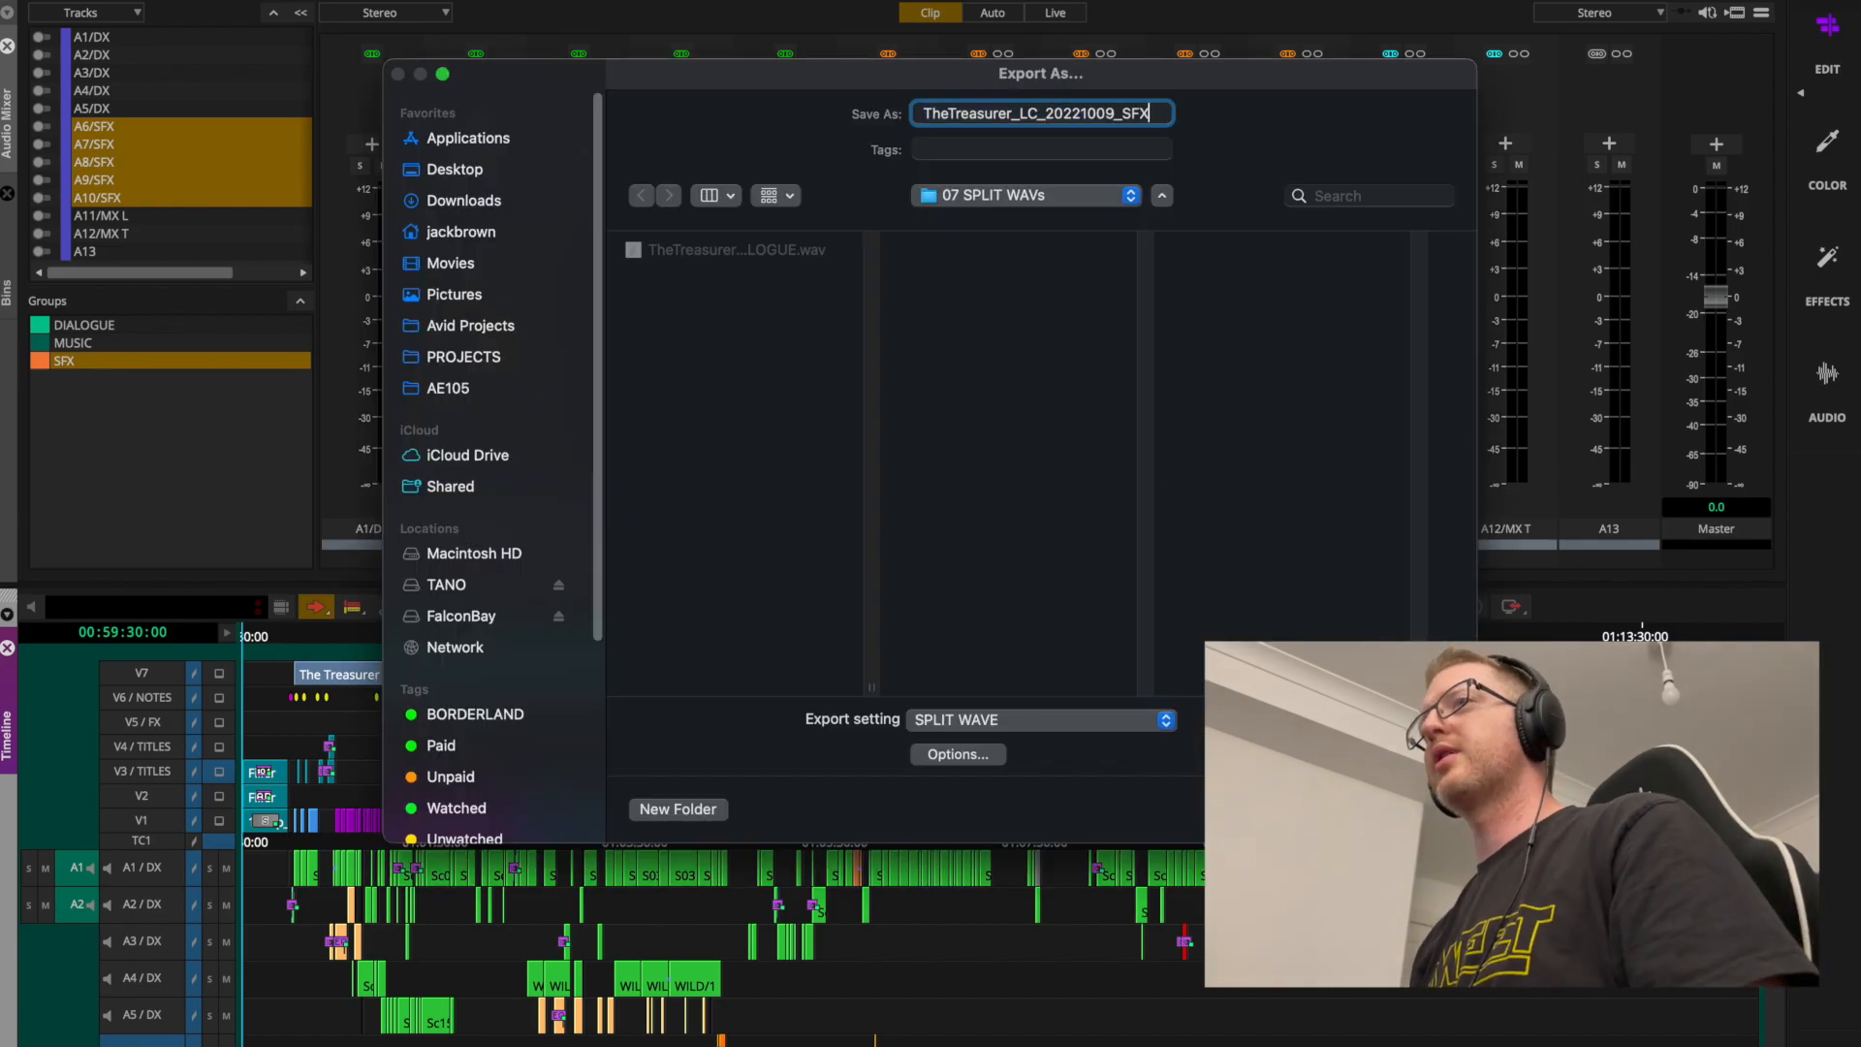
key(Return)
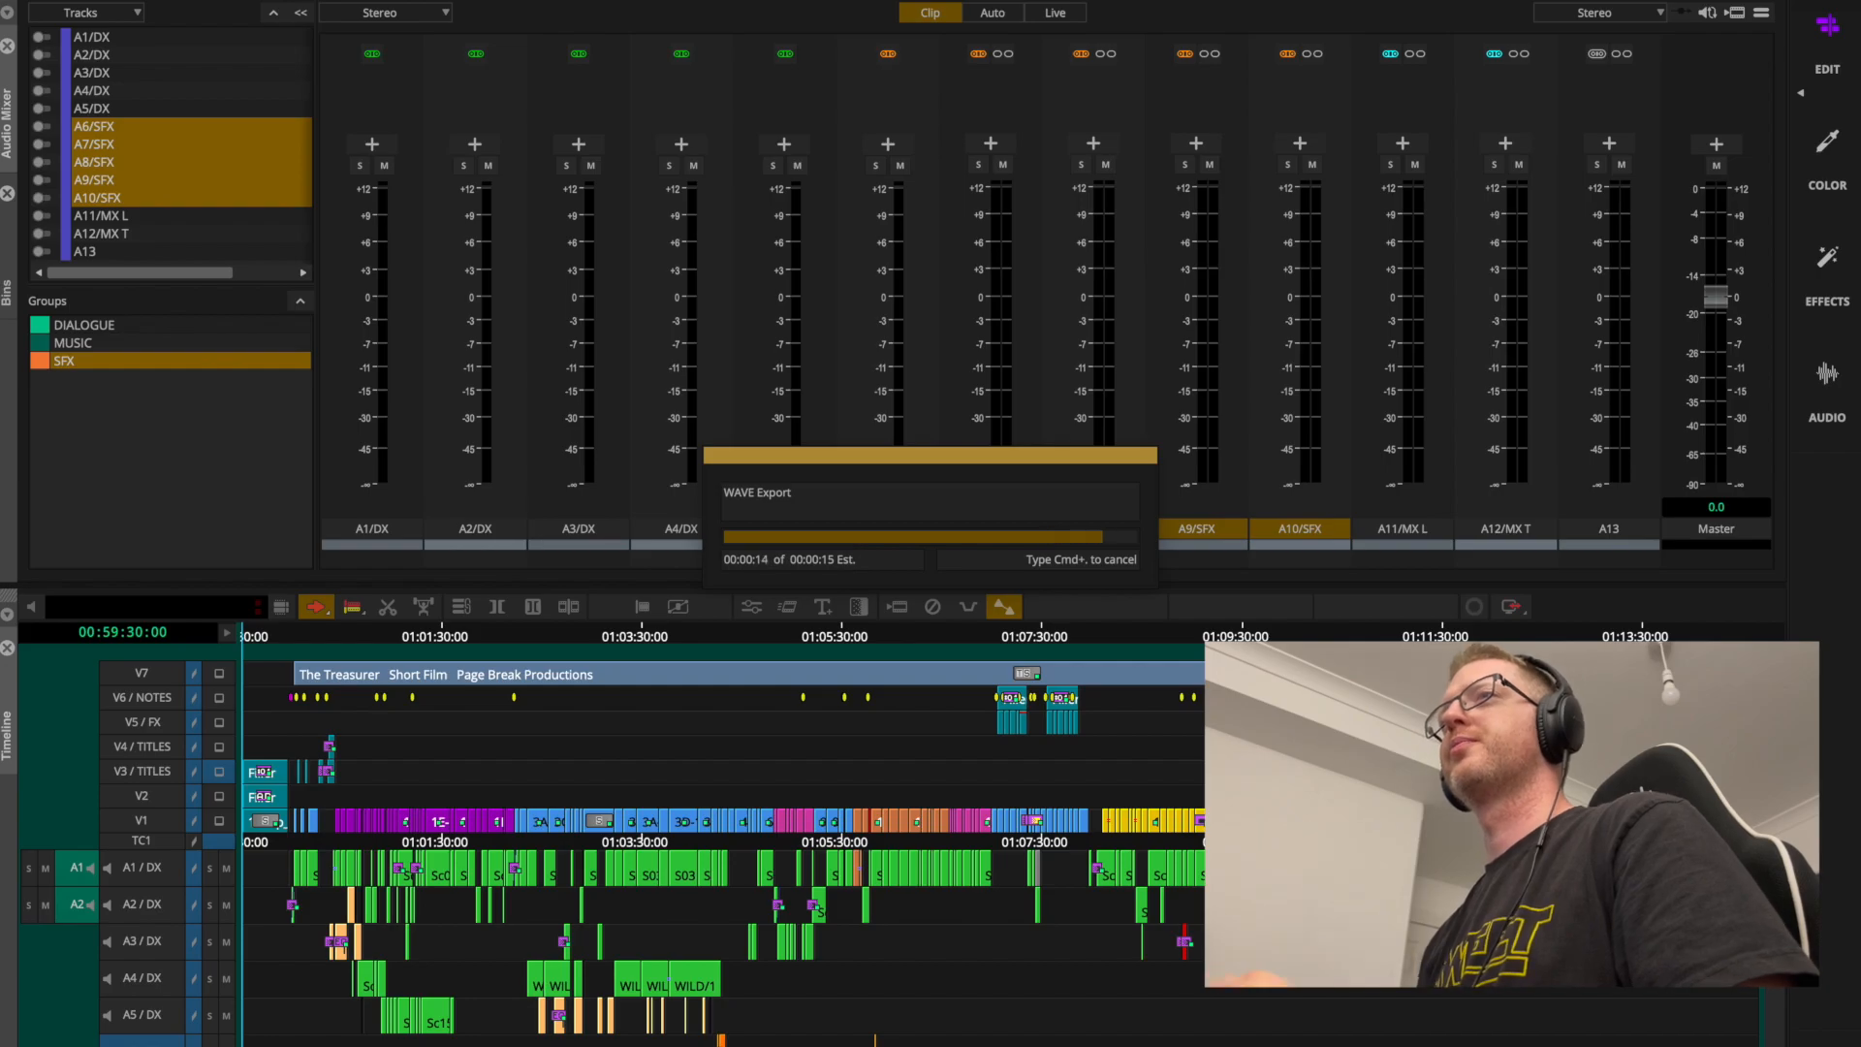
Select the MUSIC group's tracks and export them into 07 SPLIT WAVs under the default sequence name.
click(147, 343)
click(262, 651)
key(super+e)
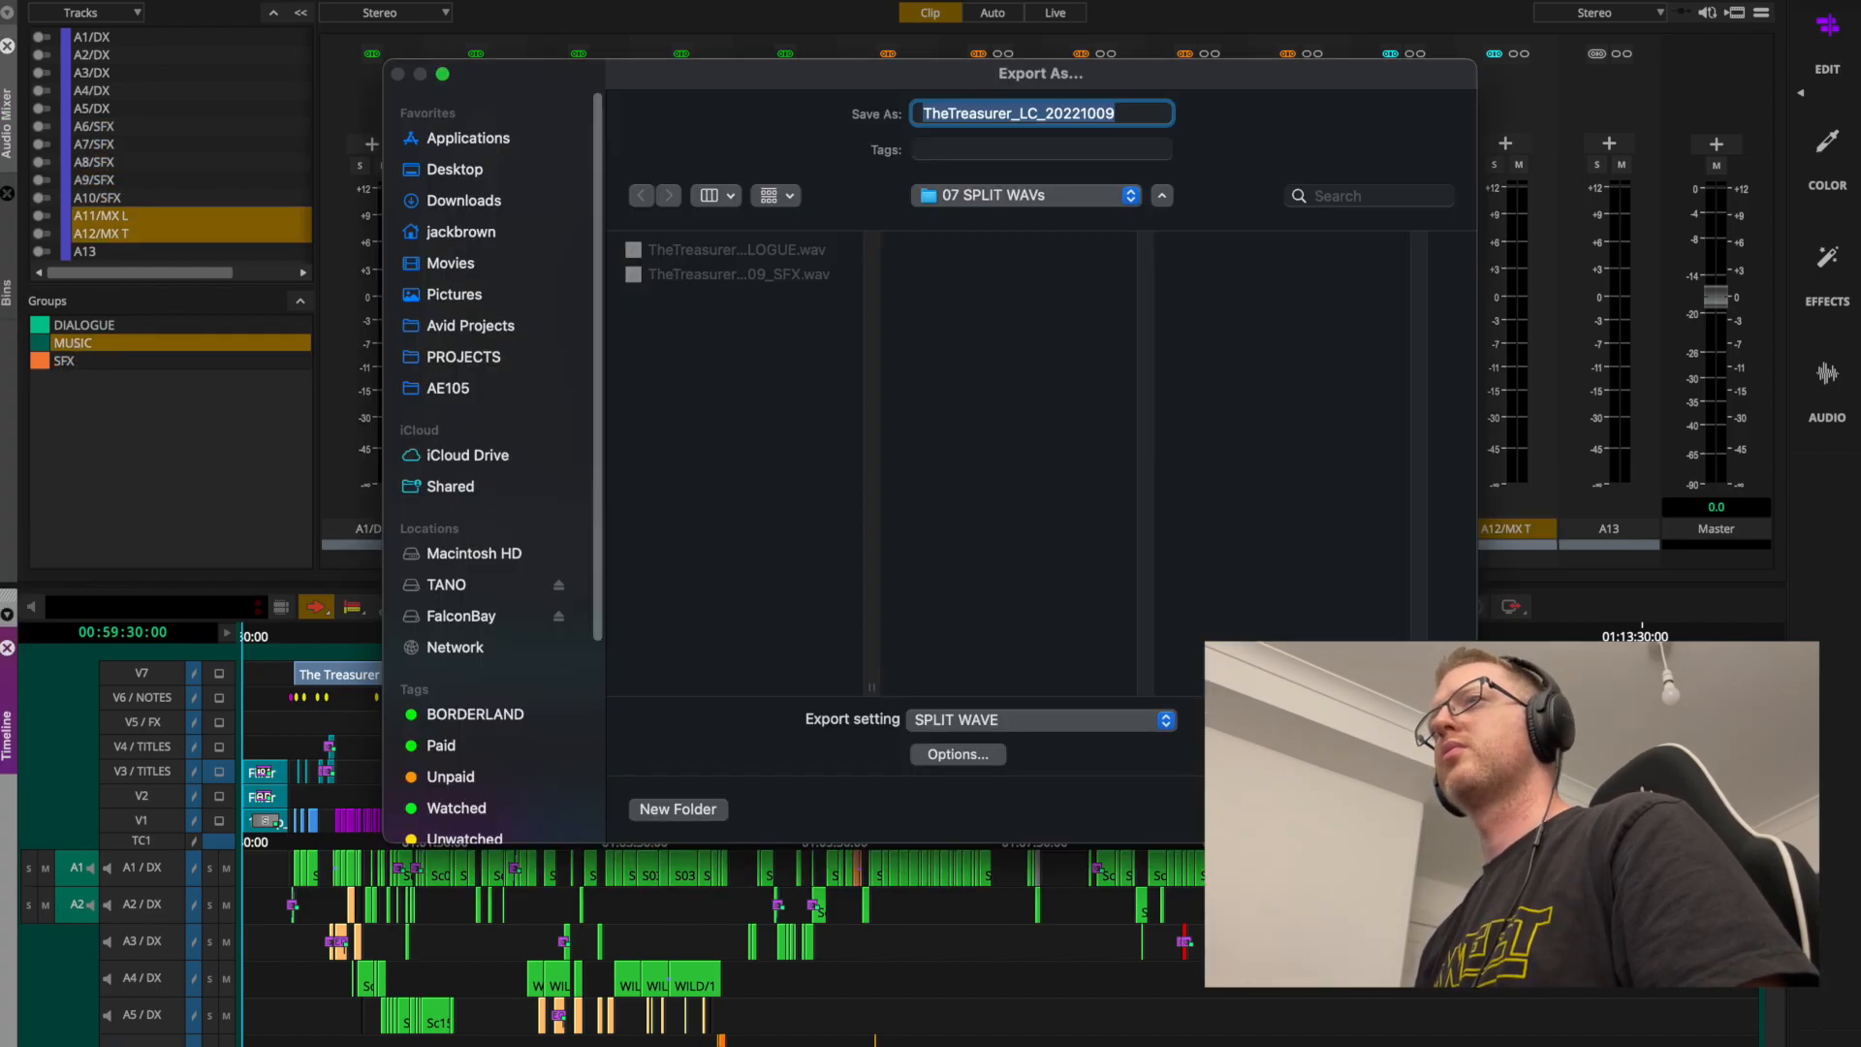
key(Return)
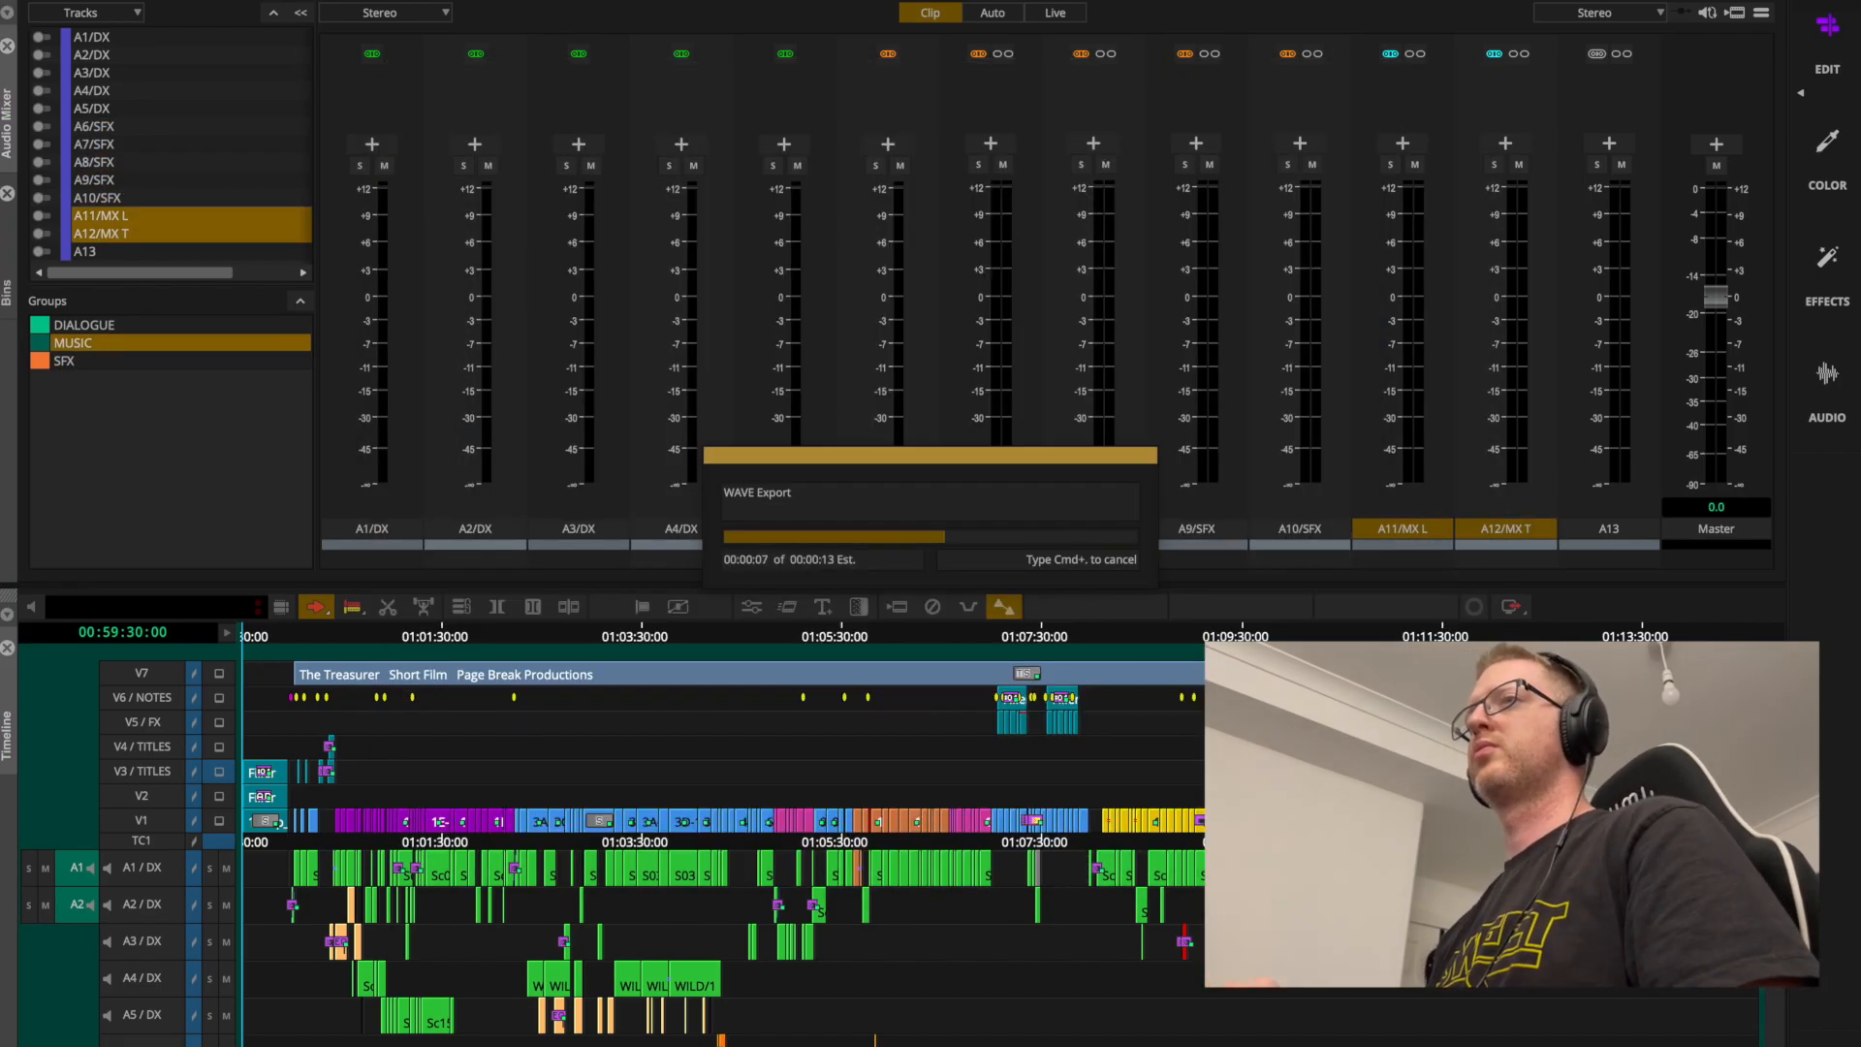
Switch to Finder and rename the newly exported music file in 07 SPLIT WAVs as TheTreasurer_LC_20221009_MUSIC.wav.
key(super+Tab)
key(super+Tab)
click(678, 339)
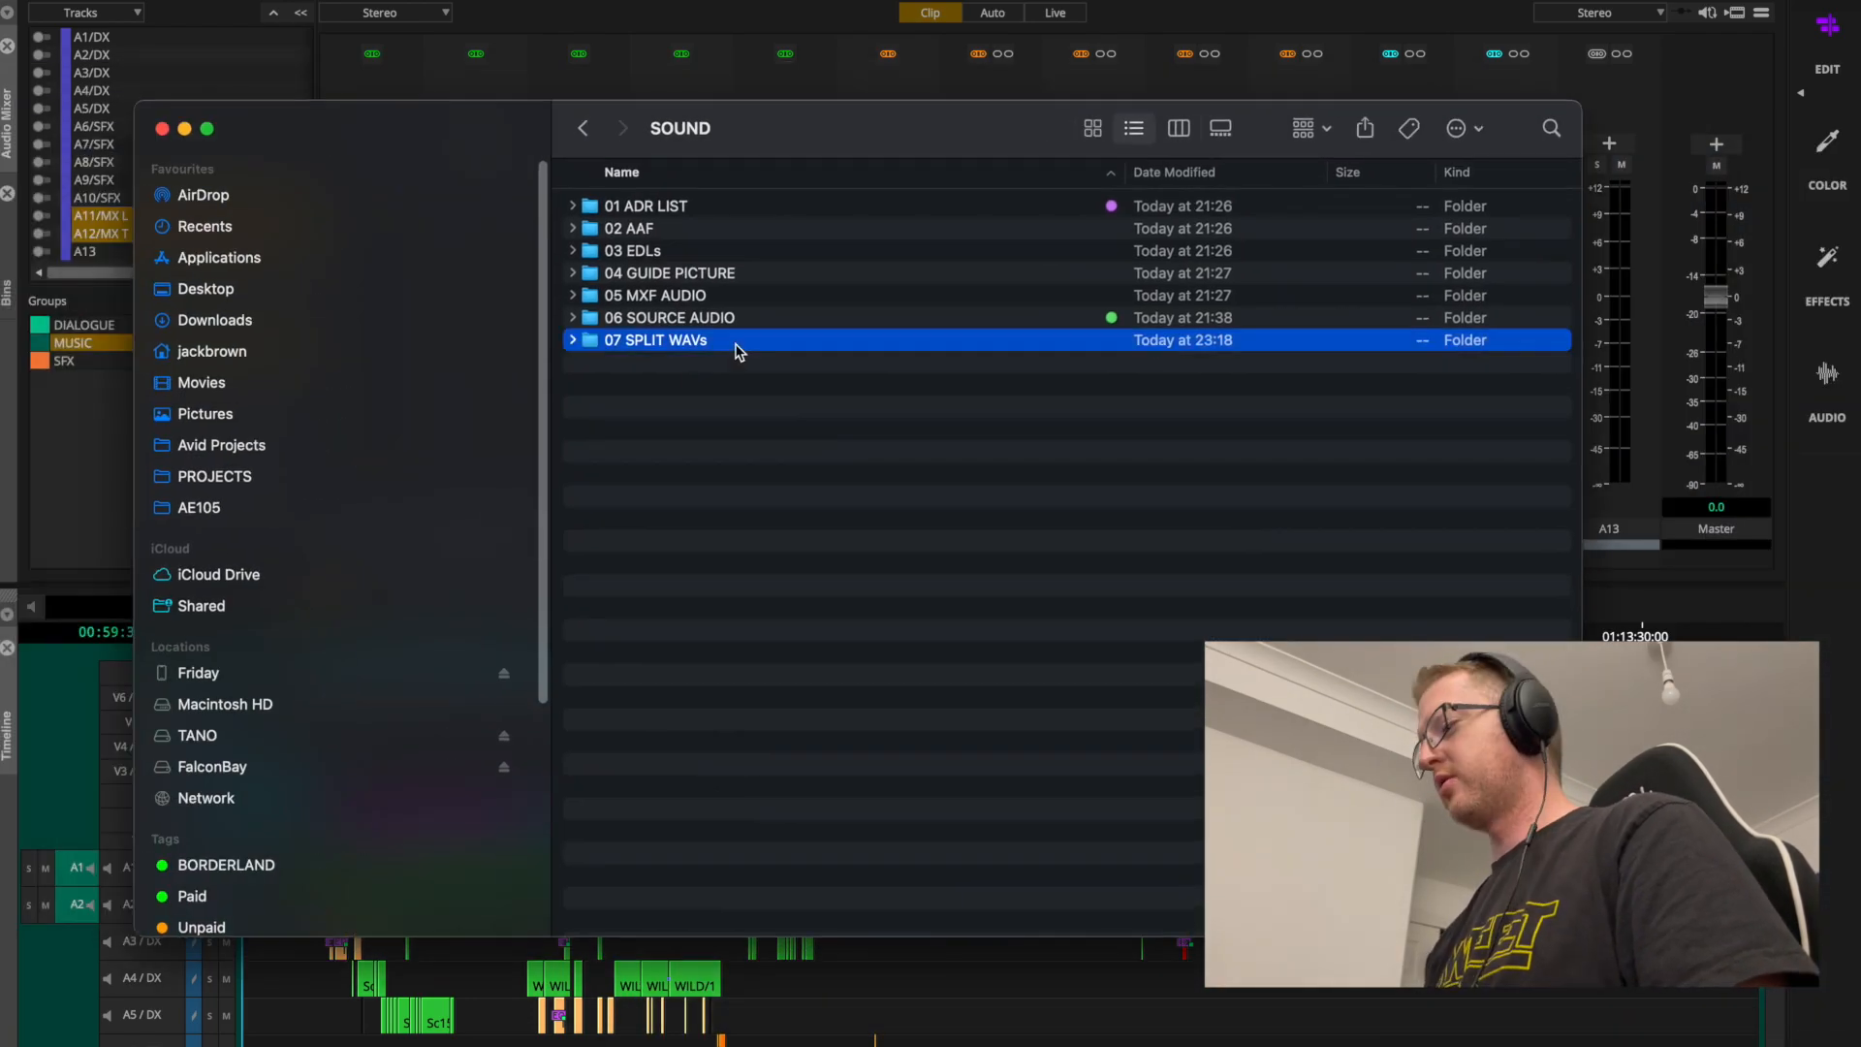
key(Right)
click(829, 415)
key(Return)
key(Right)
text(_MUSIC)
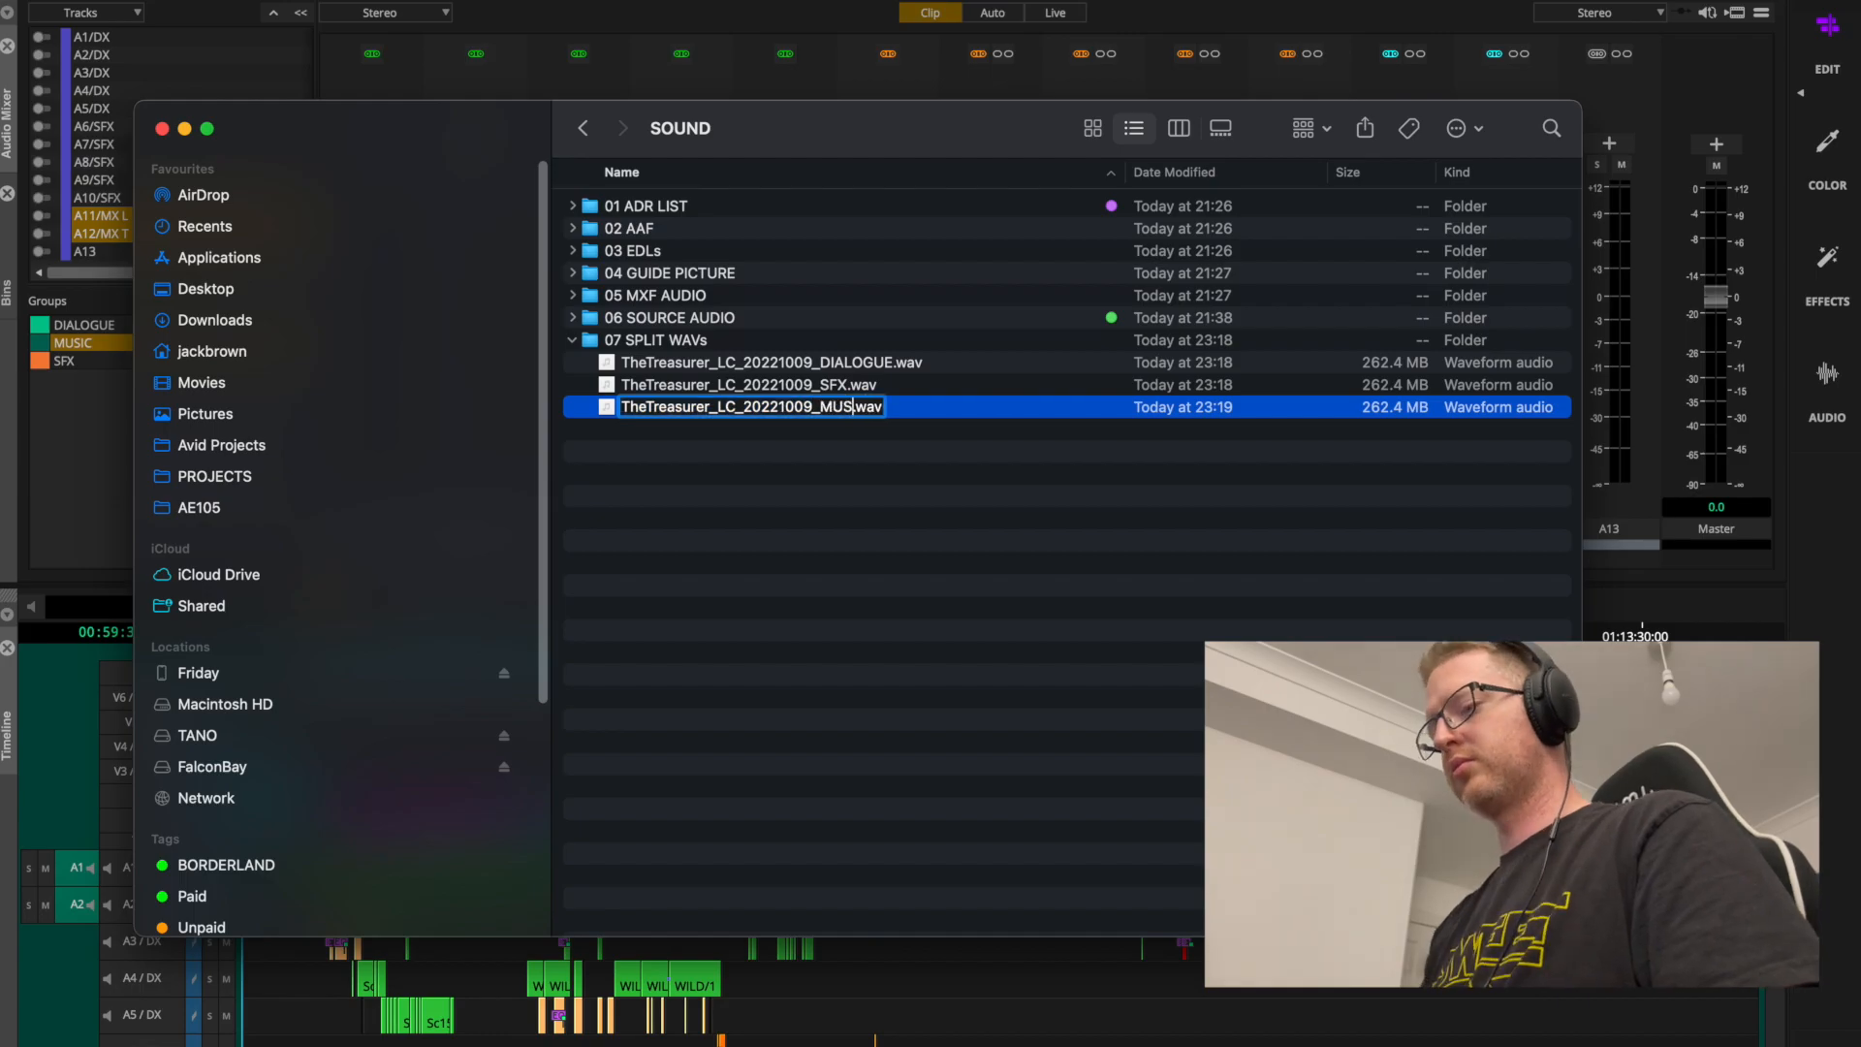
key(Return)
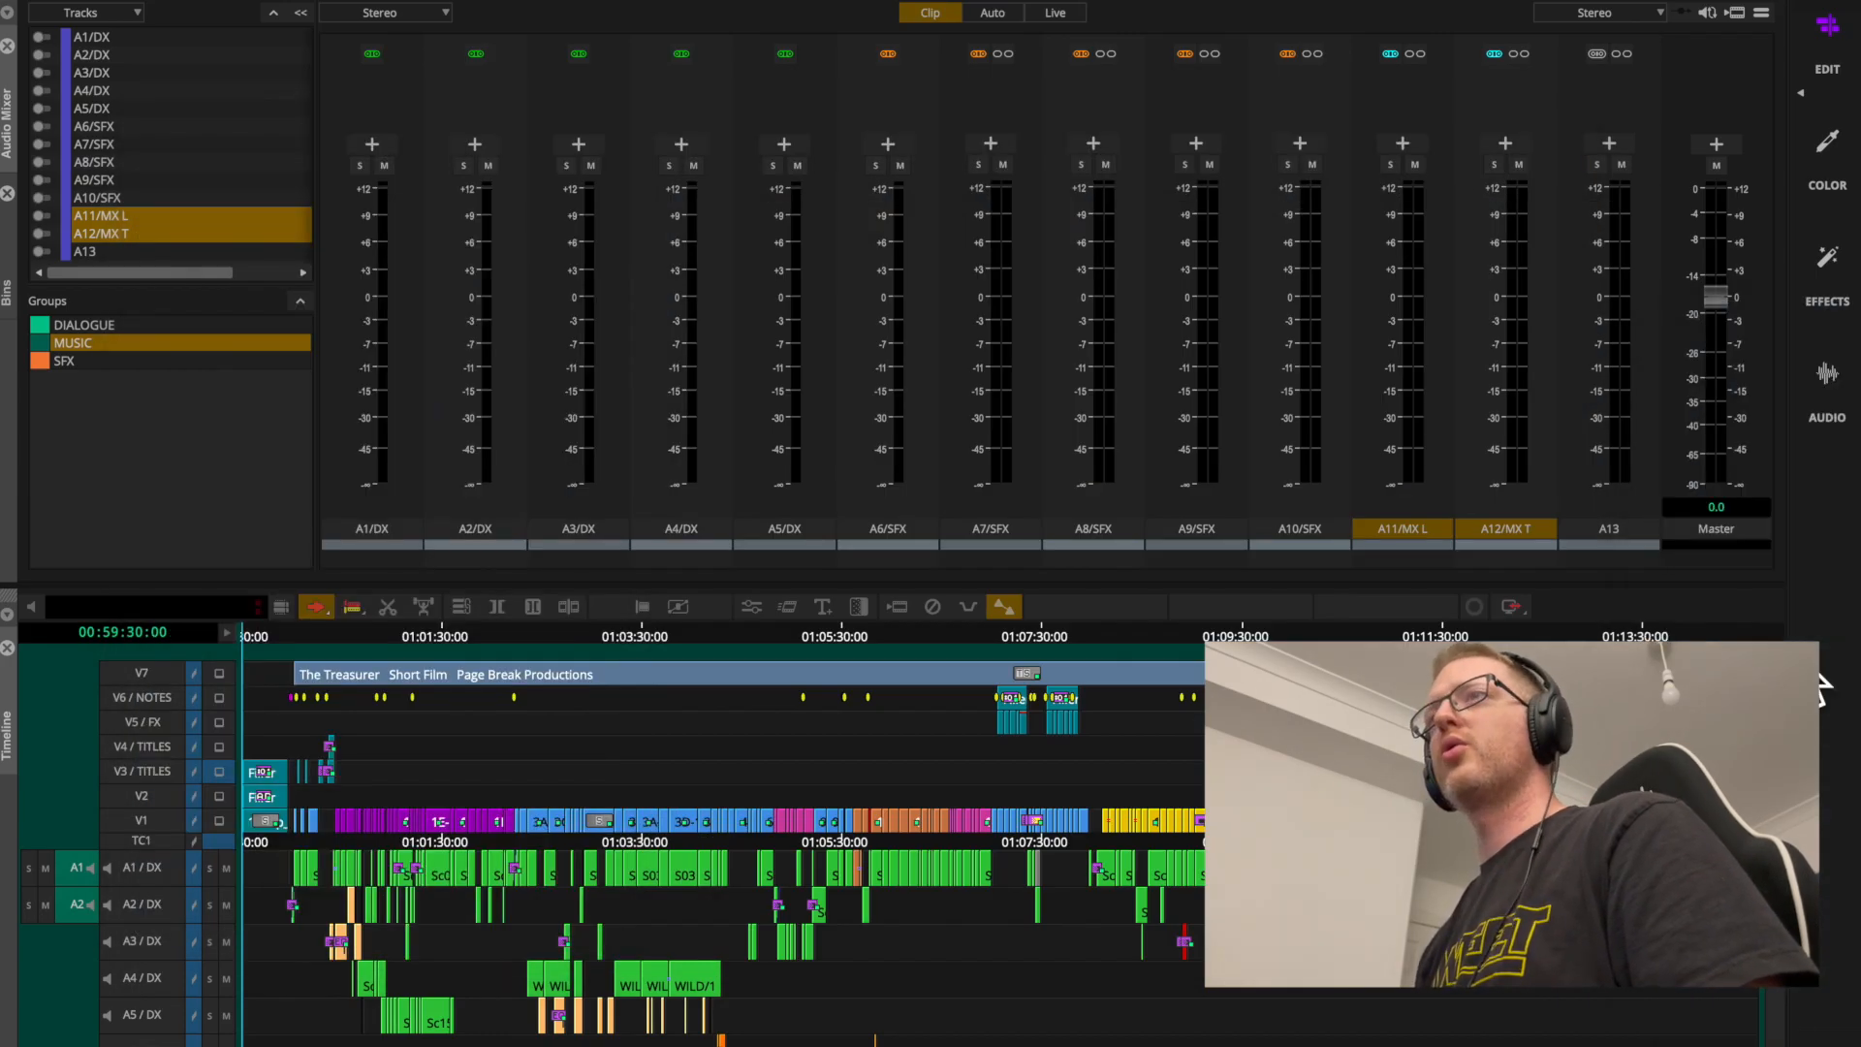
Bring up the SOUND folder in Finder and check the files inside 07 SPLIT WAVs.
drag(0, 135, 1041, 174)
click(882, 401)
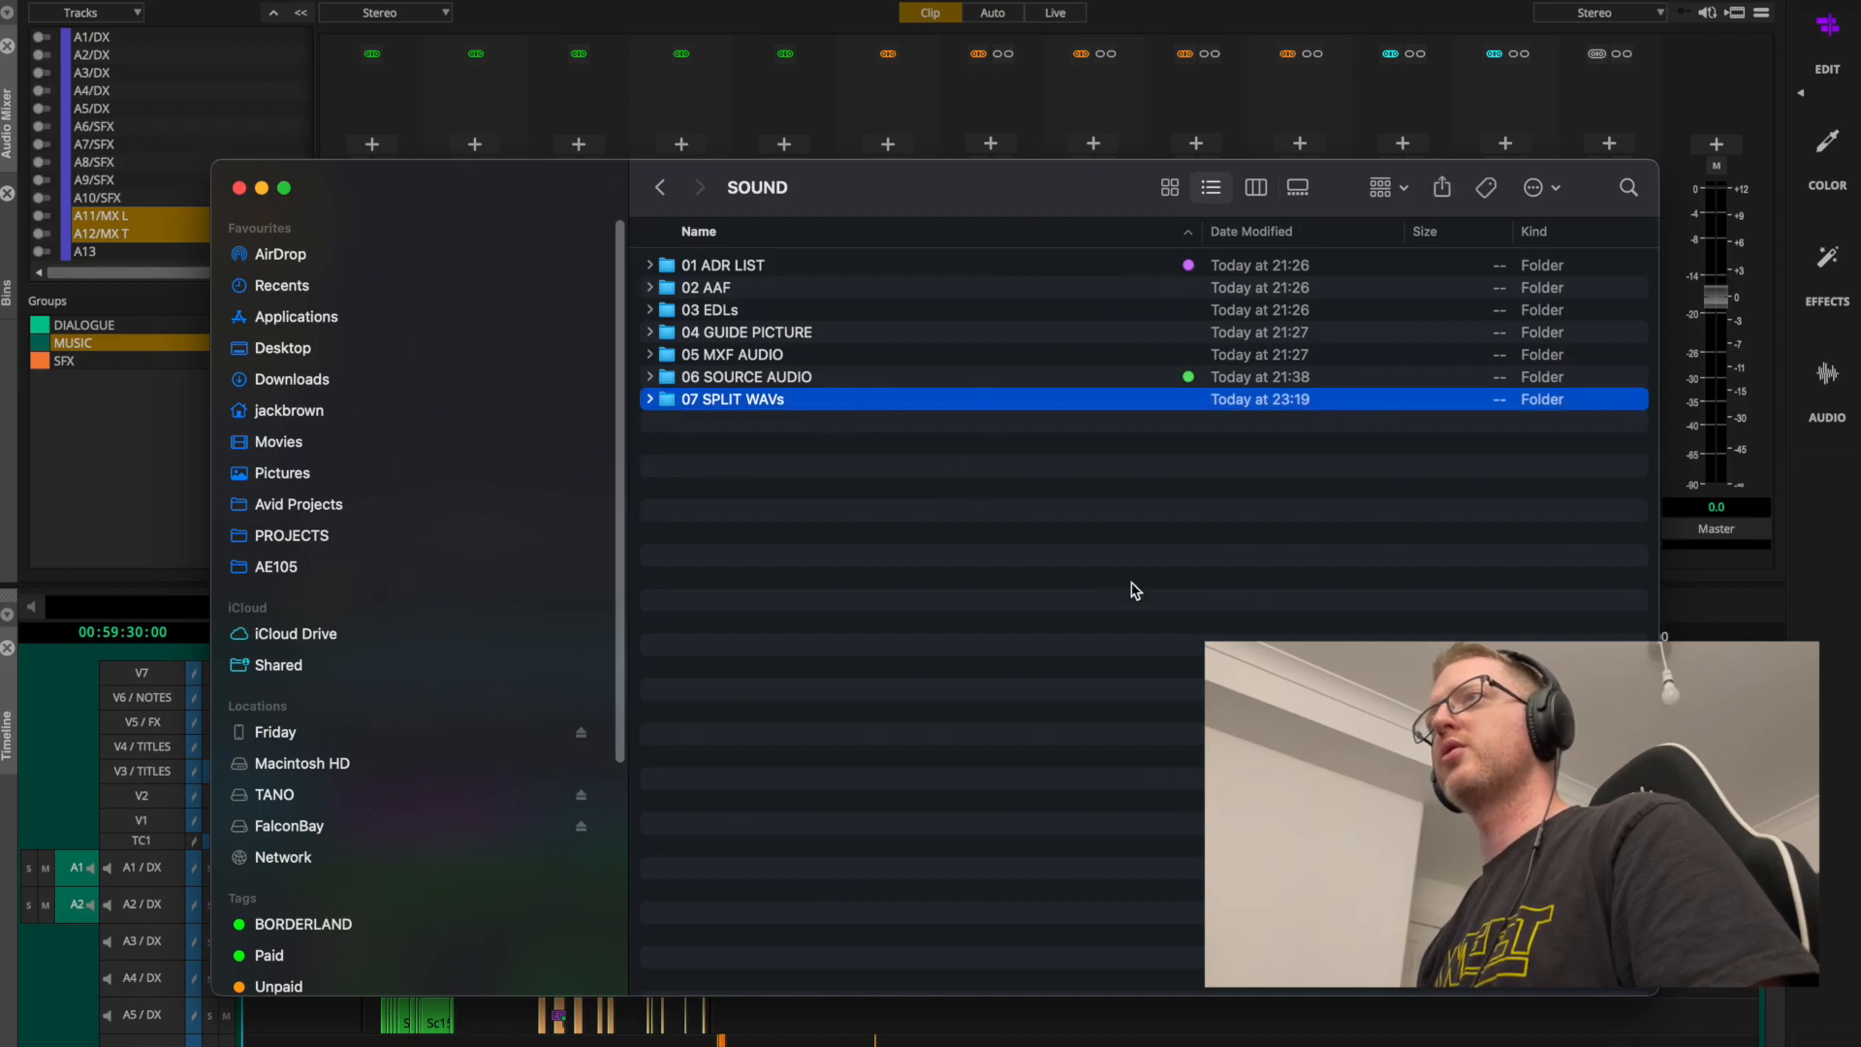
key(Right)
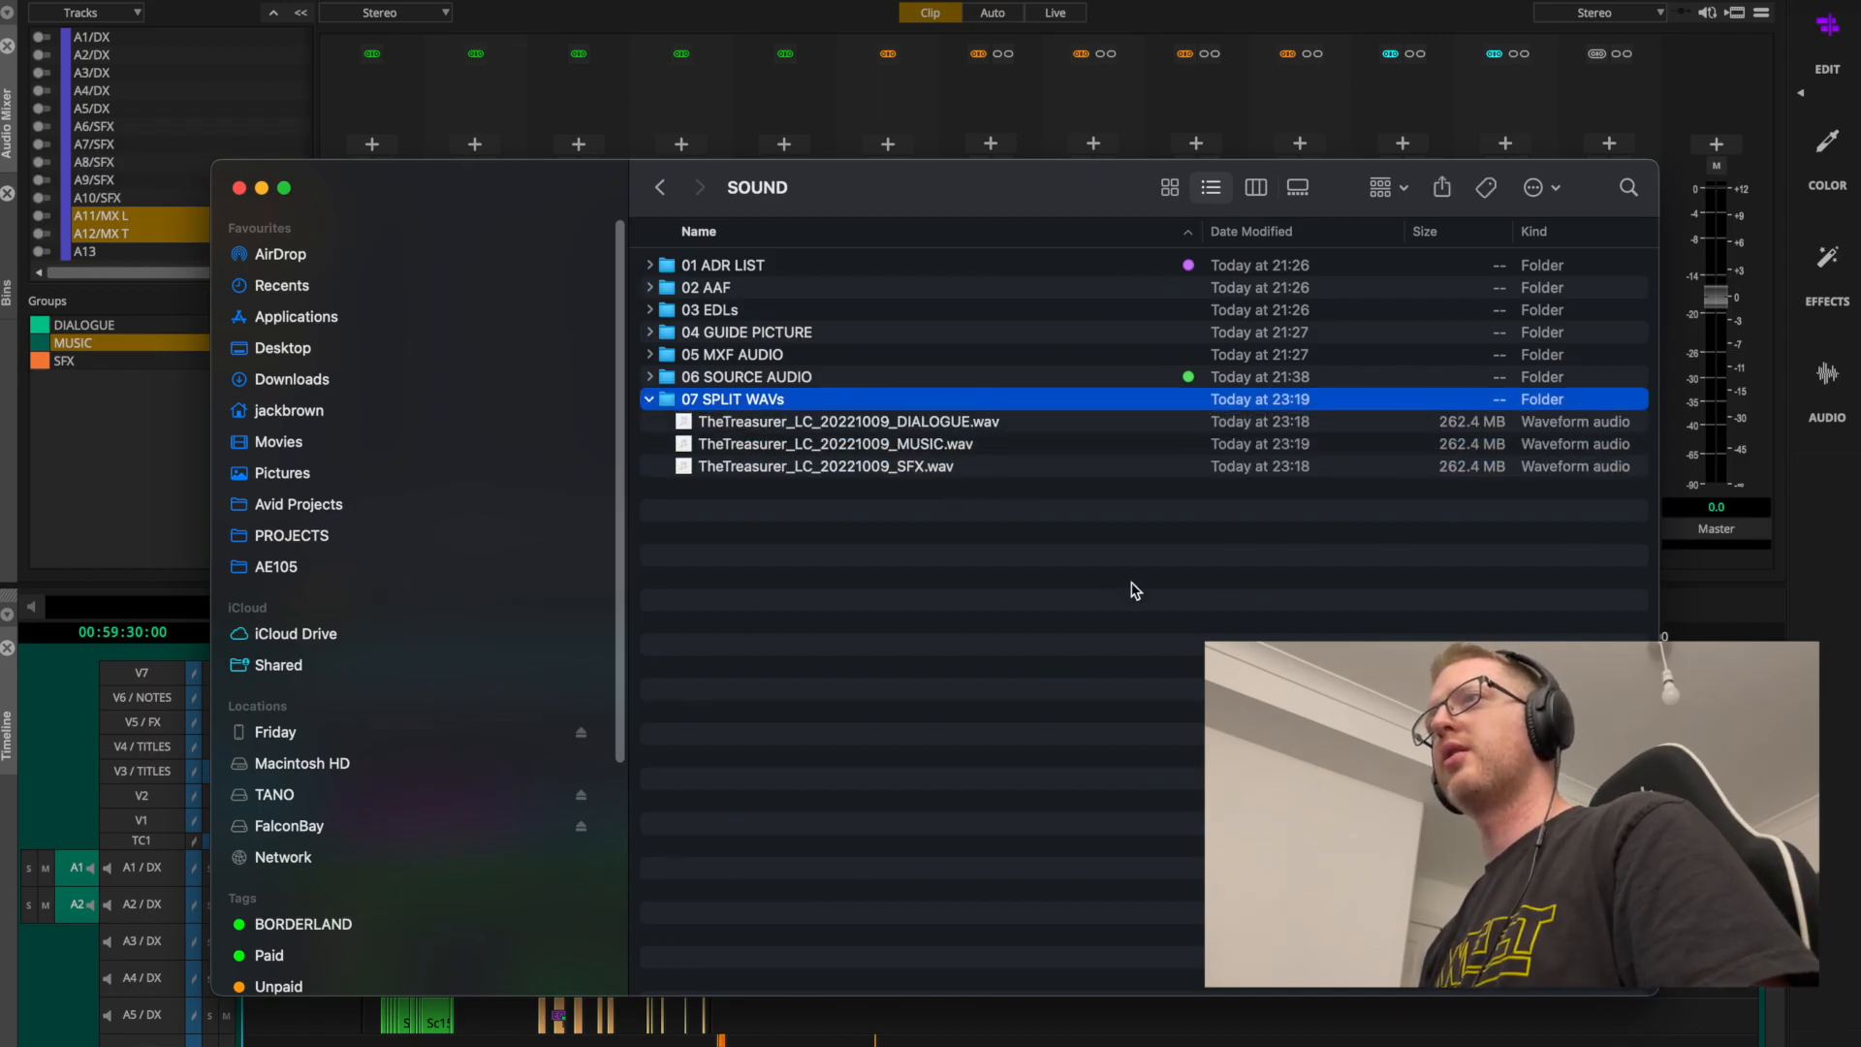
key(Left)
Tag the 07 SPLIT WAVs folder green and mark 07 - Split WAVs as done in the SOUND checklist.
key(ctrl+1)
click(1173, 574)
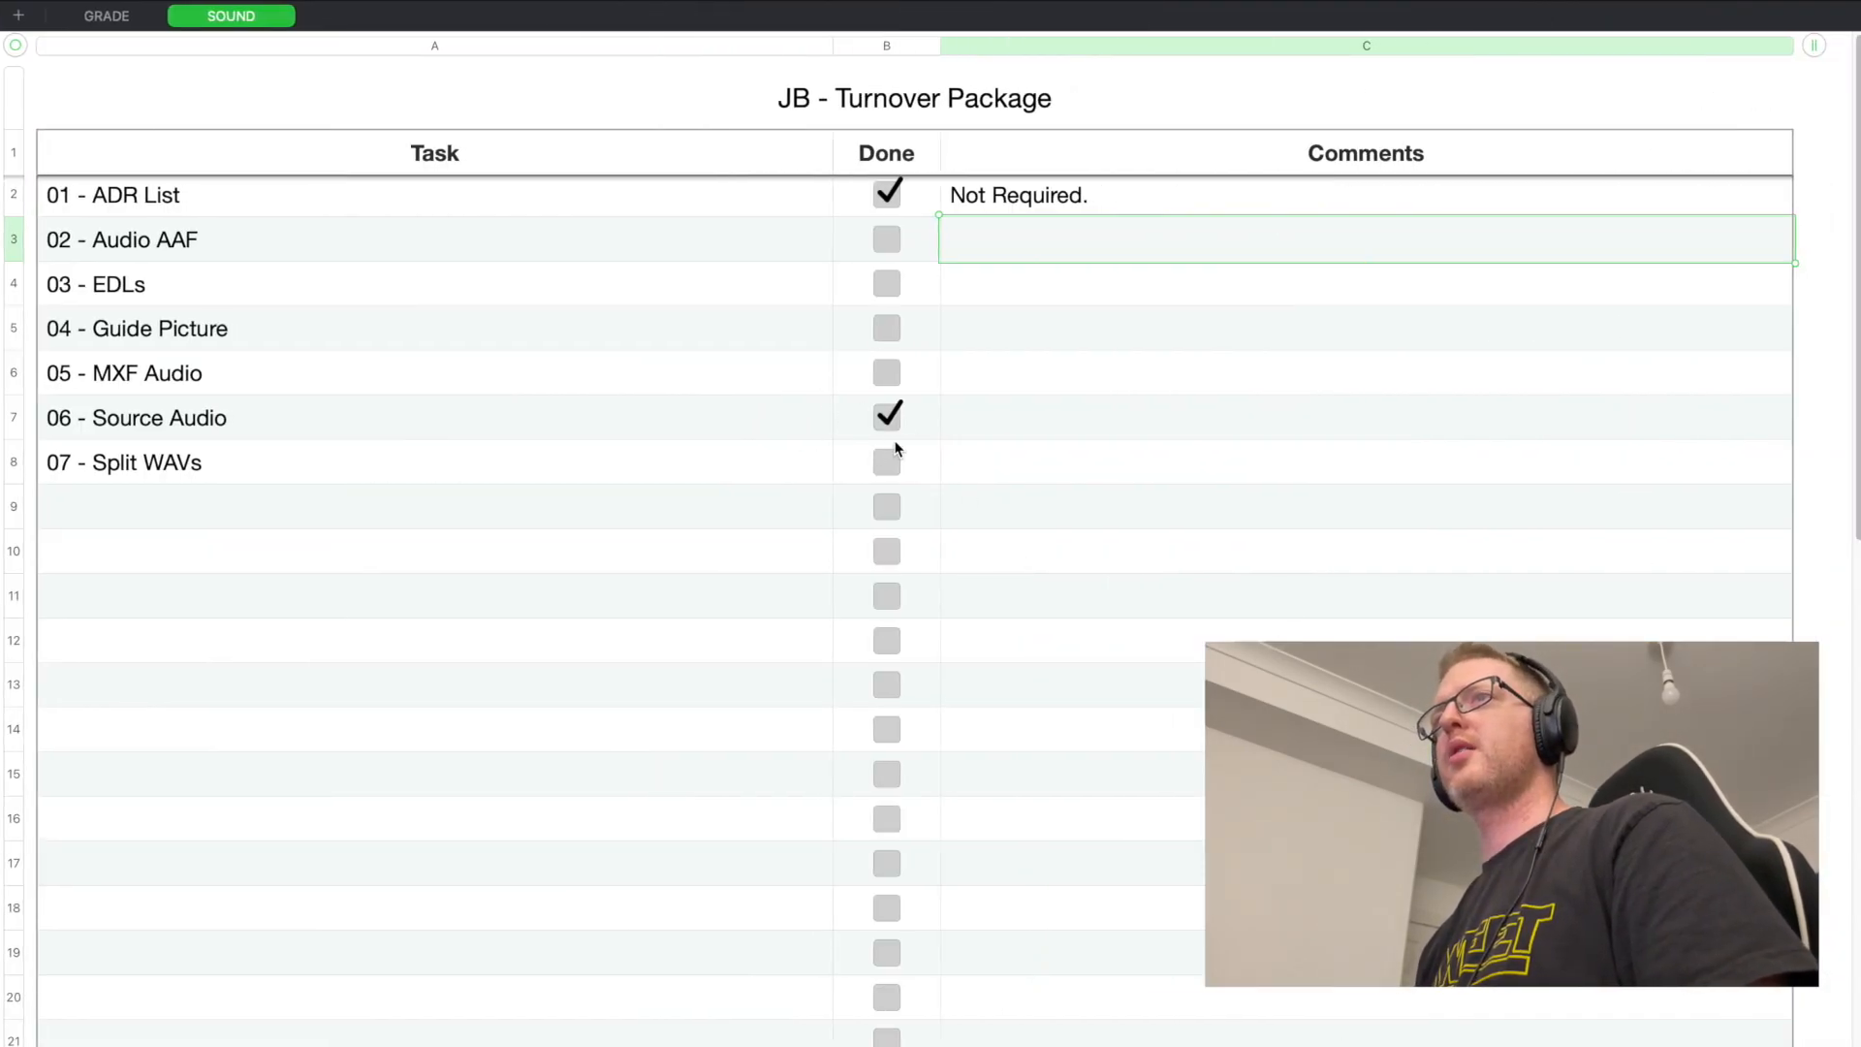
click(892, 465)
click(1126, 525)
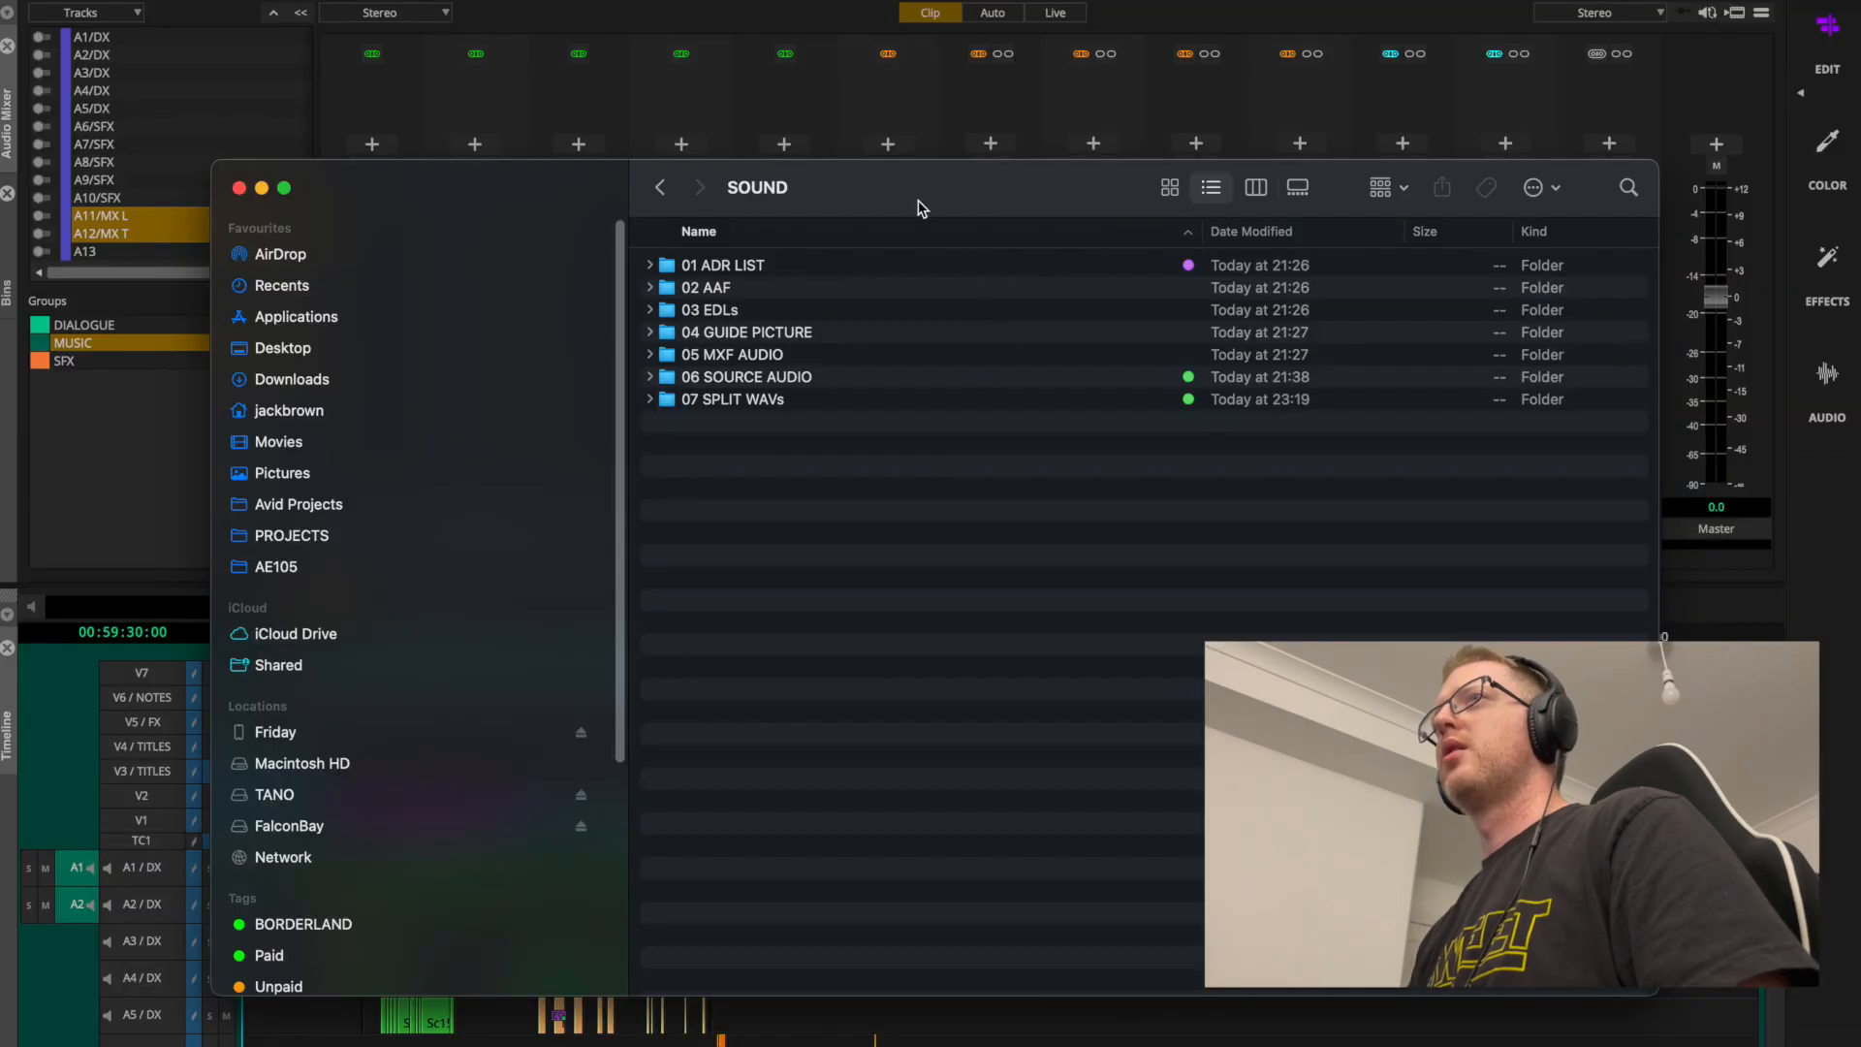
With 05 MXF AUDIO selected in the SOUND folder, open Avid MediaFiles > MXF on the TANO drive in another Finder window.
drag(839, 215, 865, 164)
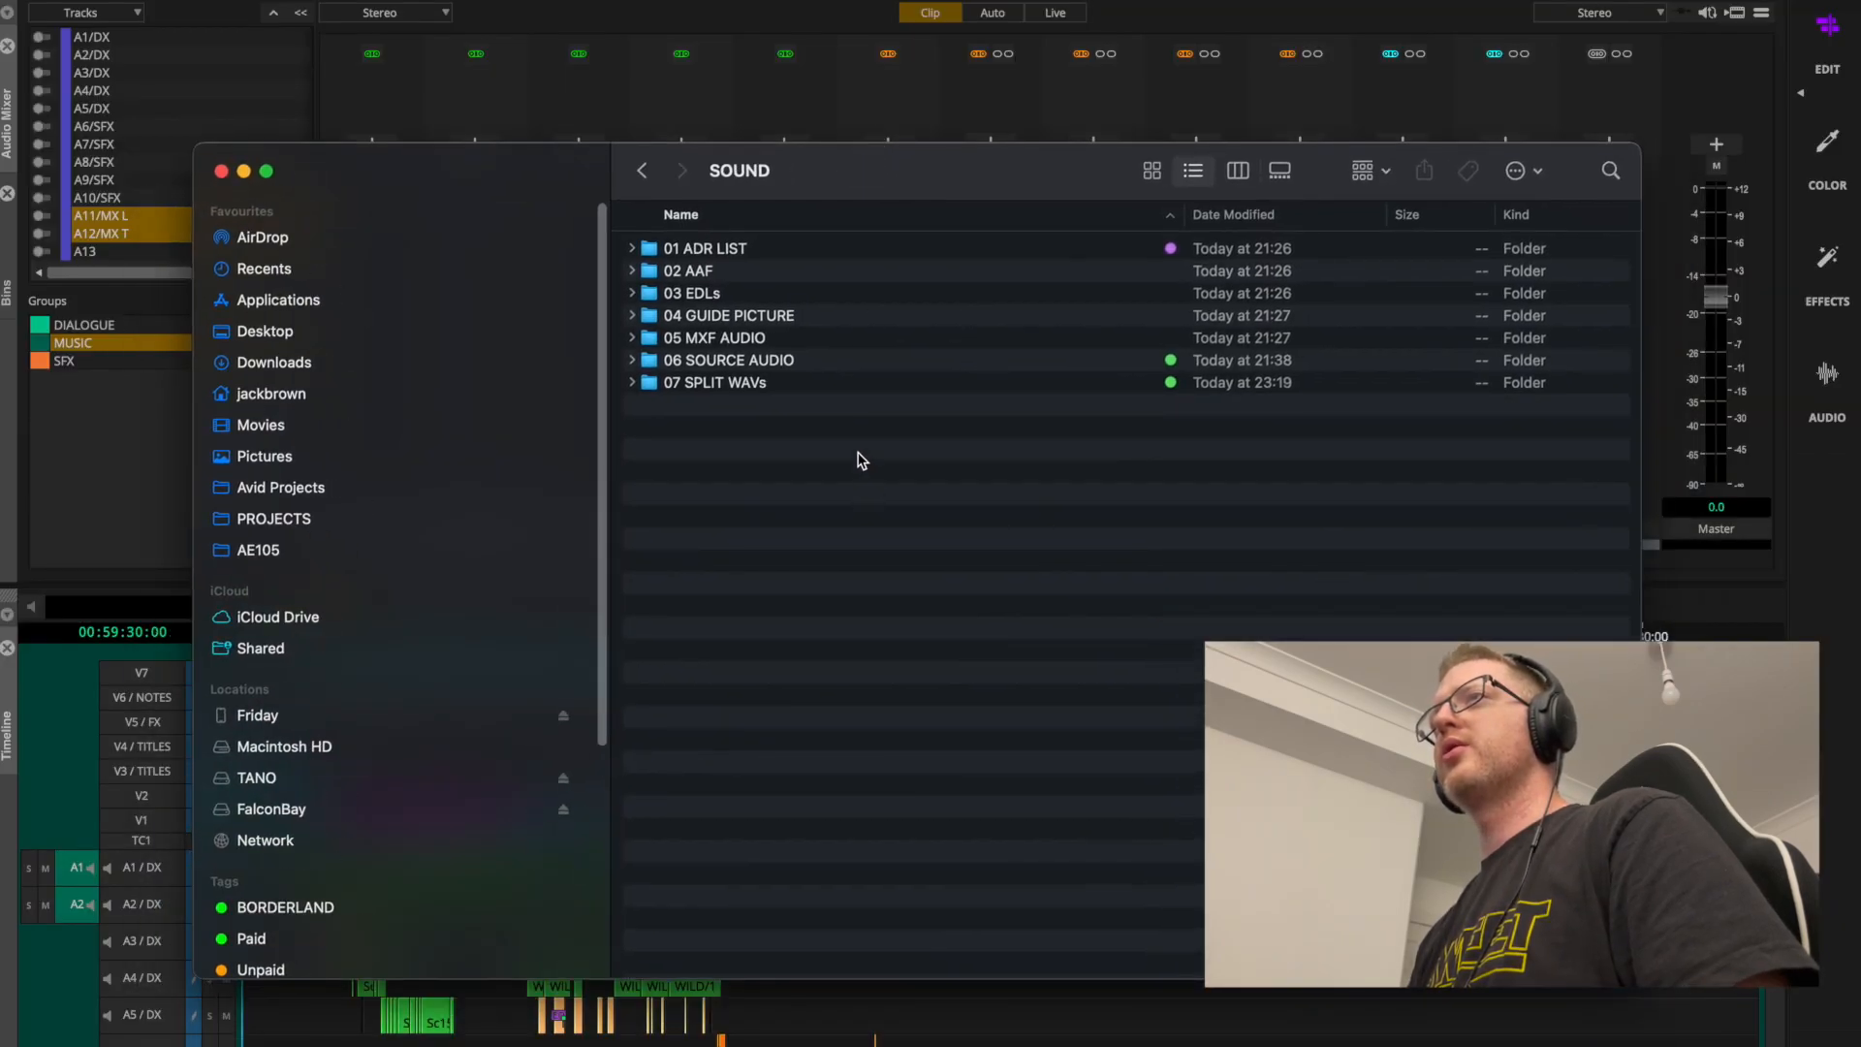
click(819, 339)
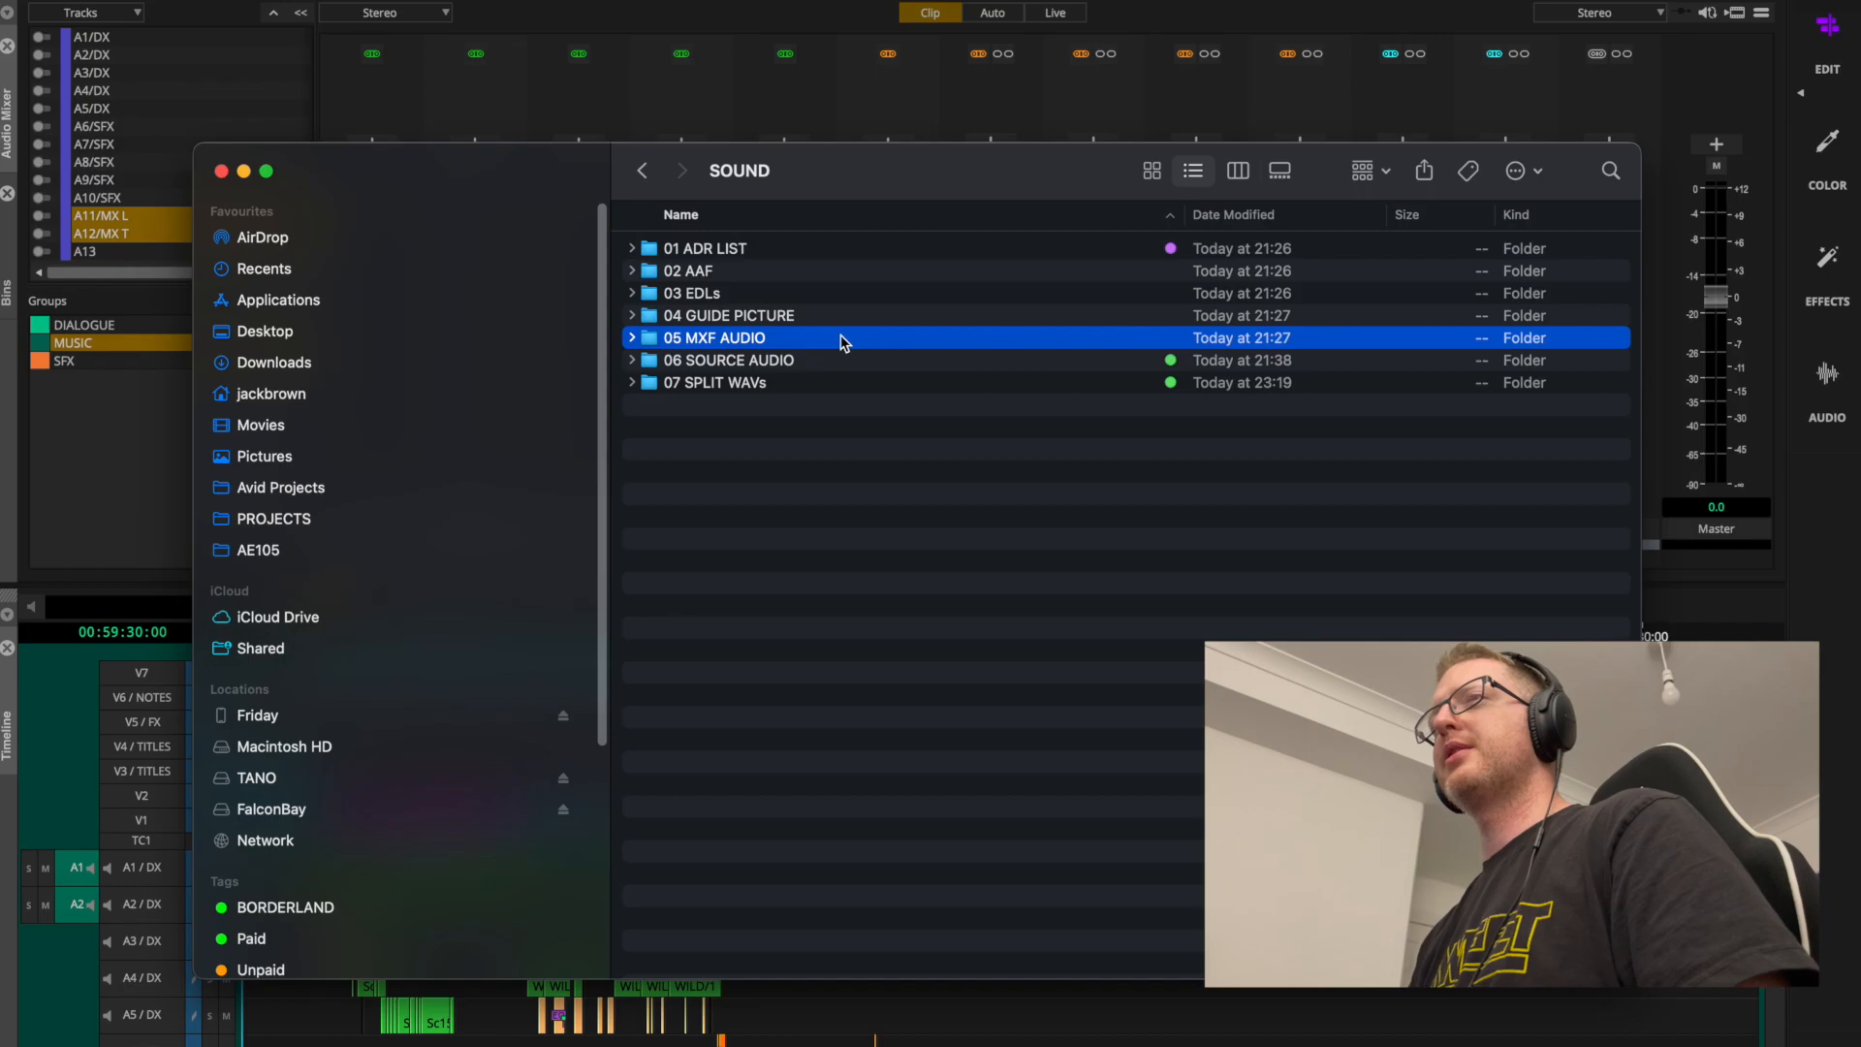
key(super+Tab)
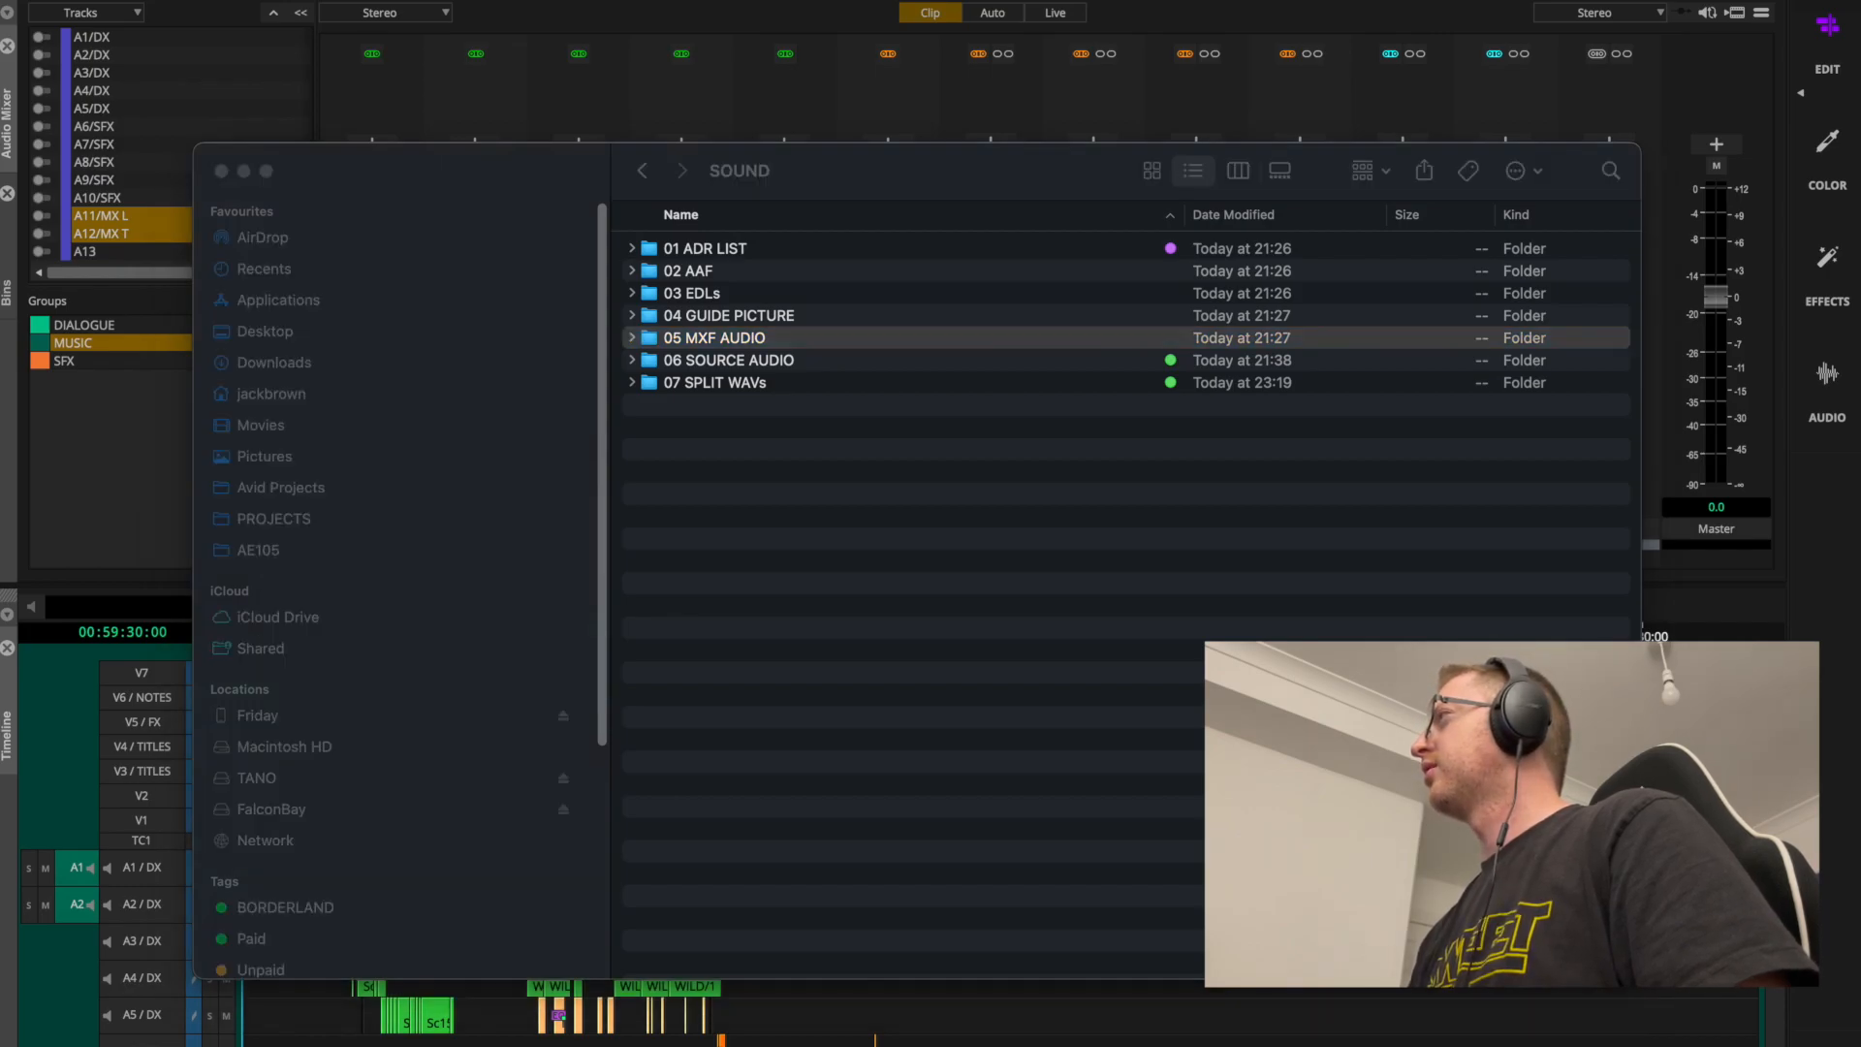
drag(1860, 252, 1007, 64)
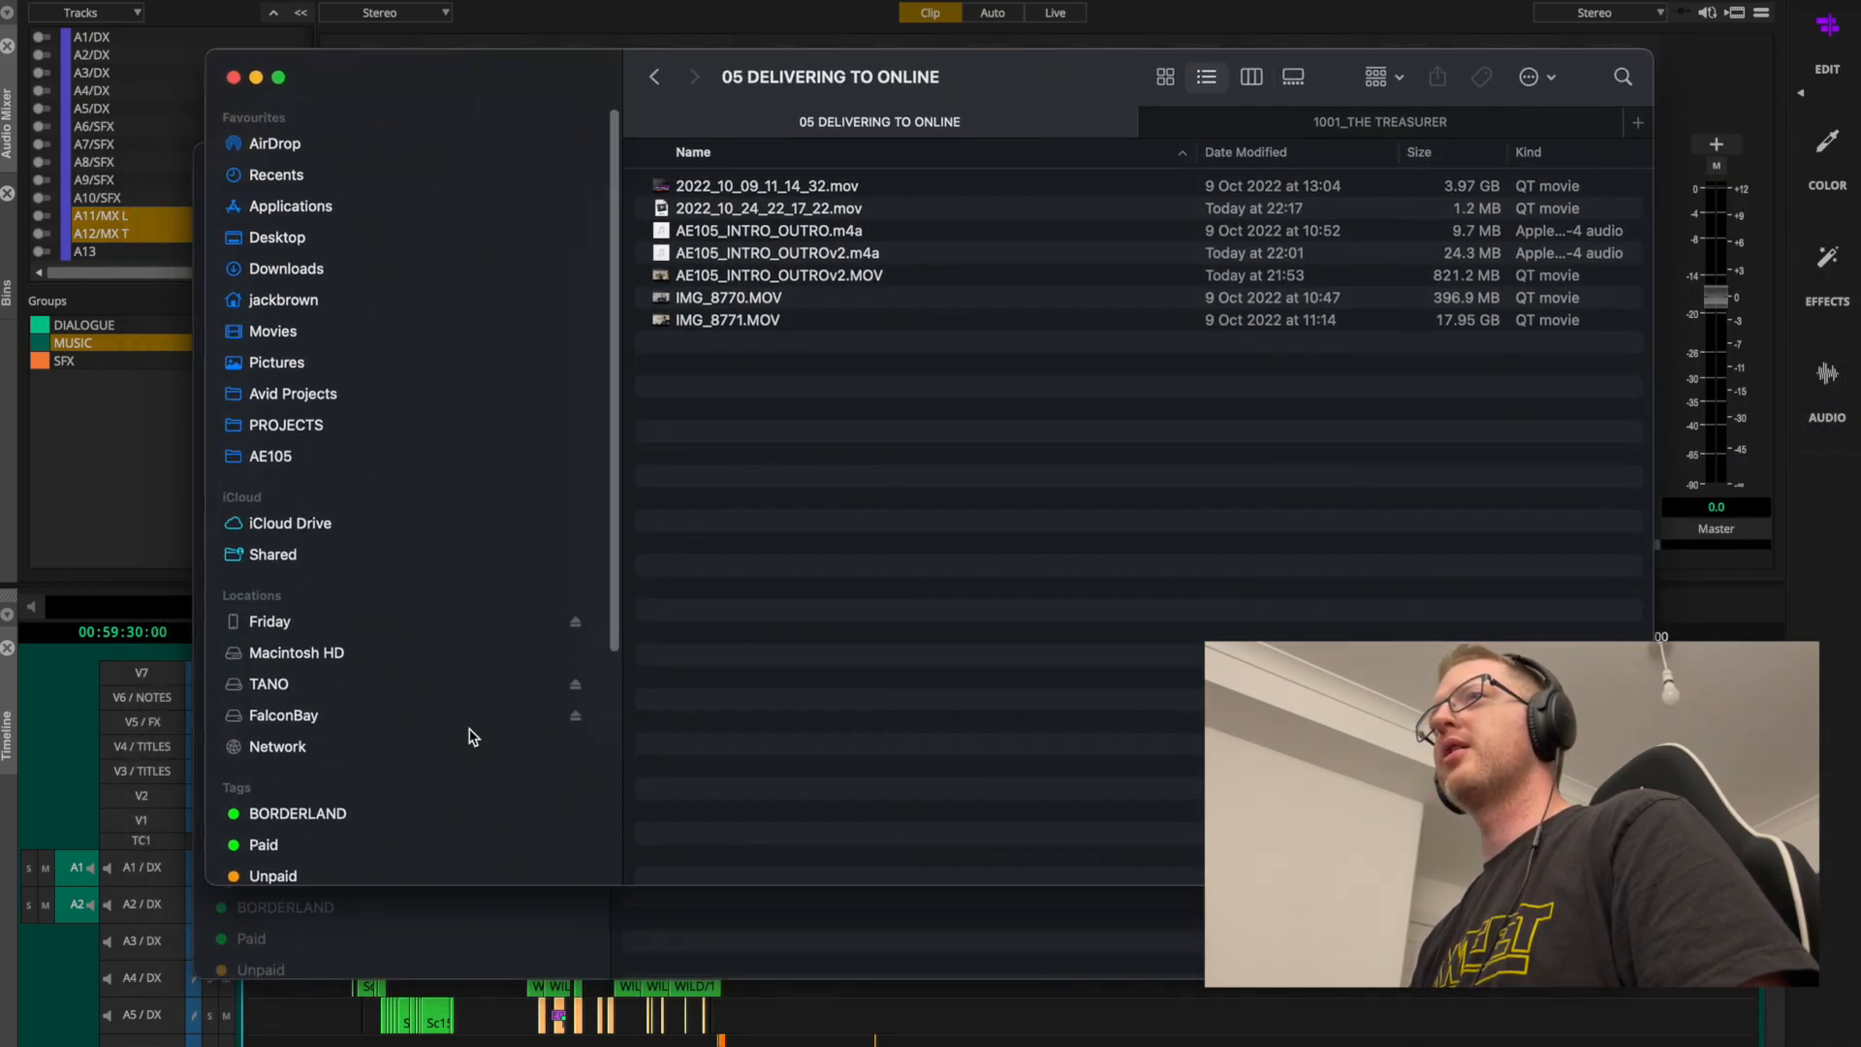
click(407, 685)
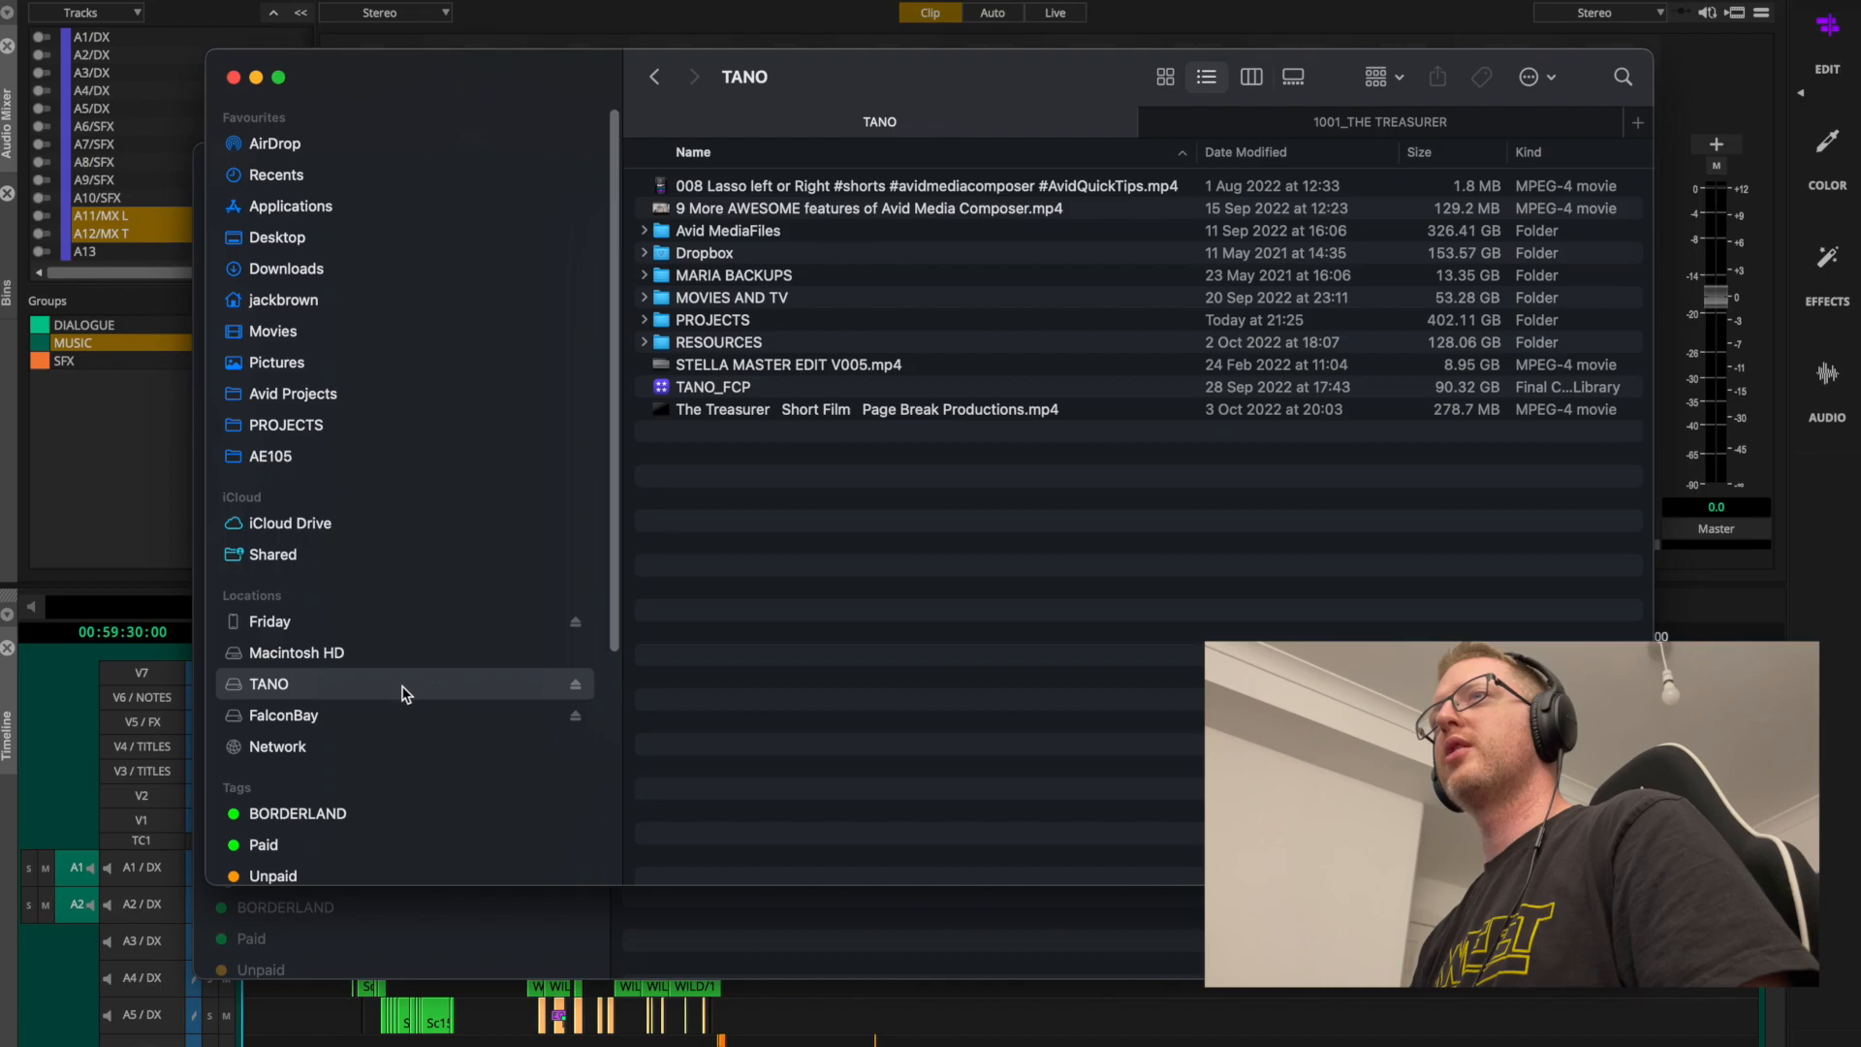
double_click(764, 233)
double_click(715, 211)
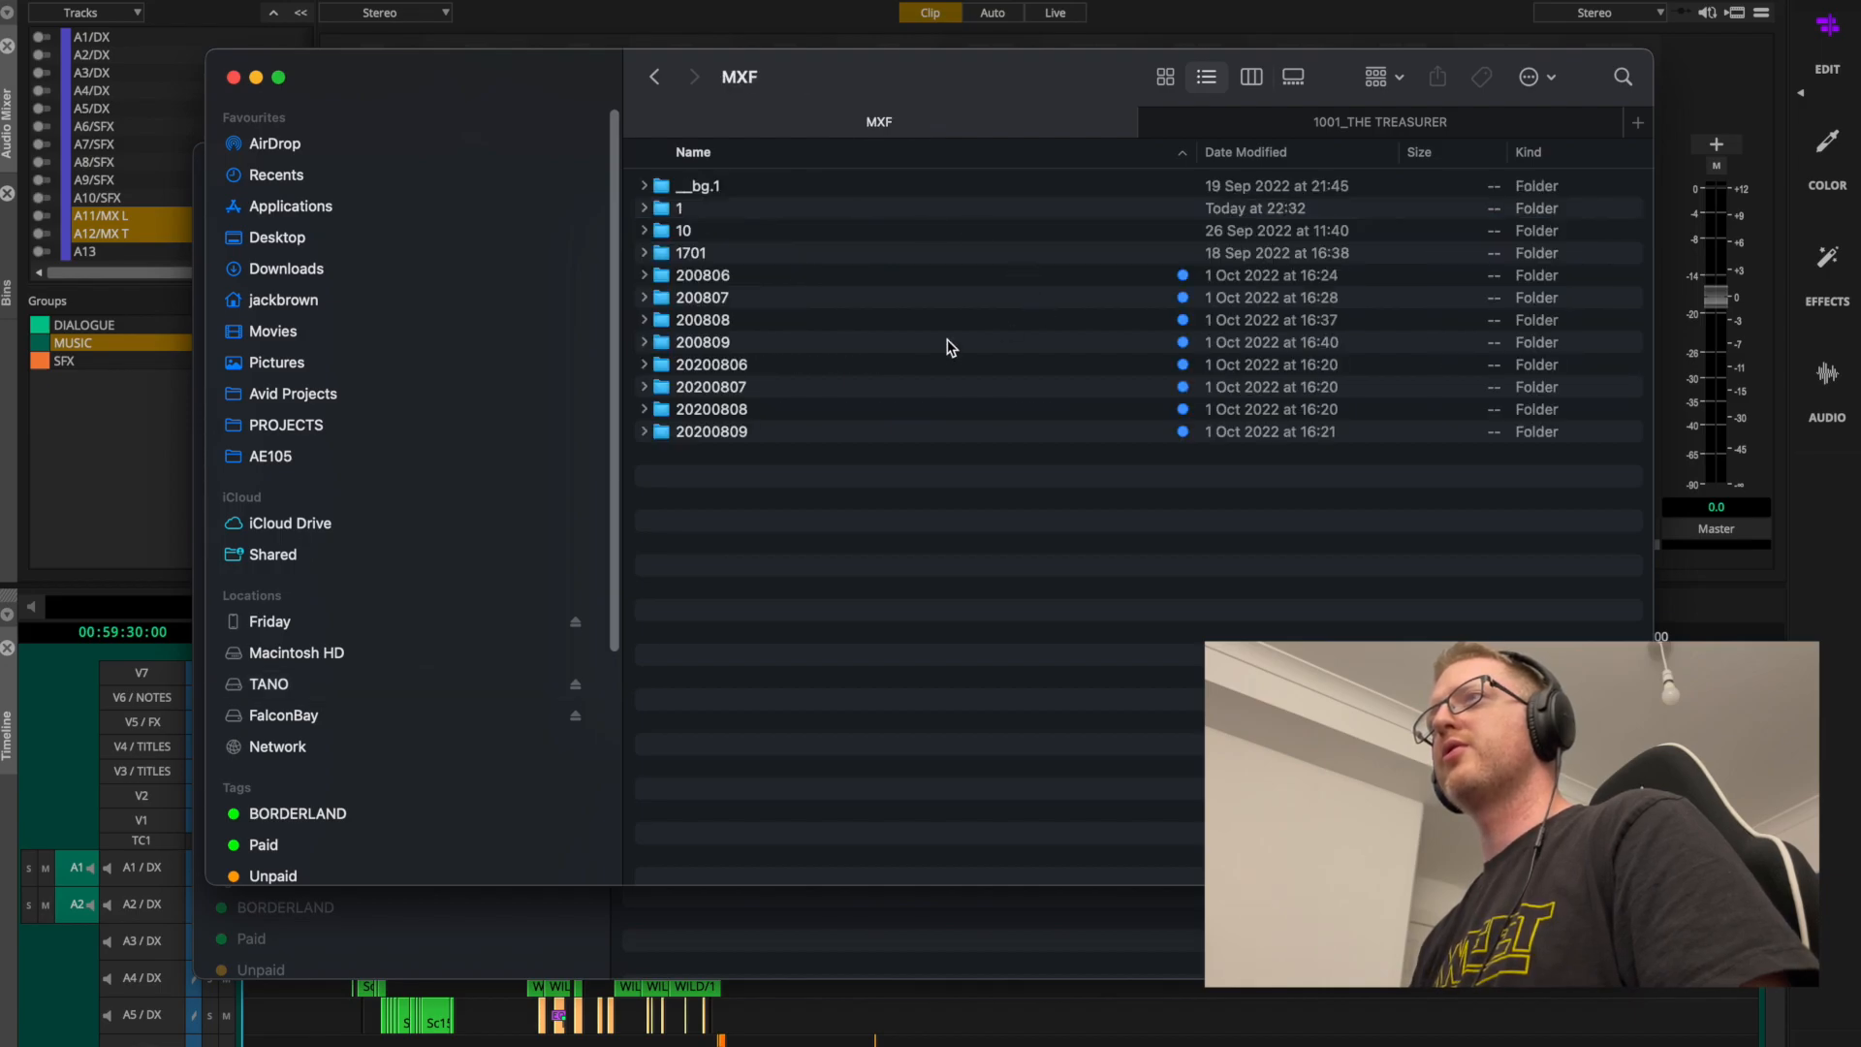
Check the folder info and tag of the 200806 media folder, and close the info window.
click(1180, 278)
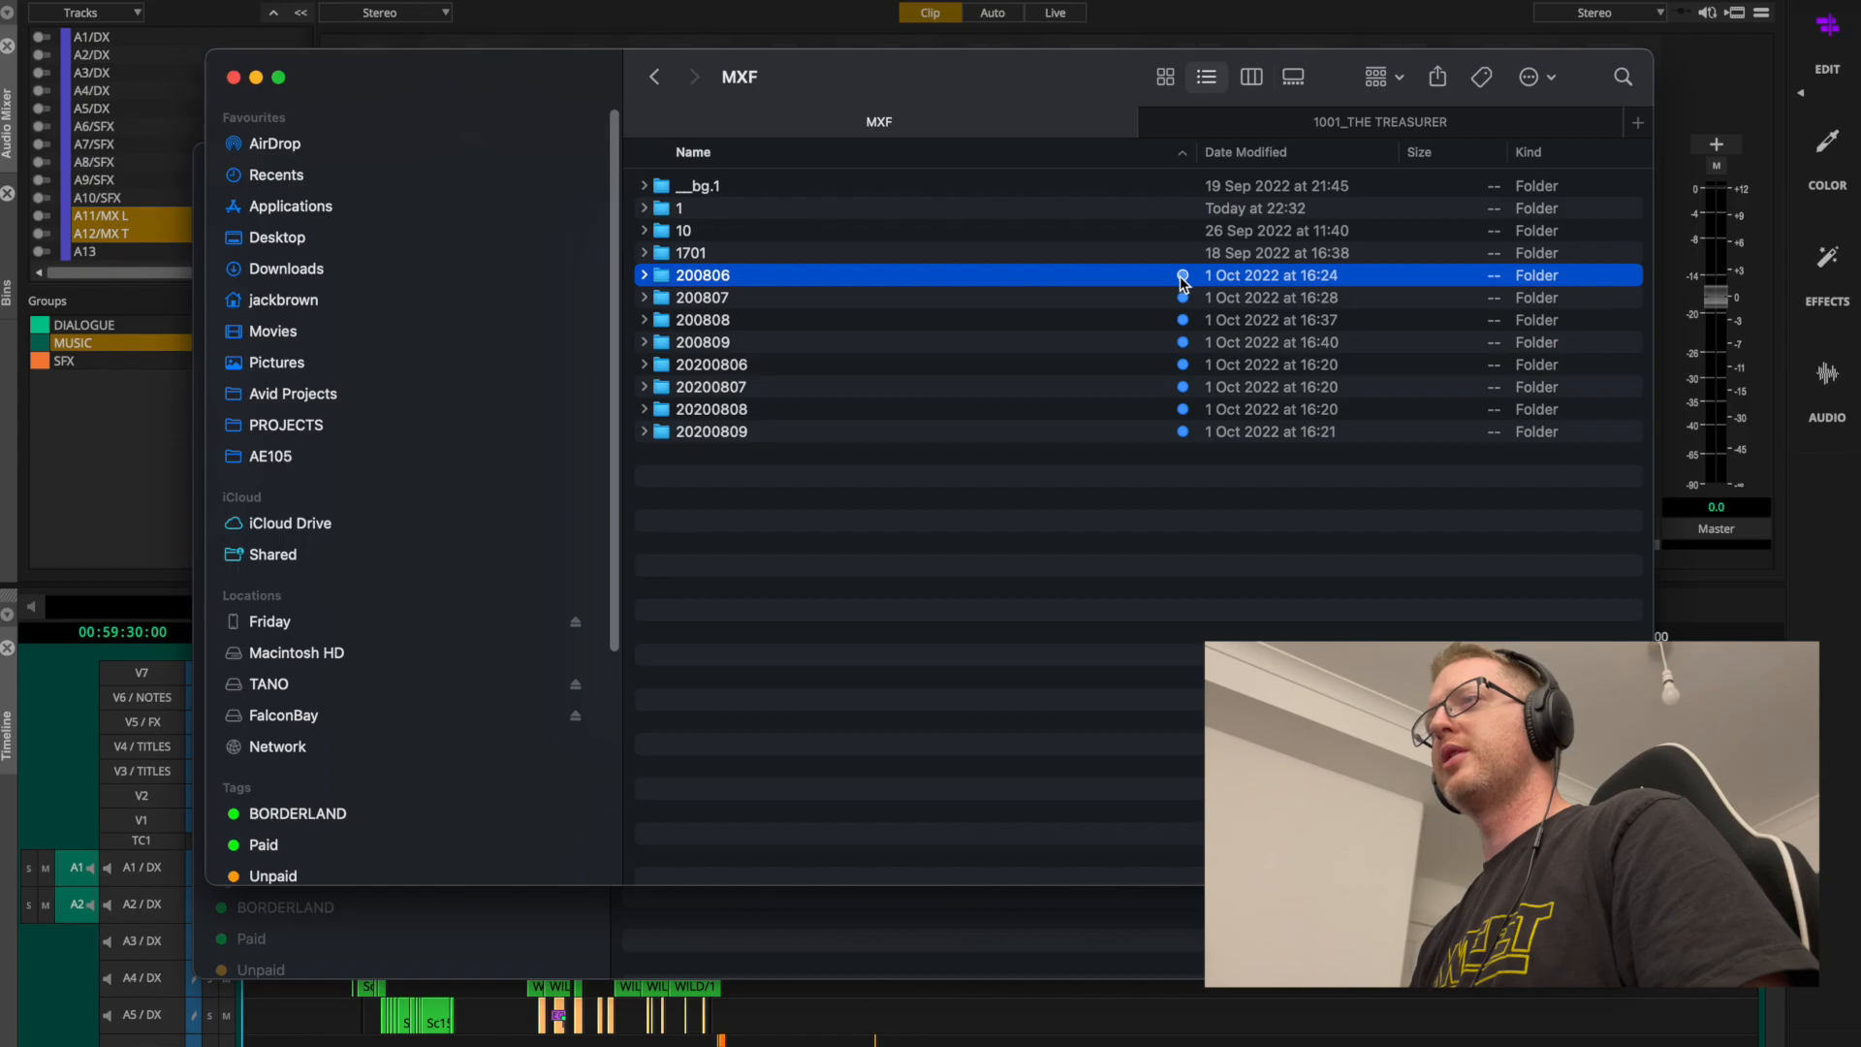
key(super+i)
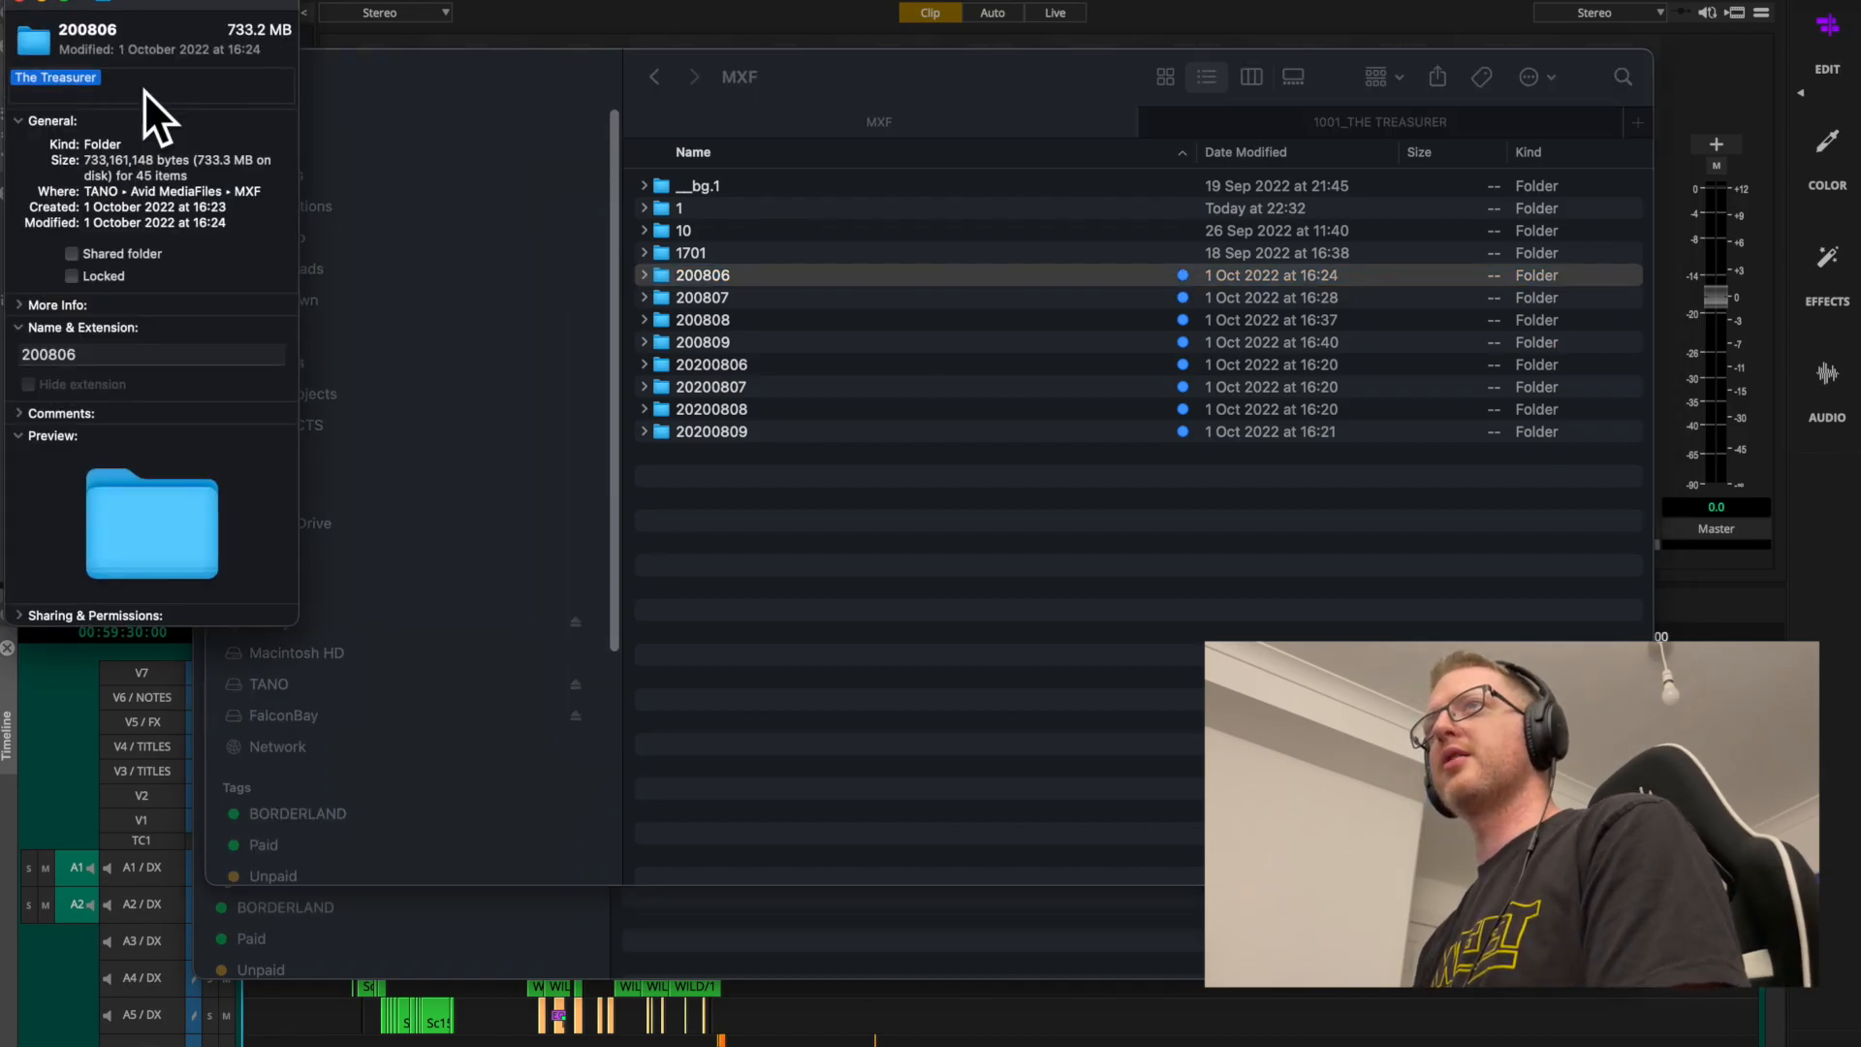
click(19, 3)
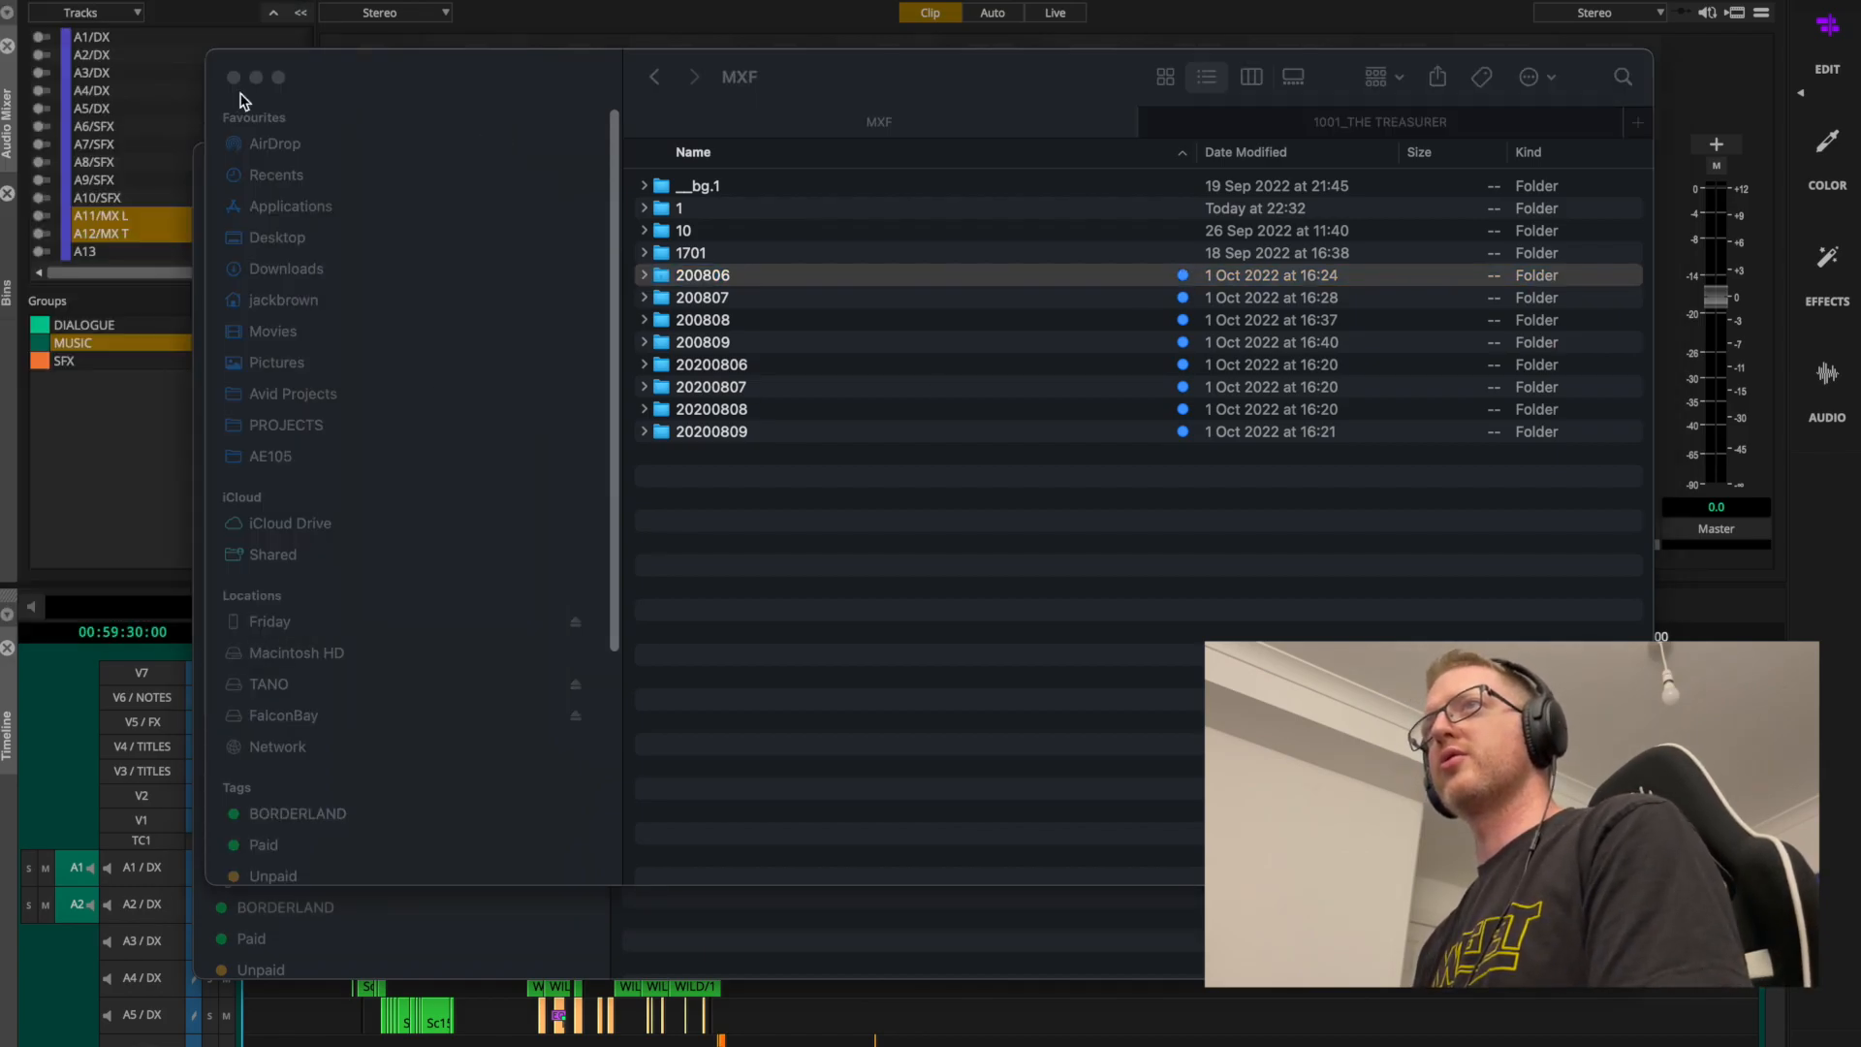
Copy the 200806, 200807, 200808 and 200809 folders from MXF into the 05 MXF AUDIO folder.
click(740, 358)
shift+click(736, 432)
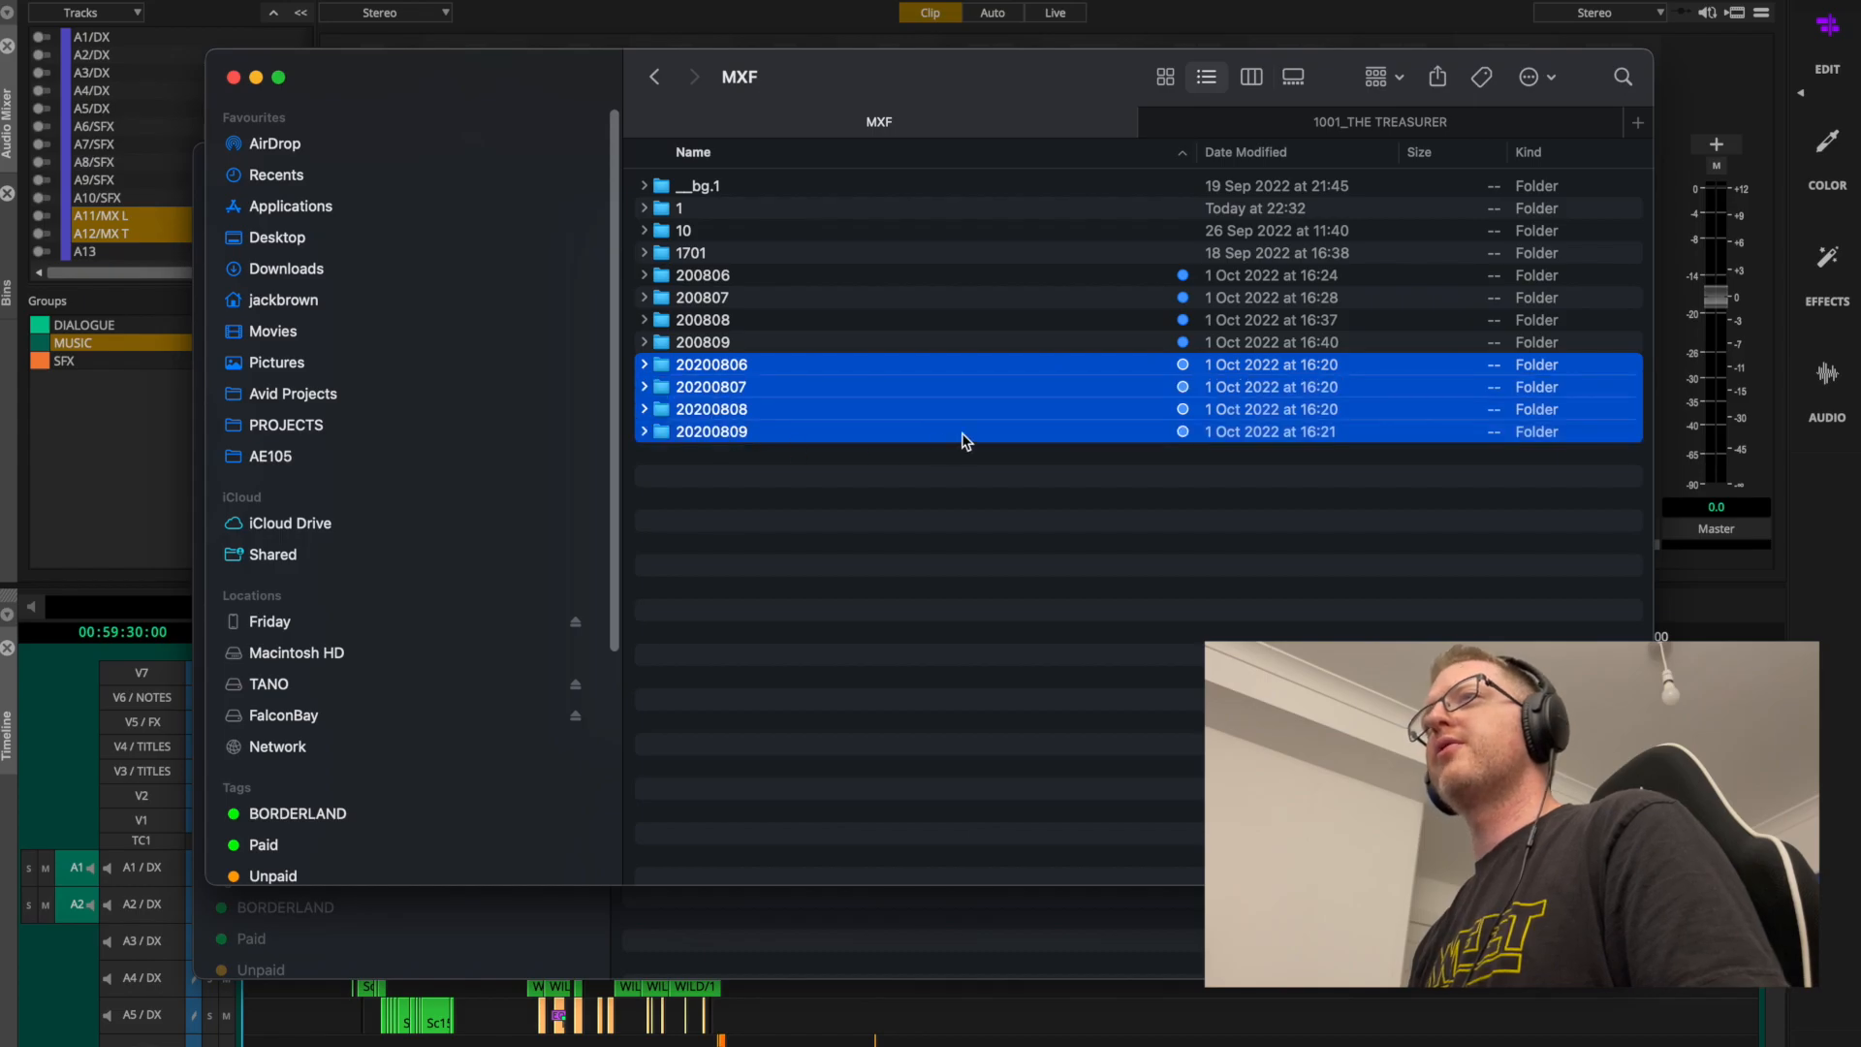
click(758, 343)
shift+click(761, 284)
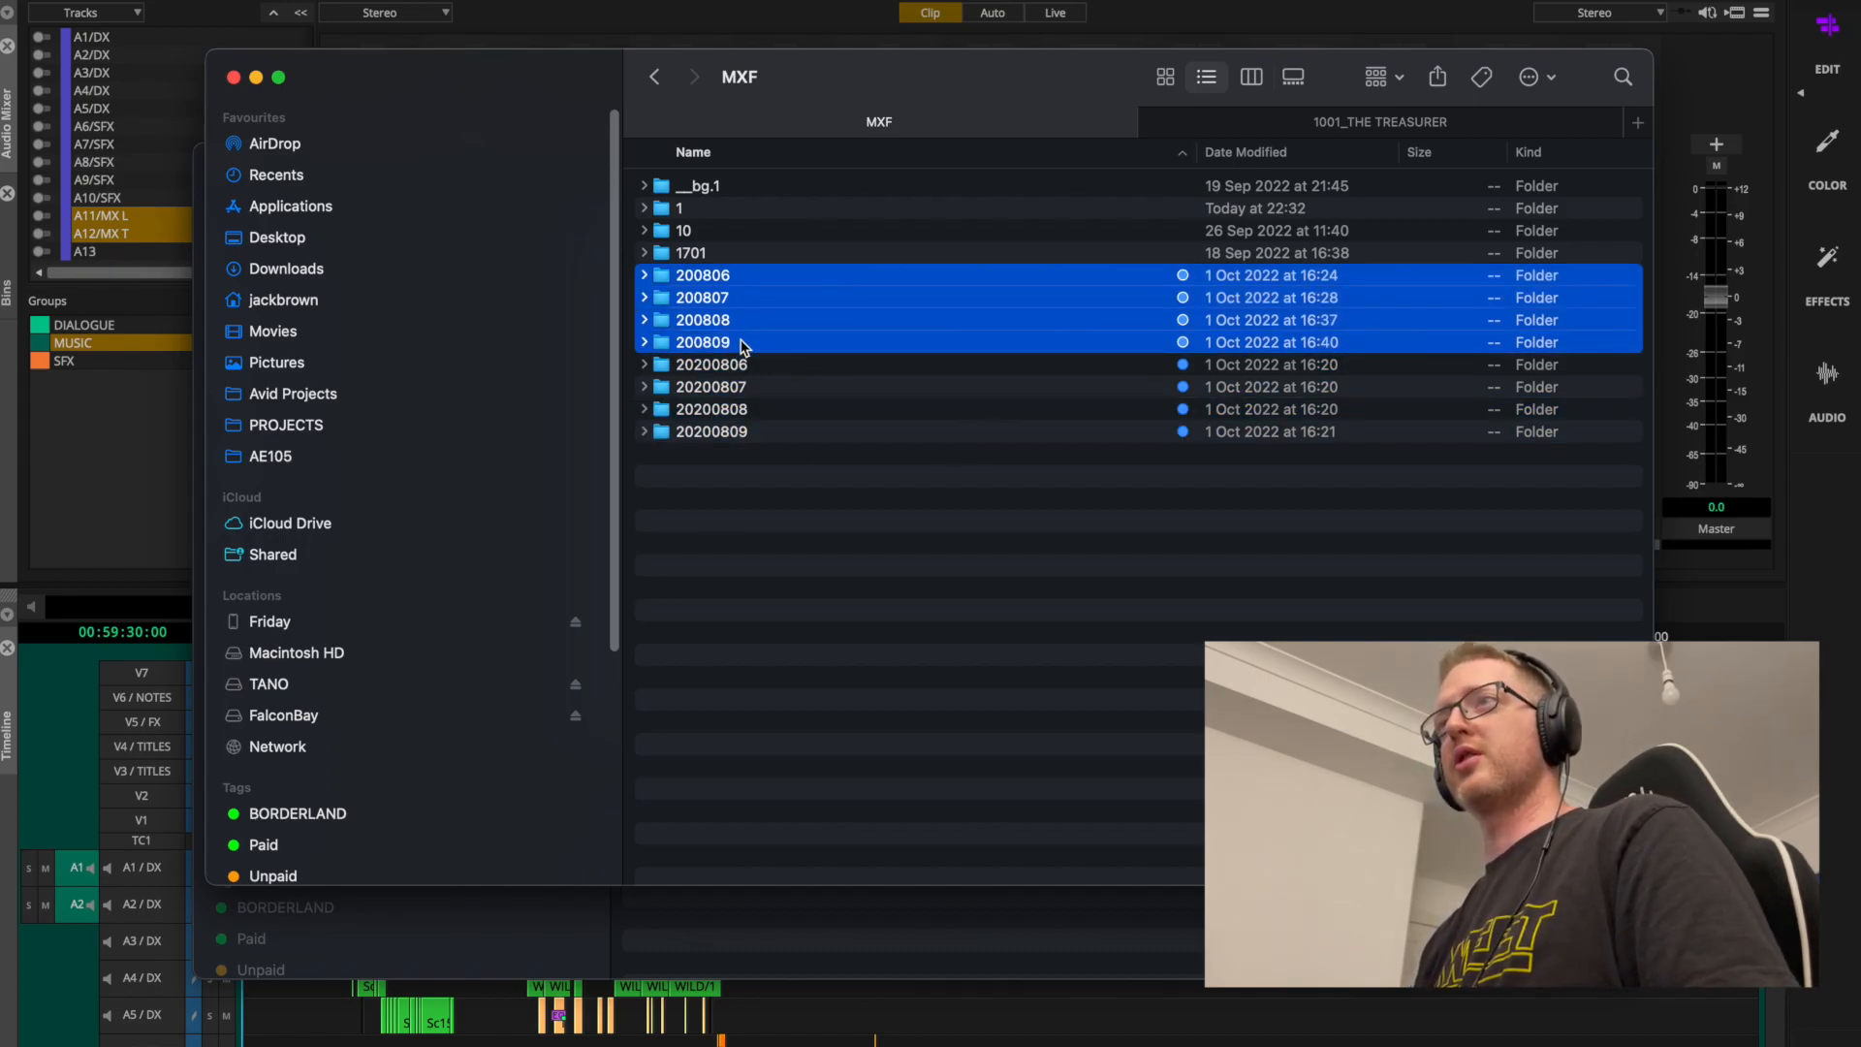
drag(861, 88, 1618, 156)
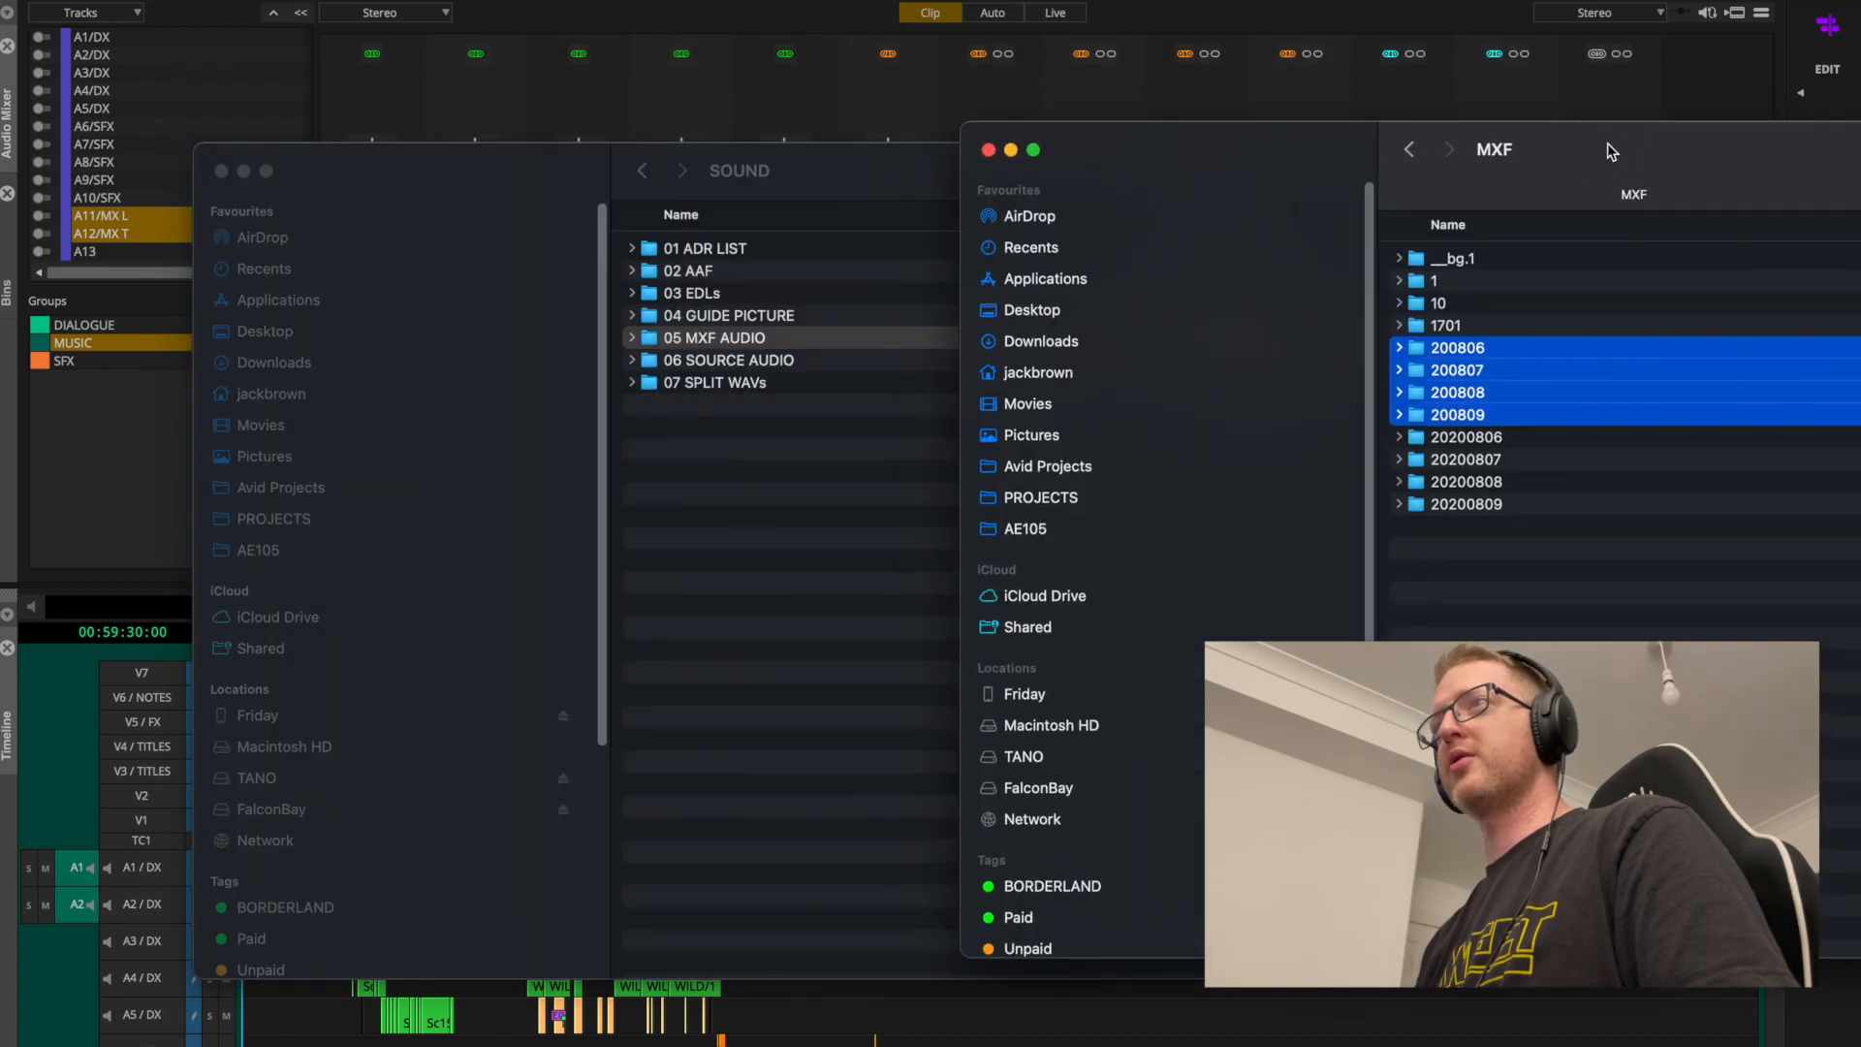
drag(1462, 369, 718, 346)
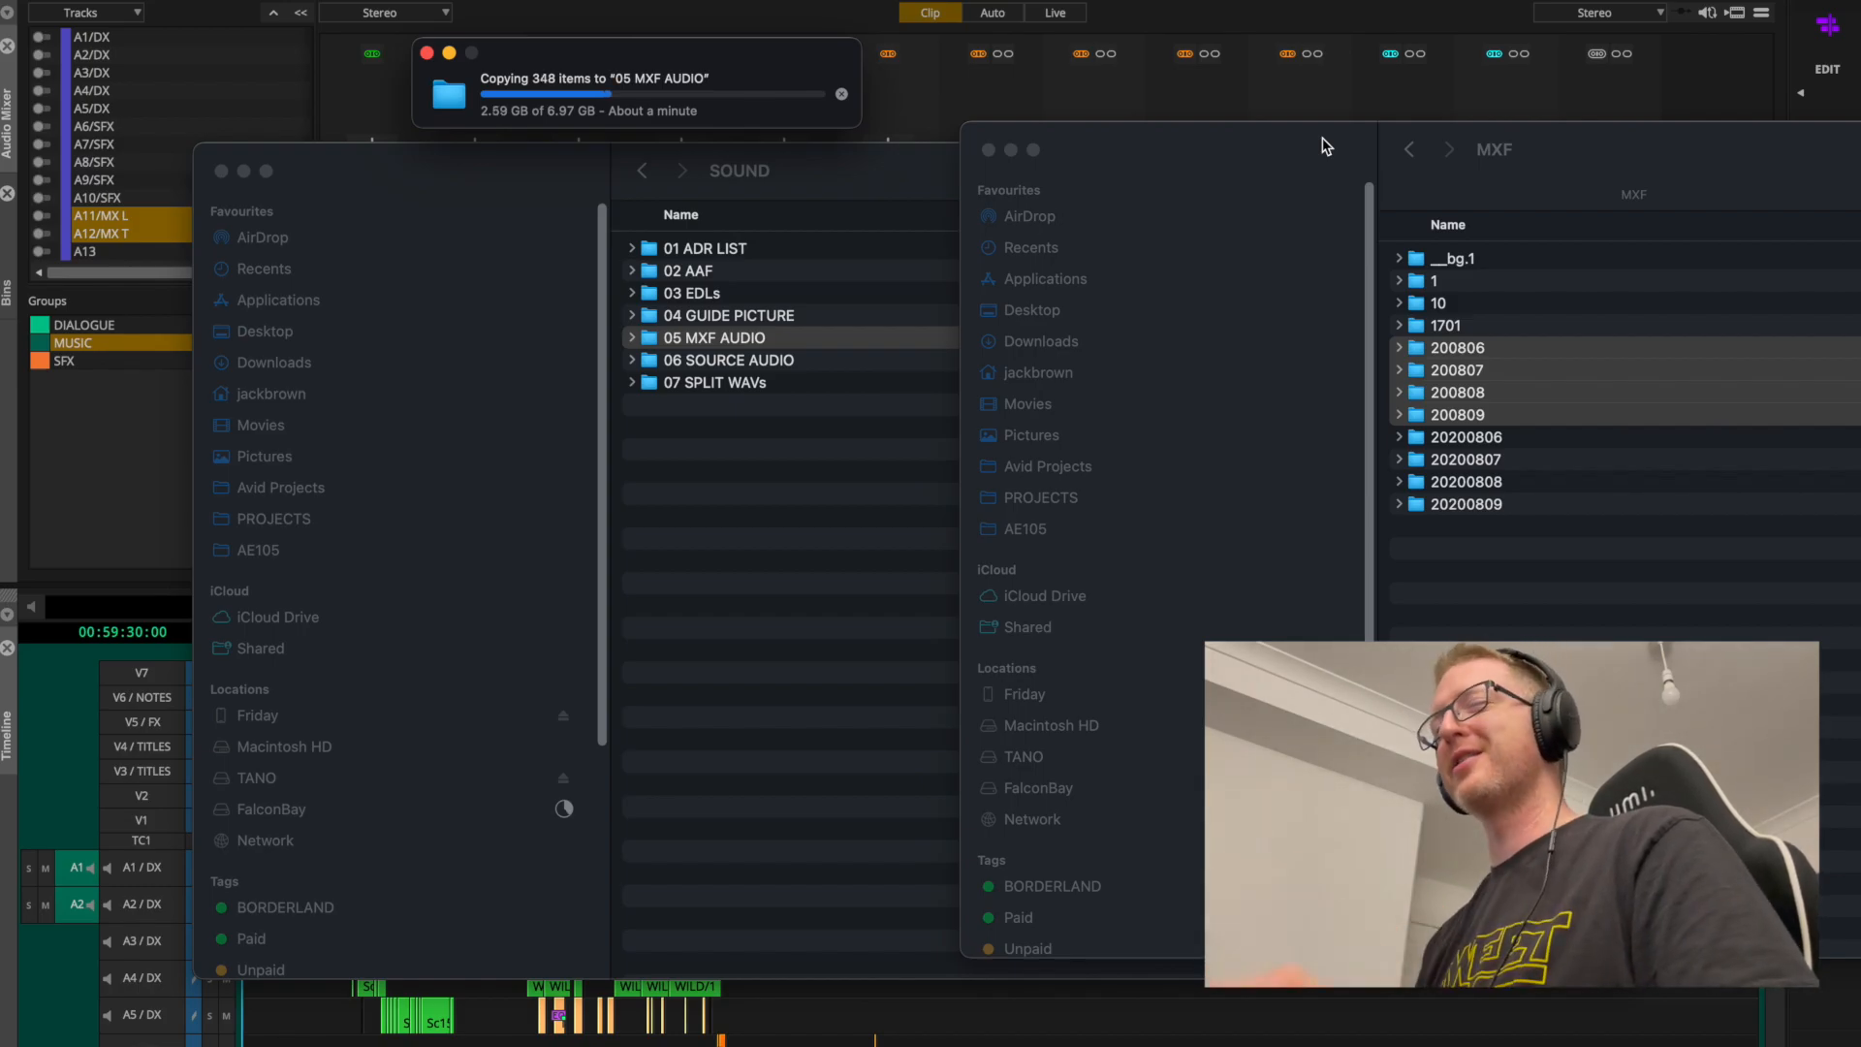
Examine the DAY01 to DAY04 folders inside 06 SOURCE AUDIO and return to the SOUND folder.
drag(1304, 144, 586, 424)
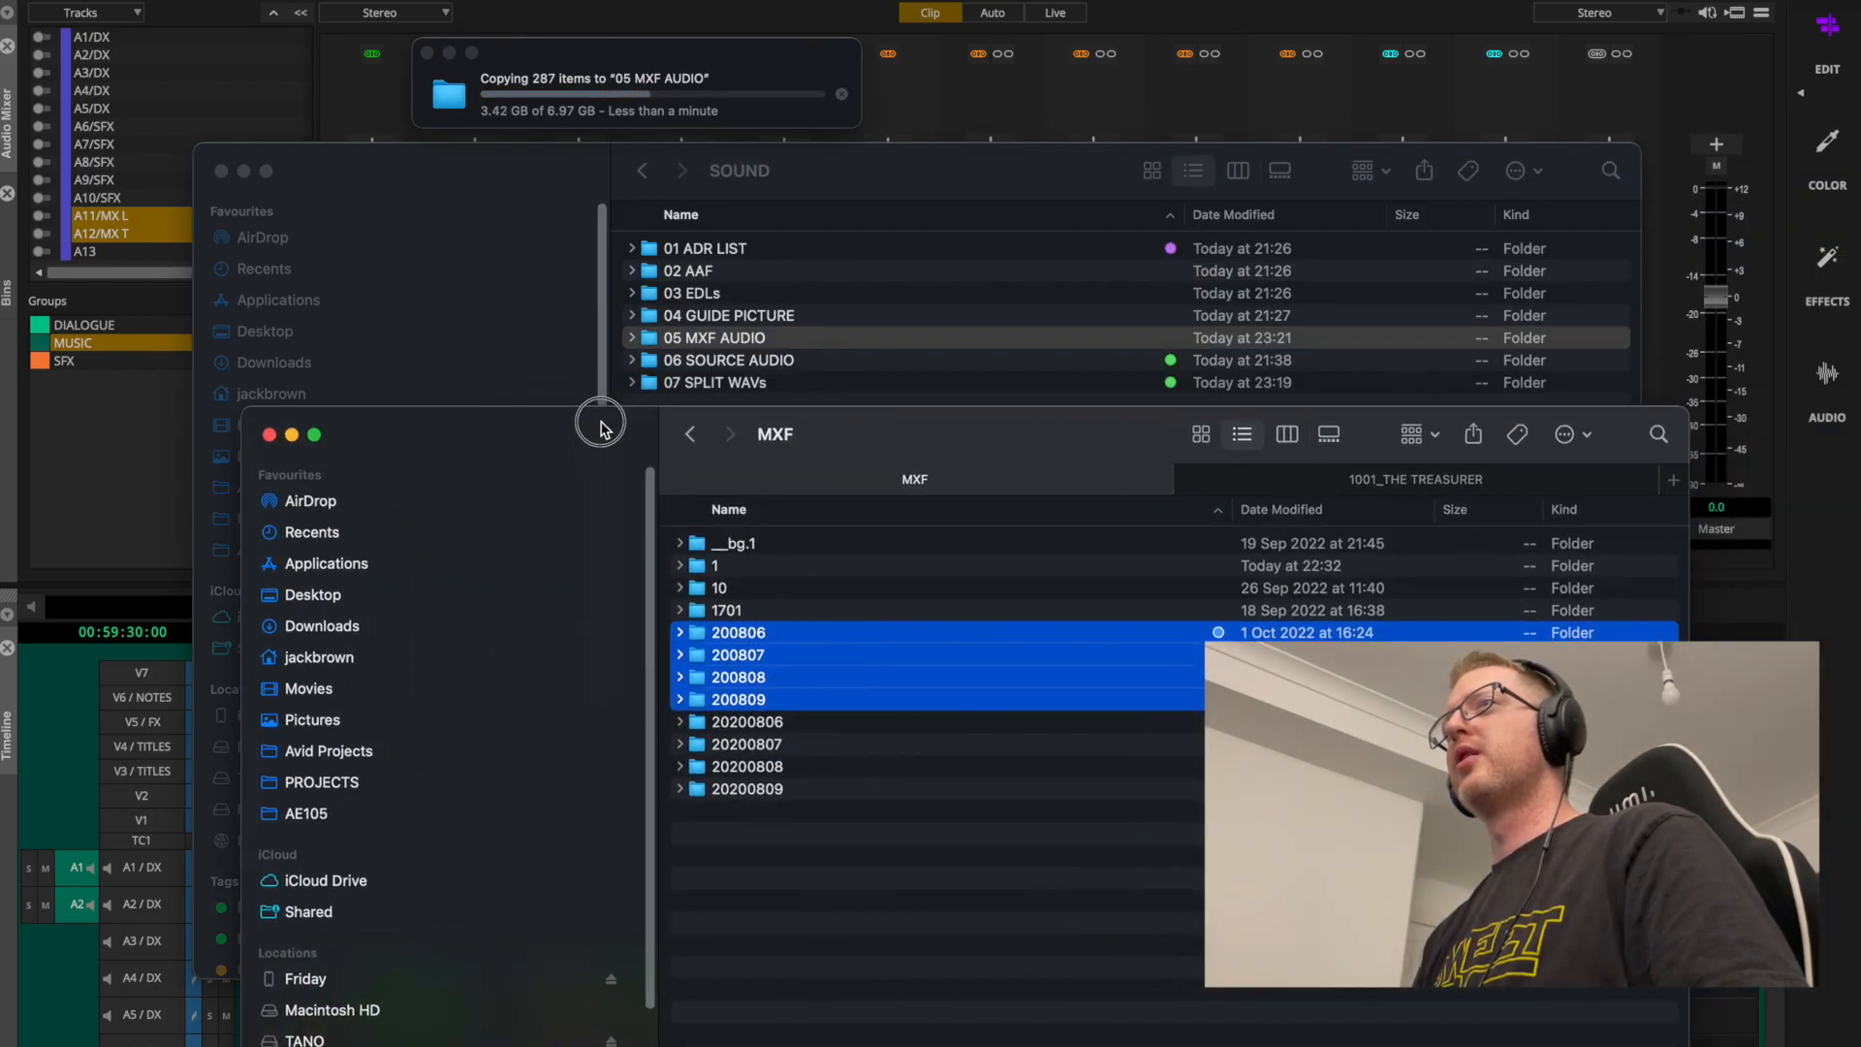
click(900, 179)
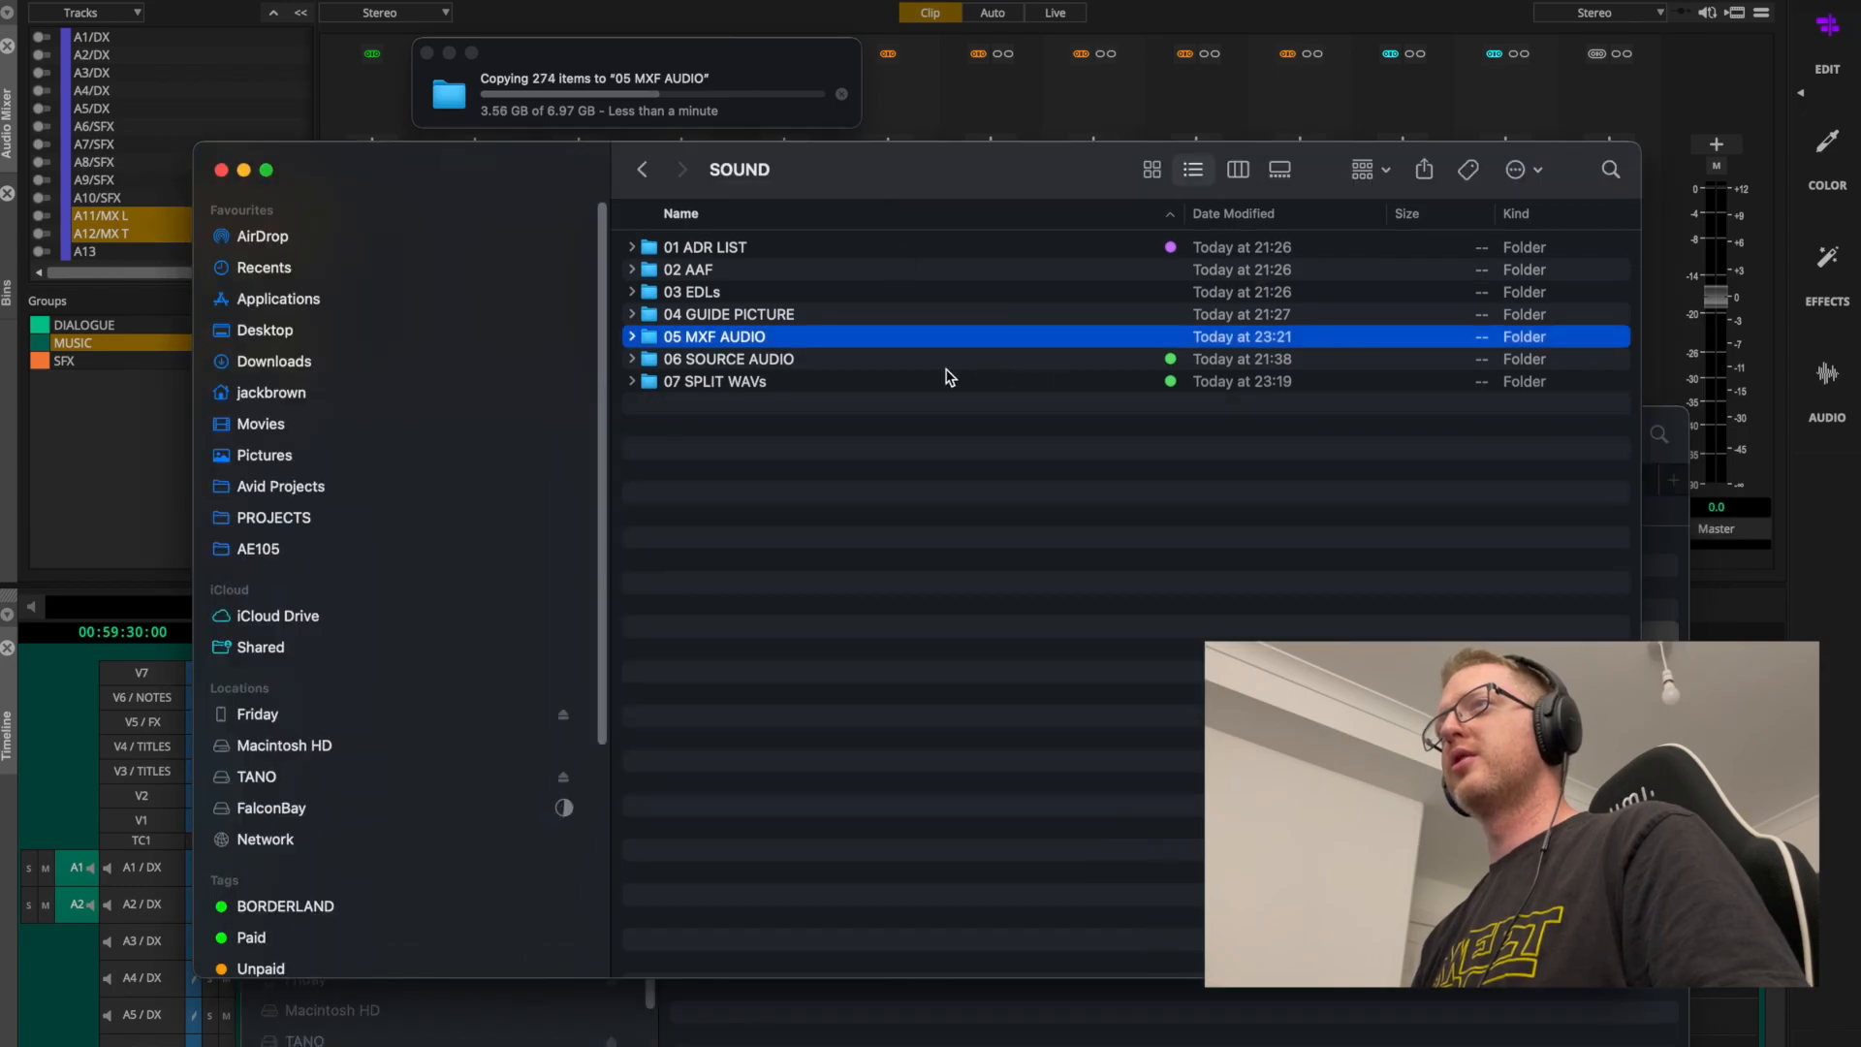
double_click(842, 358)
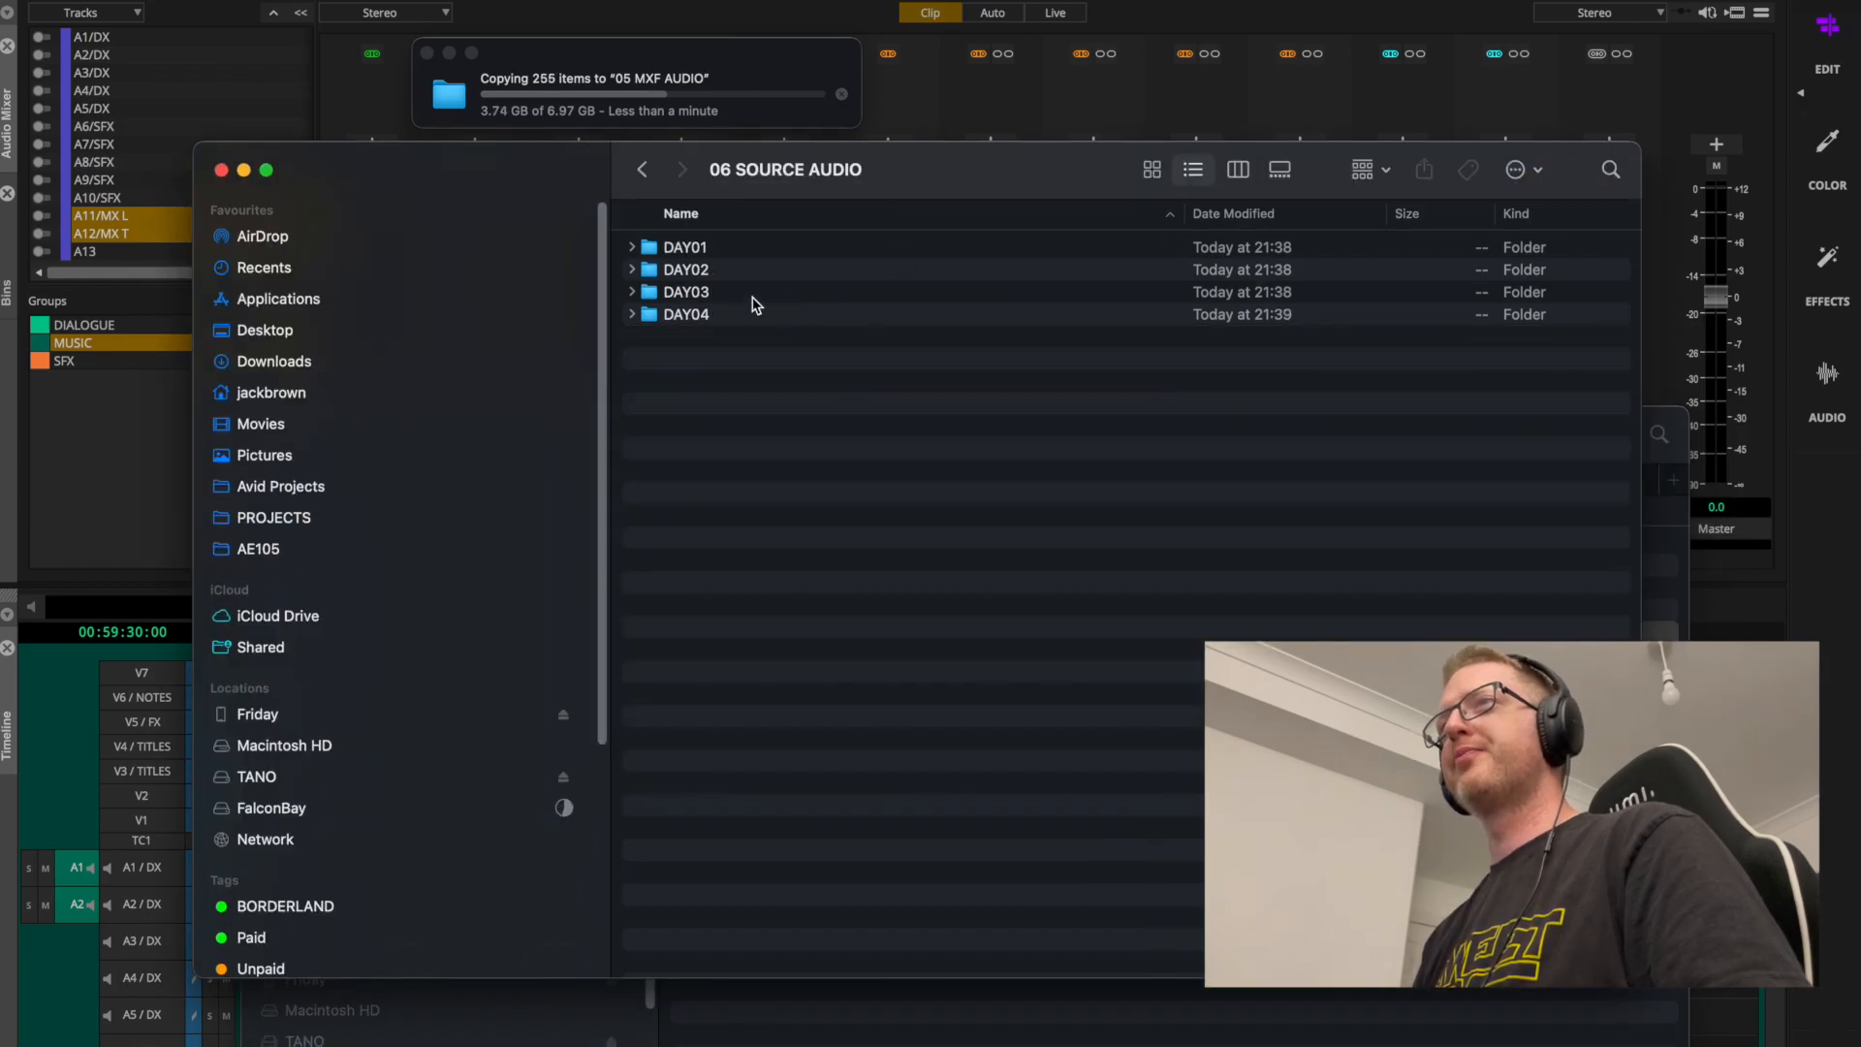
key(super+a)
key(Right)
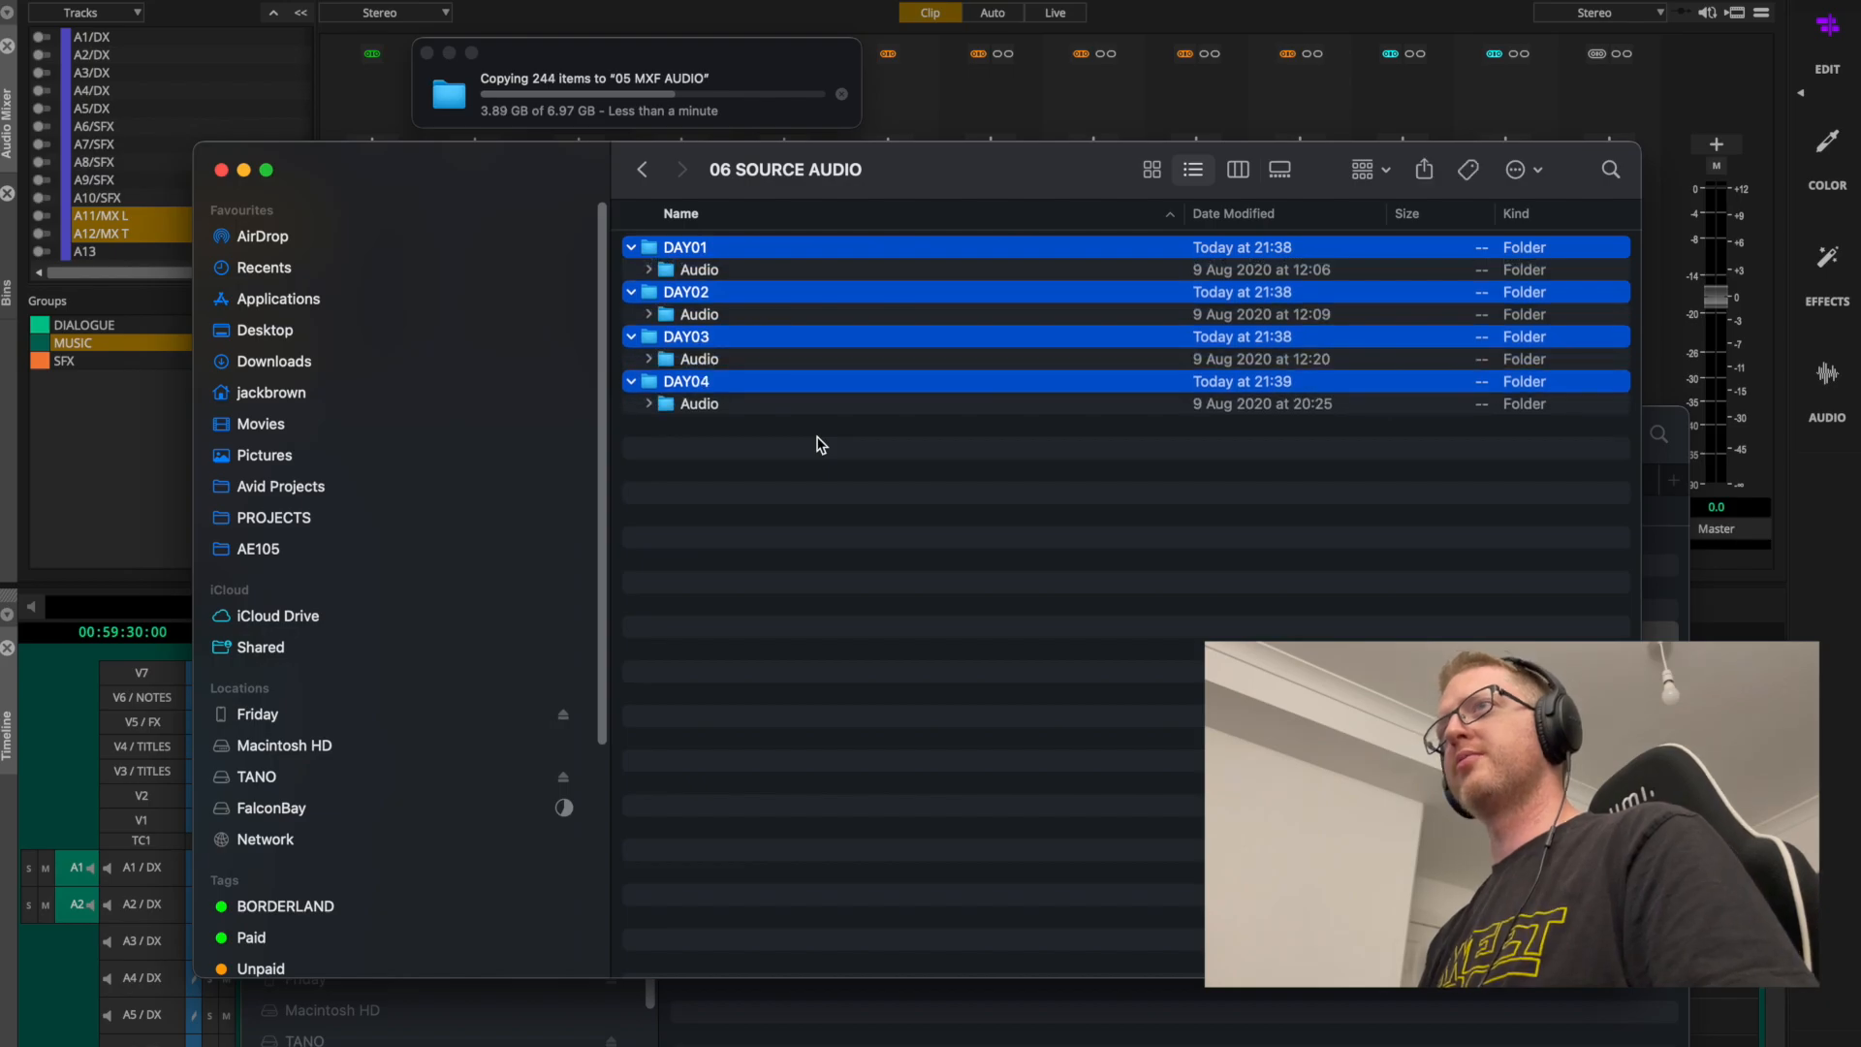
key(Down)
key(super+a)
key(Left)
key(super+Up)
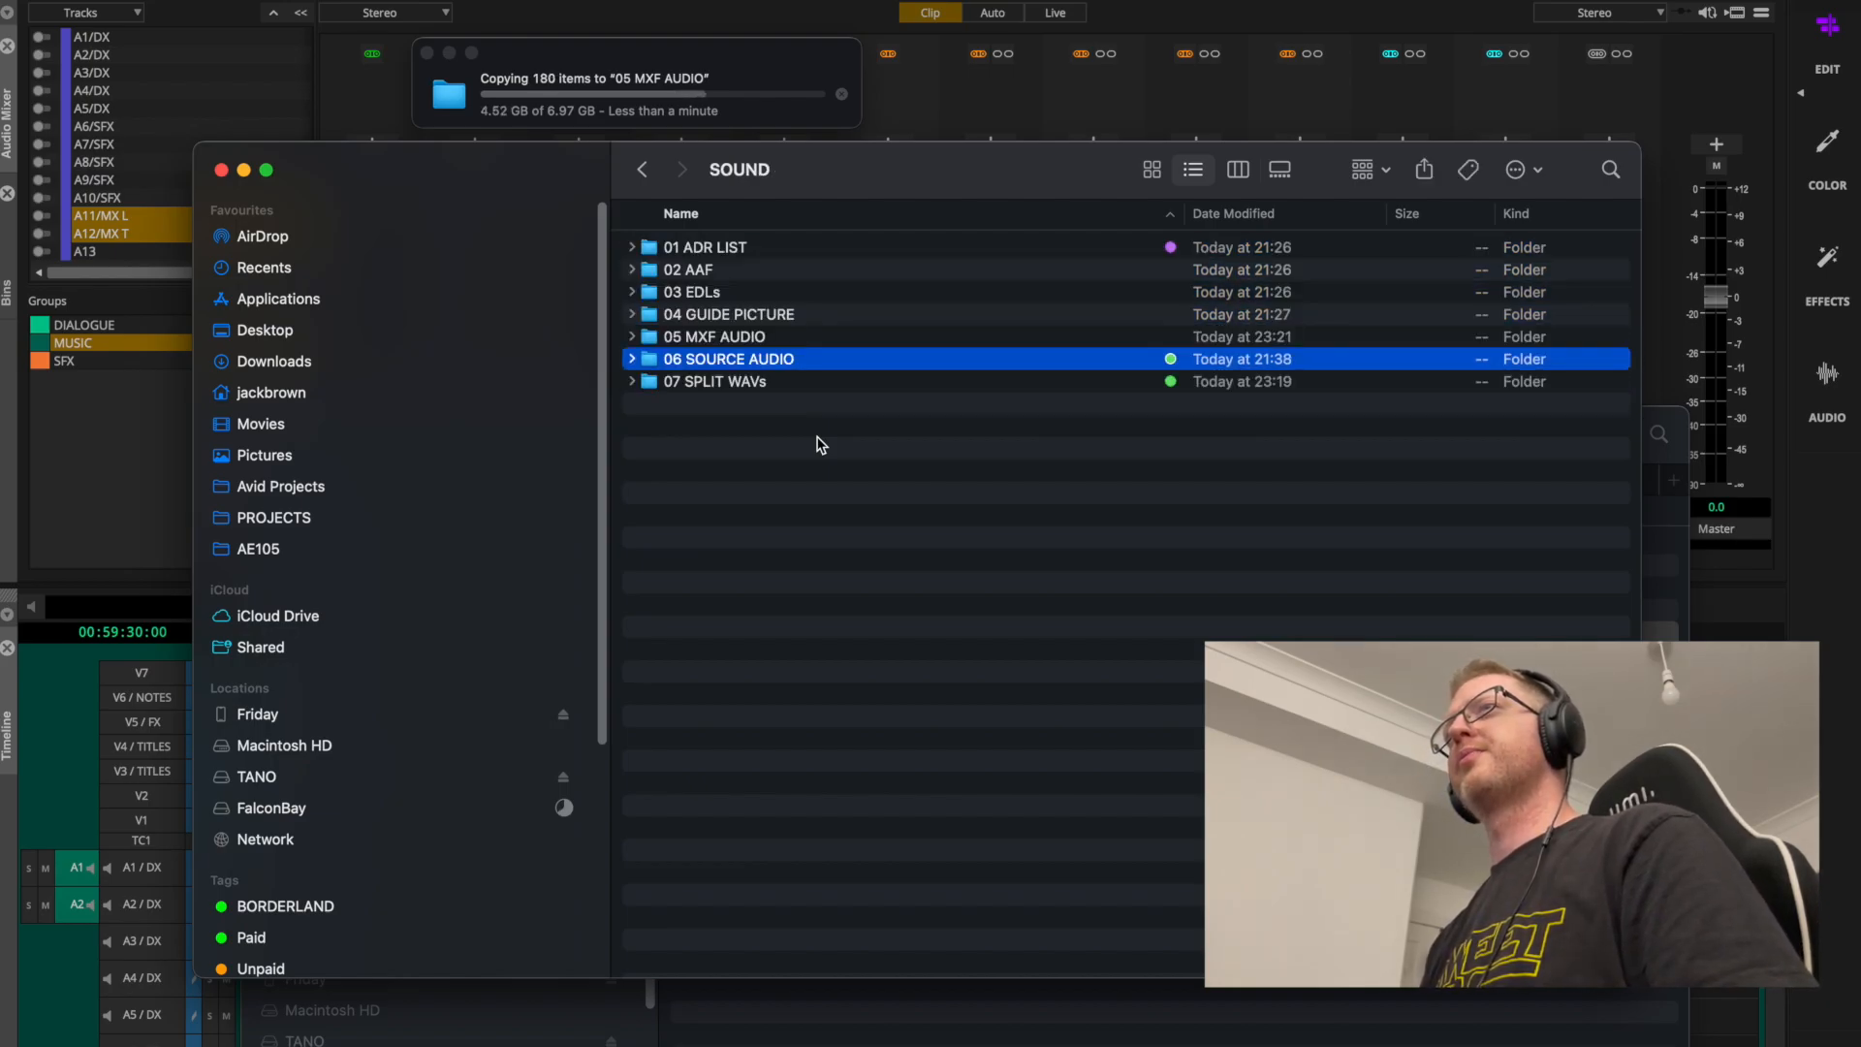
click(816, 441)
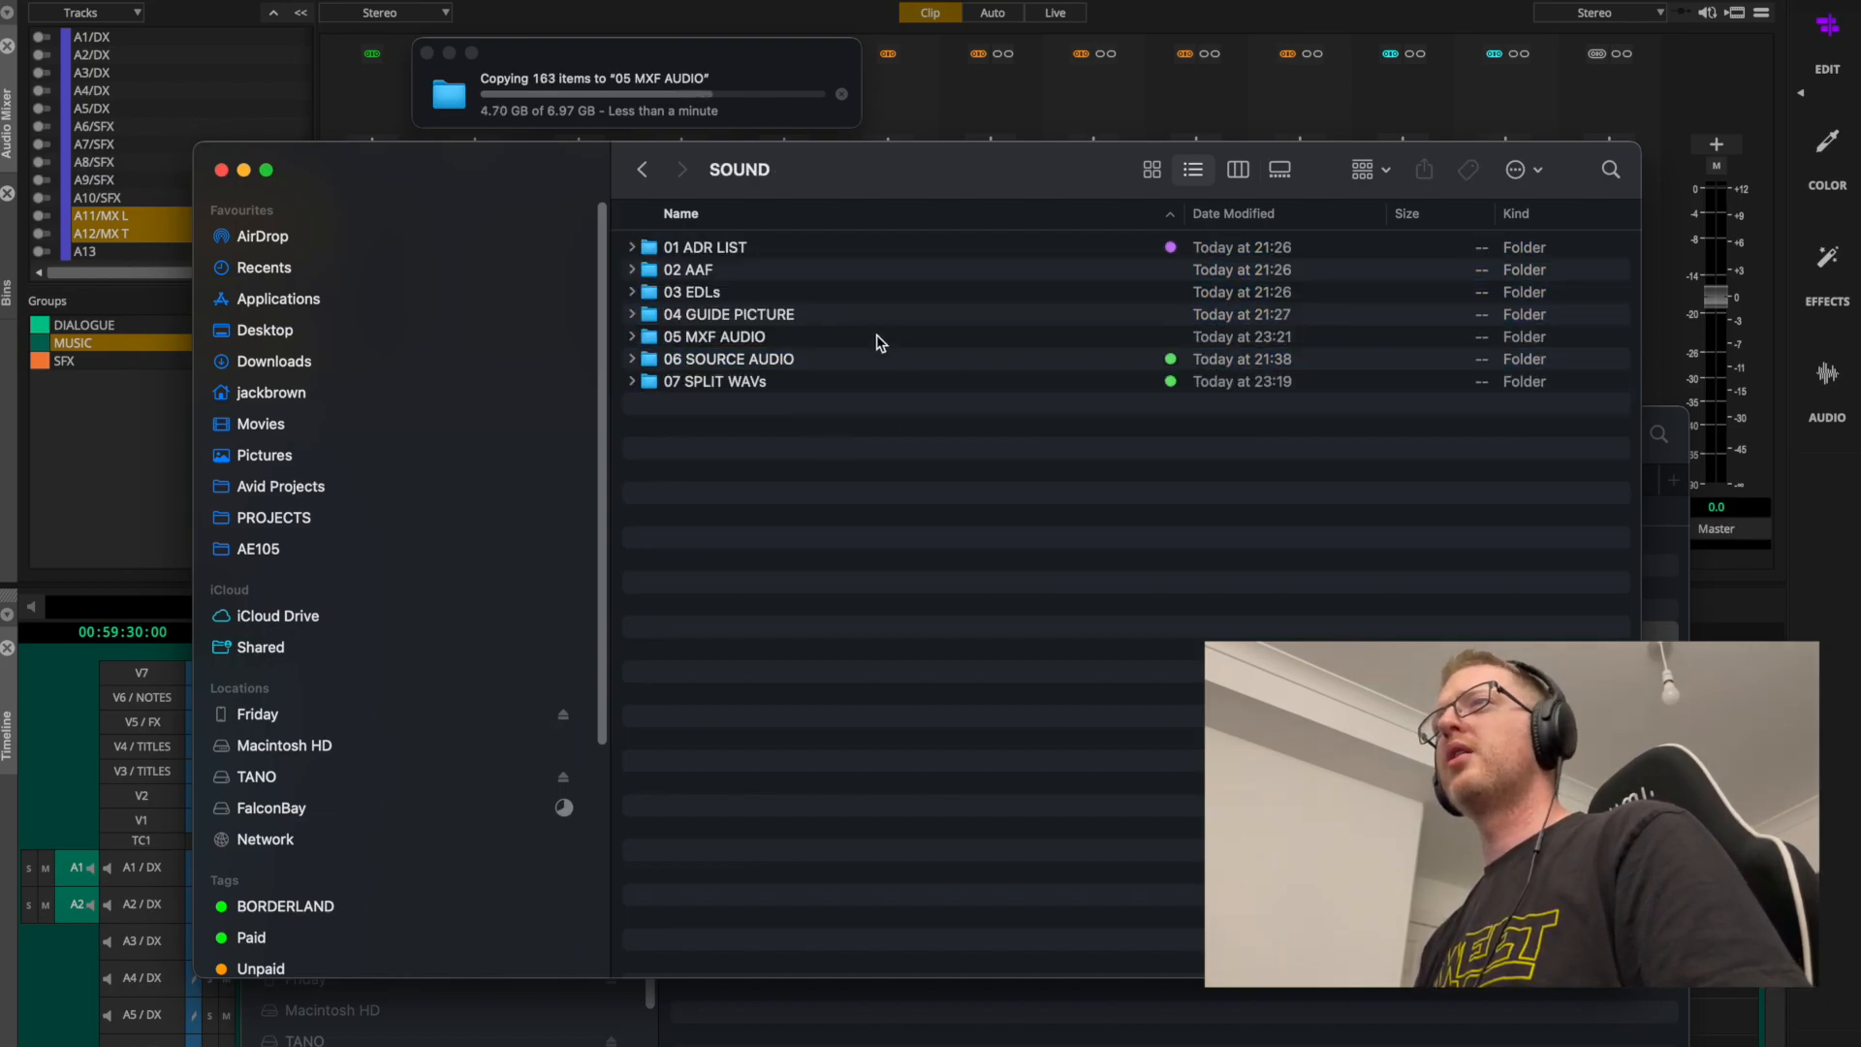
click(893, 360)
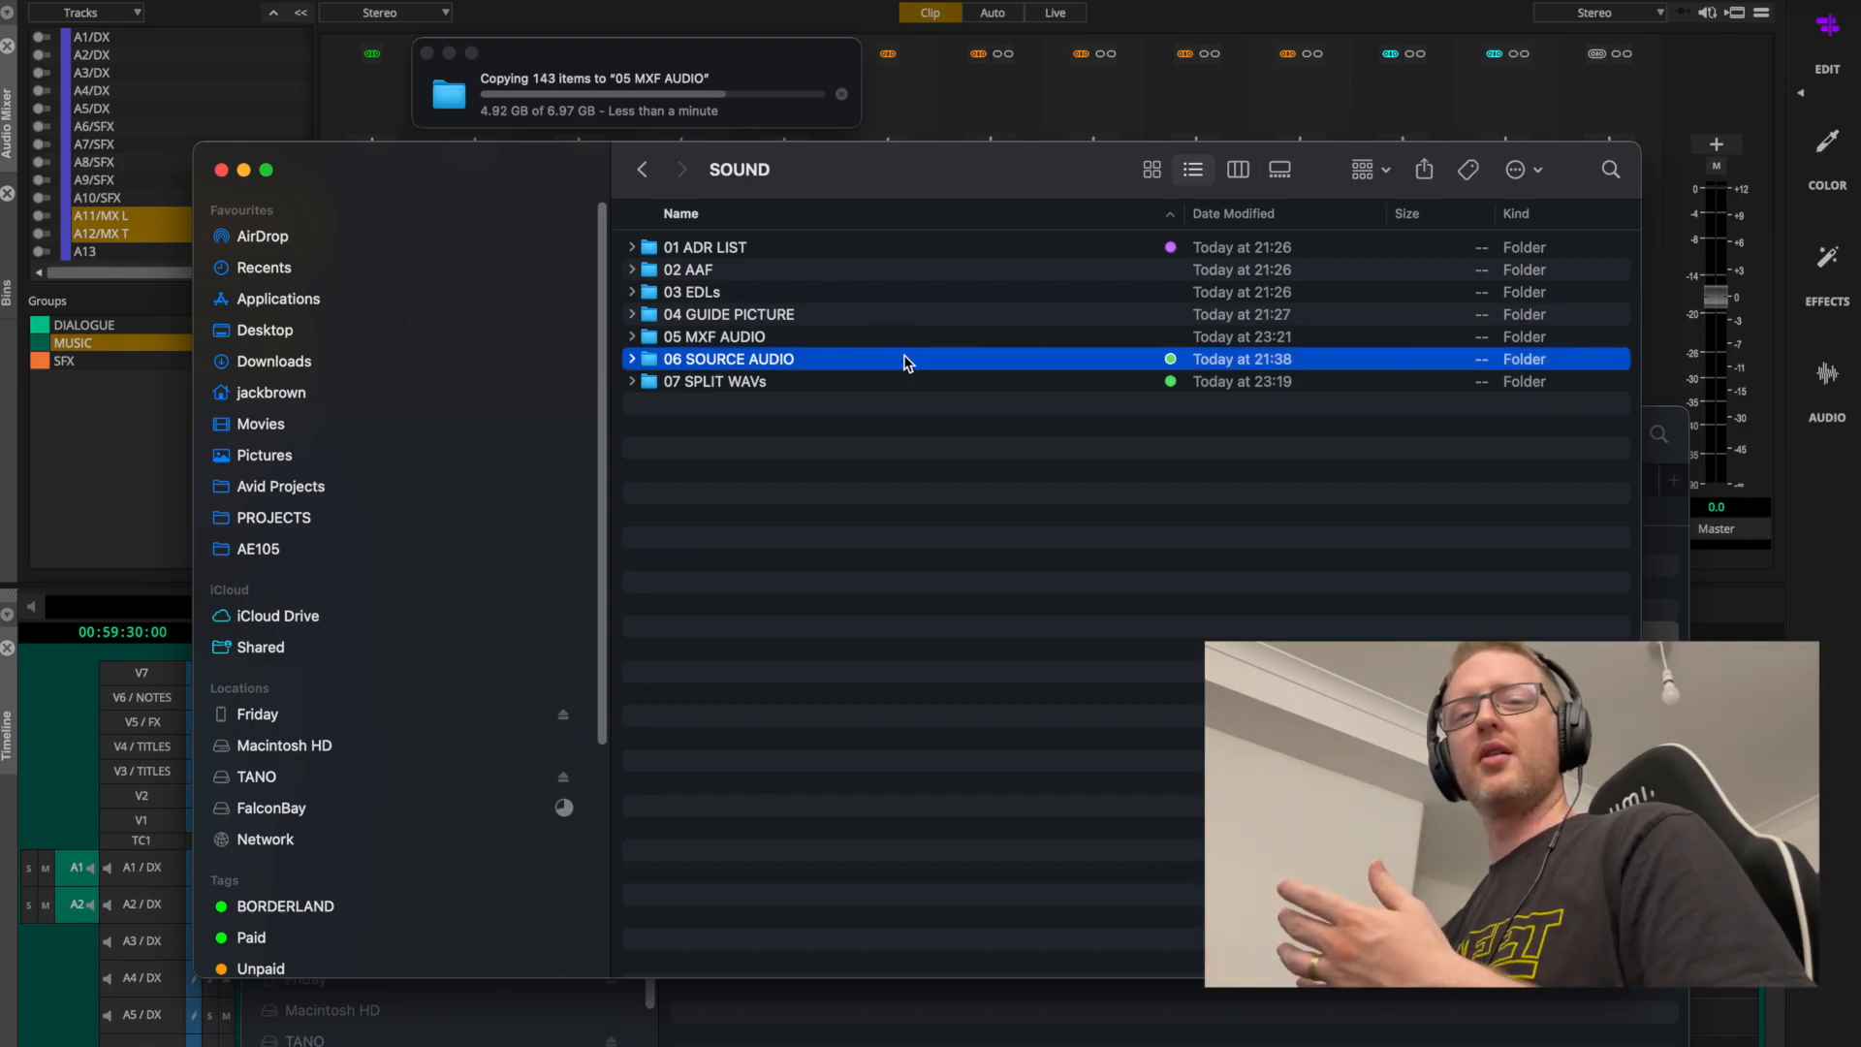
Tag the 05 MXF AUDIO folder green and mark 05 - MXF Audio as done in the SOUND checklist.
click(940, 457)
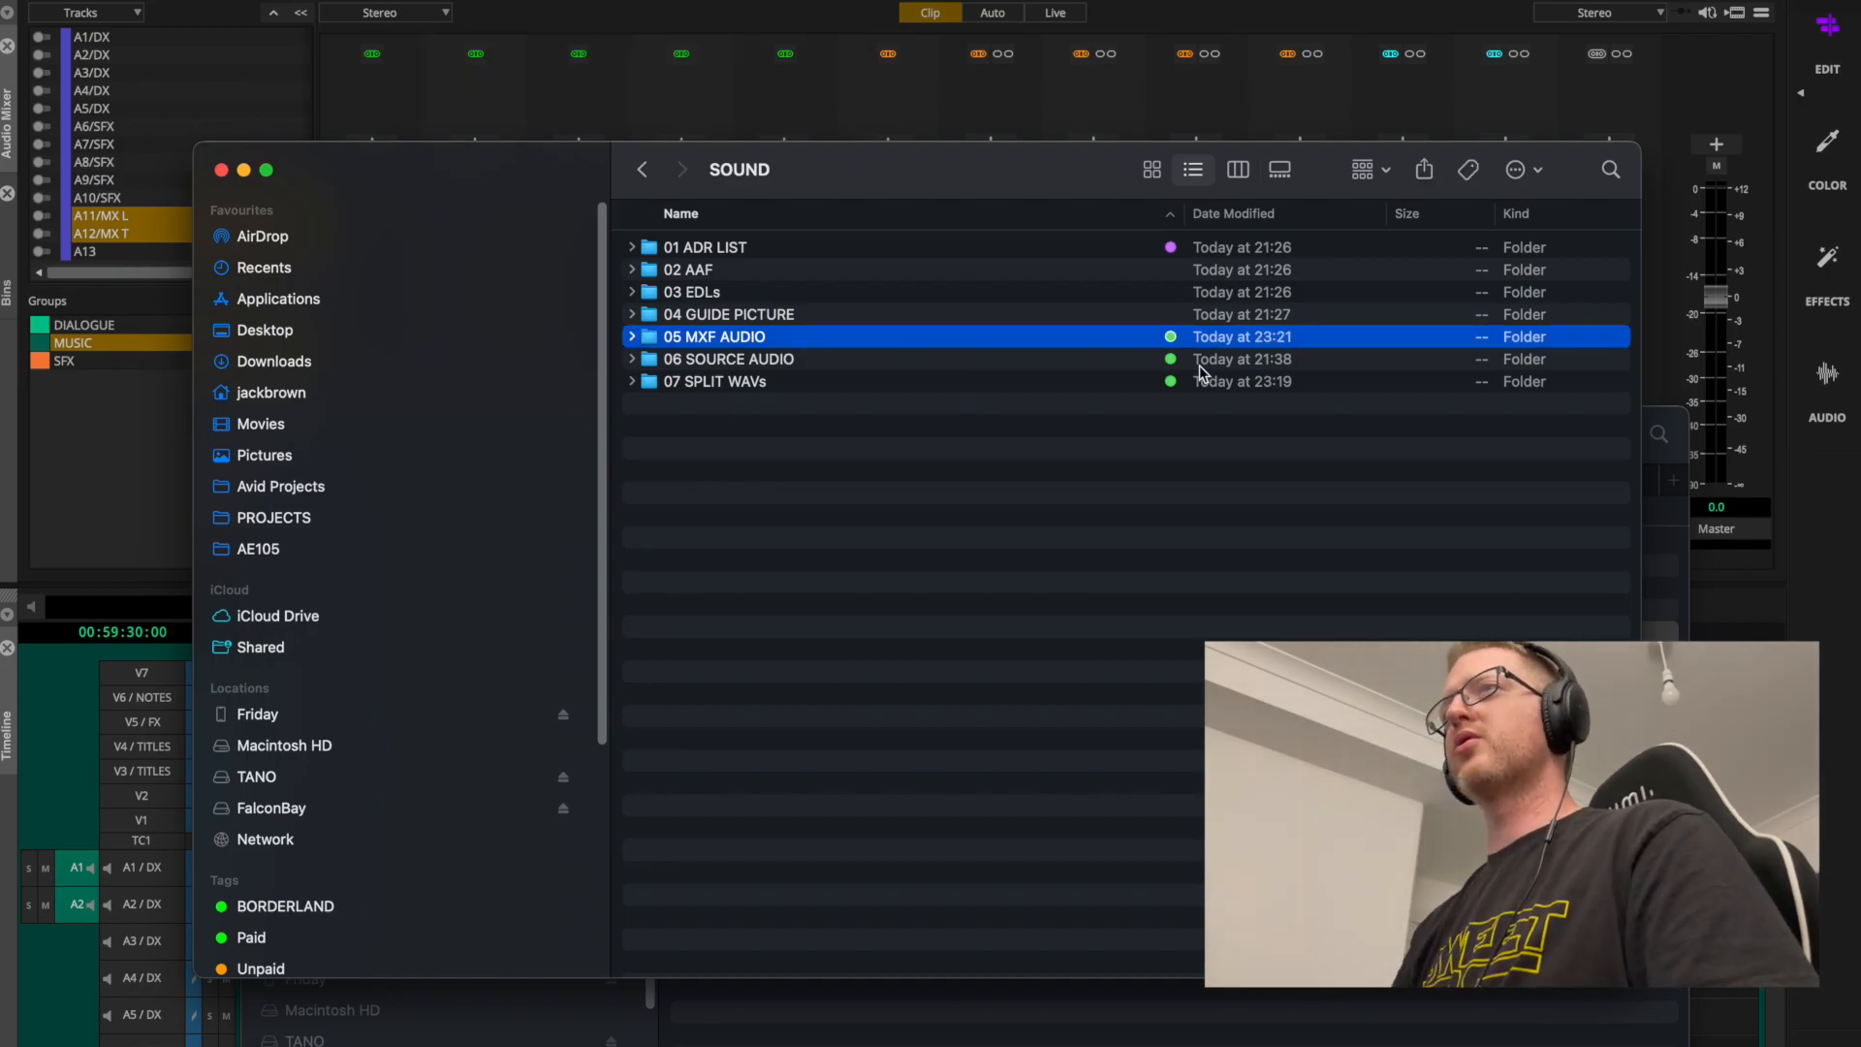
key(ctrl+Right)
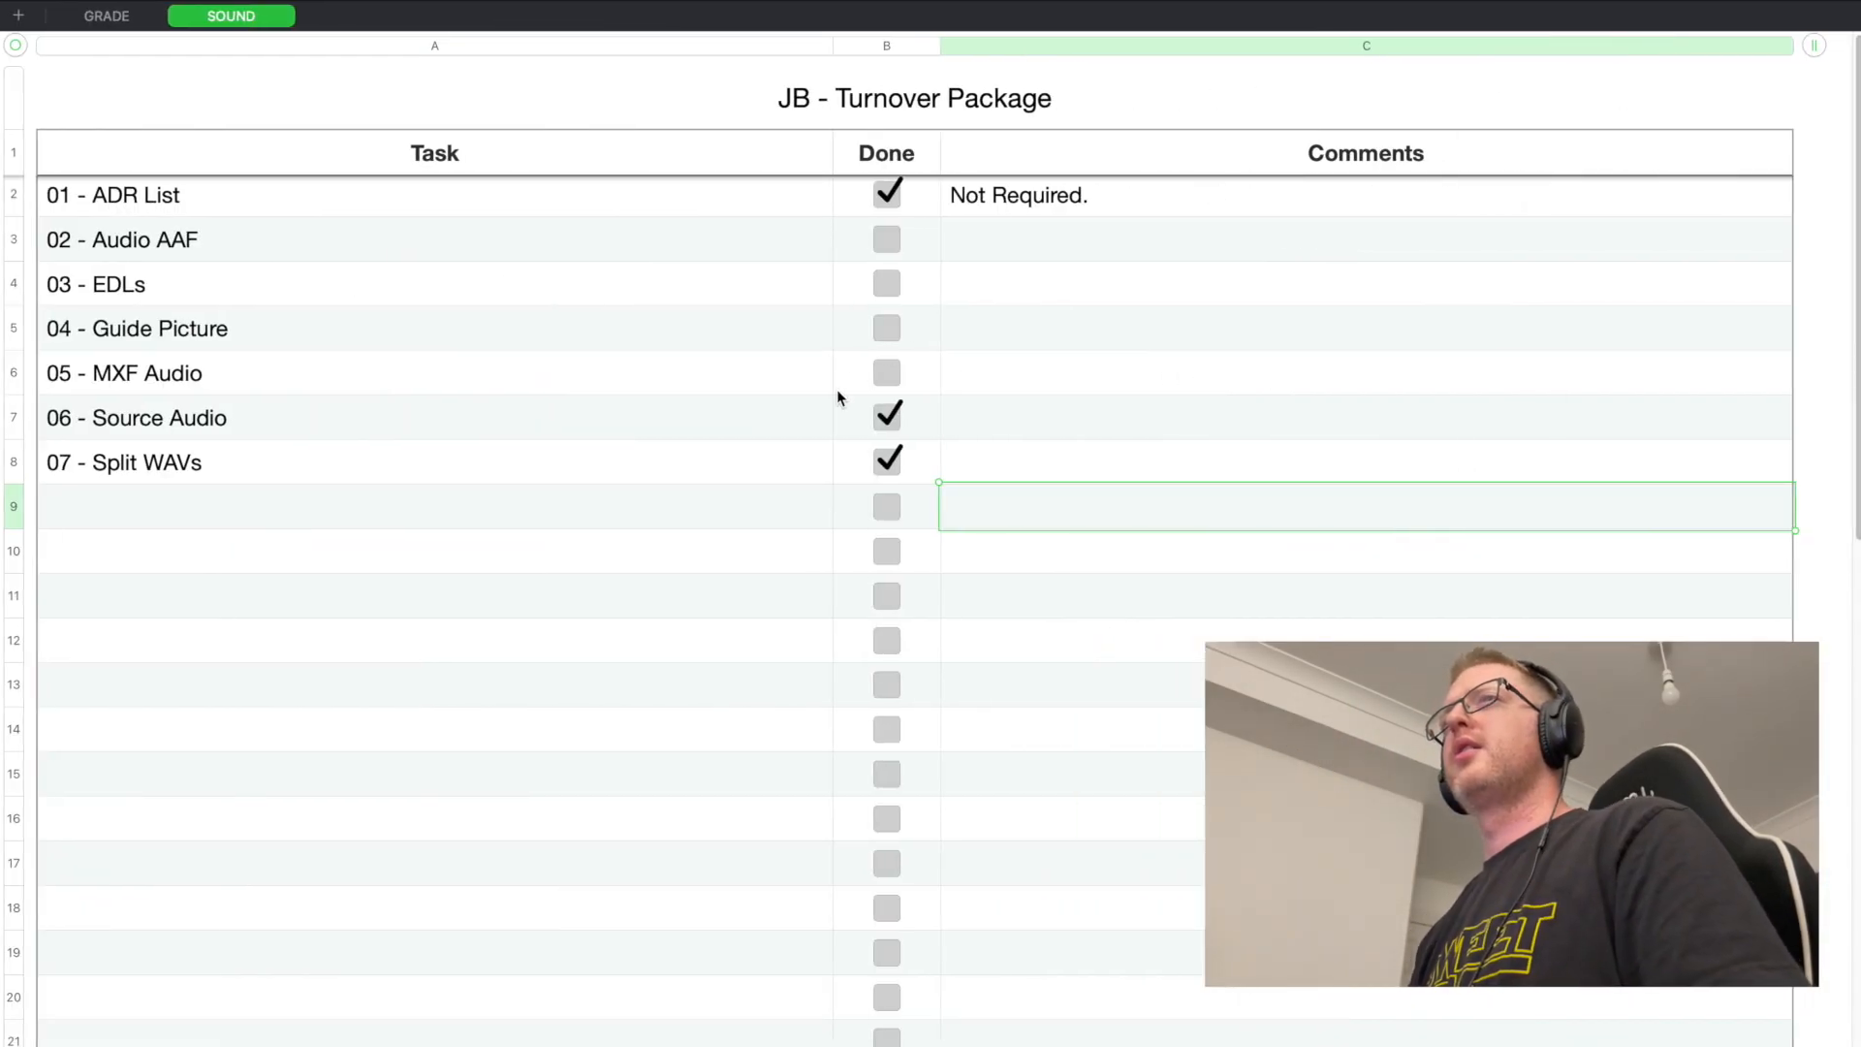
click(896, 379)
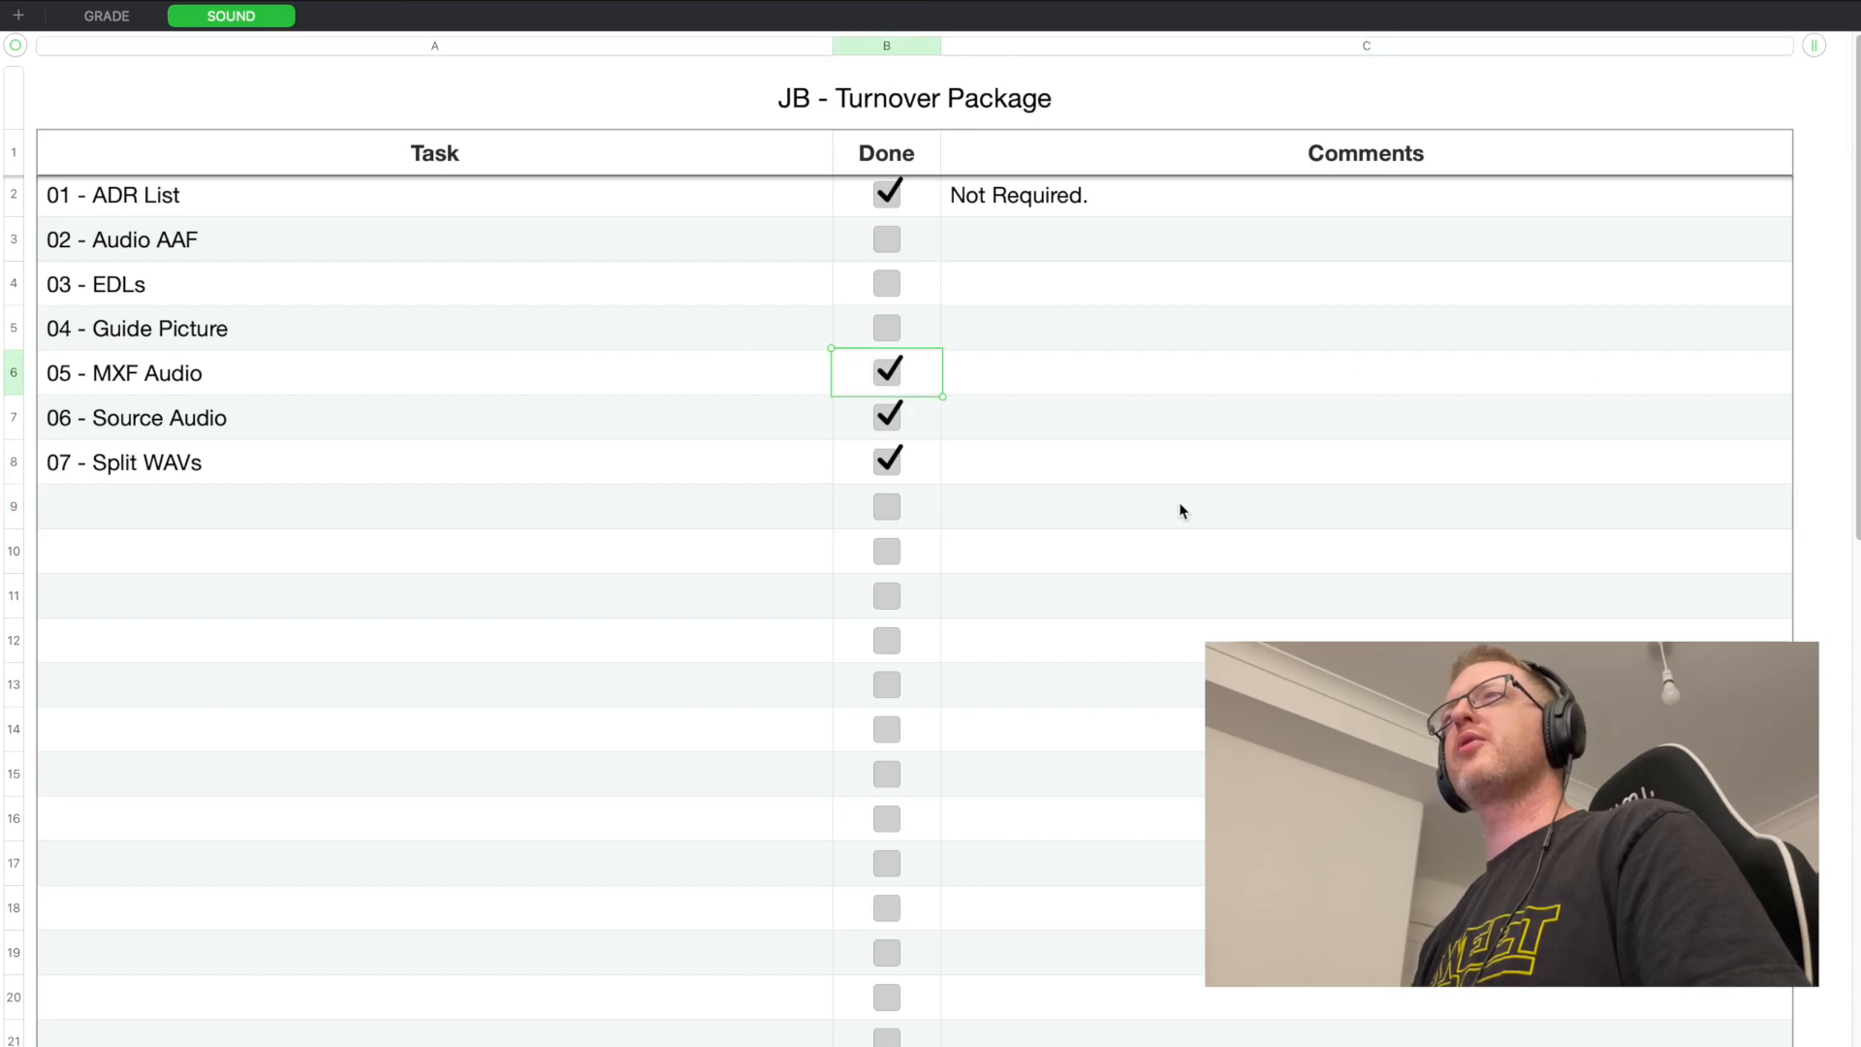
key(ctrl+Left)
click(1121, 515)
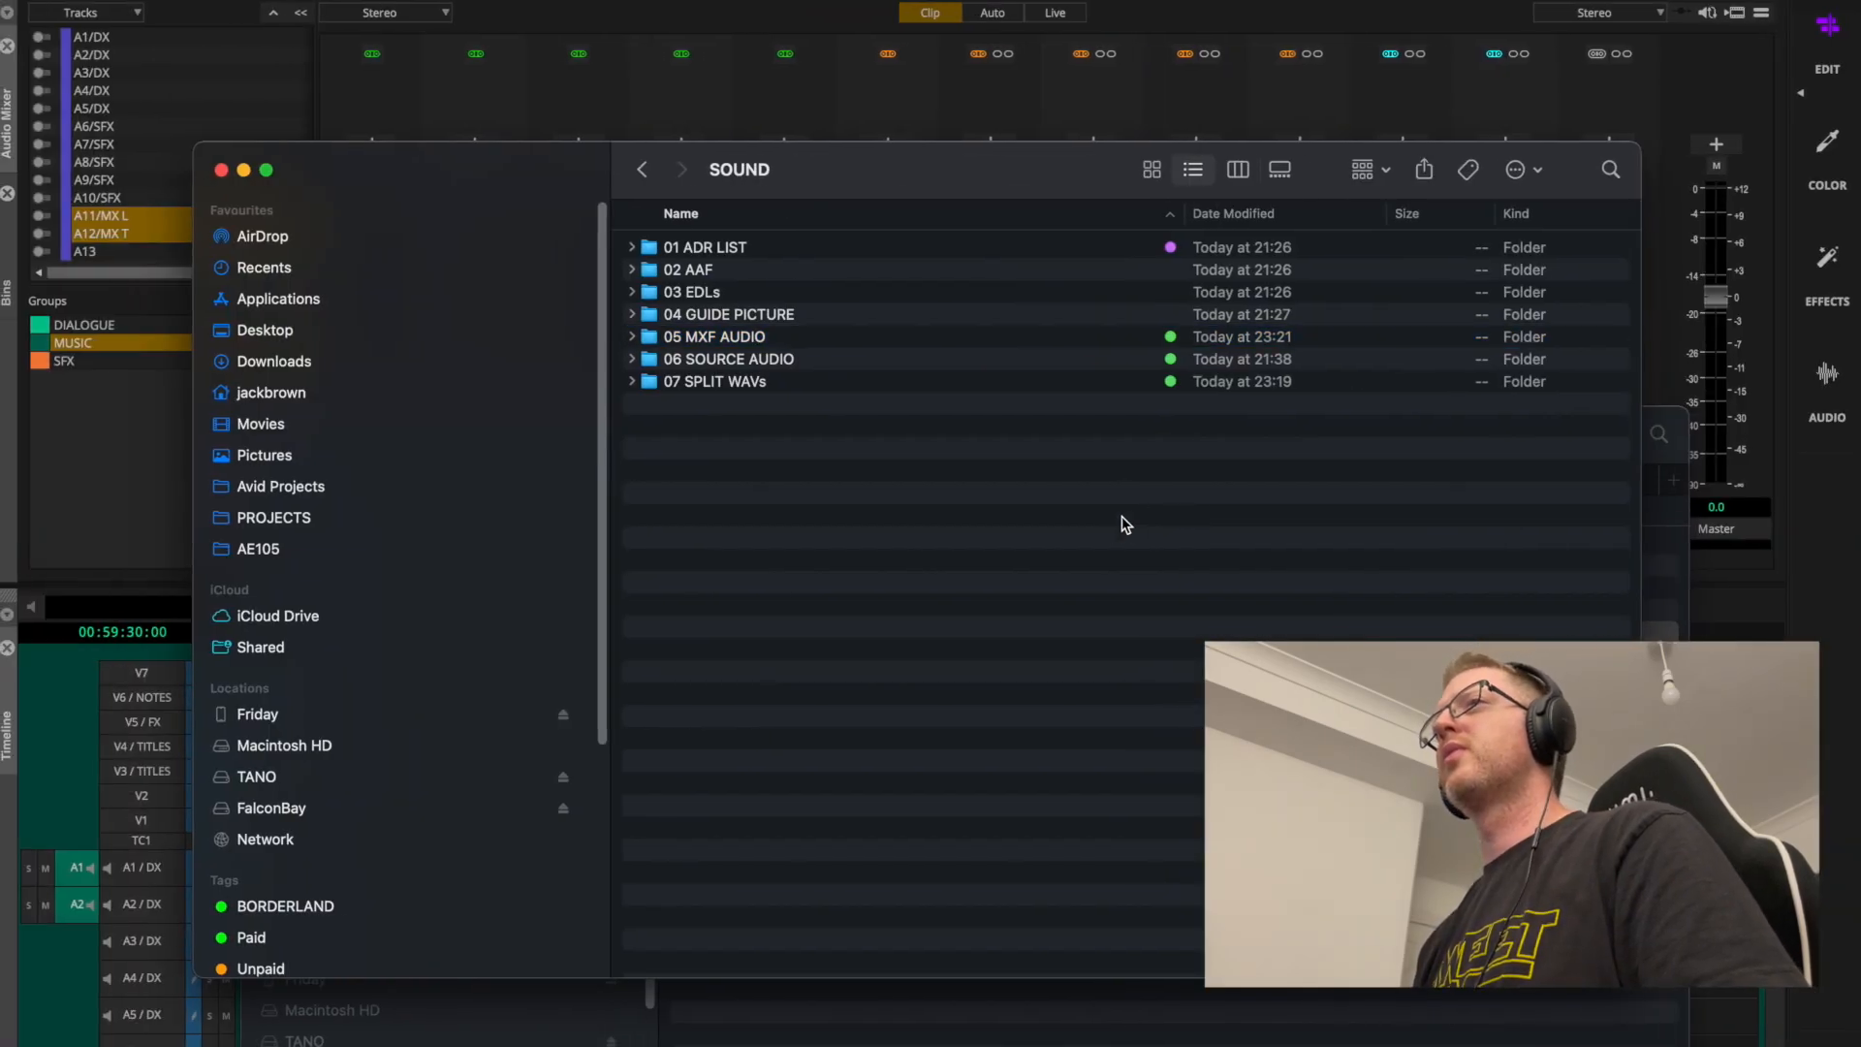
Back in Media Composer, load the TheTreasurer_LC_20221009_REF sequence into the timeline and mute the The Treasurer clip on V7.
click(881, 315)
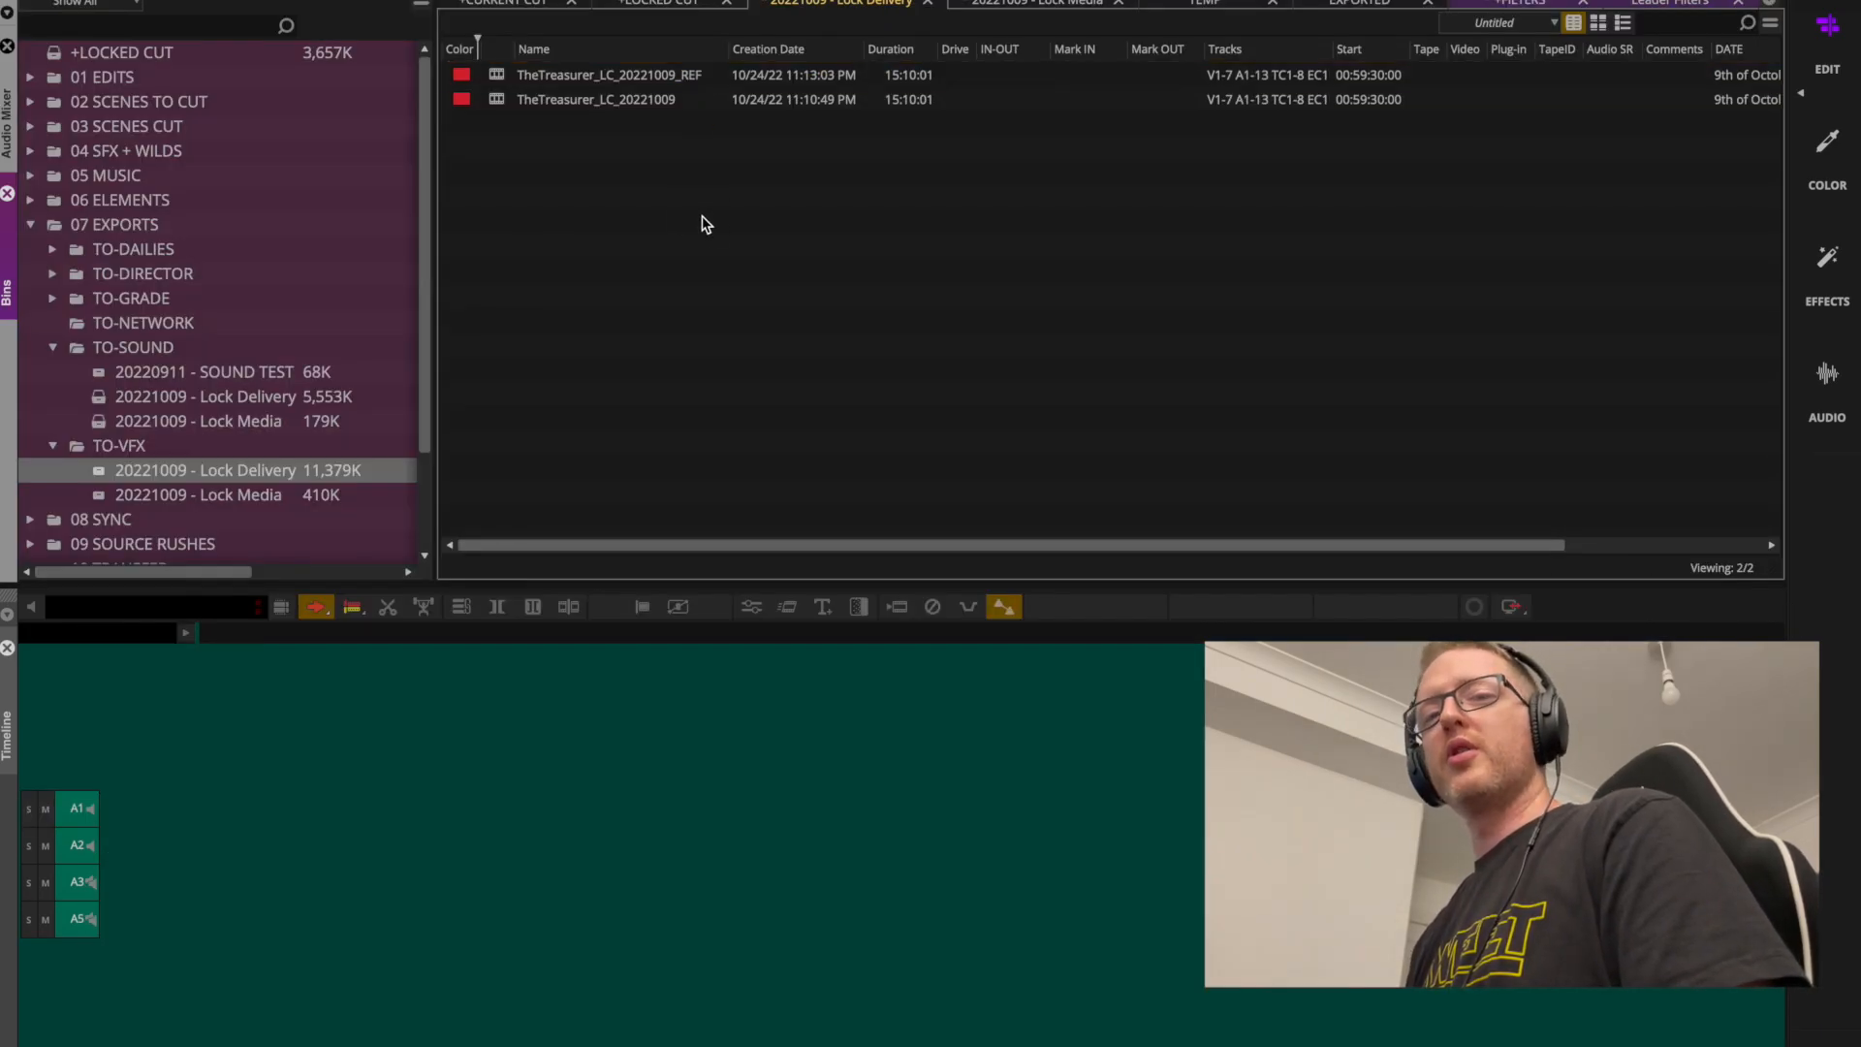
double_click(497, 74)
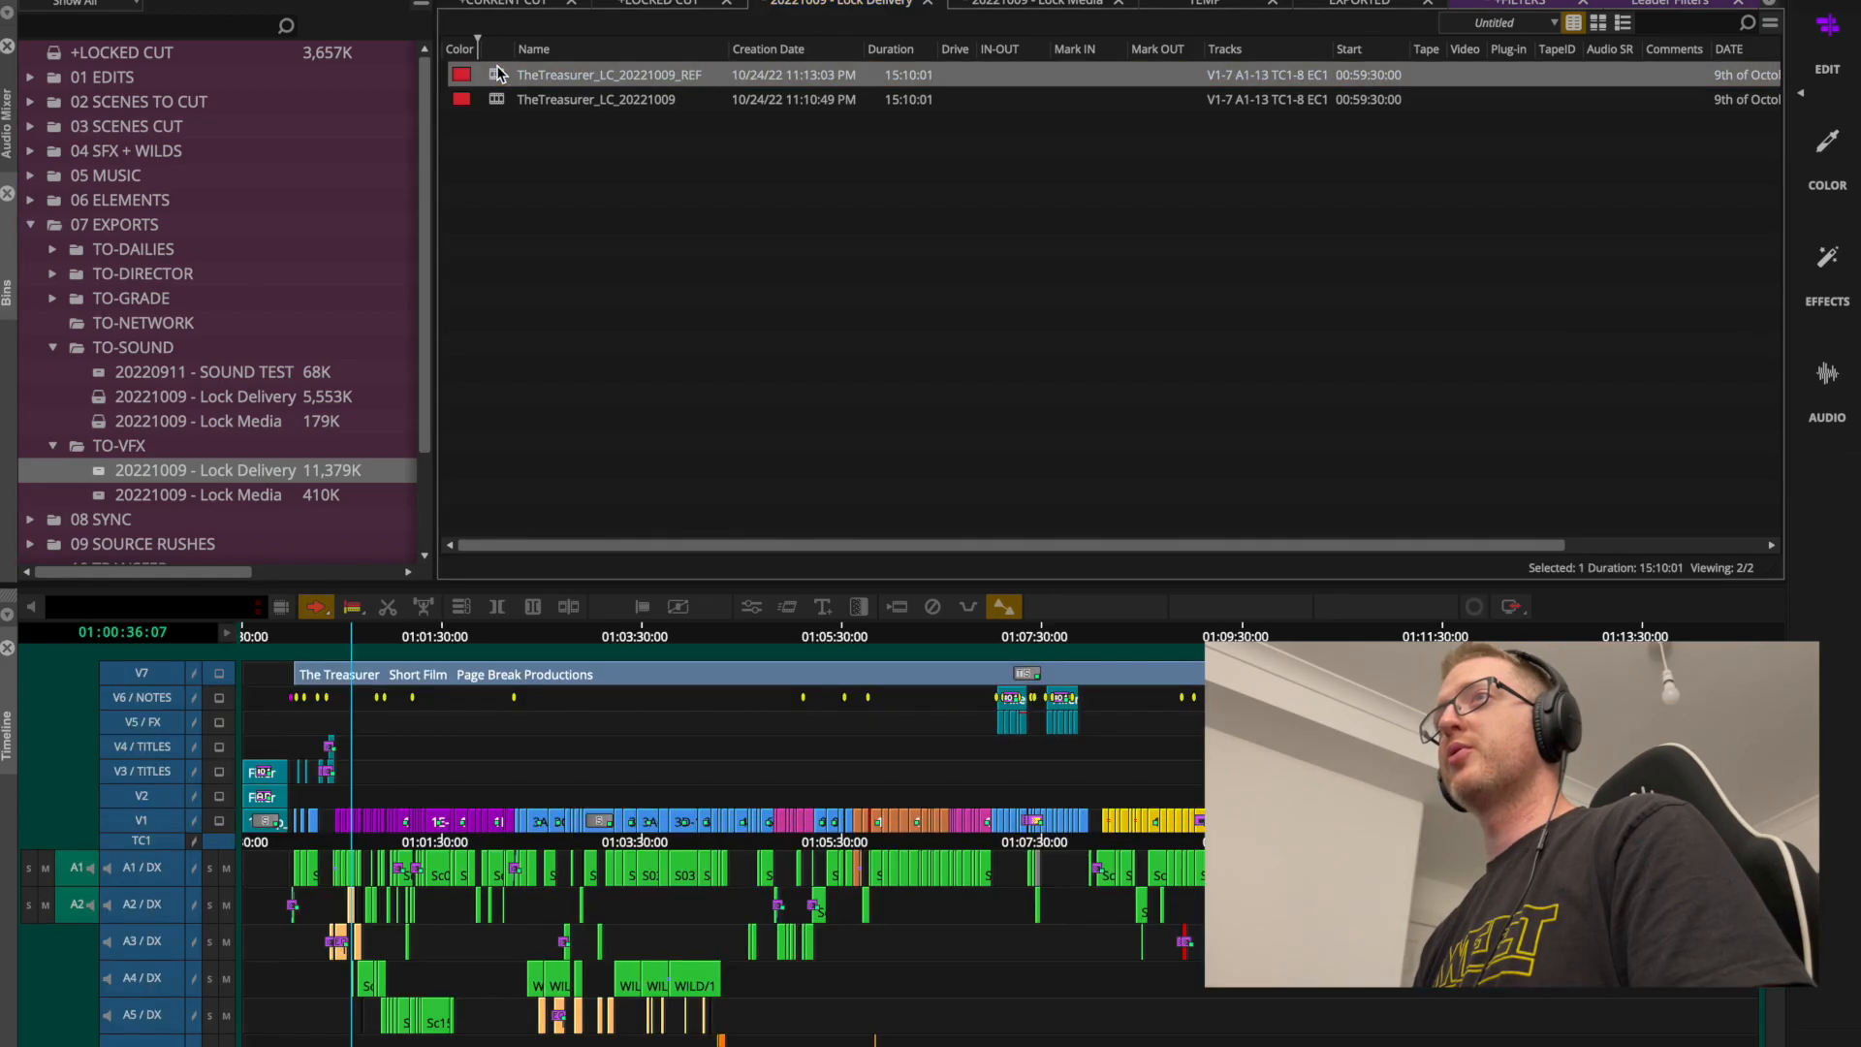
click(554, 654)
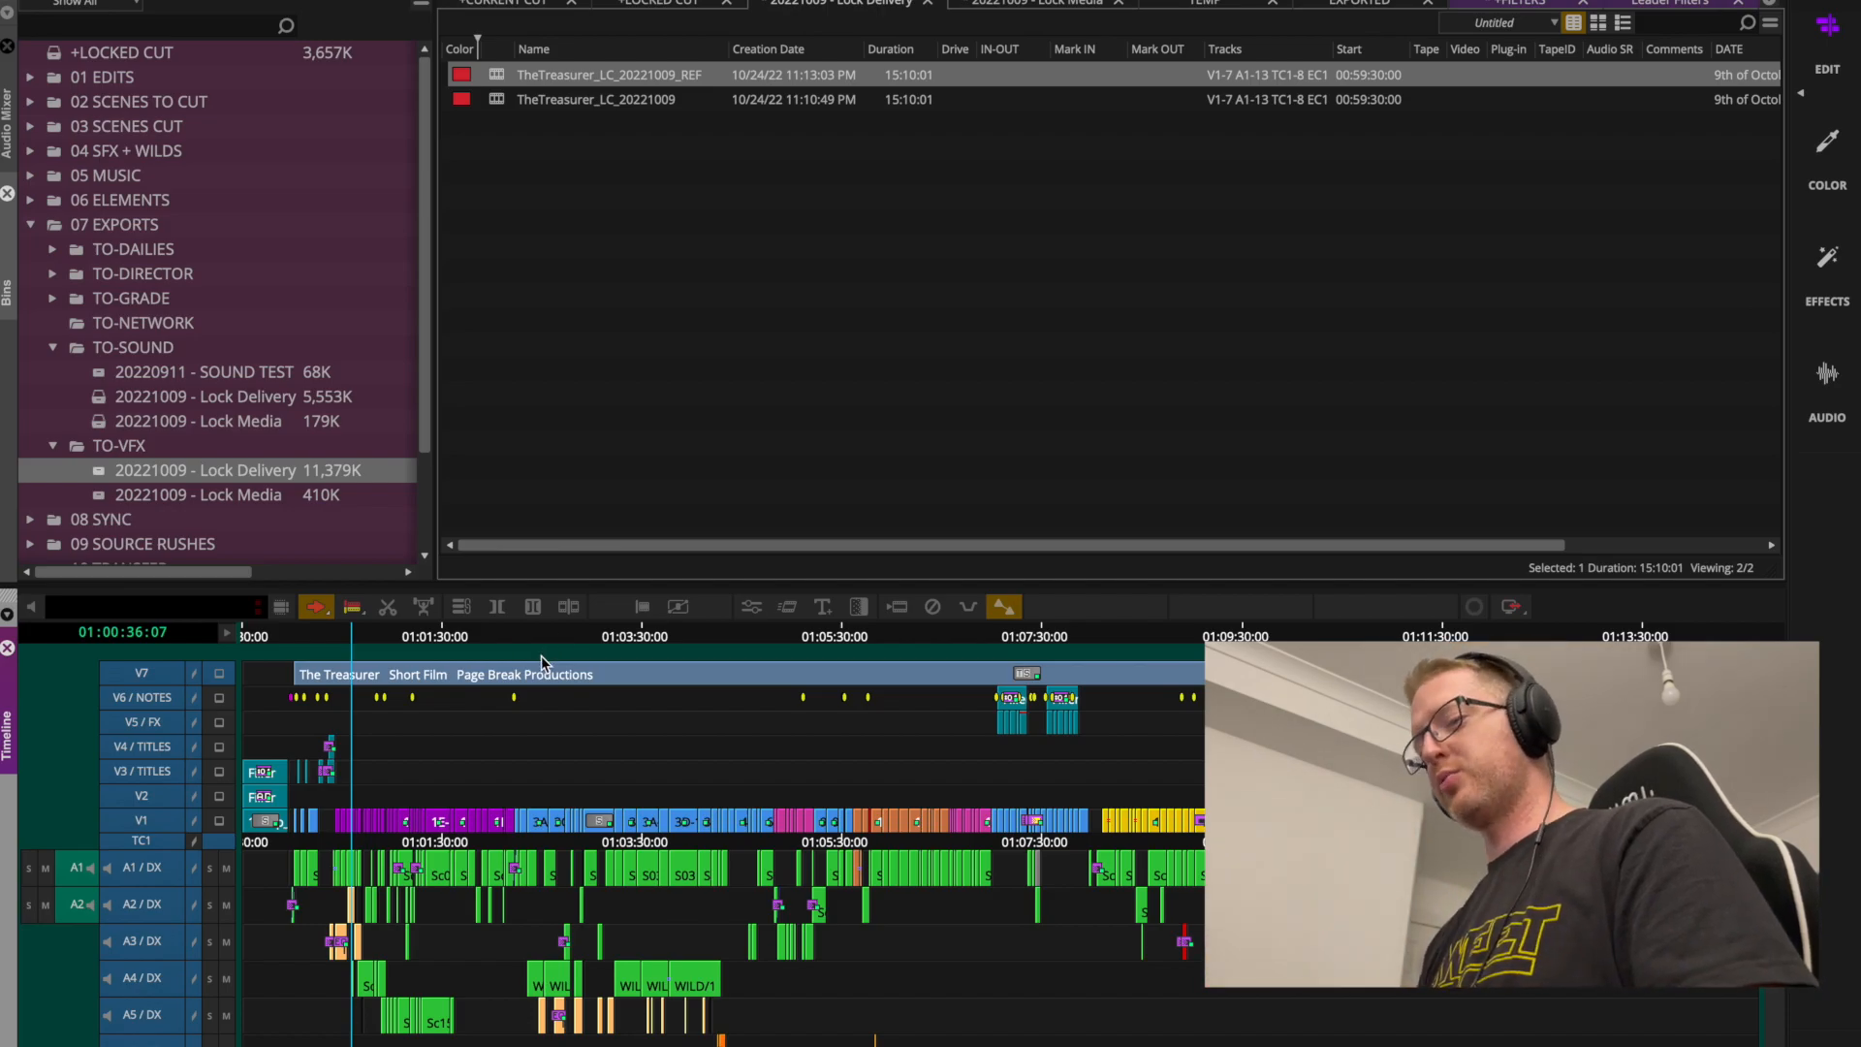
right_click(534, 675)
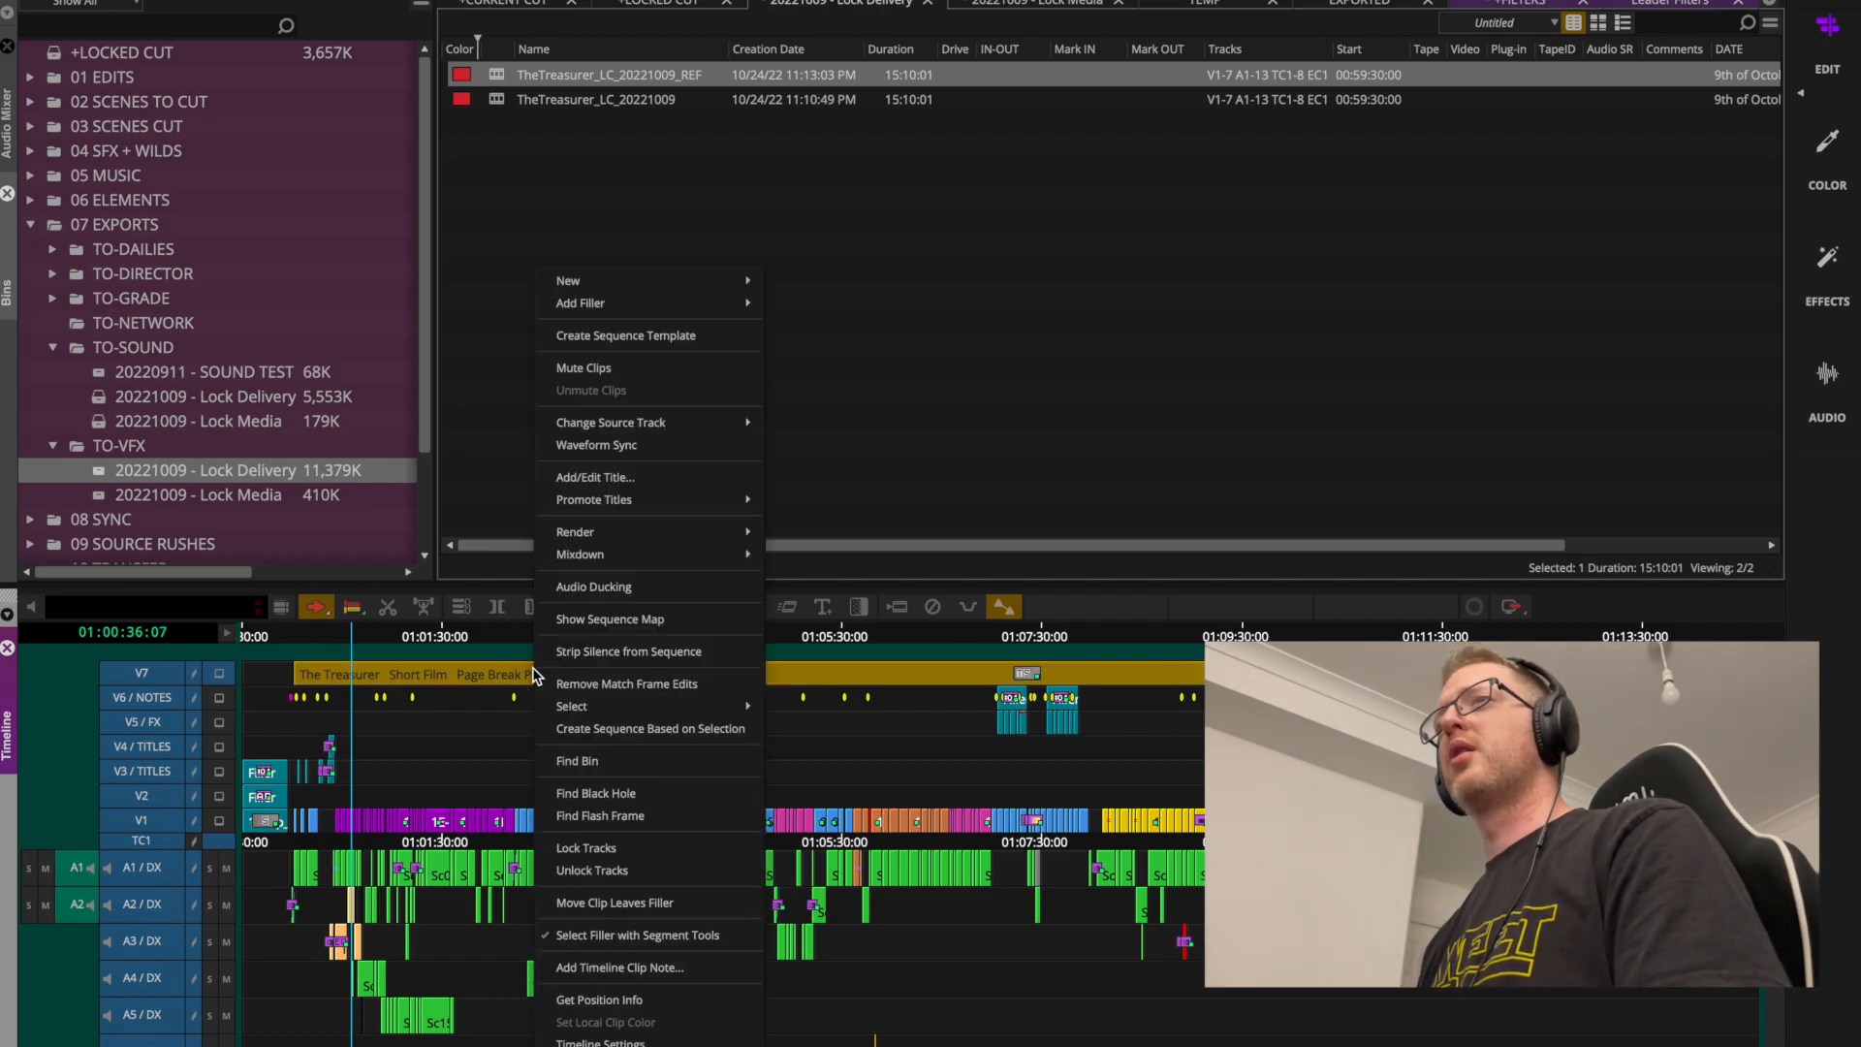
click(655, 370)
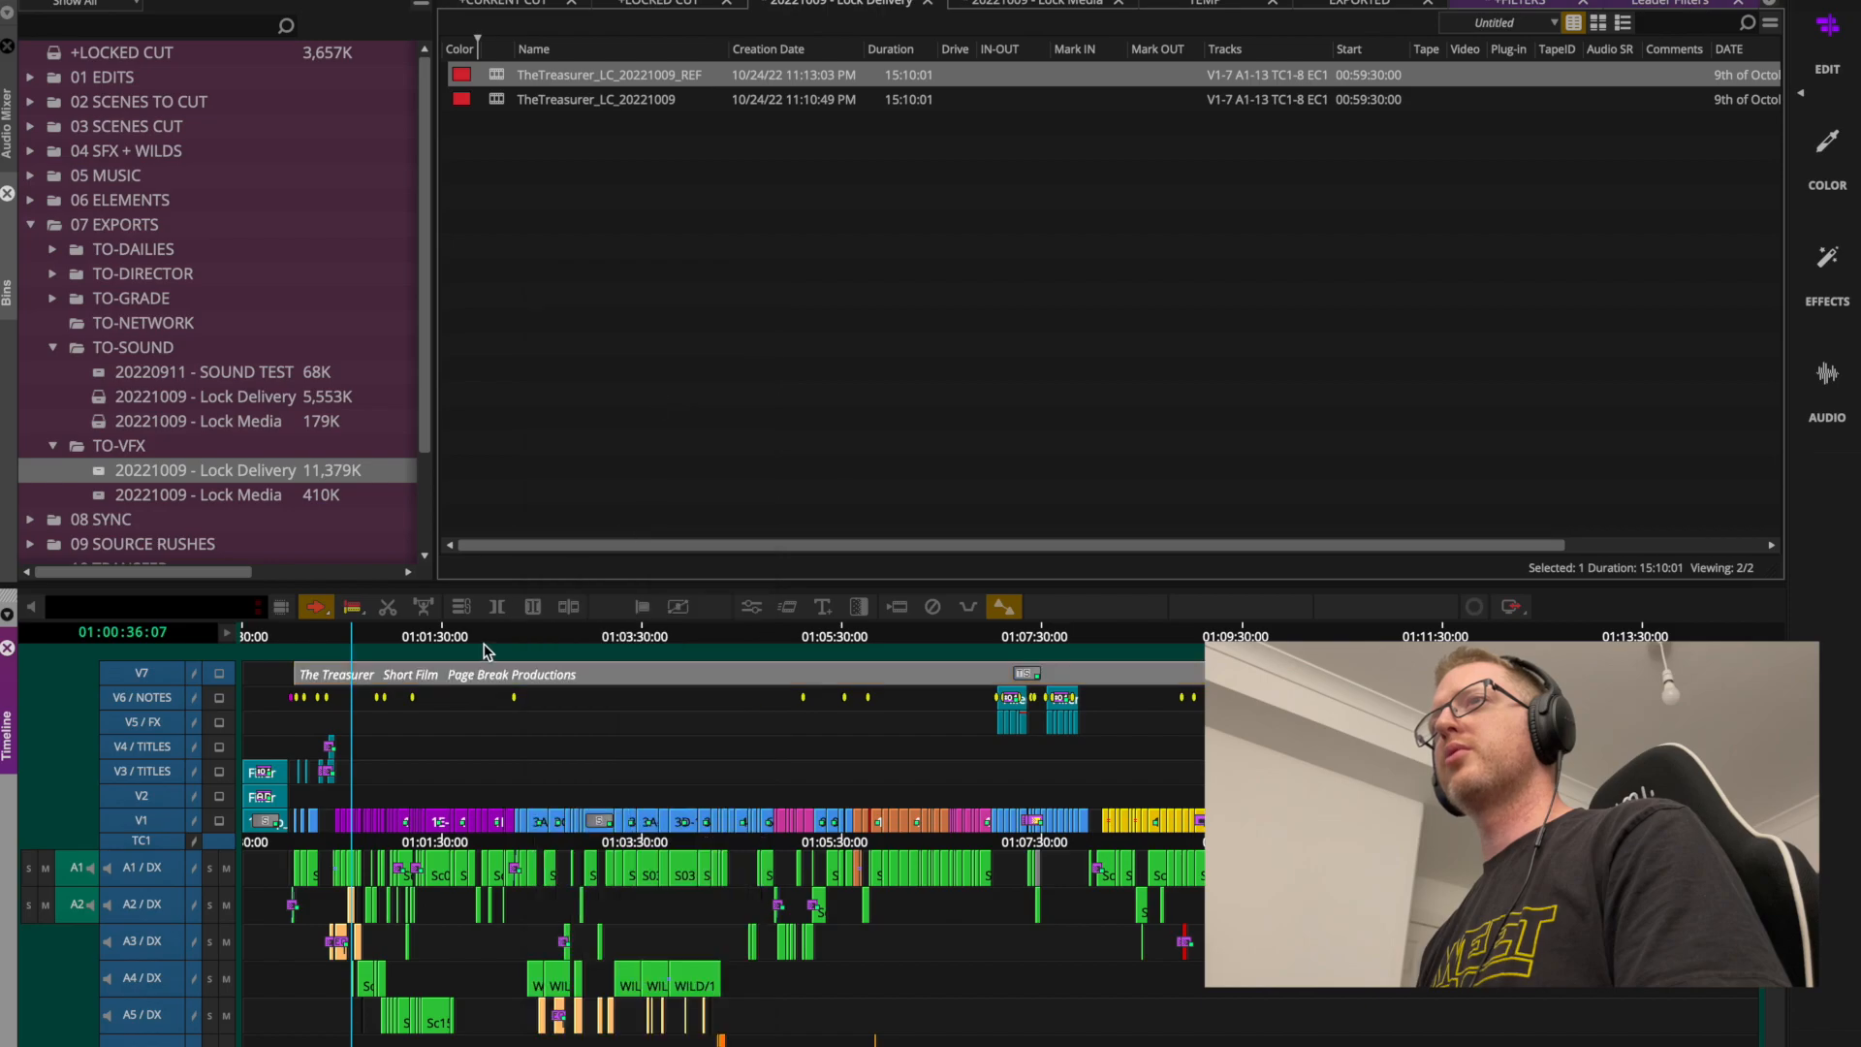
Apply the BITC and watermark effect from the +FILTERS bin to a new video track V8 and check the picture full screen.
key(ctrl+y)
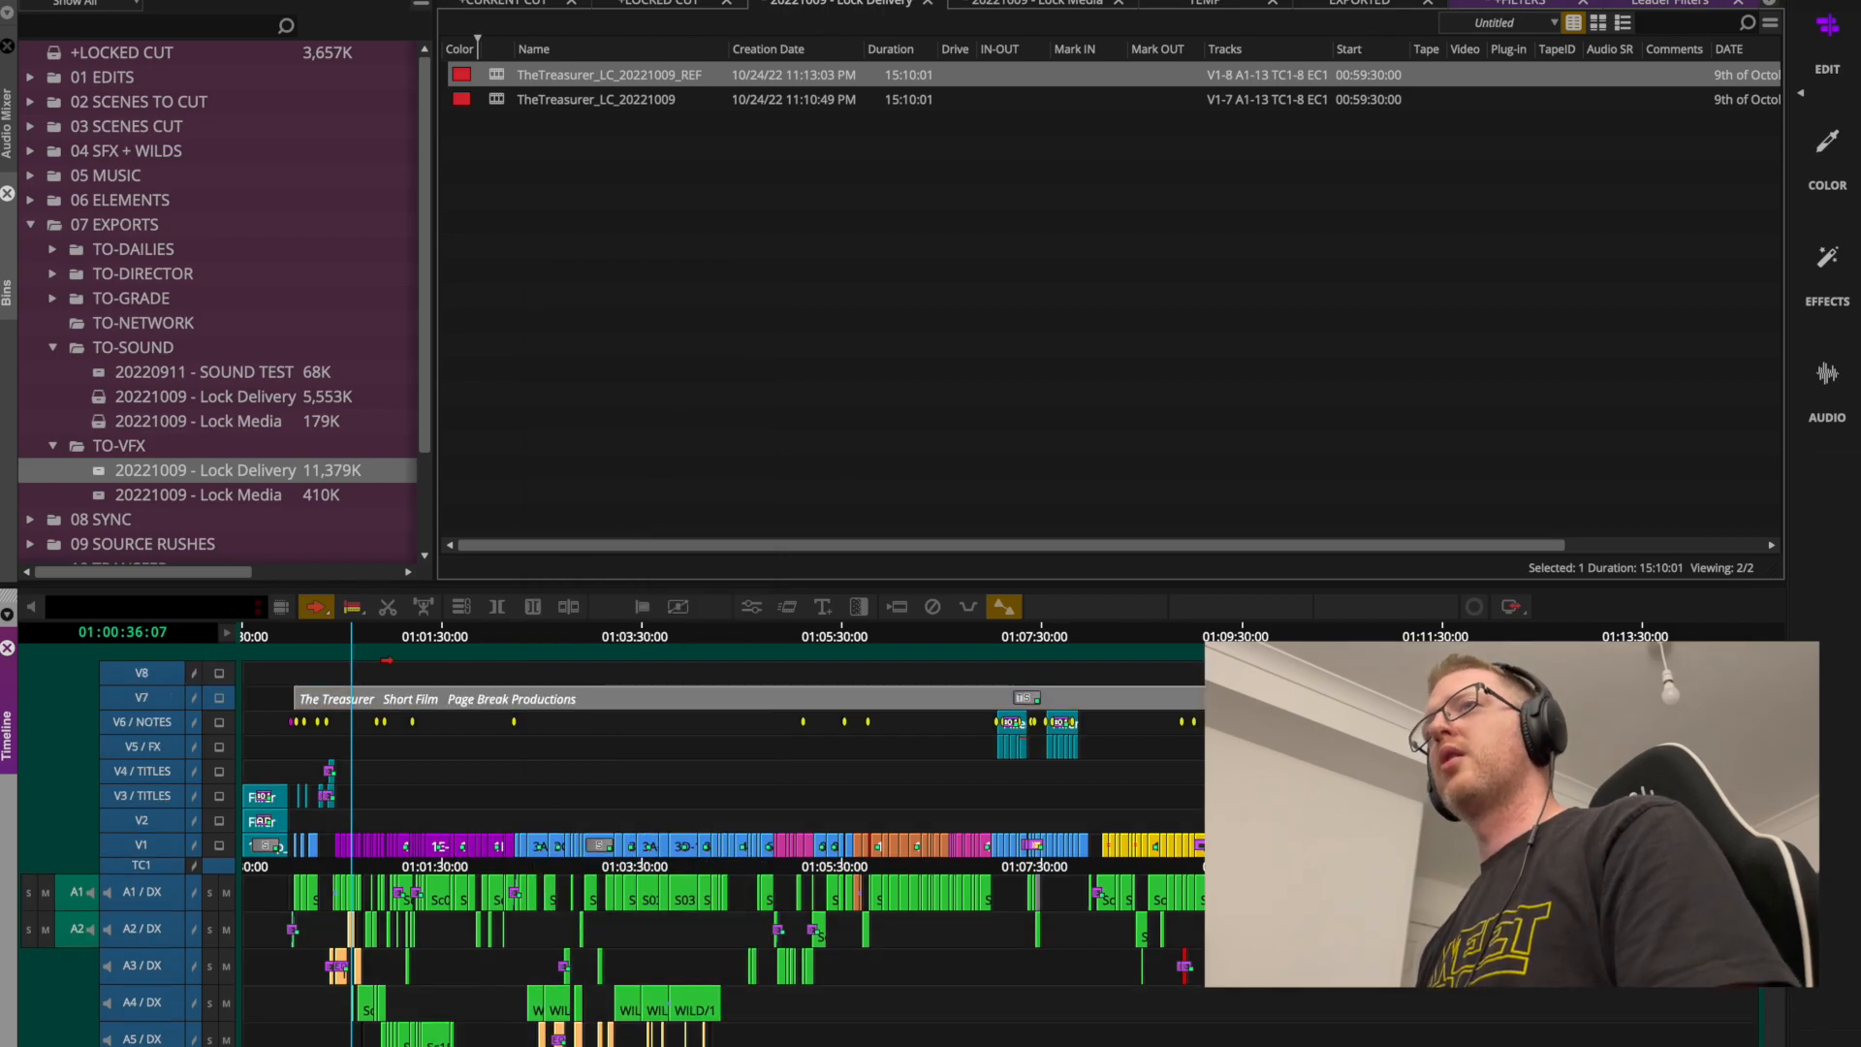
drag(276, 639, 205, 641)
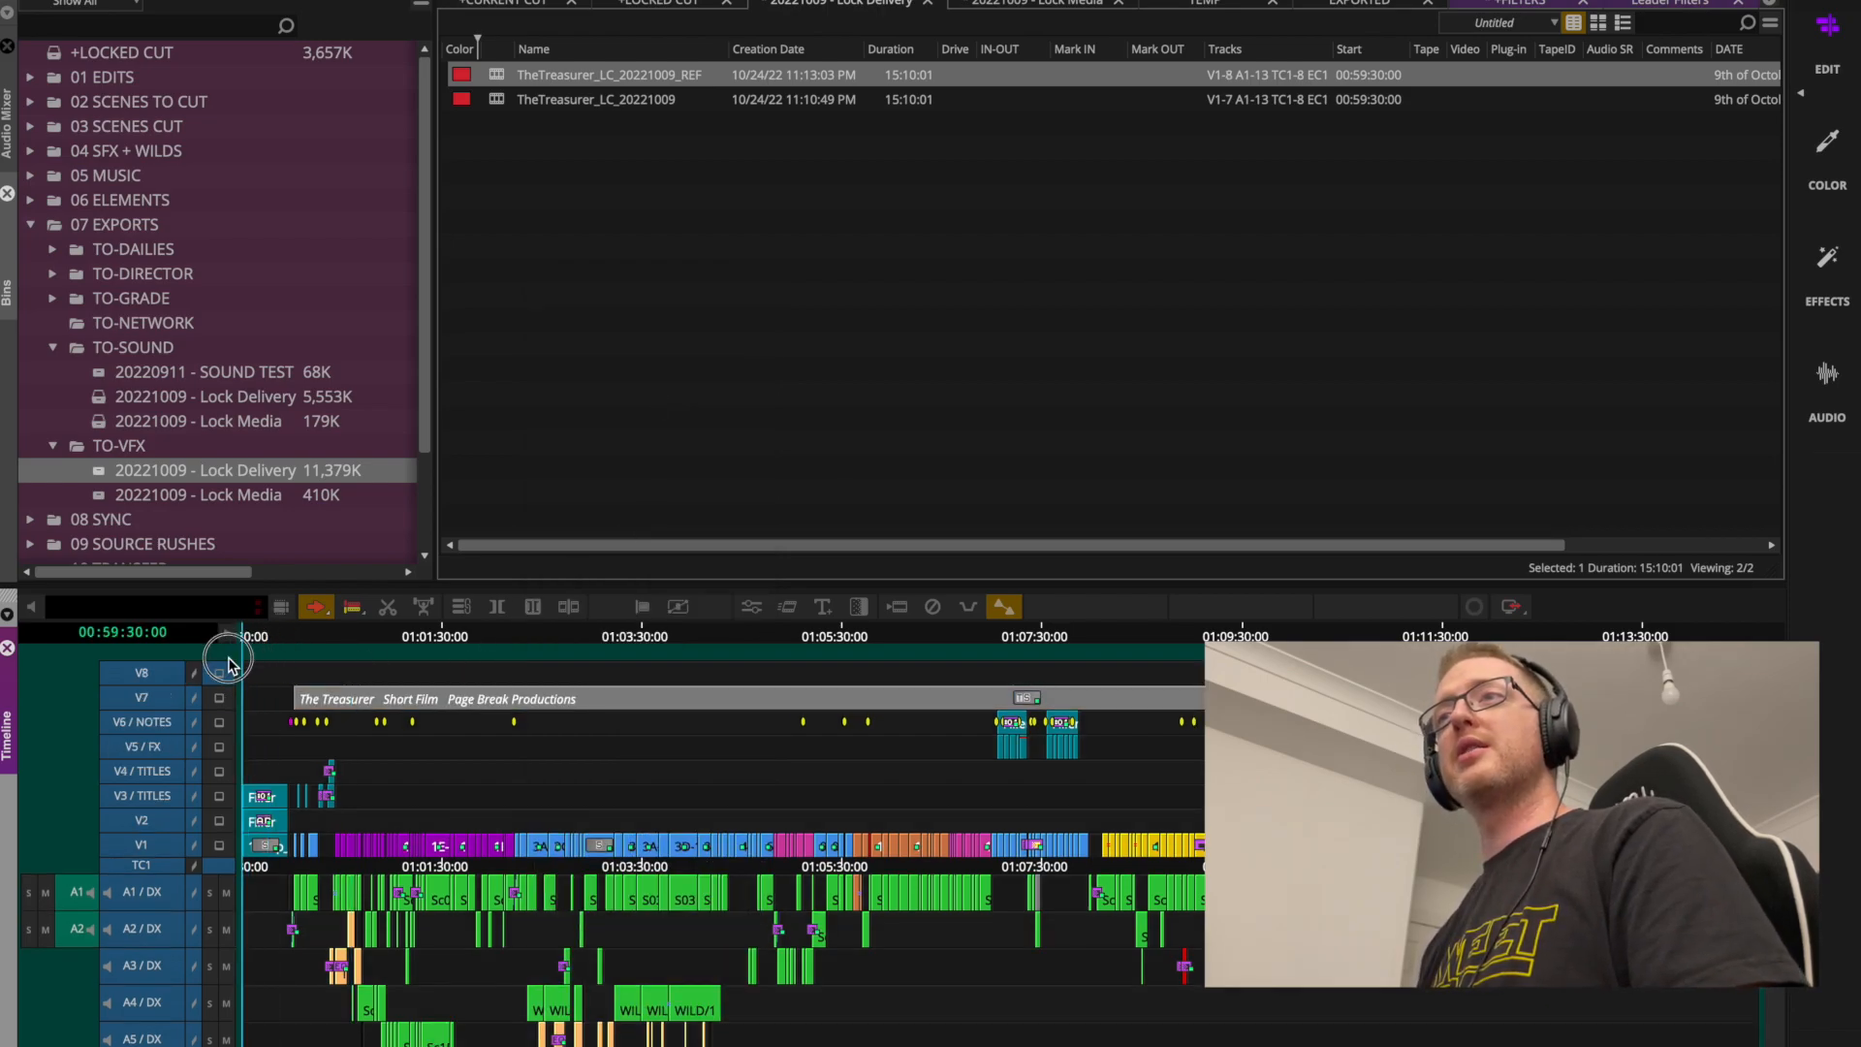
click(1521, 4)
drag(502, 80, 206, 647)
click(273, 648)
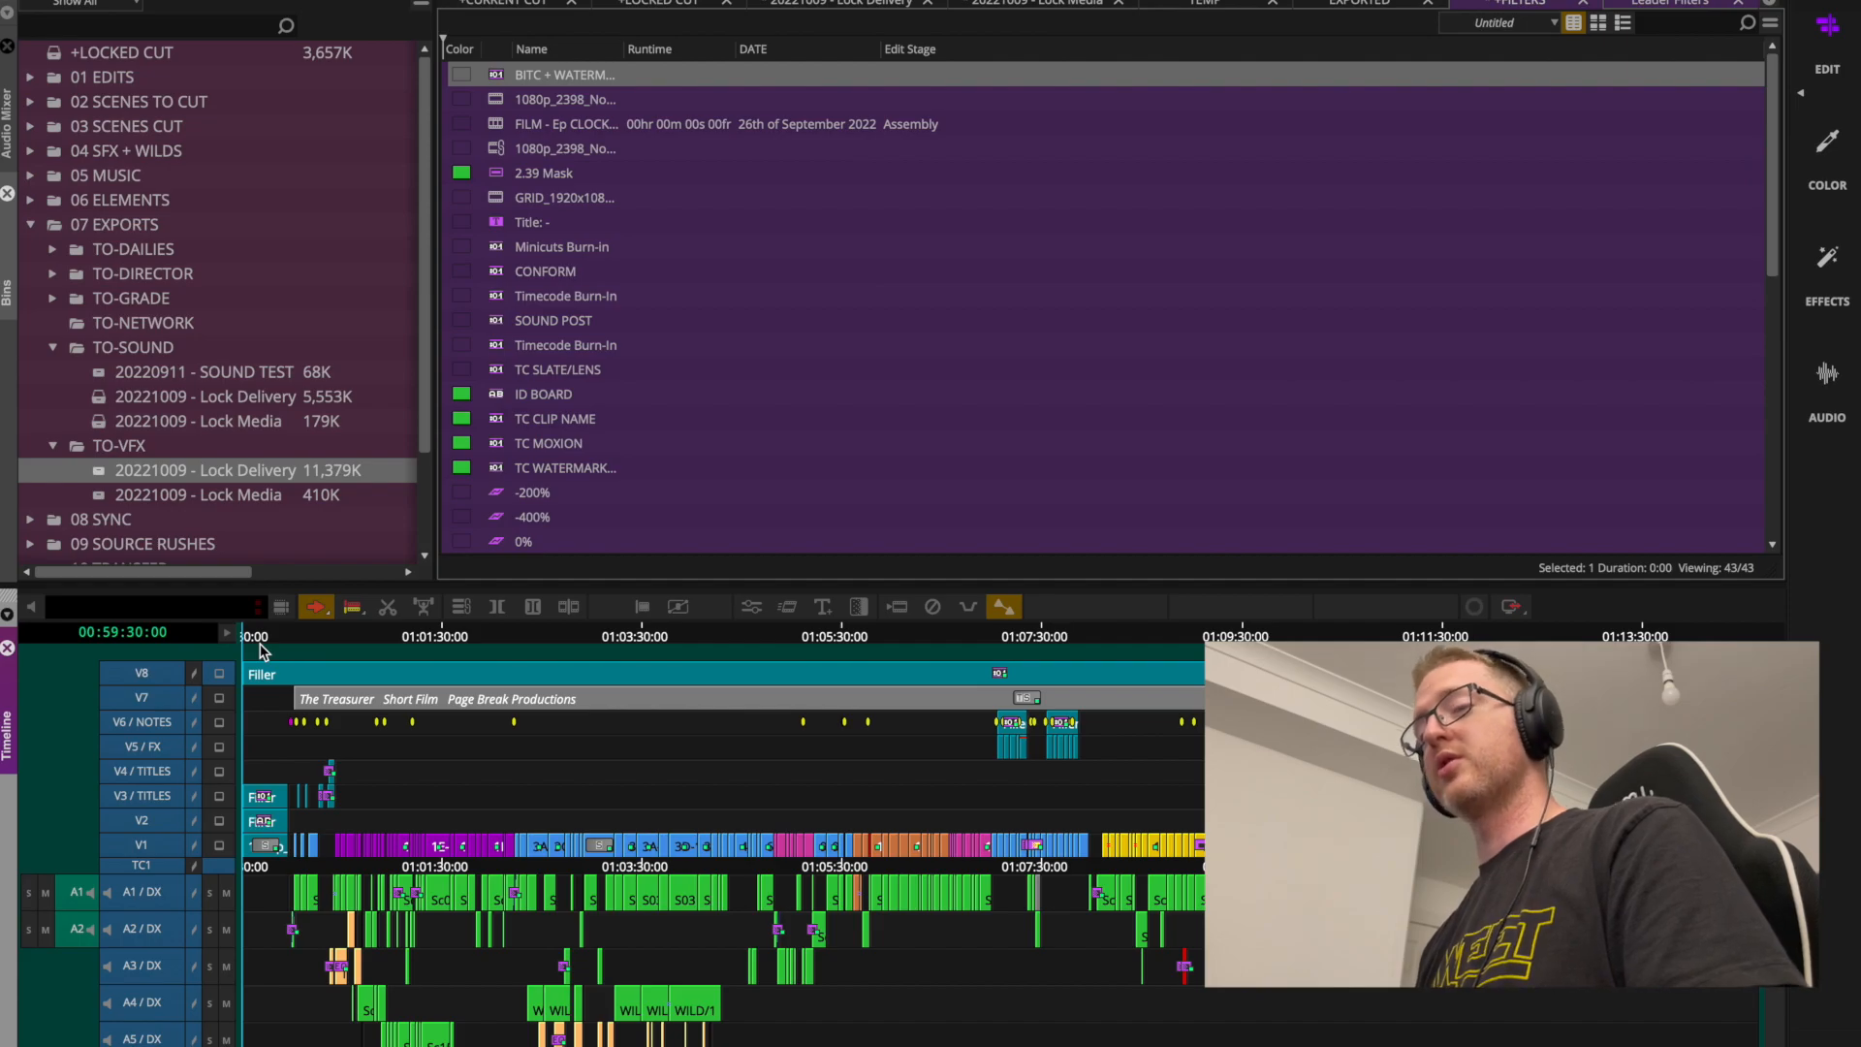
key(super+F3)
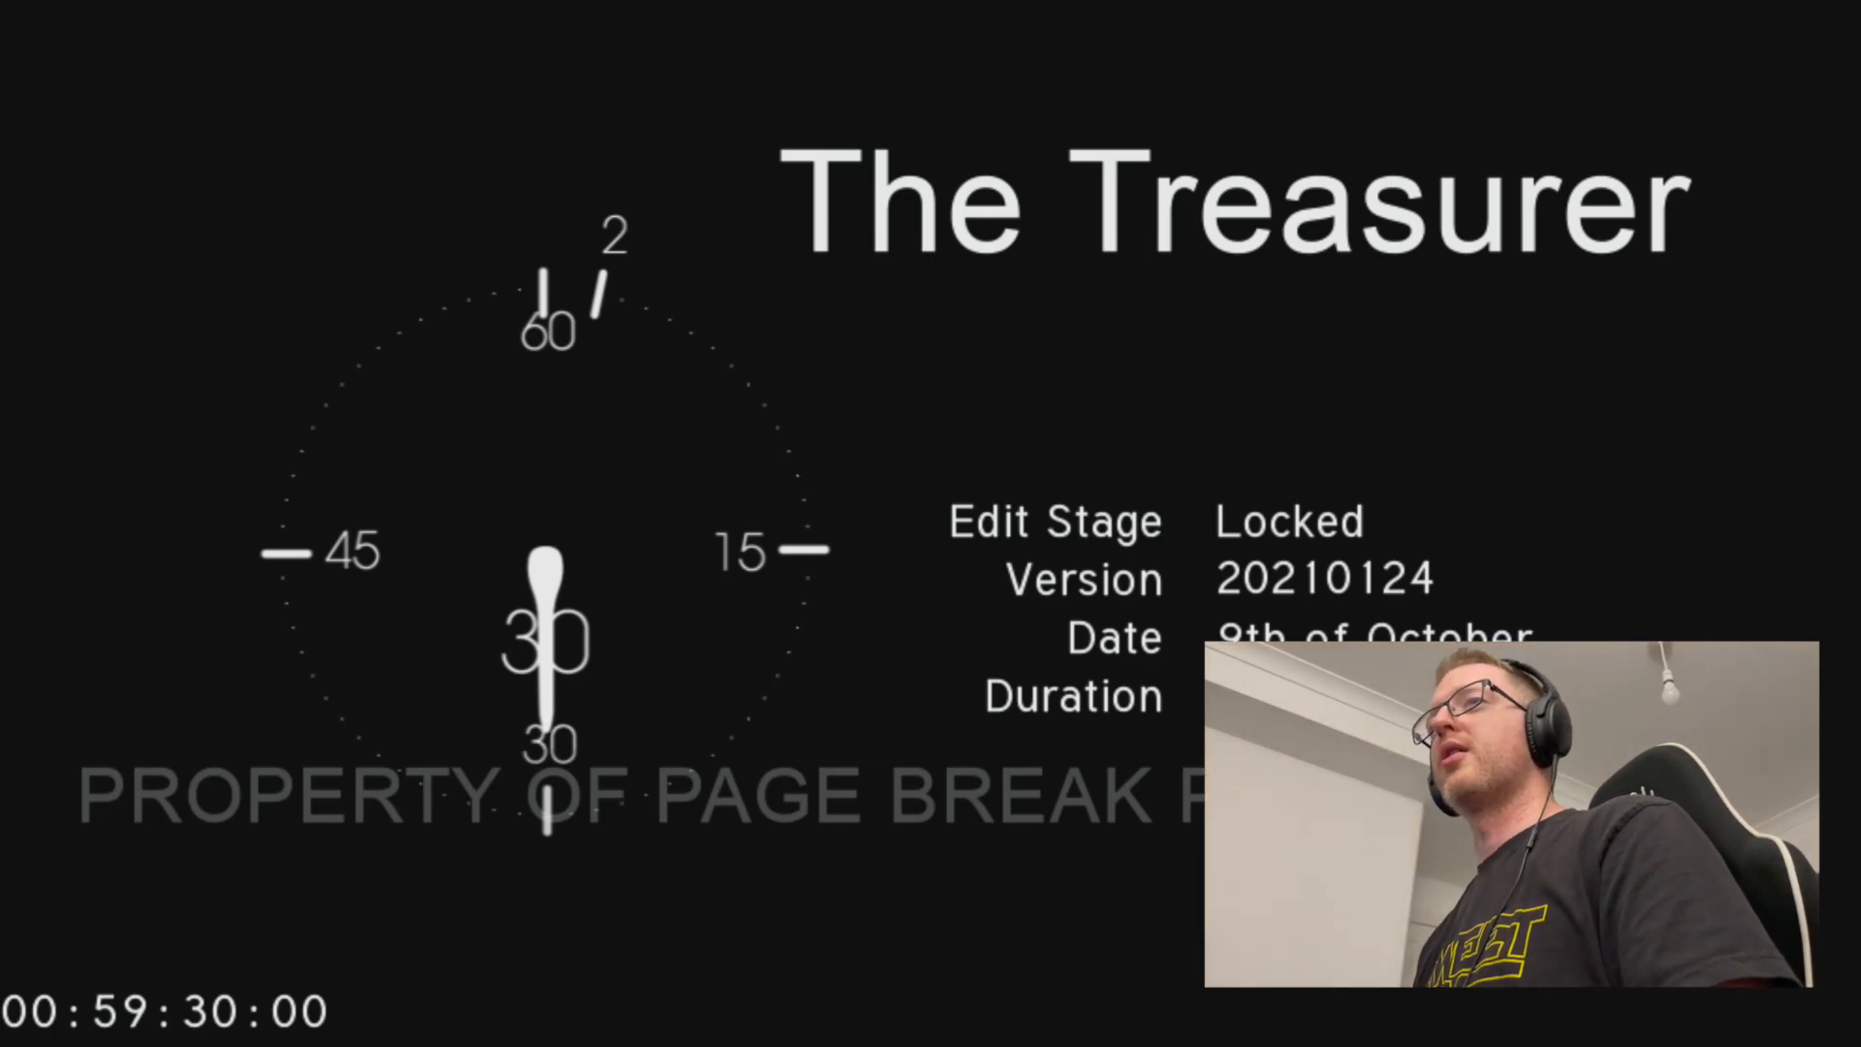
key(Escape)
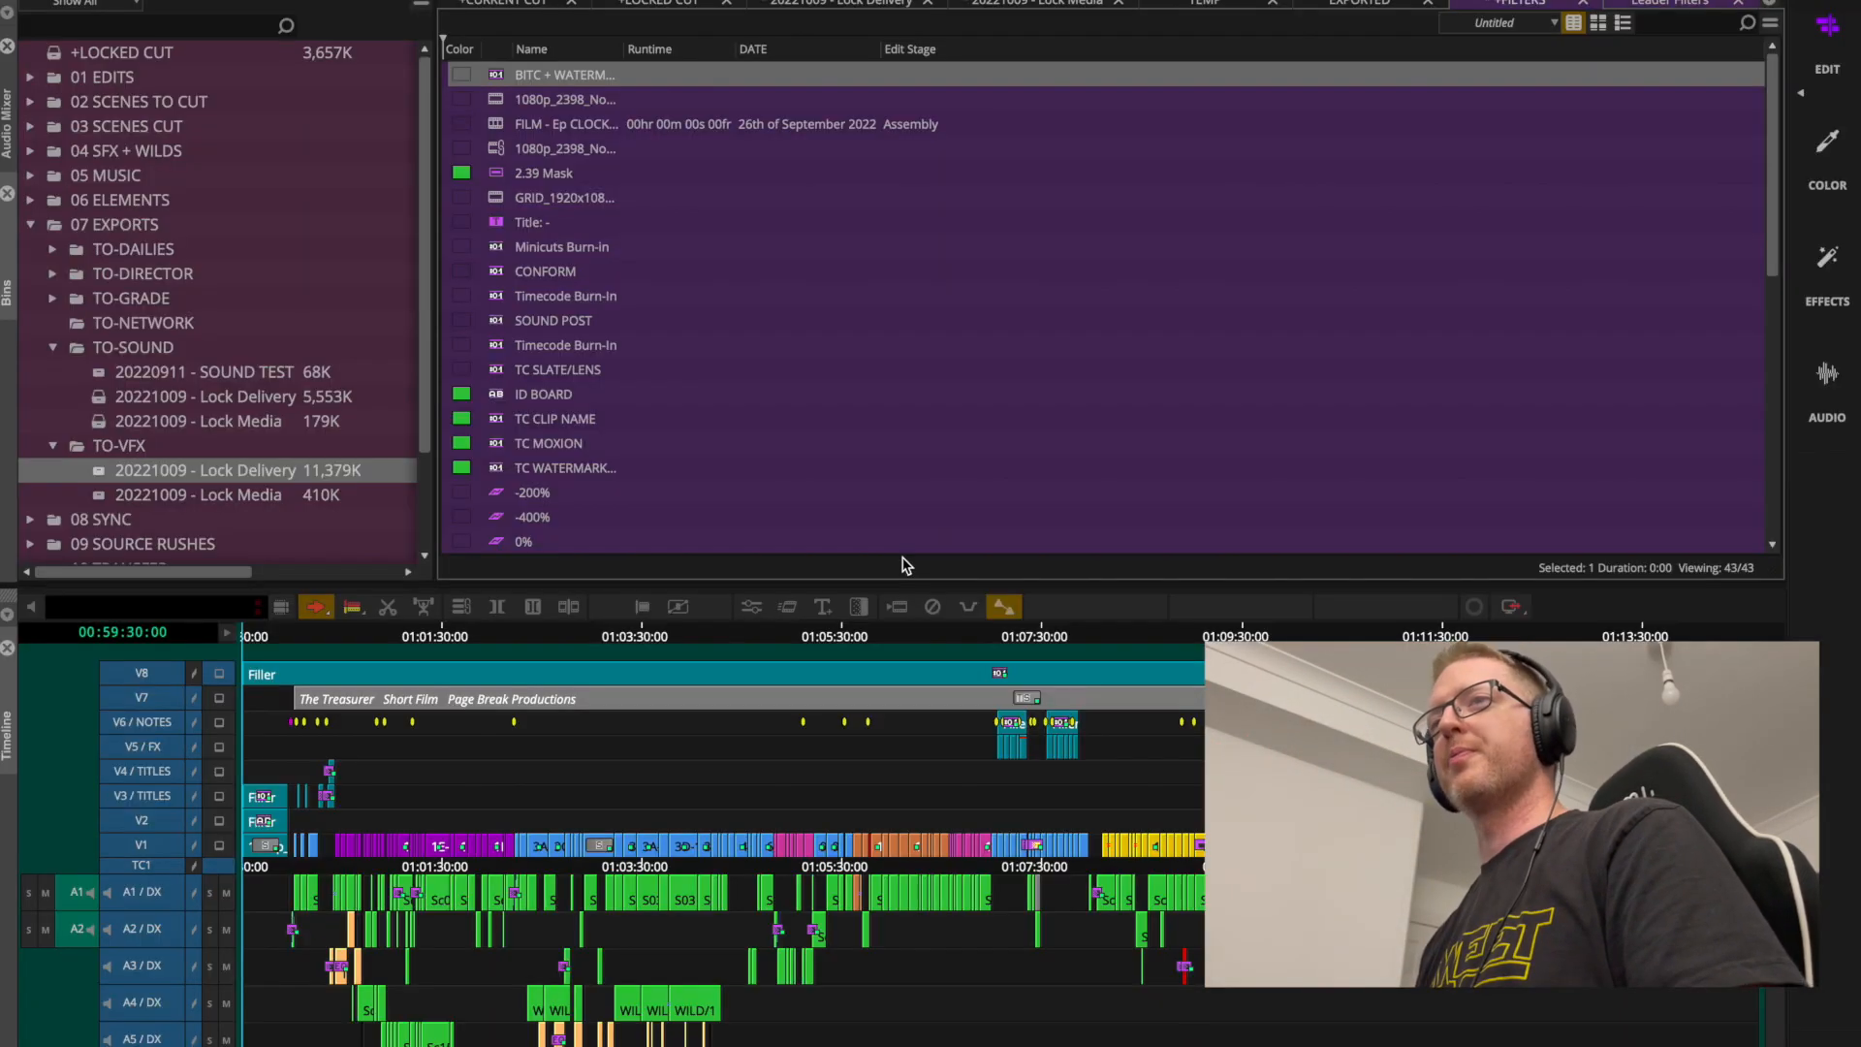
Leave only the SFX and music tracks A6 to A12 enabled among the sequence's audio tracks.
scroll(161, 1013, down, 5)
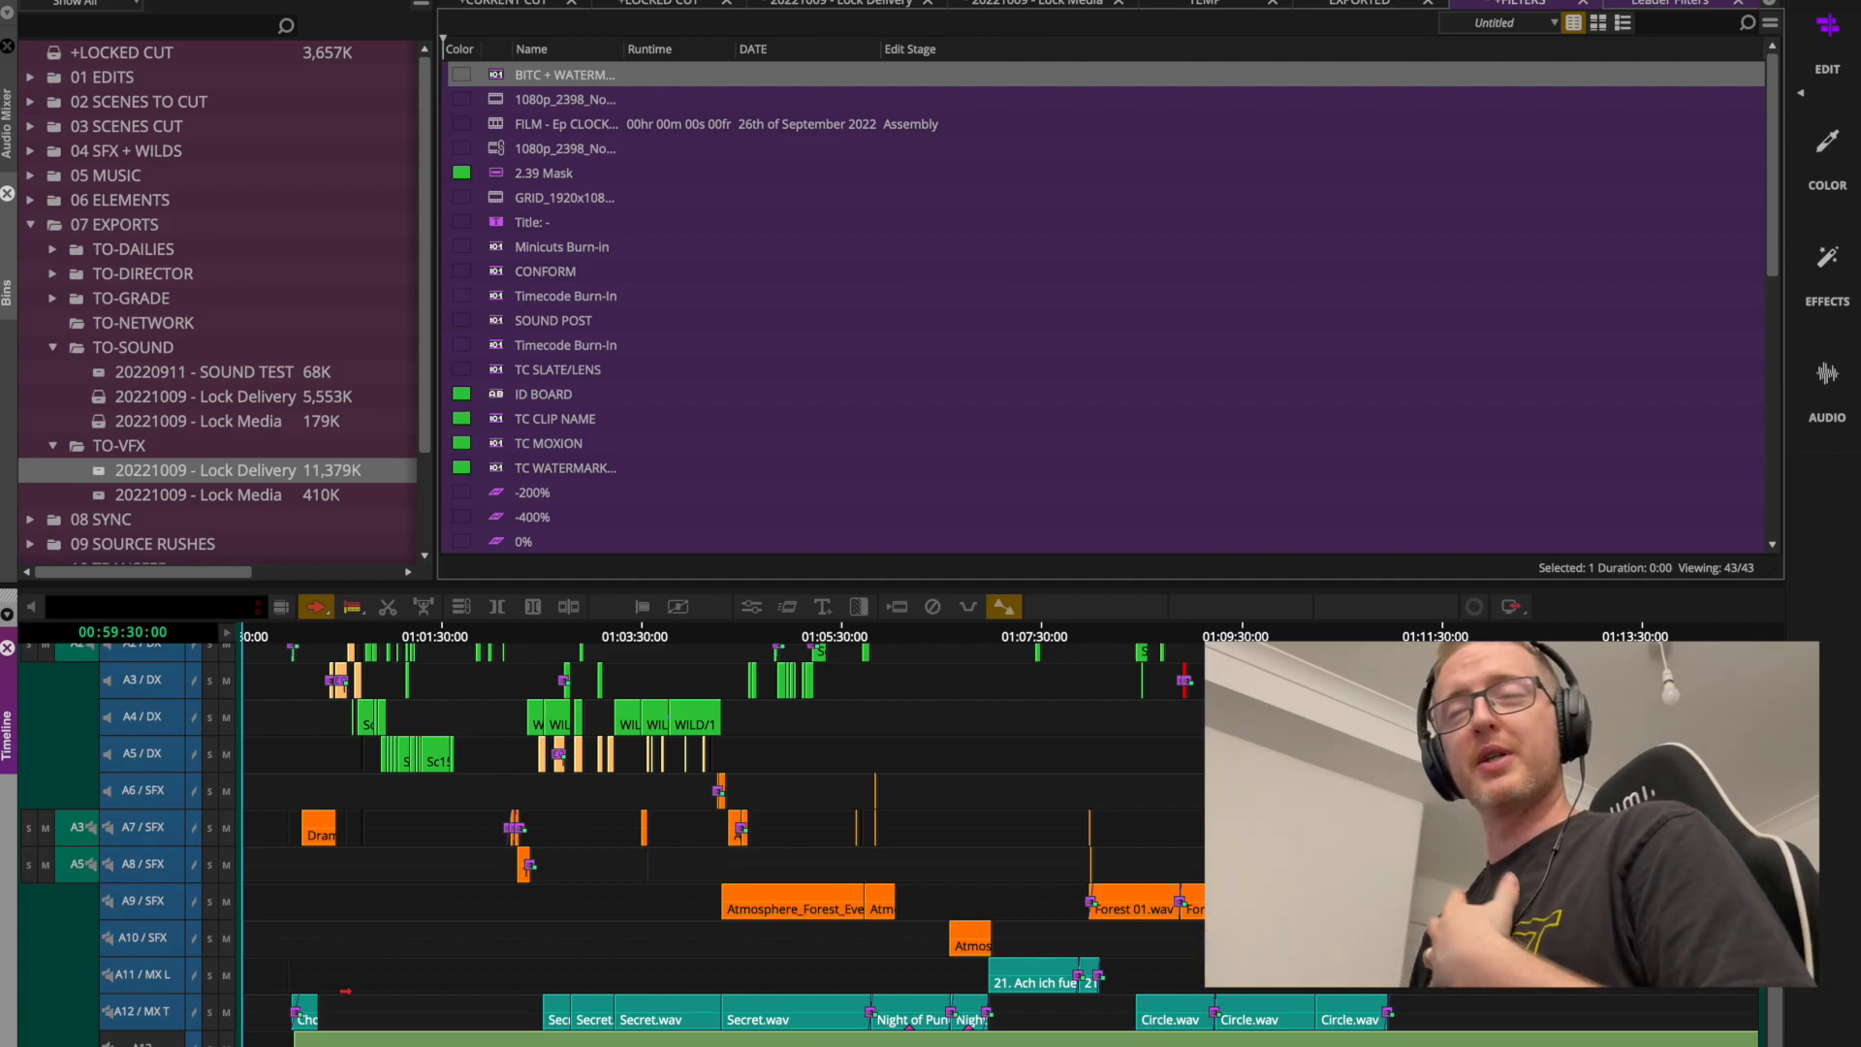
click(1262, 320)
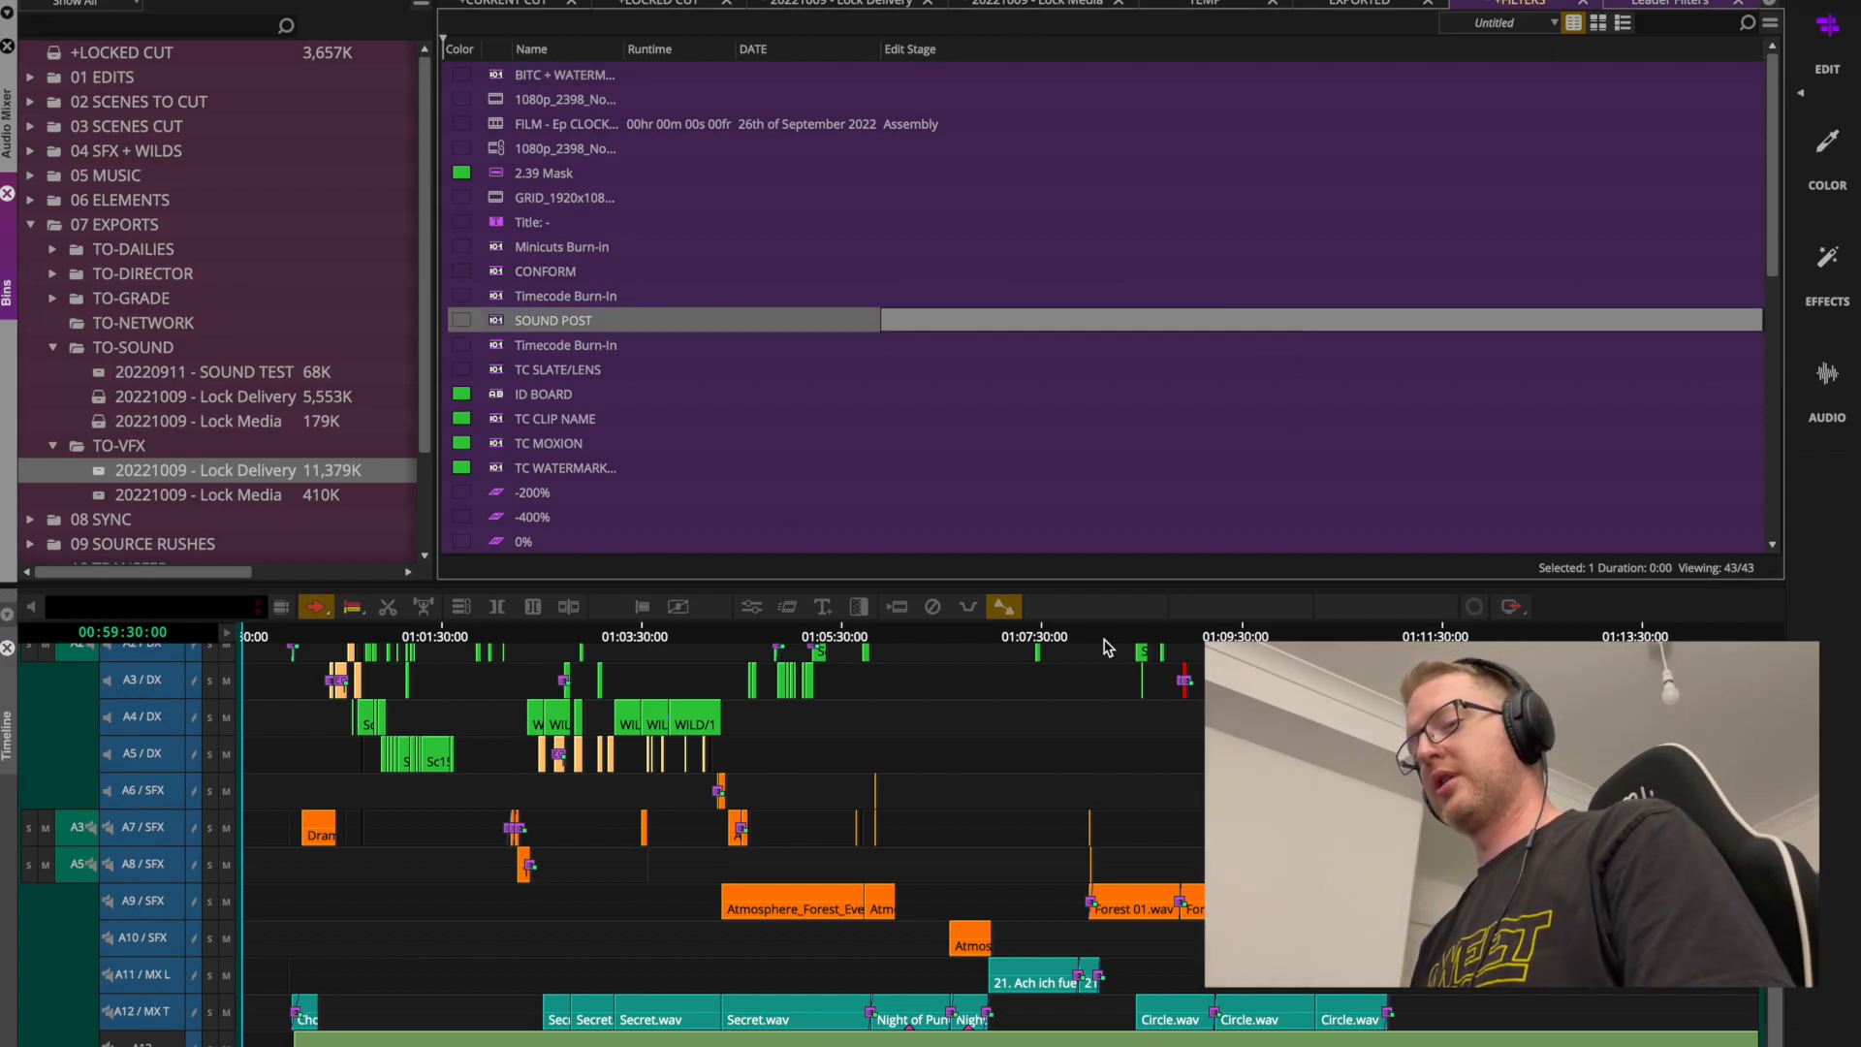
click(578, 1035)
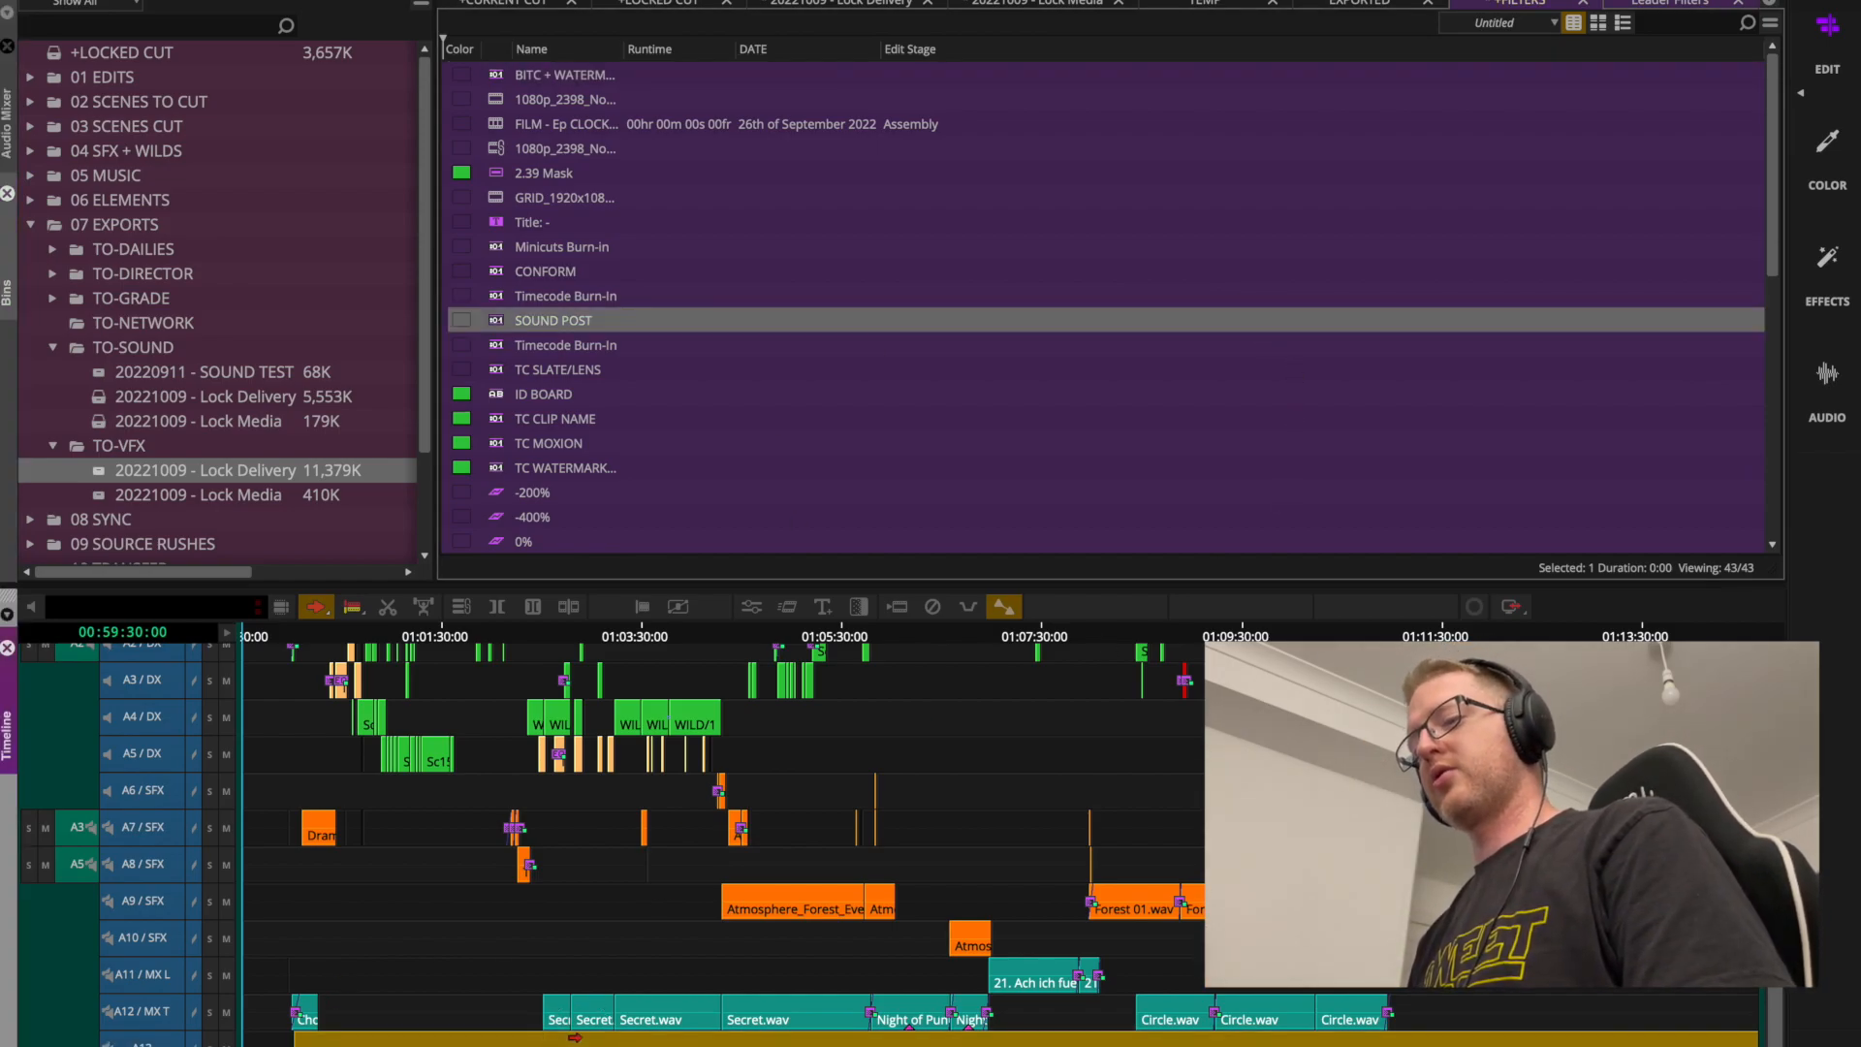
key(shift+super+a)
drag(149, 1015, 158, 747)
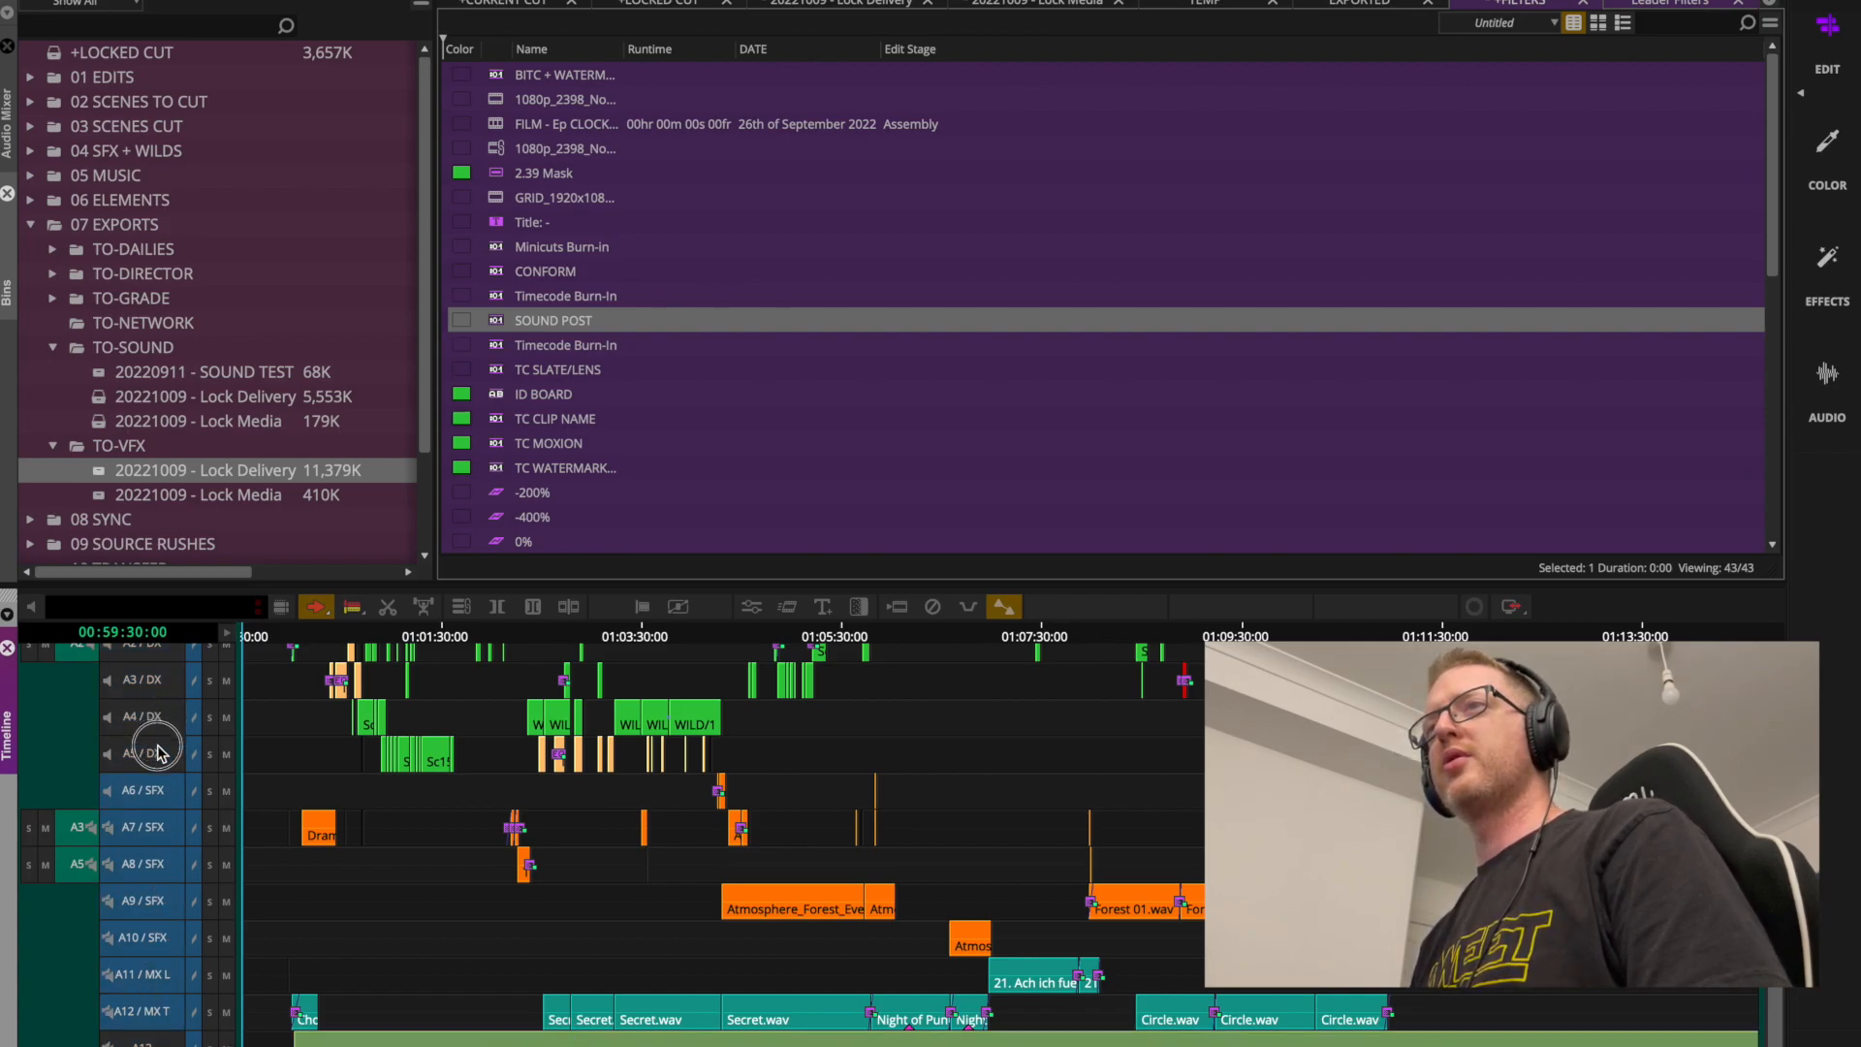
scroll(352, 948, up, 5)
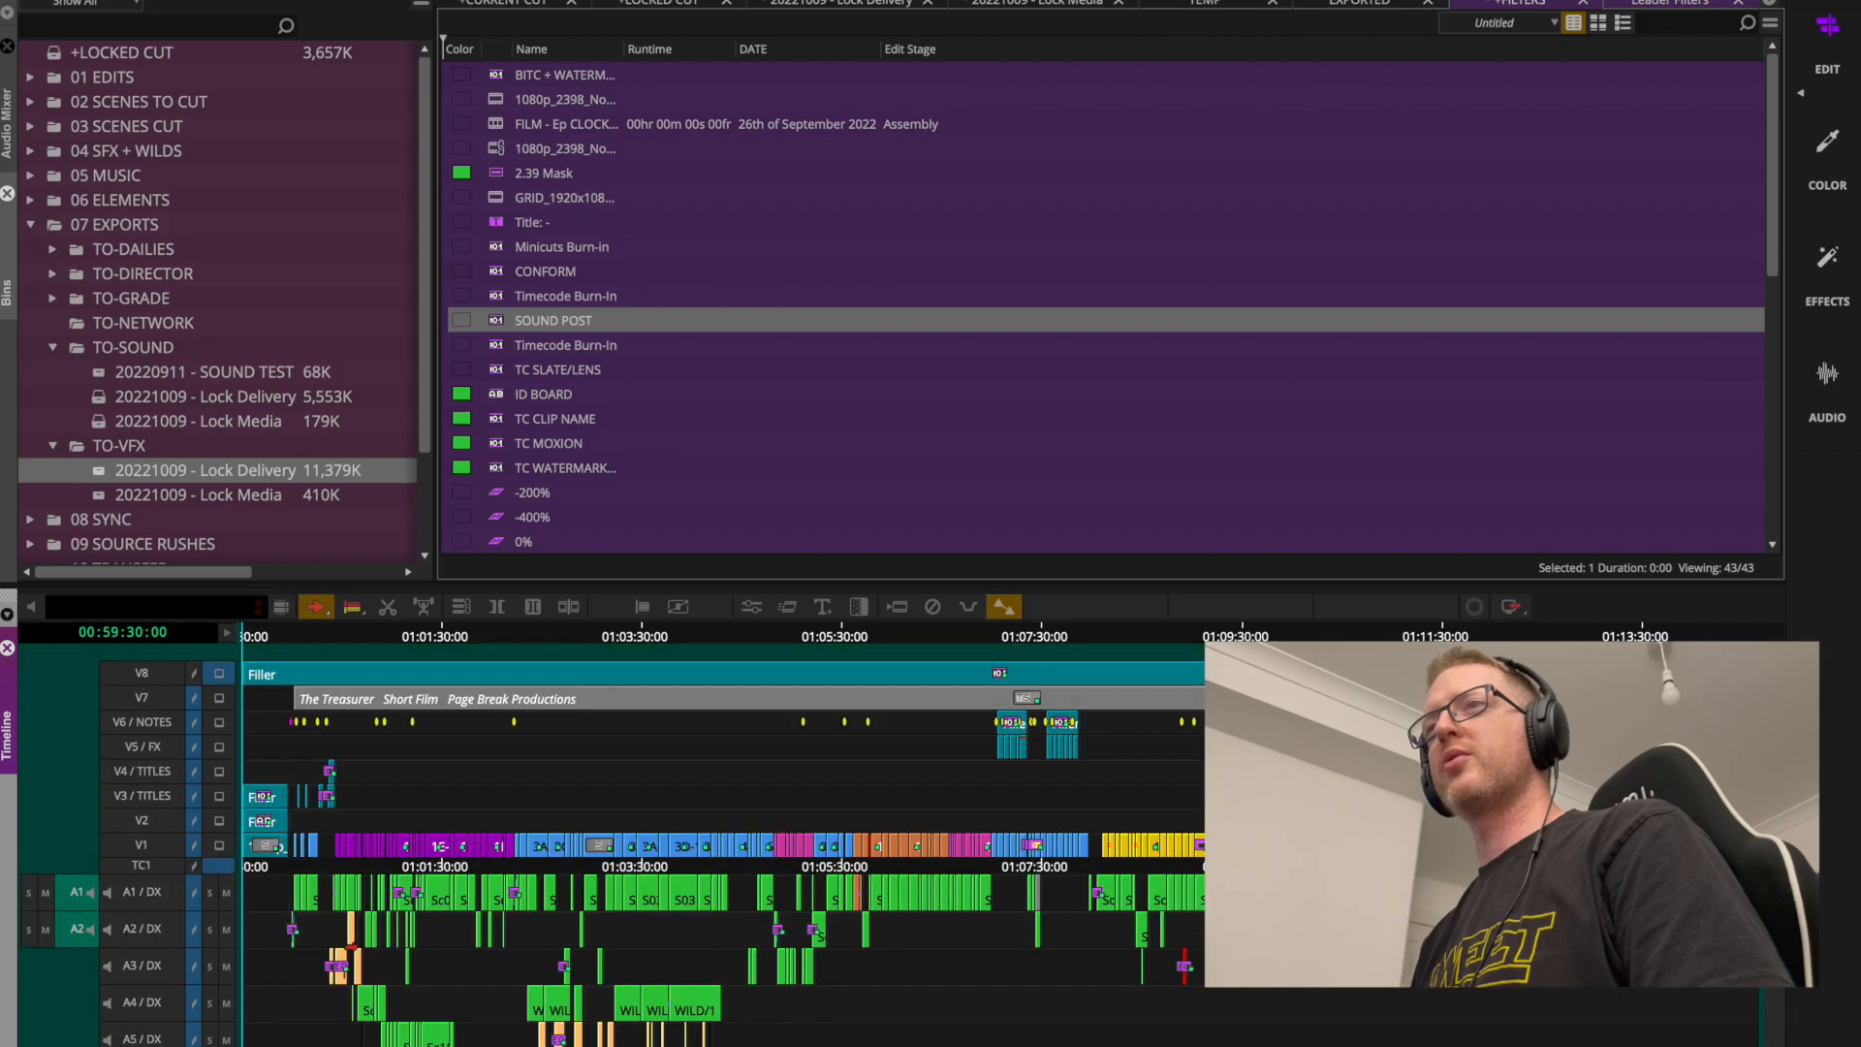
Mix down audio tracks A6-12 to mono on track A14, saving to the 20221009 - Lock Delivery bin on the FalconBay drive.
click(430, 0)
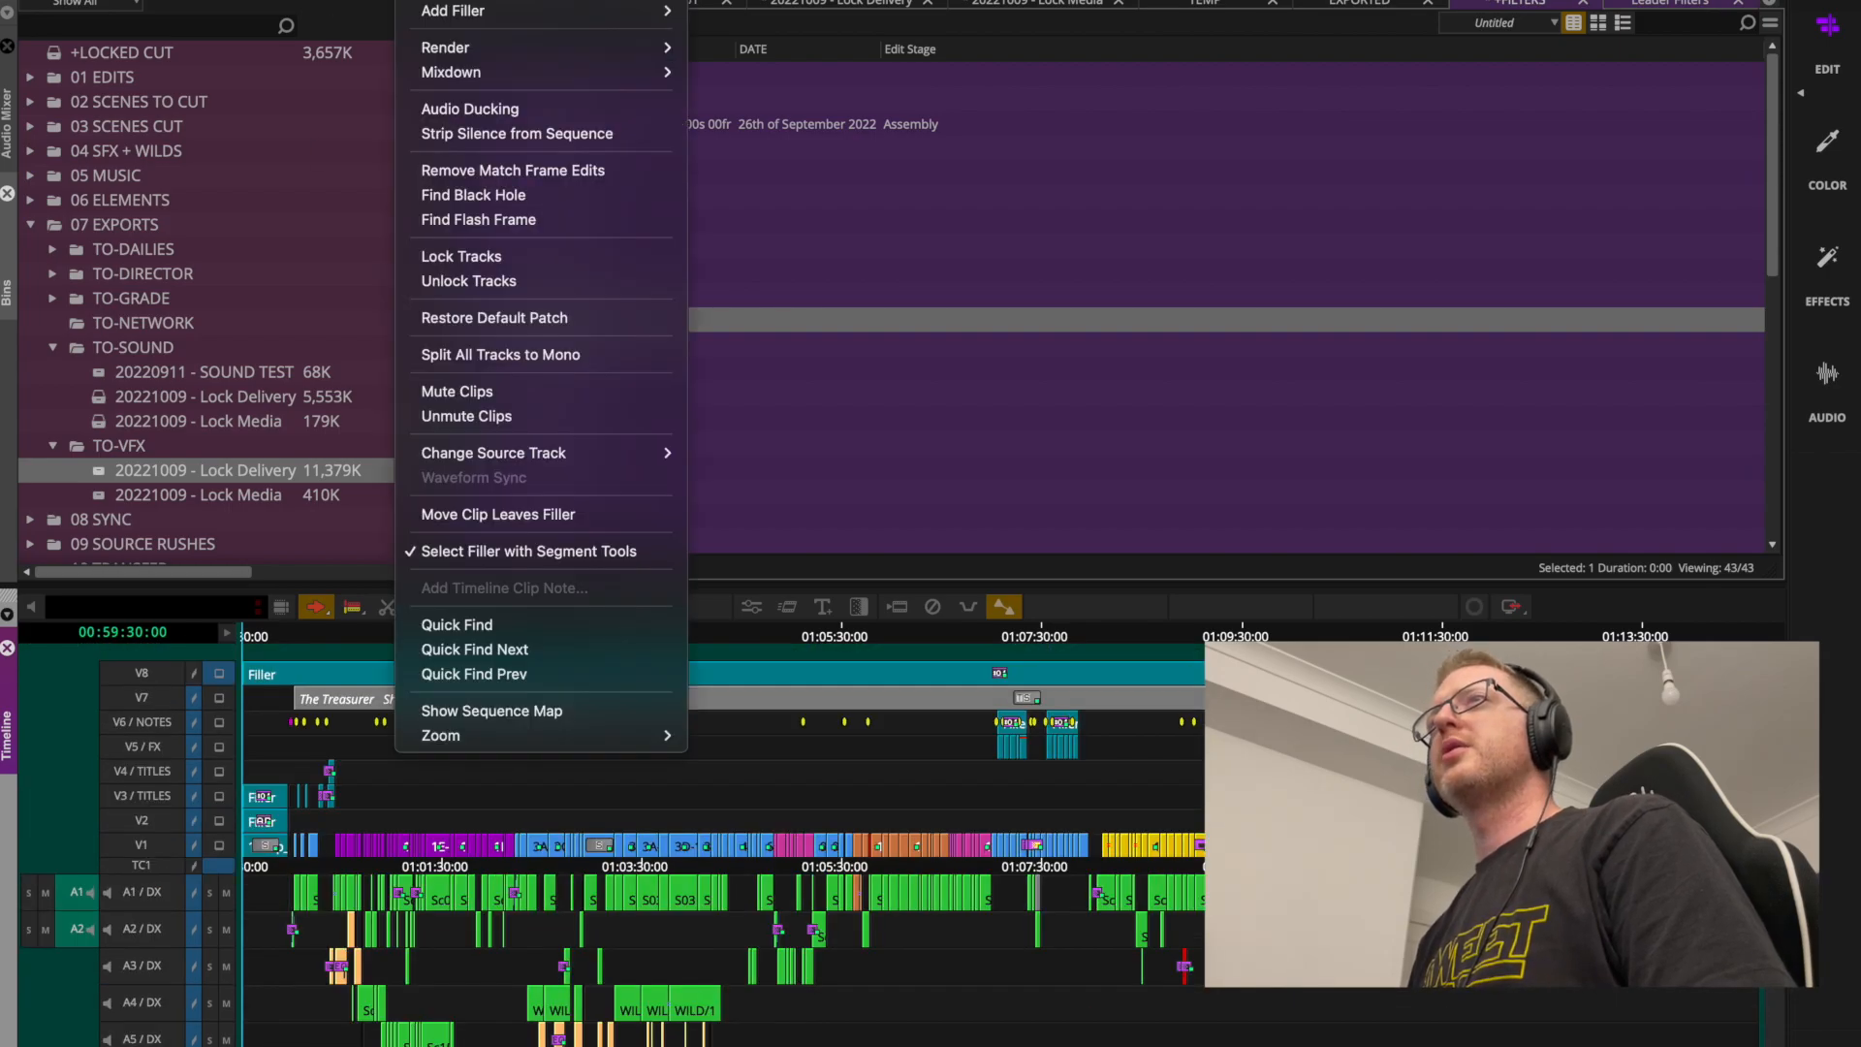
click(491, 72)
click(801, 73)
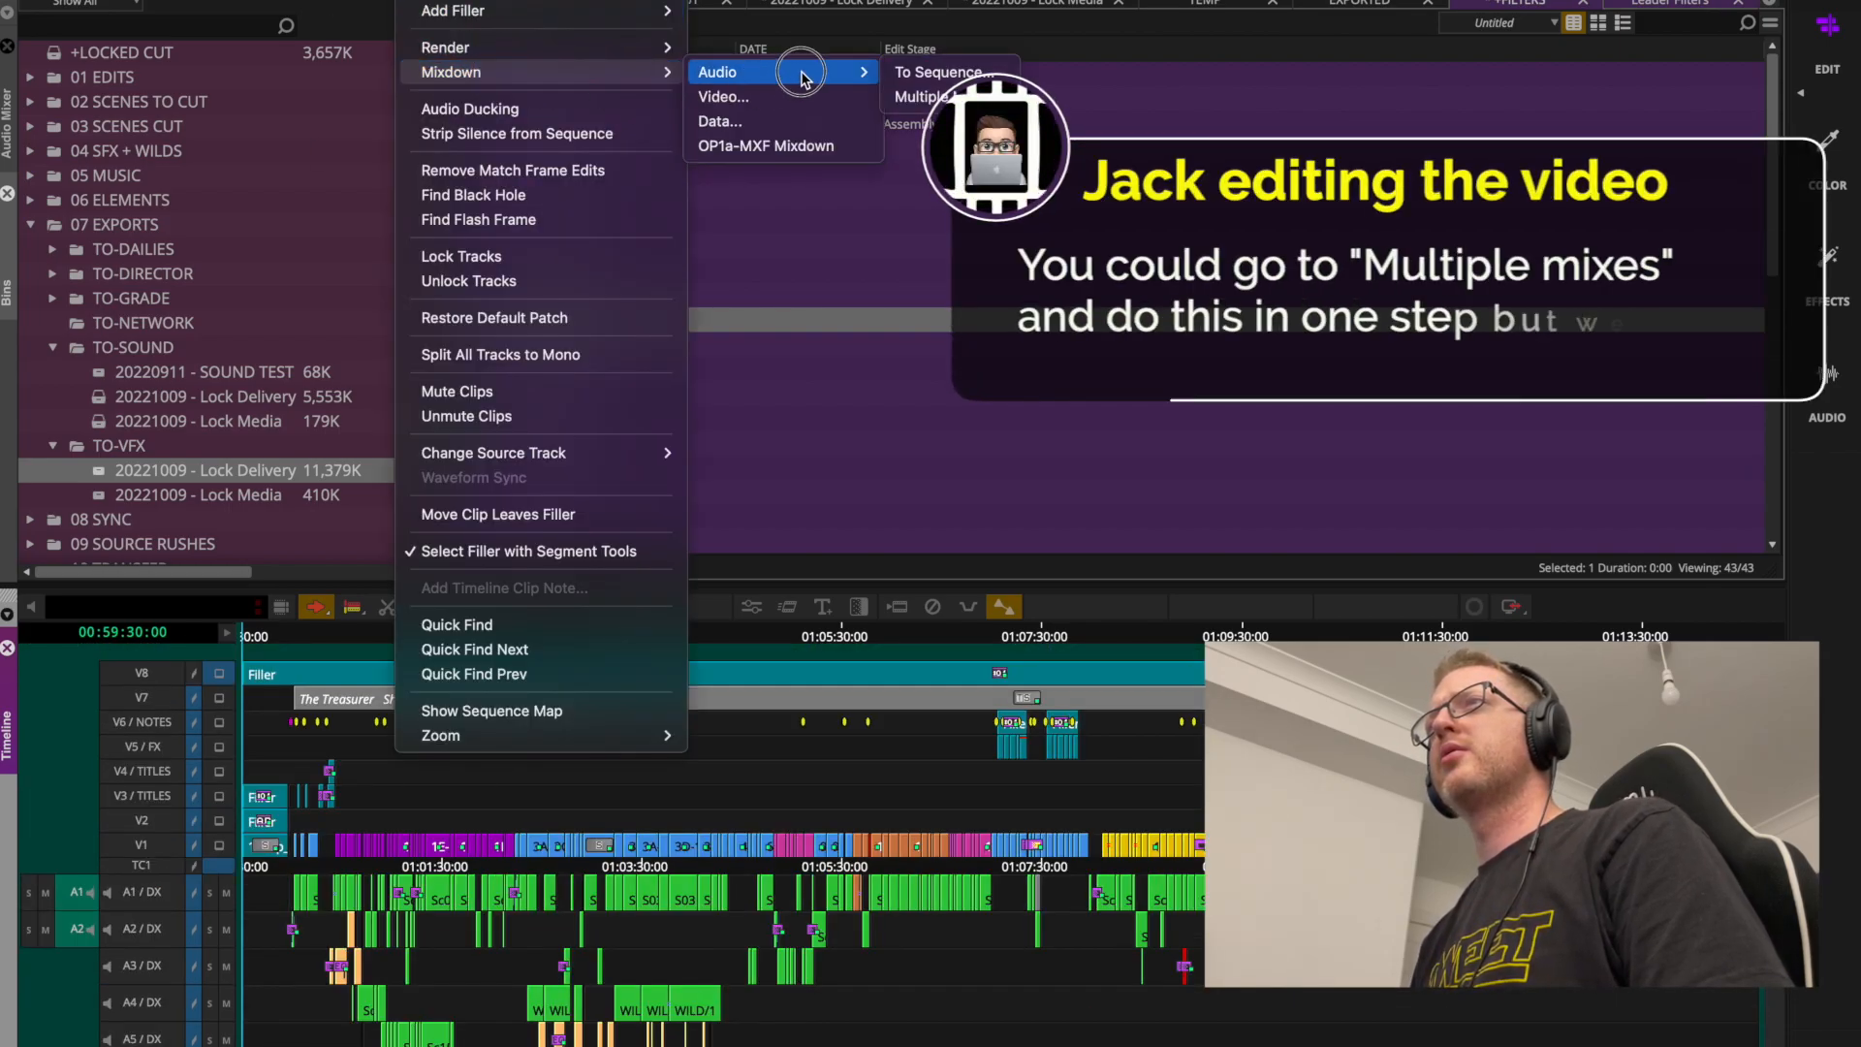
click(945, 72)
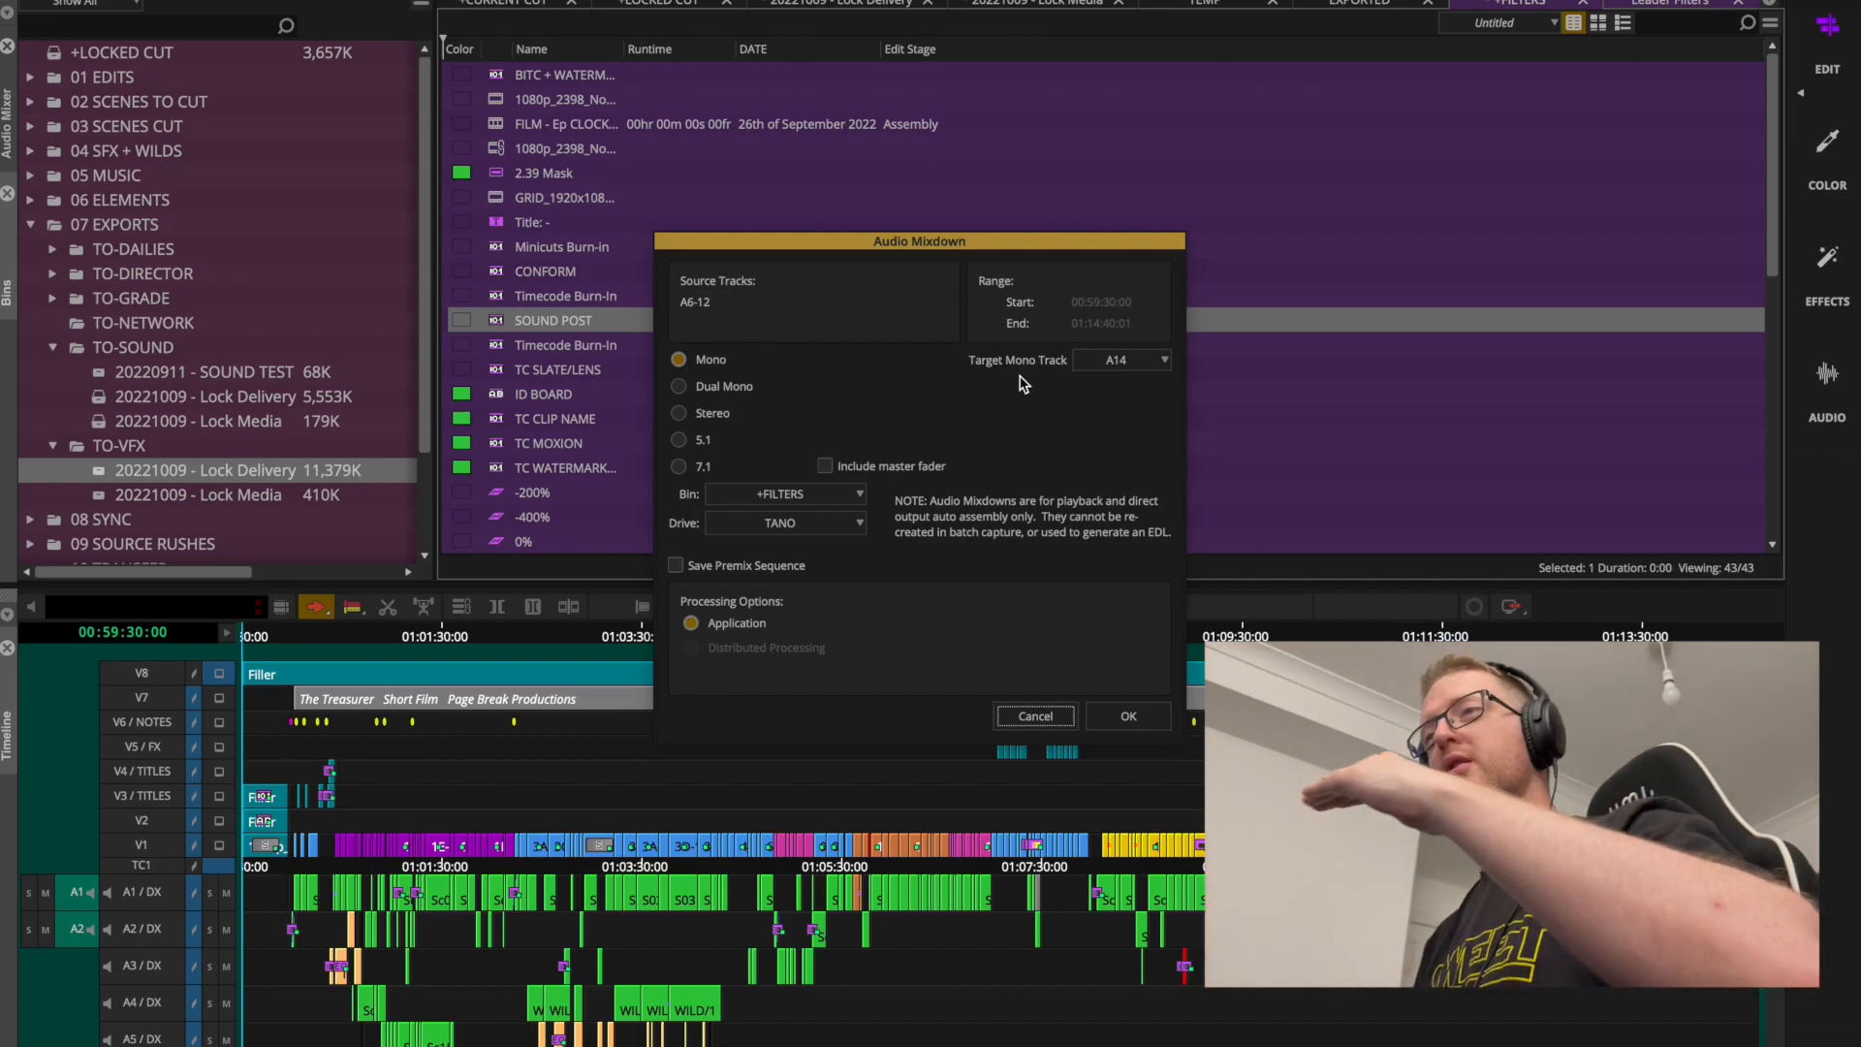
click(827, 494)
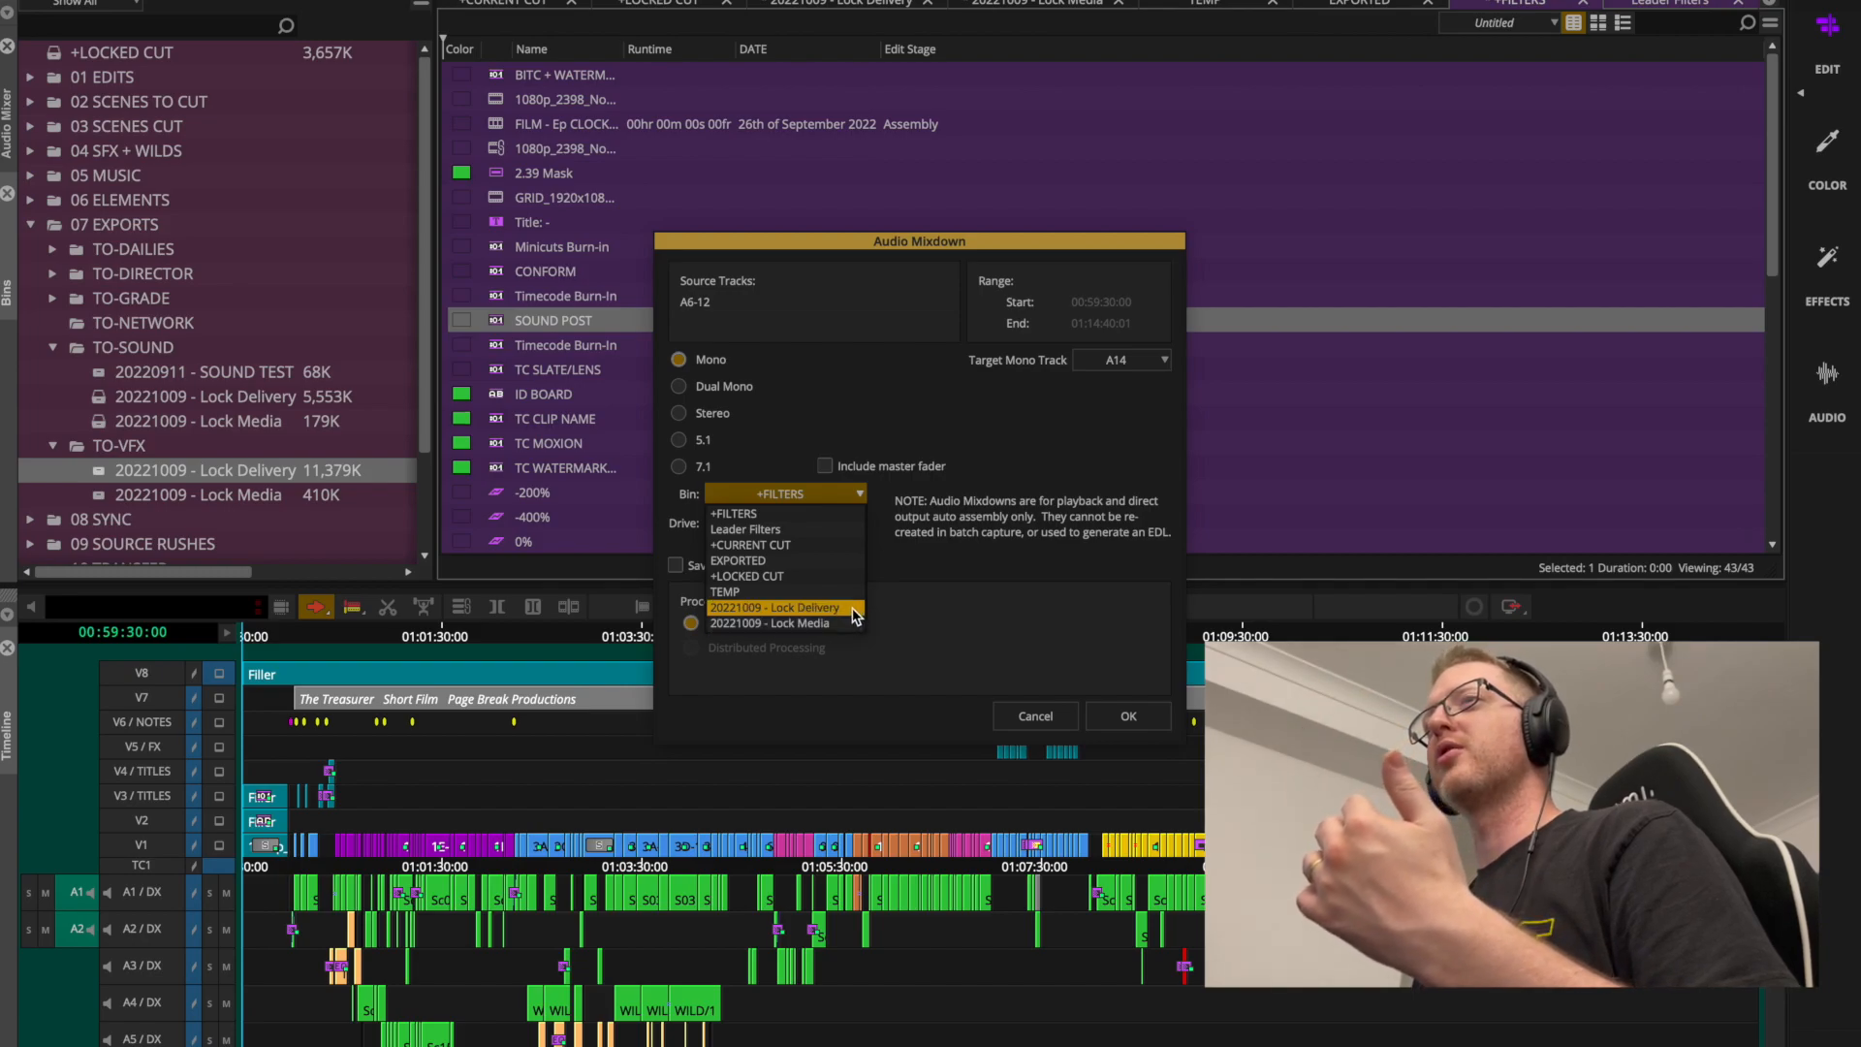
click(810, 607)
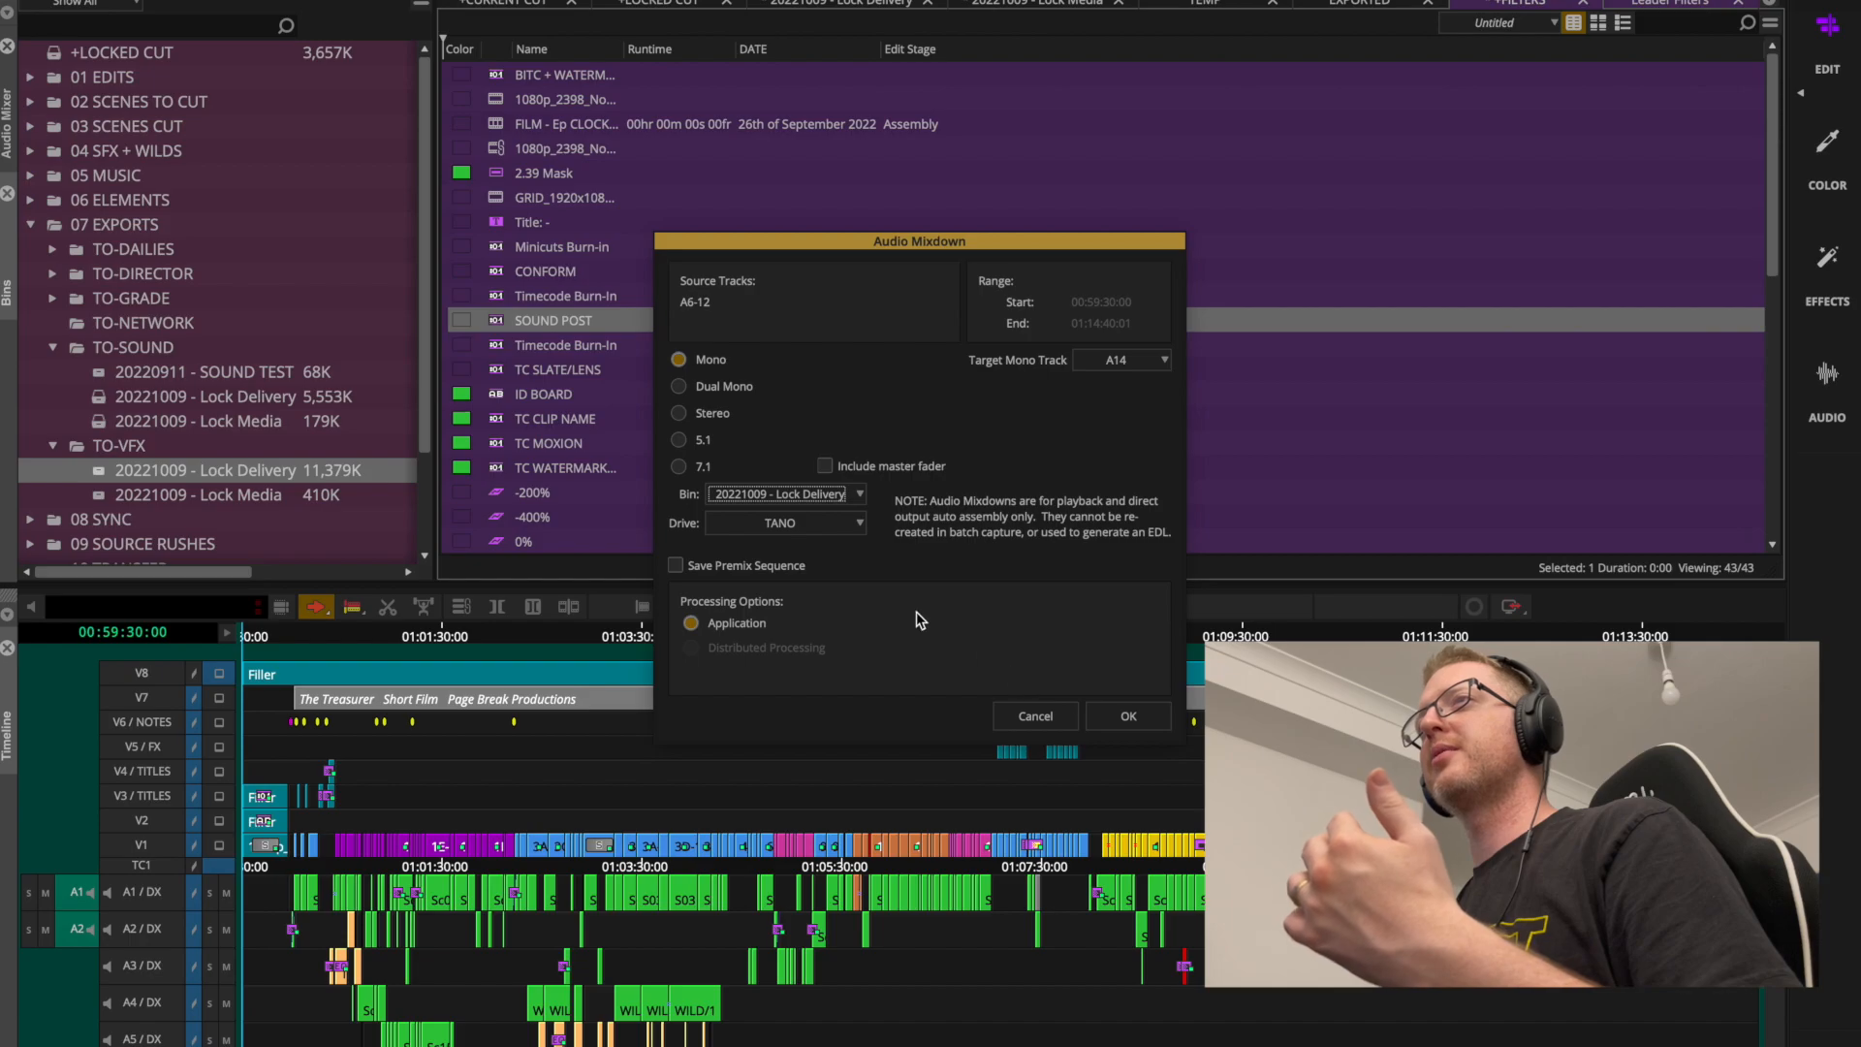
click(798, 535)
click(809, 567)
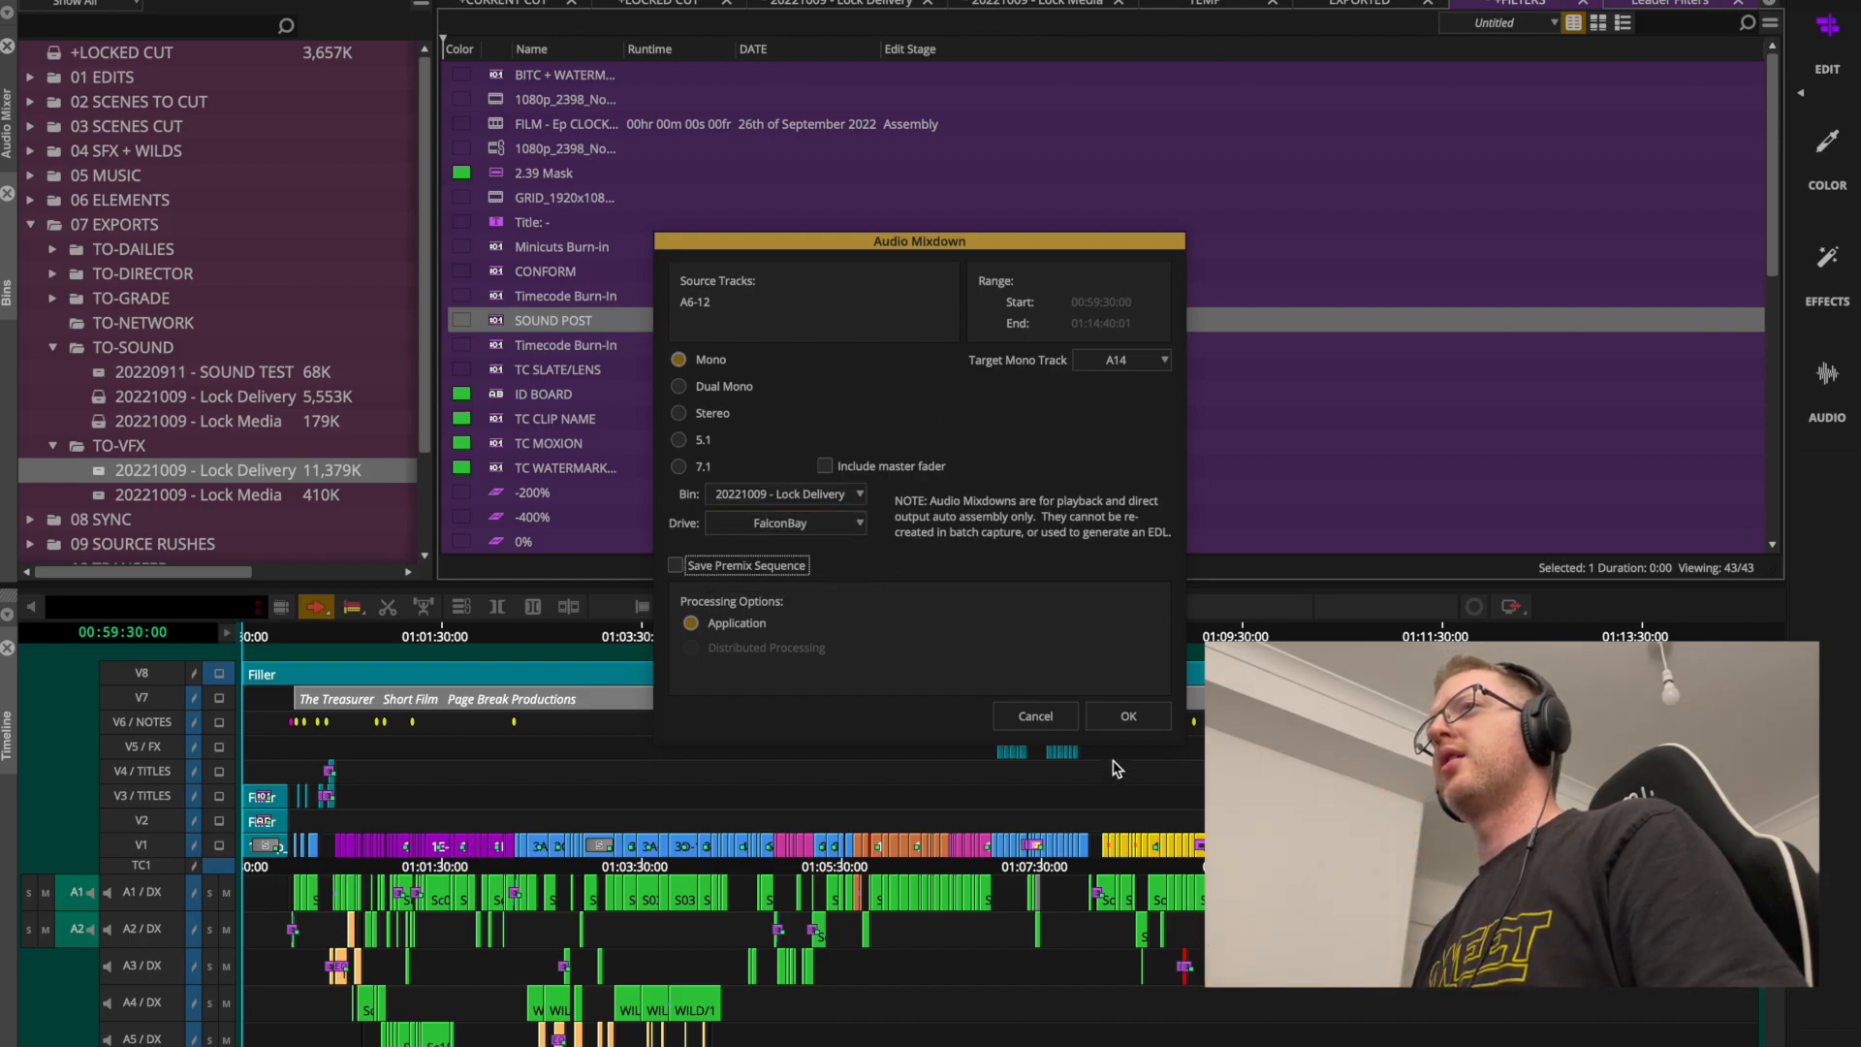
click(1121, 724)
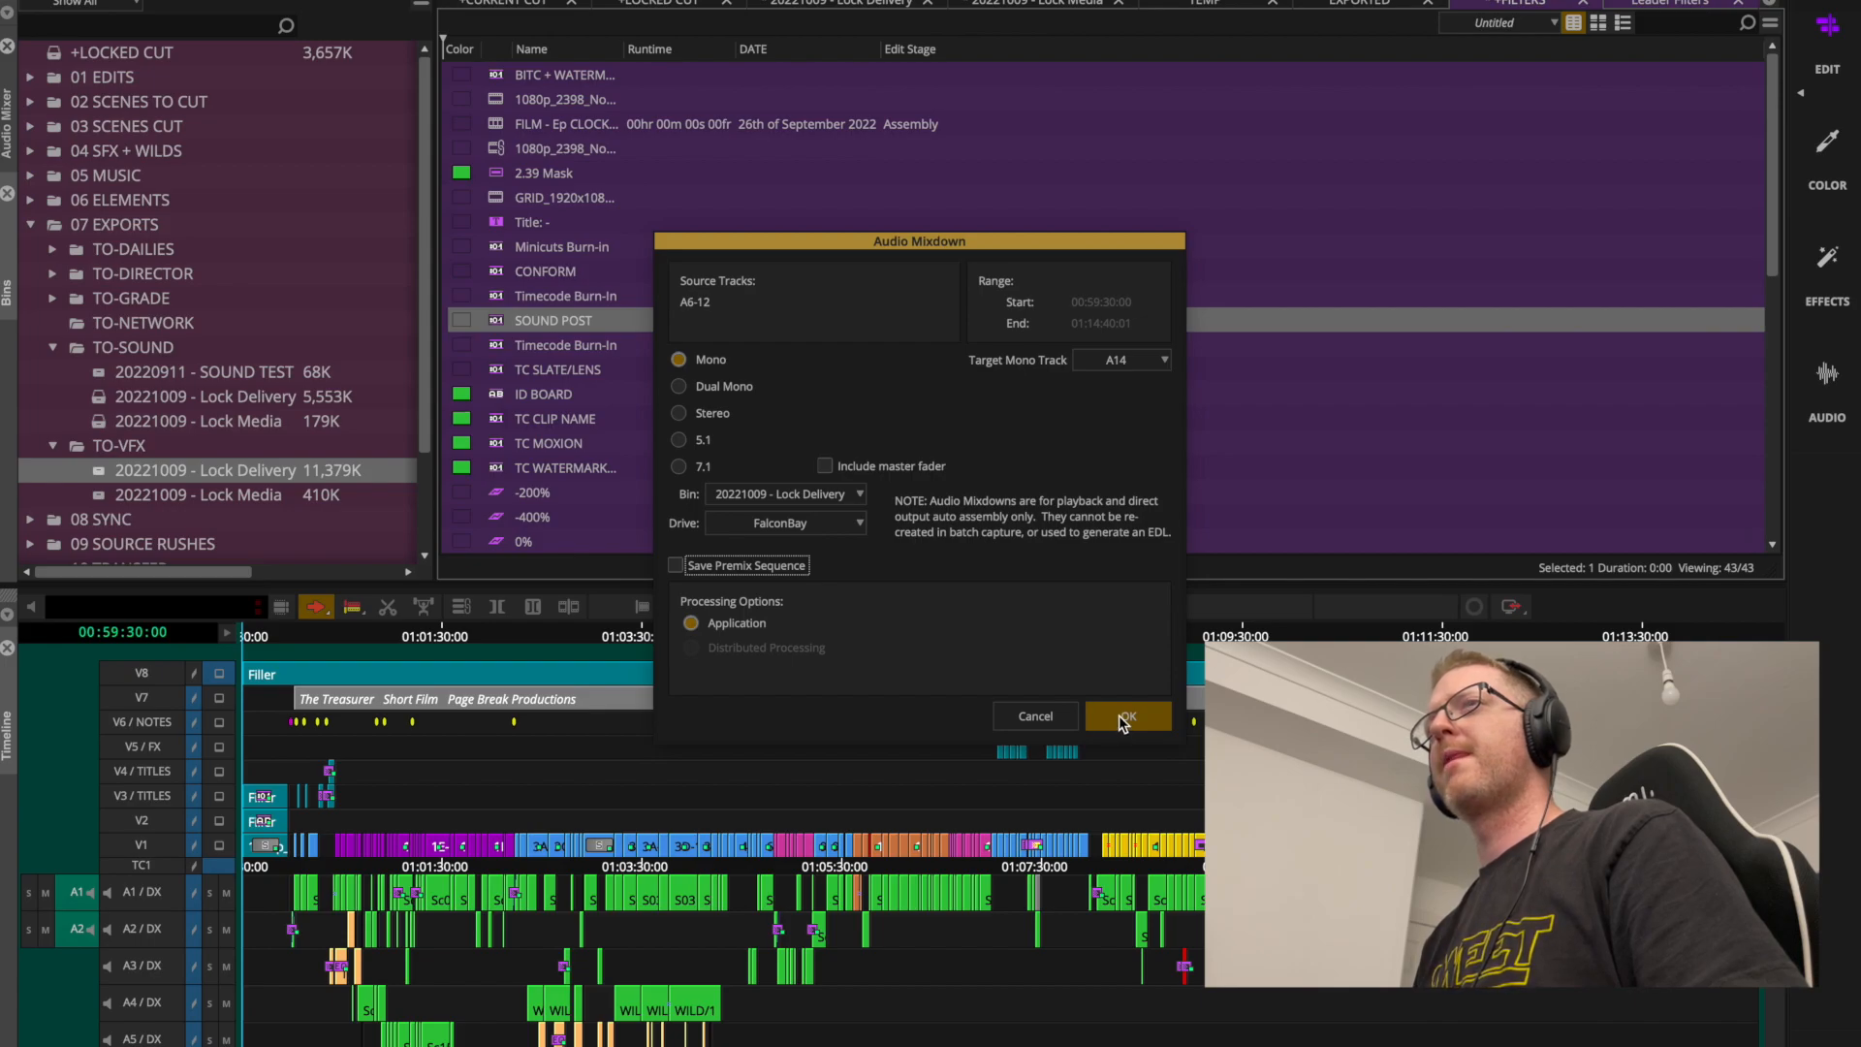
click(1121, 717)
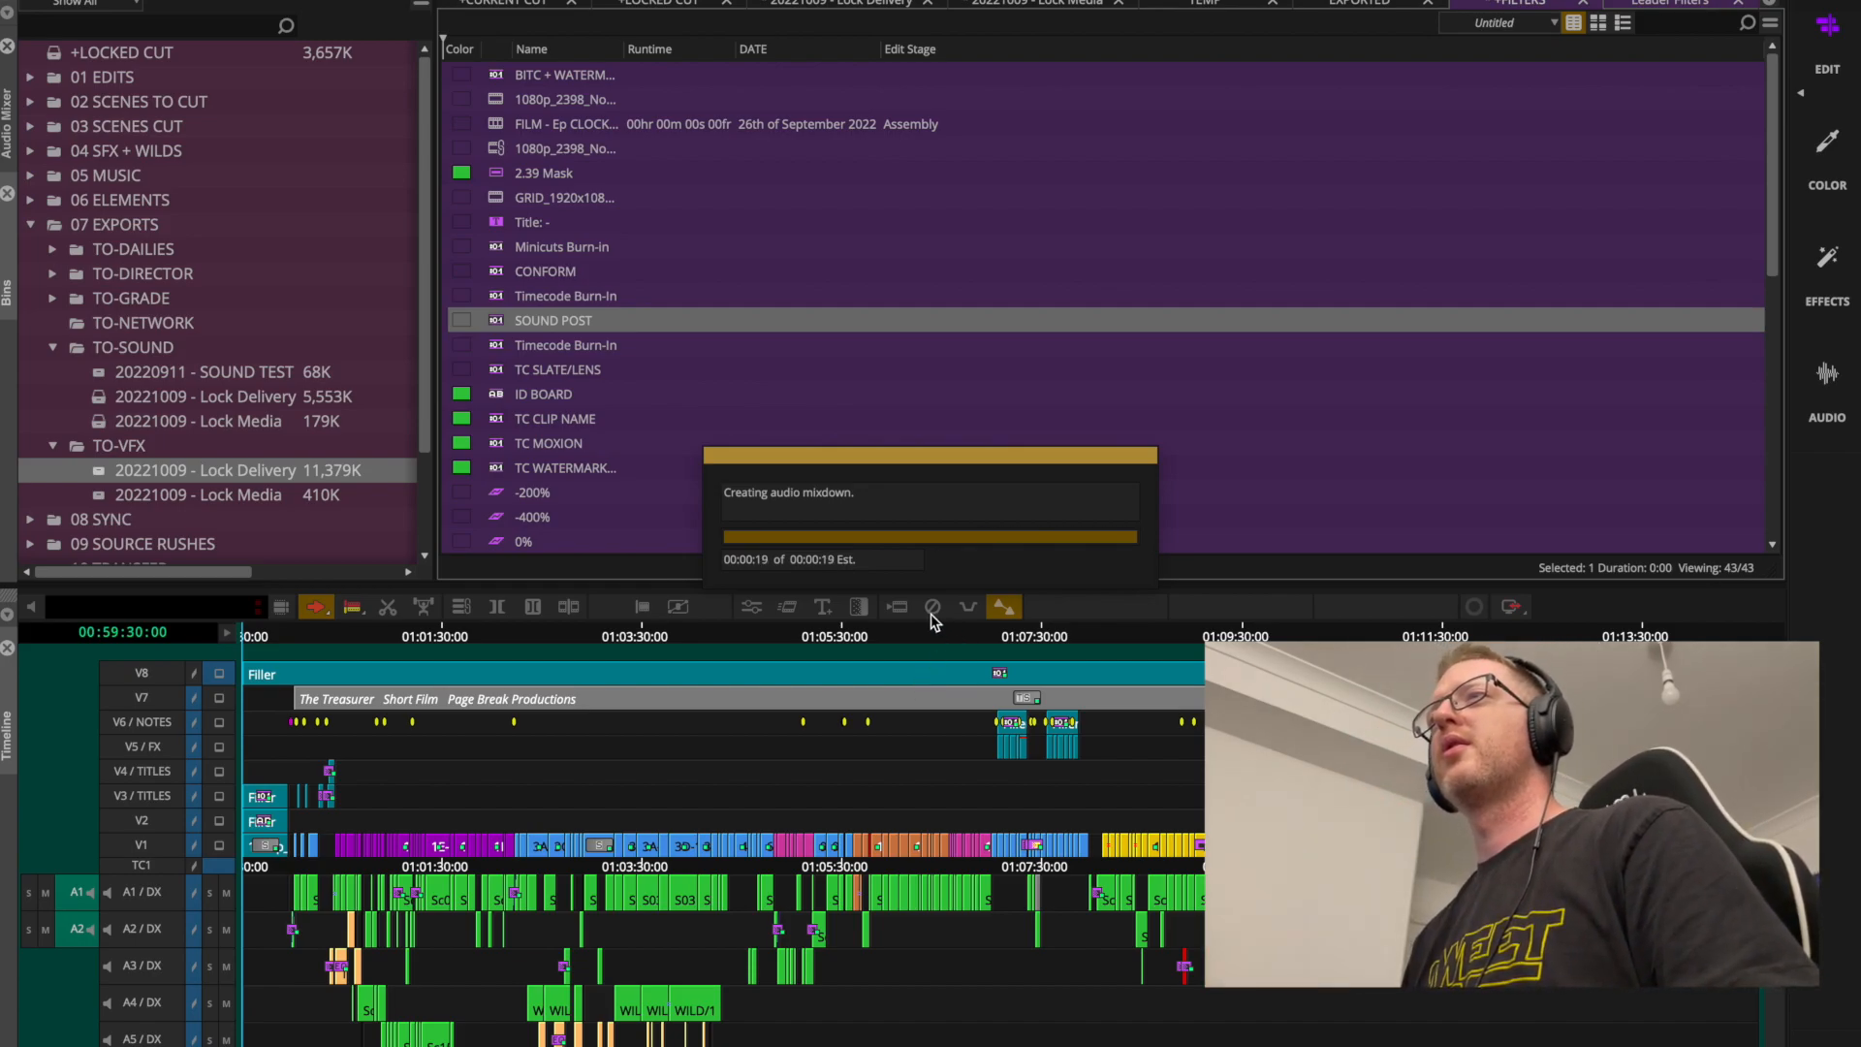
In the audio mixer, disable the MUSIC and SFX groups and enable only the DIALOGUE group's tracks A1 to A5.
click(7, 124)
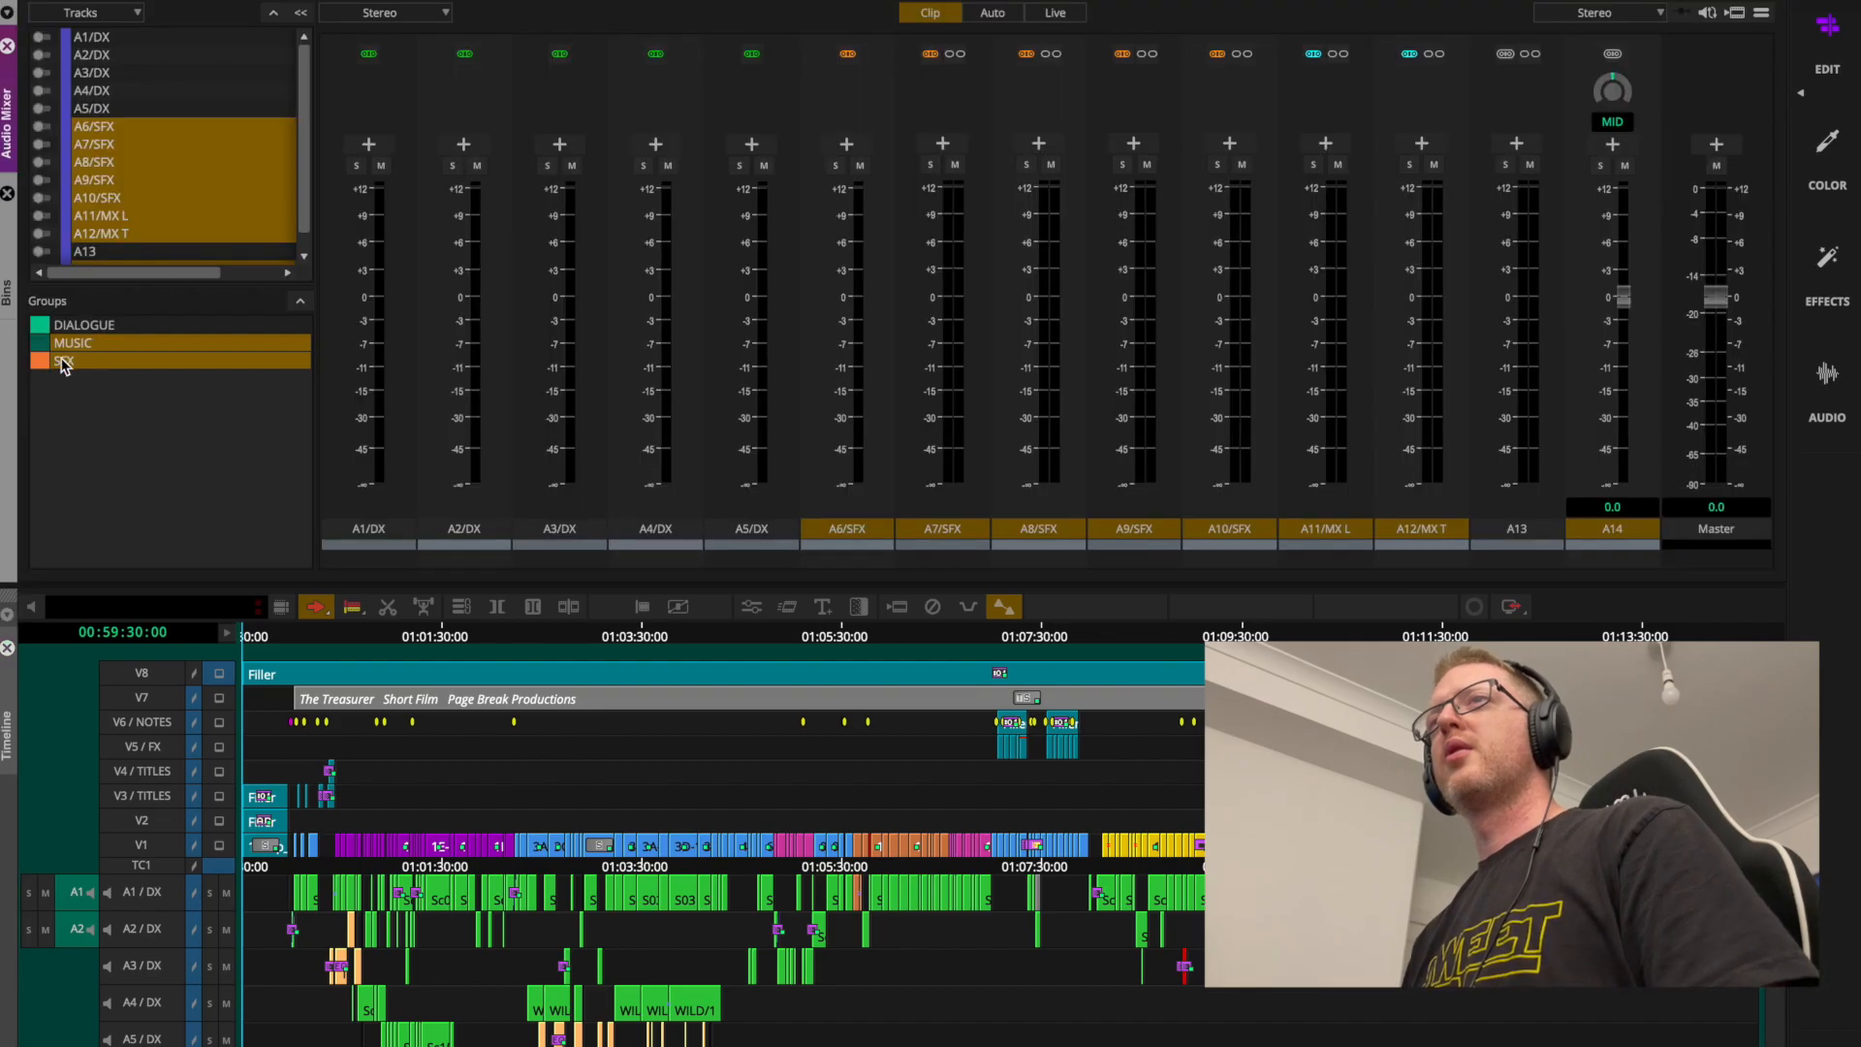
click(61, 362)
click(75, 362)
click(111, 325)
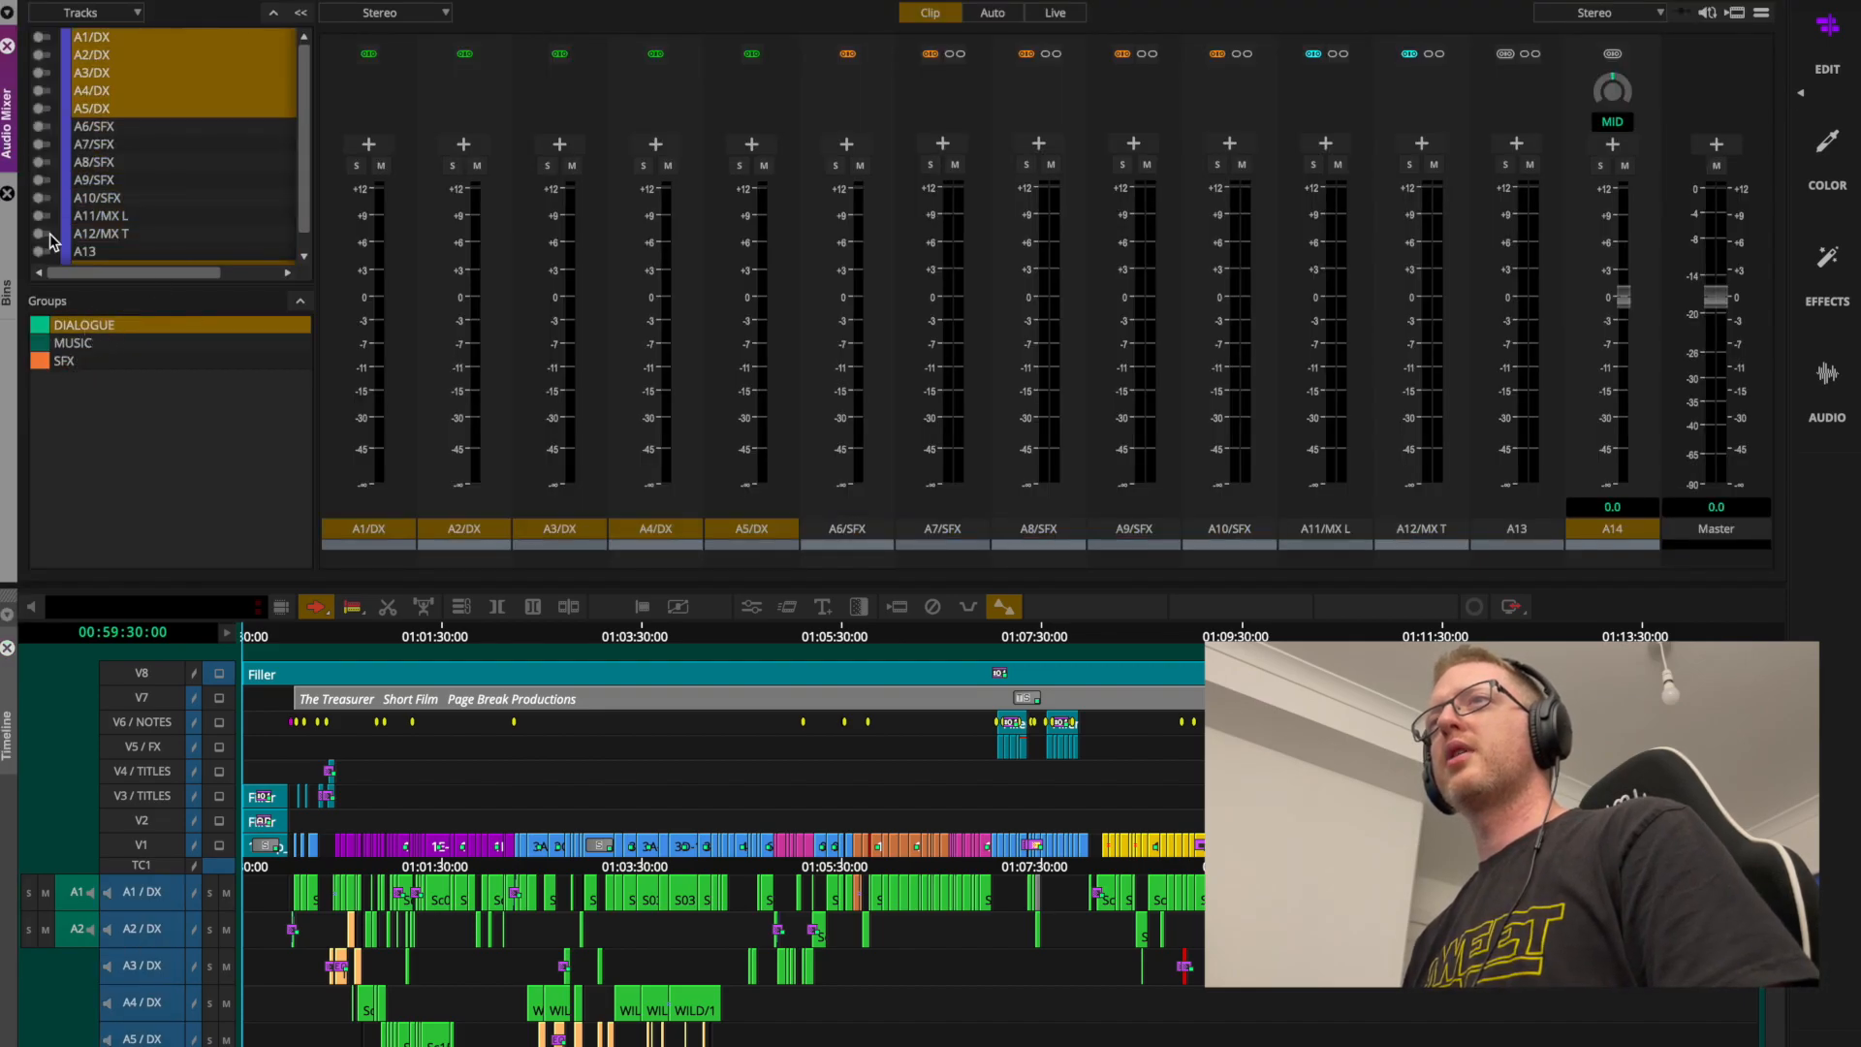
click(302, 645)
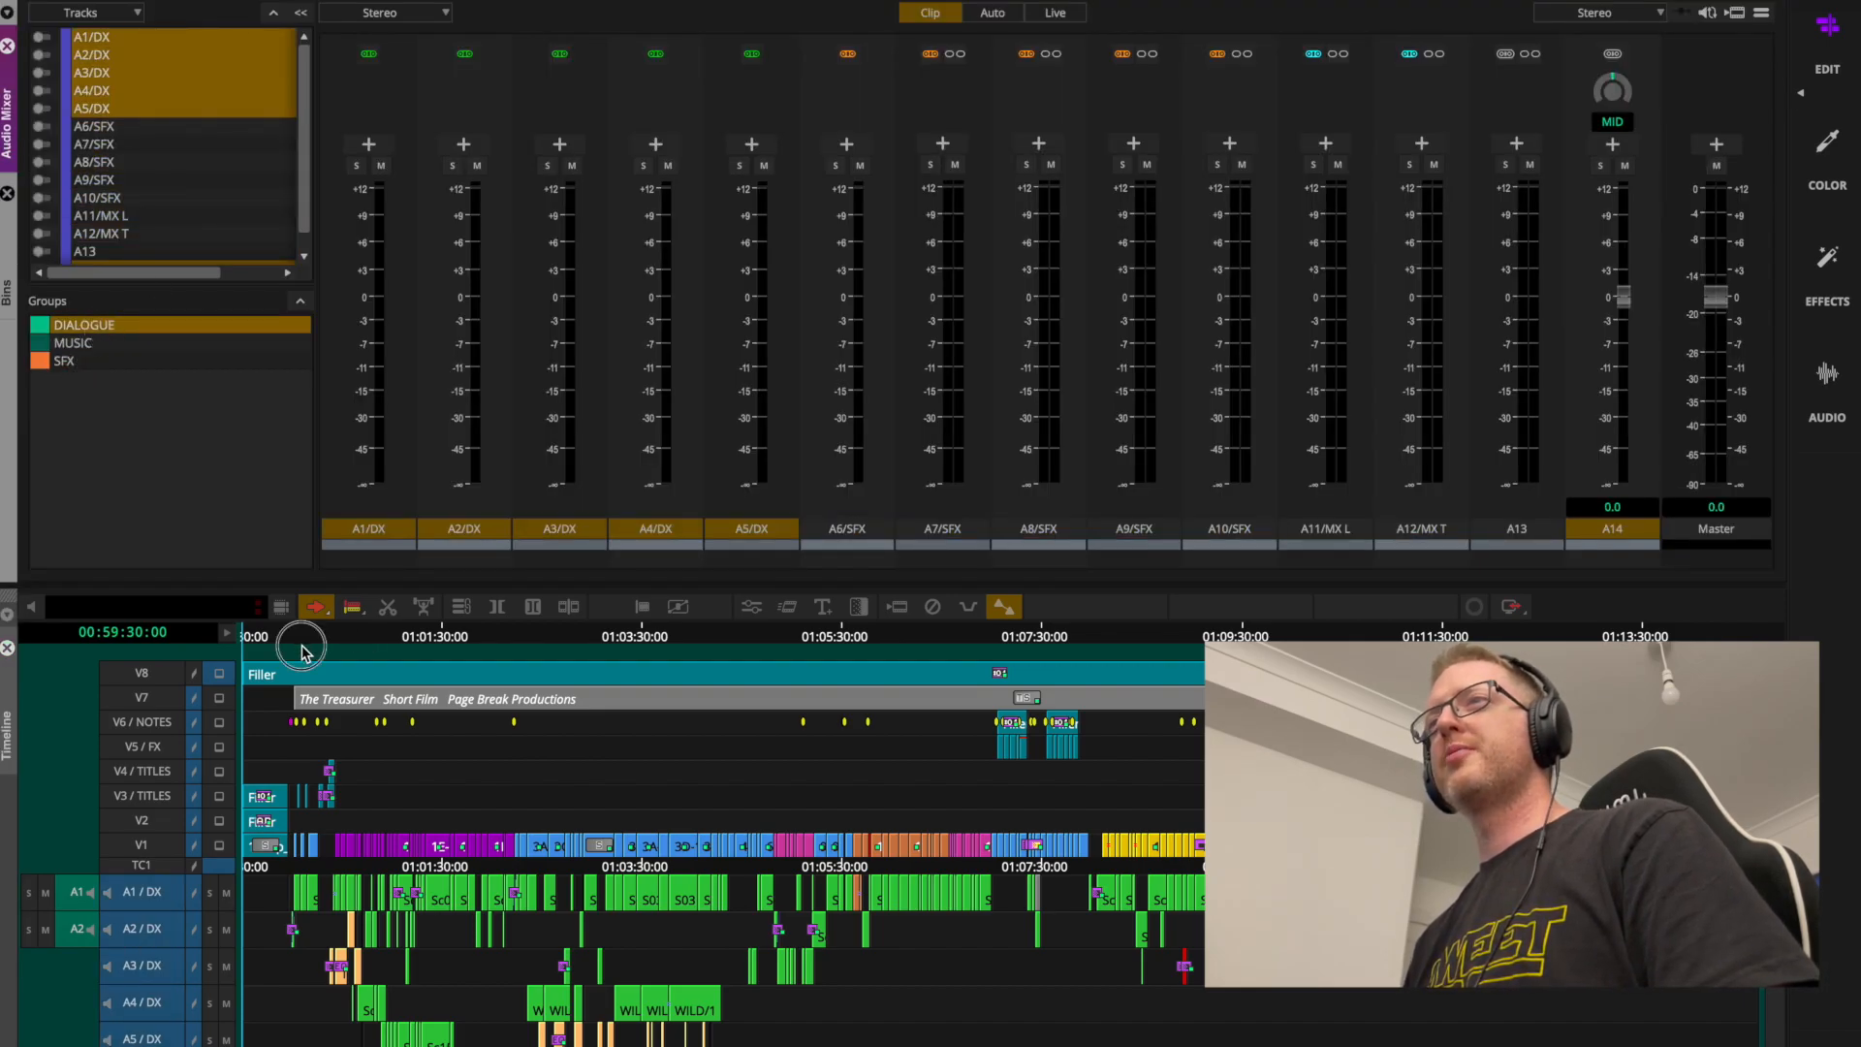
Mix down the dialogue tracks A1 to A5 to mono on track A15, saving to the 20221009 - Lock Delivery bin.
click(427, 1)
click(481, 65)
mouse_move(756, 72)
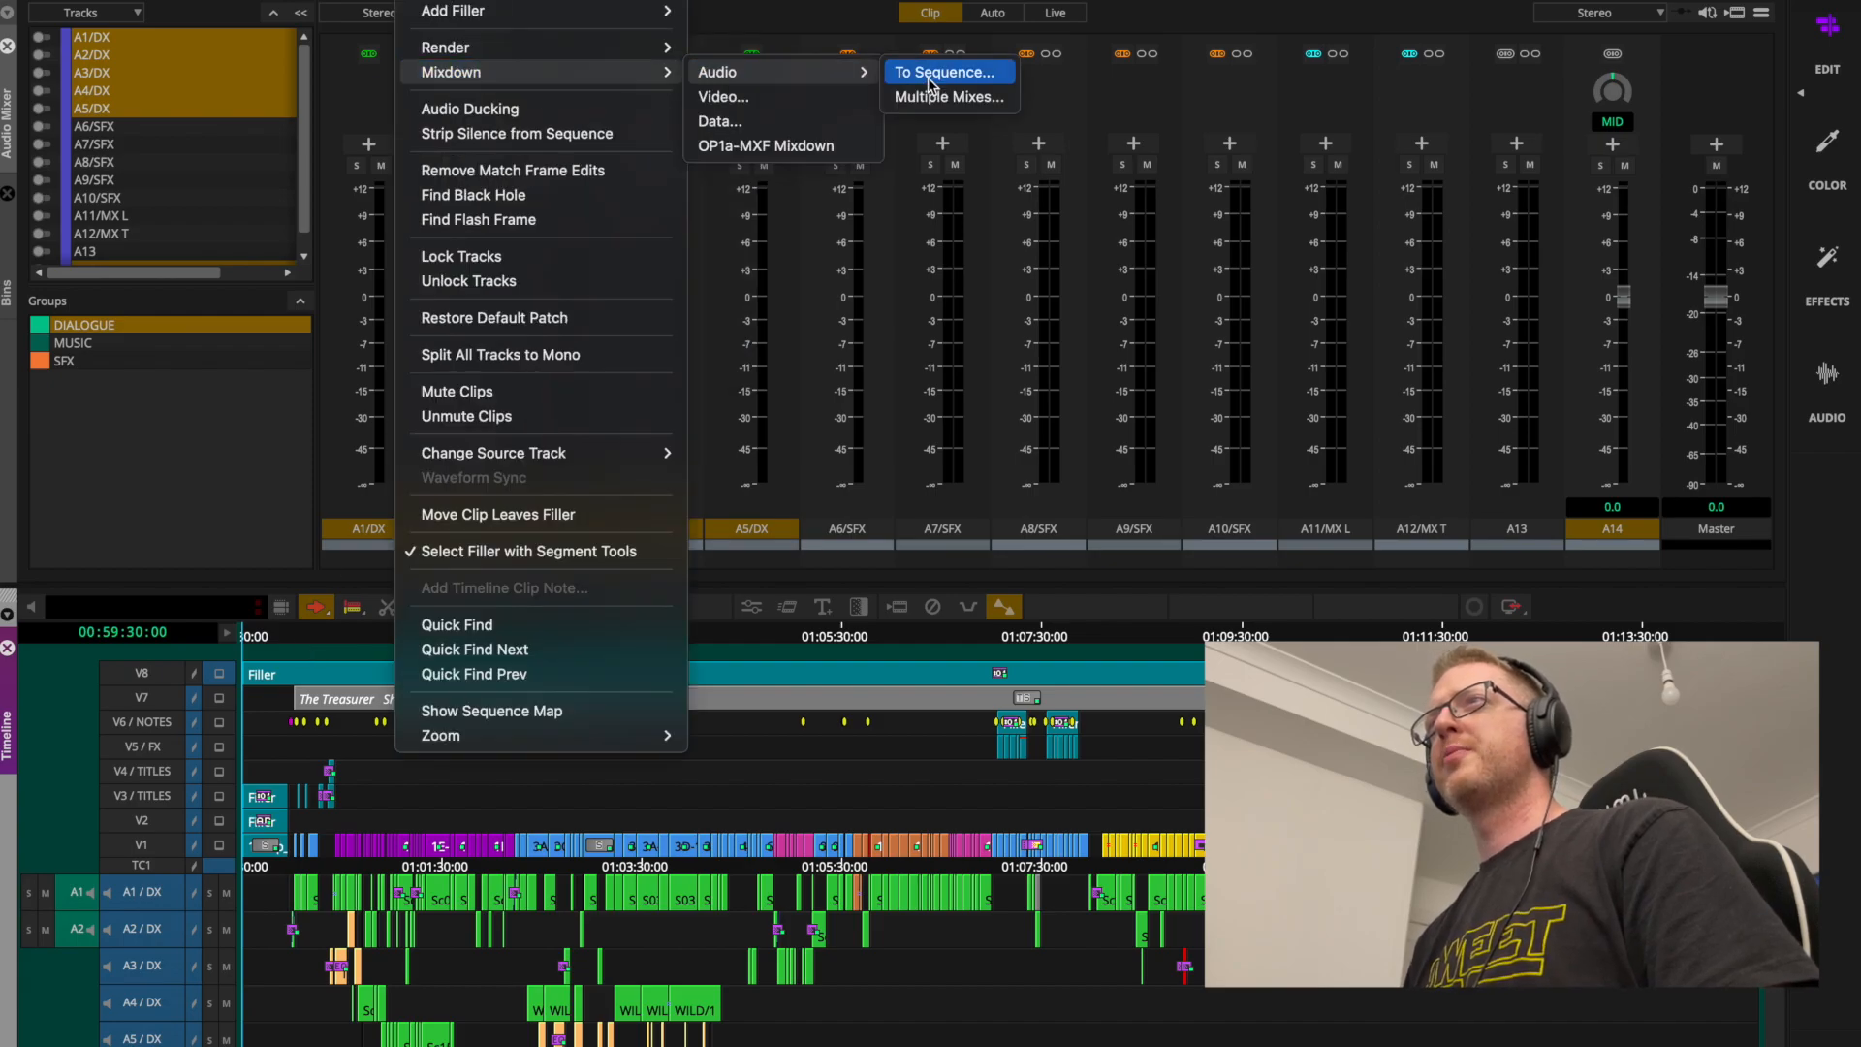
click(932, 77)
click(812, 494)
click(805, 606)
click(1125, 717)
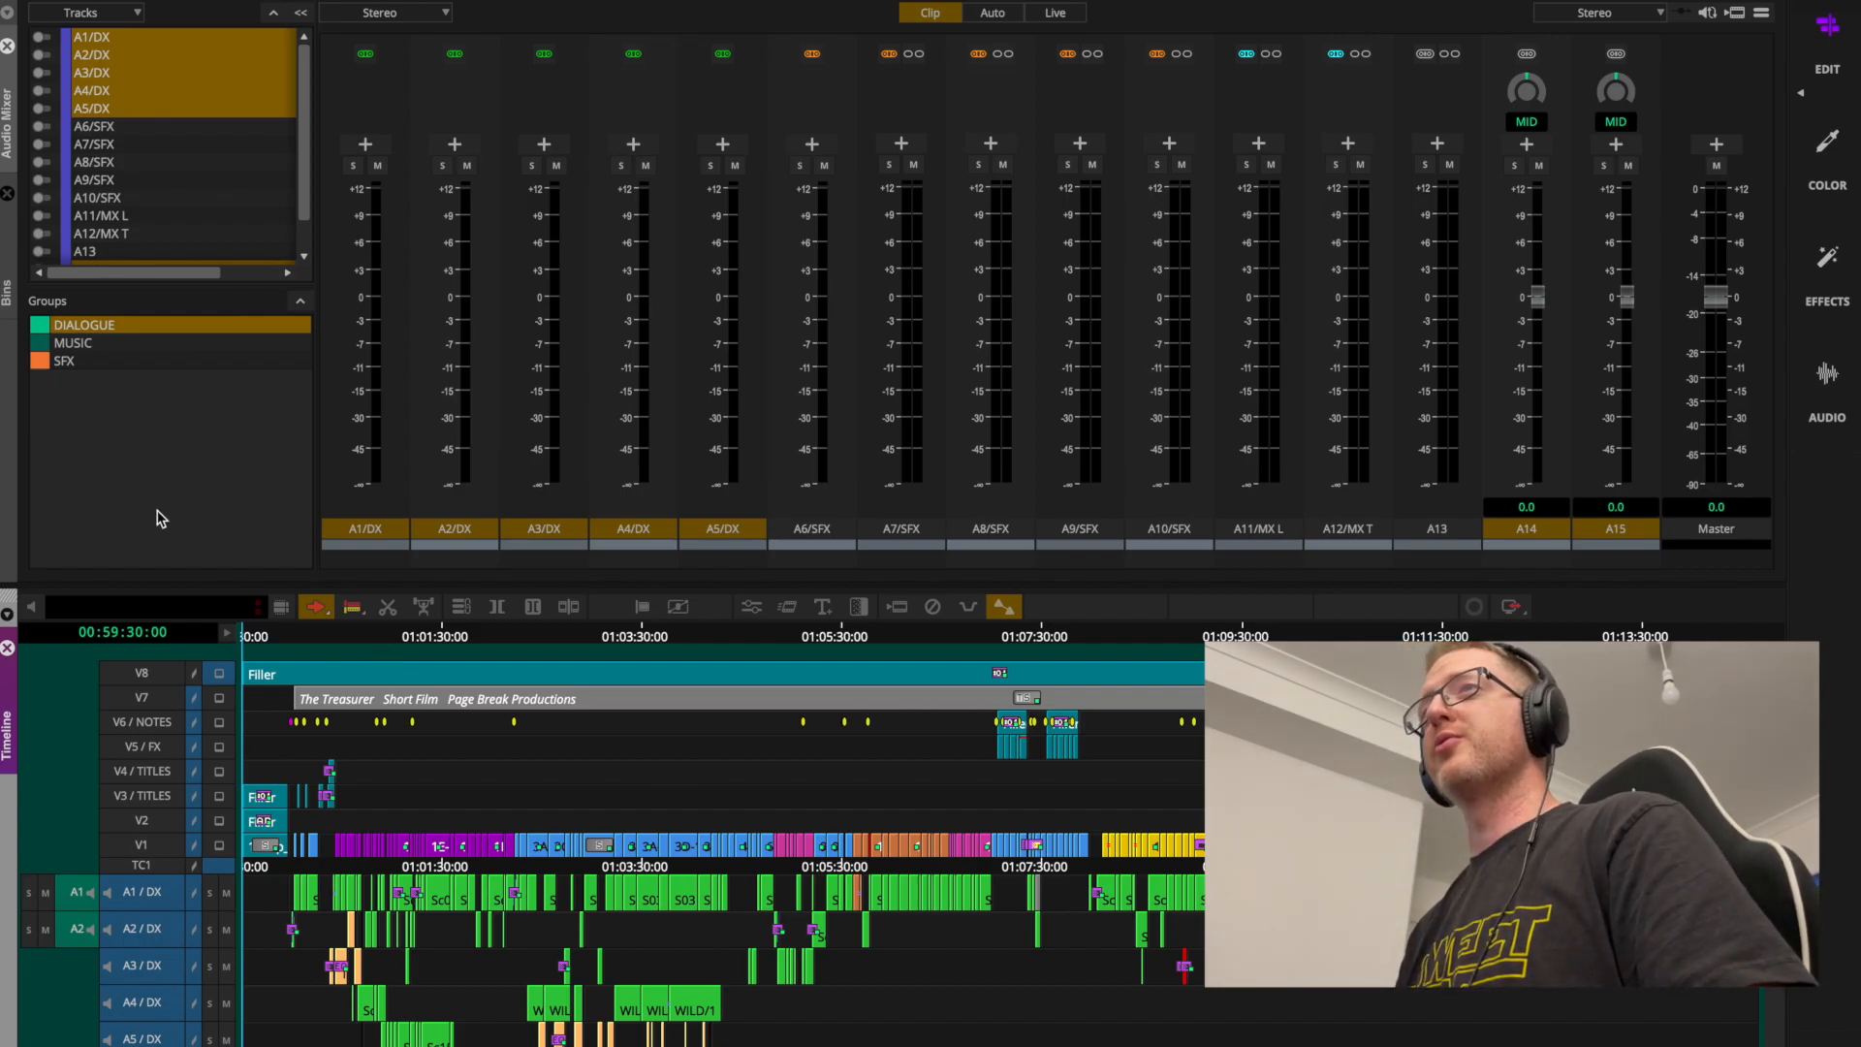
Bring up the 20221009 - Lock Delivery bin and widen its Name column to show the full mixdown names.
click(12, 234)
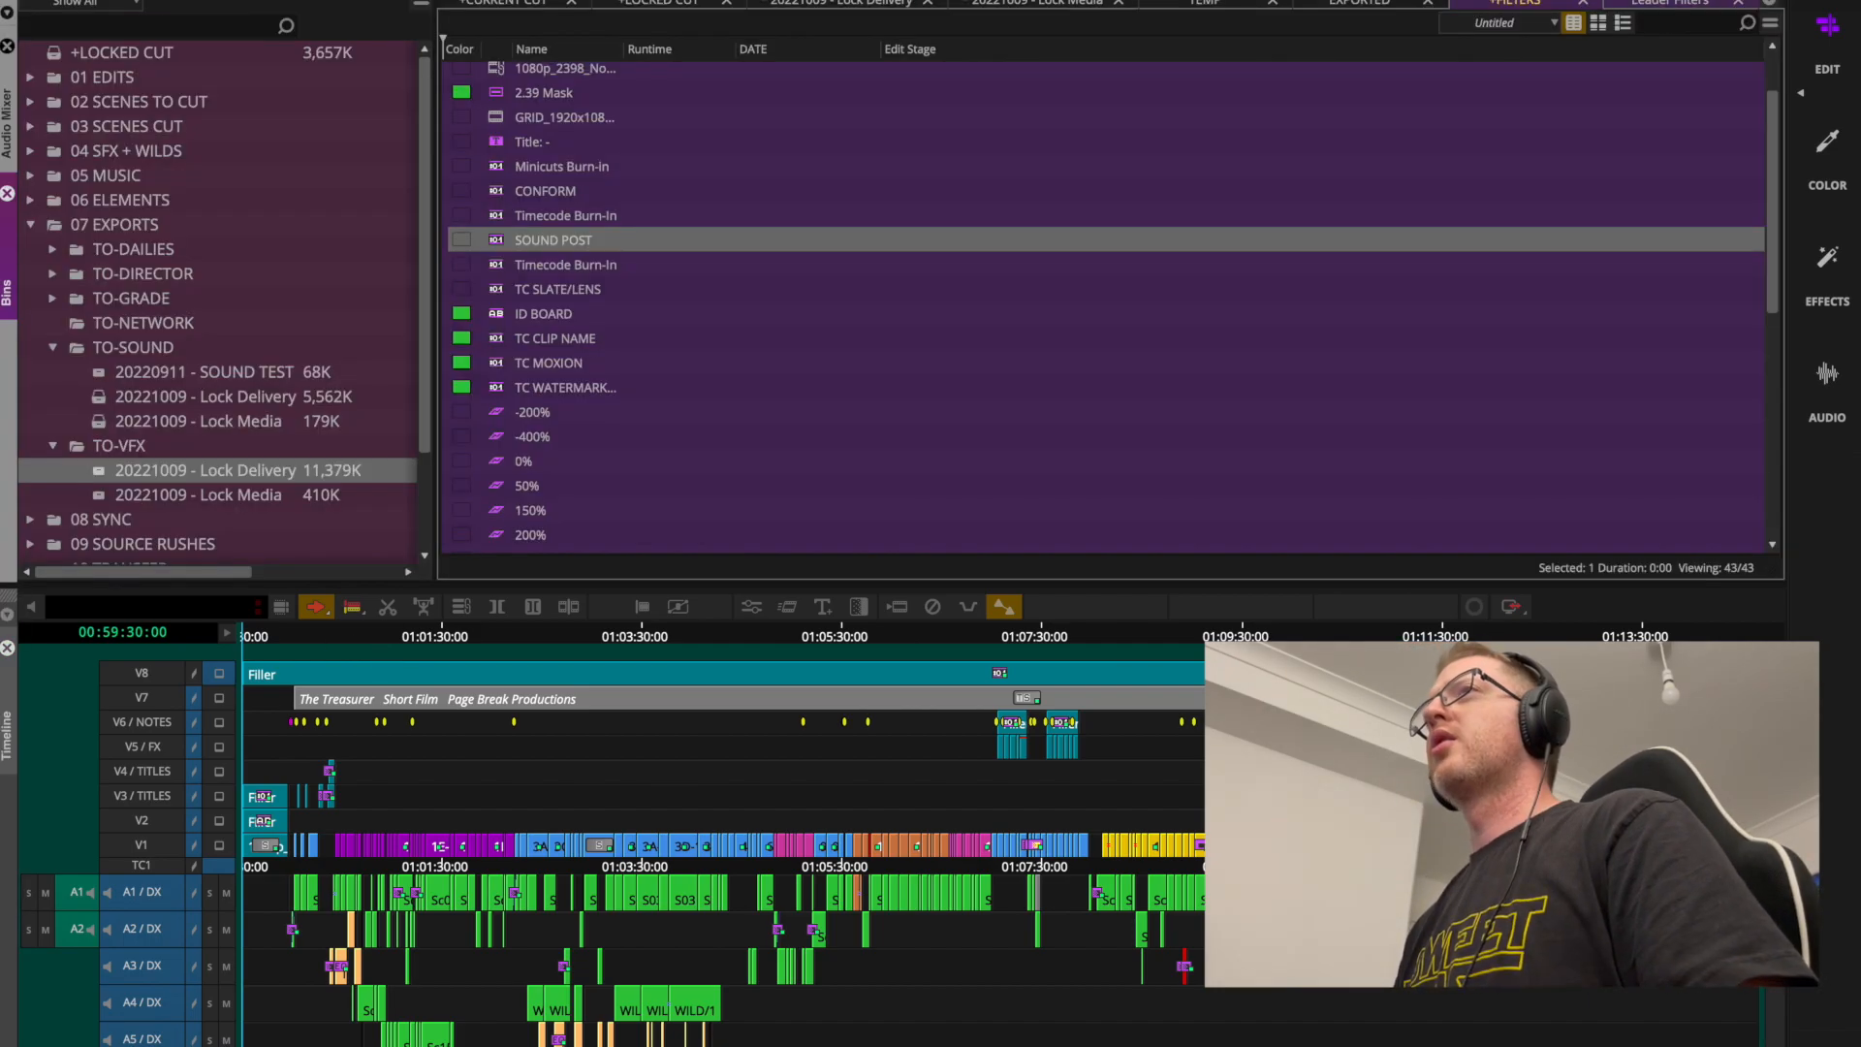
click(859, 4)
click(736, 252)
drag(834, 60, 989, 62)
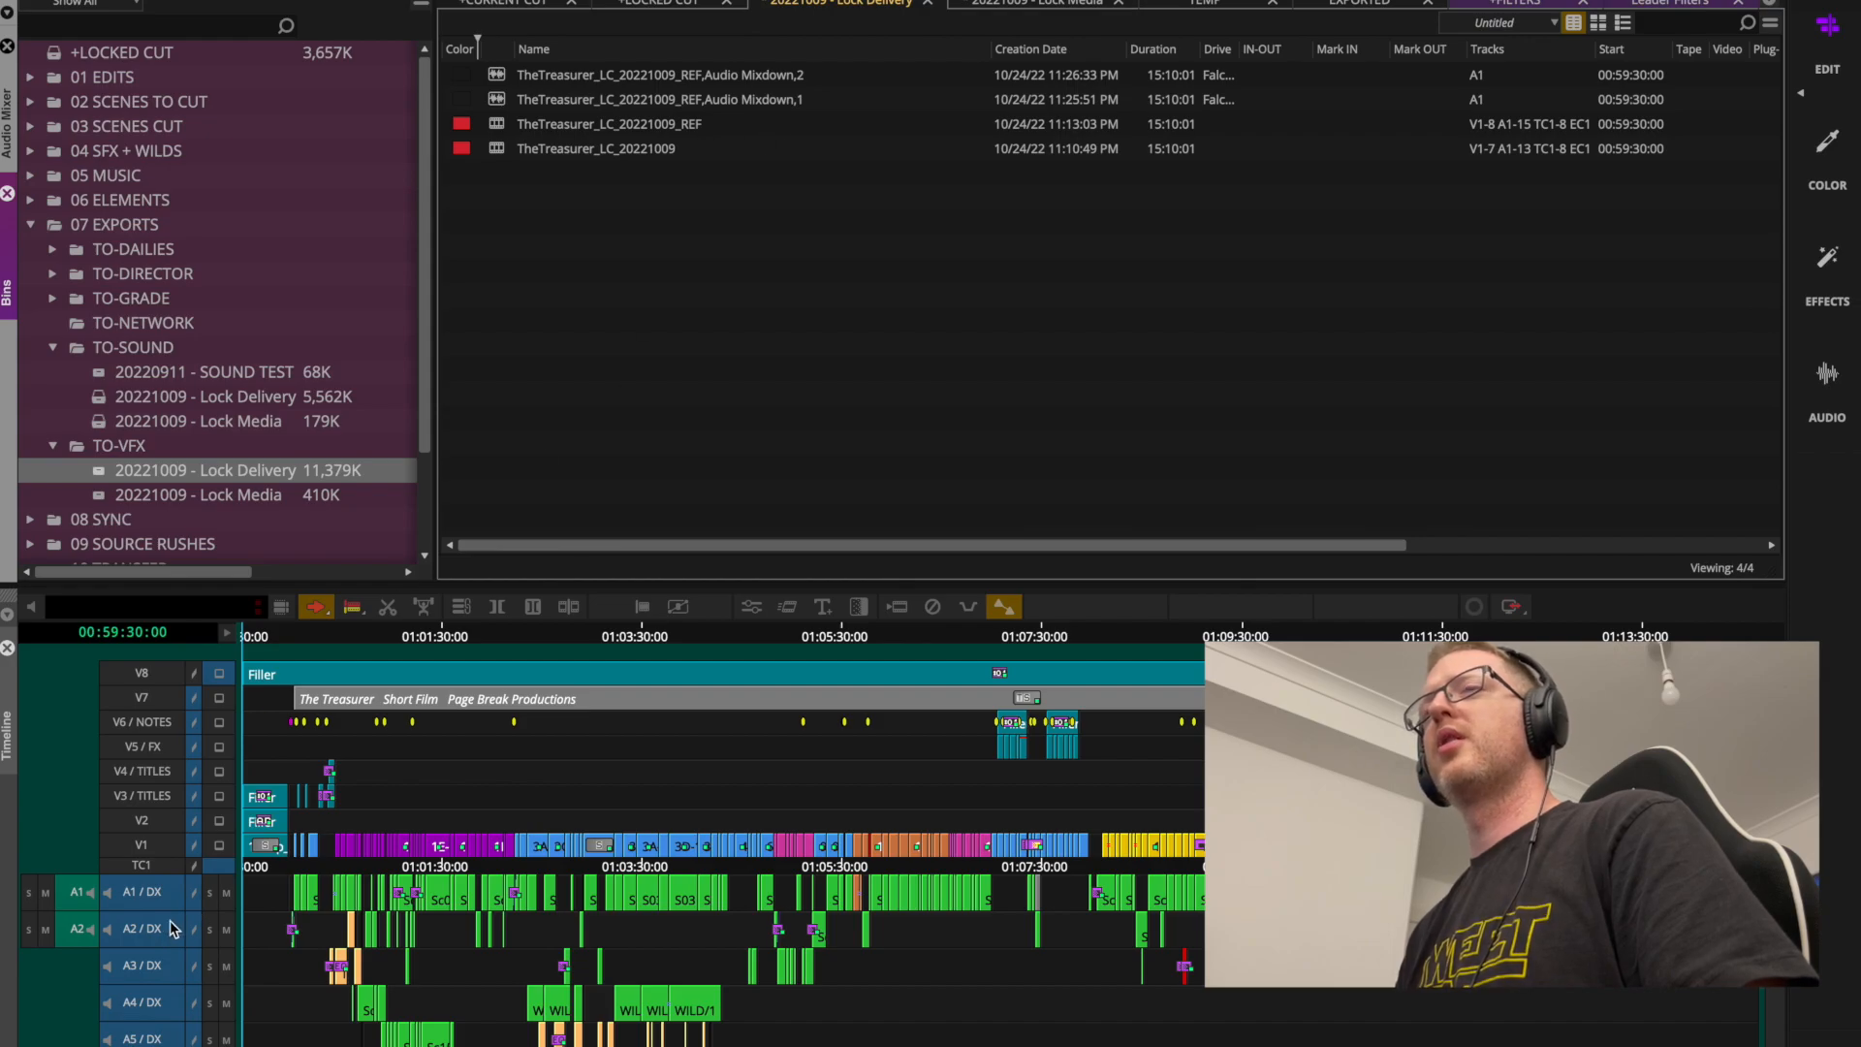
Show the timeline's track control panel and turn on waveforms for mixdown tracks A14 and A15.
scroll(194, 1013, down, 5)
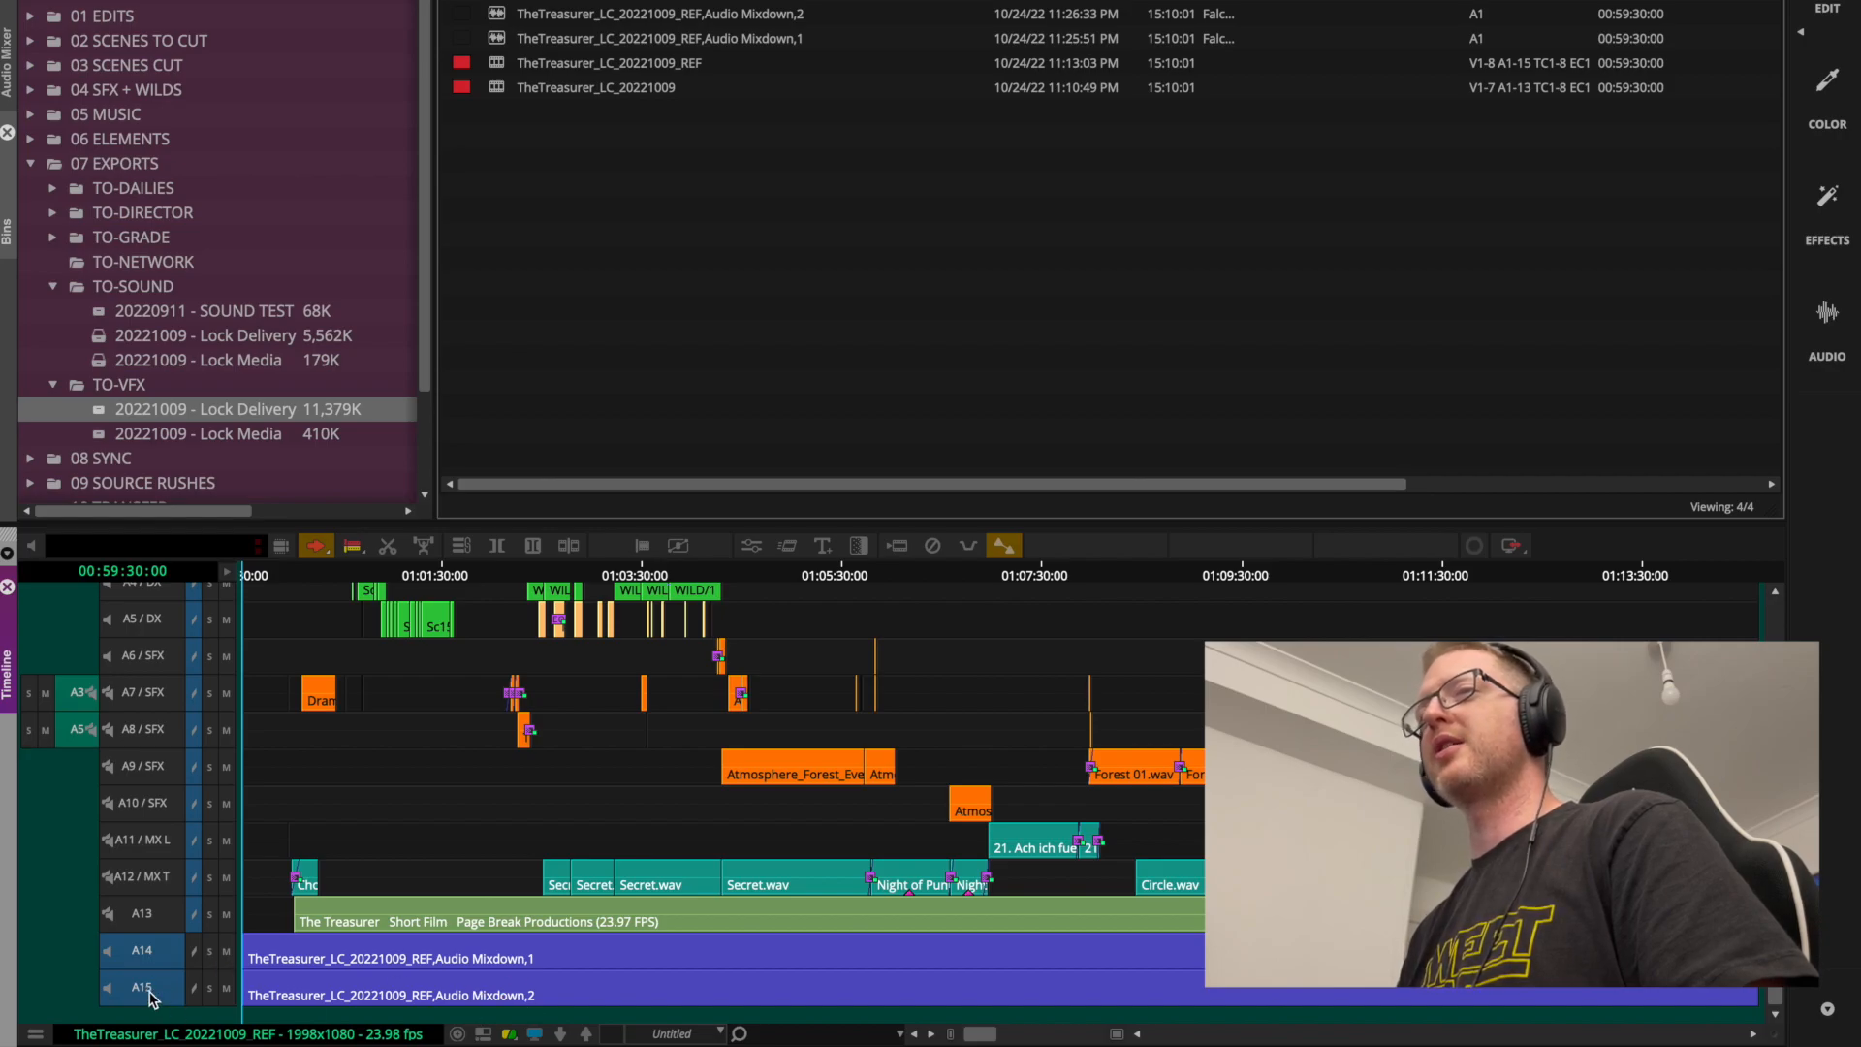
click(151, 999)
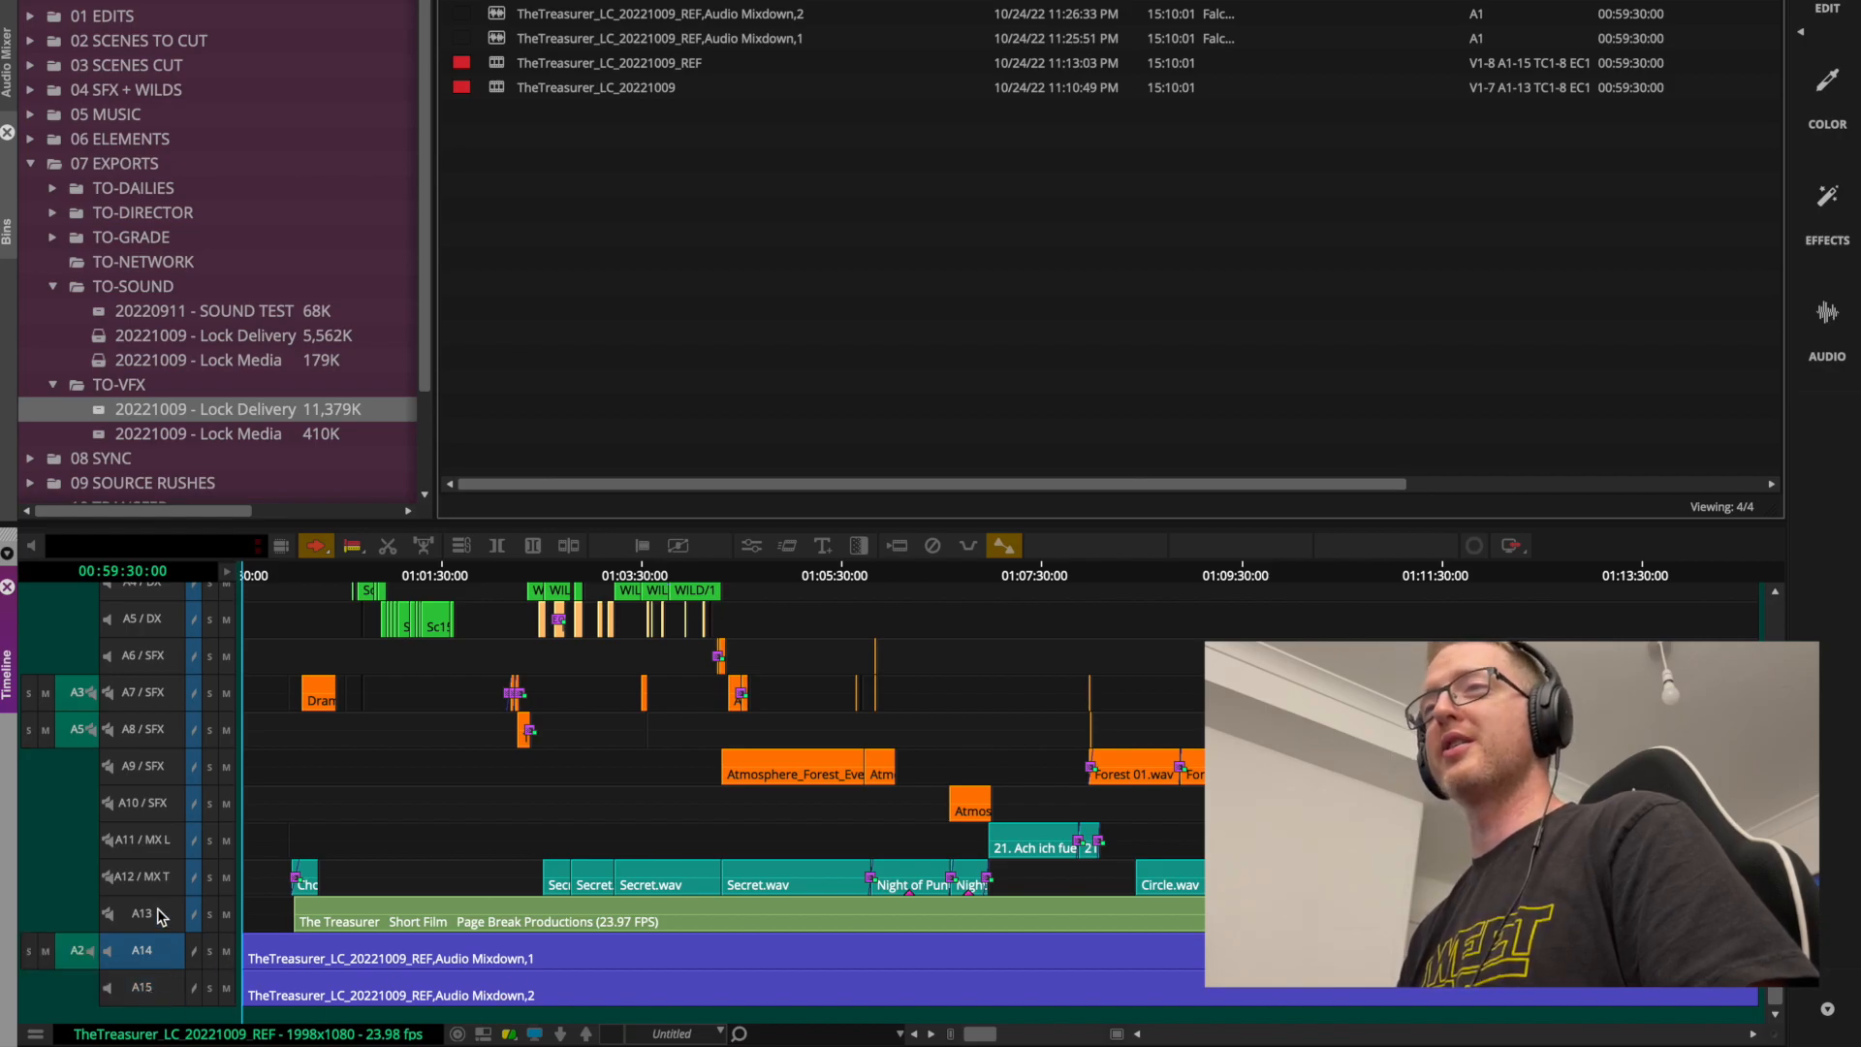
scroll(151, 889, up, 5)
scroll(155, 888, down, 5)
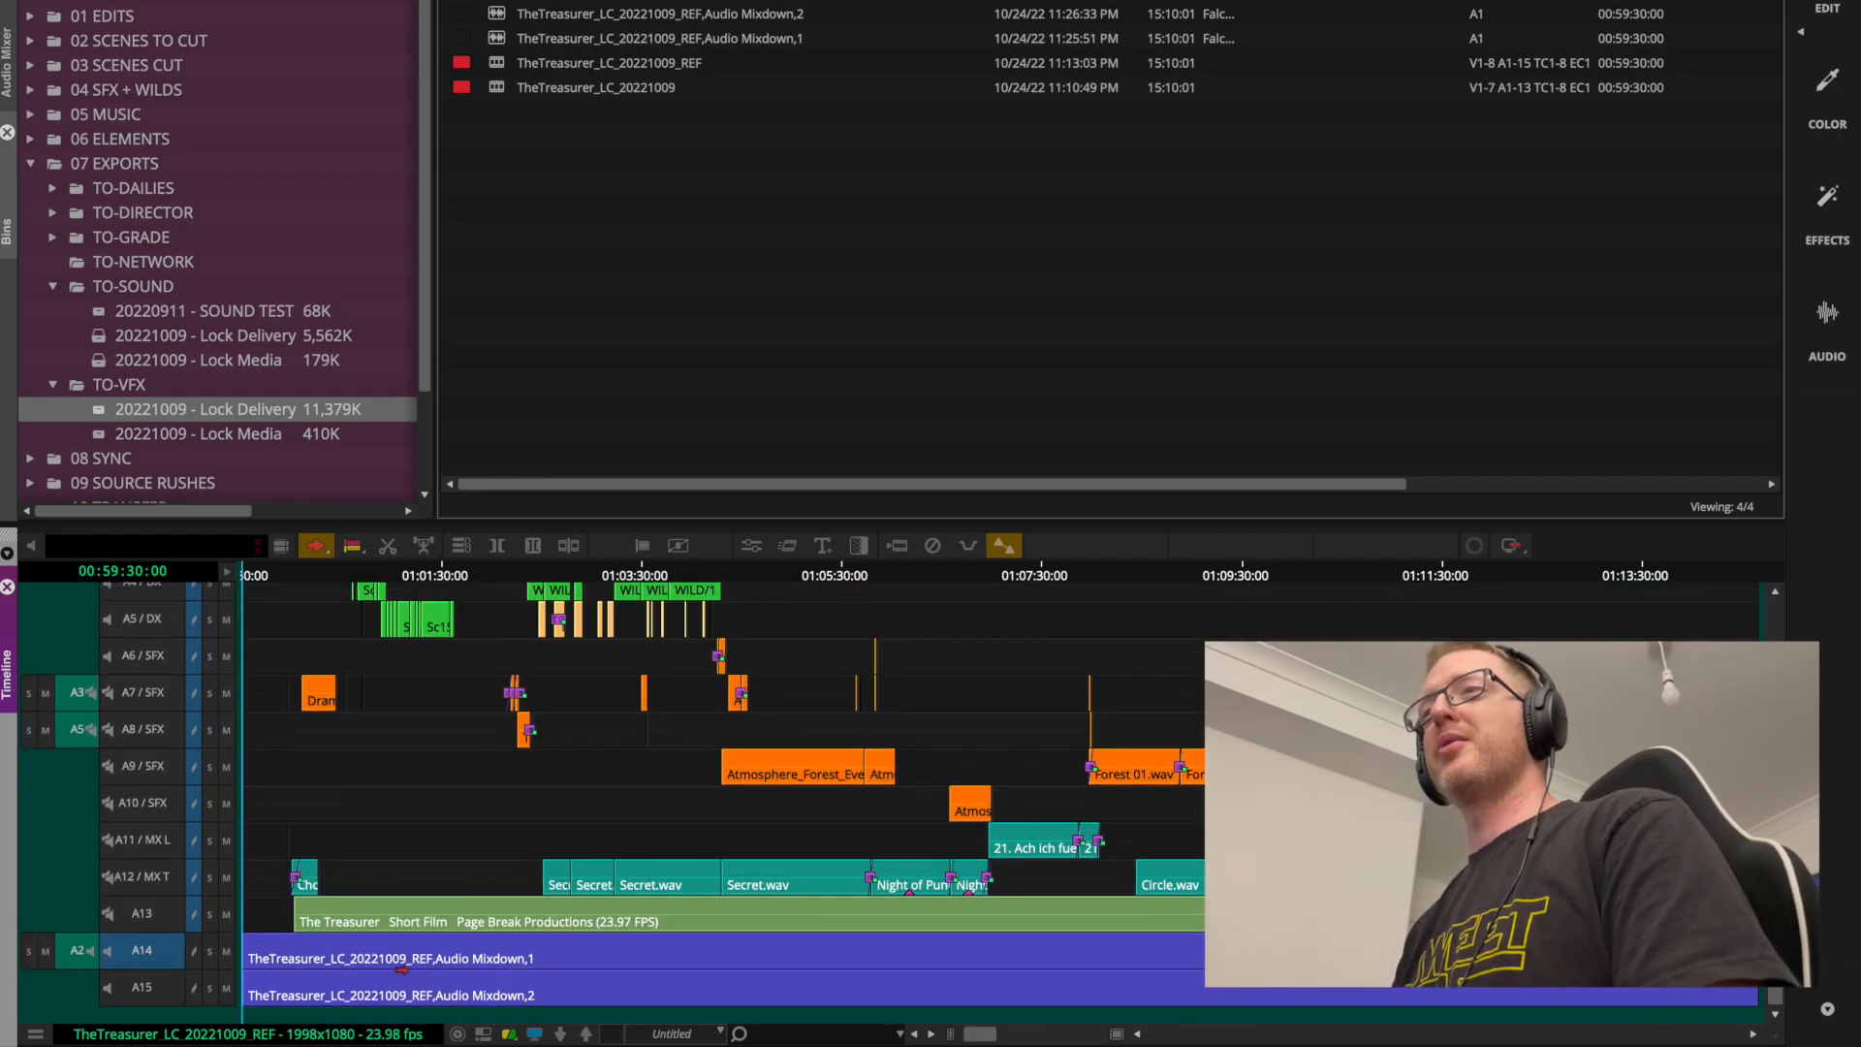
click(36, 1033)
click(106, 980)
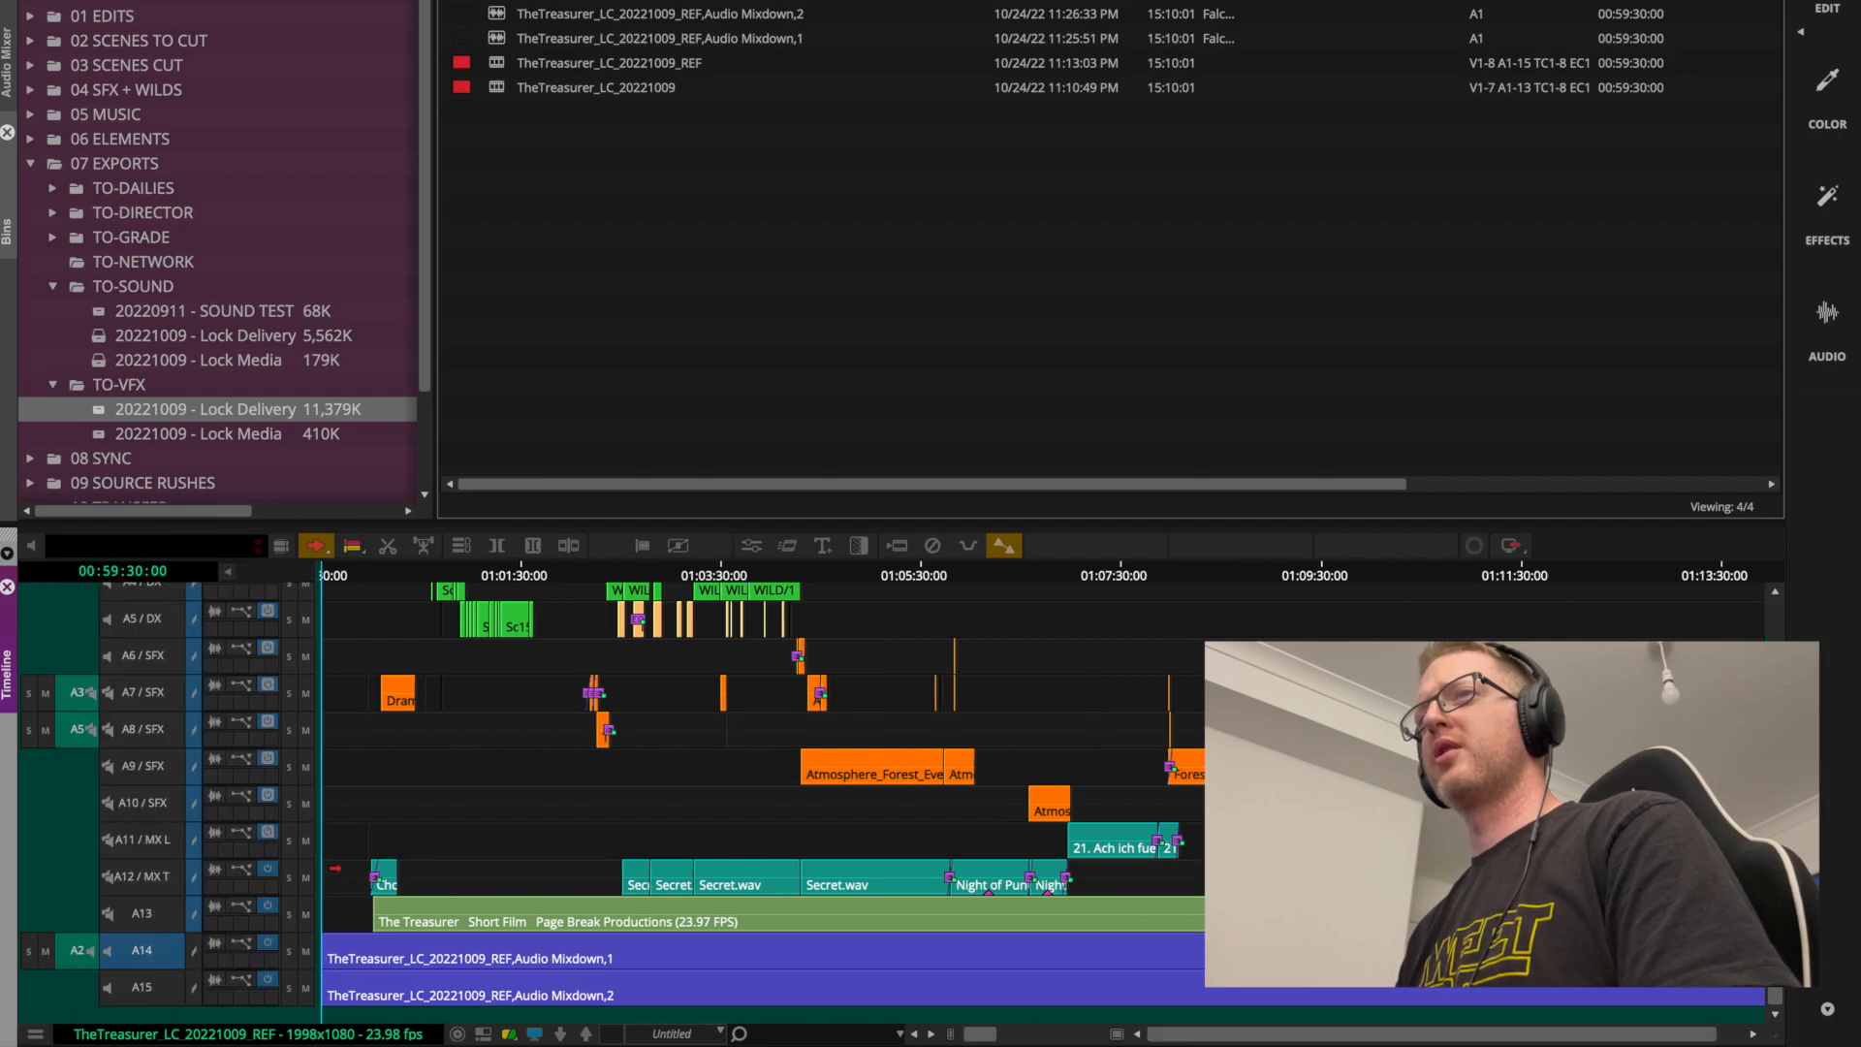
click(215, 983)
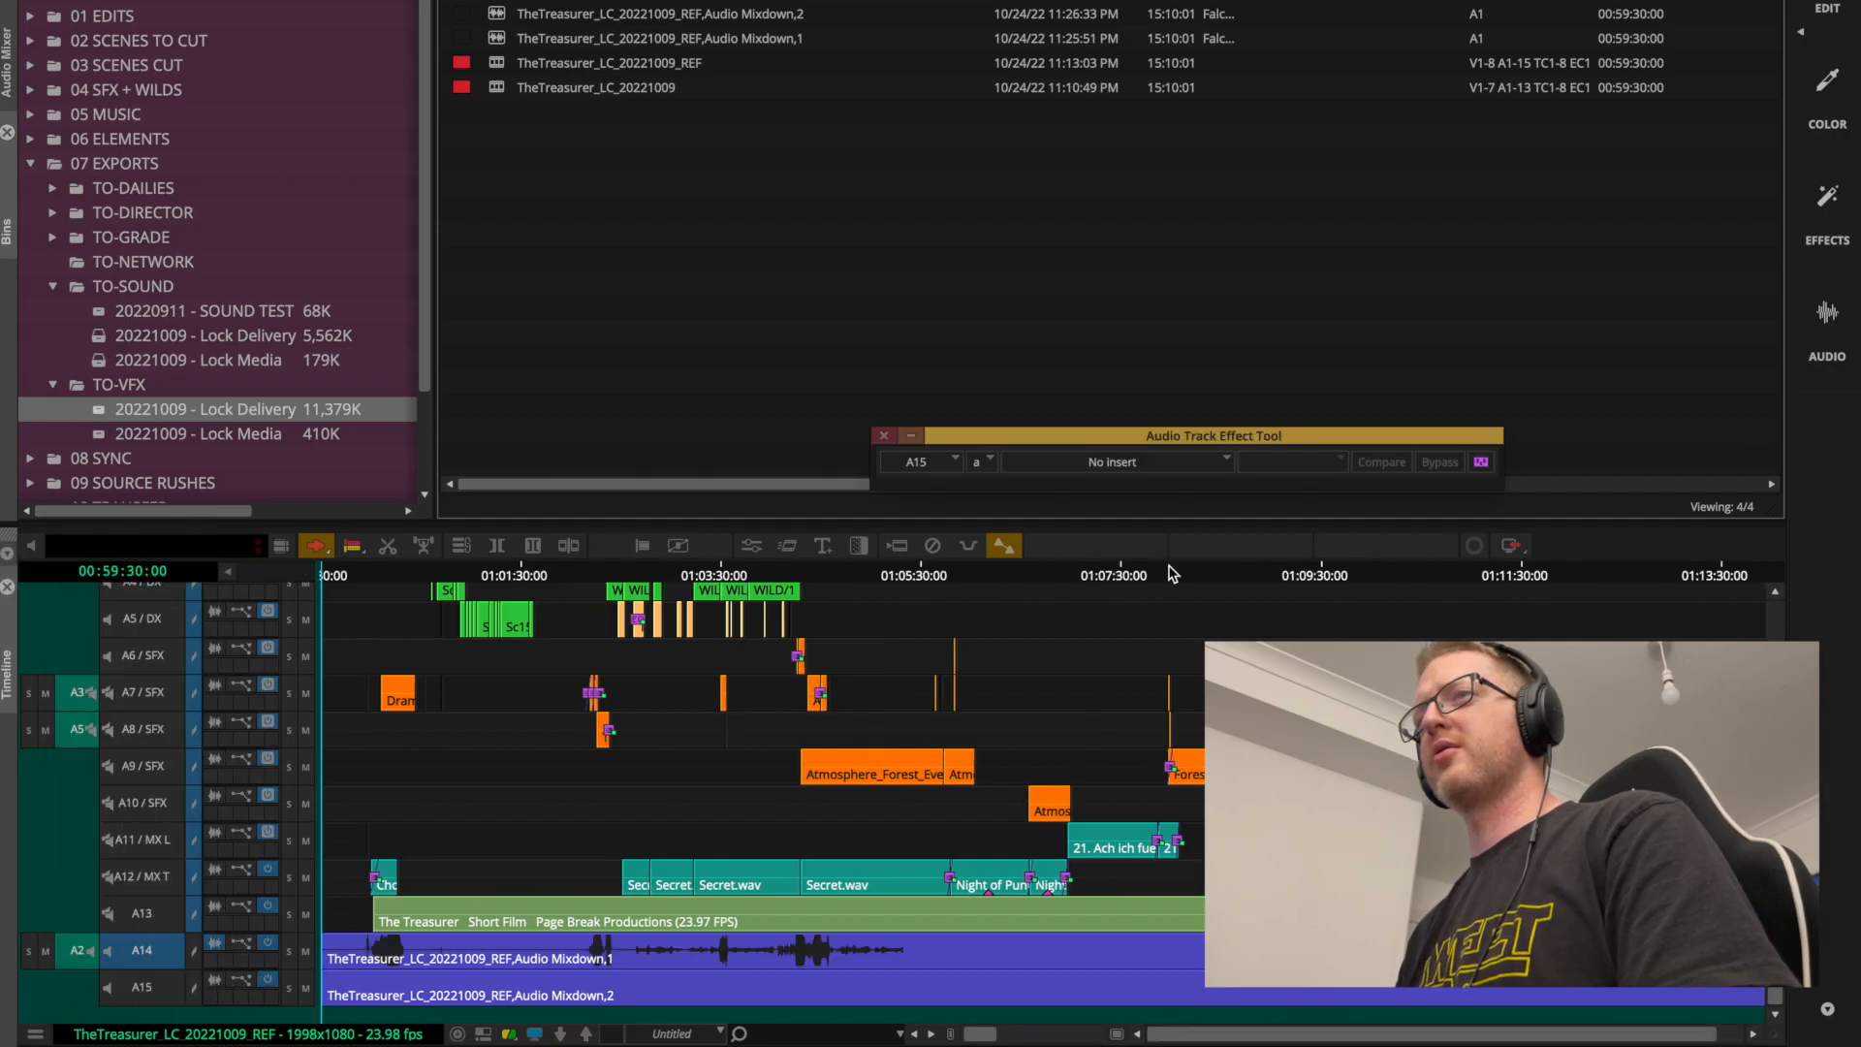
click(882, 436)
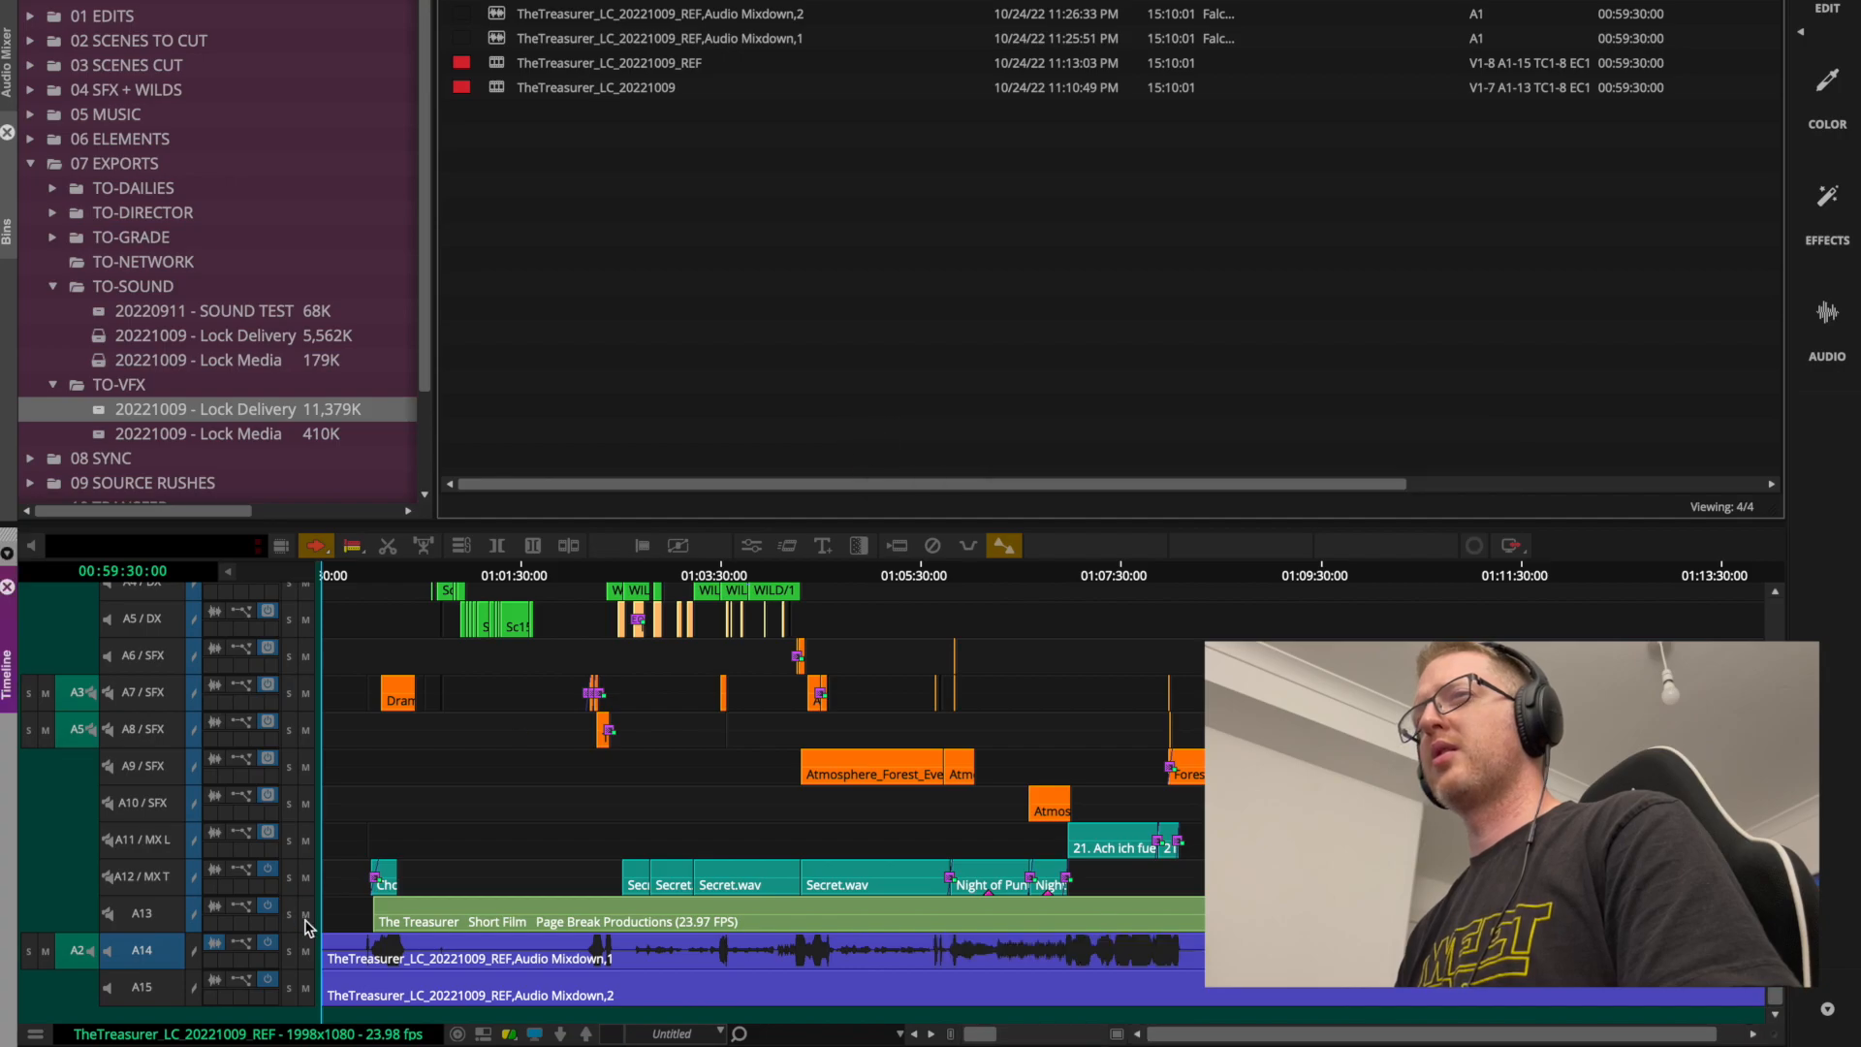
click(215, 981)
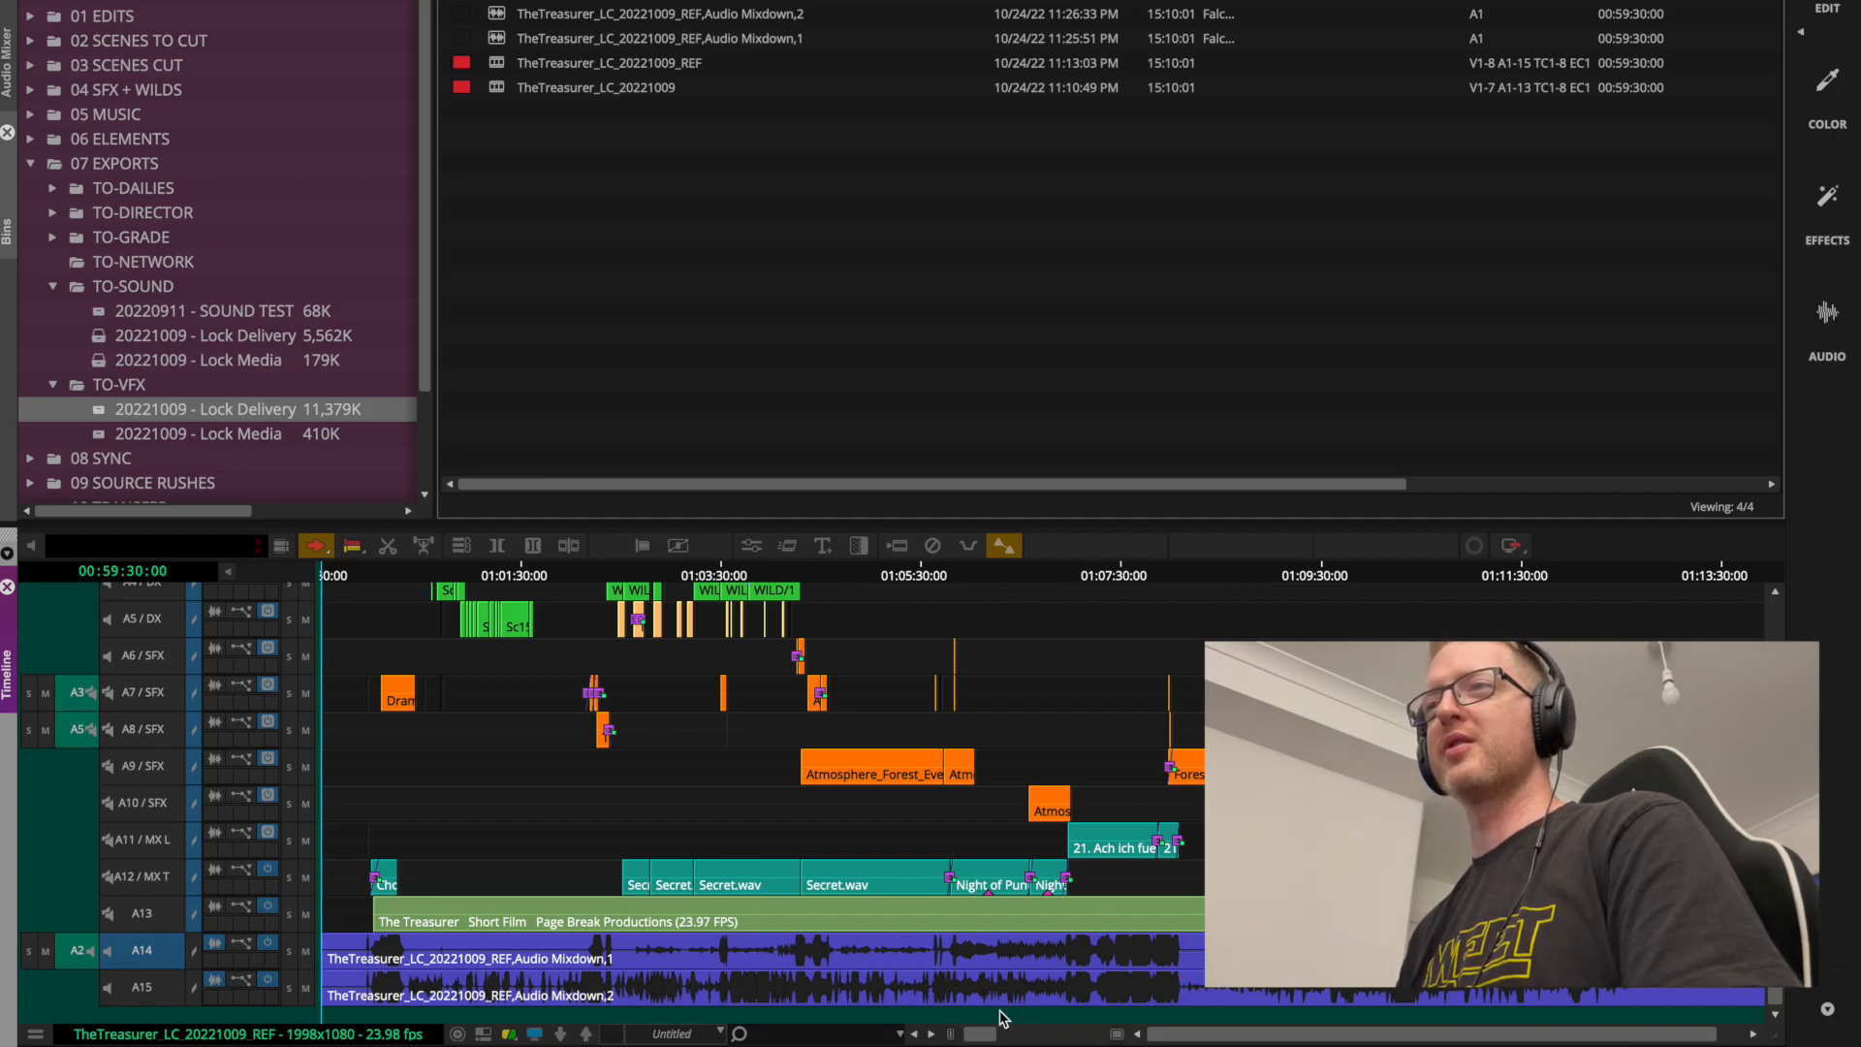
Compare the A14 and A15 mixdown waveforms with the dialogue, effects and music clips near the start of the sequence.
click(492, 576)
key(Down)
key(Down)
key(Down)
key(Up)
key(Up)
key(Down)
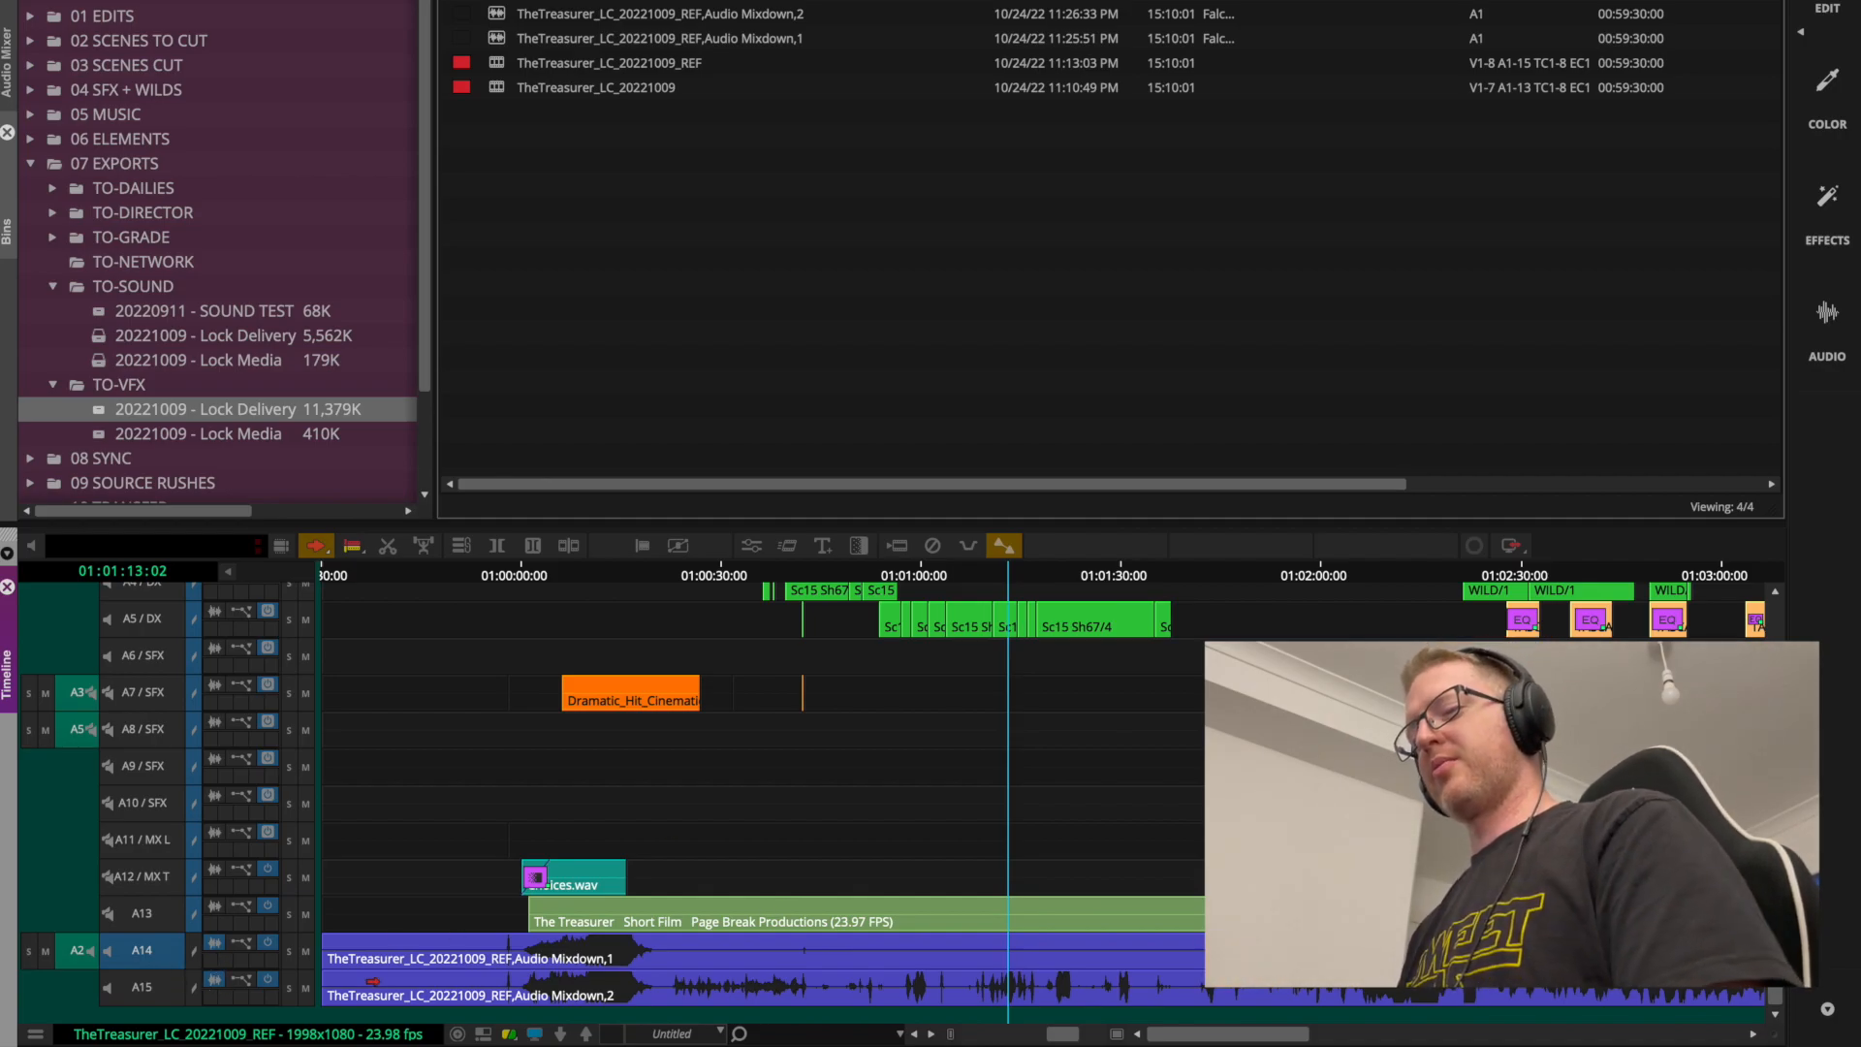
Rename the first mixdown TheTreasurer_LC_20221009_REF_MUSIC_SFX and the second TheTreasurer_LC_20221009_REF_DIALOGUE in the bin.
double_click(775, 38)
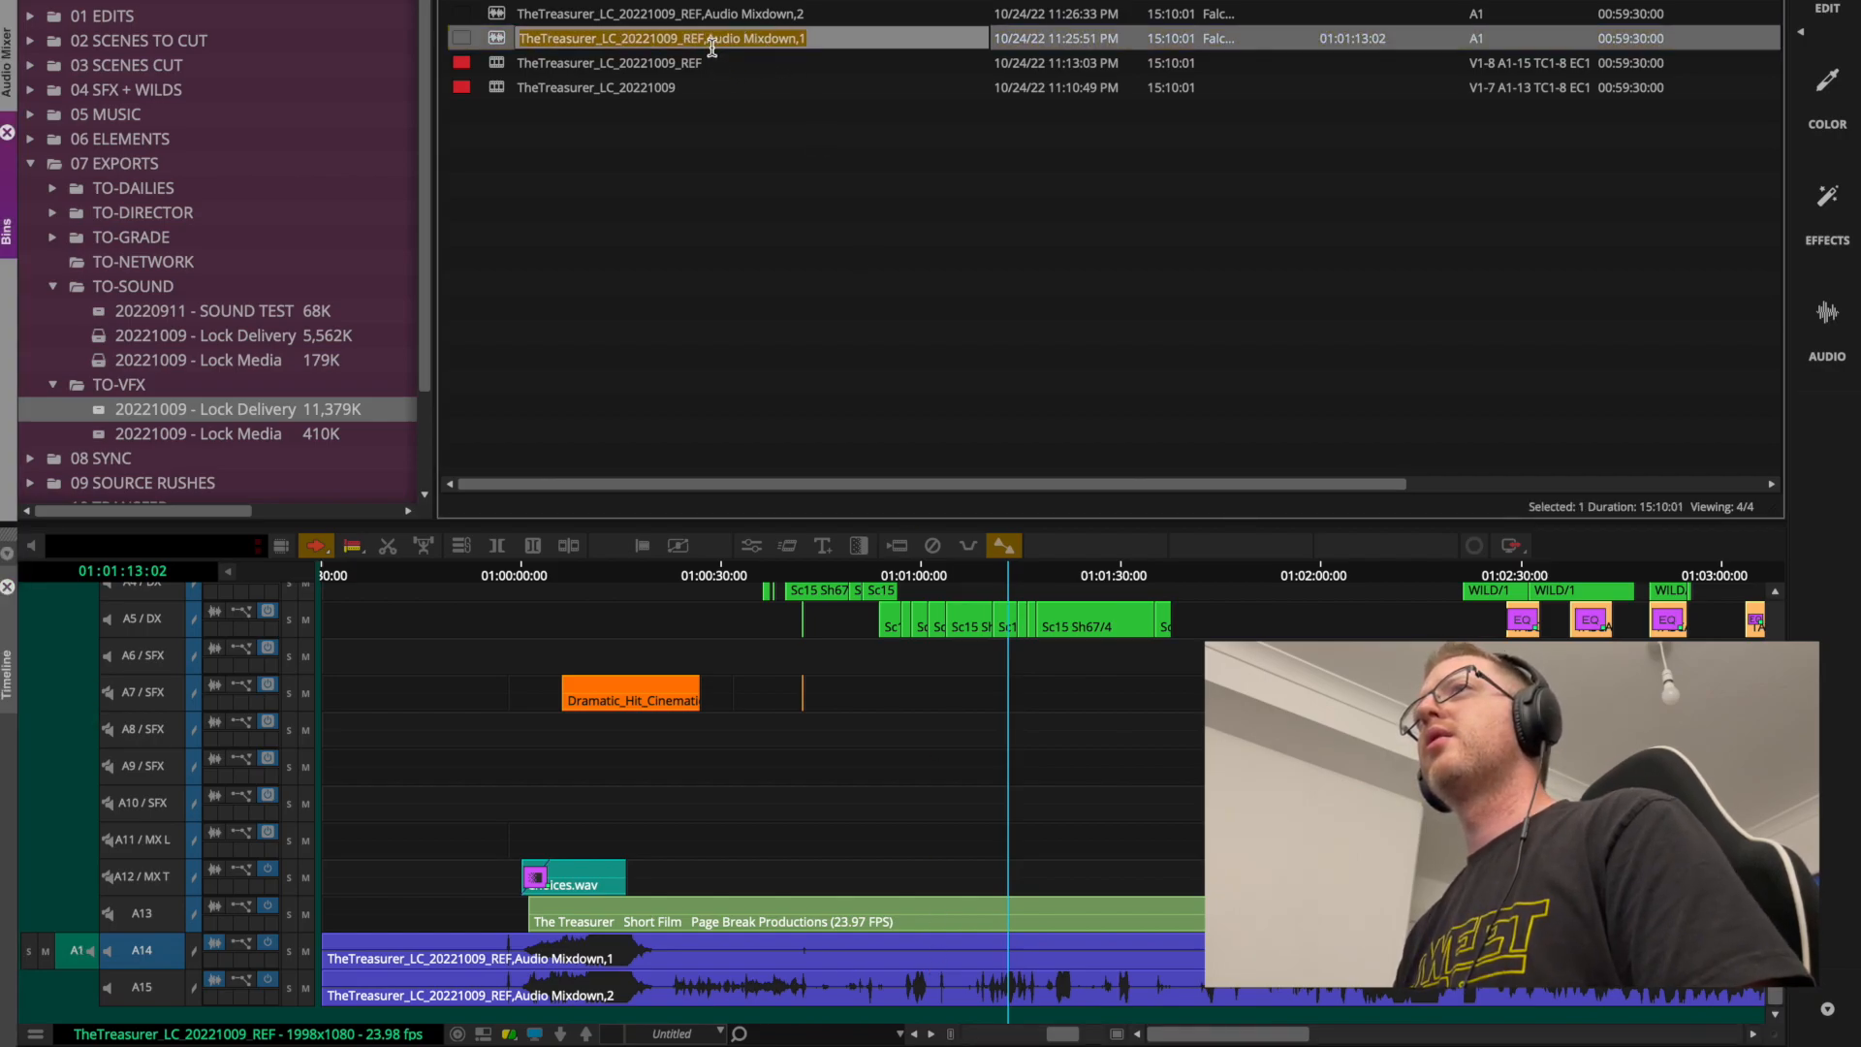
click(944, 576)
key(n)
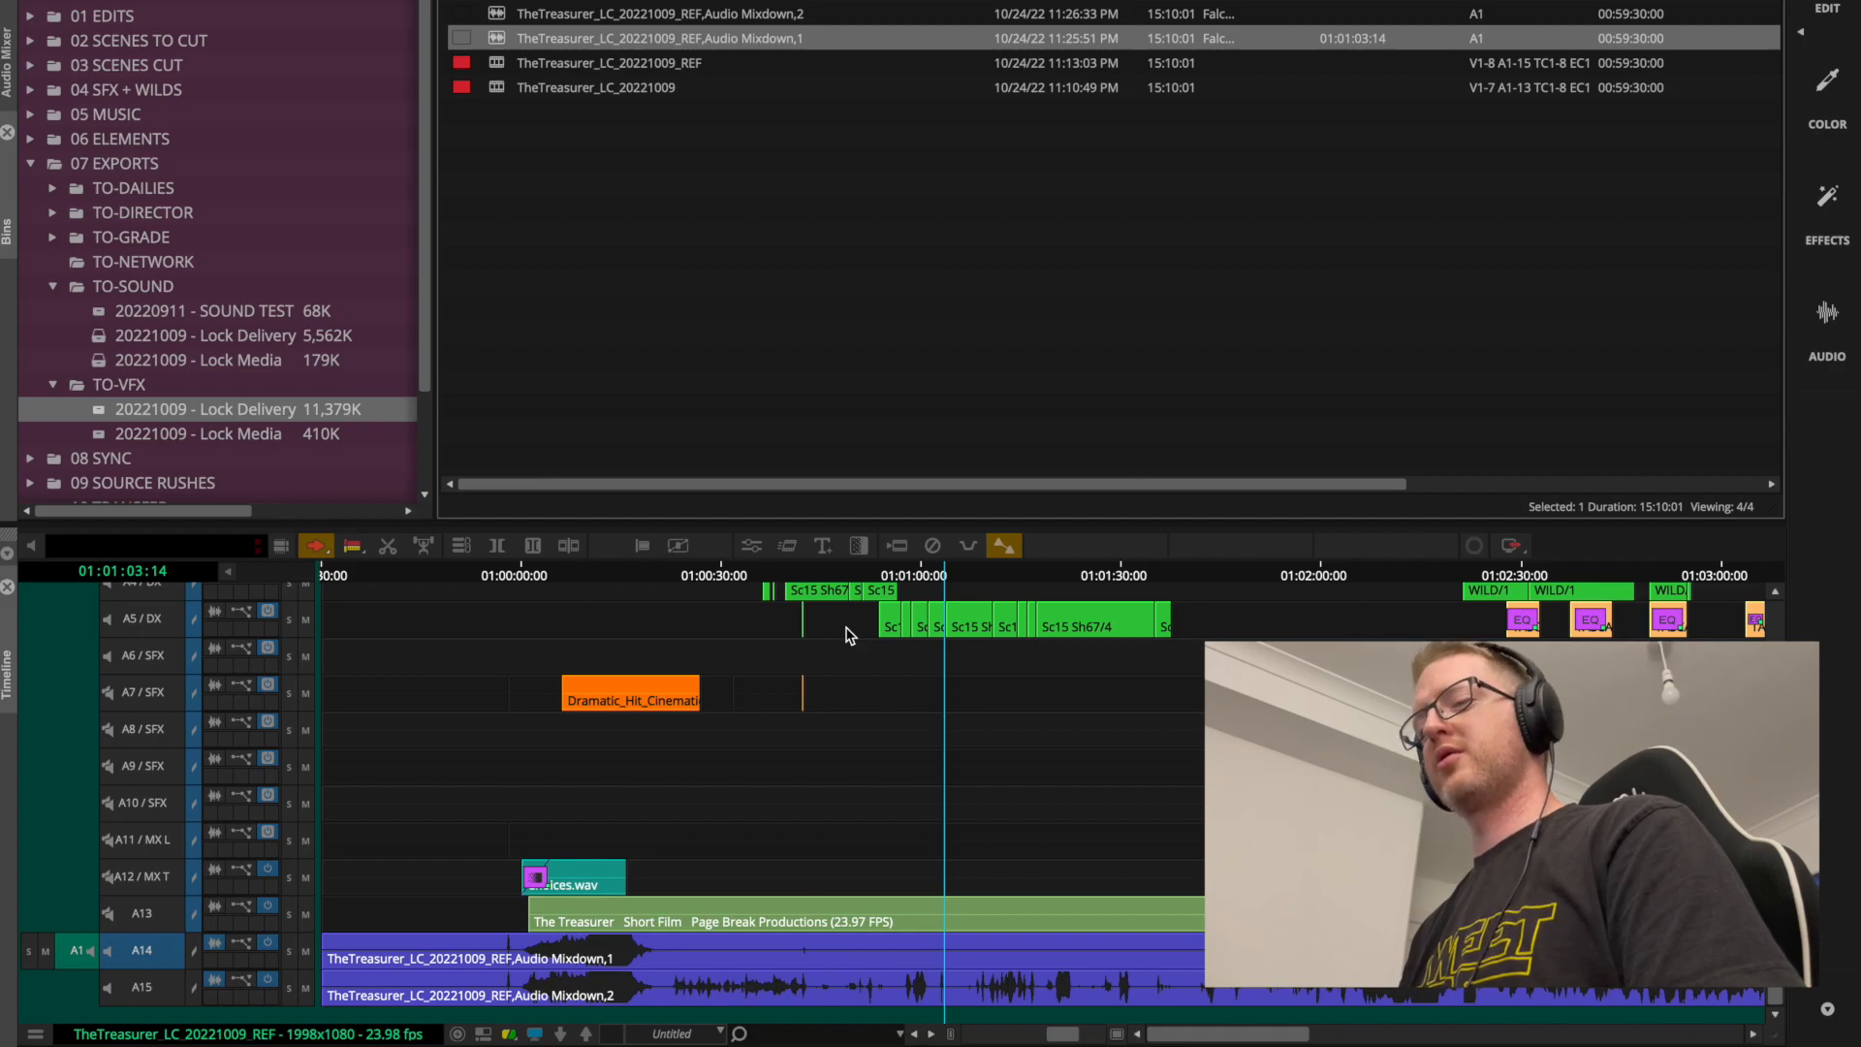
key(shift+n)
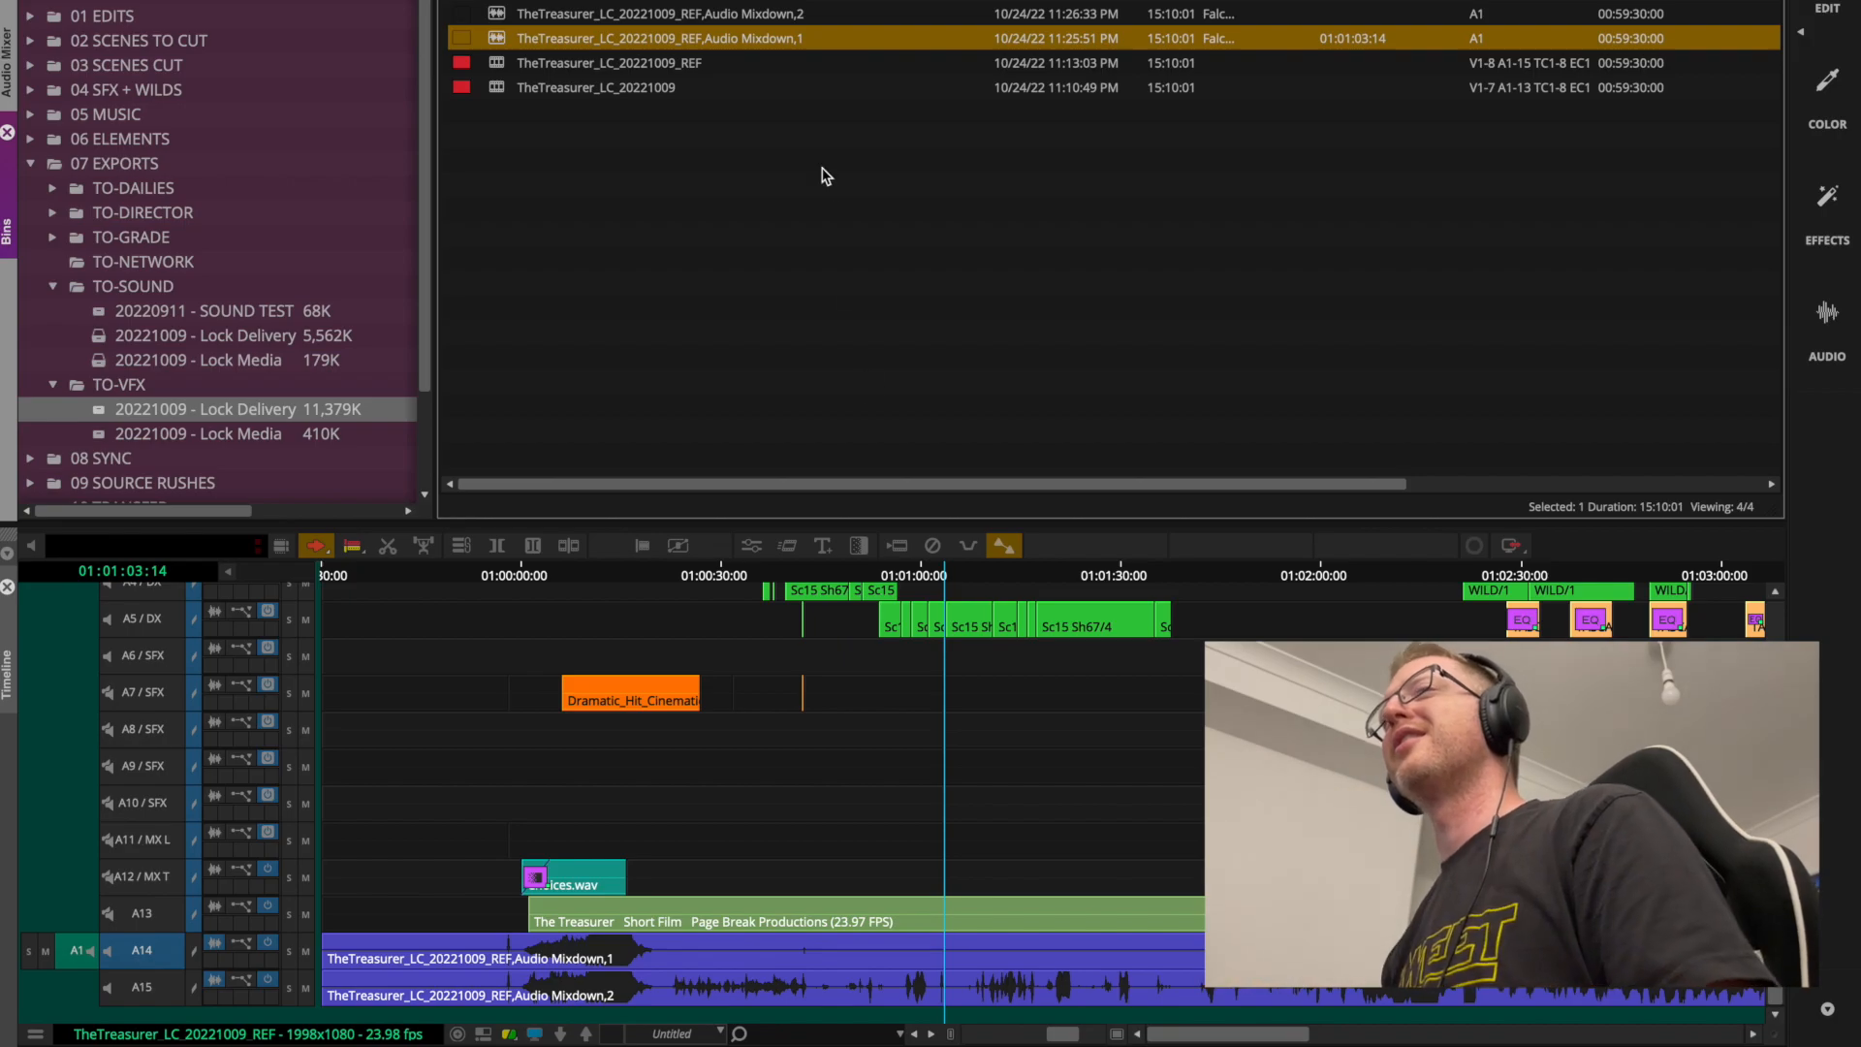
click(931, 577)
drag(933, 576, 949, 576)
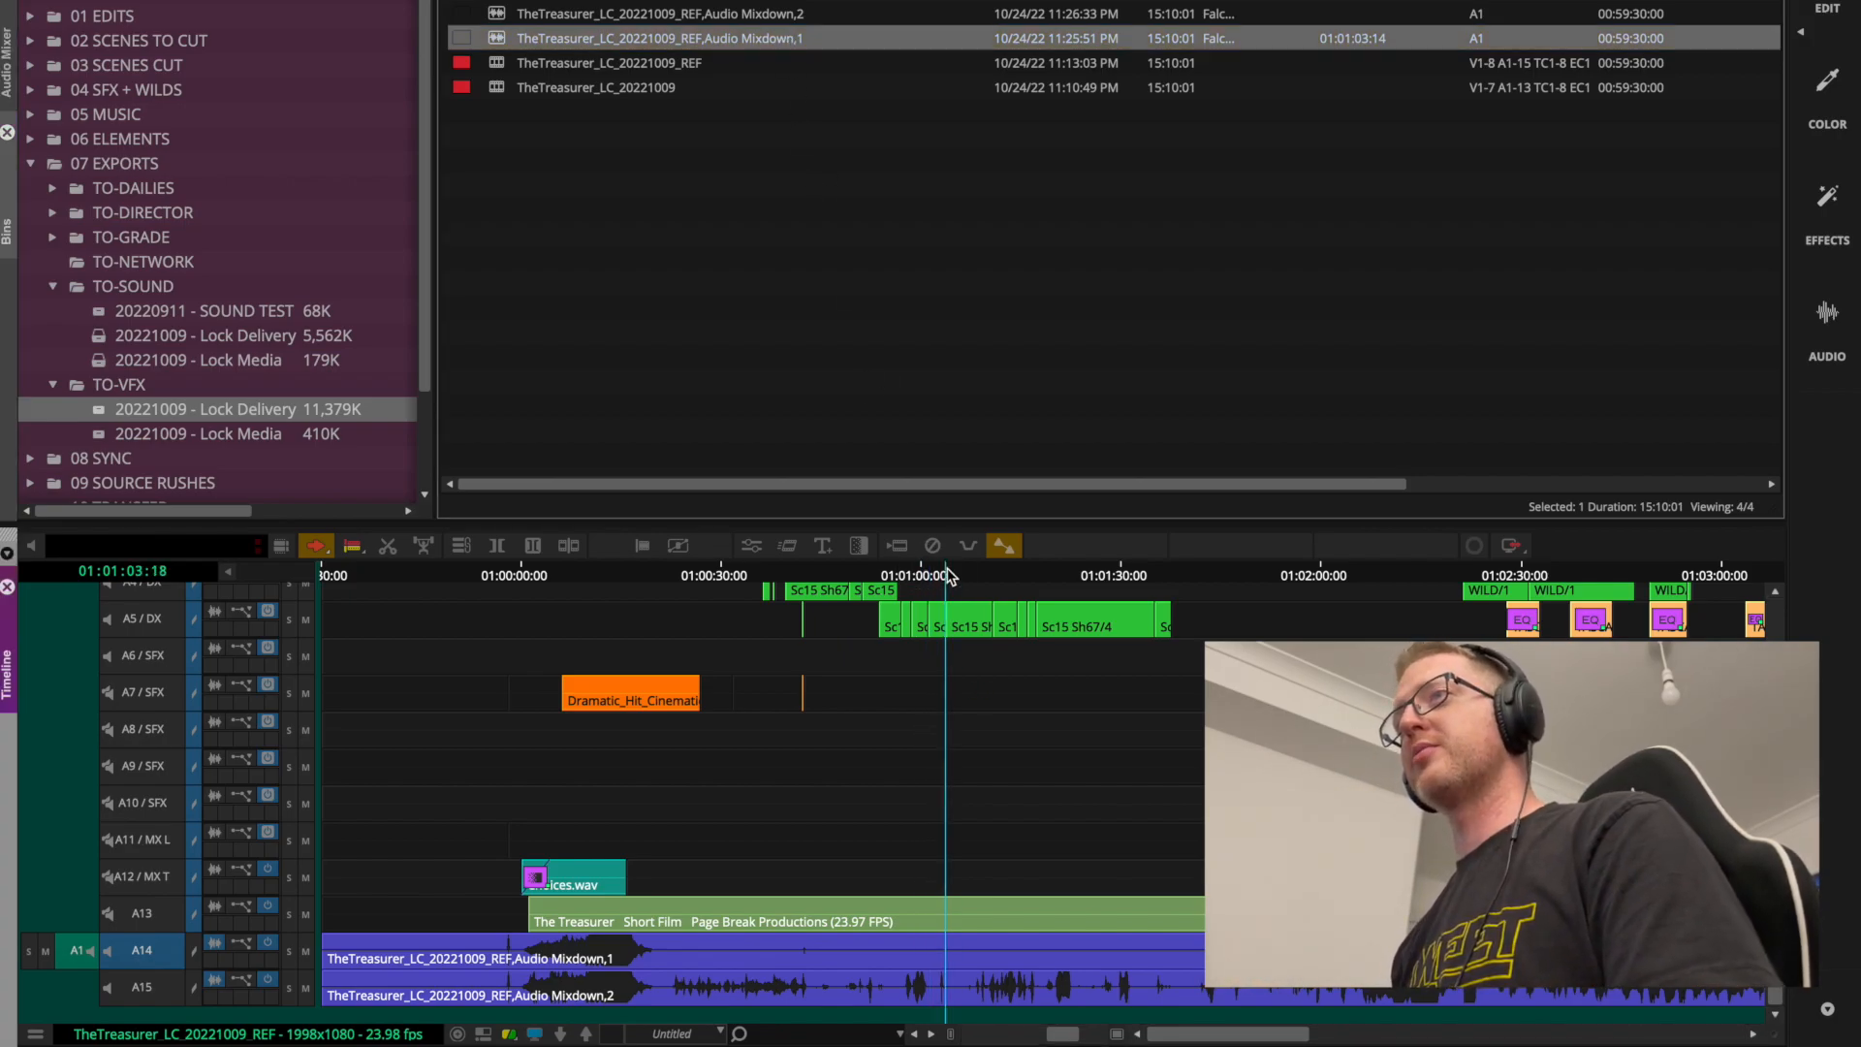
click(703, 36)
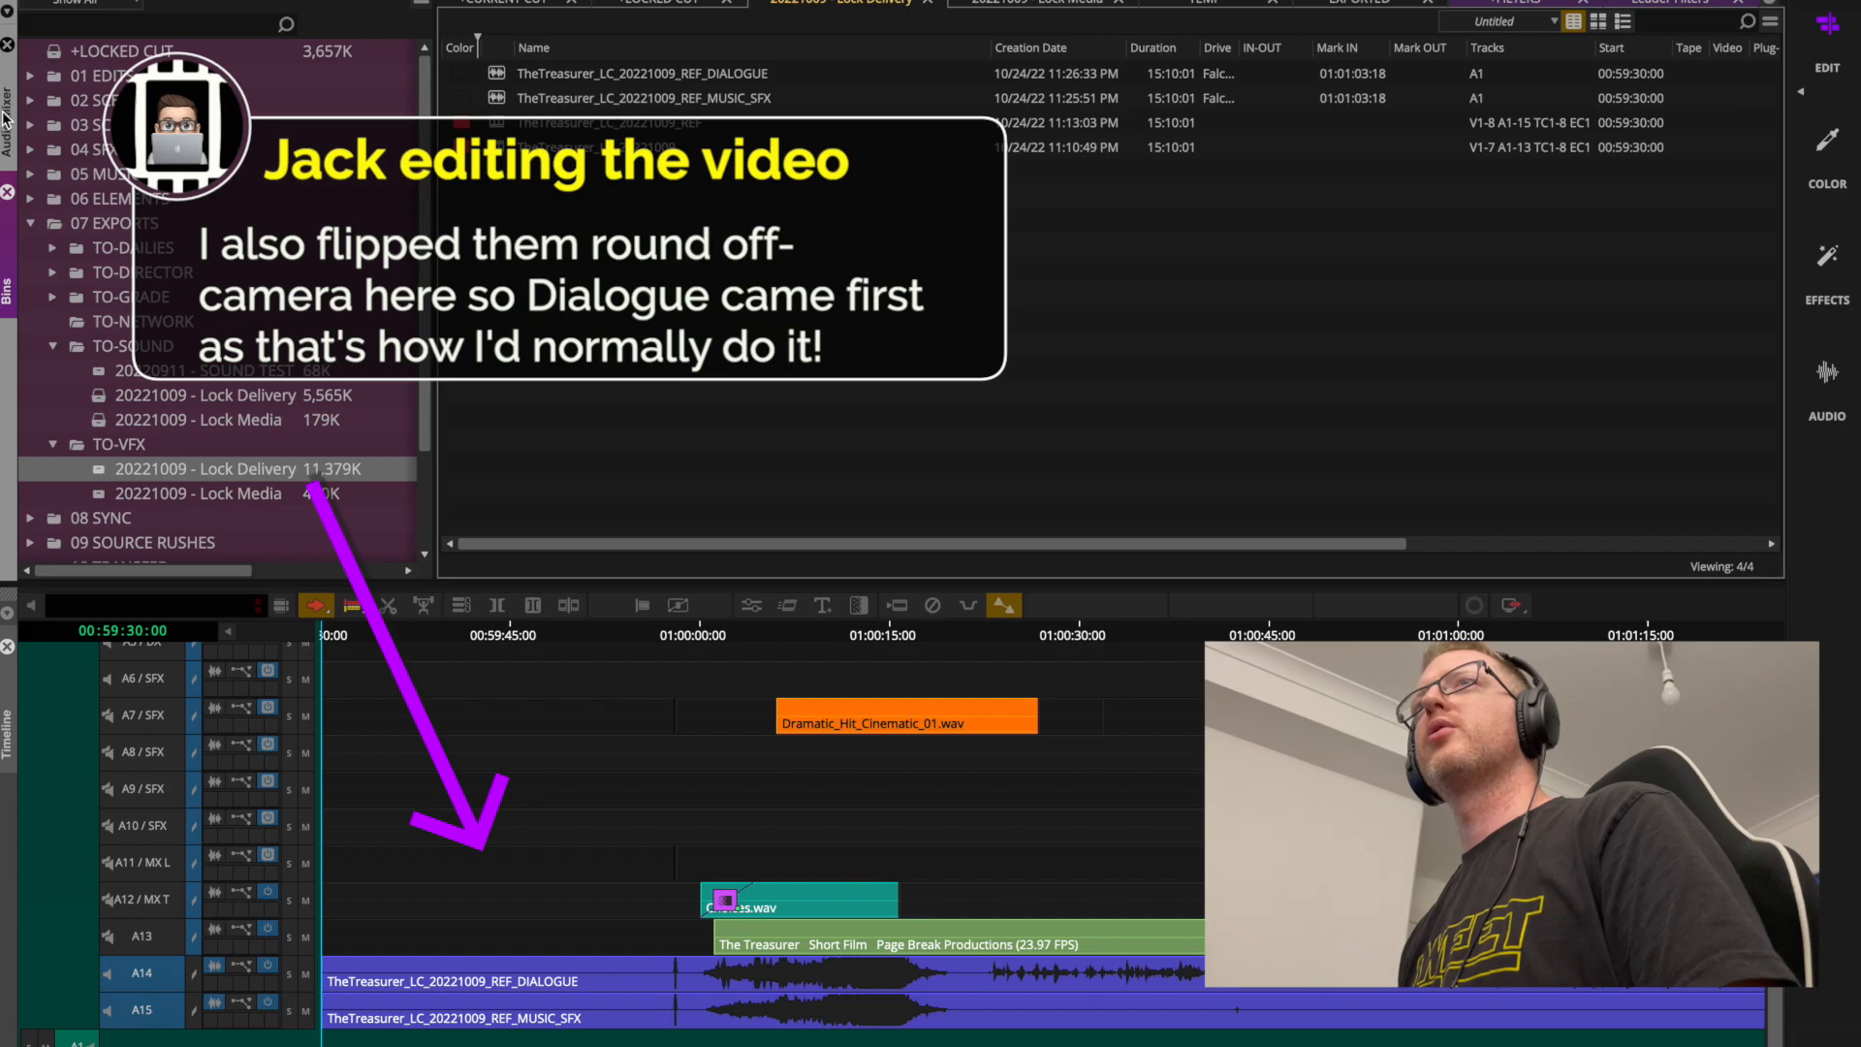
Pan the dialogue mixdown on A14 to L100 and the music and effects mixdown on A15 to R100.
click(8, 122)
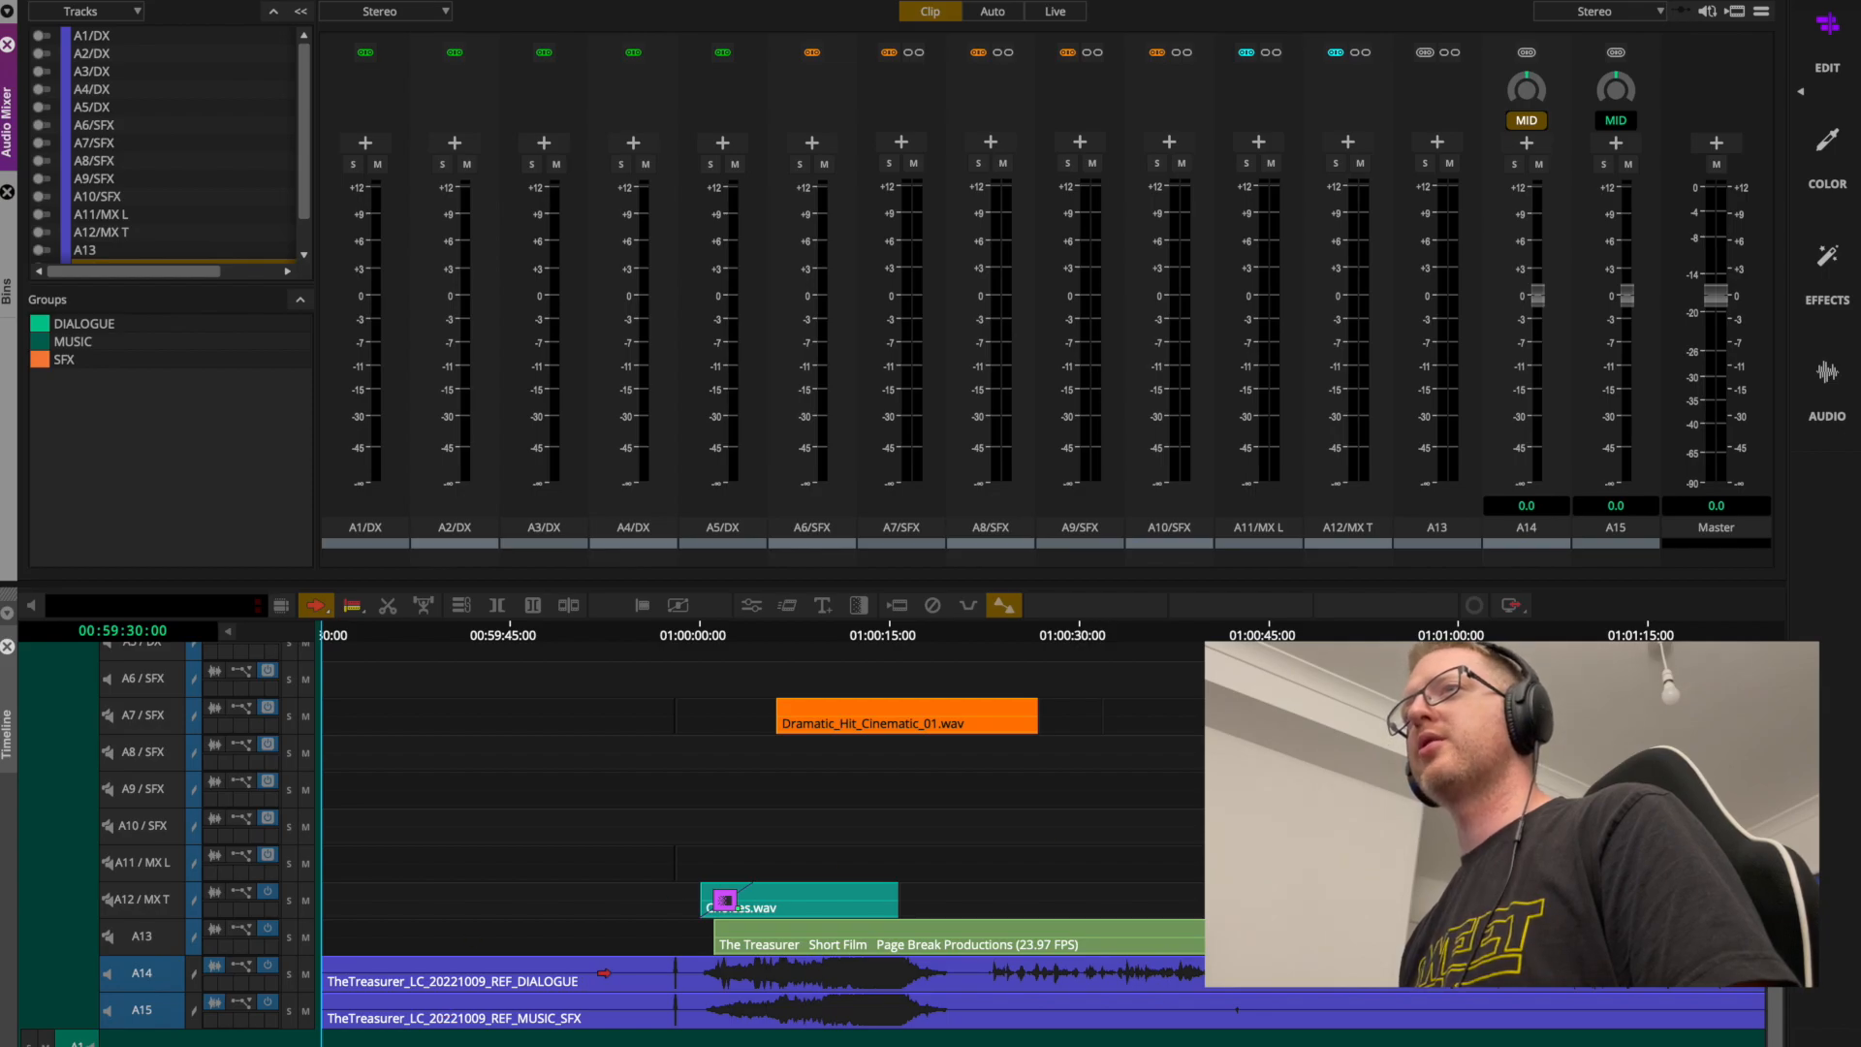
click(604, 975)
click(610, 1006)
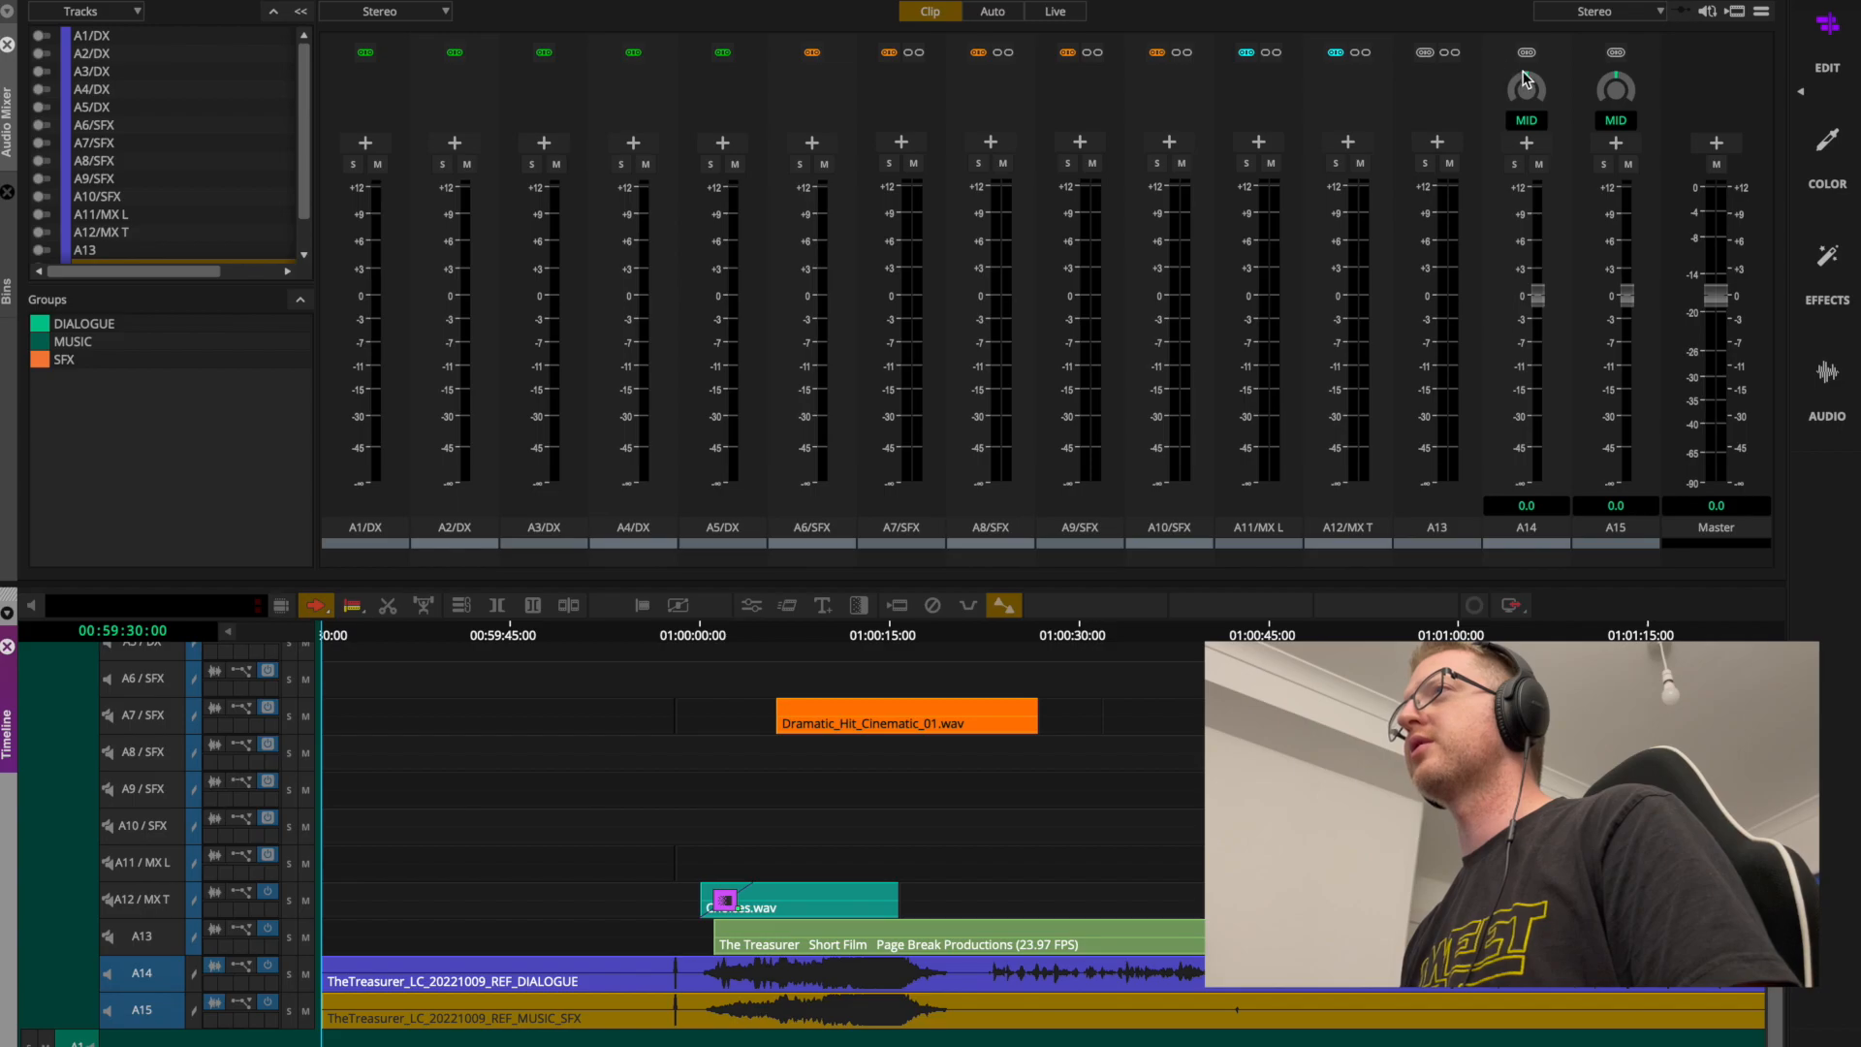
drag(1528, 76, 542, 21)
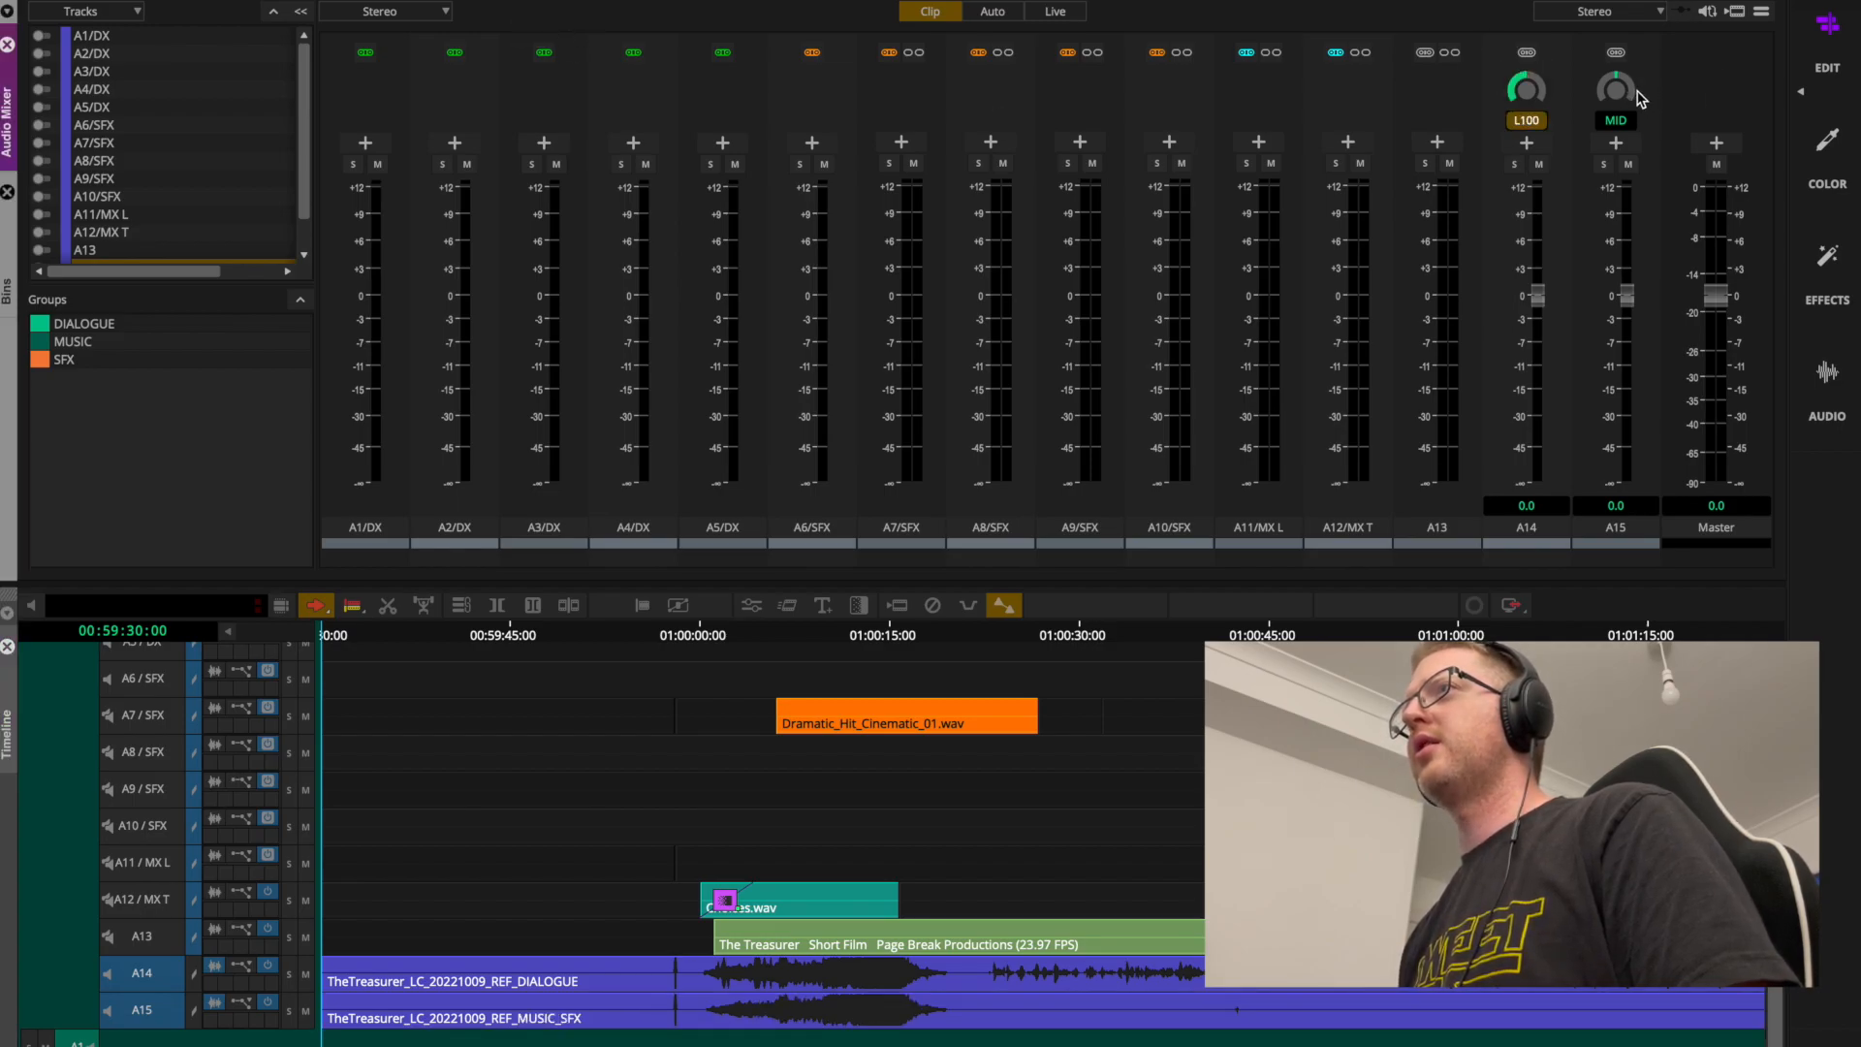
drag(1616, 85, 1706, 82)
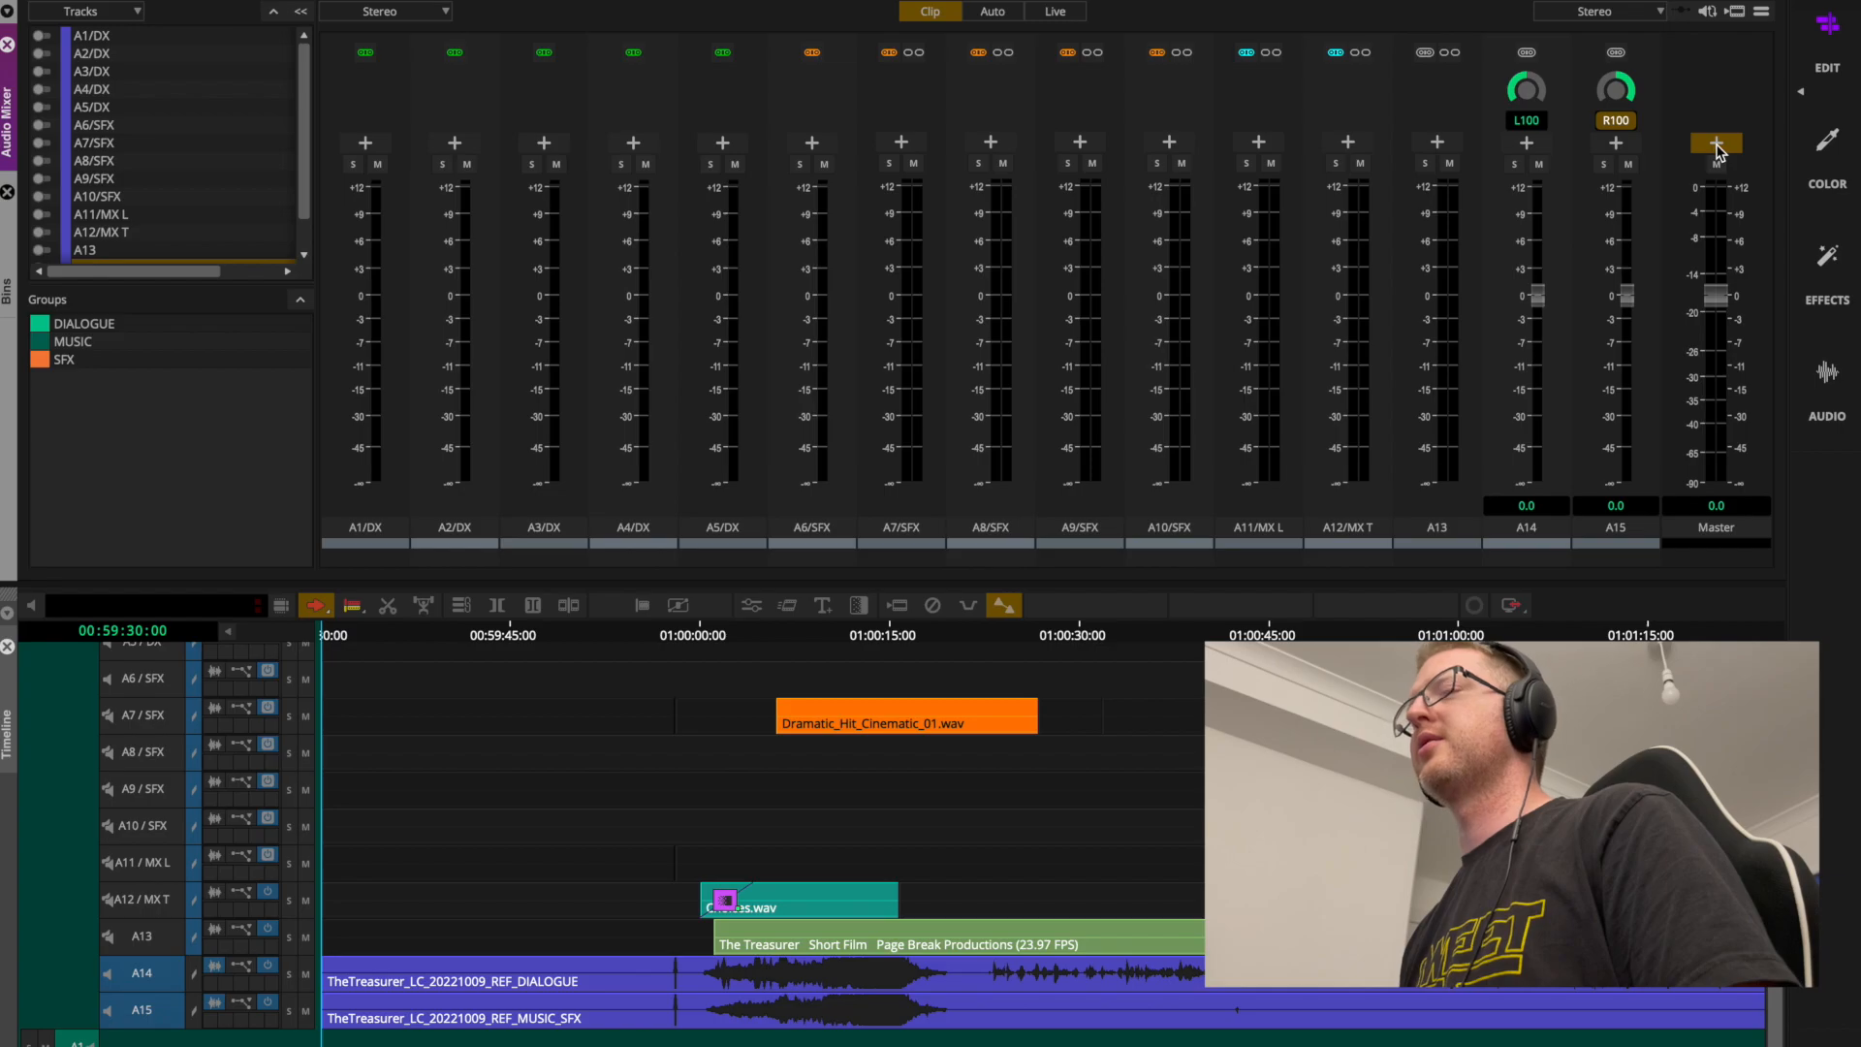
drag(436, 634, 130, 635)
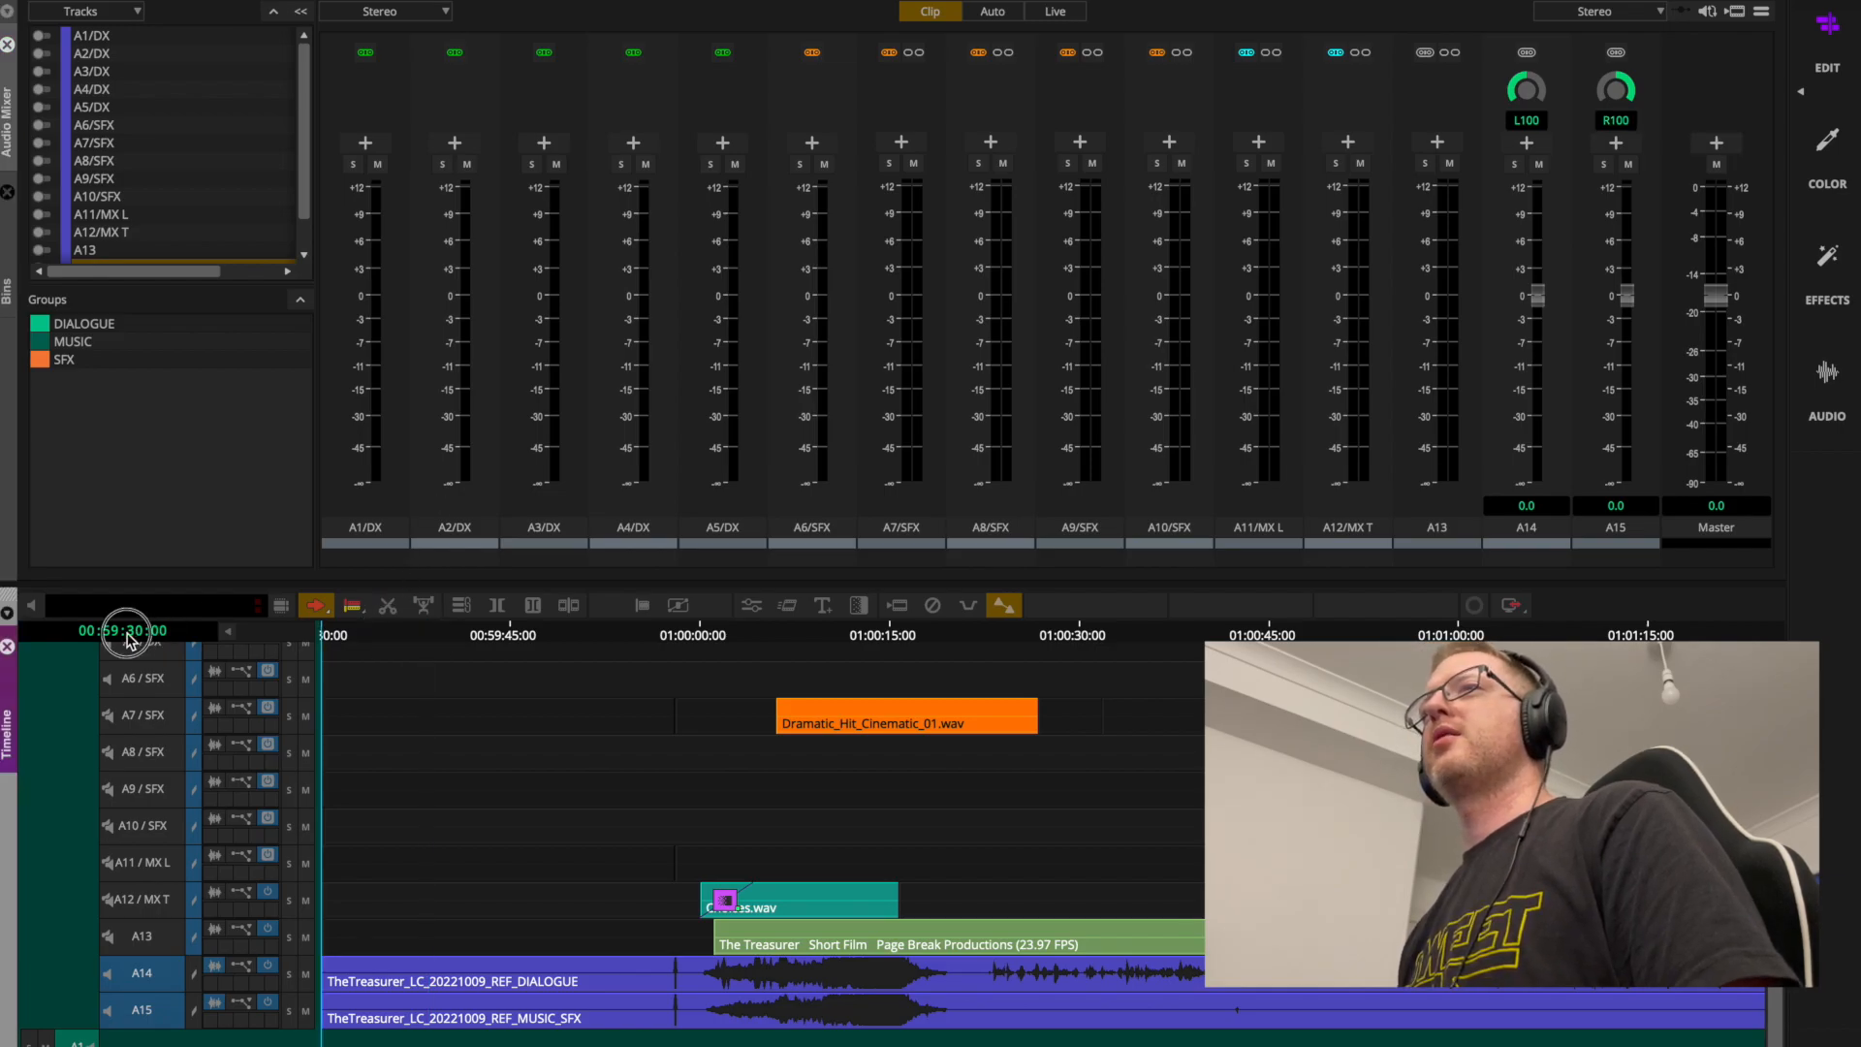
key(shift+z)
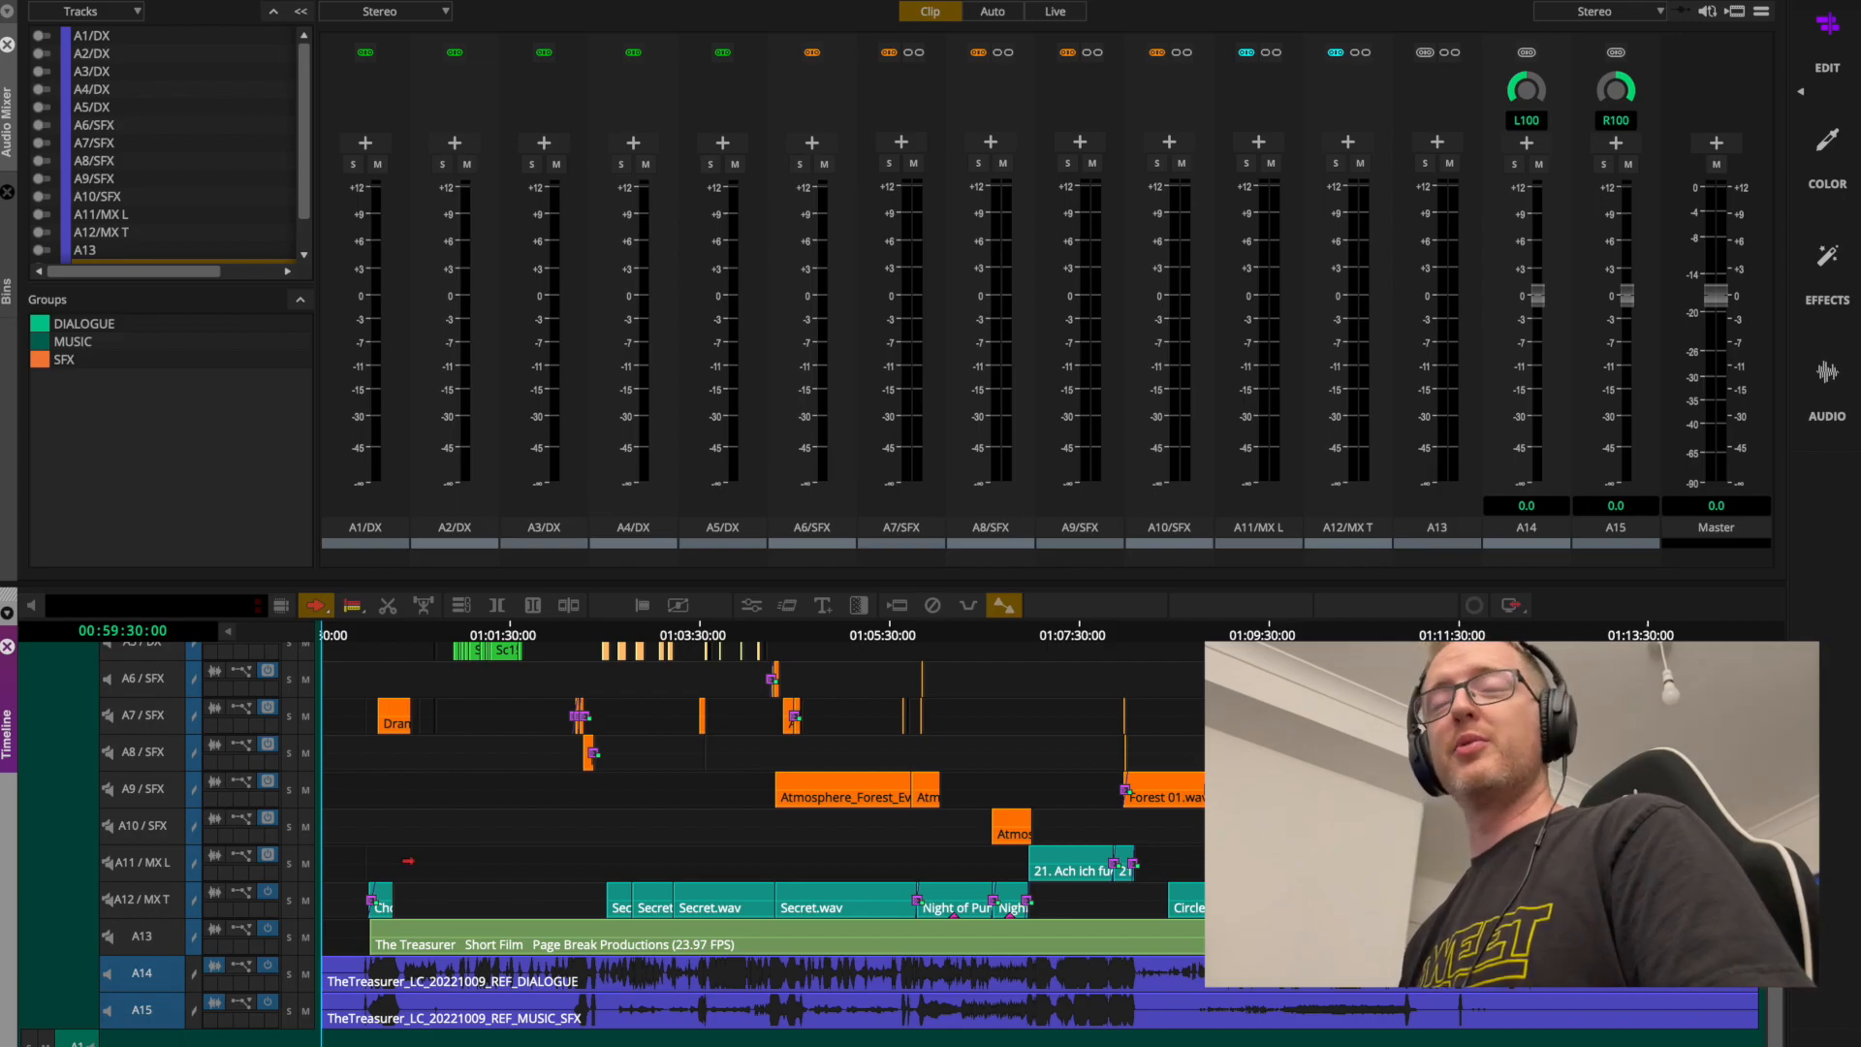
scroll(399, 858, up, 10)
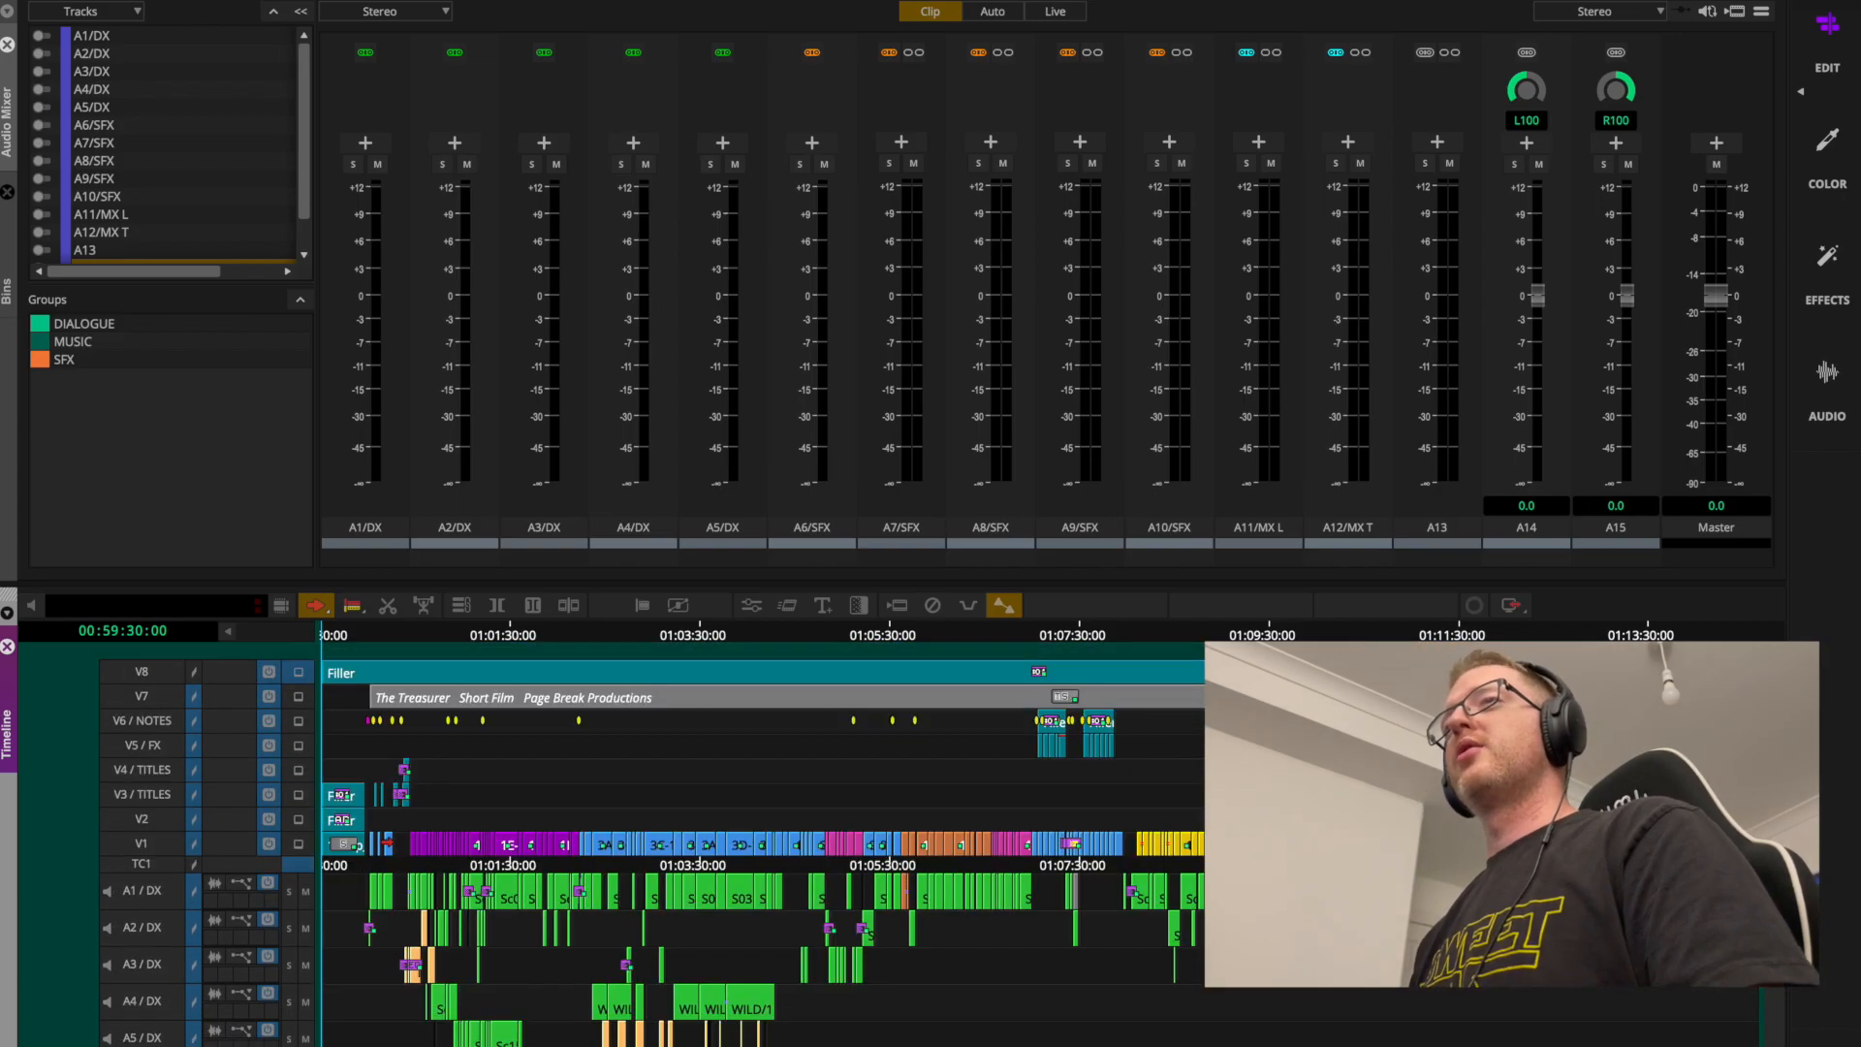
Create a subsequence in the Lock Delivery bin from tracks V1–V8, the timecode tracks and A14–A15 of the reference sequence.
drag(165, 849, 155, 671)
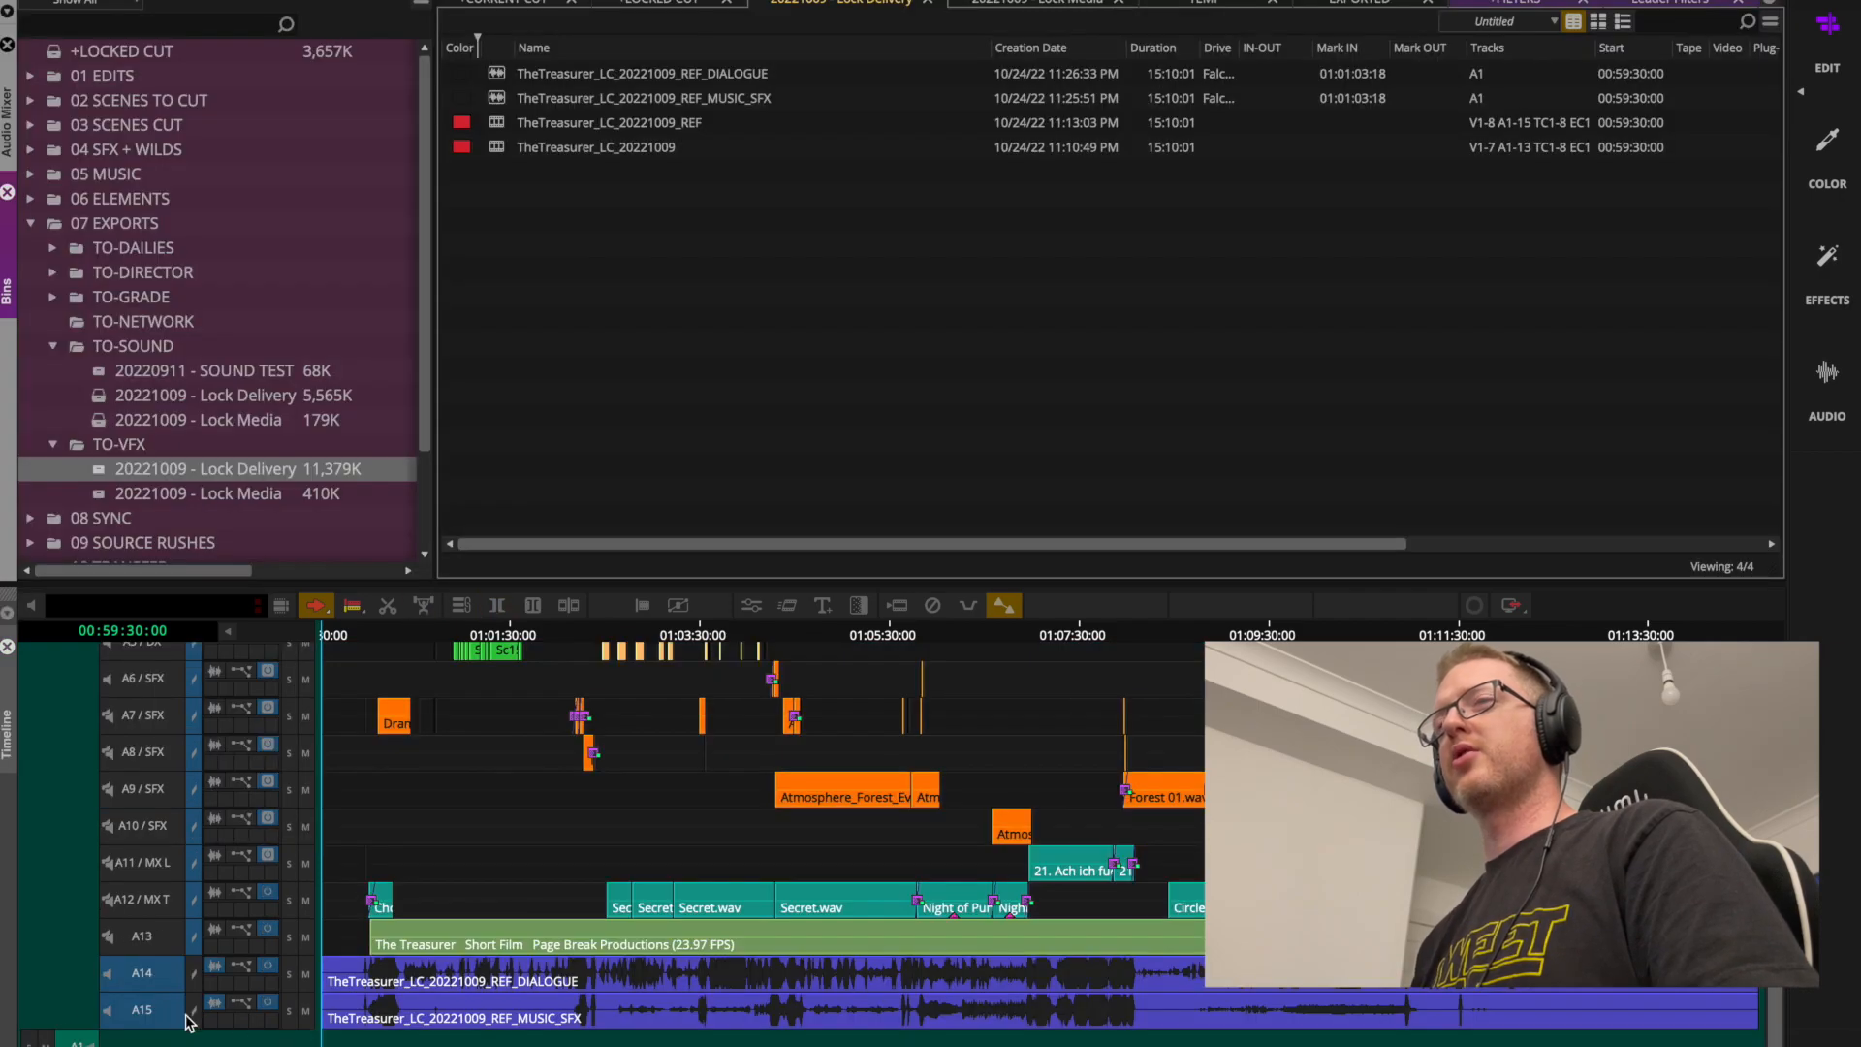
drag(359, 630, 225, 634)
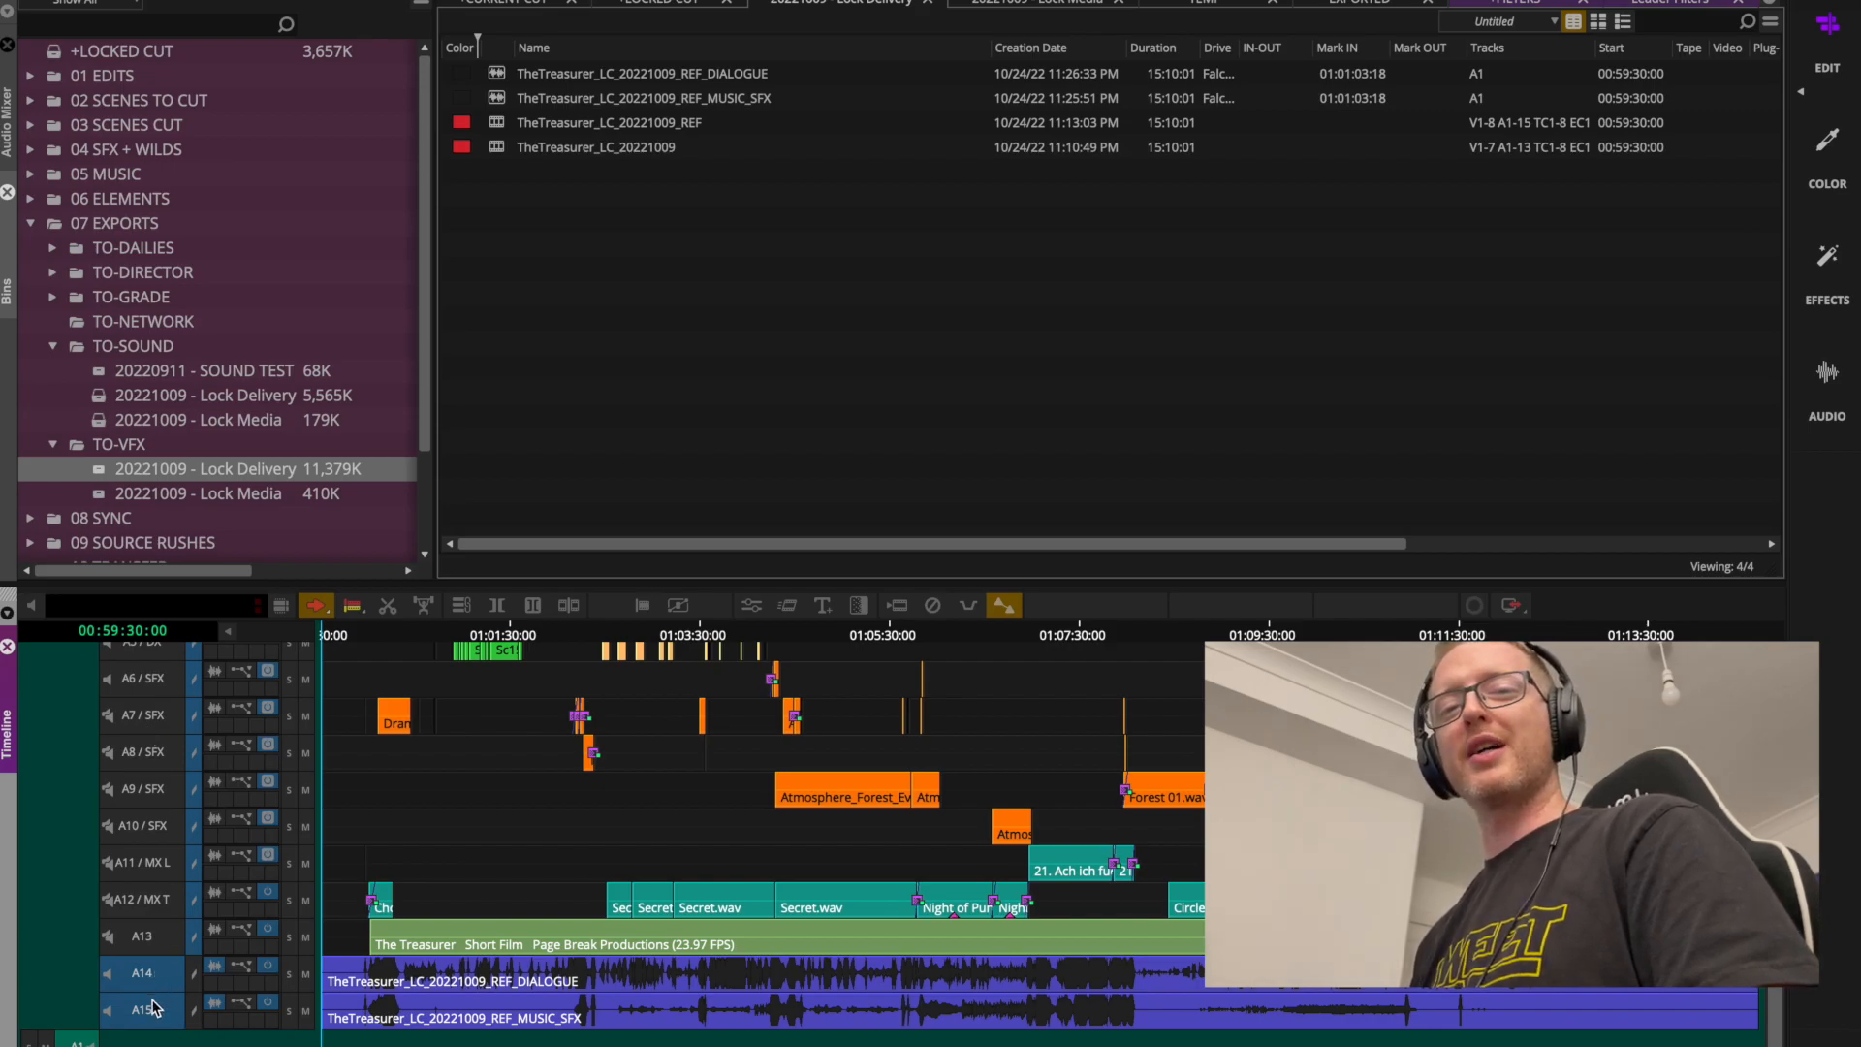
scroll(378, 969, up, 3)
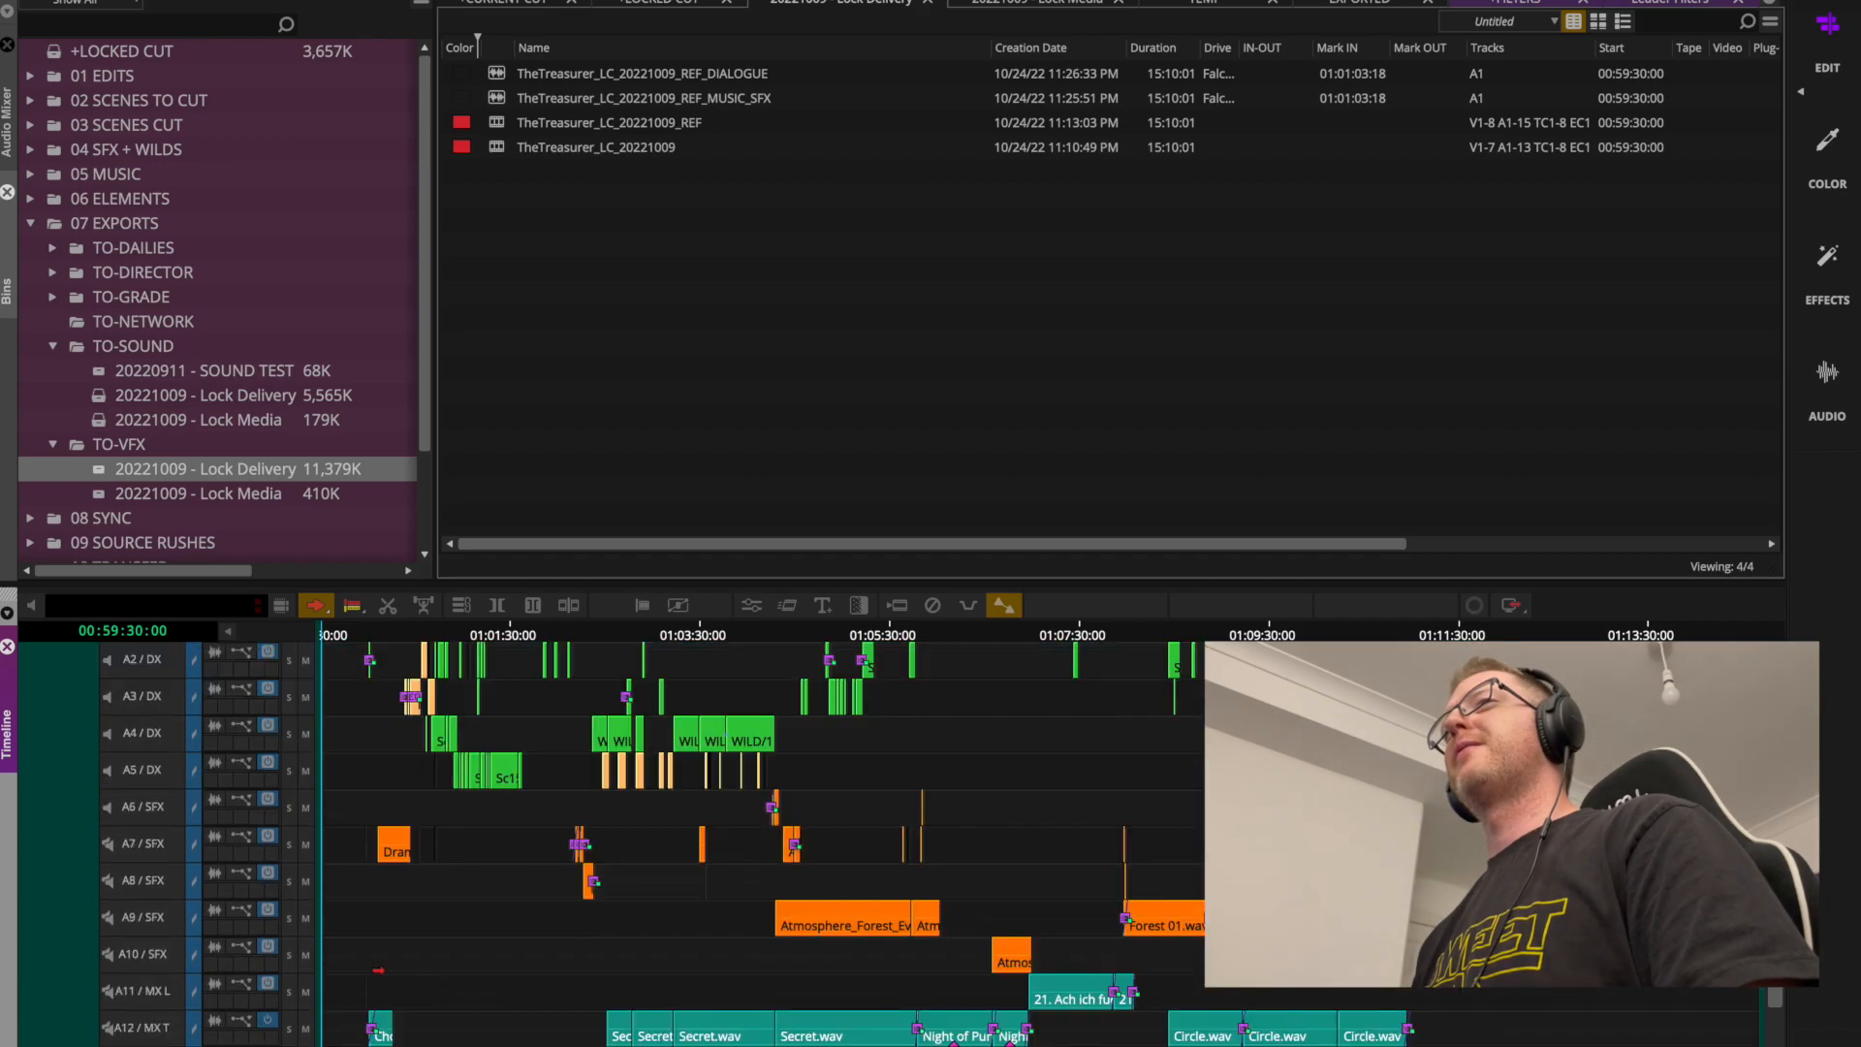
scroll(147, 998, down, 3)
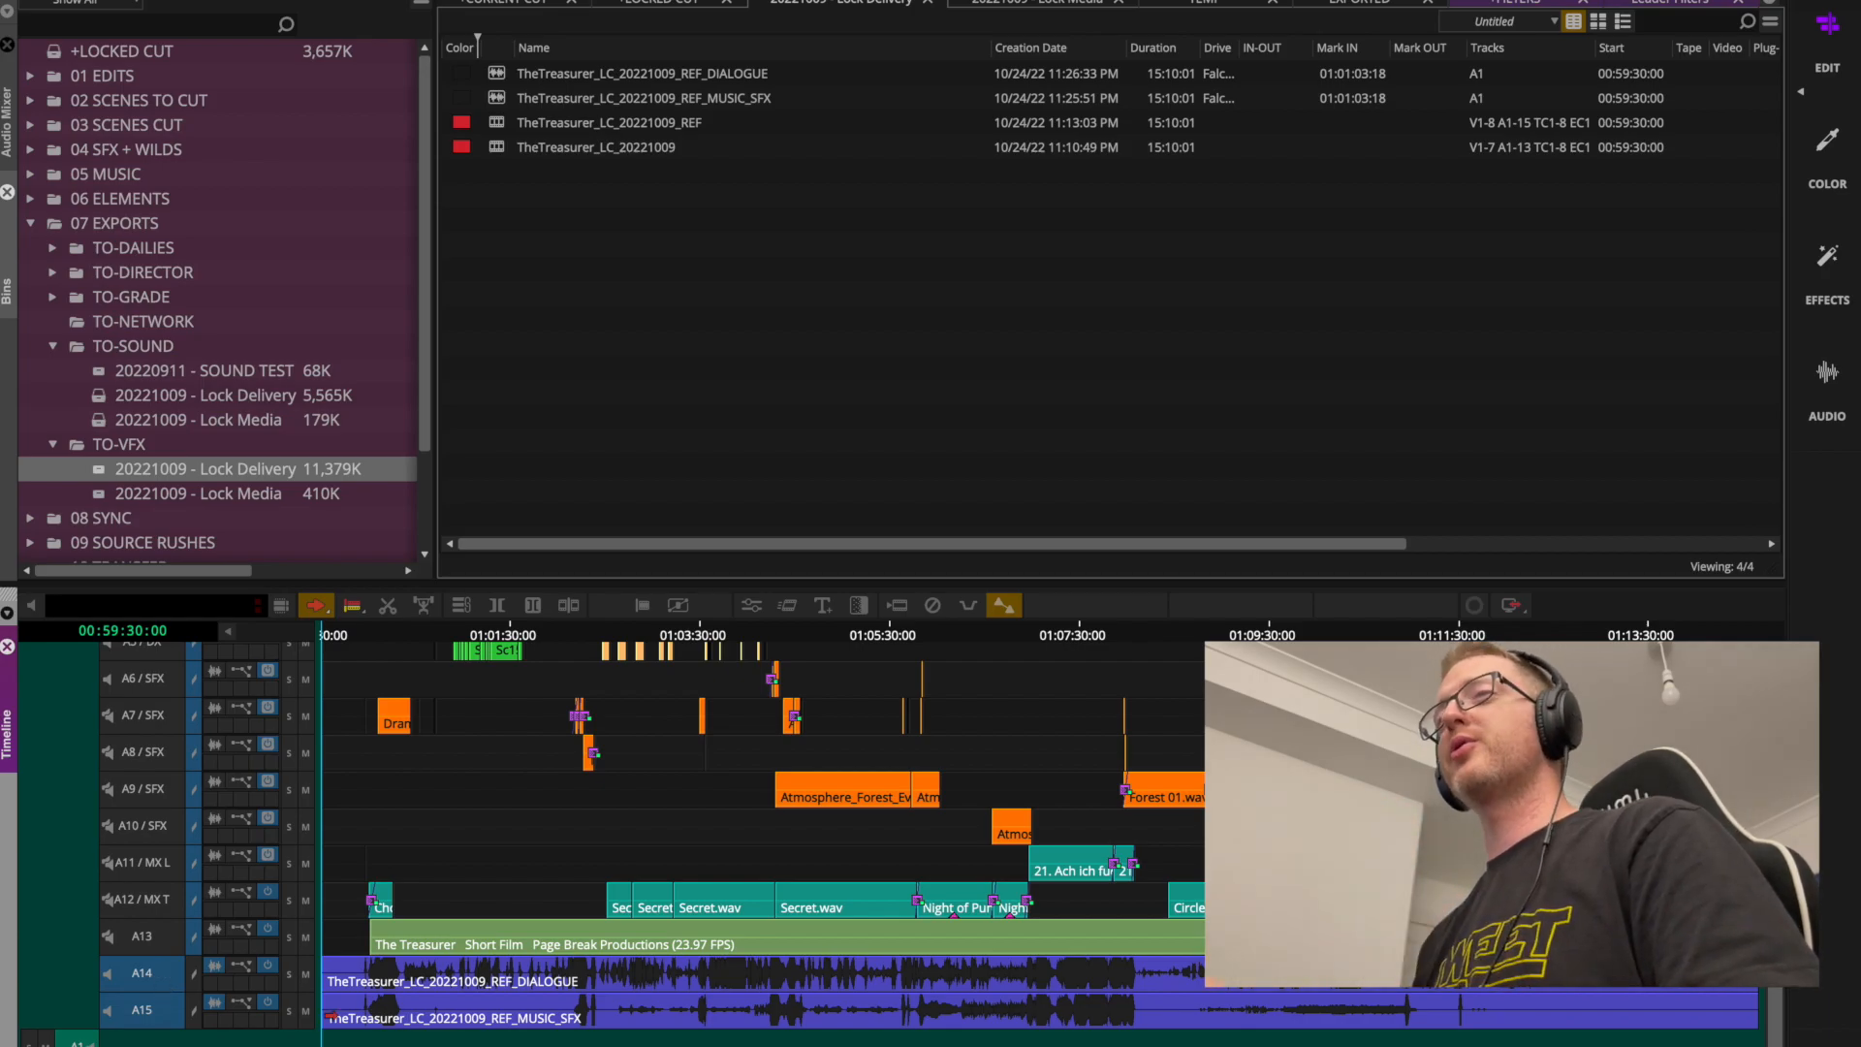
scroll(194, 996, up, 5)
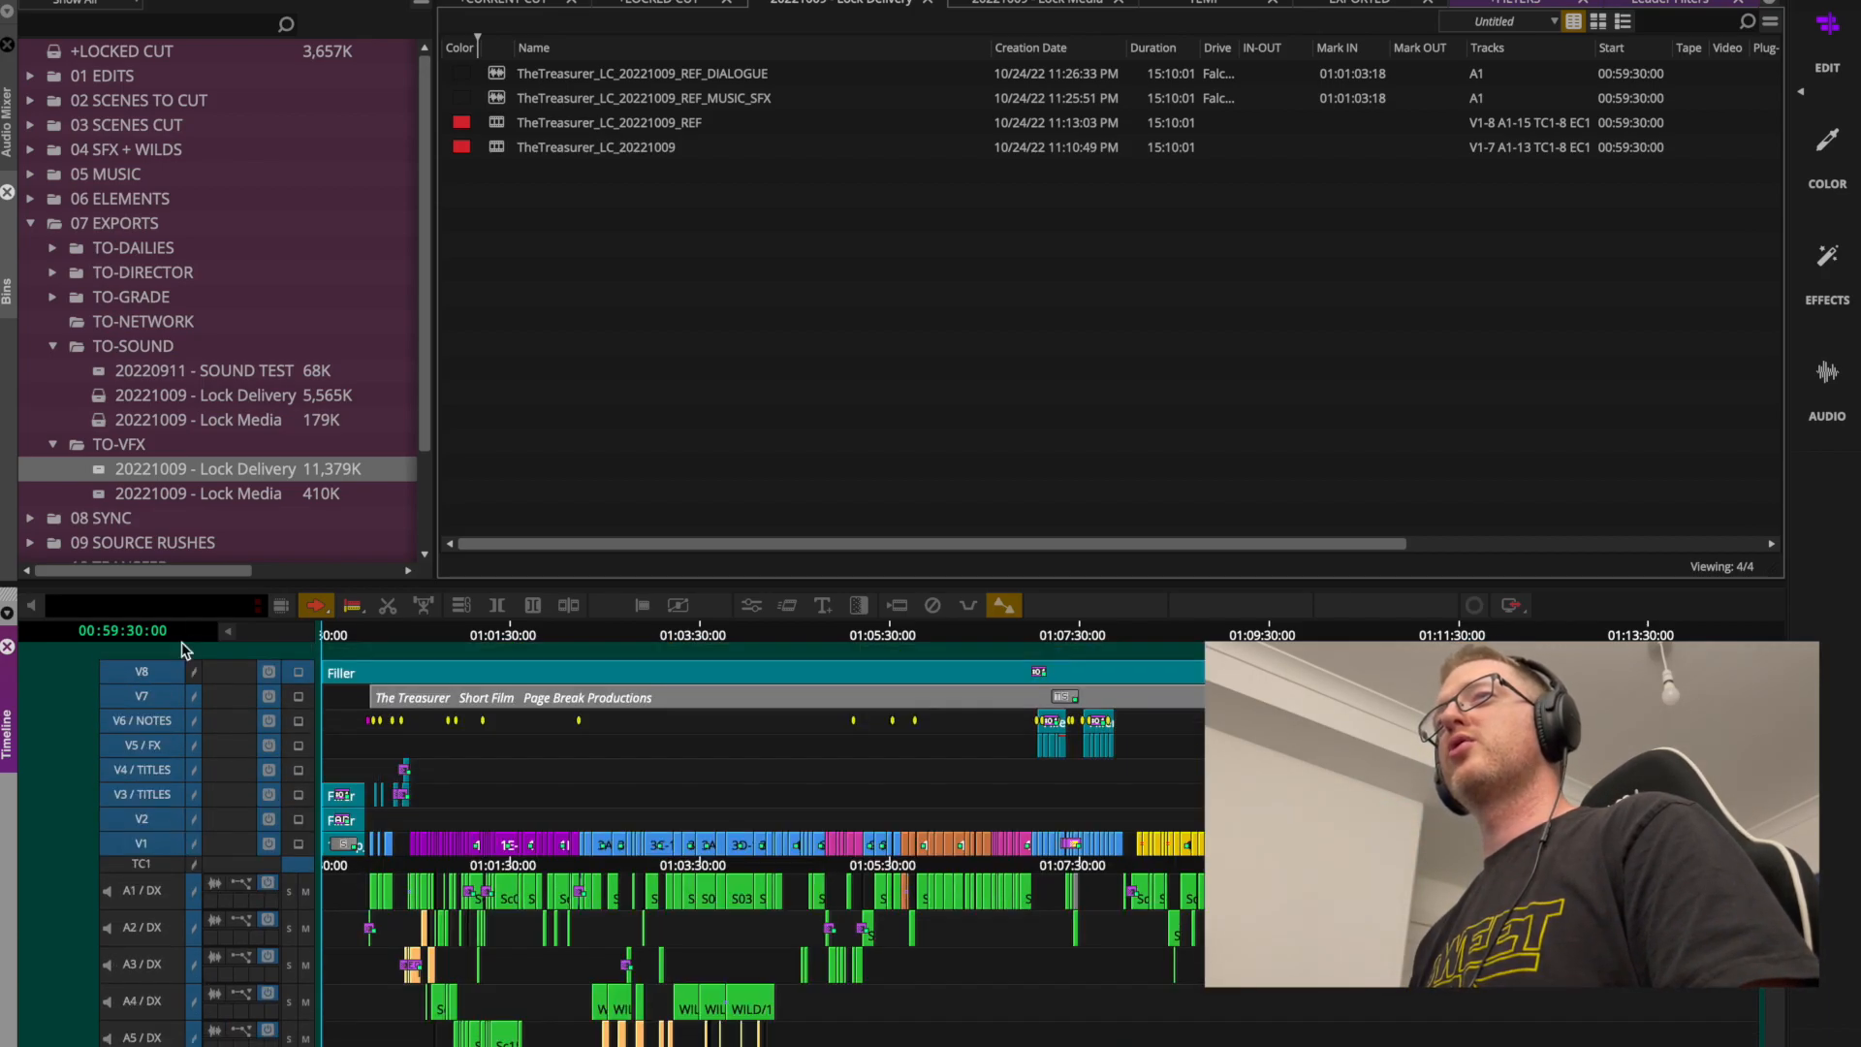
scroll(184, 650, down, 5)
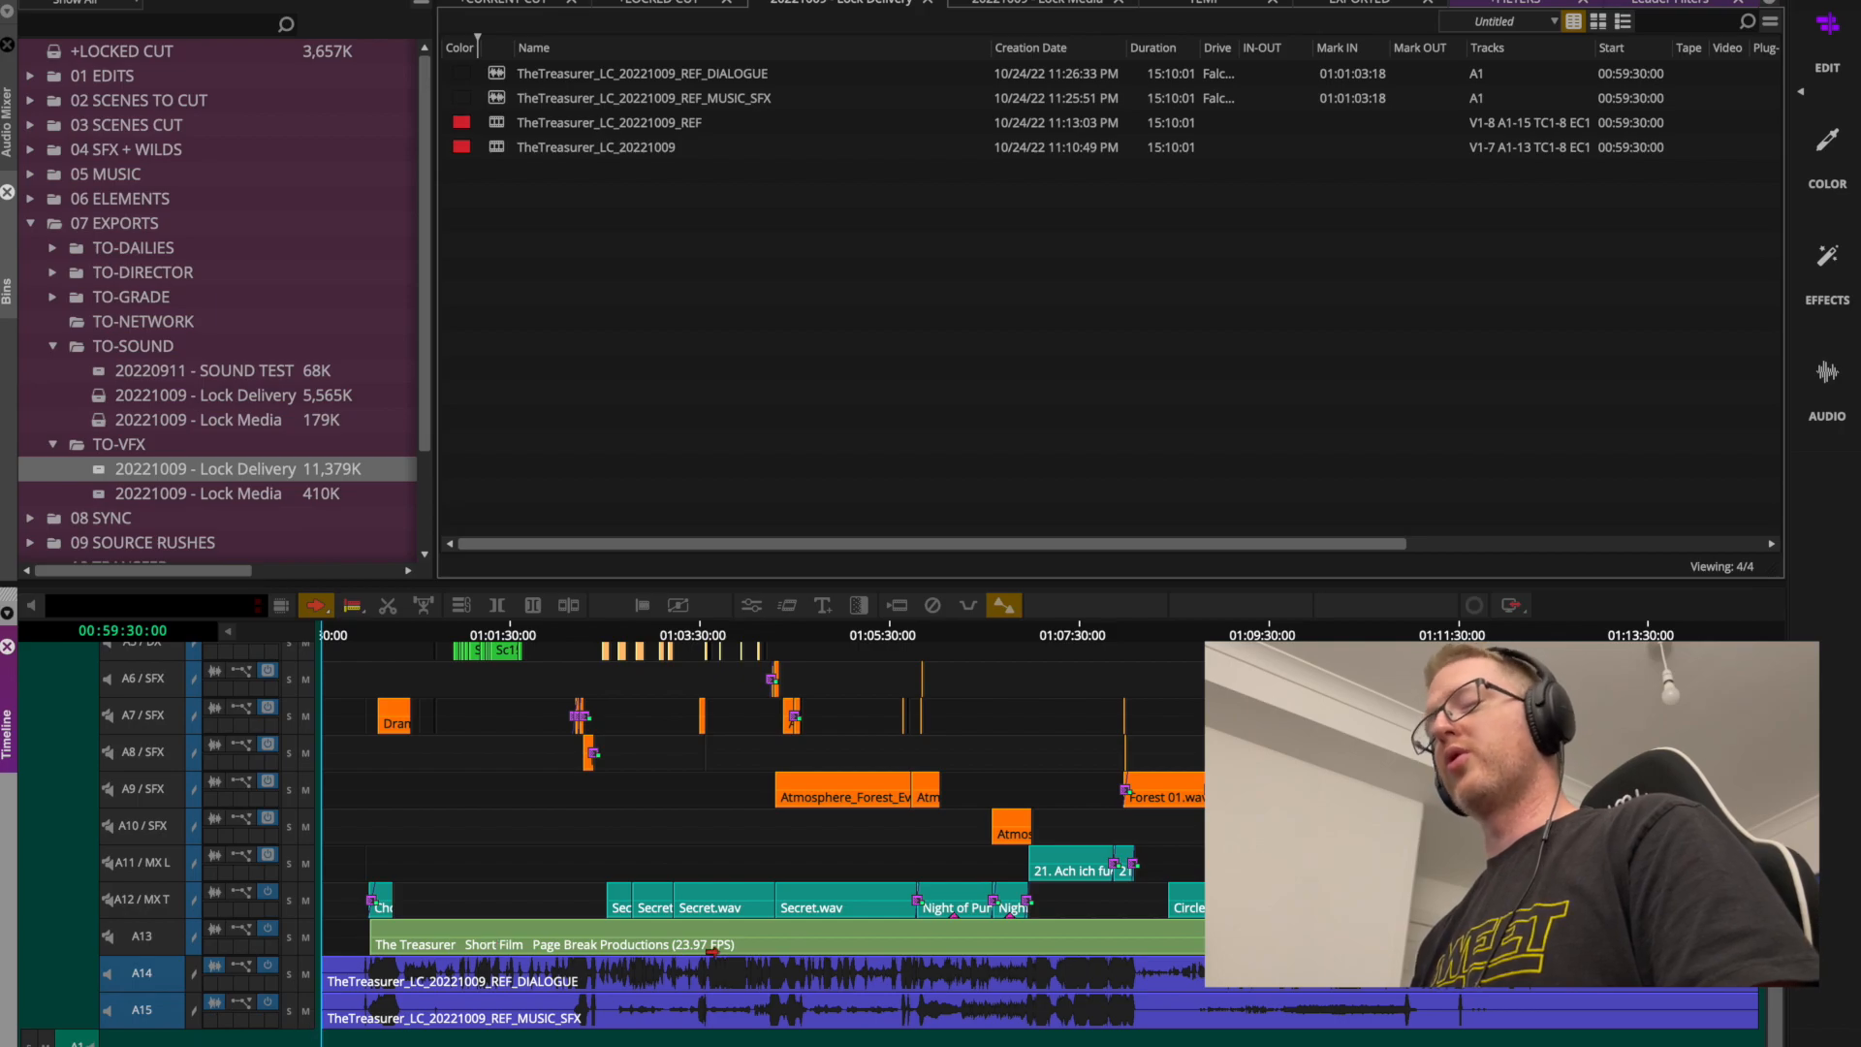
key(F5)
click(927, 433)
Rename the new subsequence TheTreasurer_LC_20221009_REF and load it into the timeline.
click(726, 74)
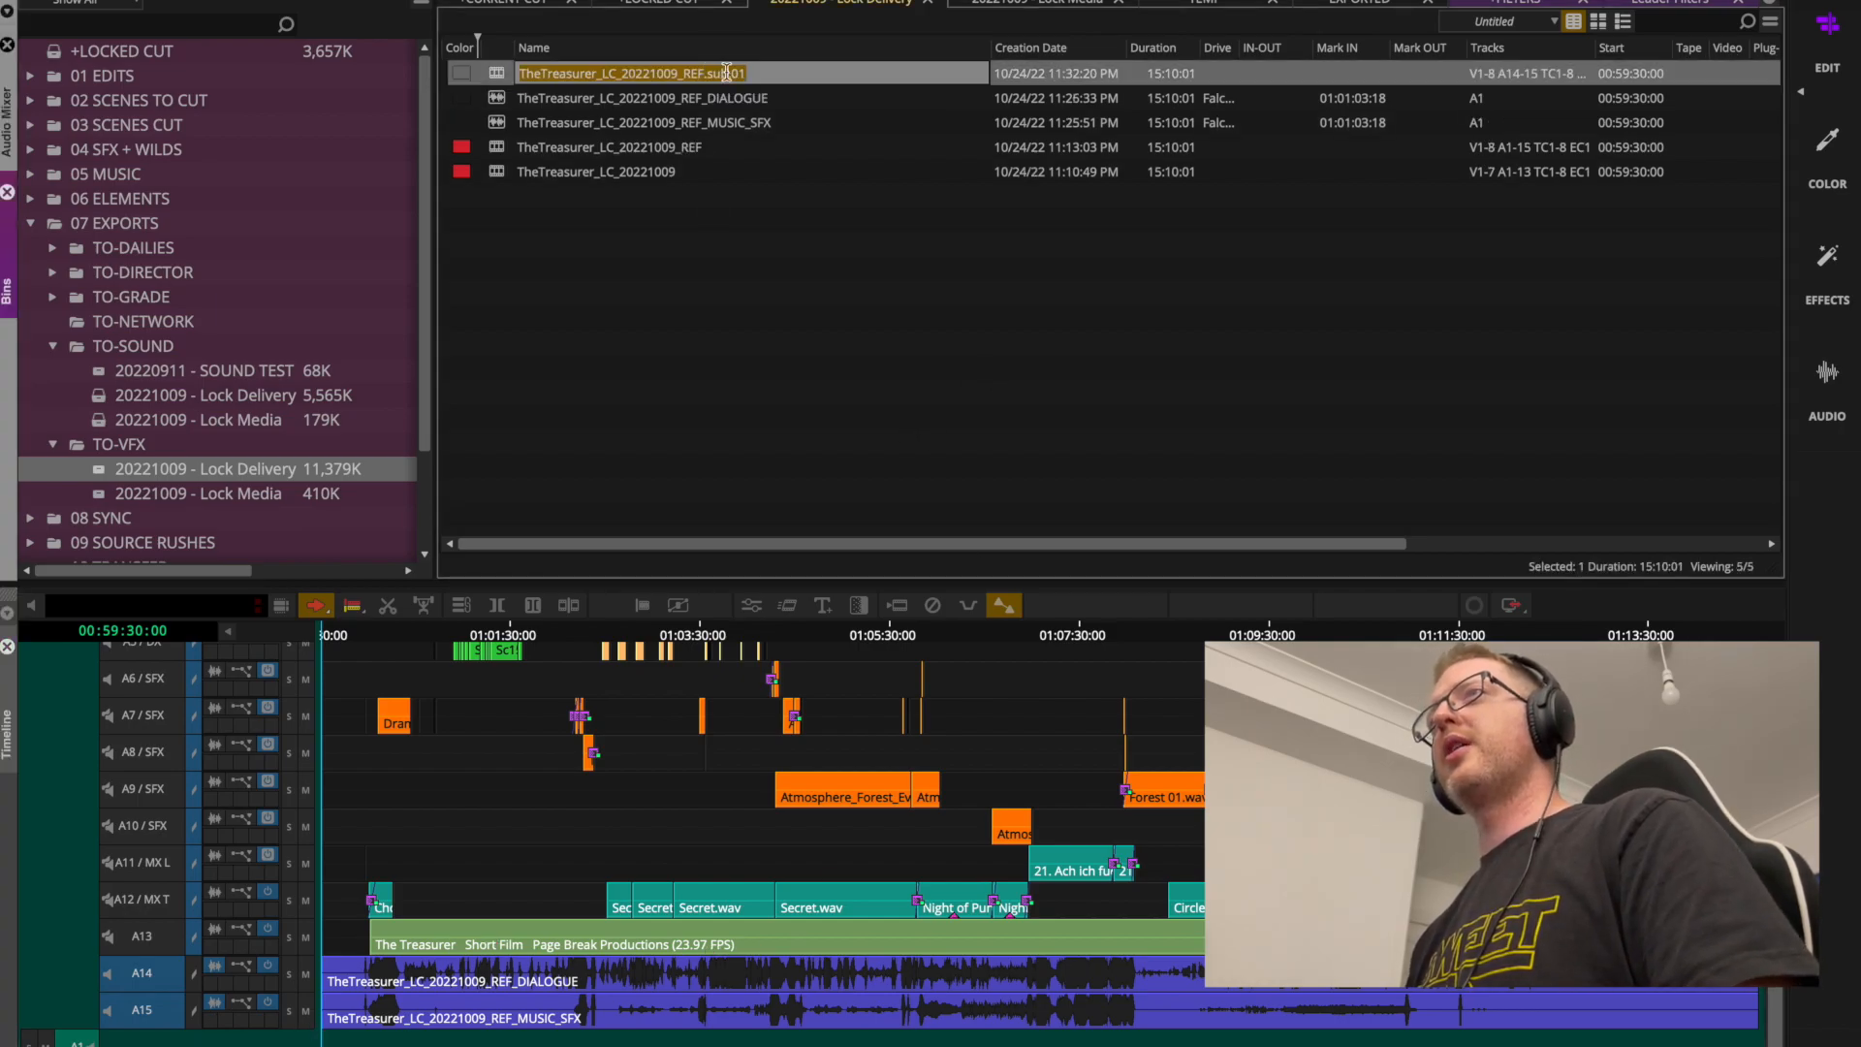
drag(702, 82, 773, 84)
key(BackSpace)
click(705, 273)
click(504, 76)
drag(504, 76, 727, 834)
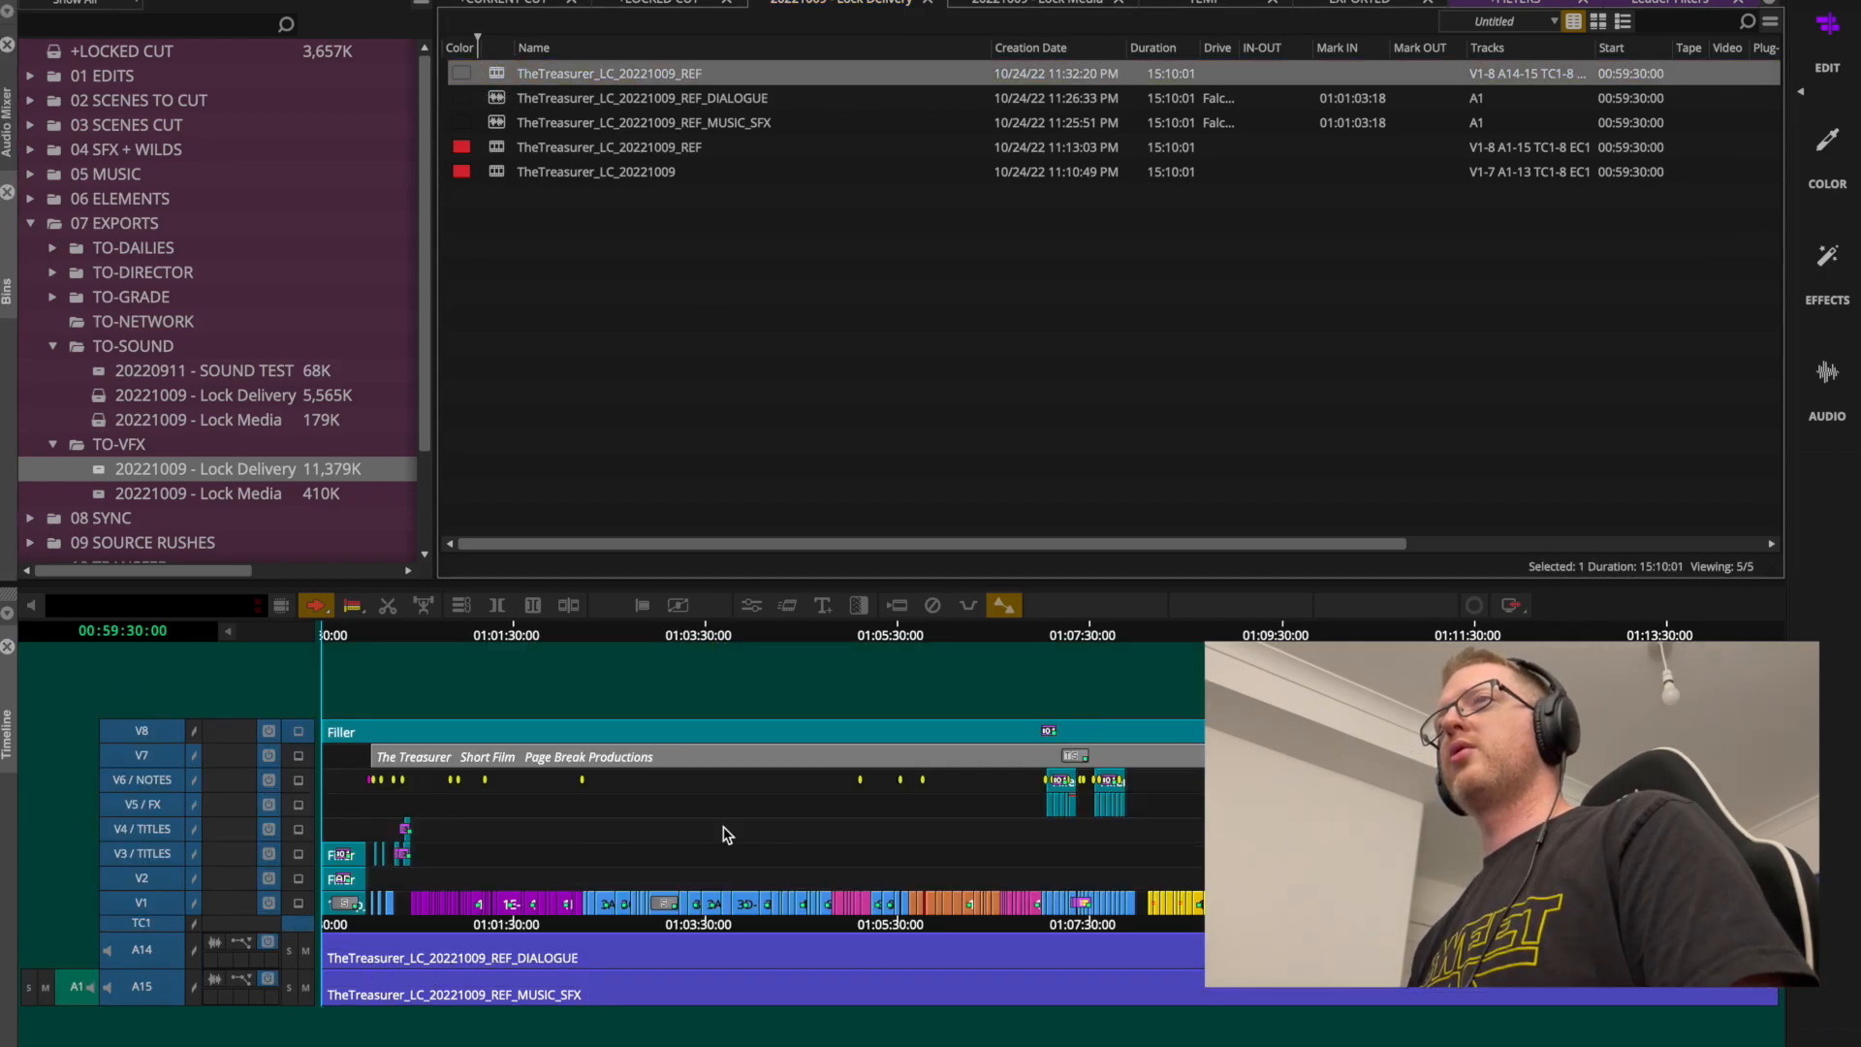
click(374, 678)
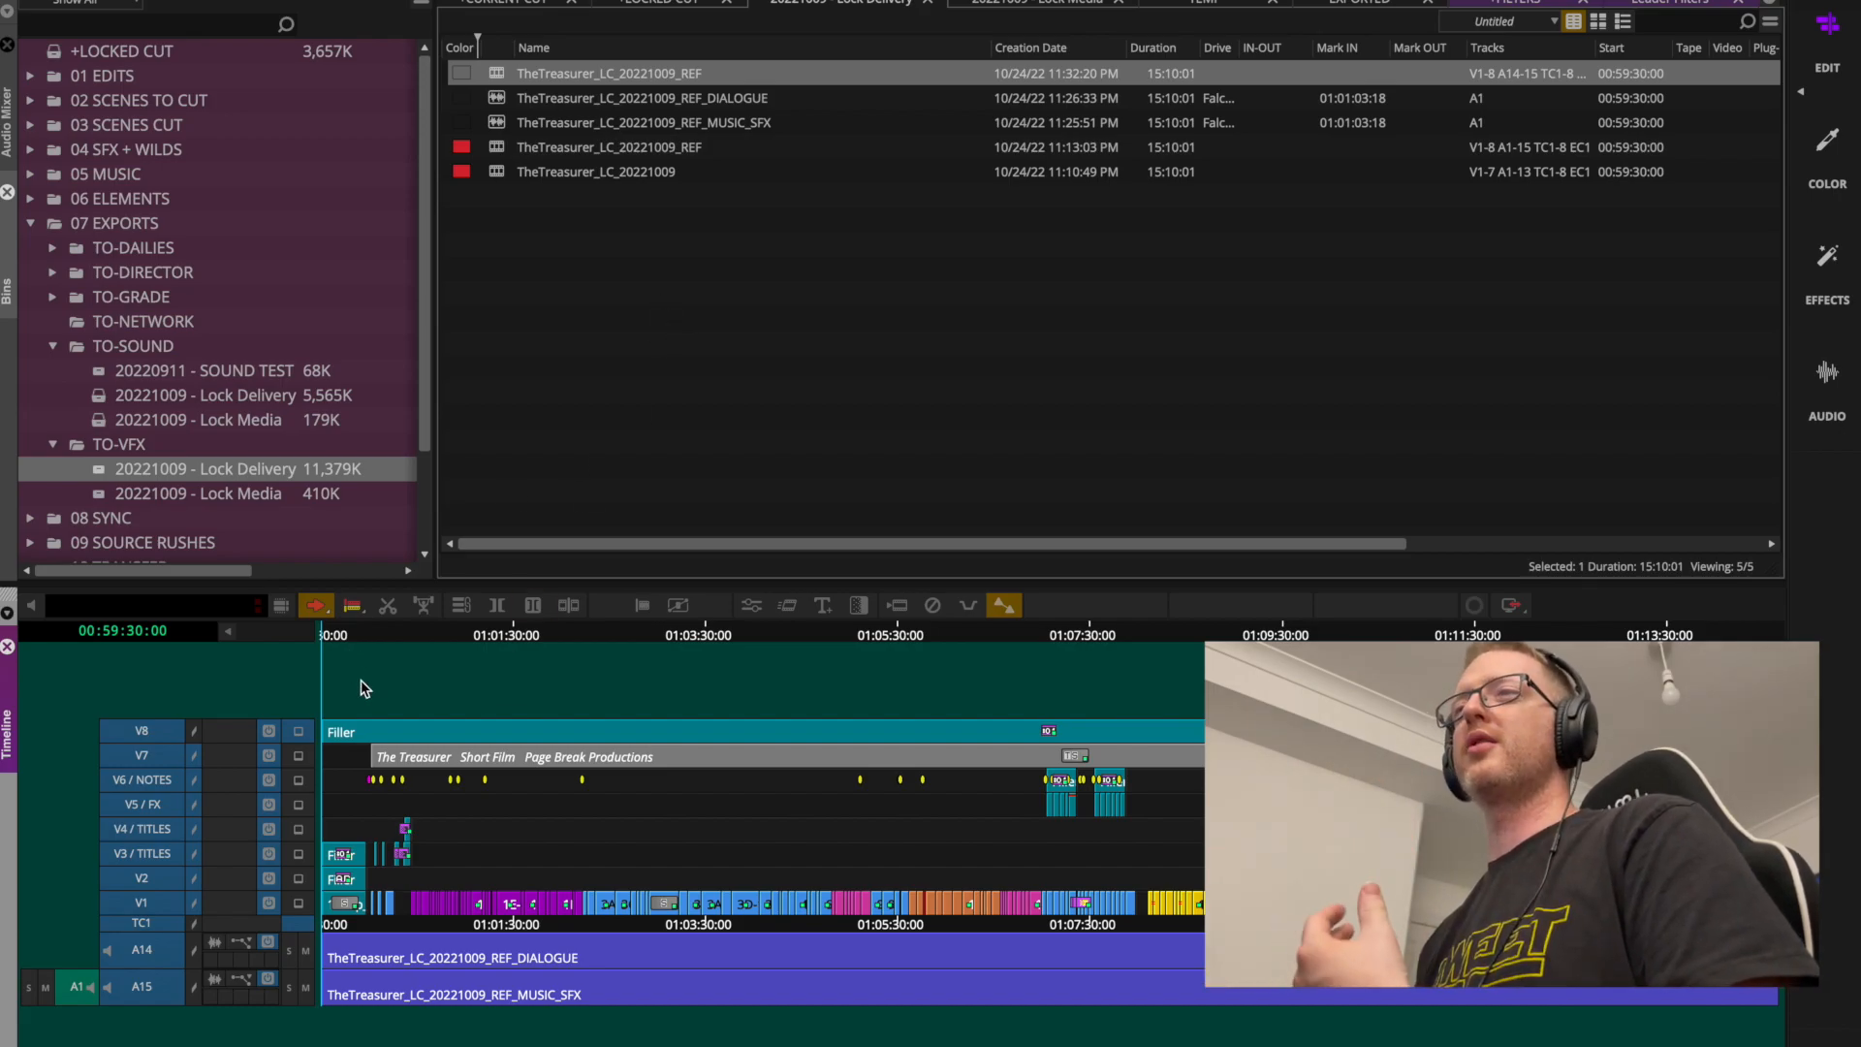
click(354, 642)
click(294, 664)
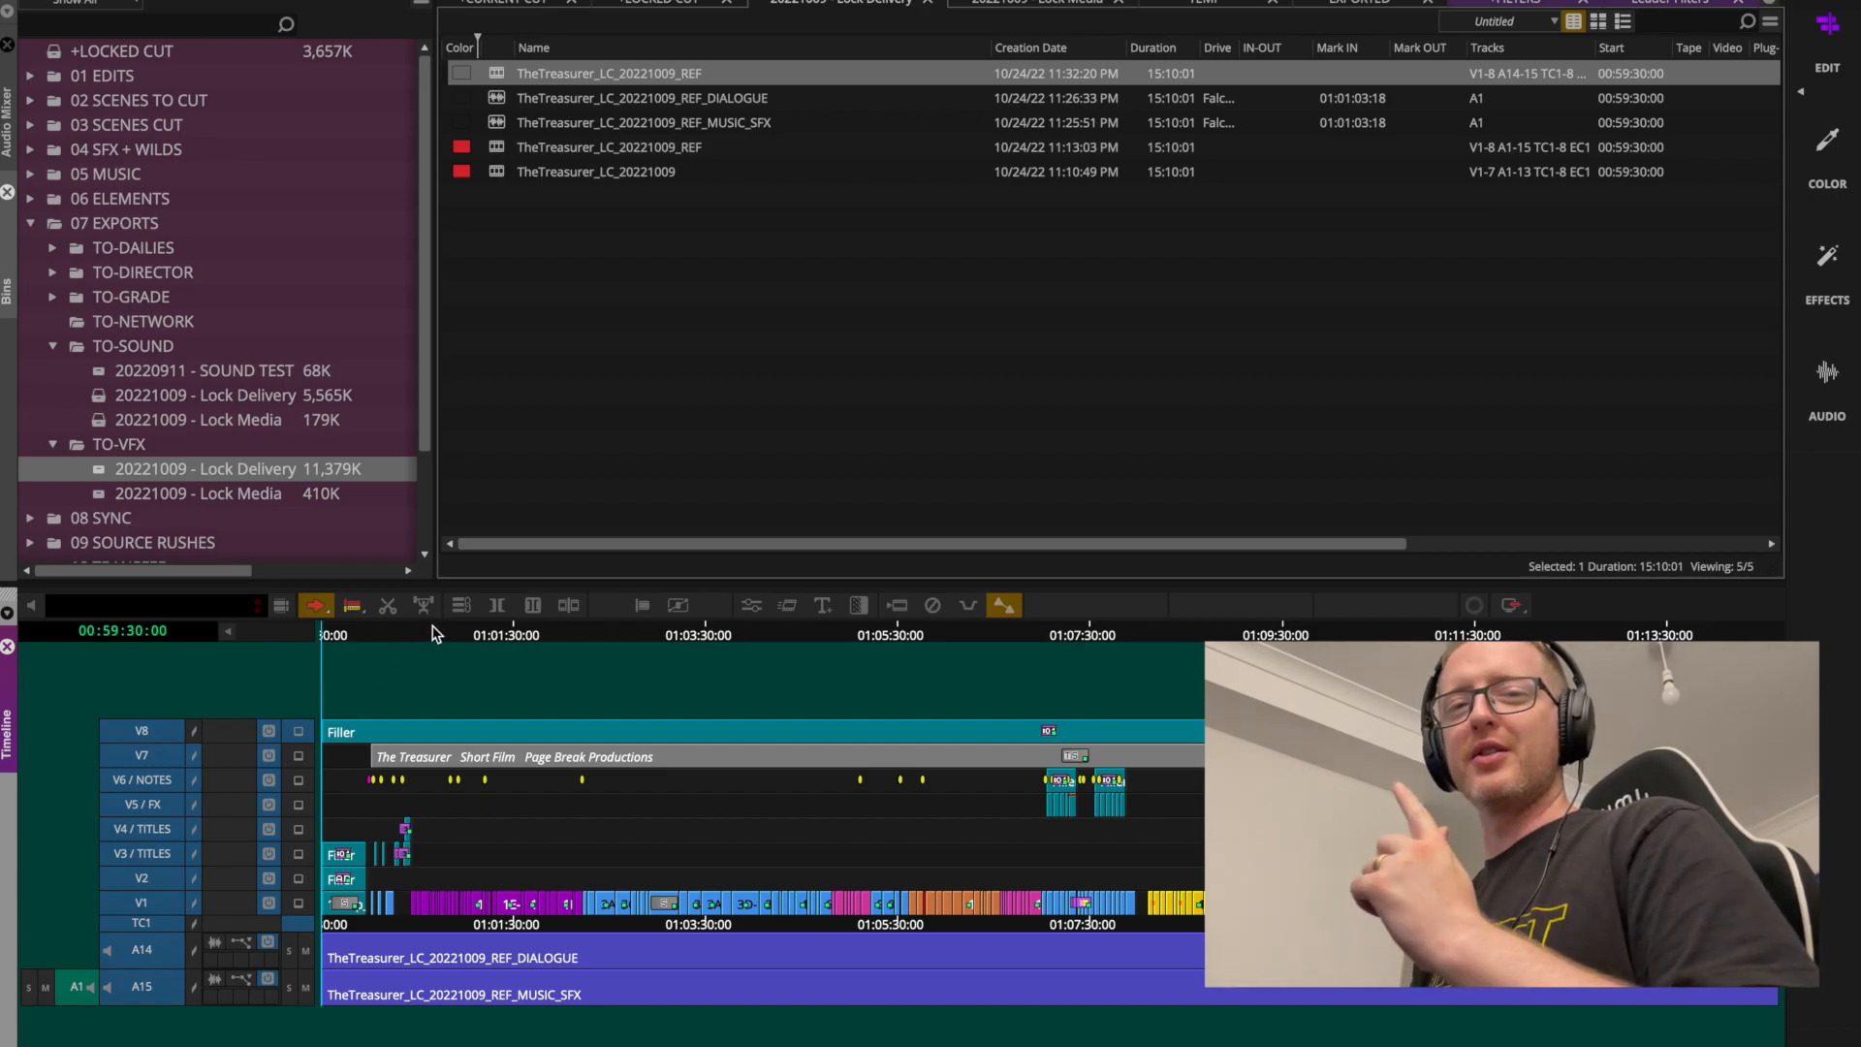
drag(399, 633, 150, 663)
click(429, 671)
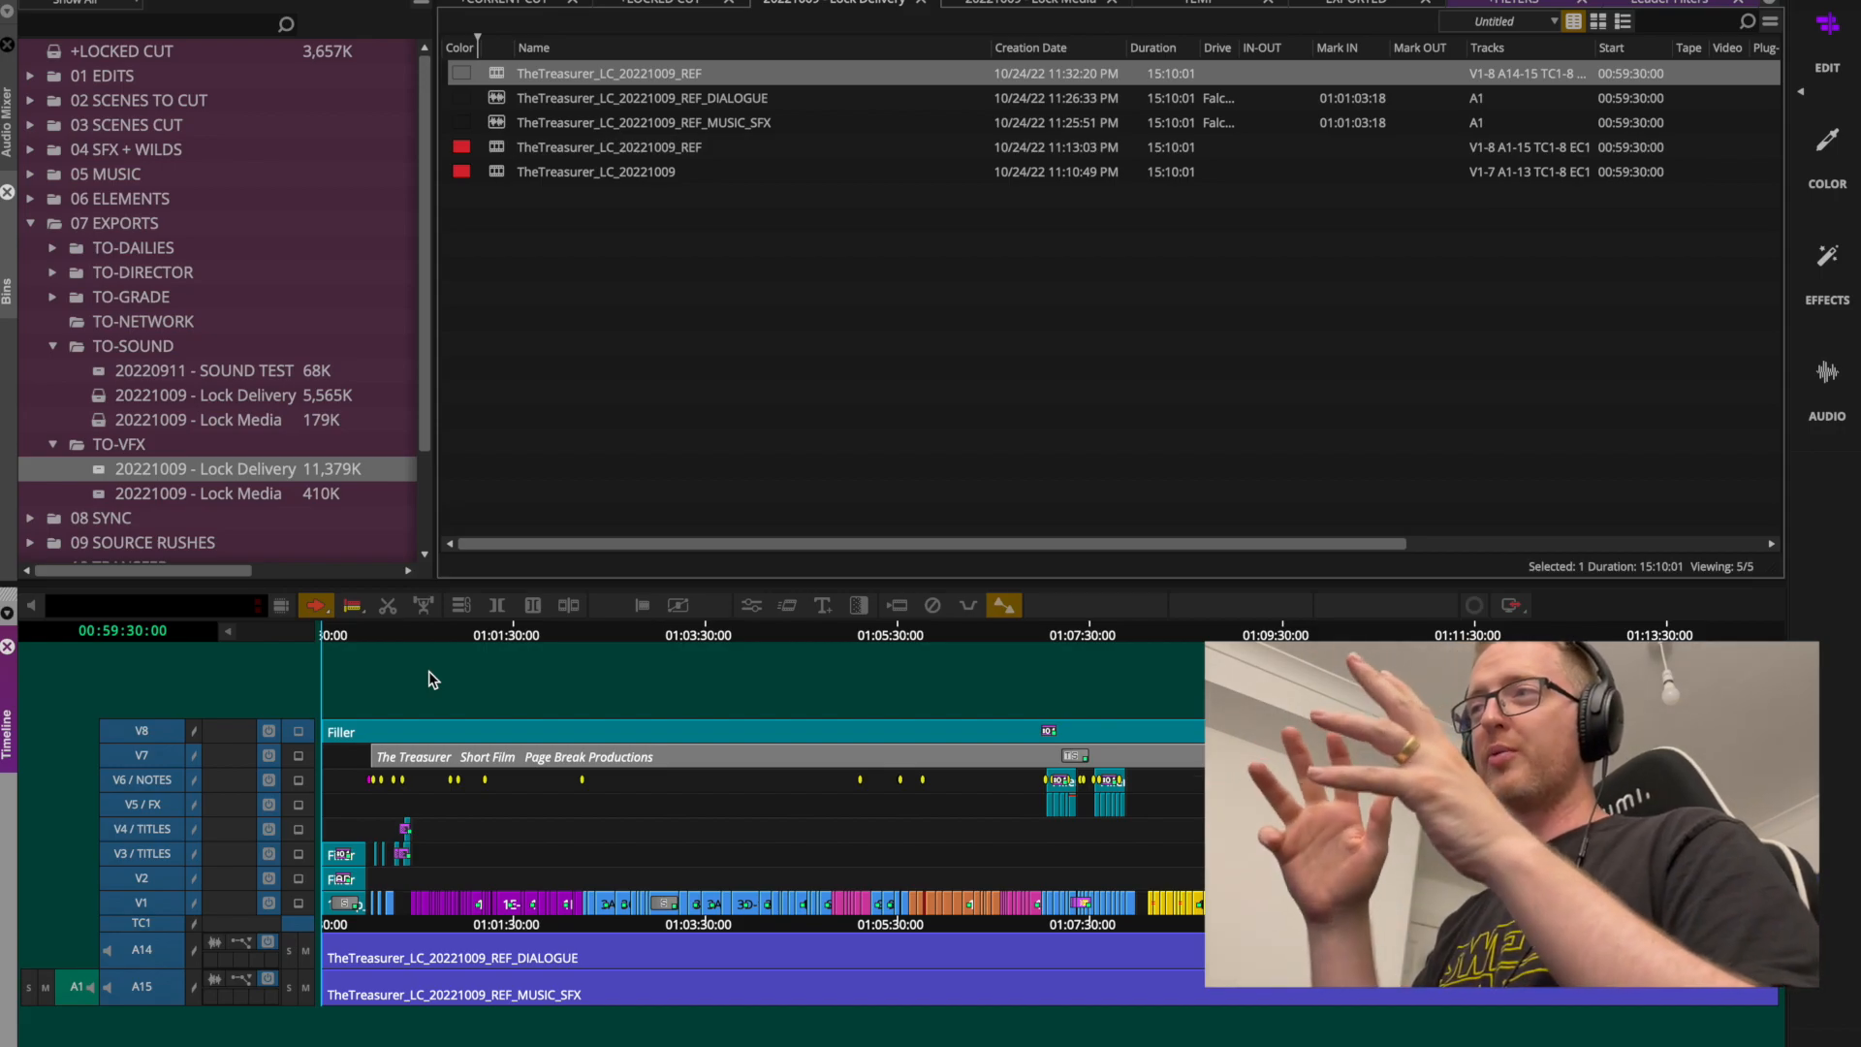
Start exporting the new TheTreasurer_LC_20221009_REF sequence as MOV, with Use Selected Tracks turned off.
click(501, 78)
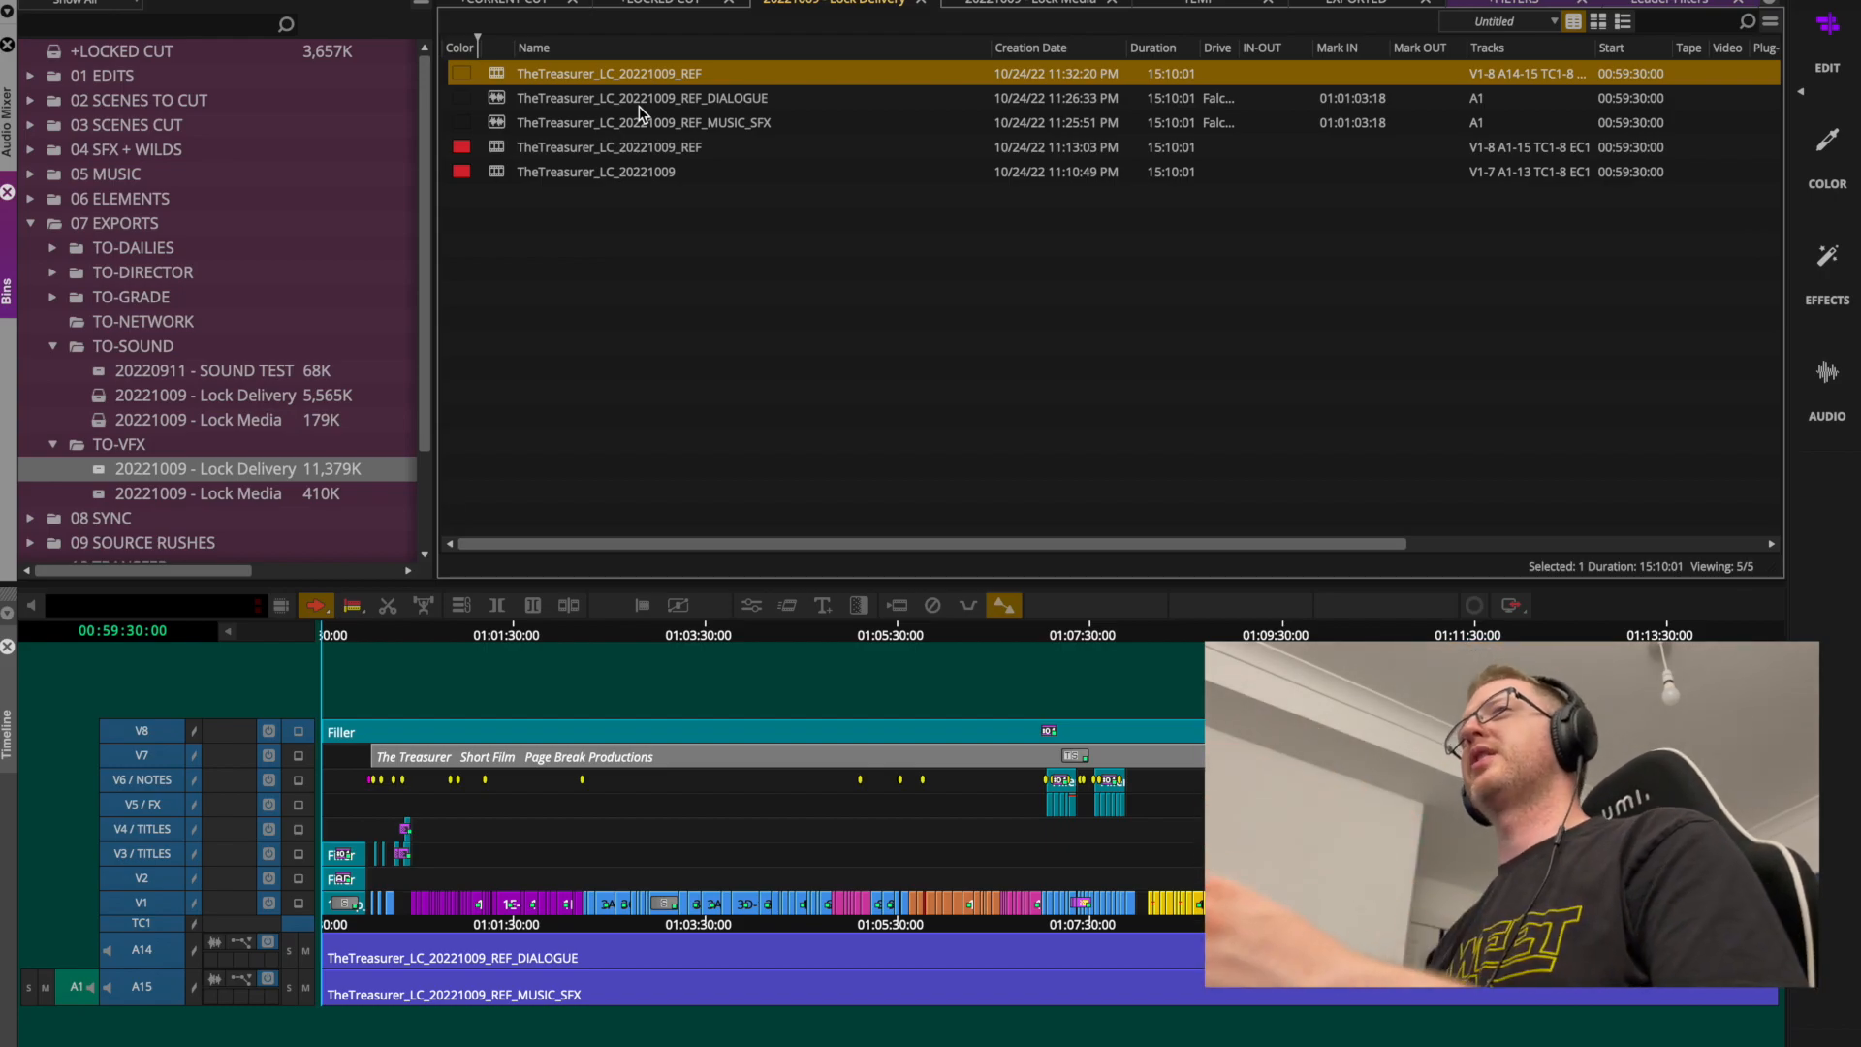
click(735, 349)
double_click(498, 76)
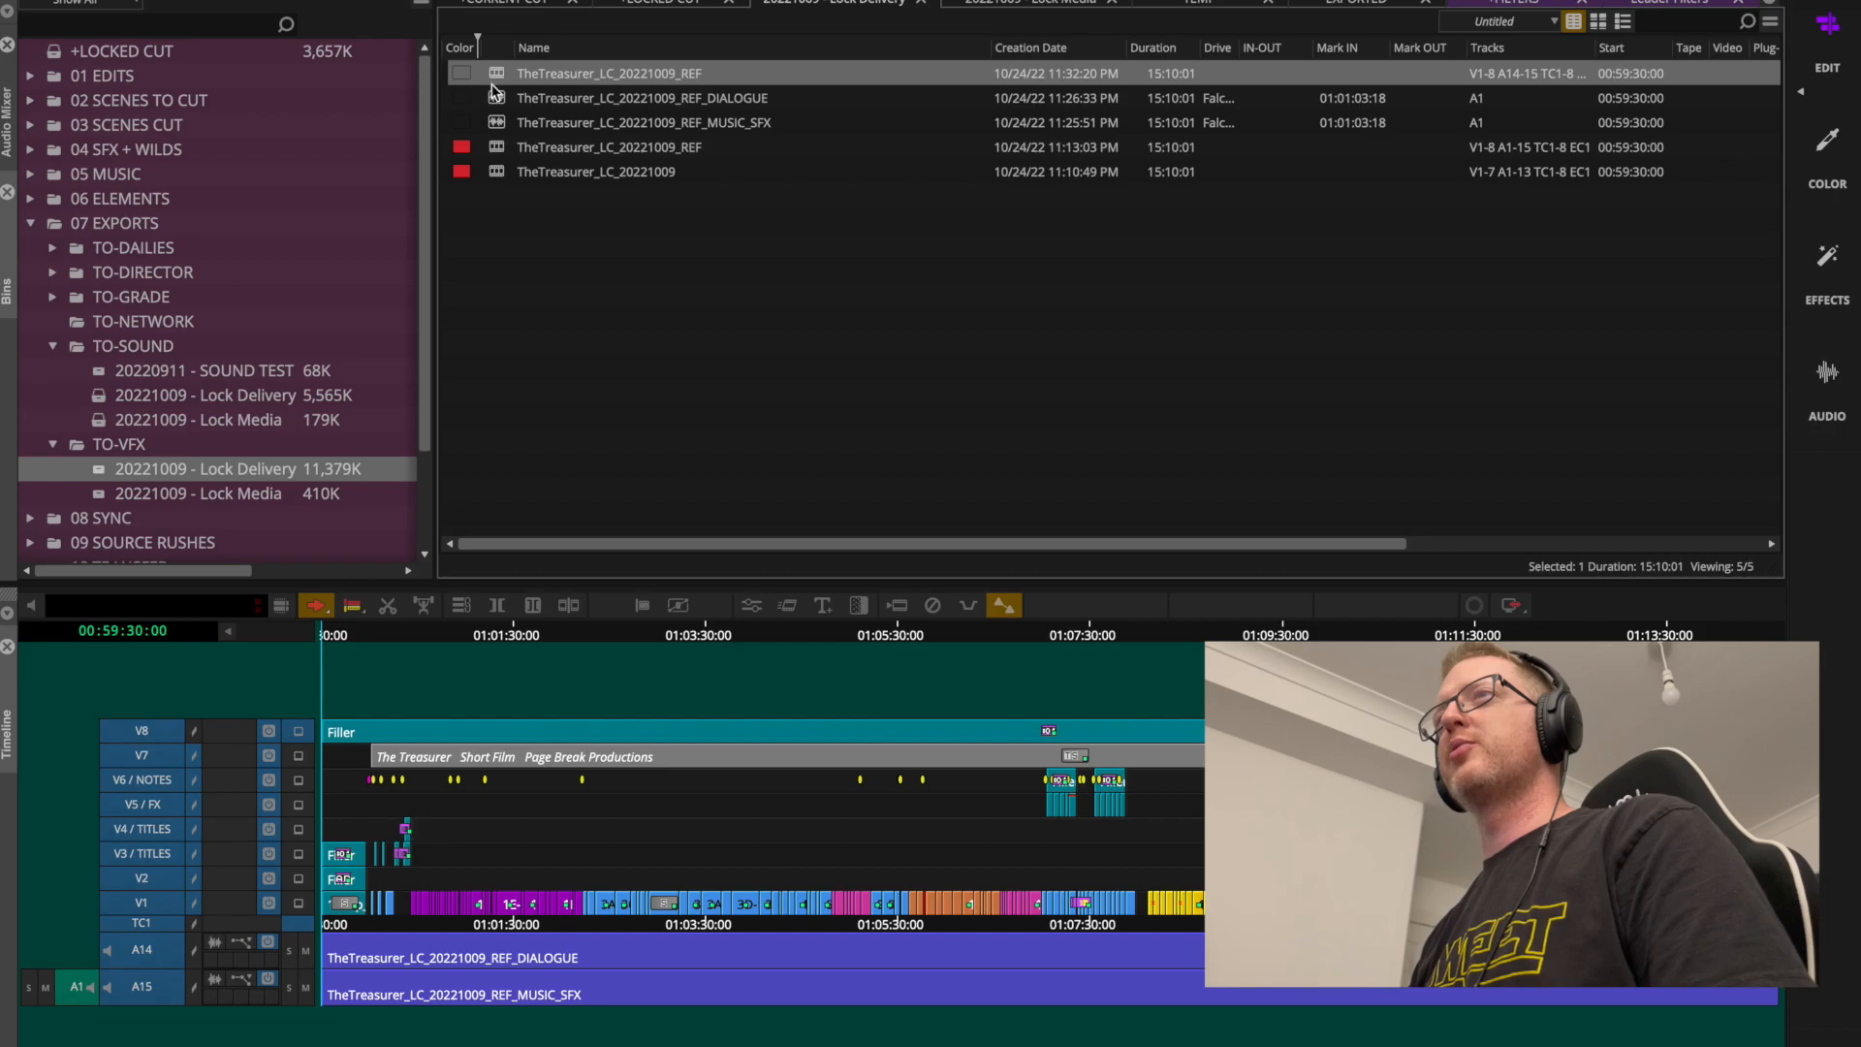
click(366, 621)
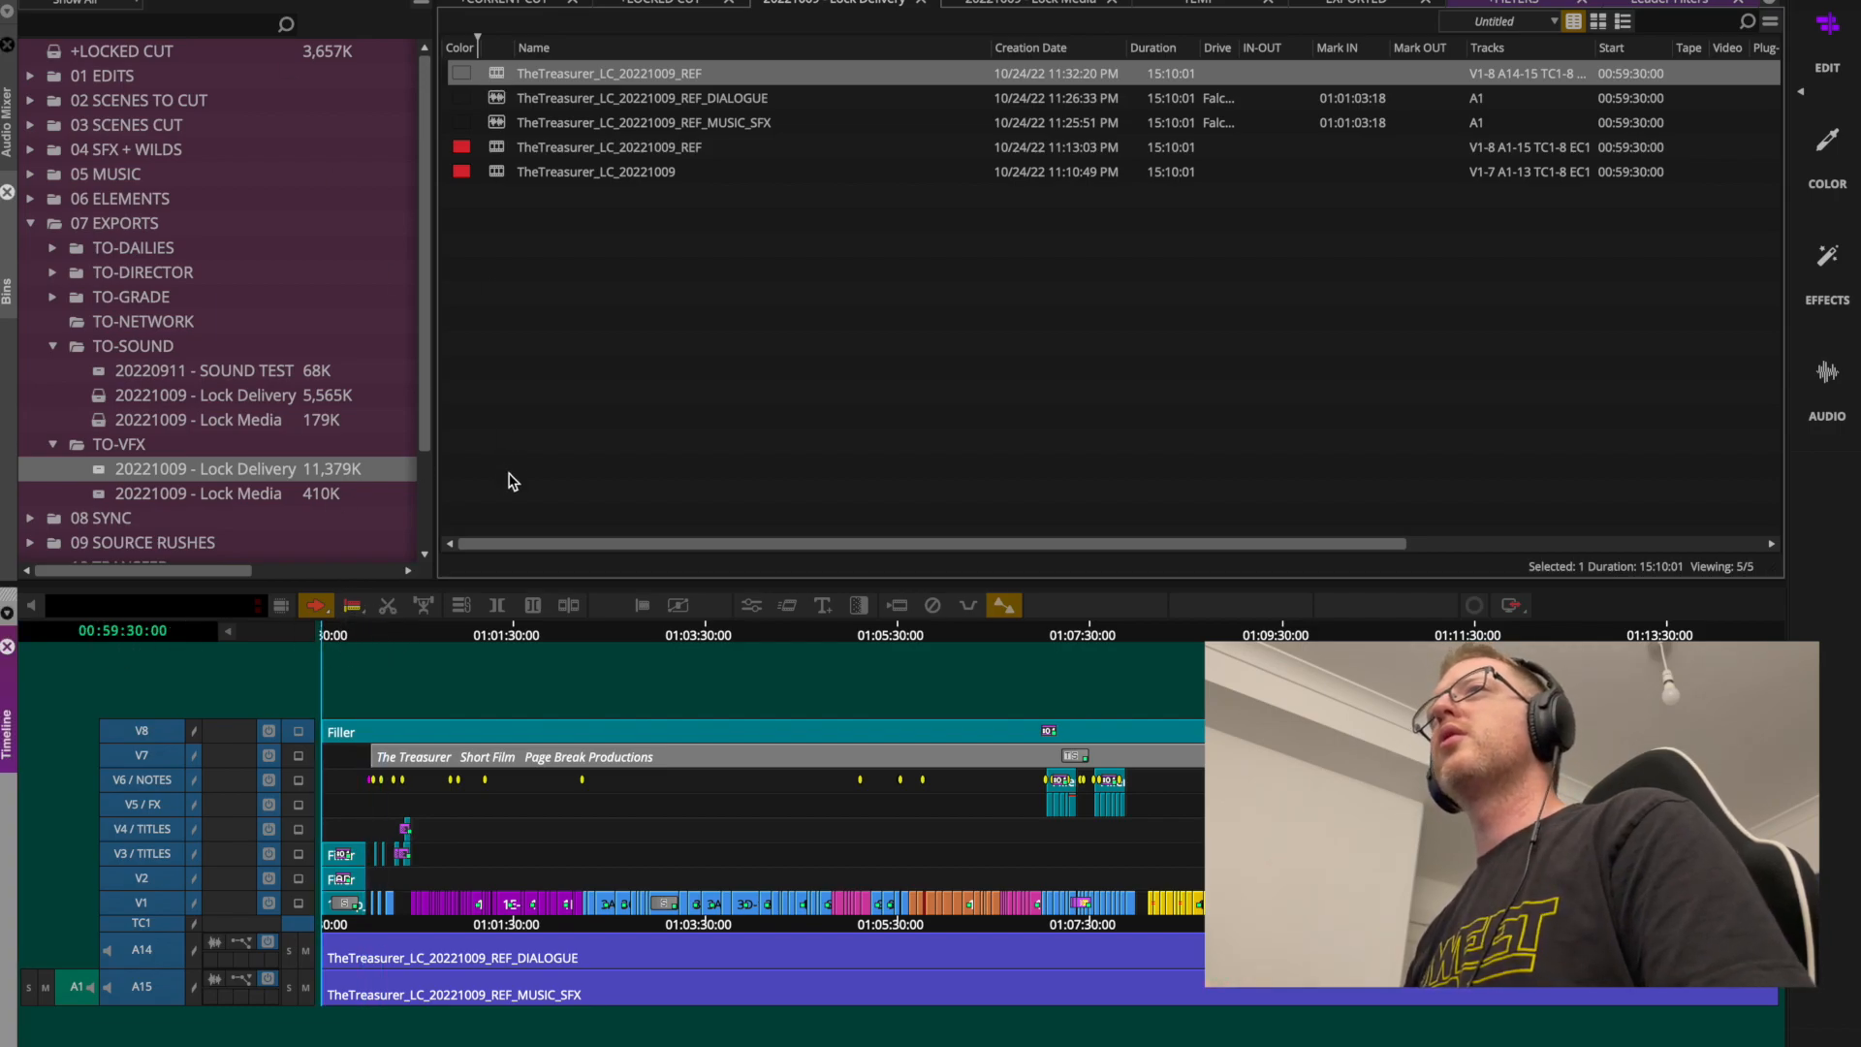
key(super+e)
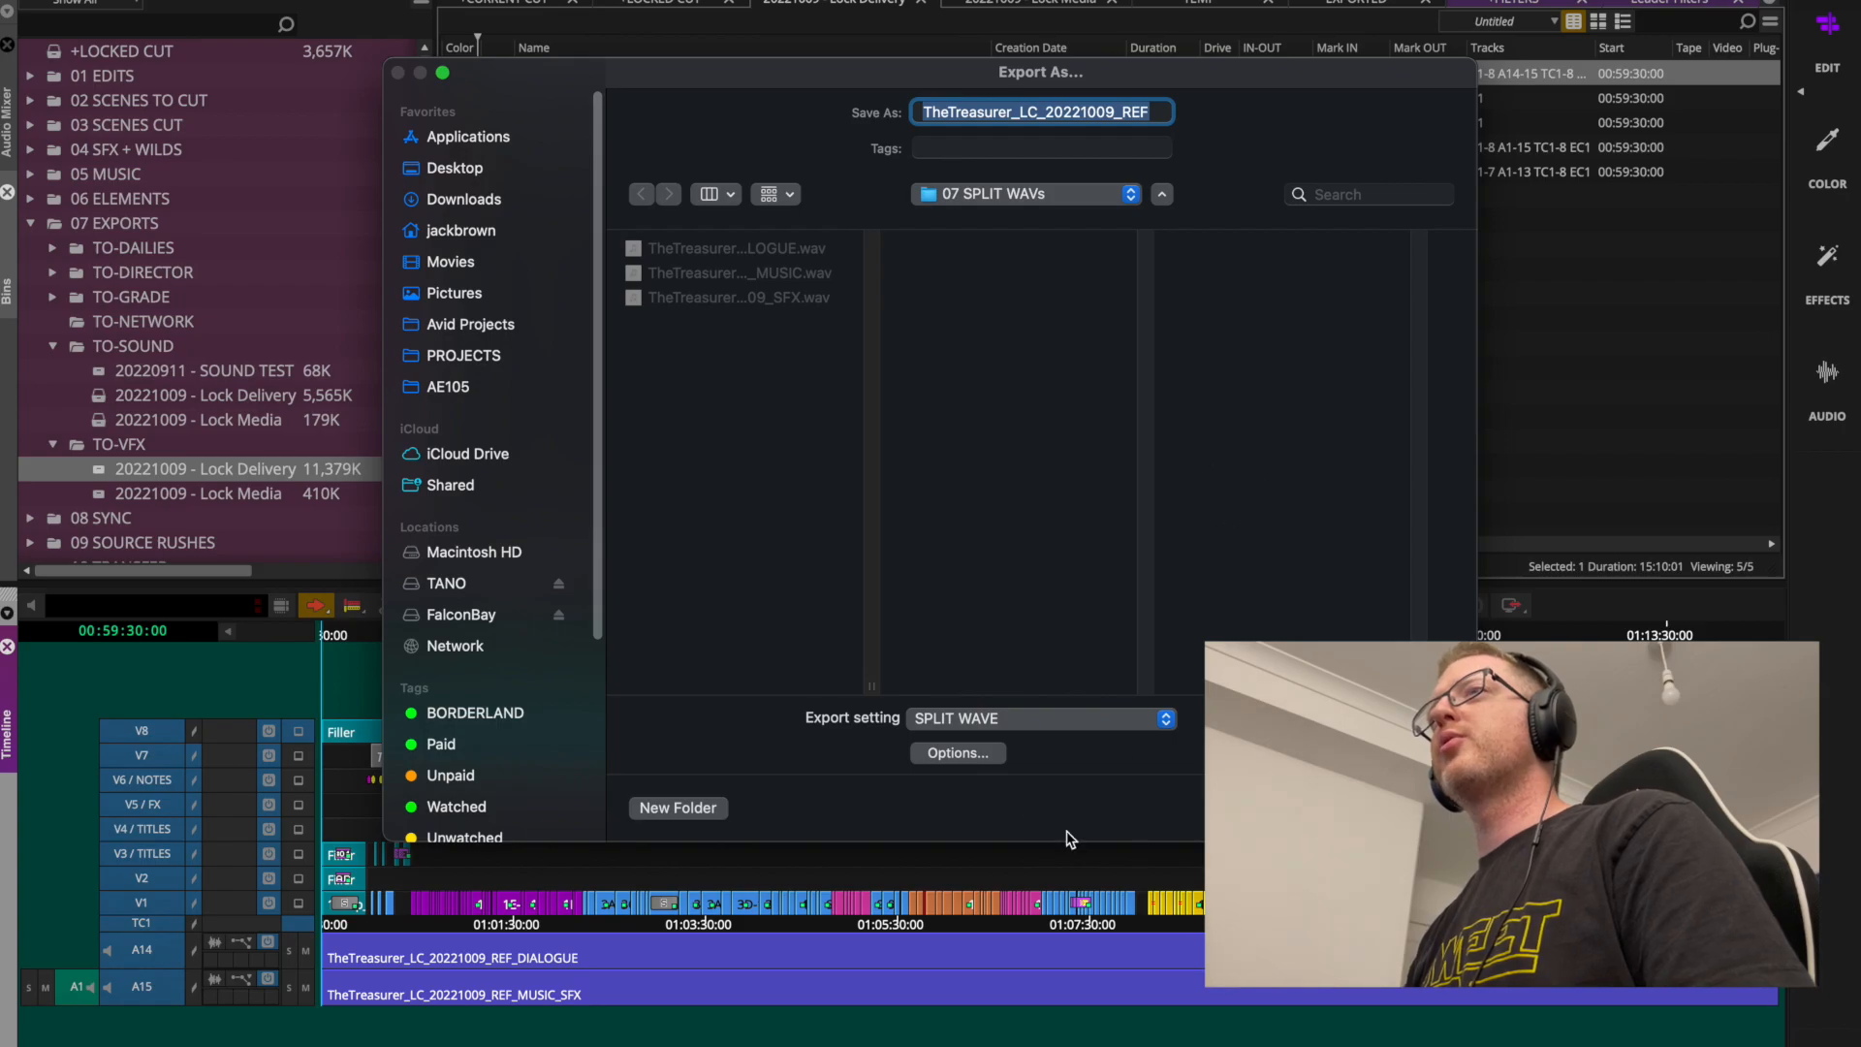
click(957, 753)
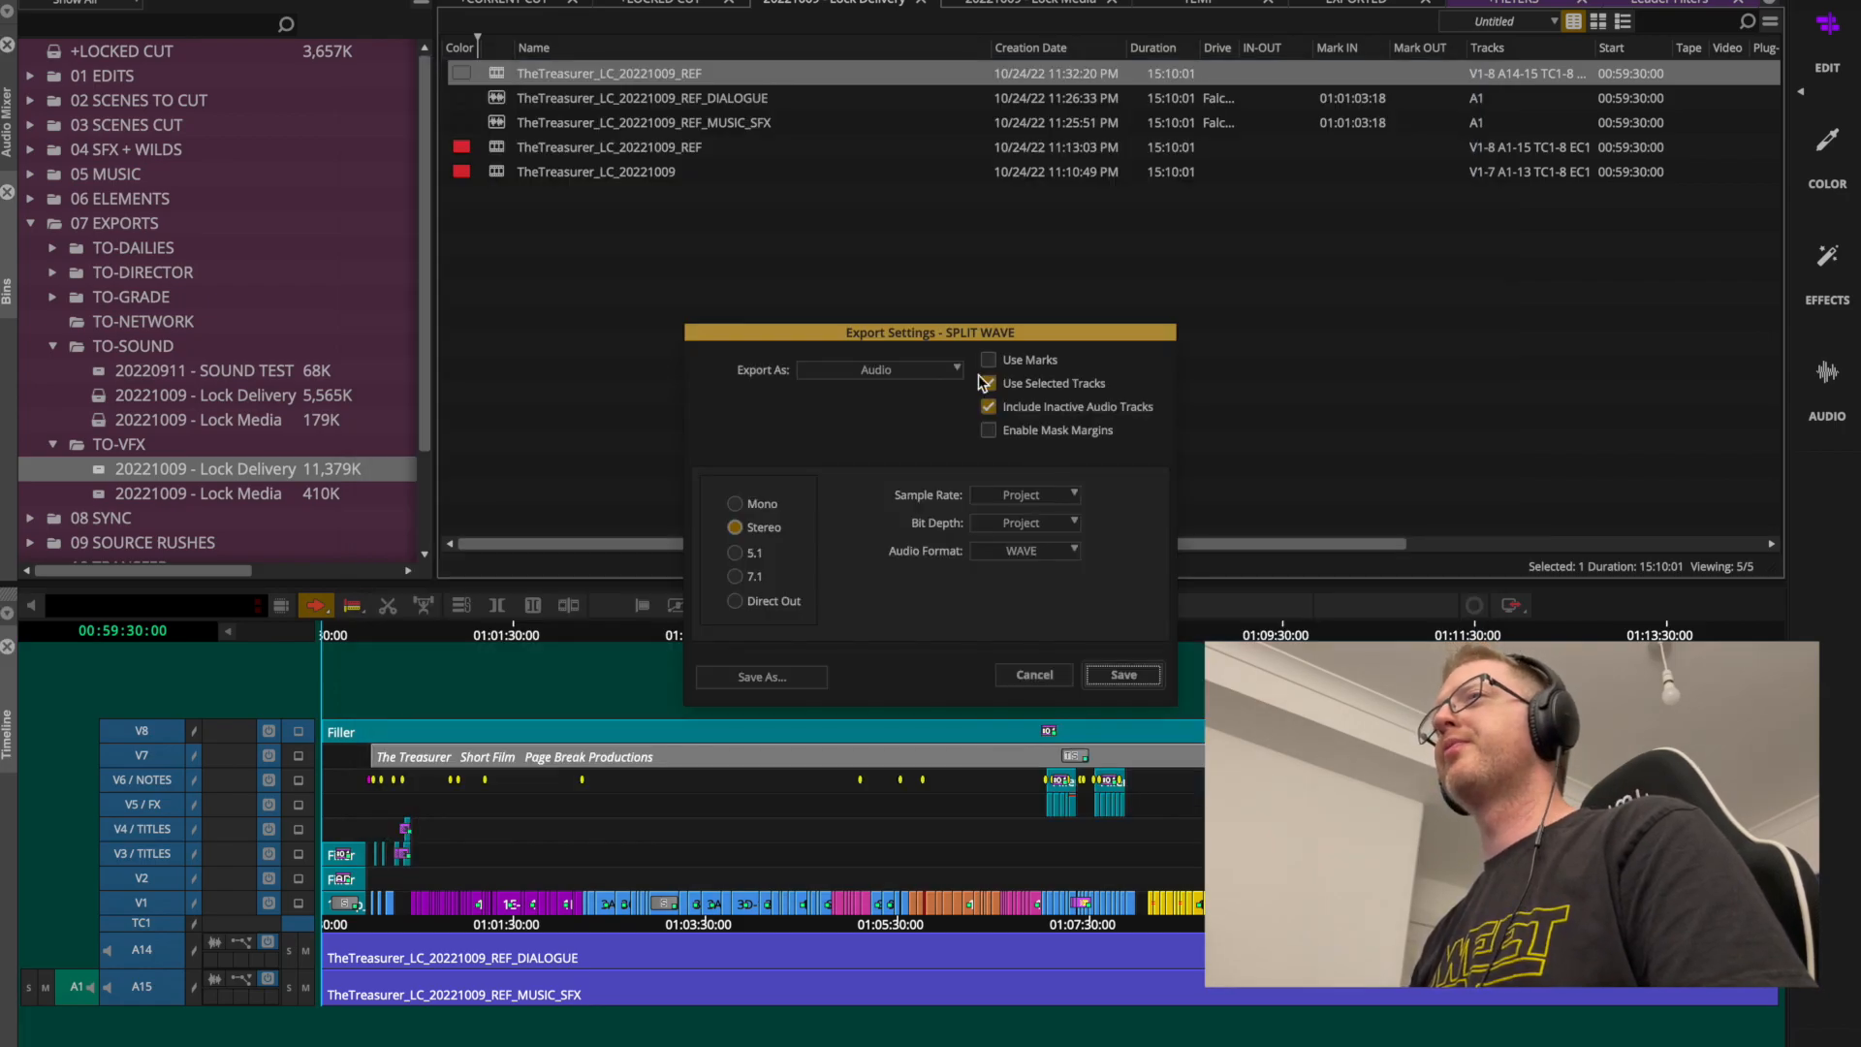
click(931, 374)
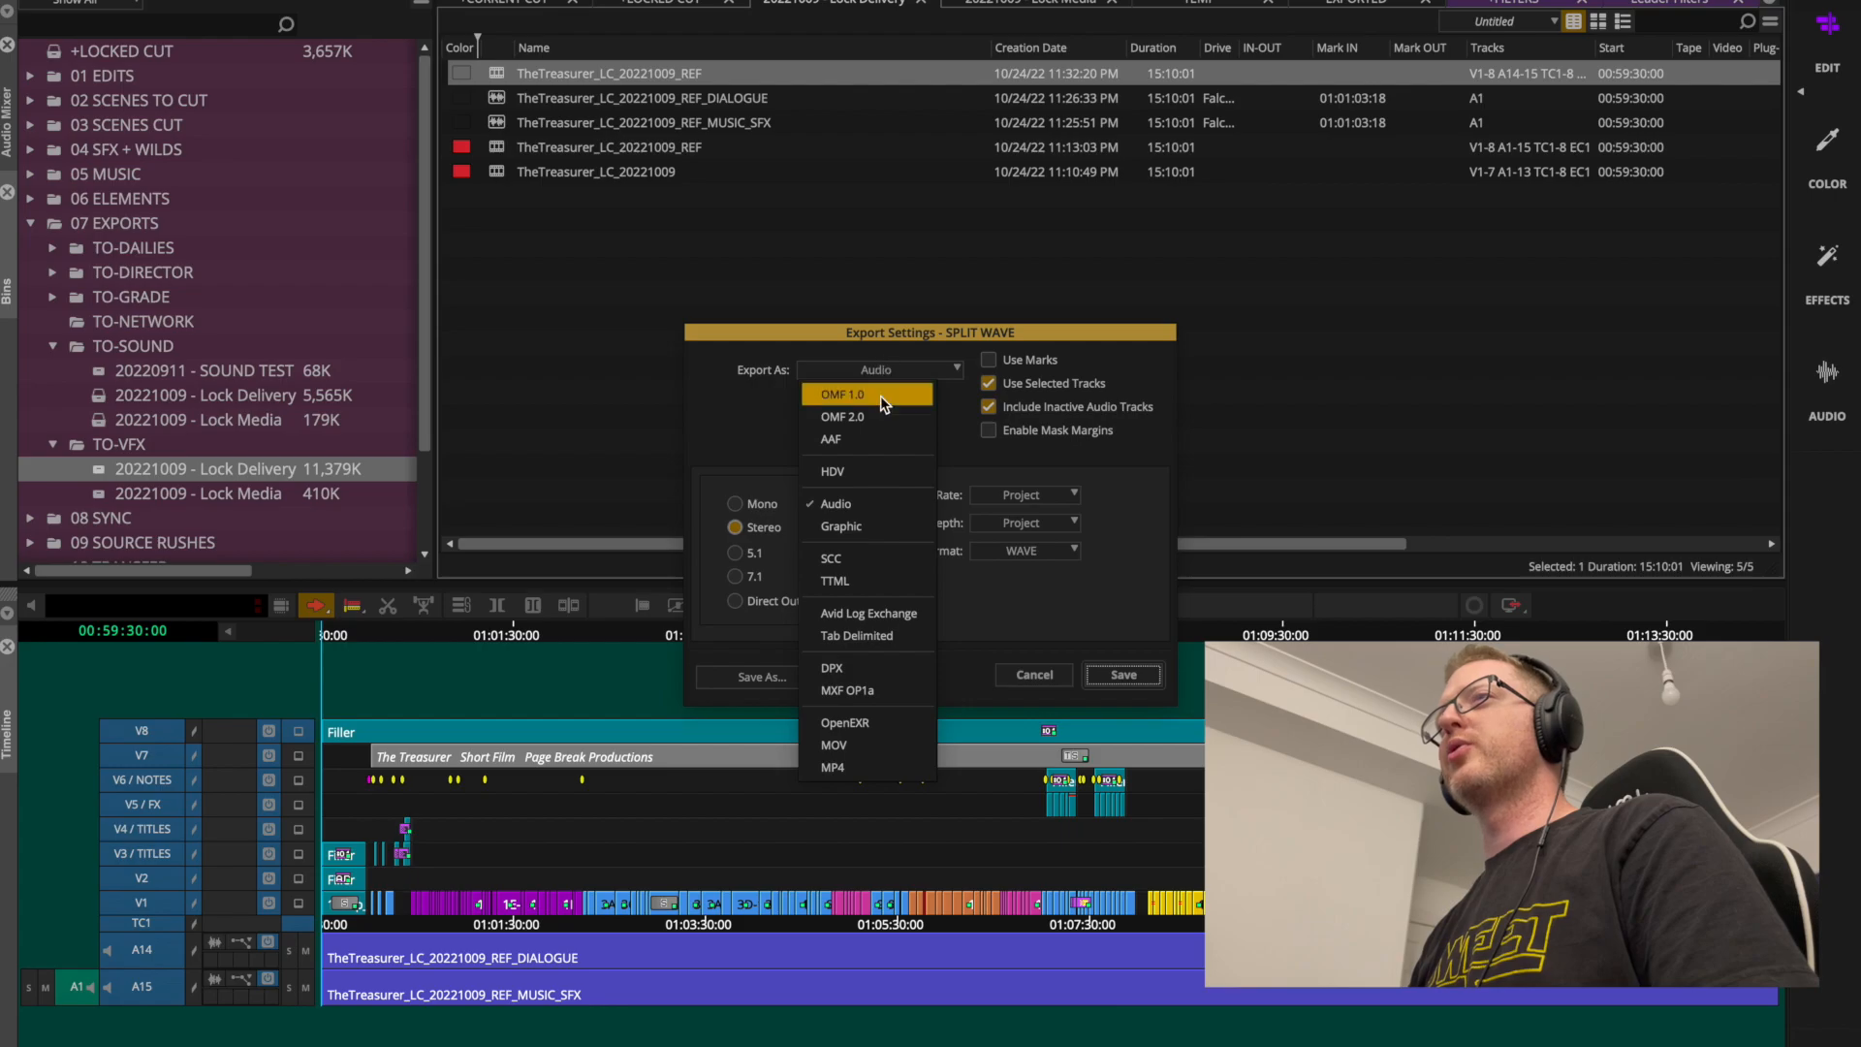
click(865, 743)
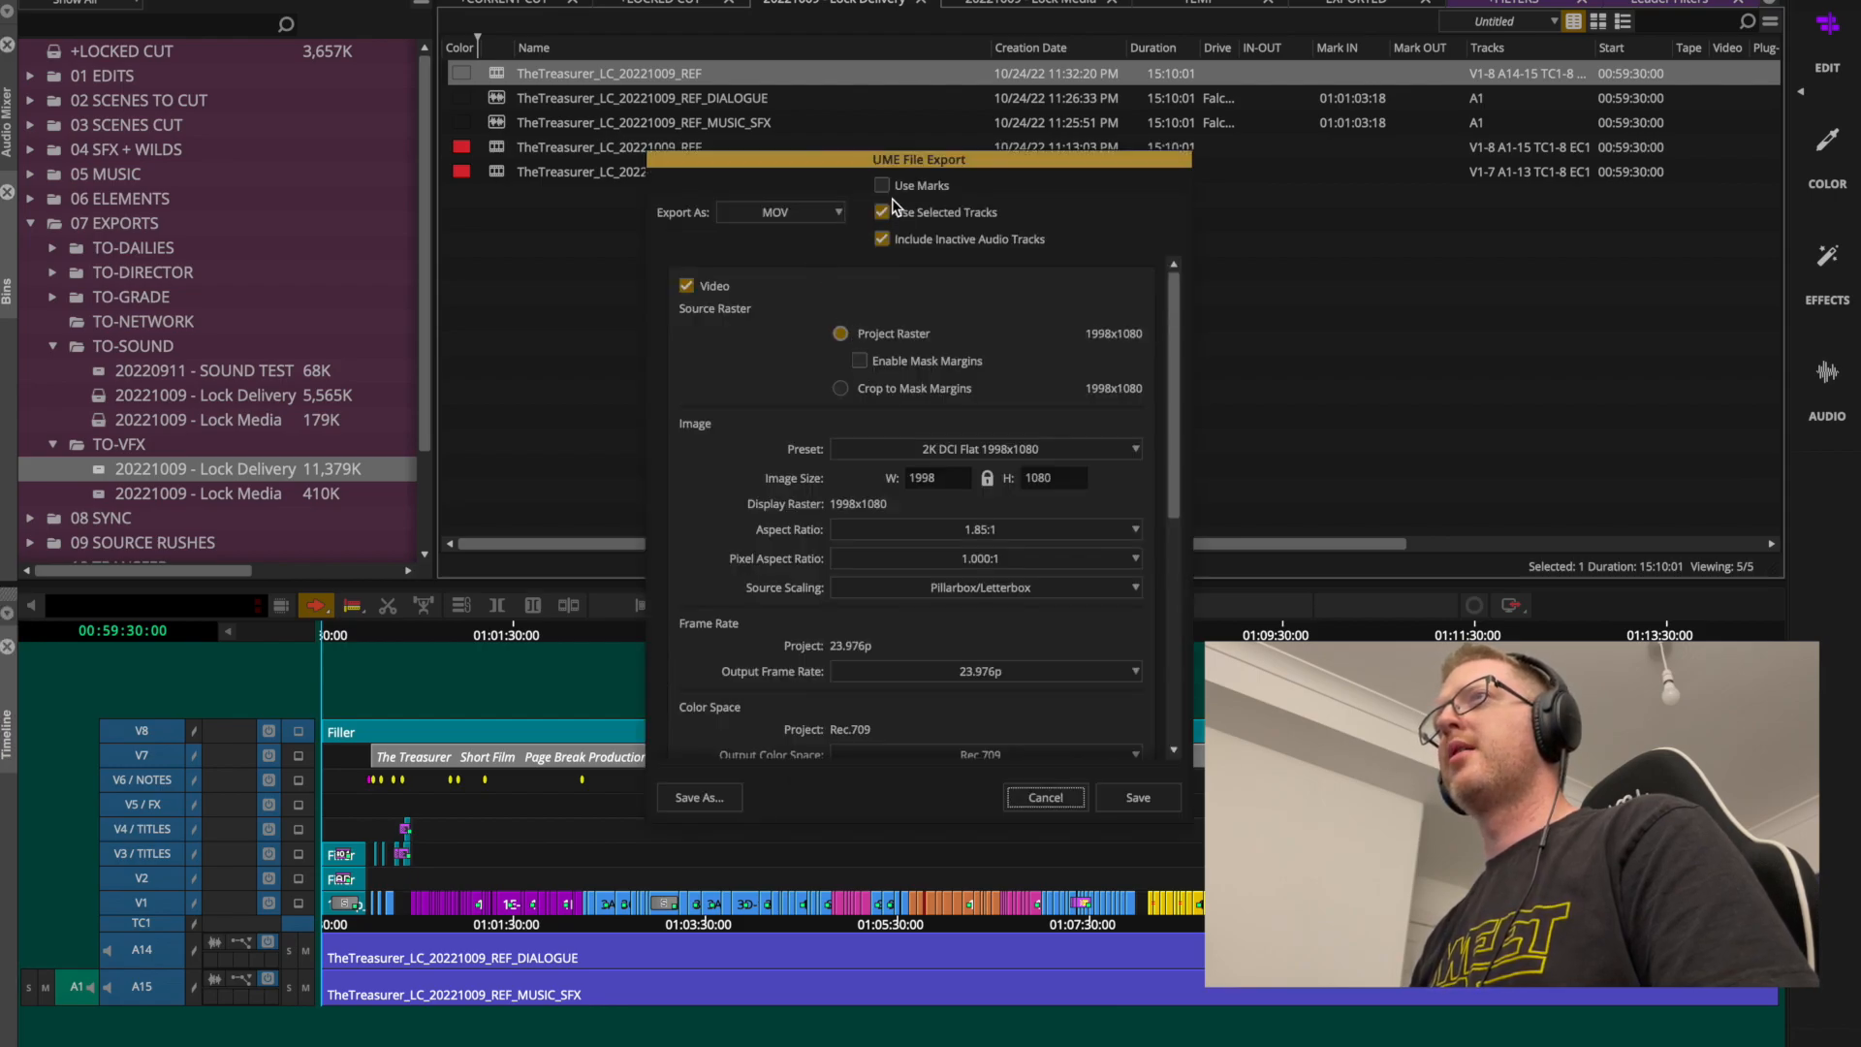
click(885, 213)
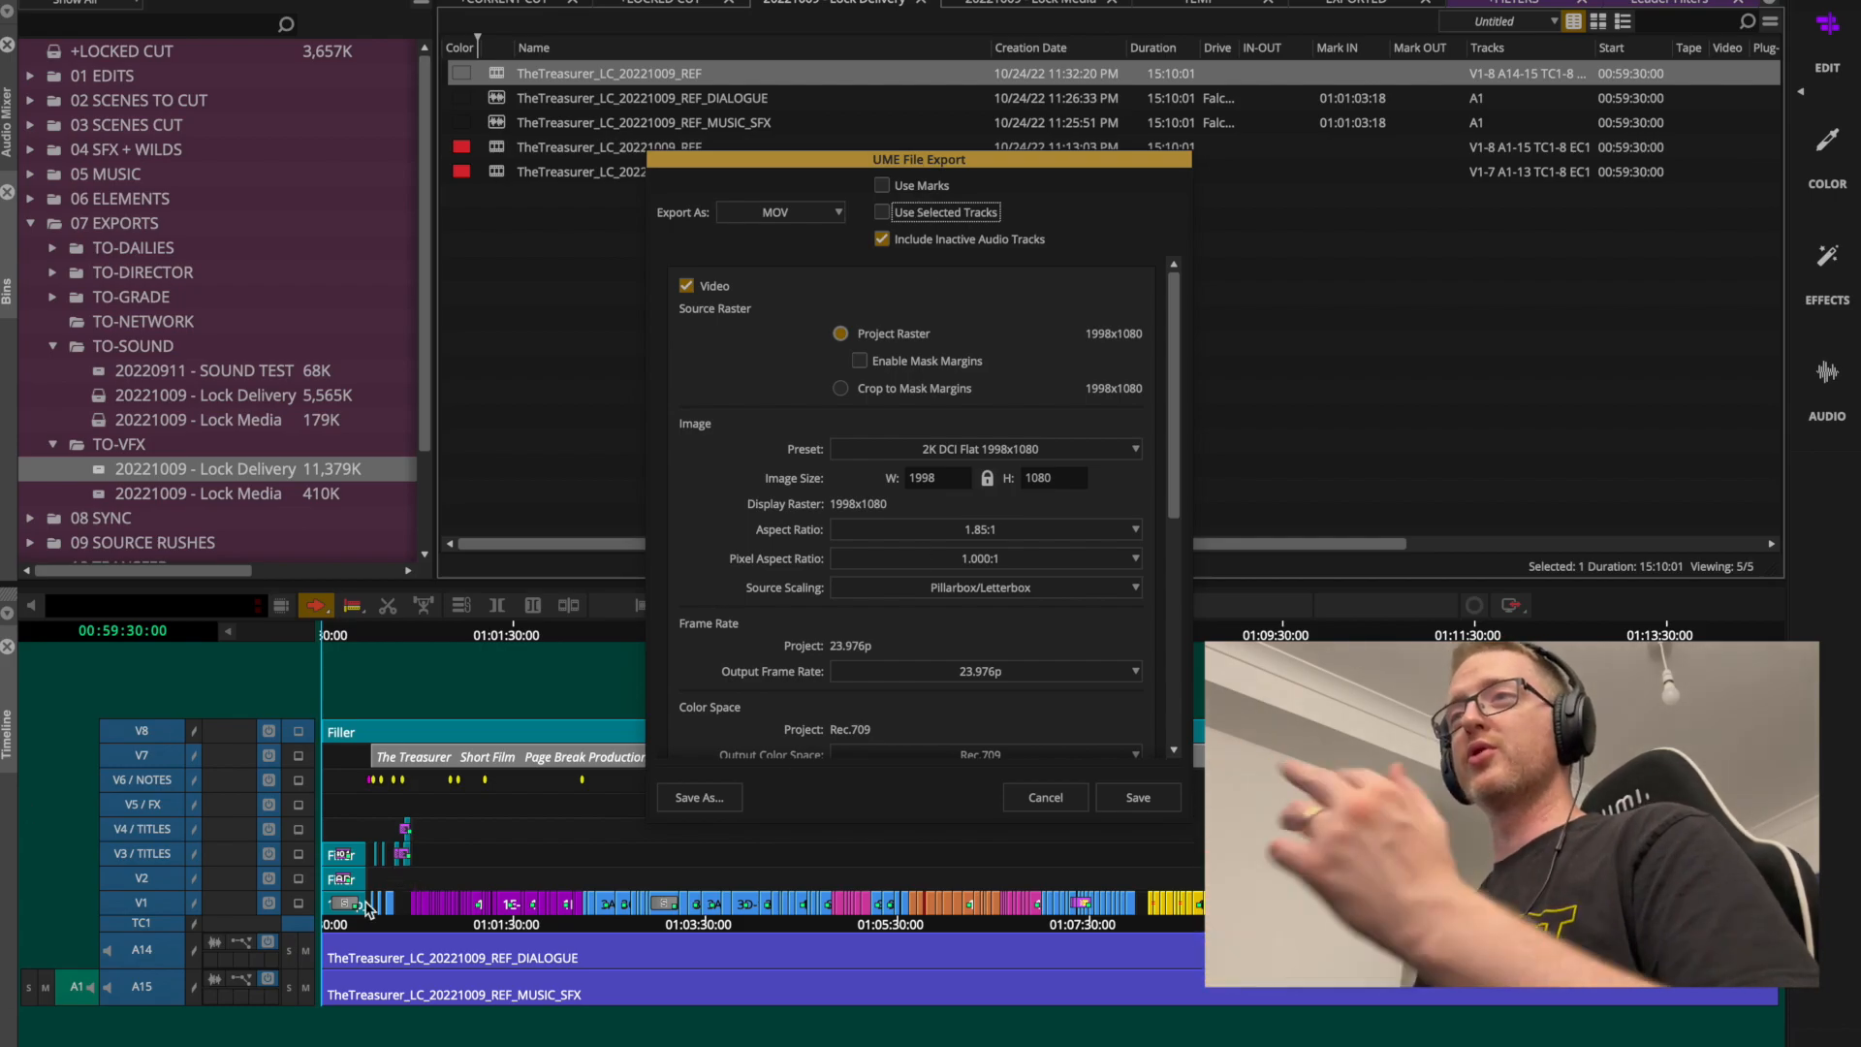
Review the export's raster, frame rate and colour settings, and set the codec family to DNxHR.
scroll(993, 331, down, 1)
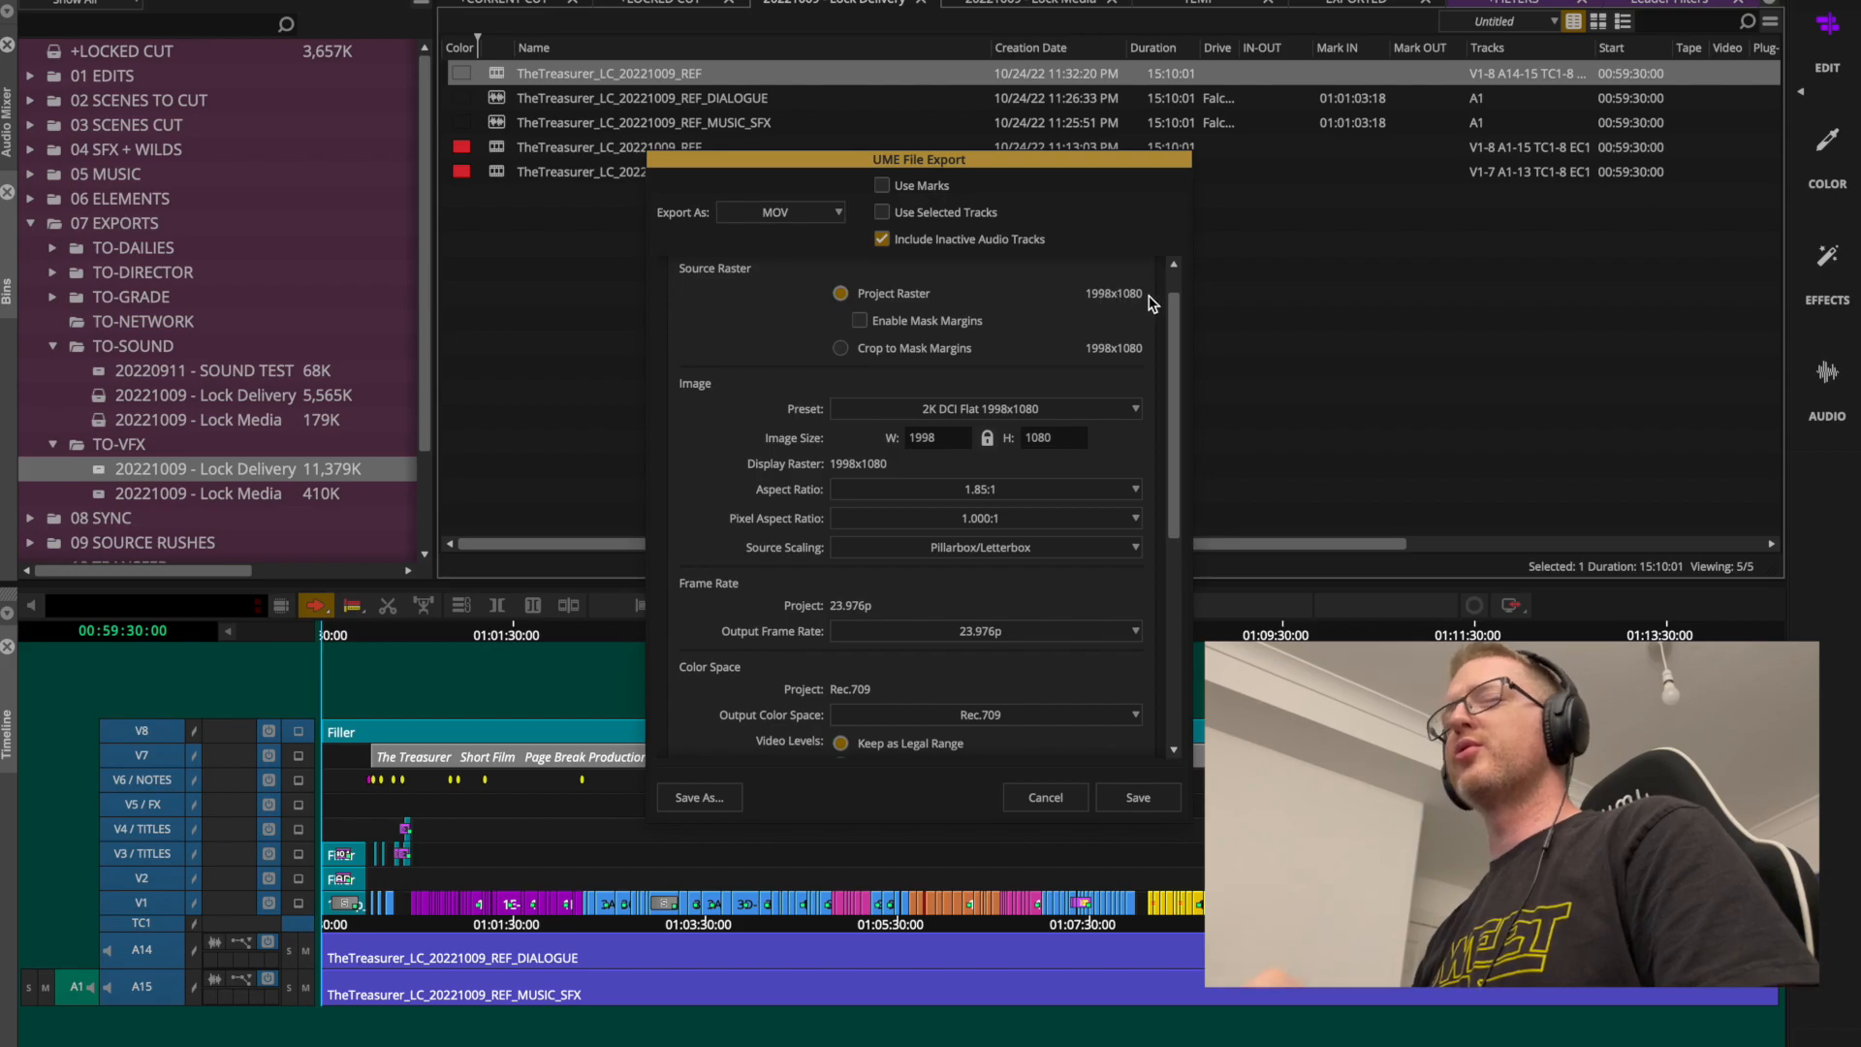
drag(1175, 386, 1176, 457)
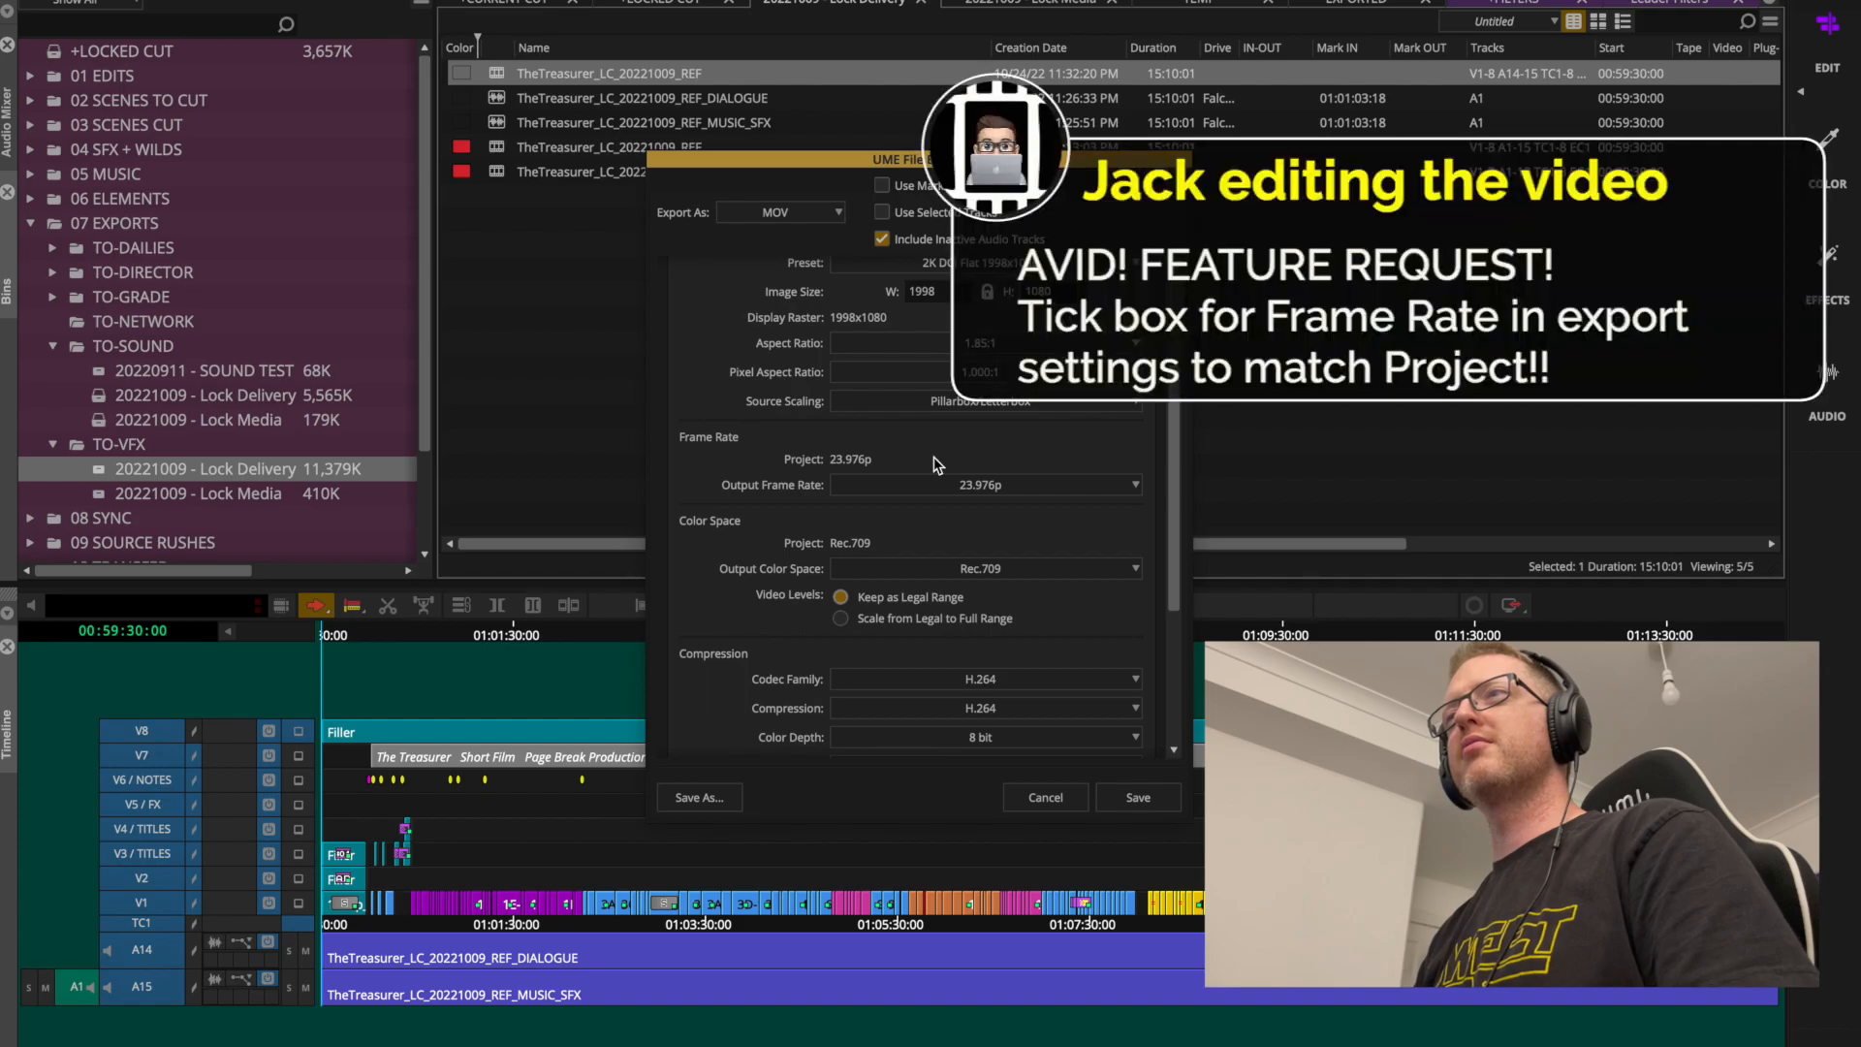
click(1104, 483)
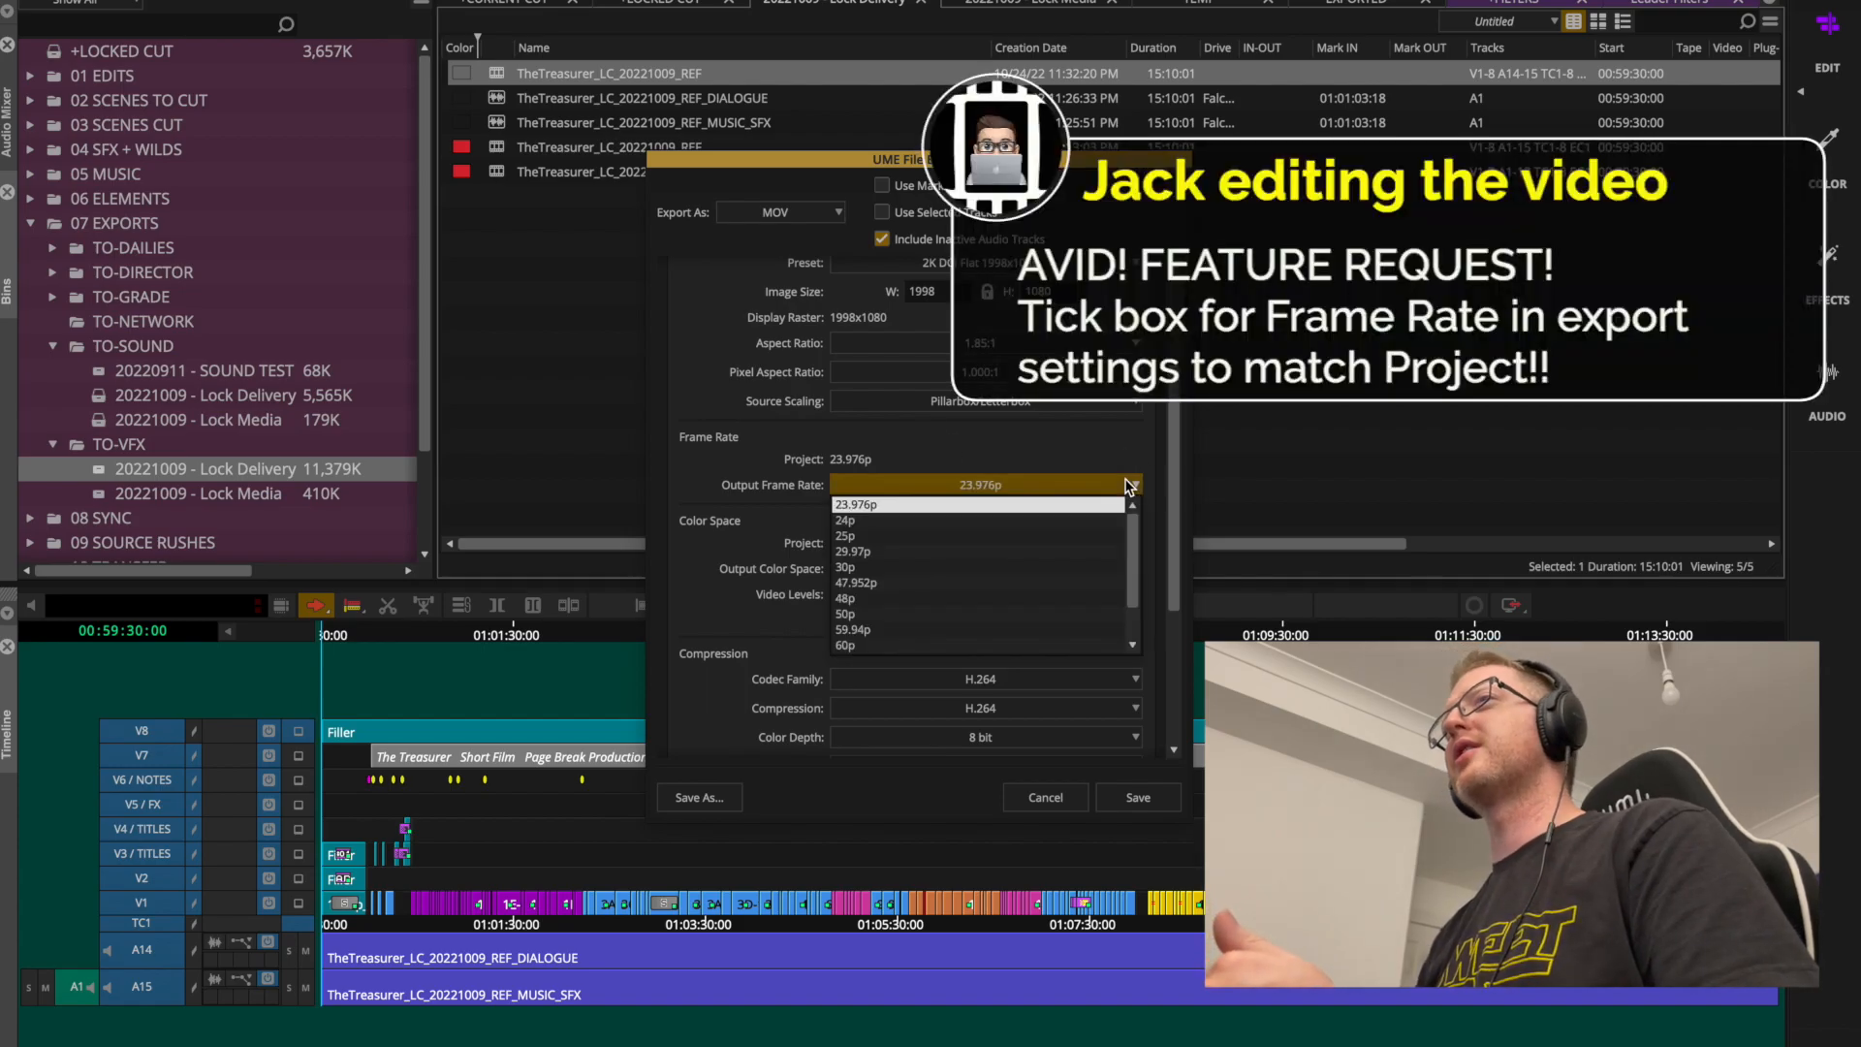
click(1098, 460)
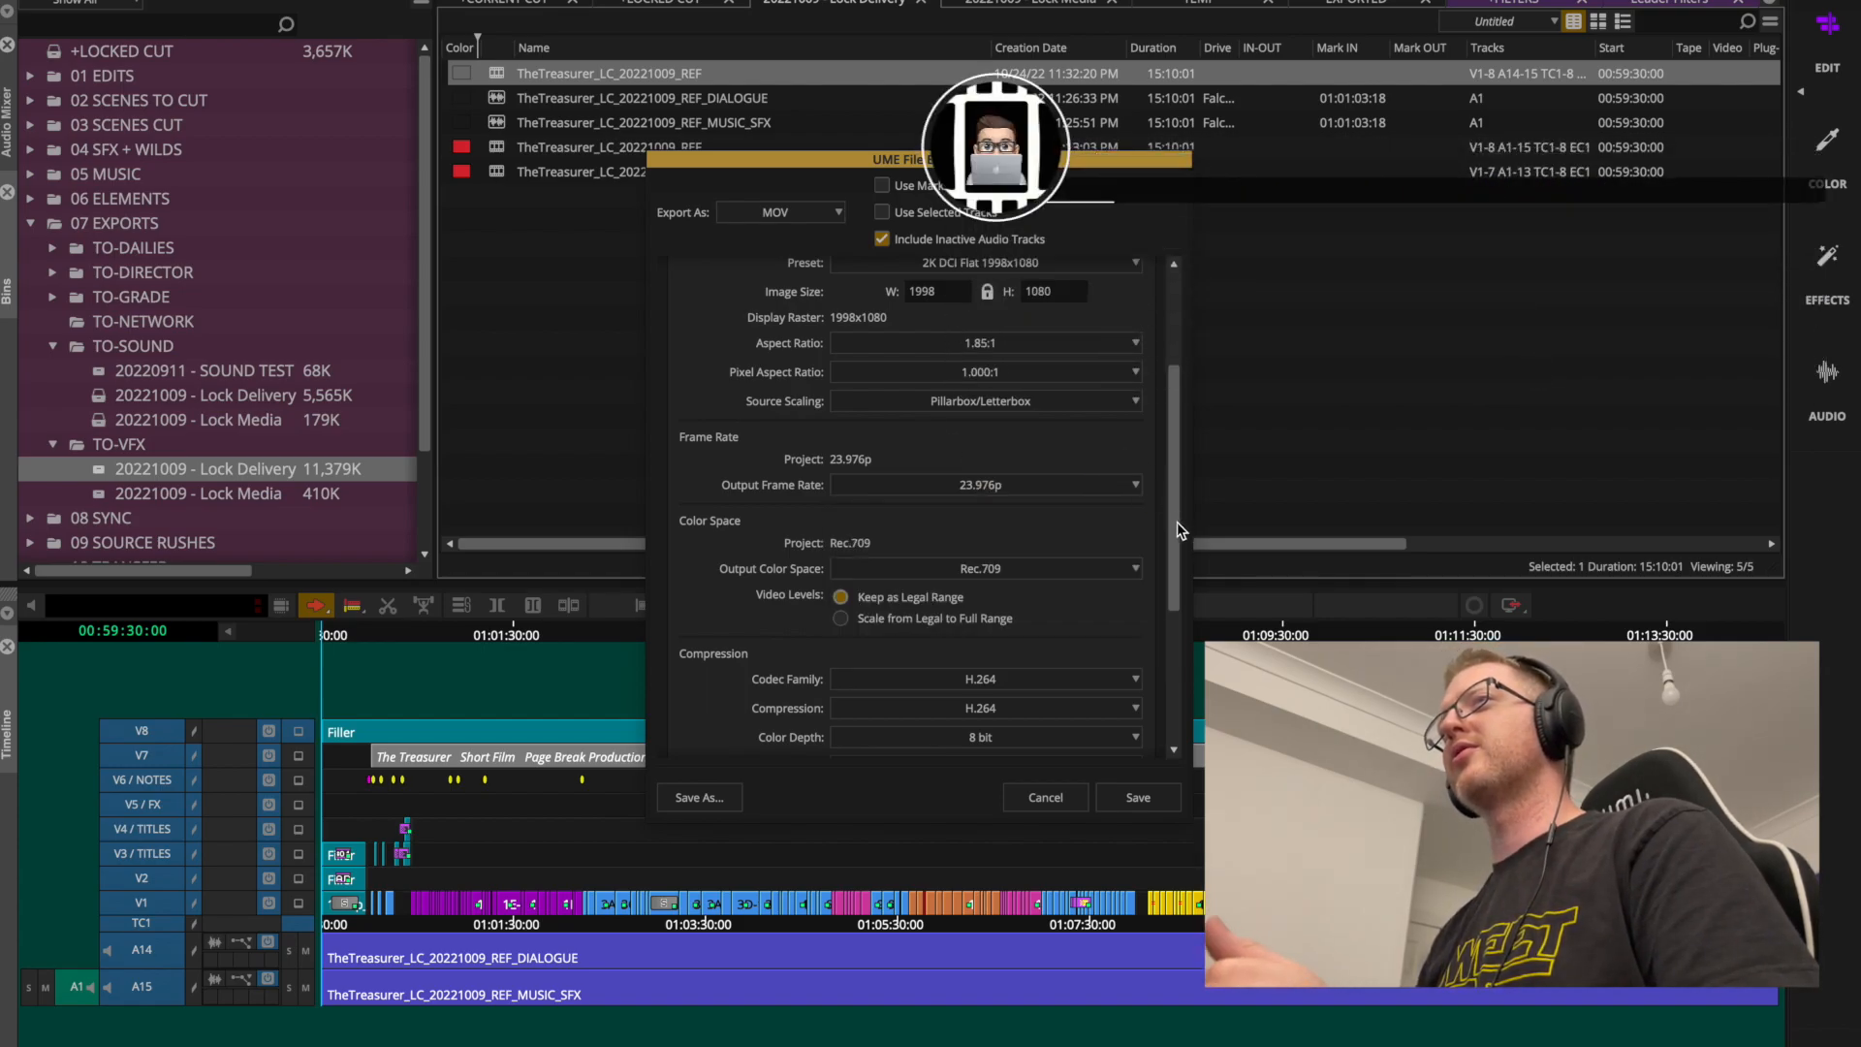
scroll(1176, 522, down, 3)
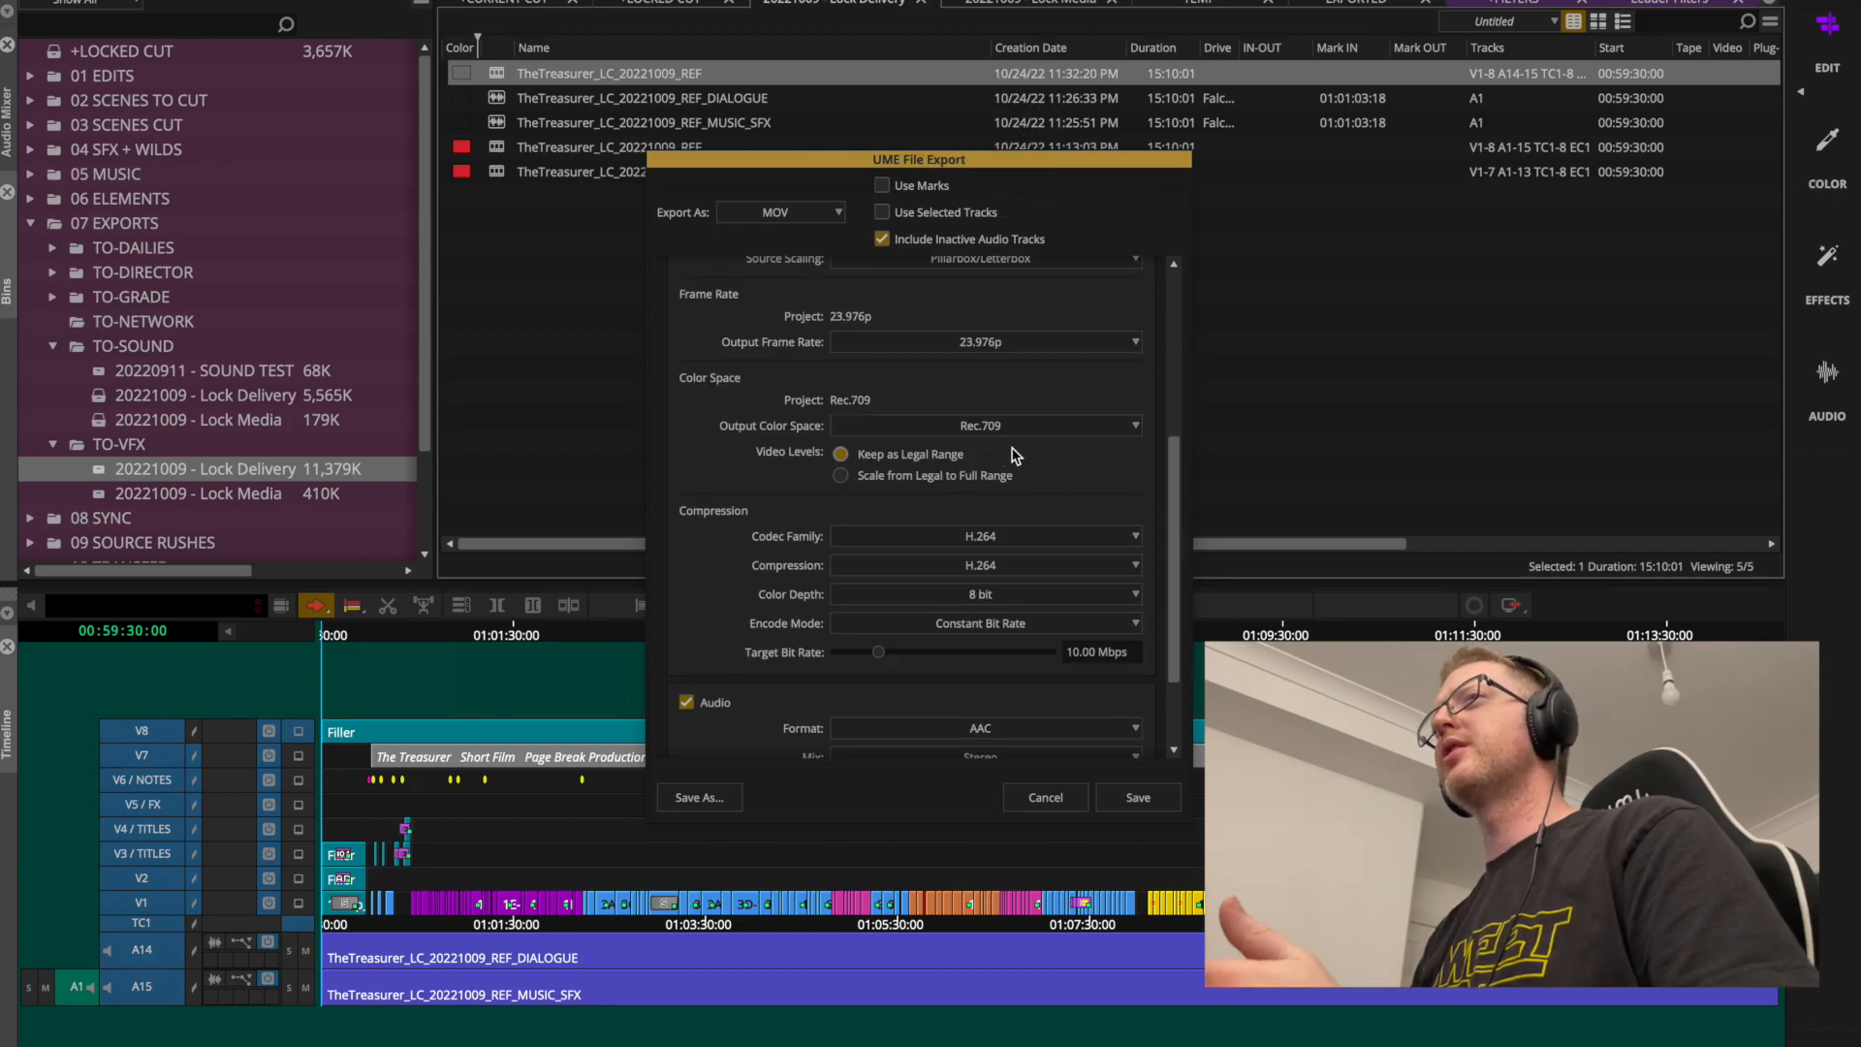
drag(1173, 479, 1174, 539)
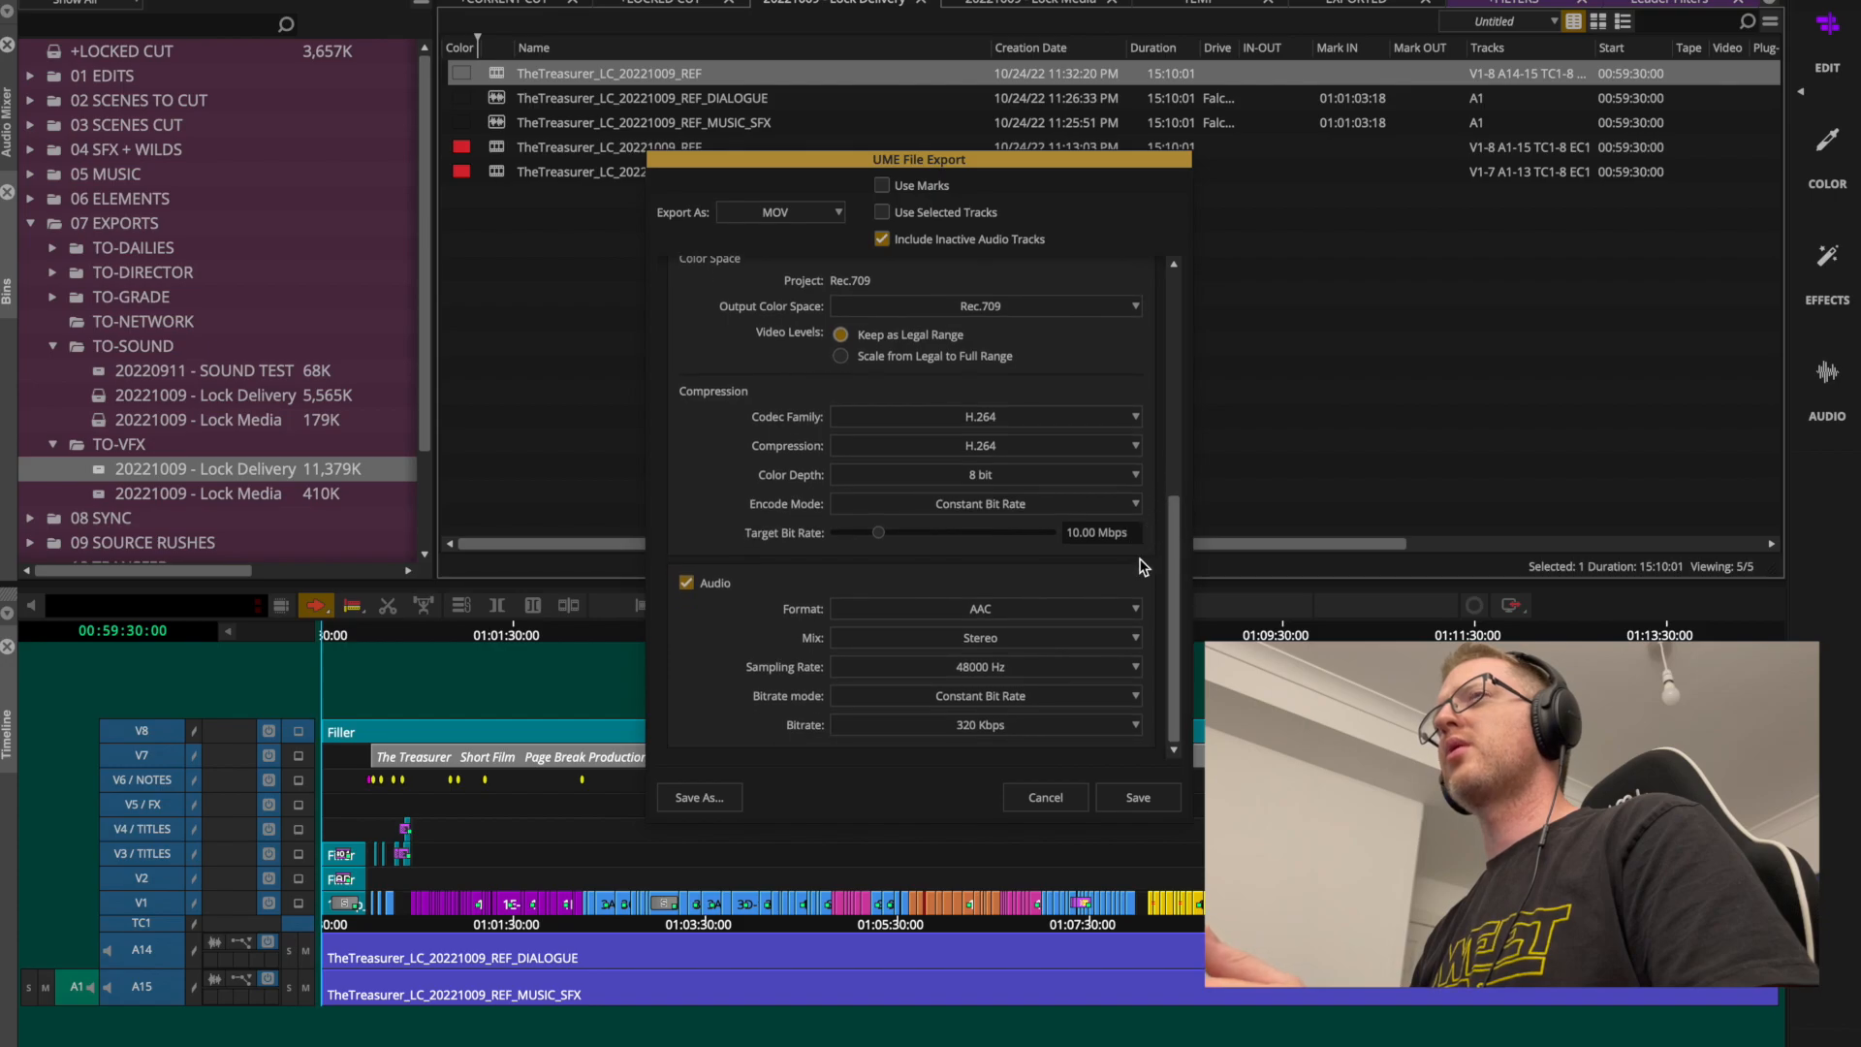
click(950, 416)
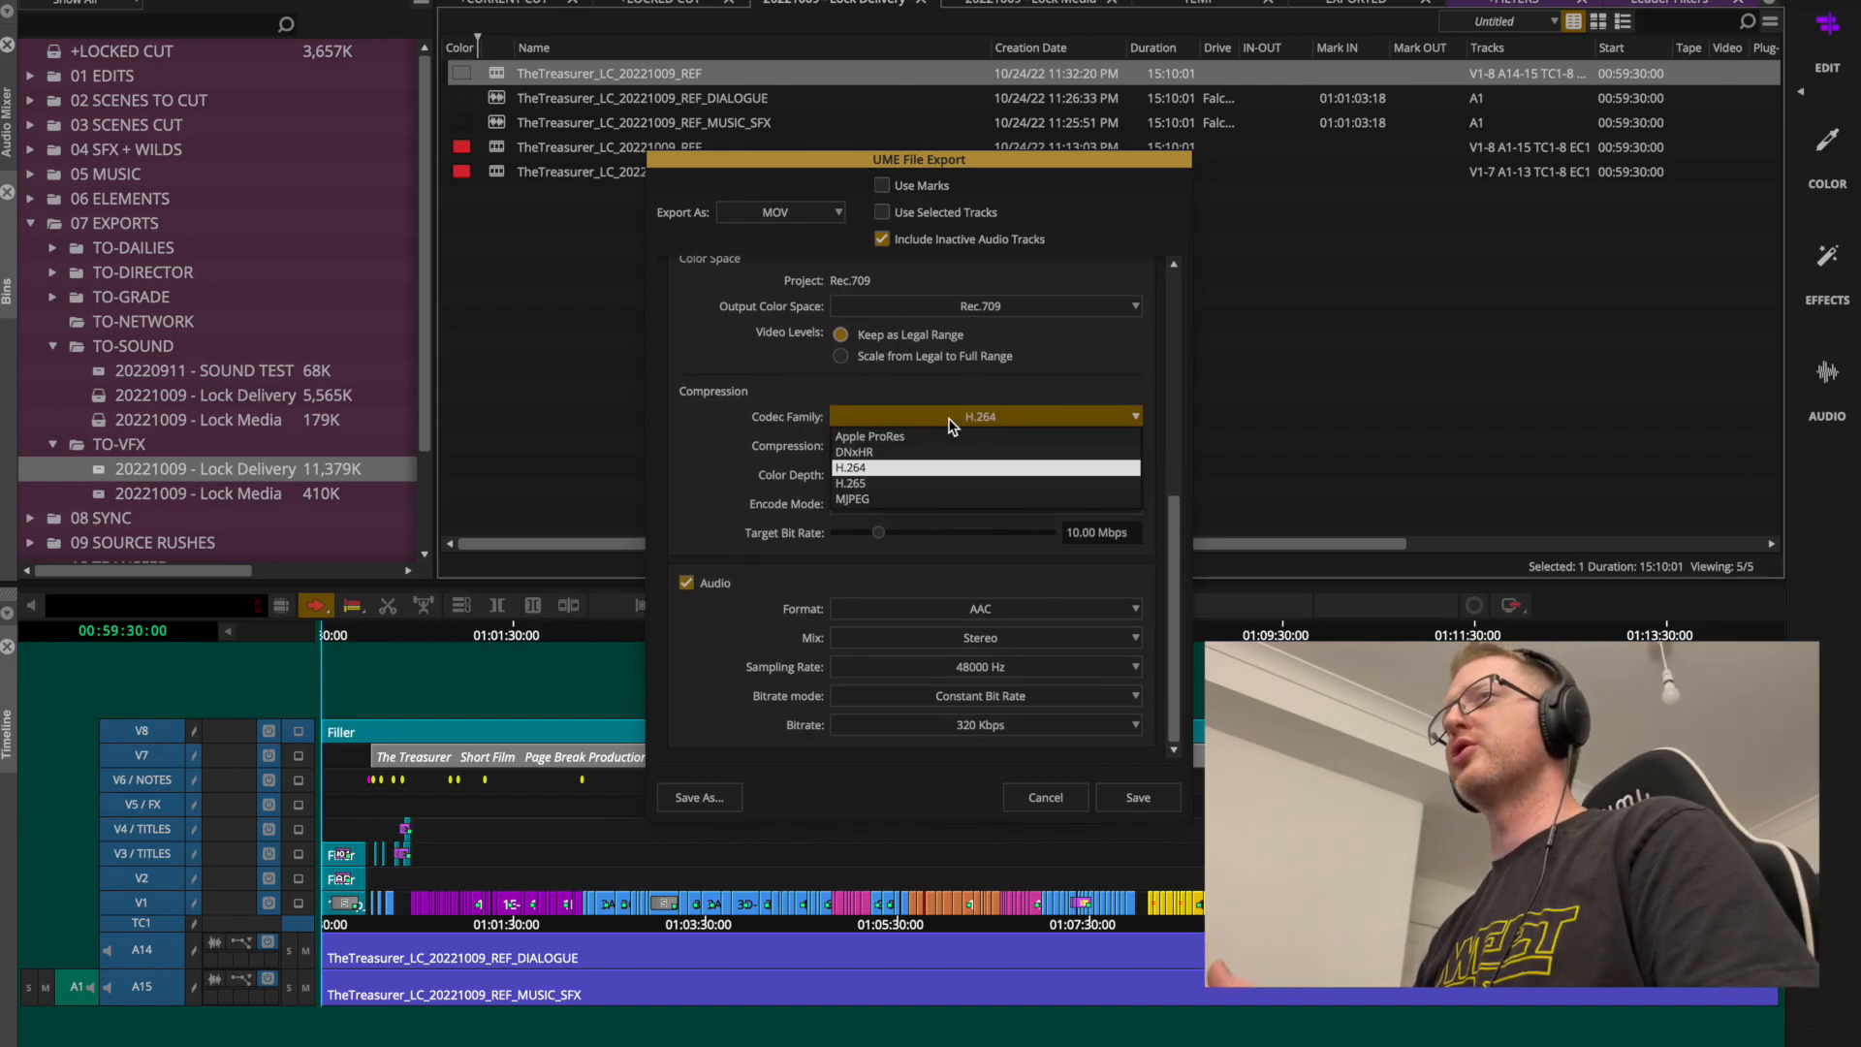
click(904, 453)
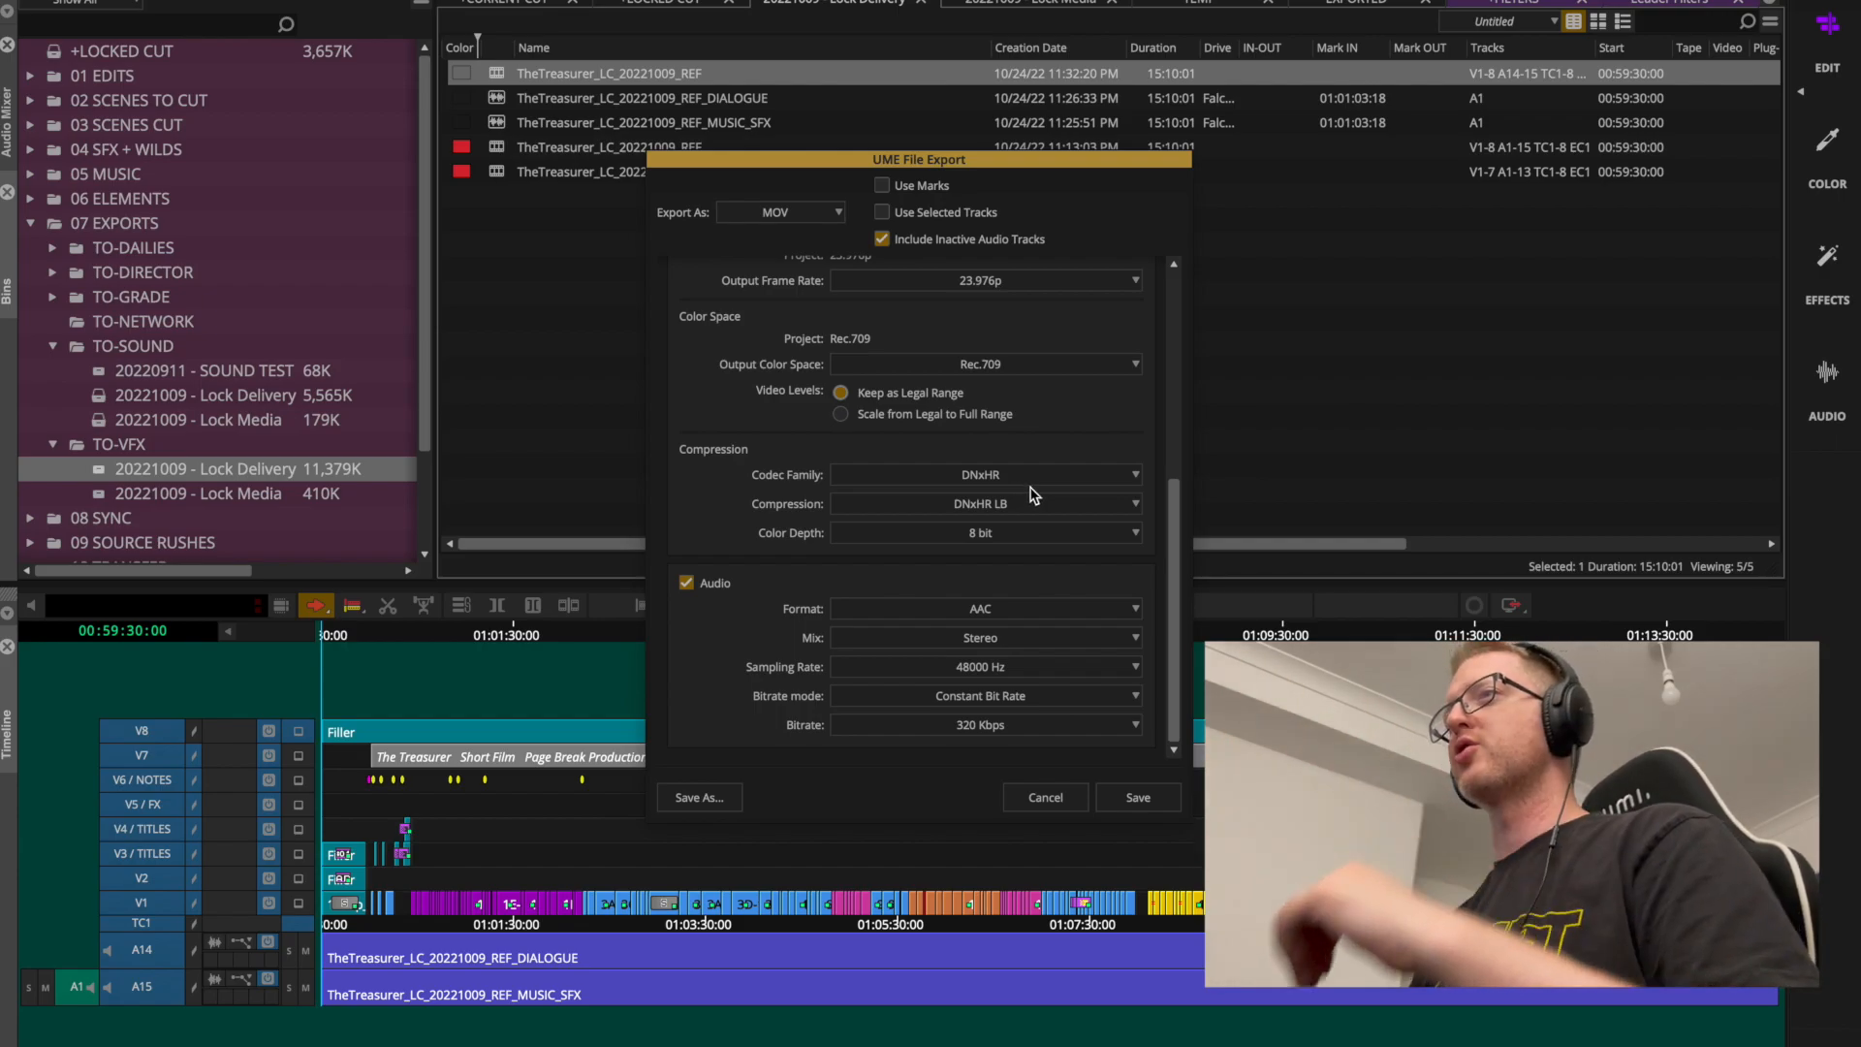
Set the export's audio format to PCM with a Stereo mix.
click(1079, 611)
click(886, 628)
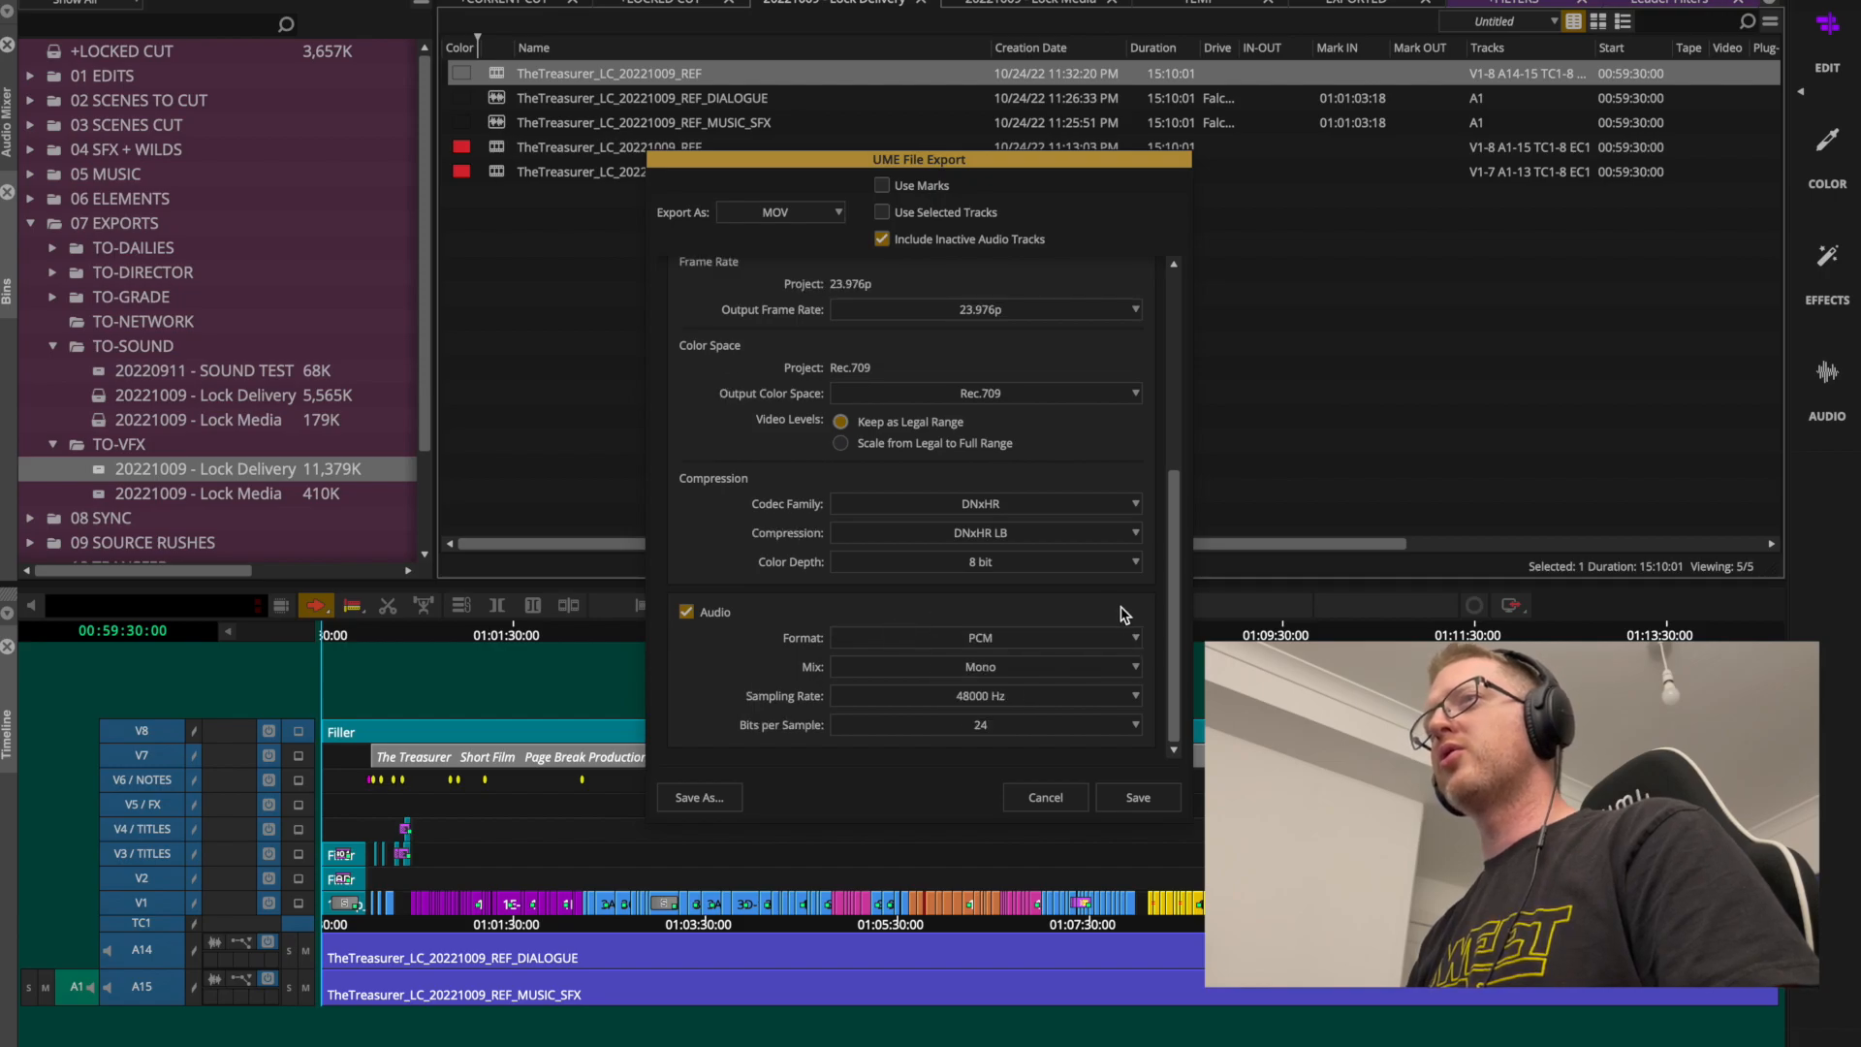
click(1029, 669)
click(940, 706)
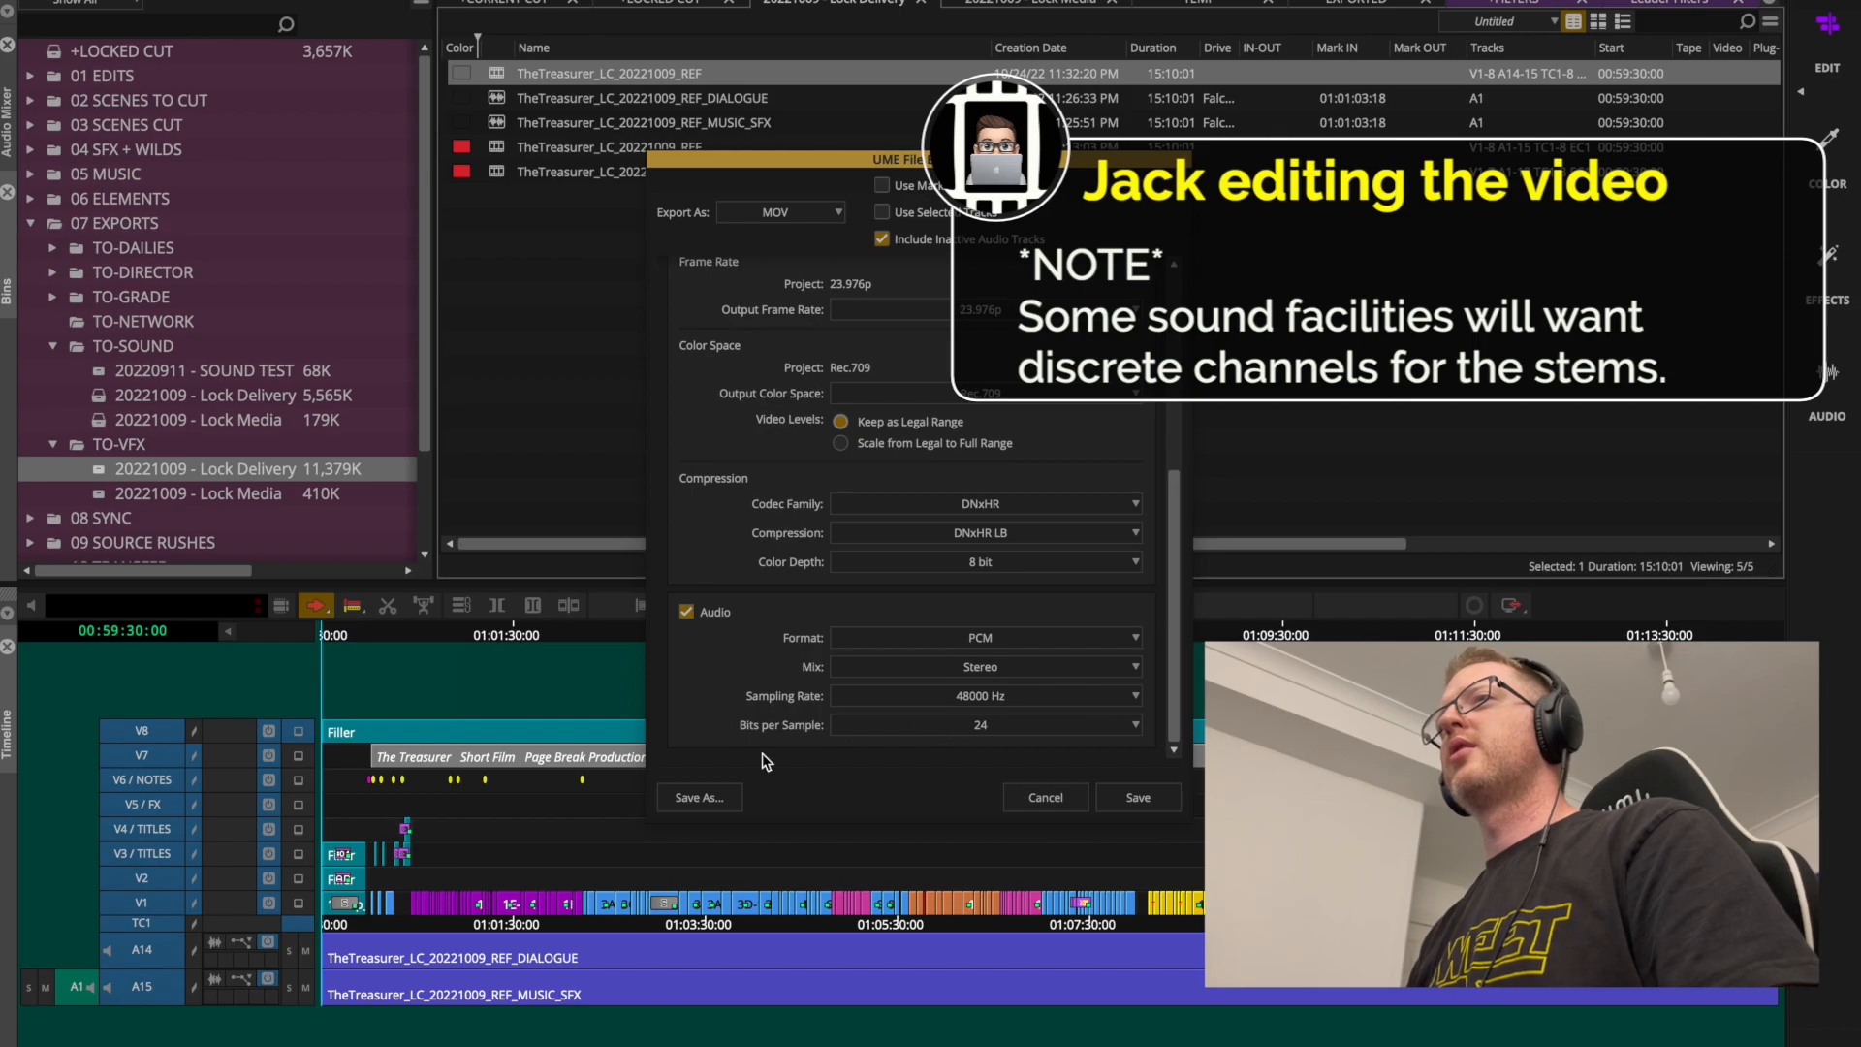
Save the export settings as a preset named "DNx For Sound".
click(698, 796)
text(DN)
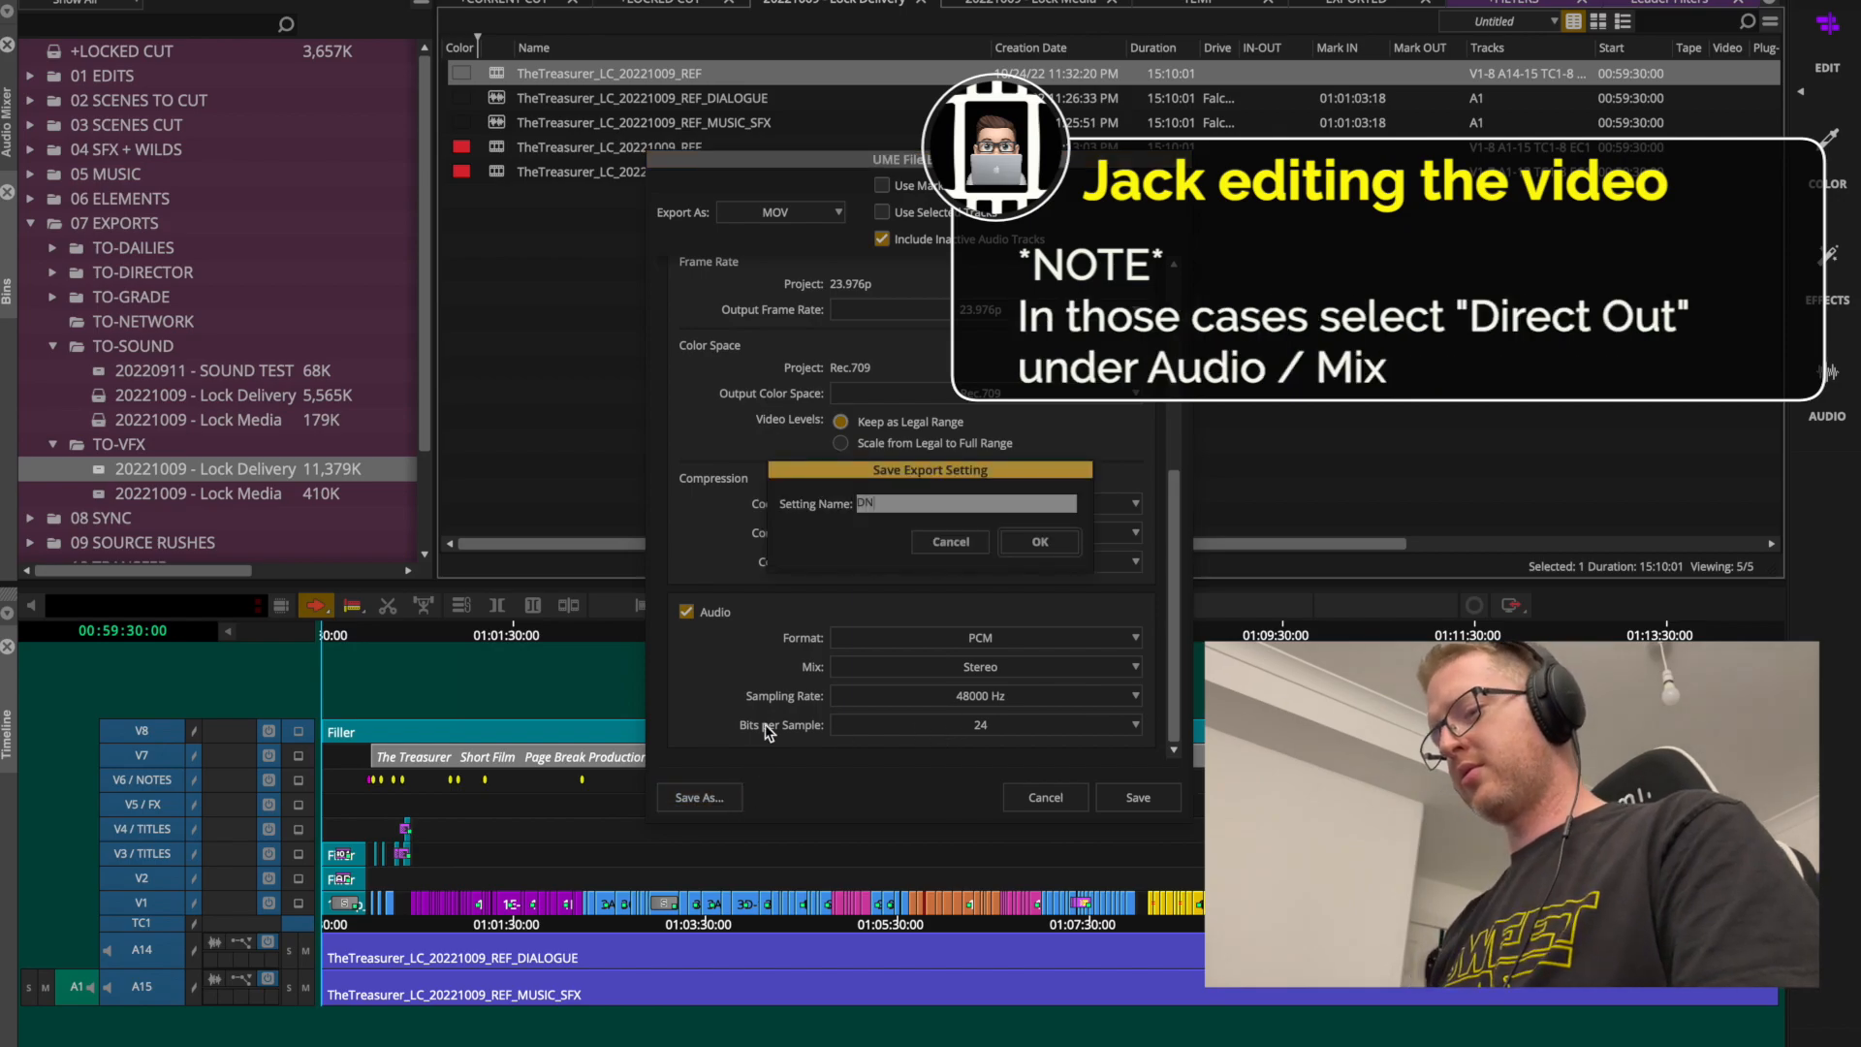
text(x For Sound)
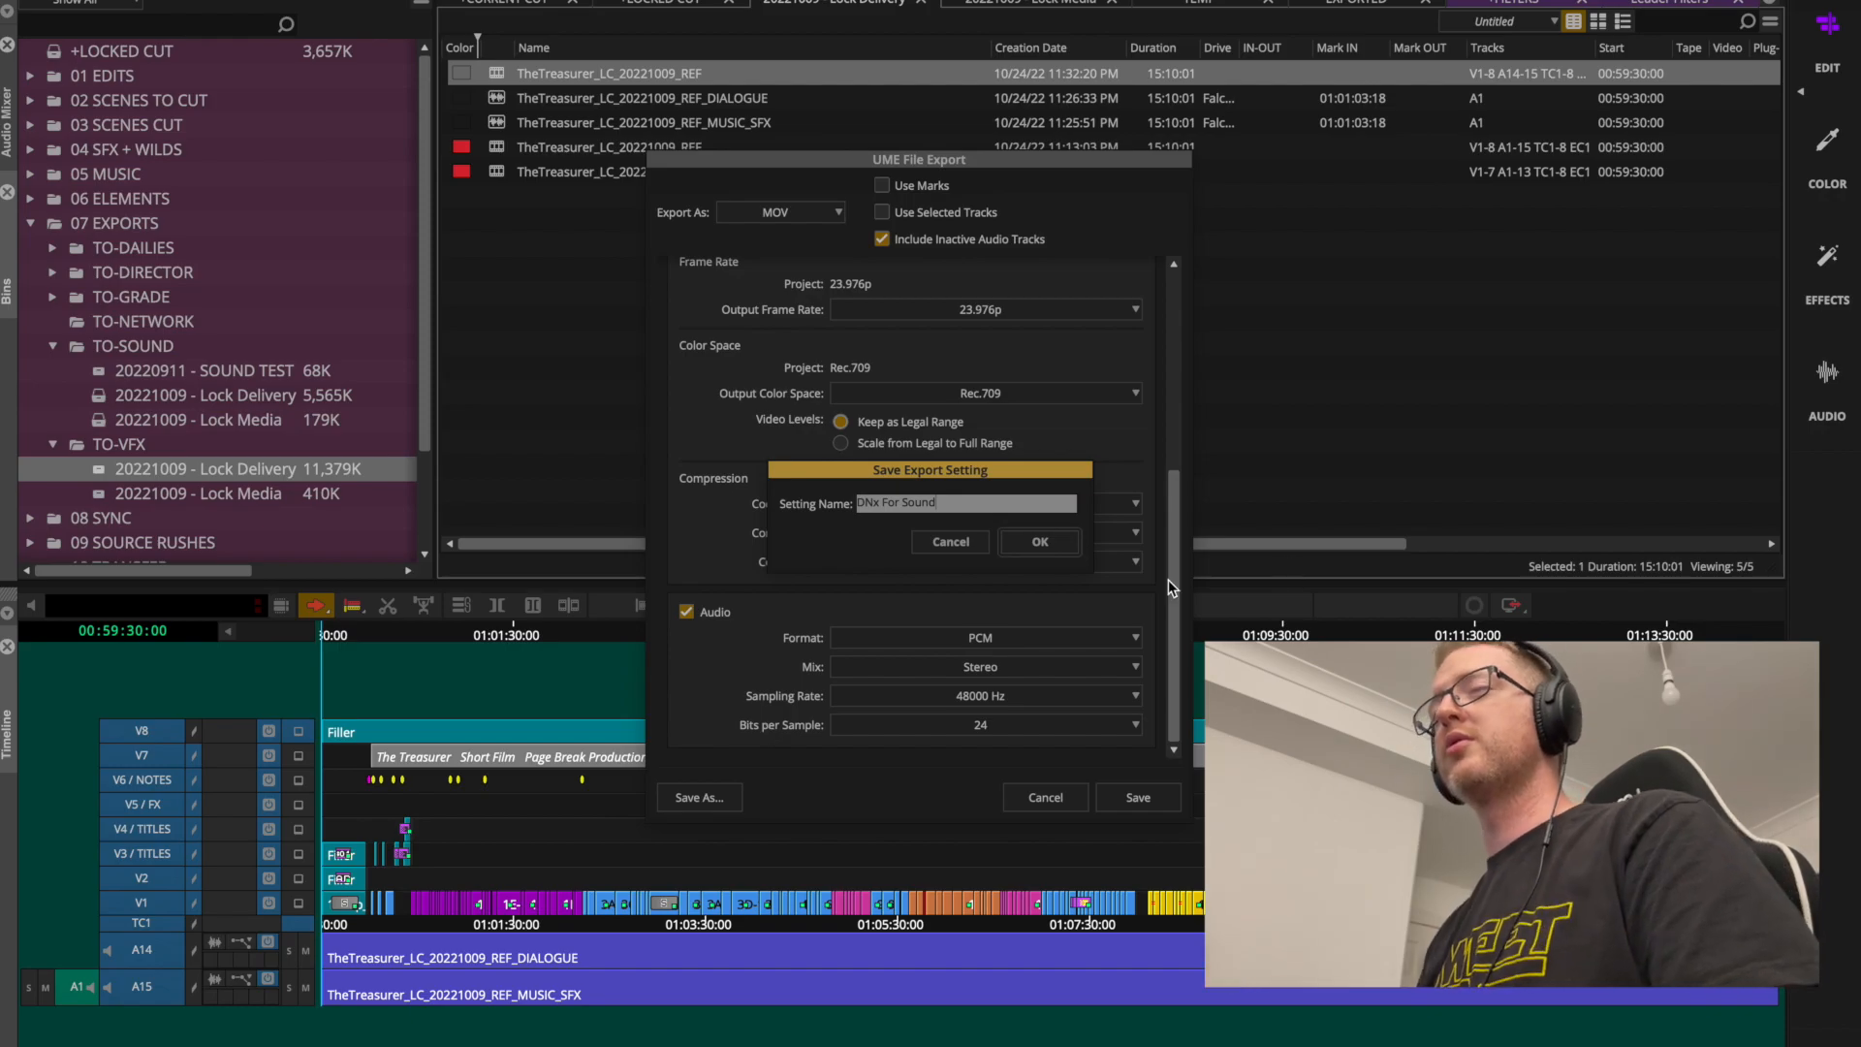
click(1066, 541)
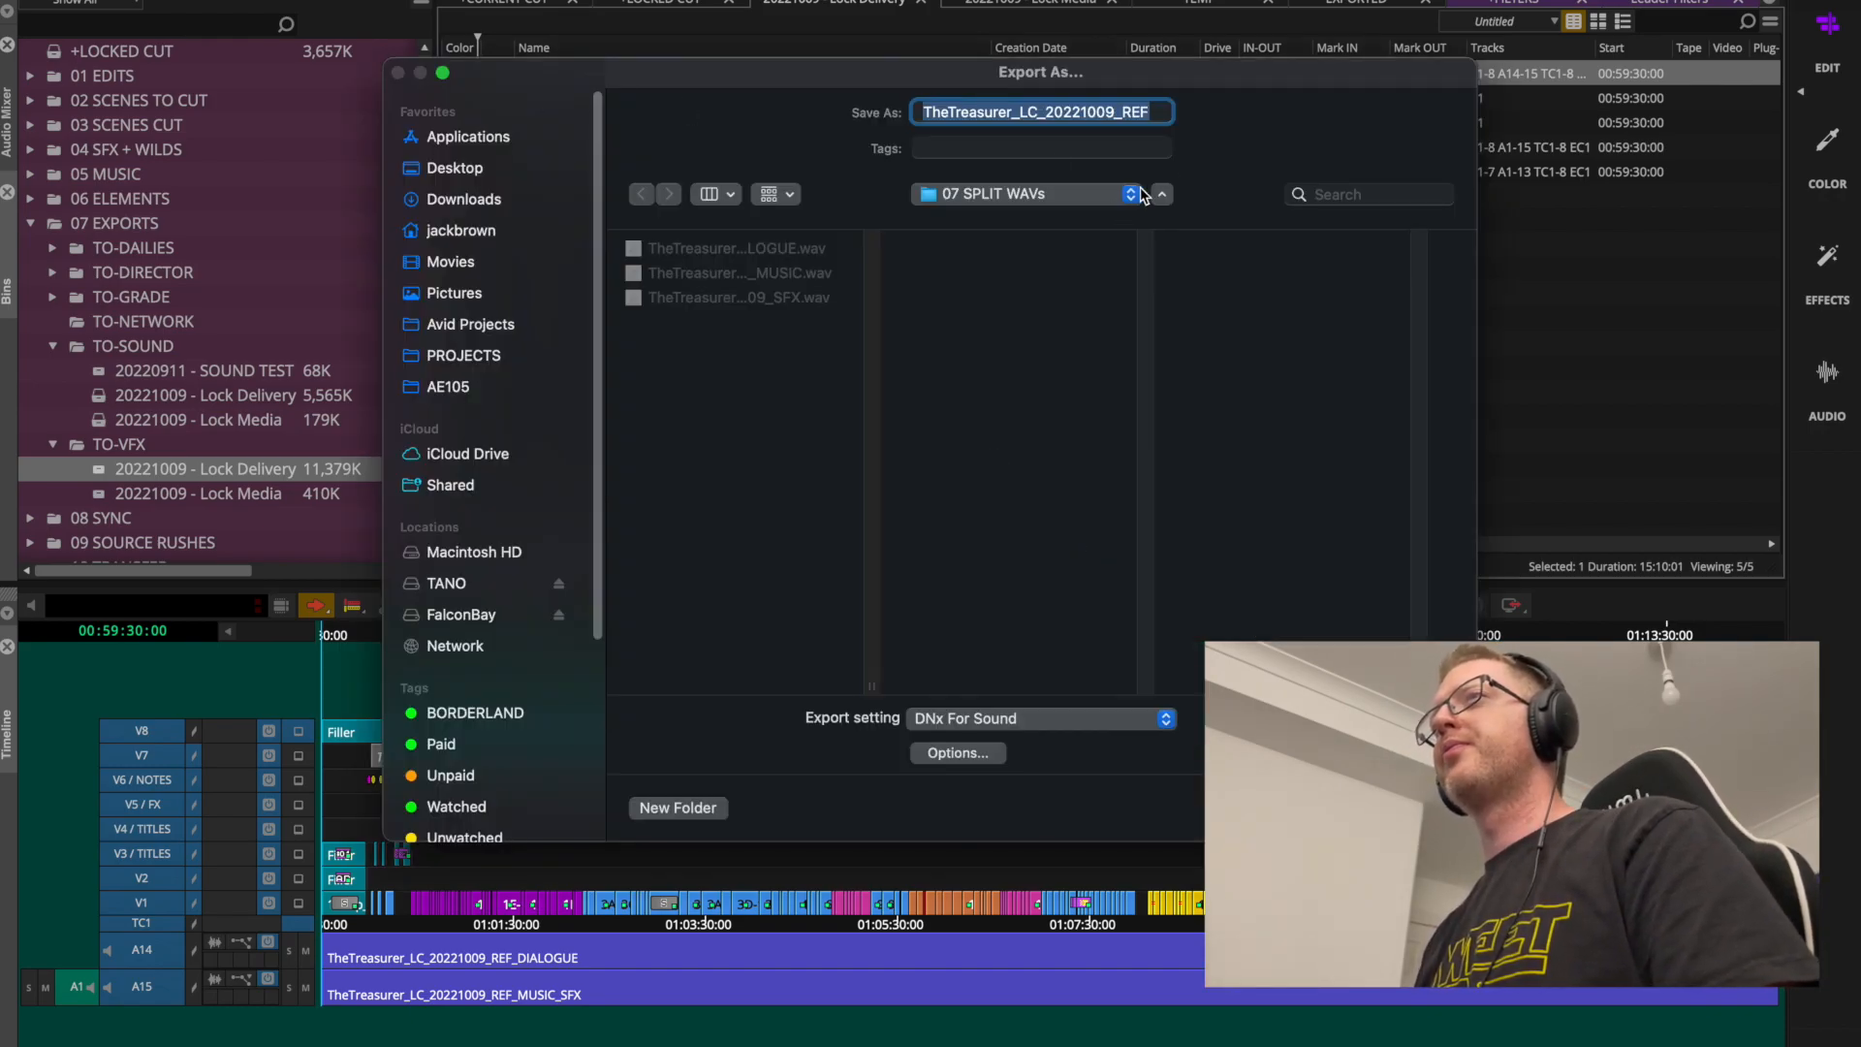
Browse out of the 07 SPLIT WAVs folder to look for the guide picture's destination folder.
click(798, 479)
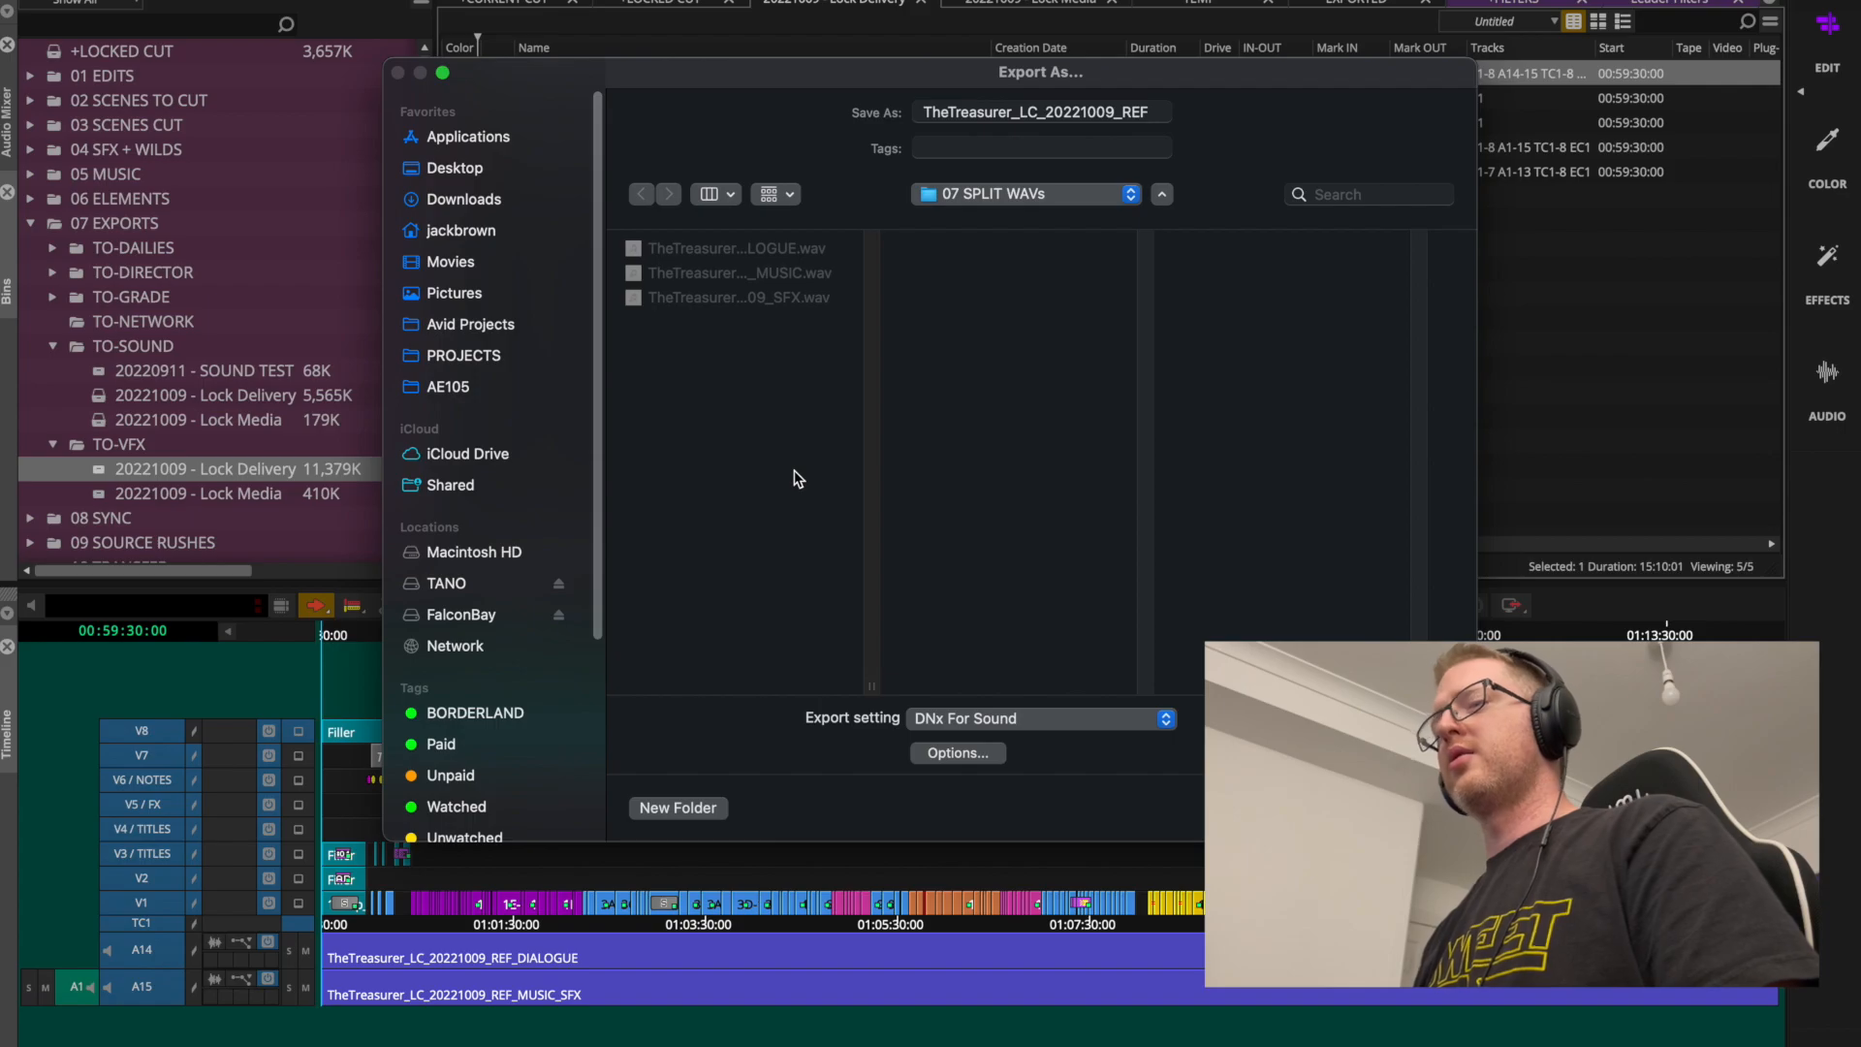
key(super+Up)
key(Right)
key(Down)
key(Down)
key(Down)
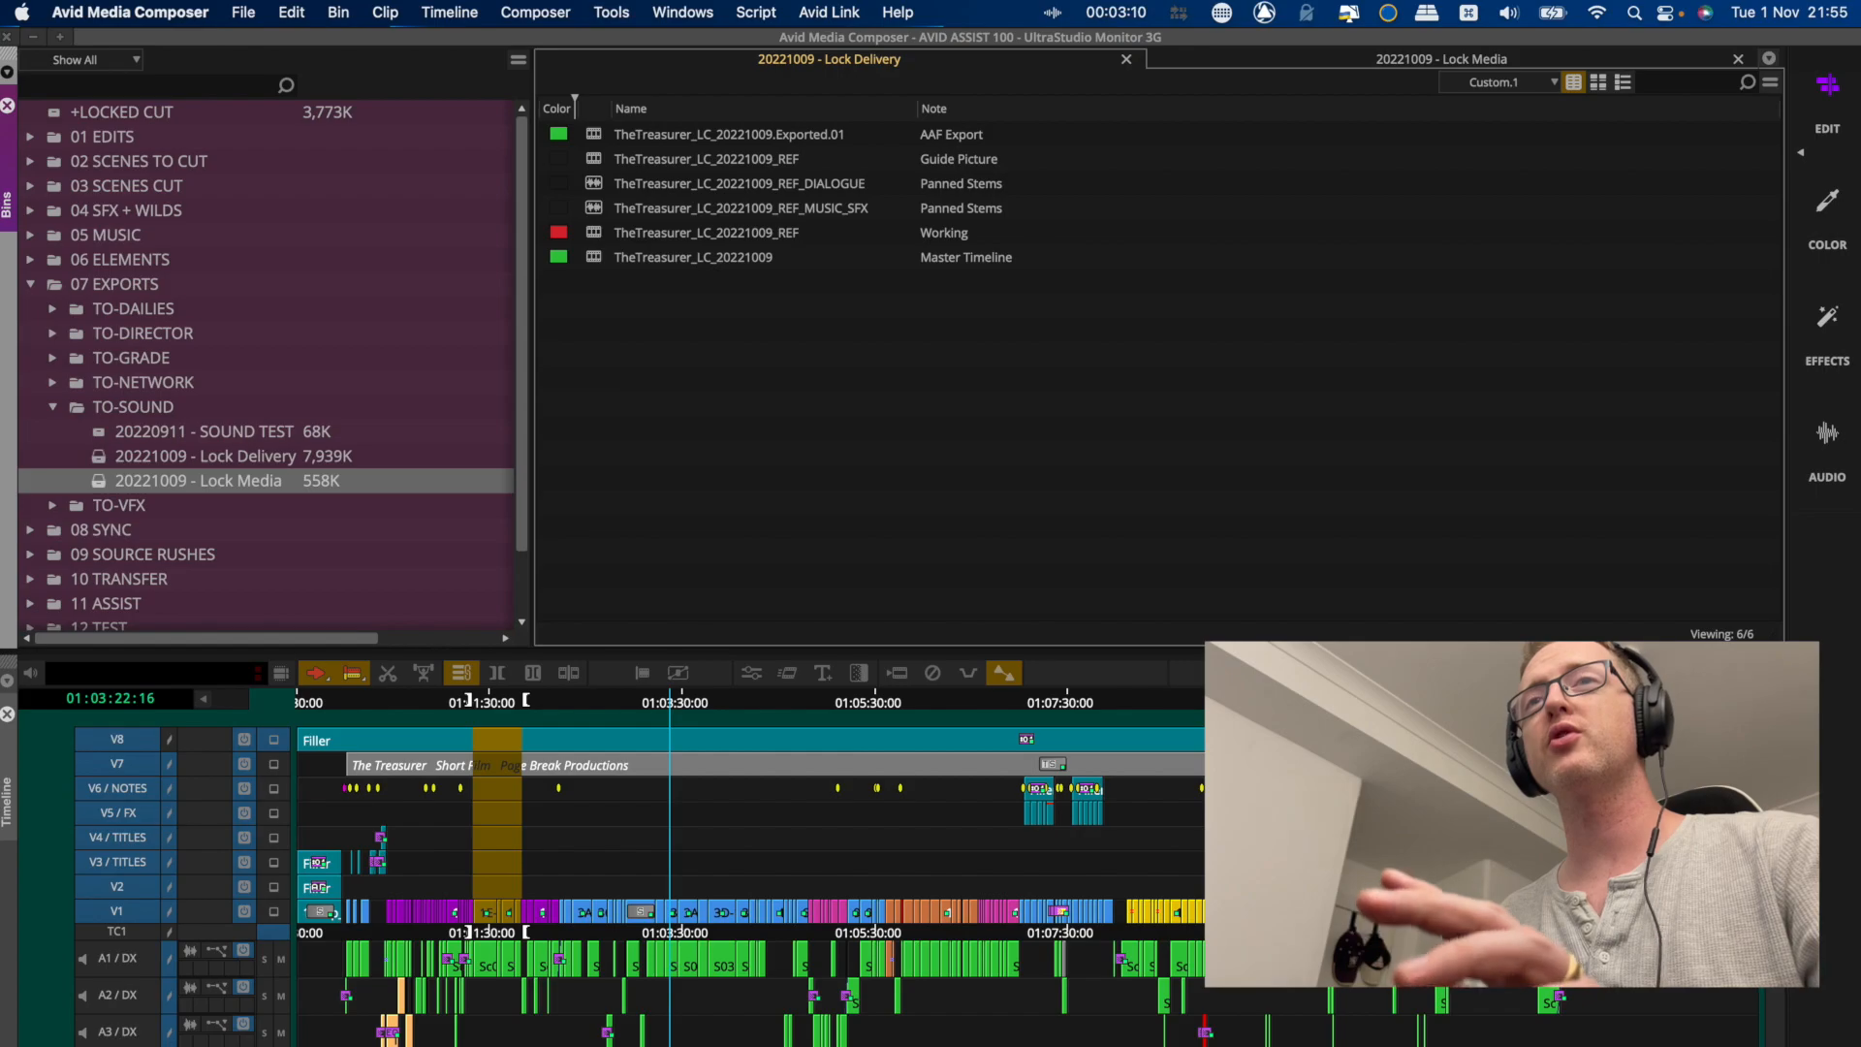
Clear the in and out marks from the timeline.
click(1026, 723)
key(g)
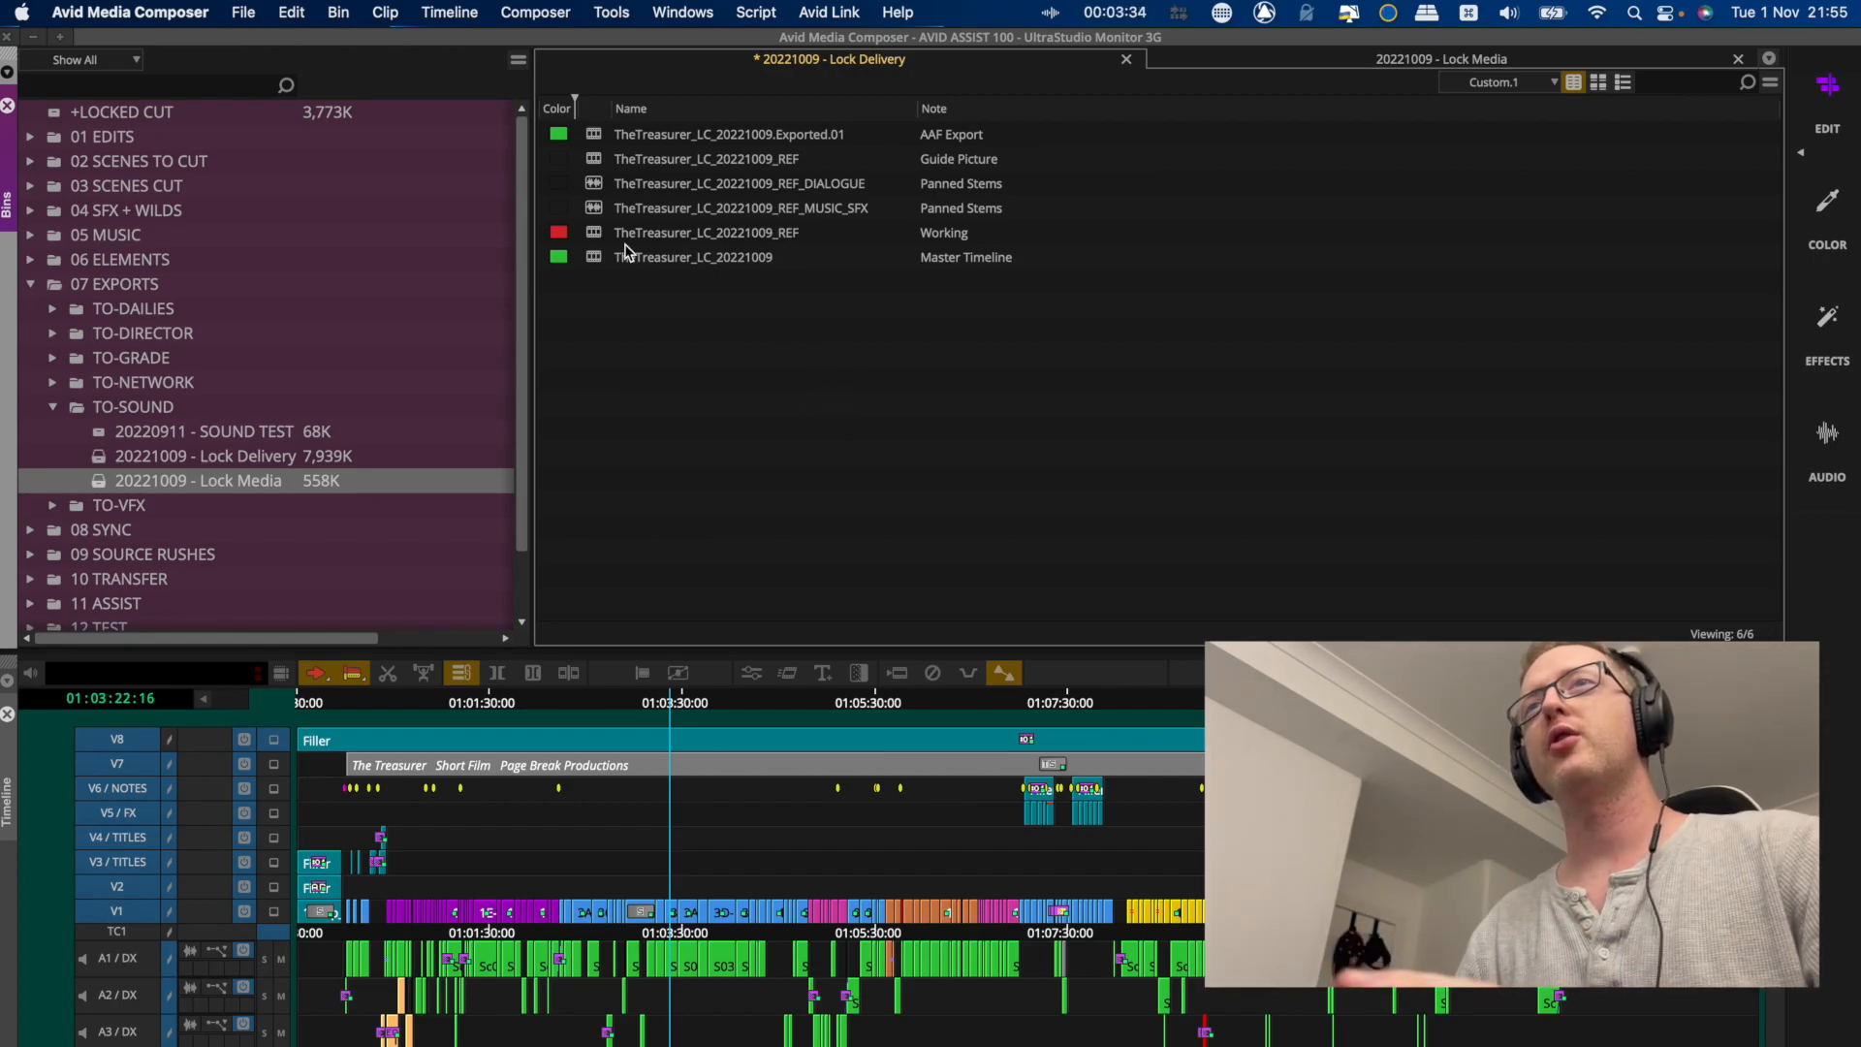
Load the Guide Picture sequence into the timeline to review its panned stem tracks.
click(601, 165)
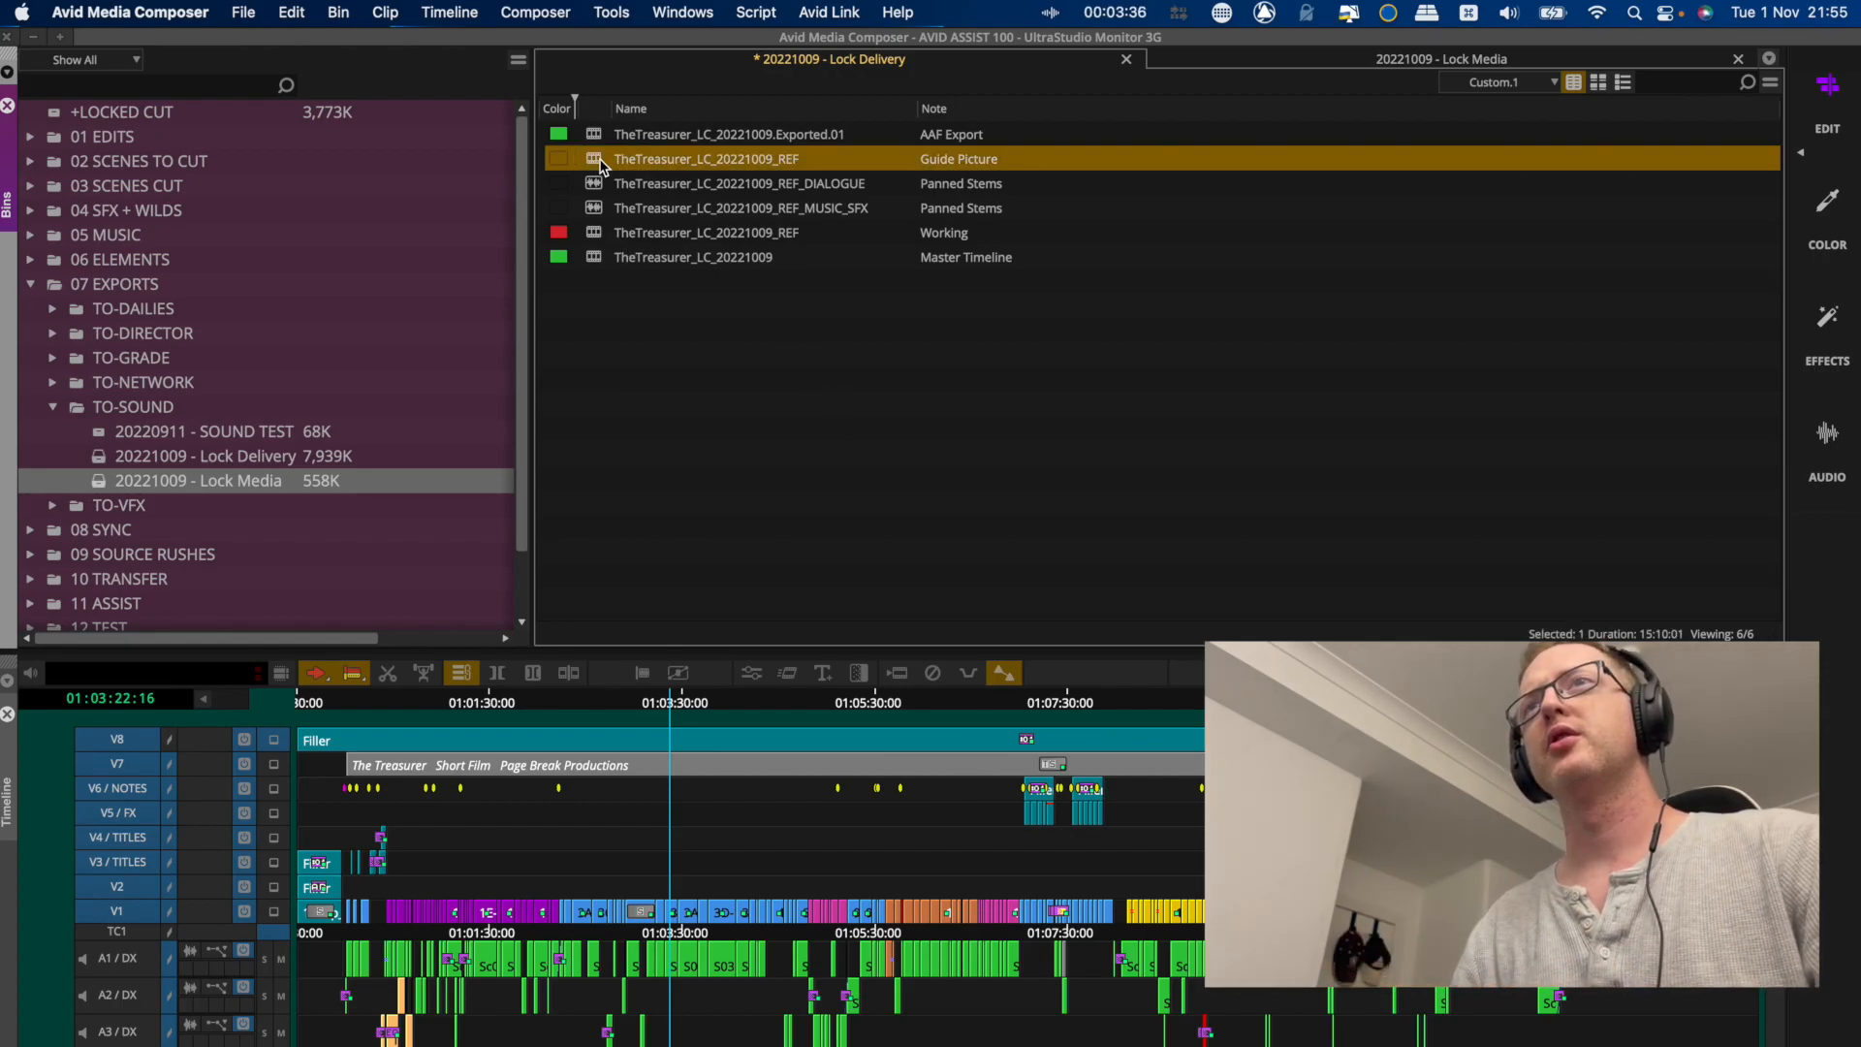
drag(752, 713, 442, 749)
click(727, 316)
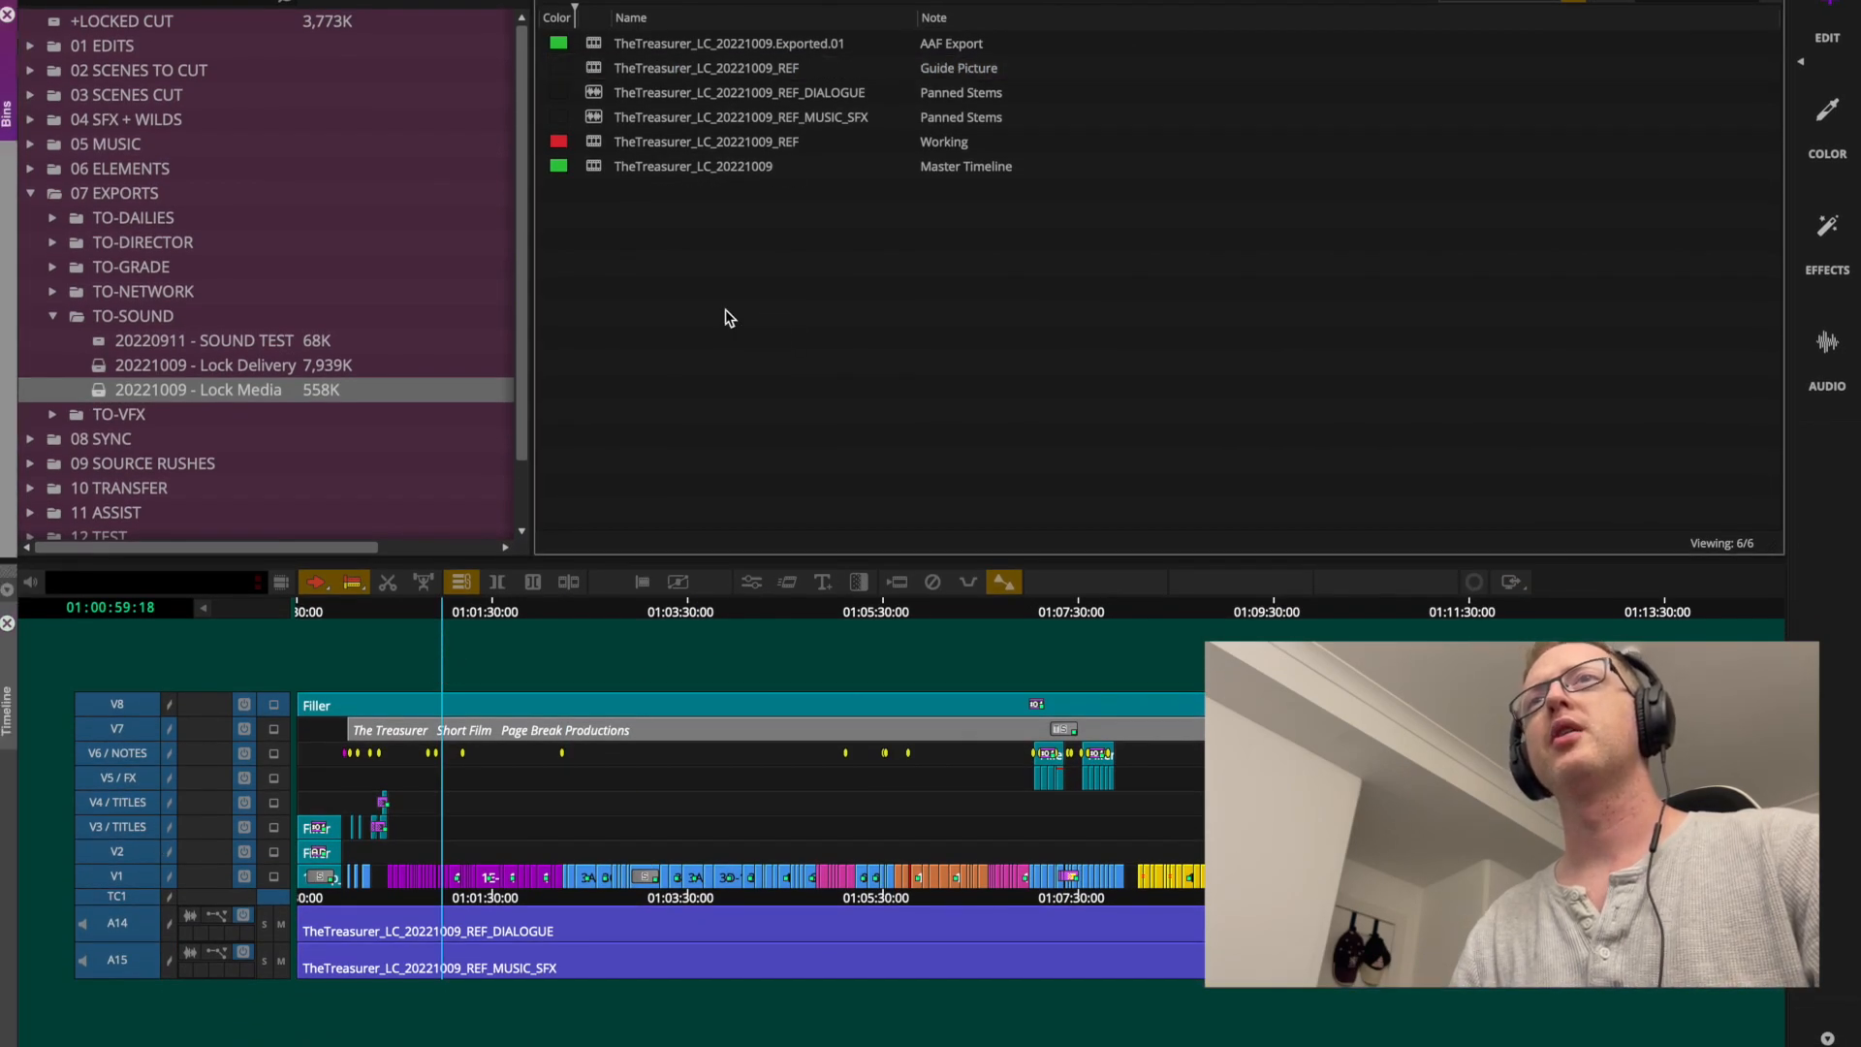
Load the Working reference sequence and open the Multiple Mixes audio mixdown for it.
double_click(599, 145)
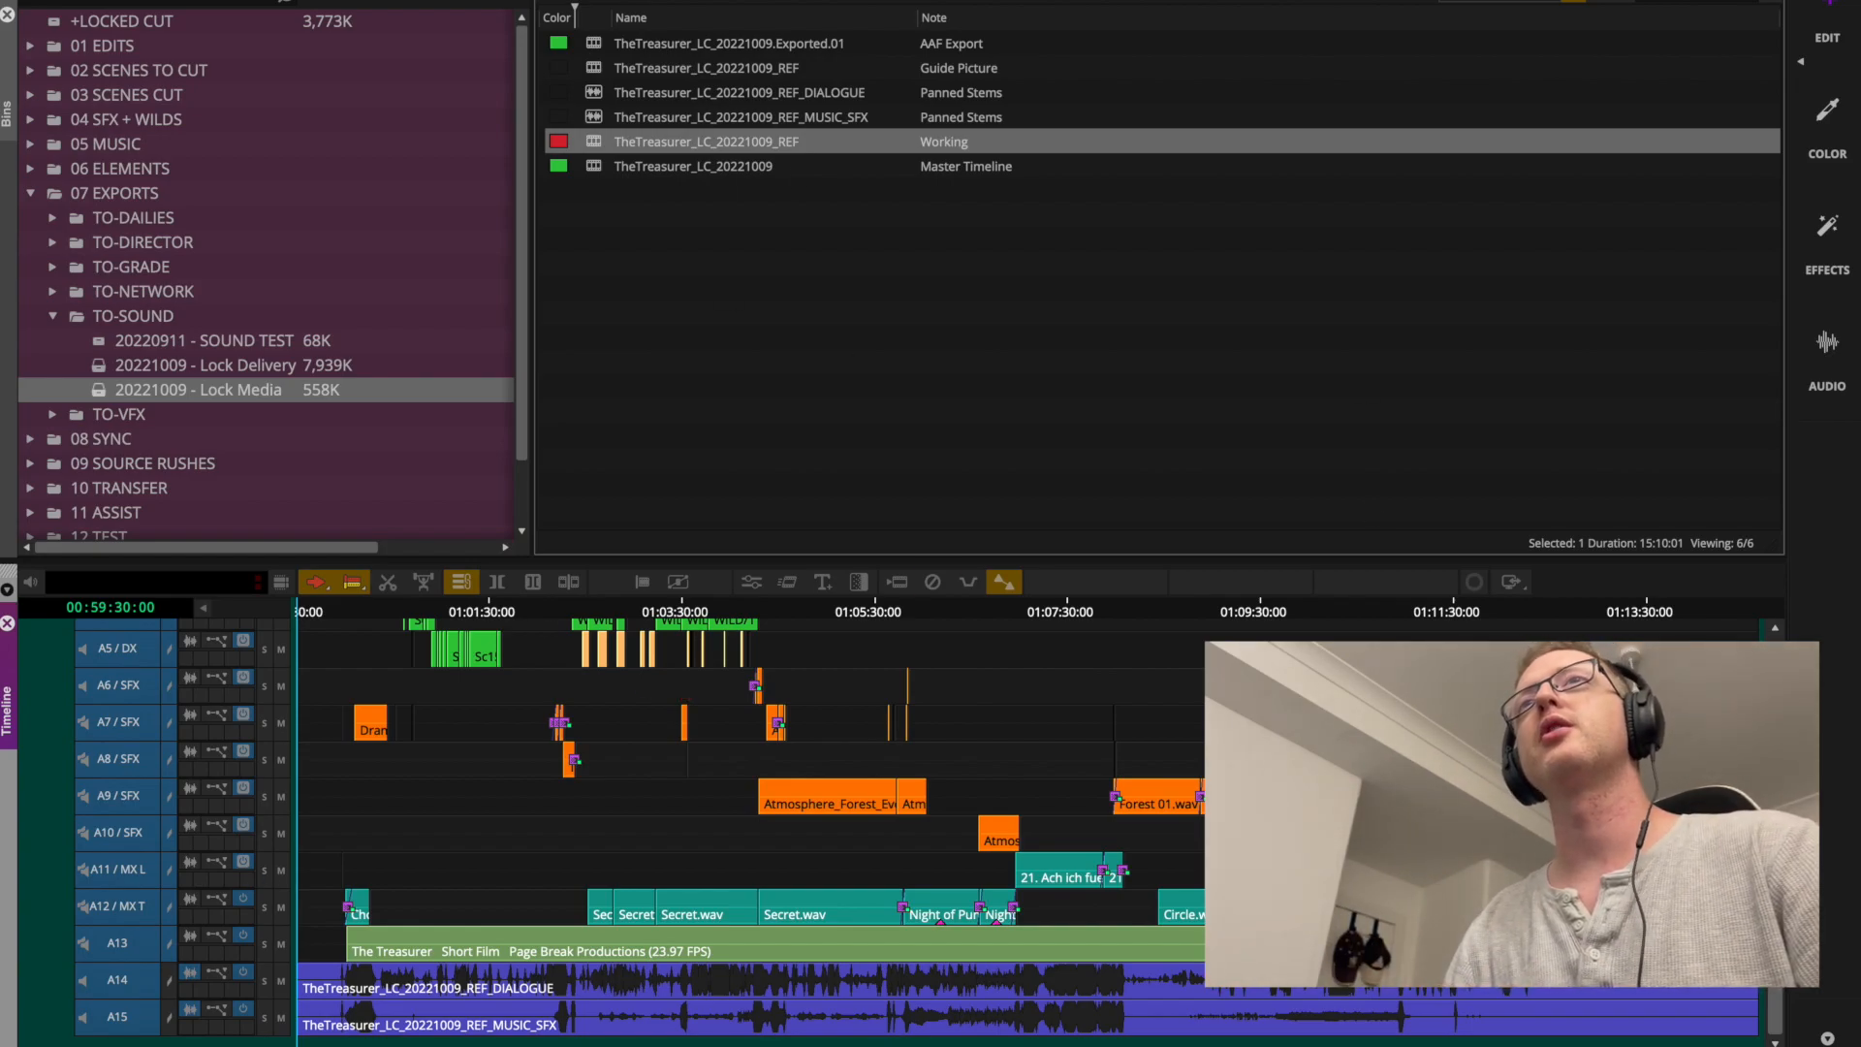
click(451, 11)
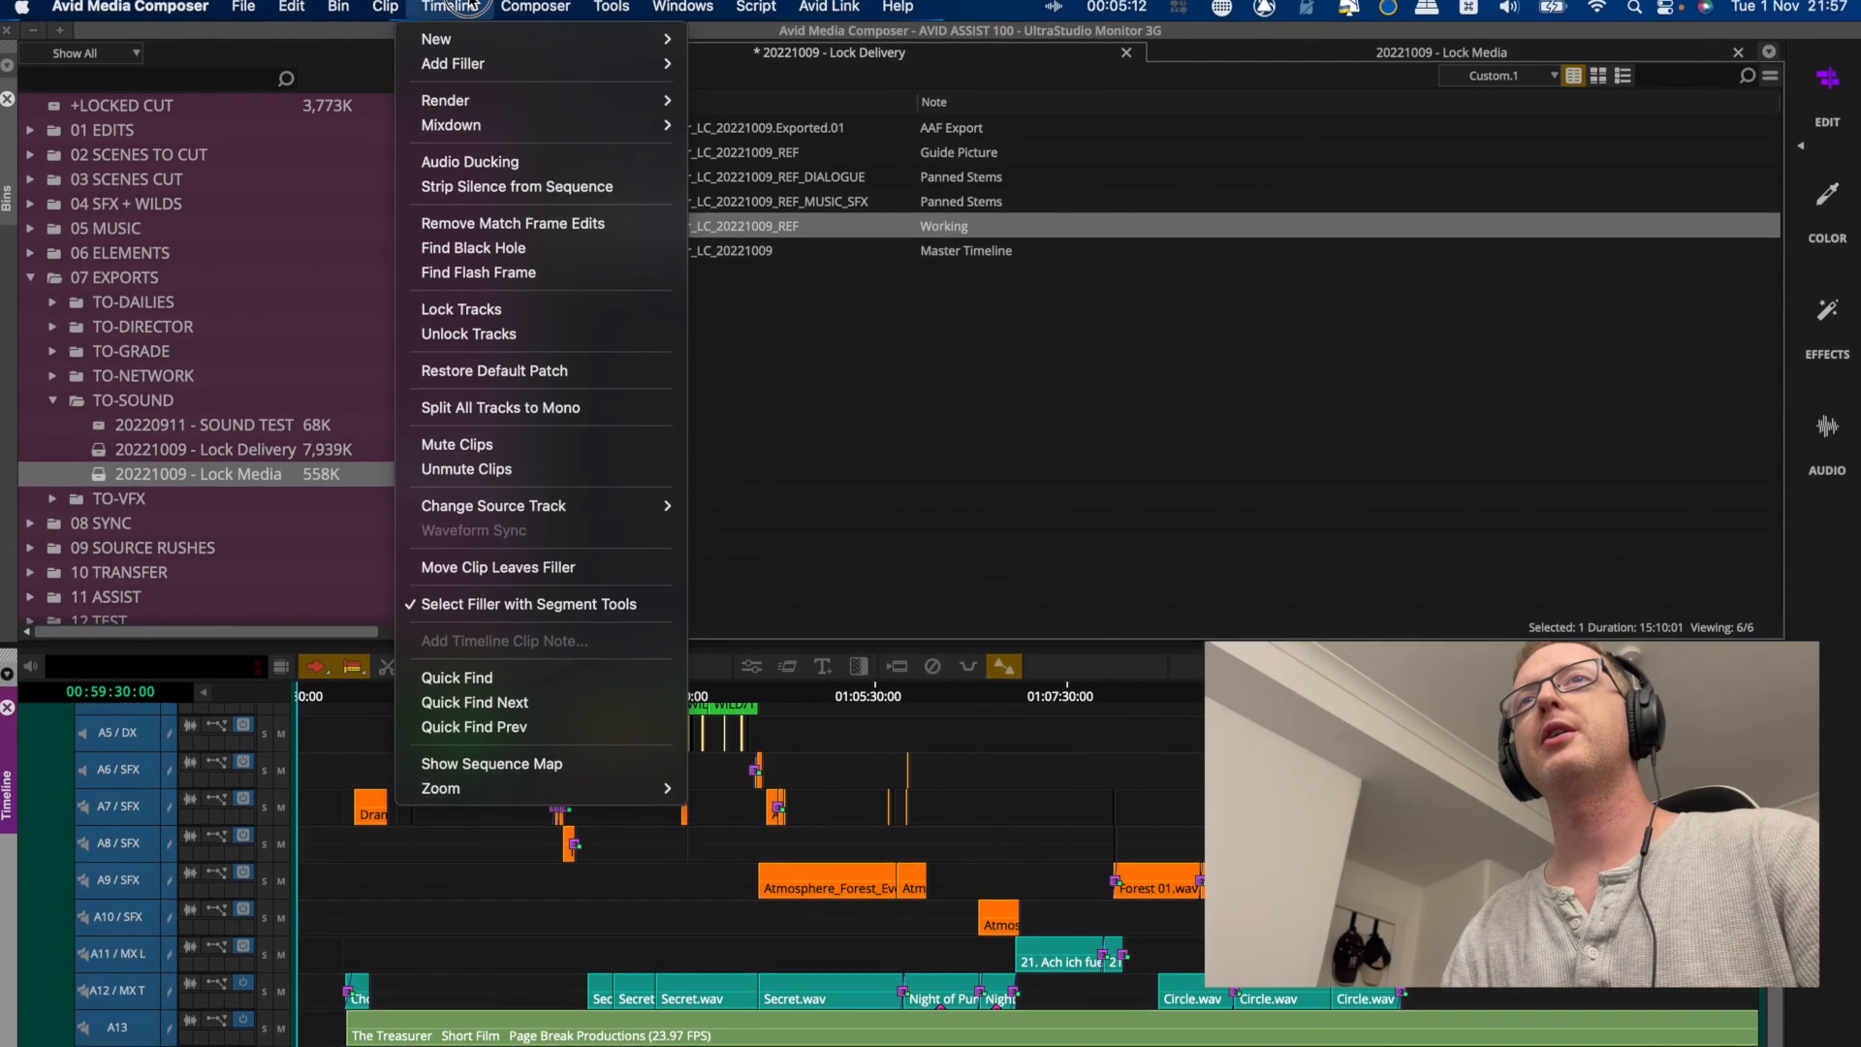
mouse_move(479, 134)
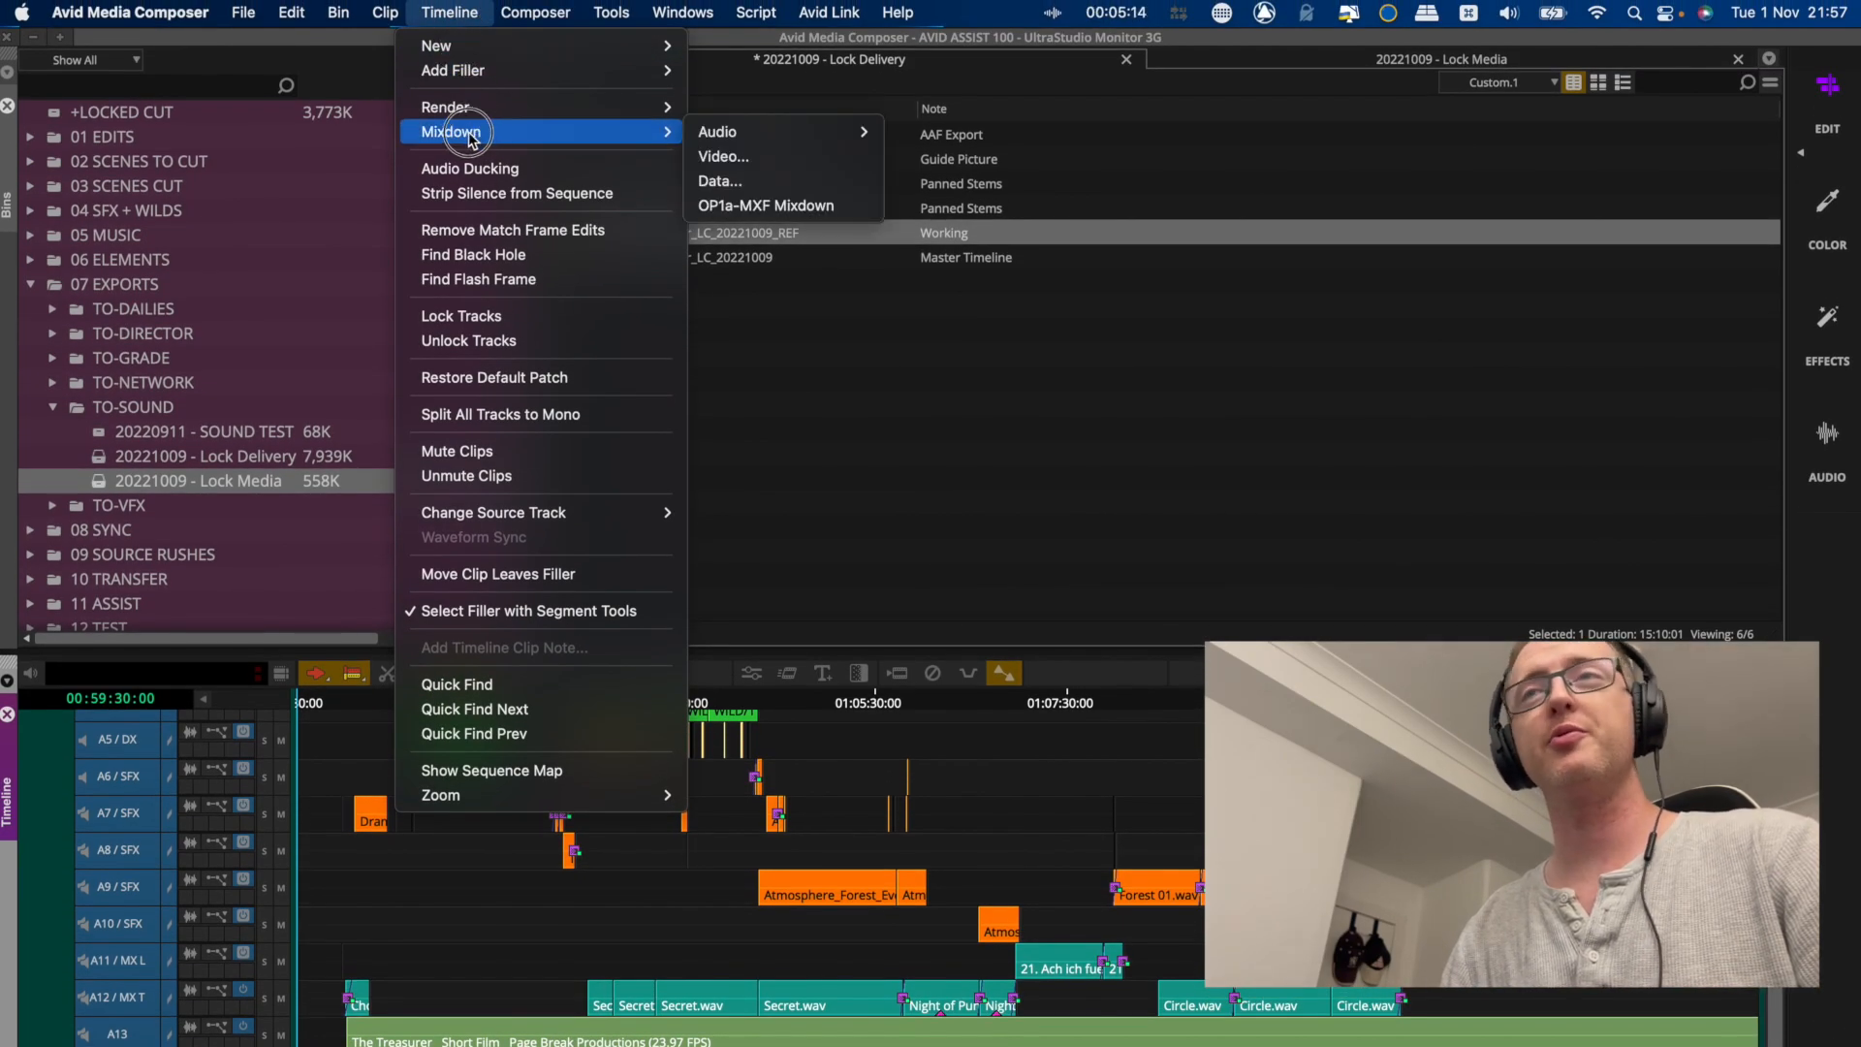
mouse_move(581, 137)
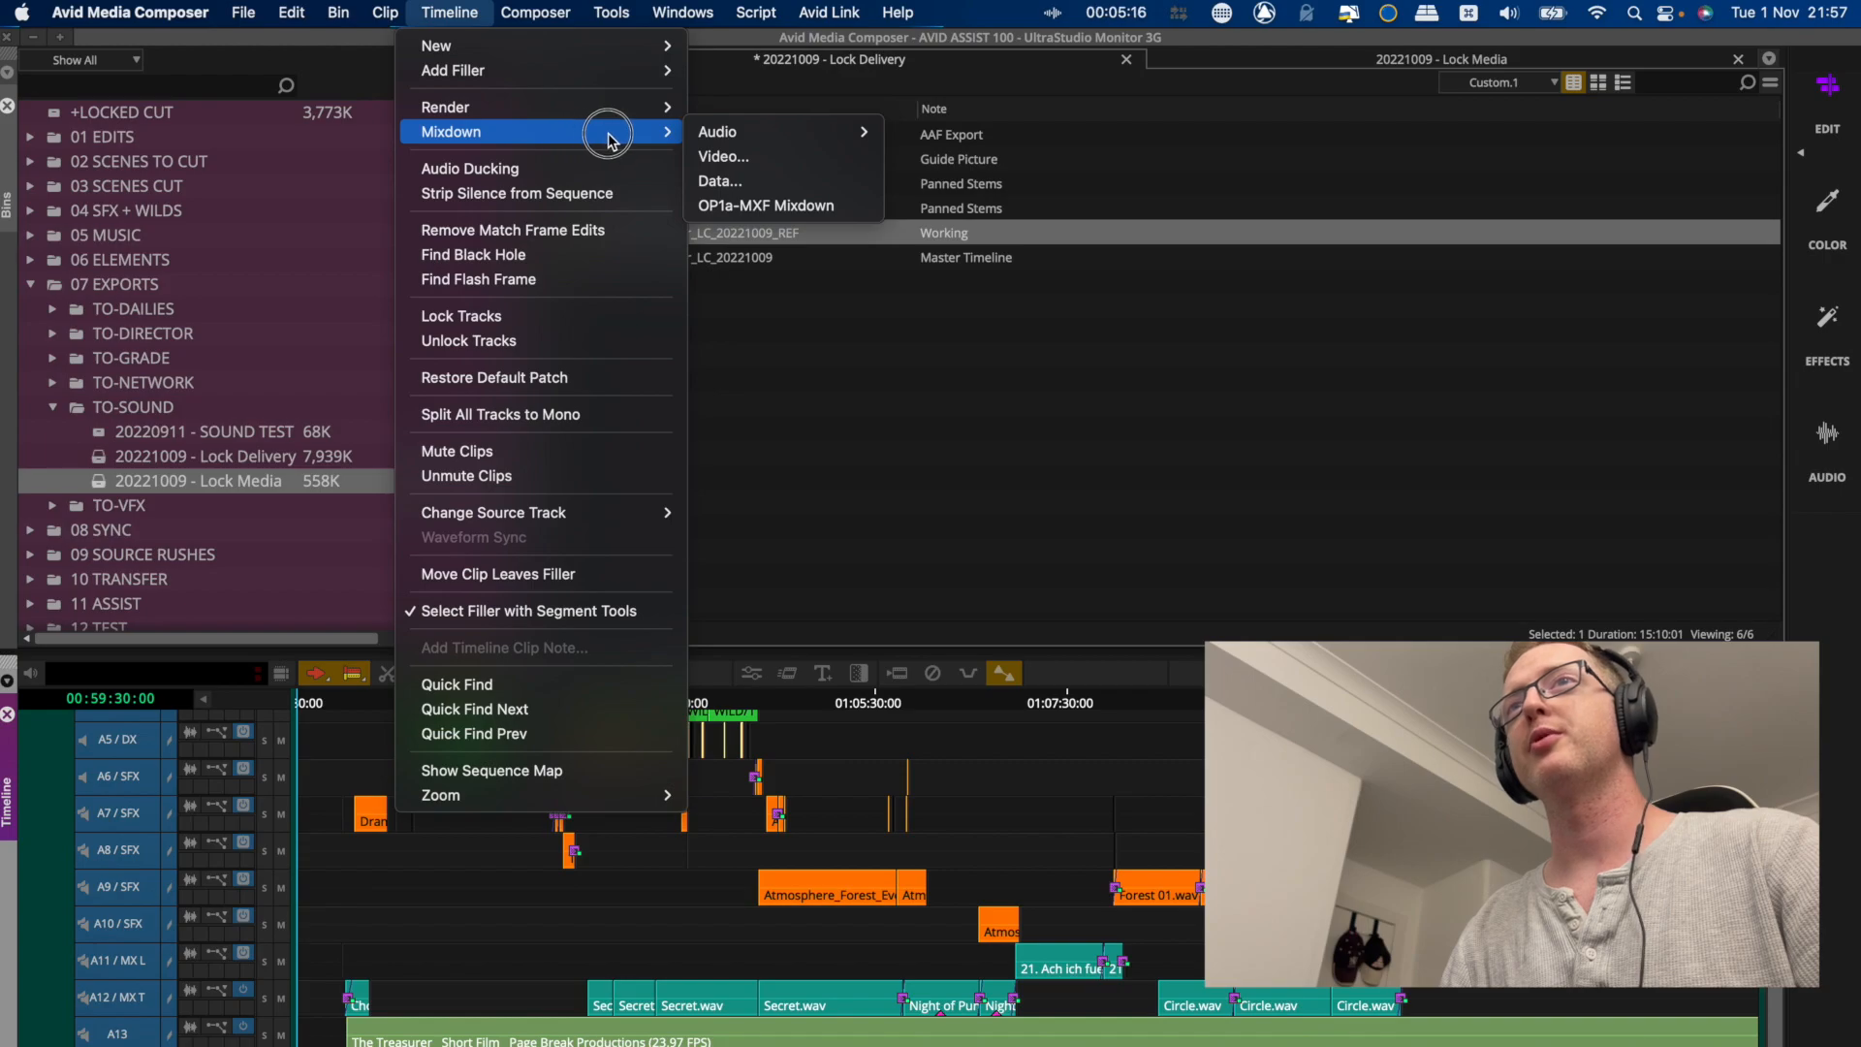
mouse_move(826, 135)
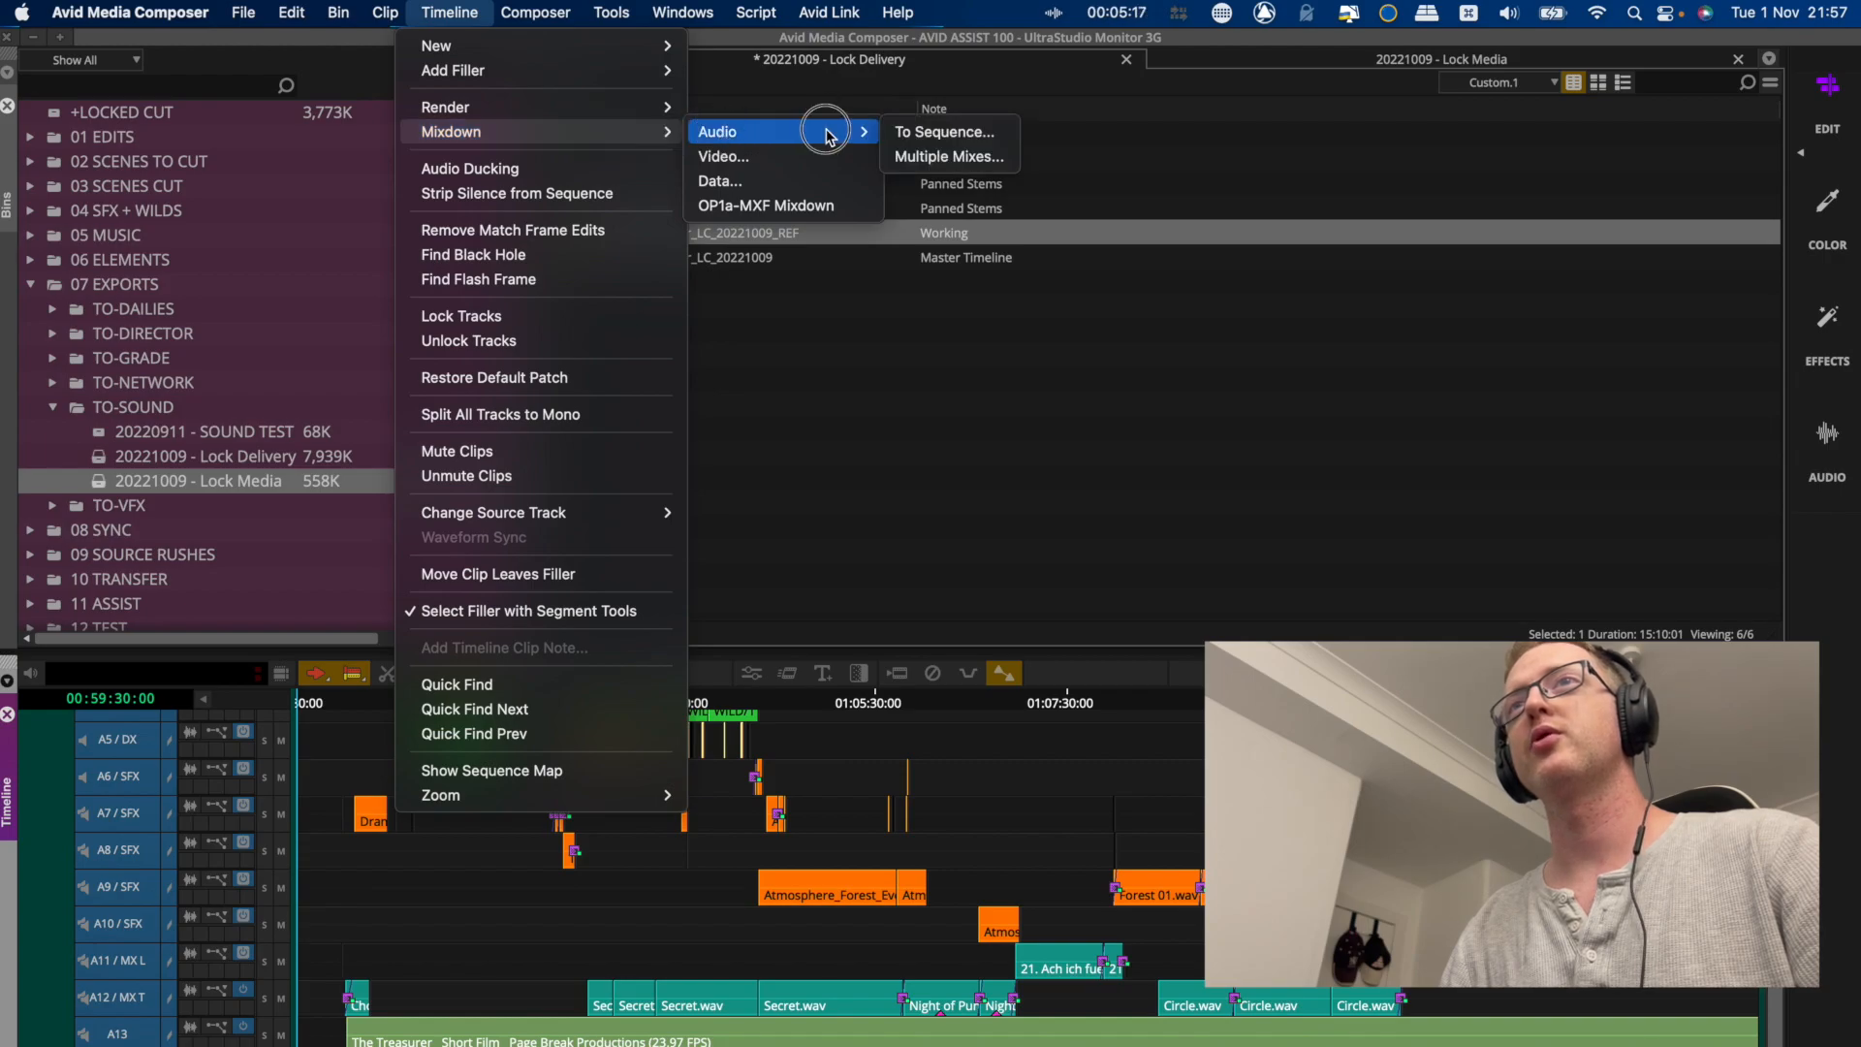
click(995, 163)
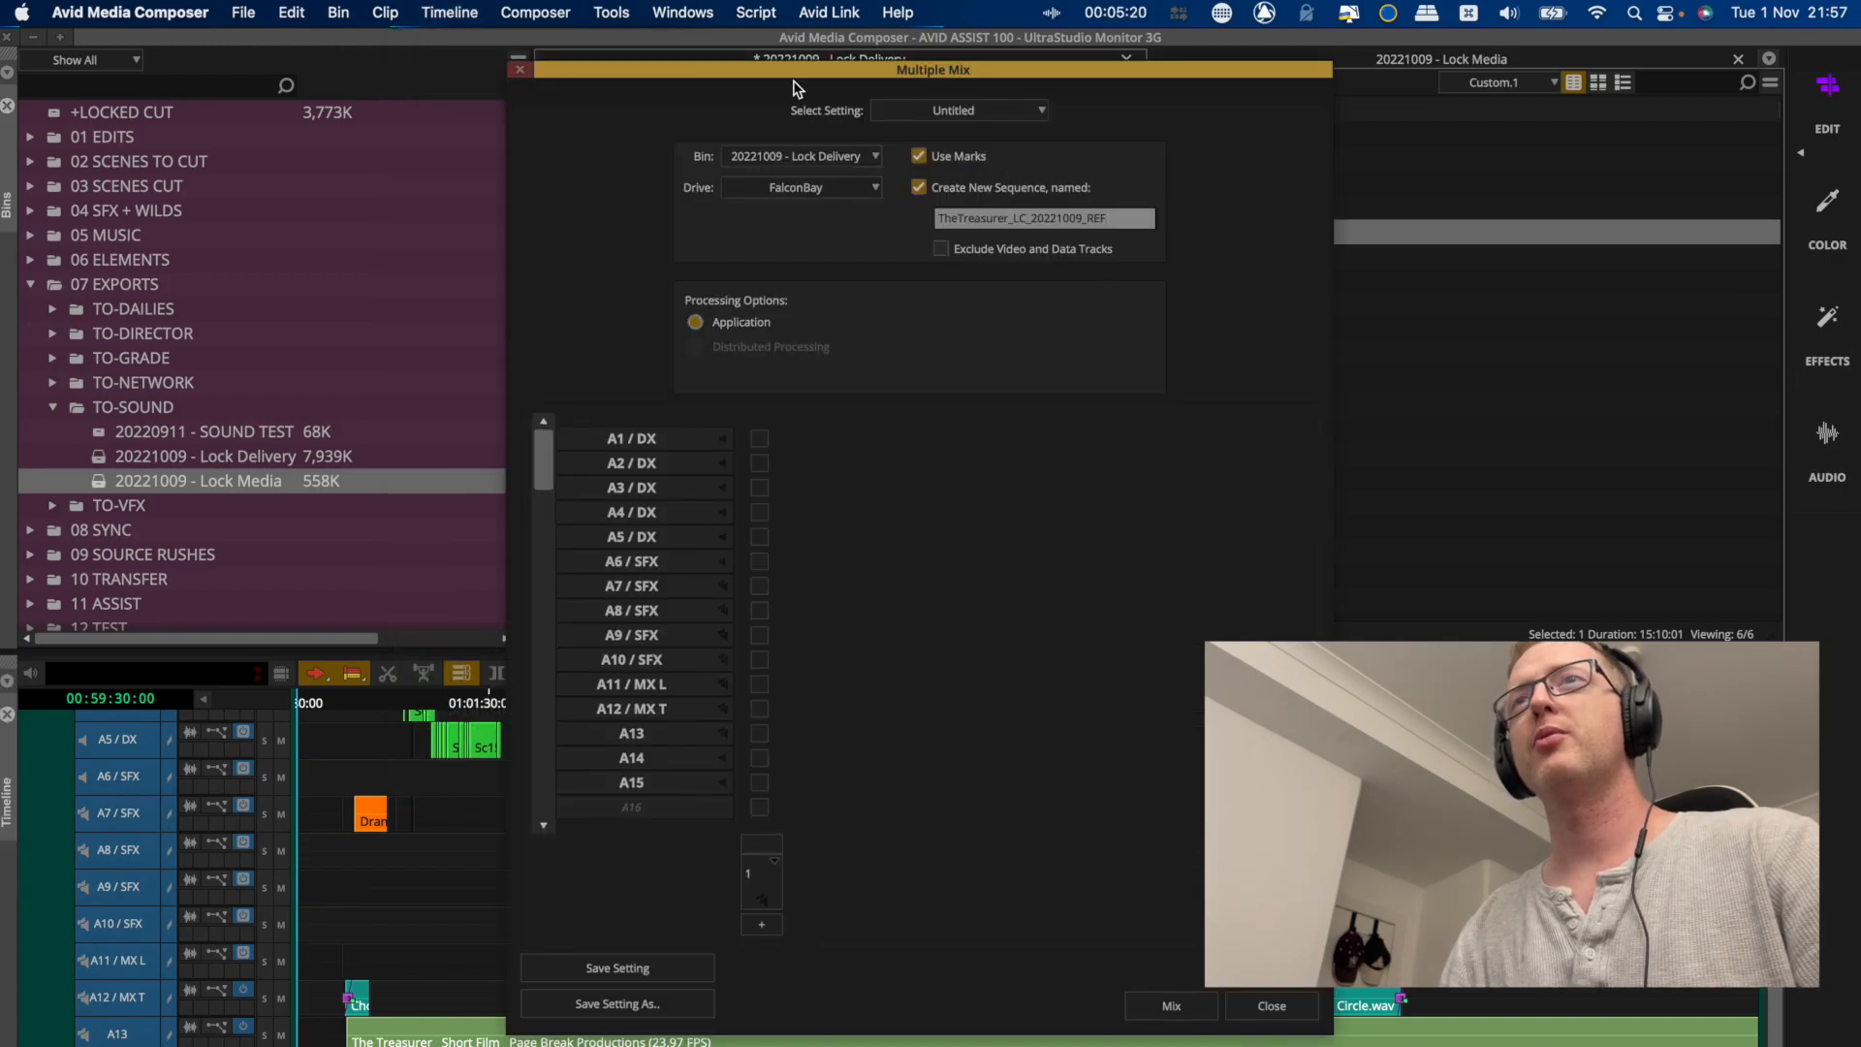
drag(874, 77, 794, 81)
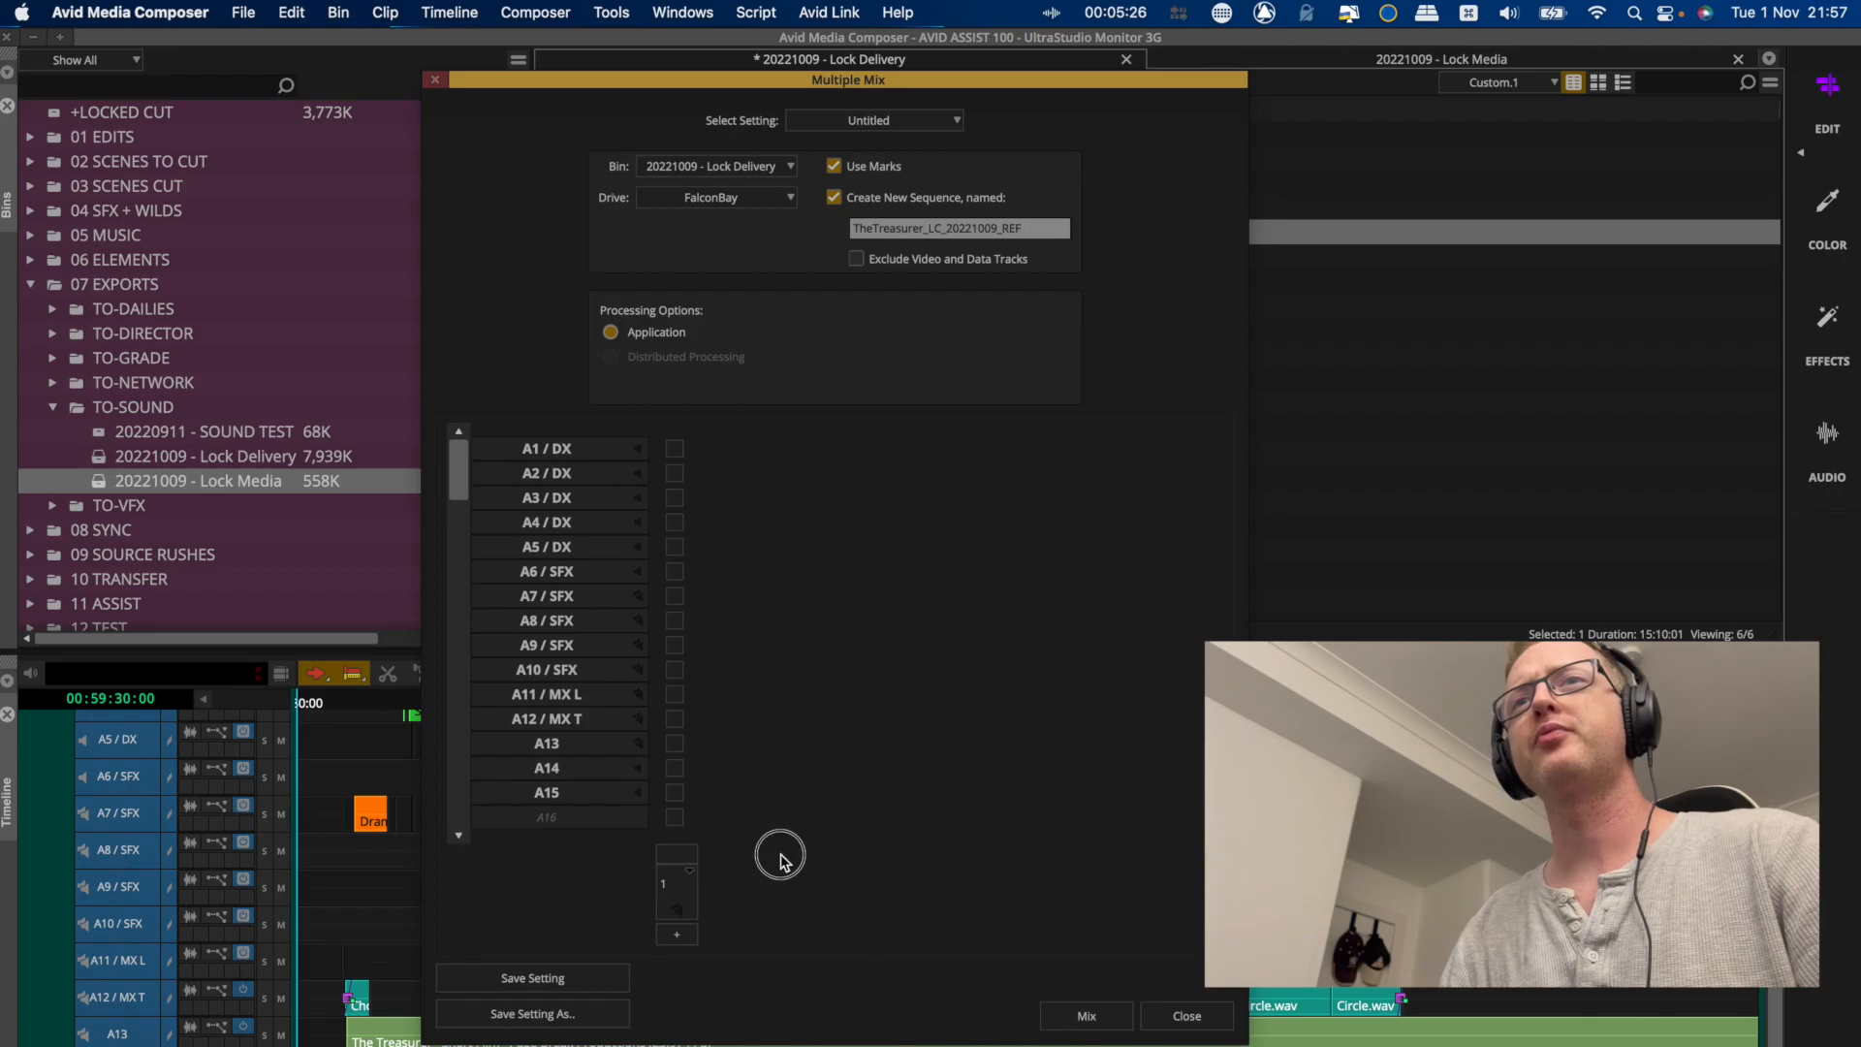
Add two more mixes to the mixdown and assign dialogue tracks A1 to A5 to mix 1.
click(677, 933)
click(677, 933)
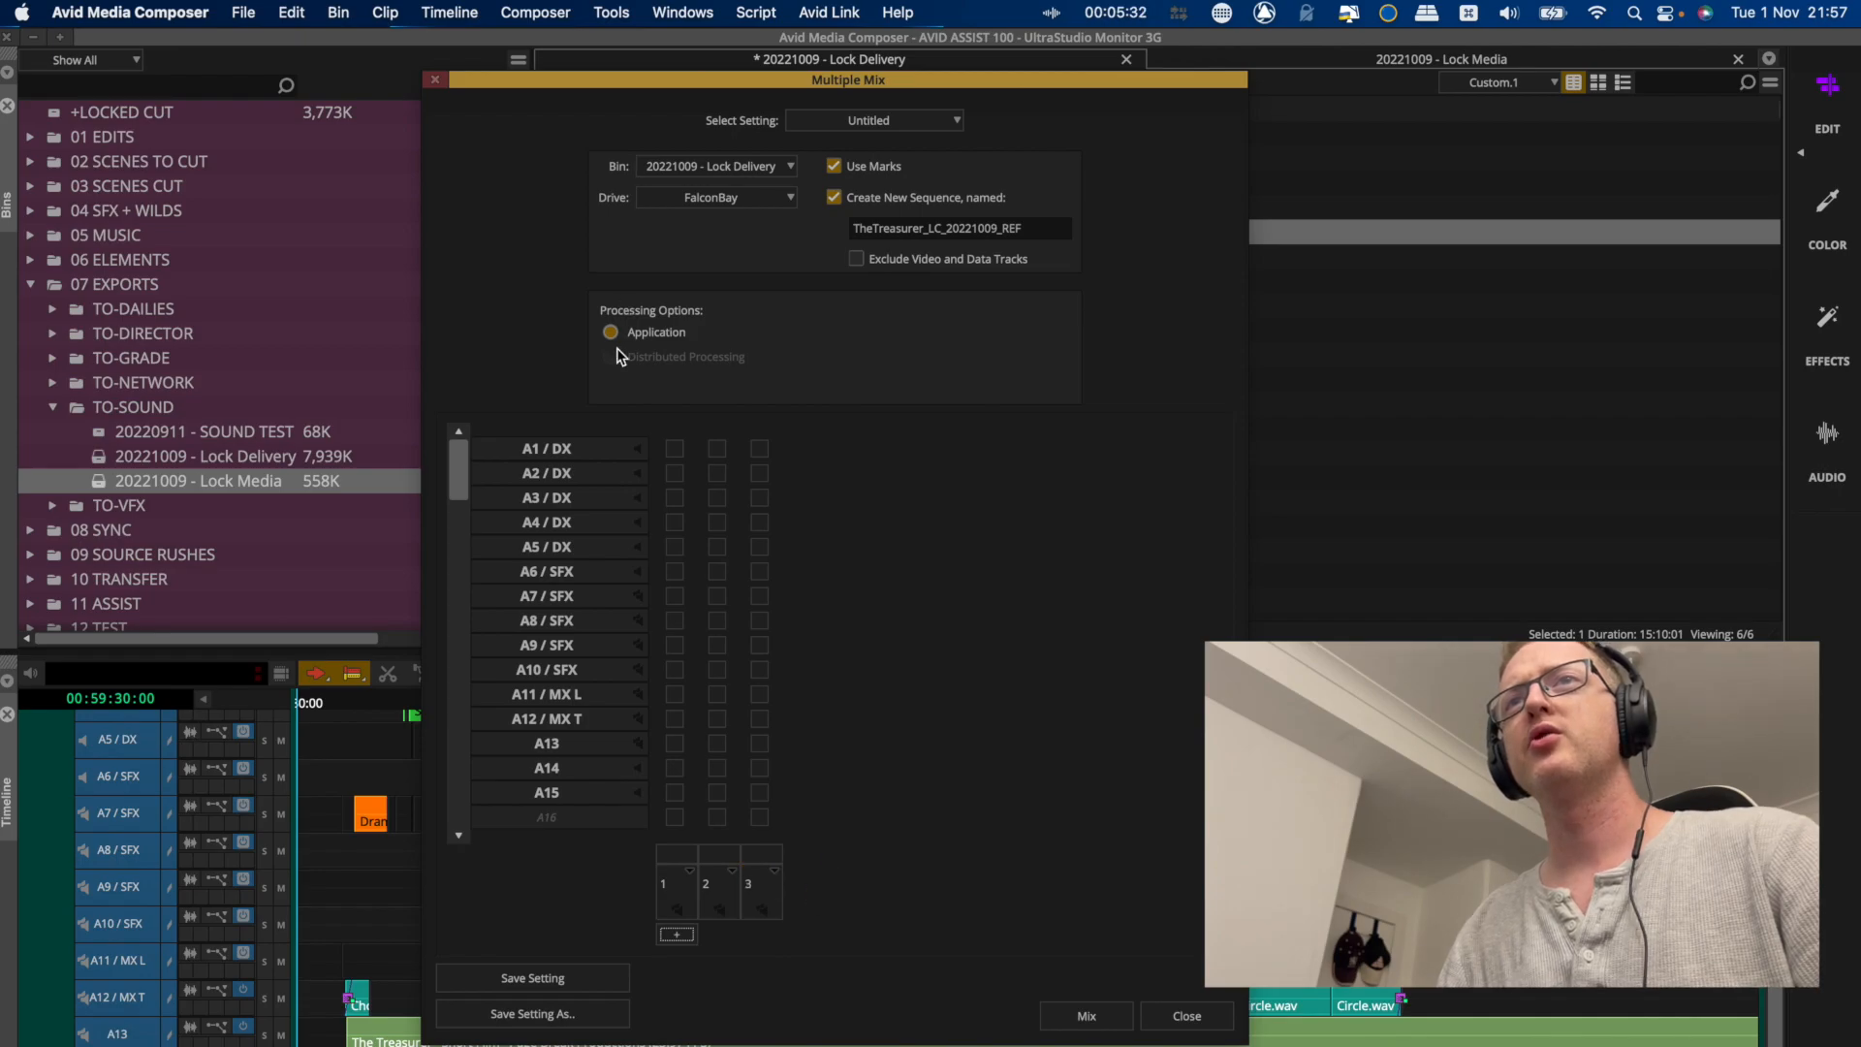
click(677, 492)
click(678, 451)
click(678, 474)
click(675, 522)
click(676, 547)
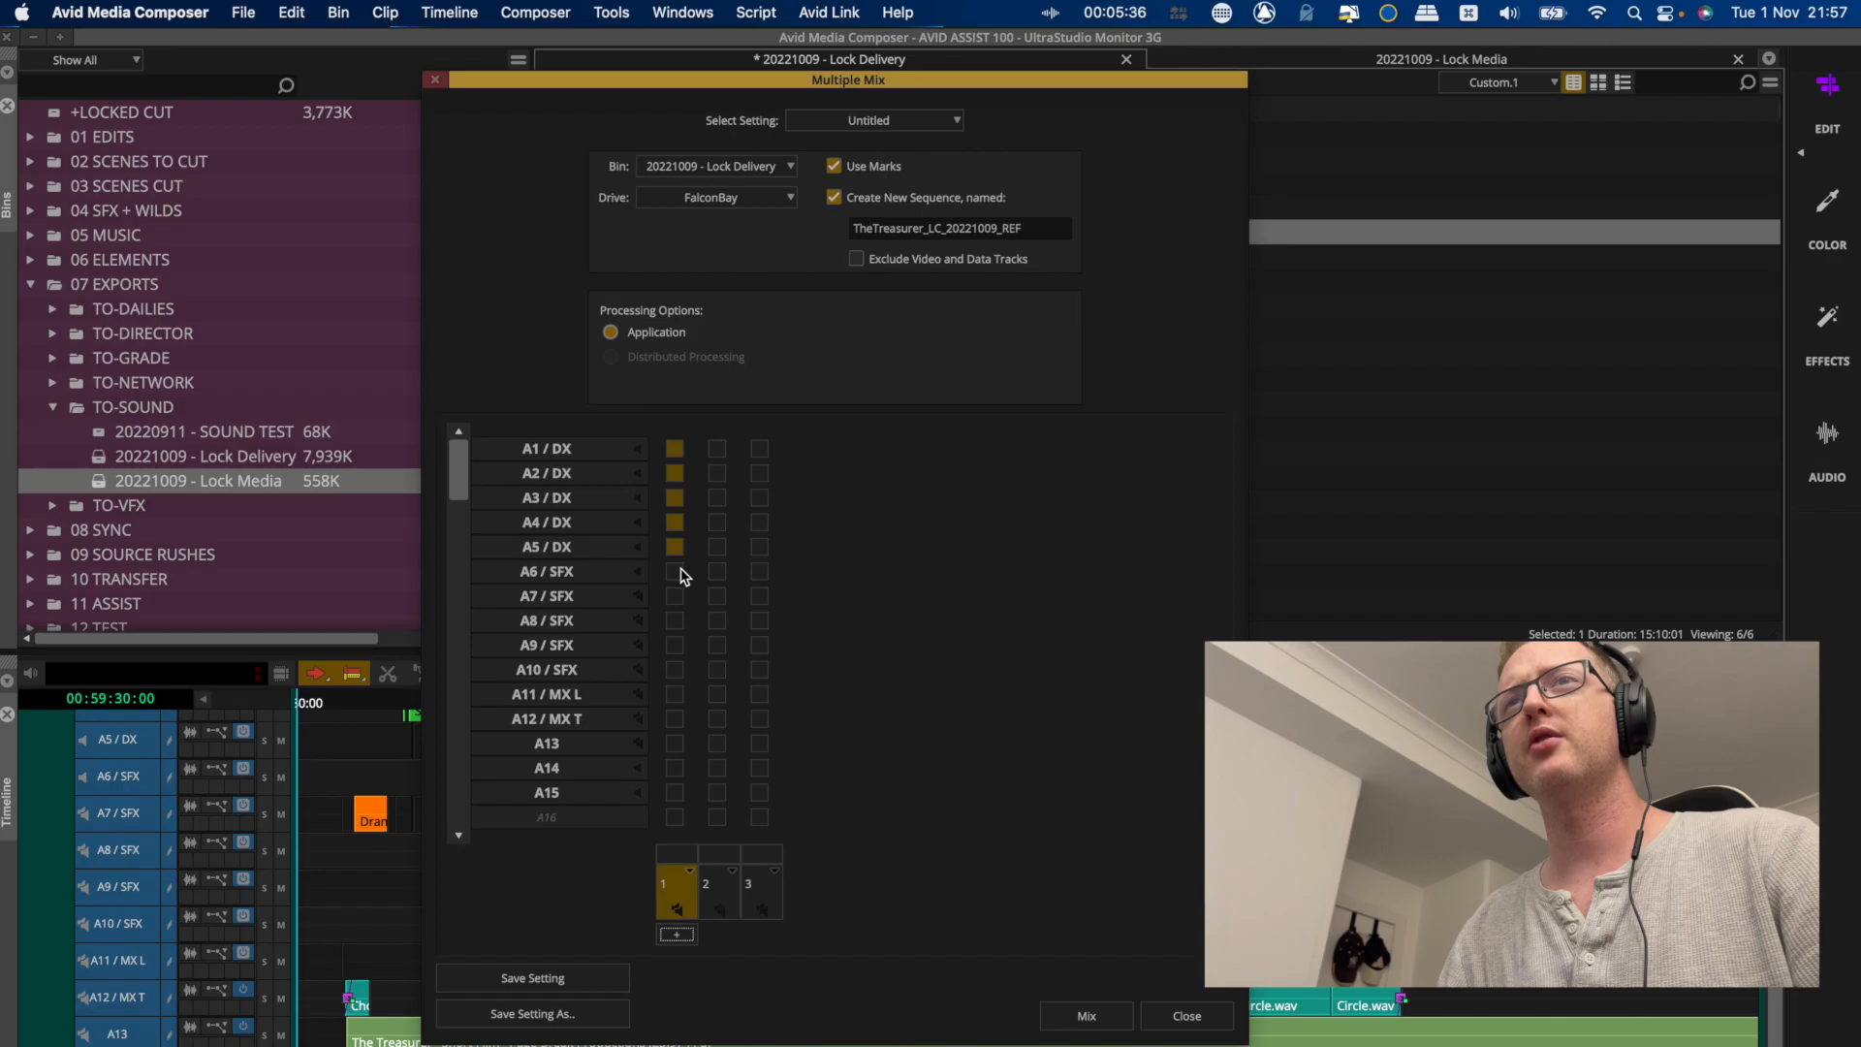
Assign SFX tracks A6 to A10 to mix 2 and music tracks A11 and A12 to mix 3.
click(717, 573)
click(717, 596)
click(718, 620)
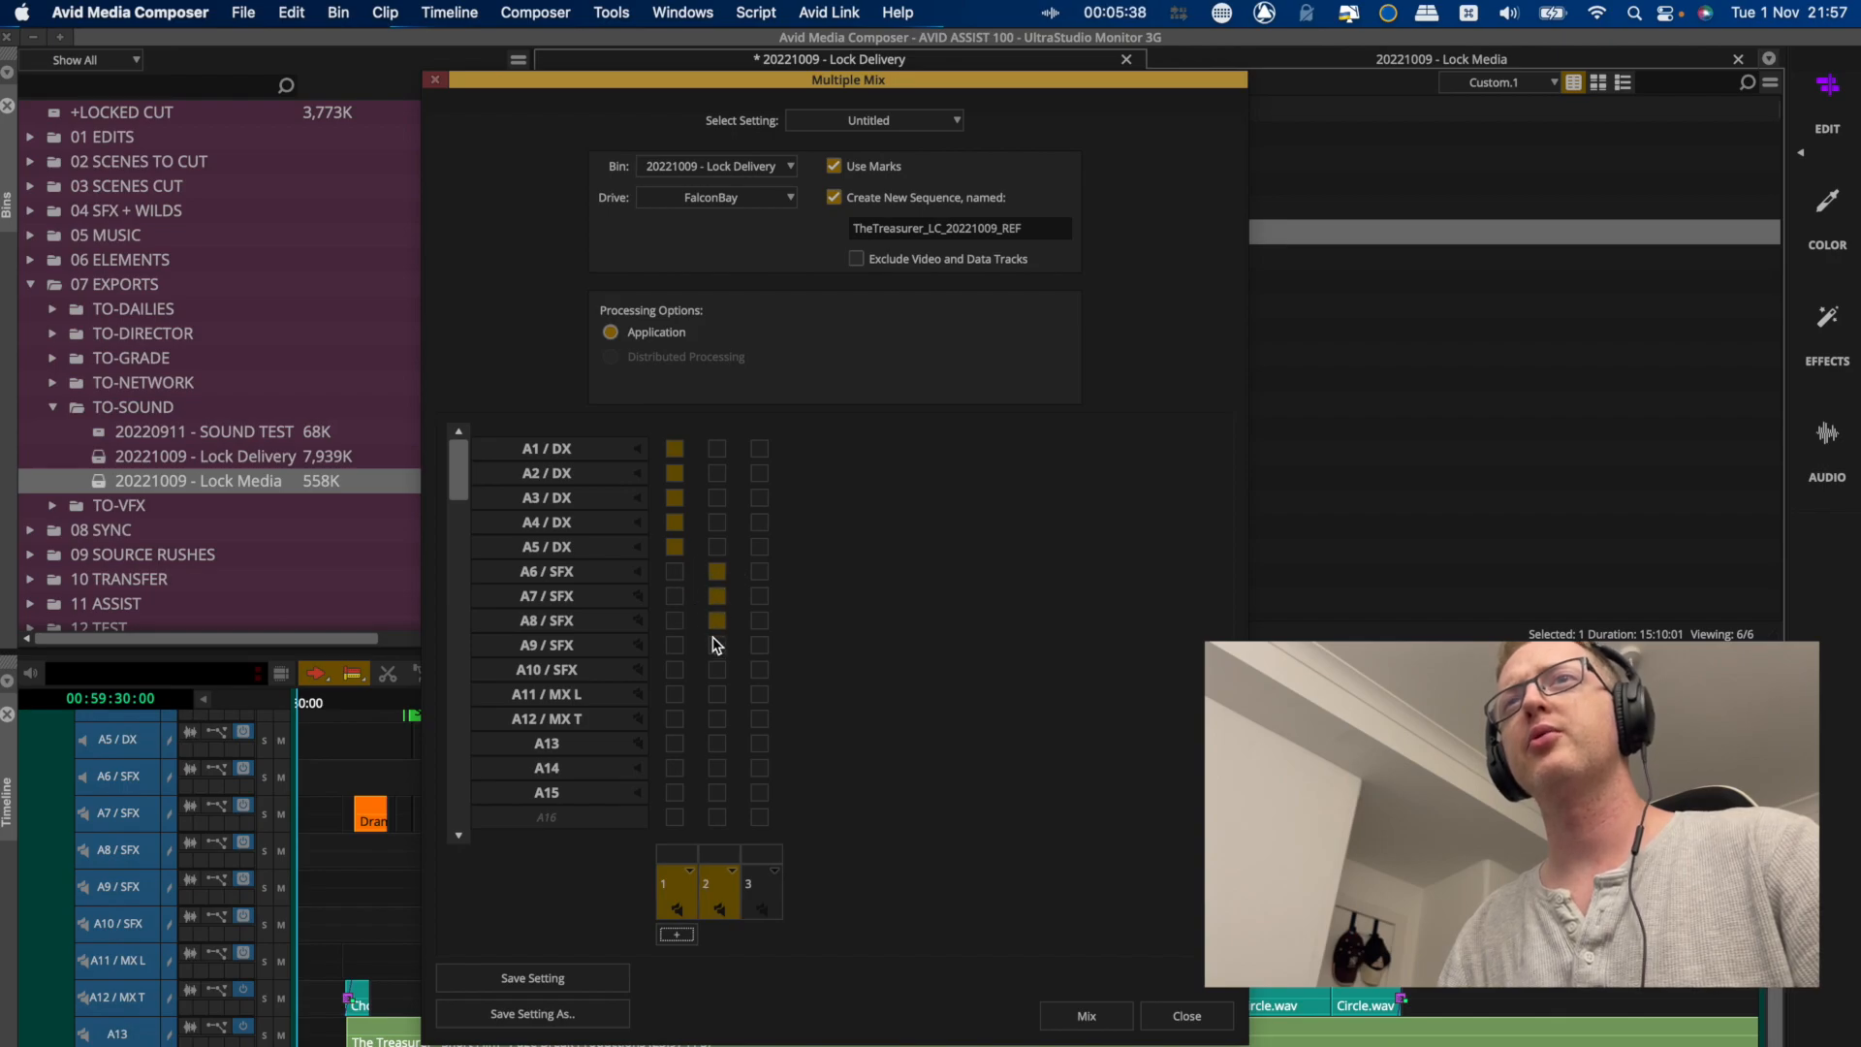
click(759, 694)
click(759, 718)
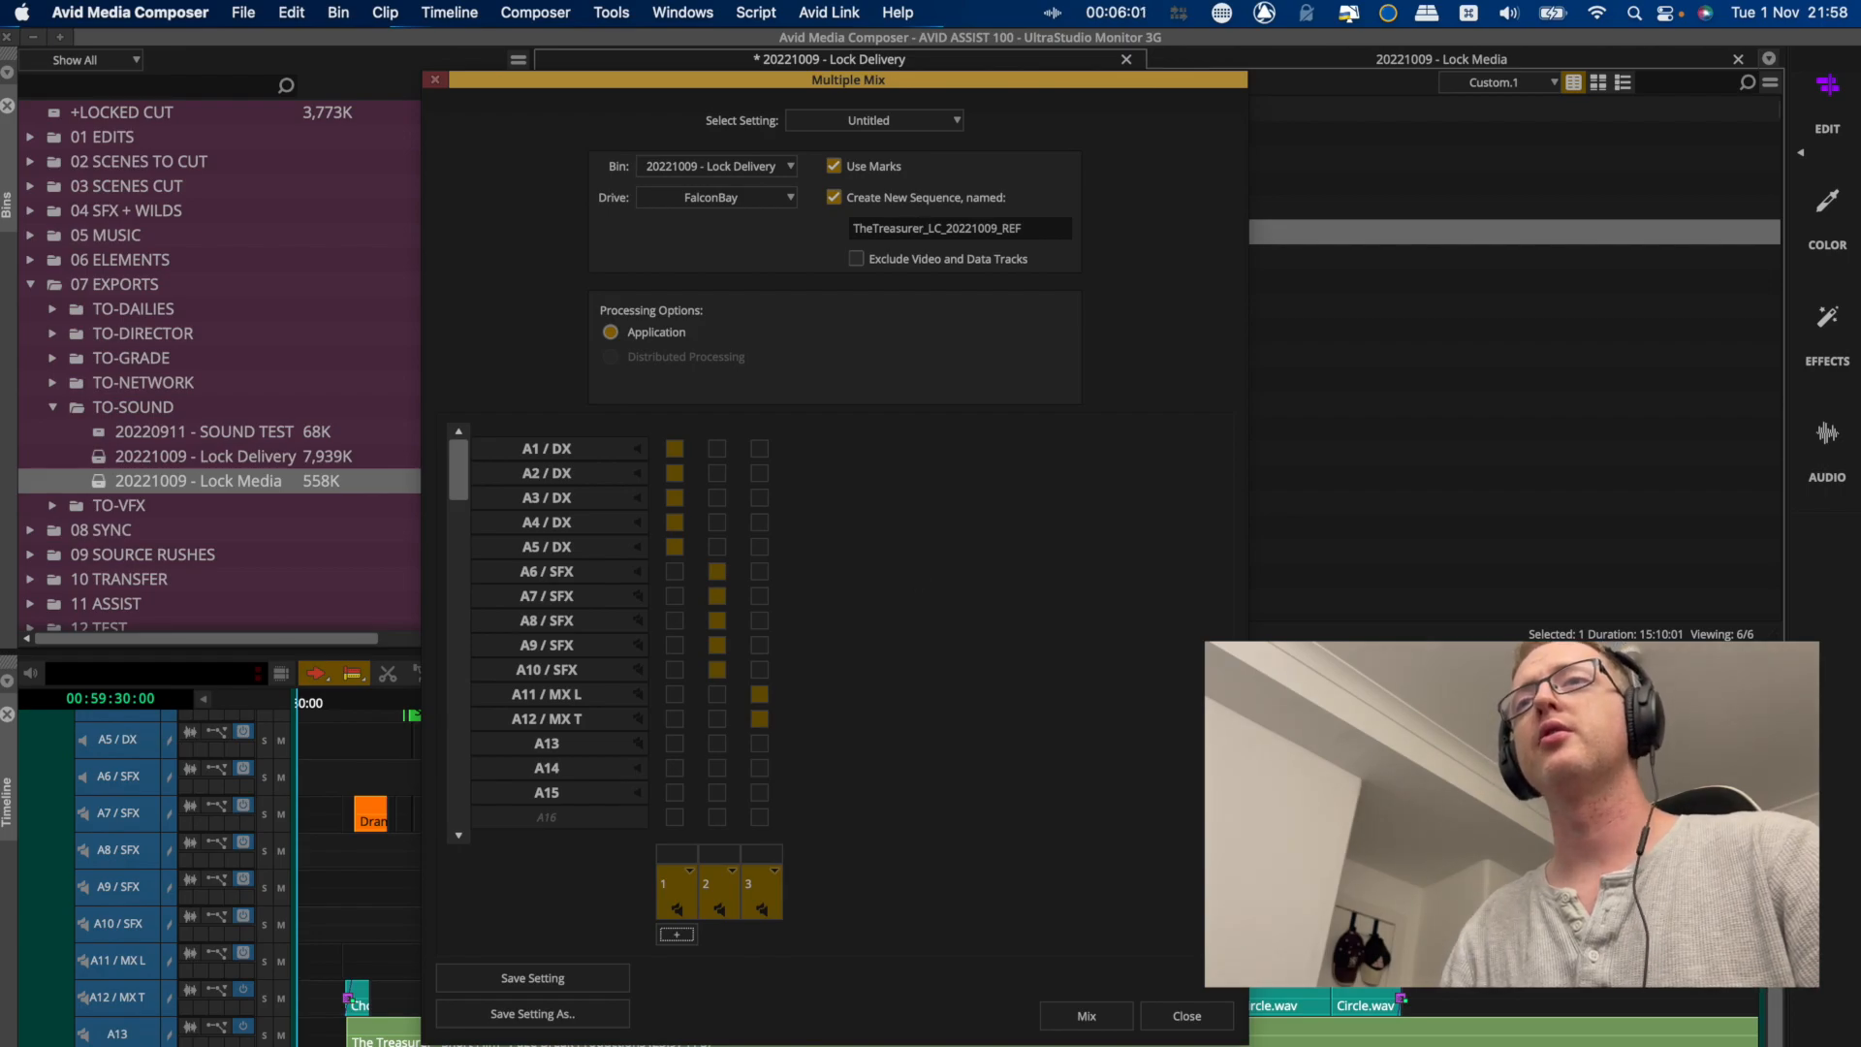
Run the multiple mixdown into the 20221009 - Lock Delivery bin and close its setup without saving the setting.
click(1113, 1019)
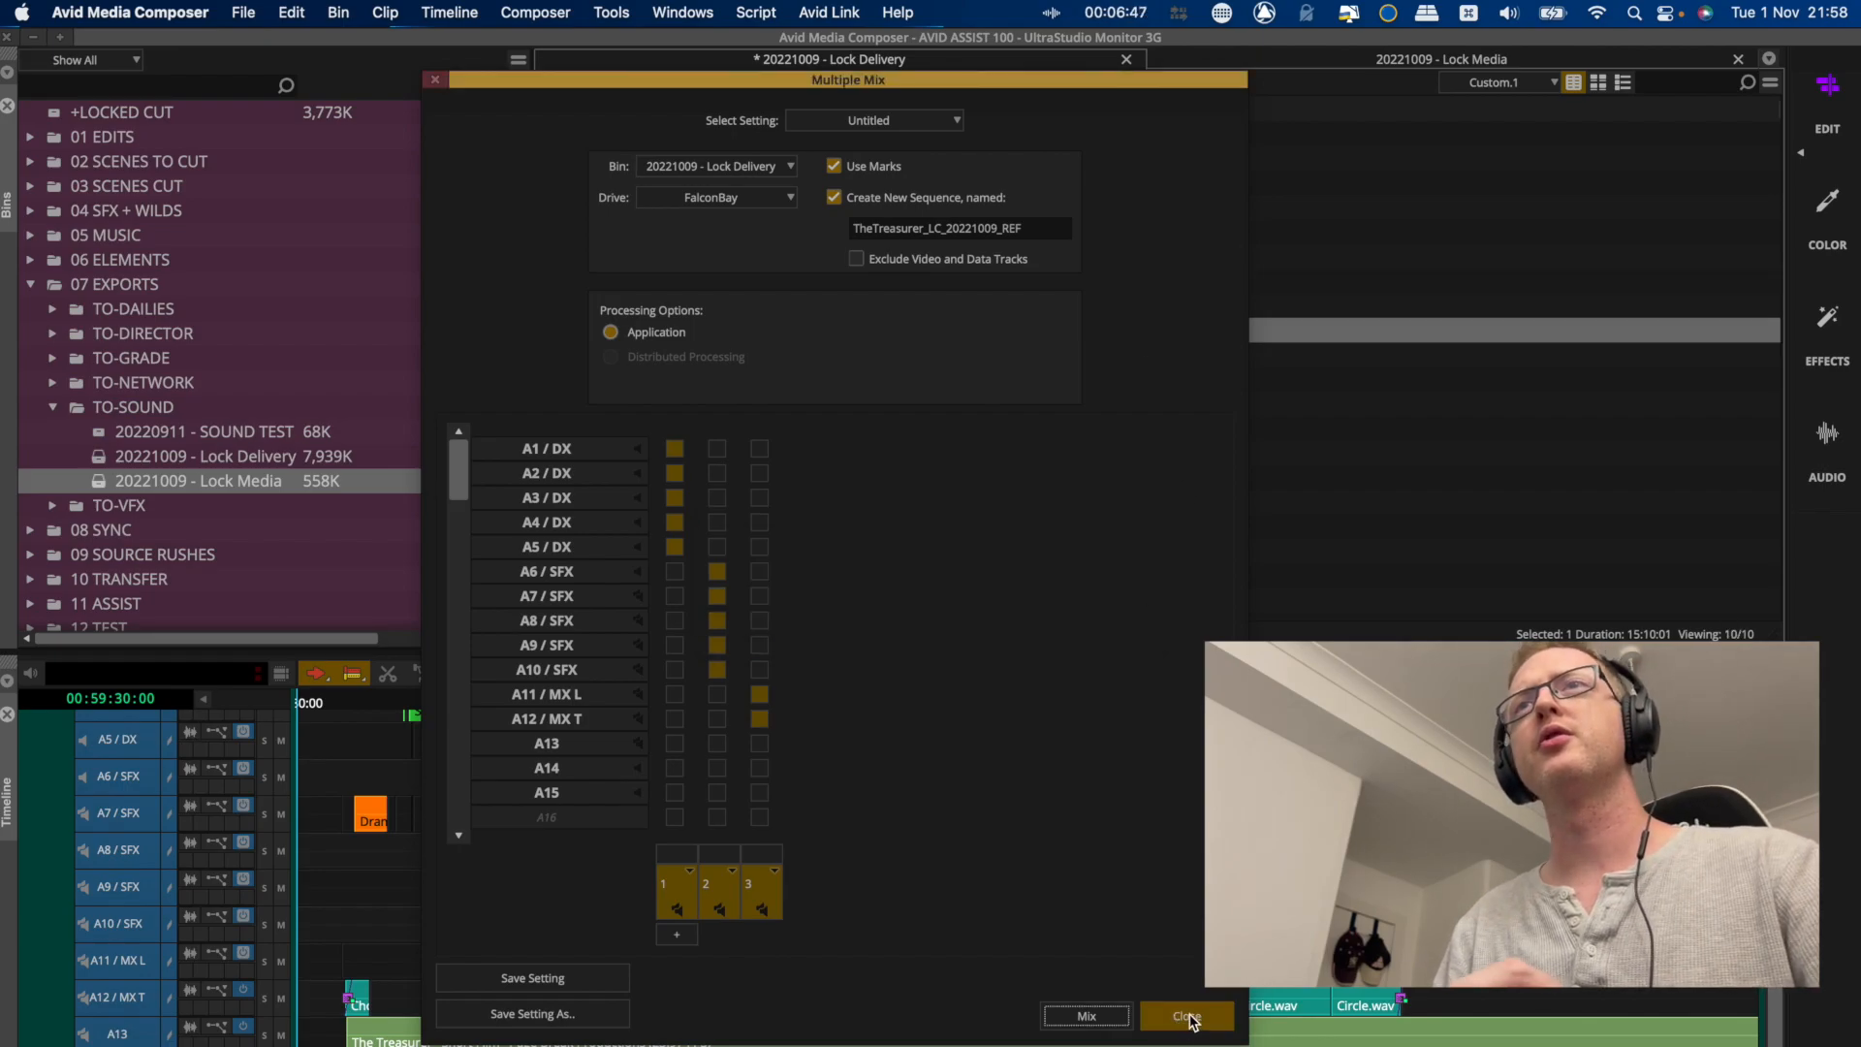
click(1188, 1018)
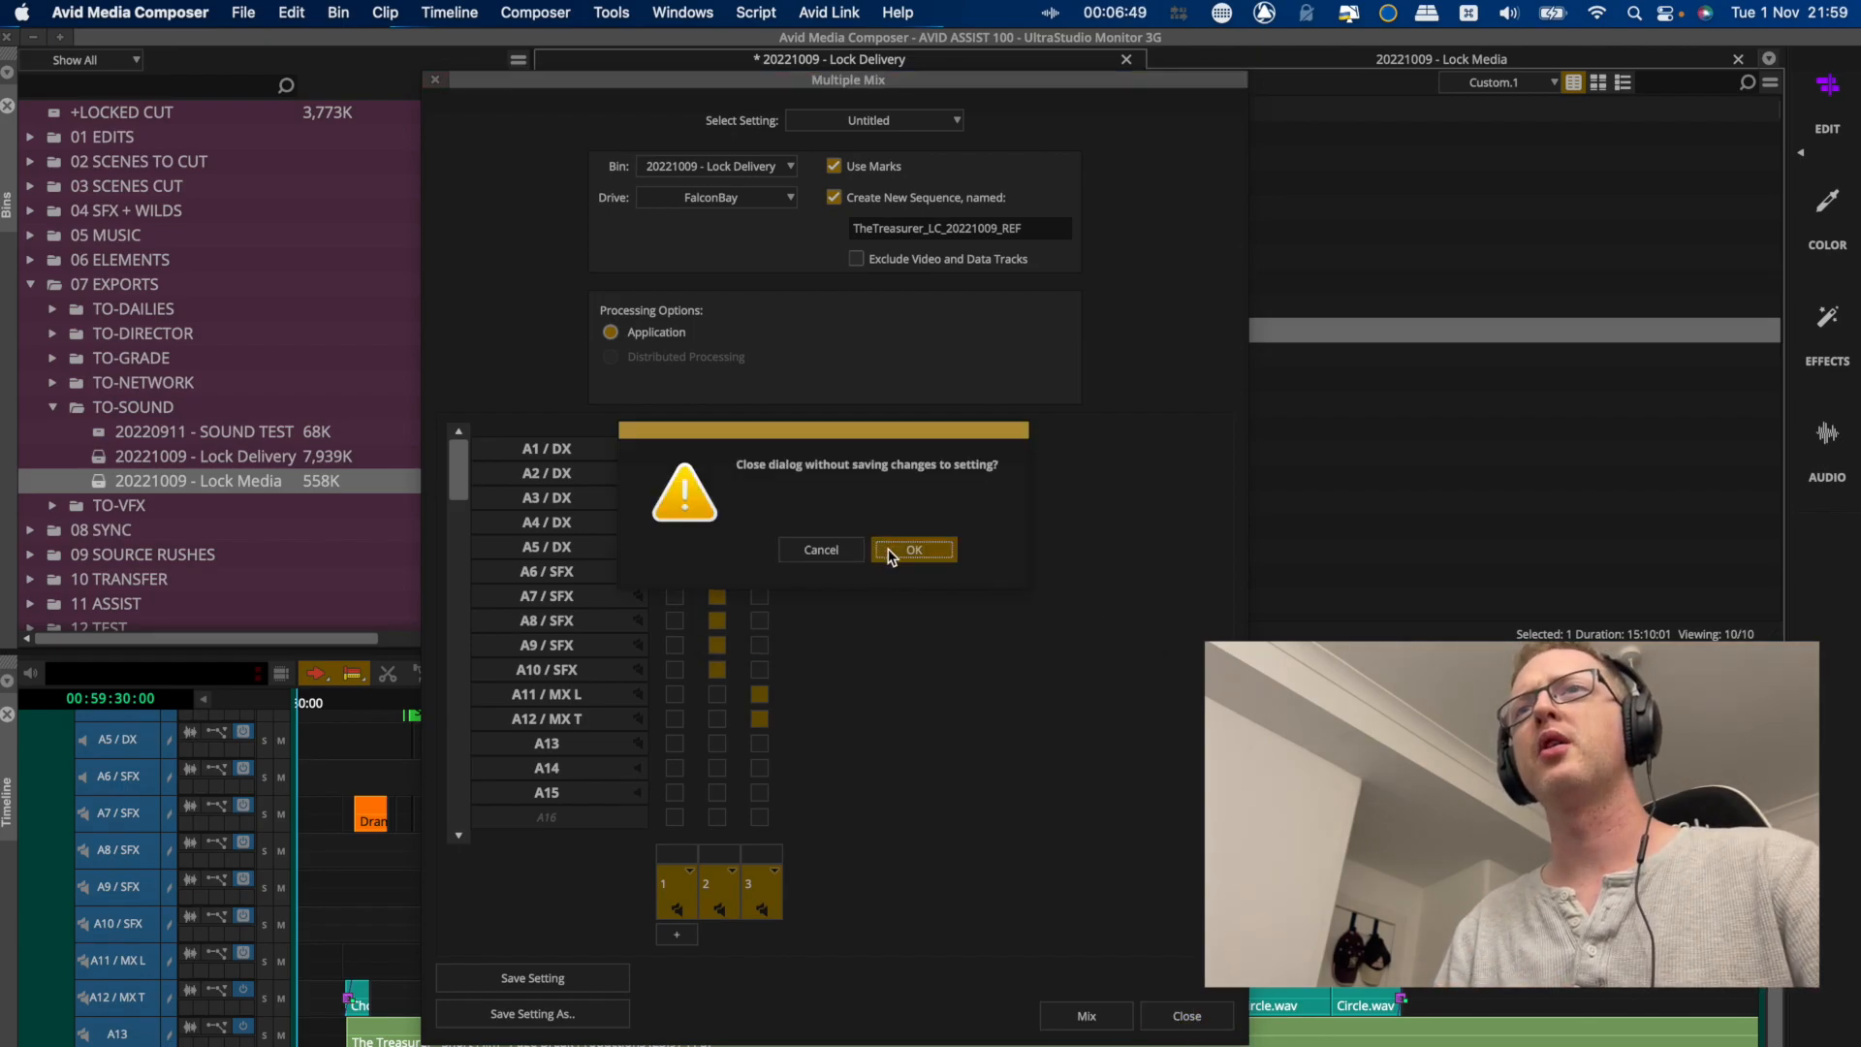
click(890, 546)
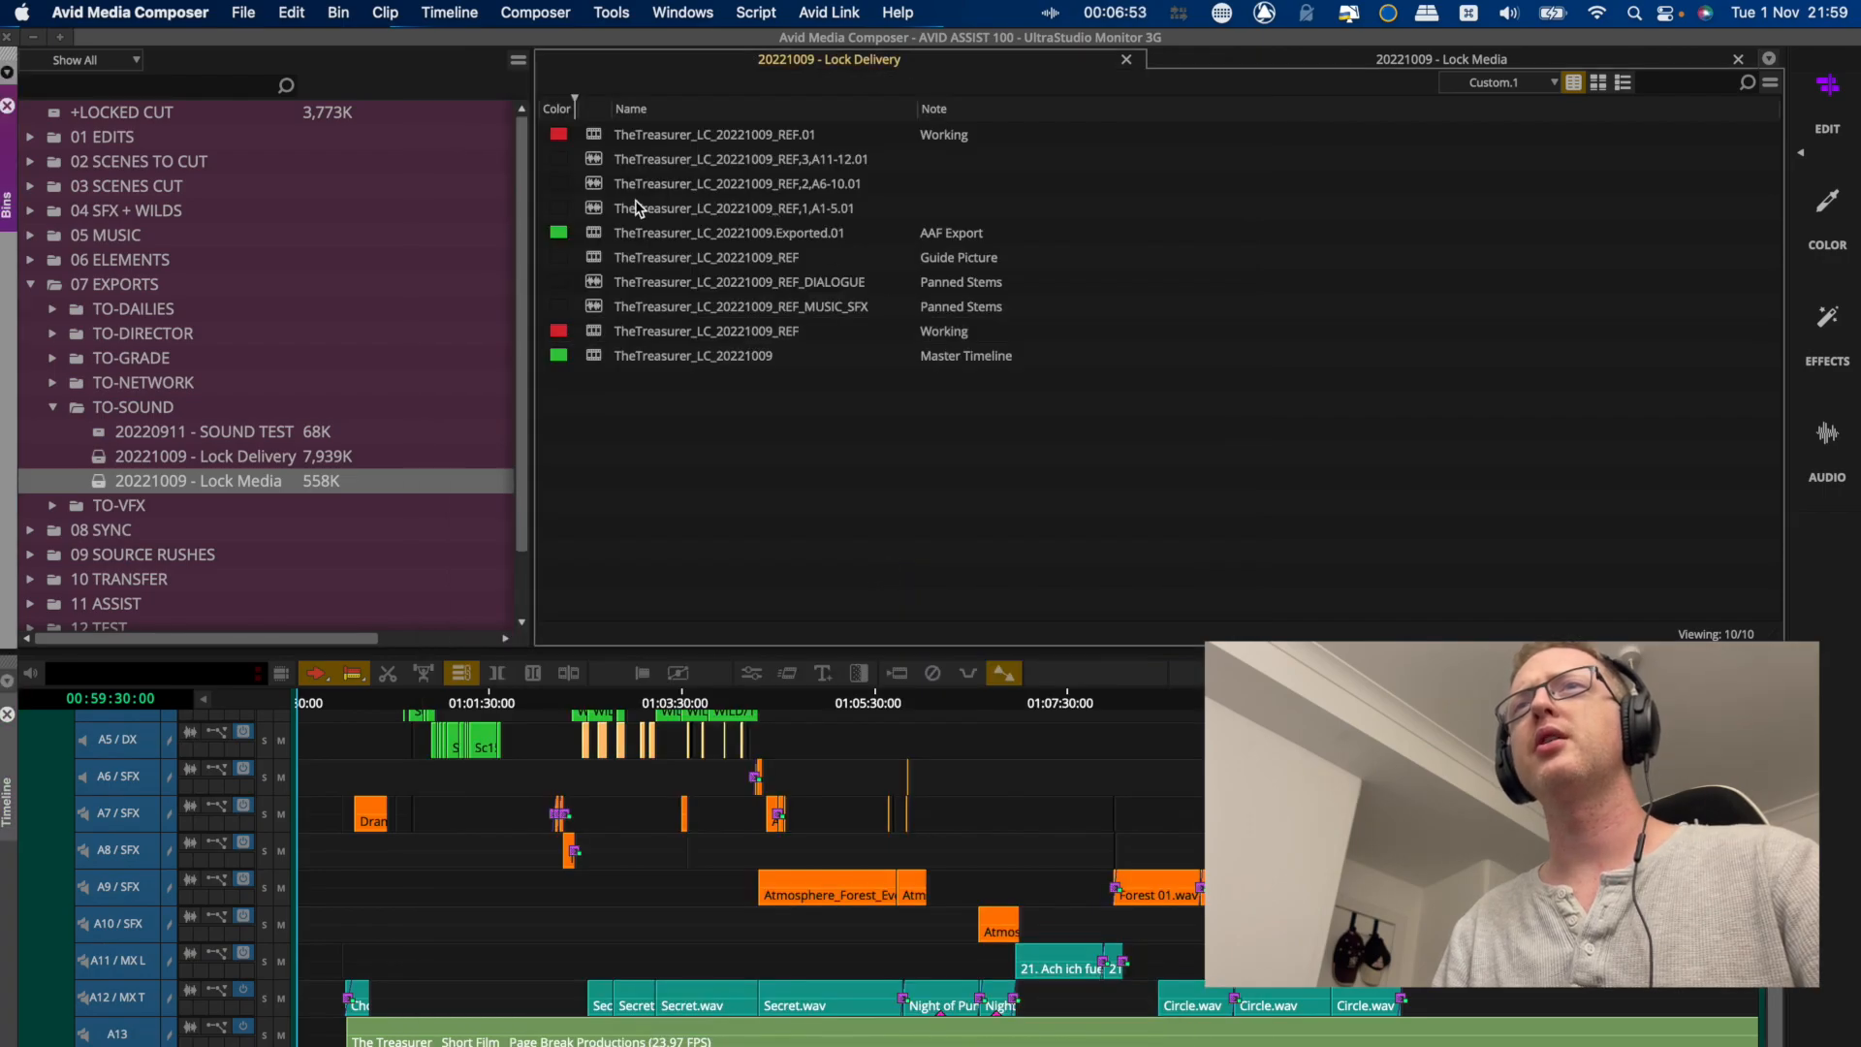
Rename the new A1-5 mixdown clip as TheTreasurer_LC_20221009_REF_DIALOGUE.
click(594, 207)
shift+click(591, 183)
shift+click(592, 159)
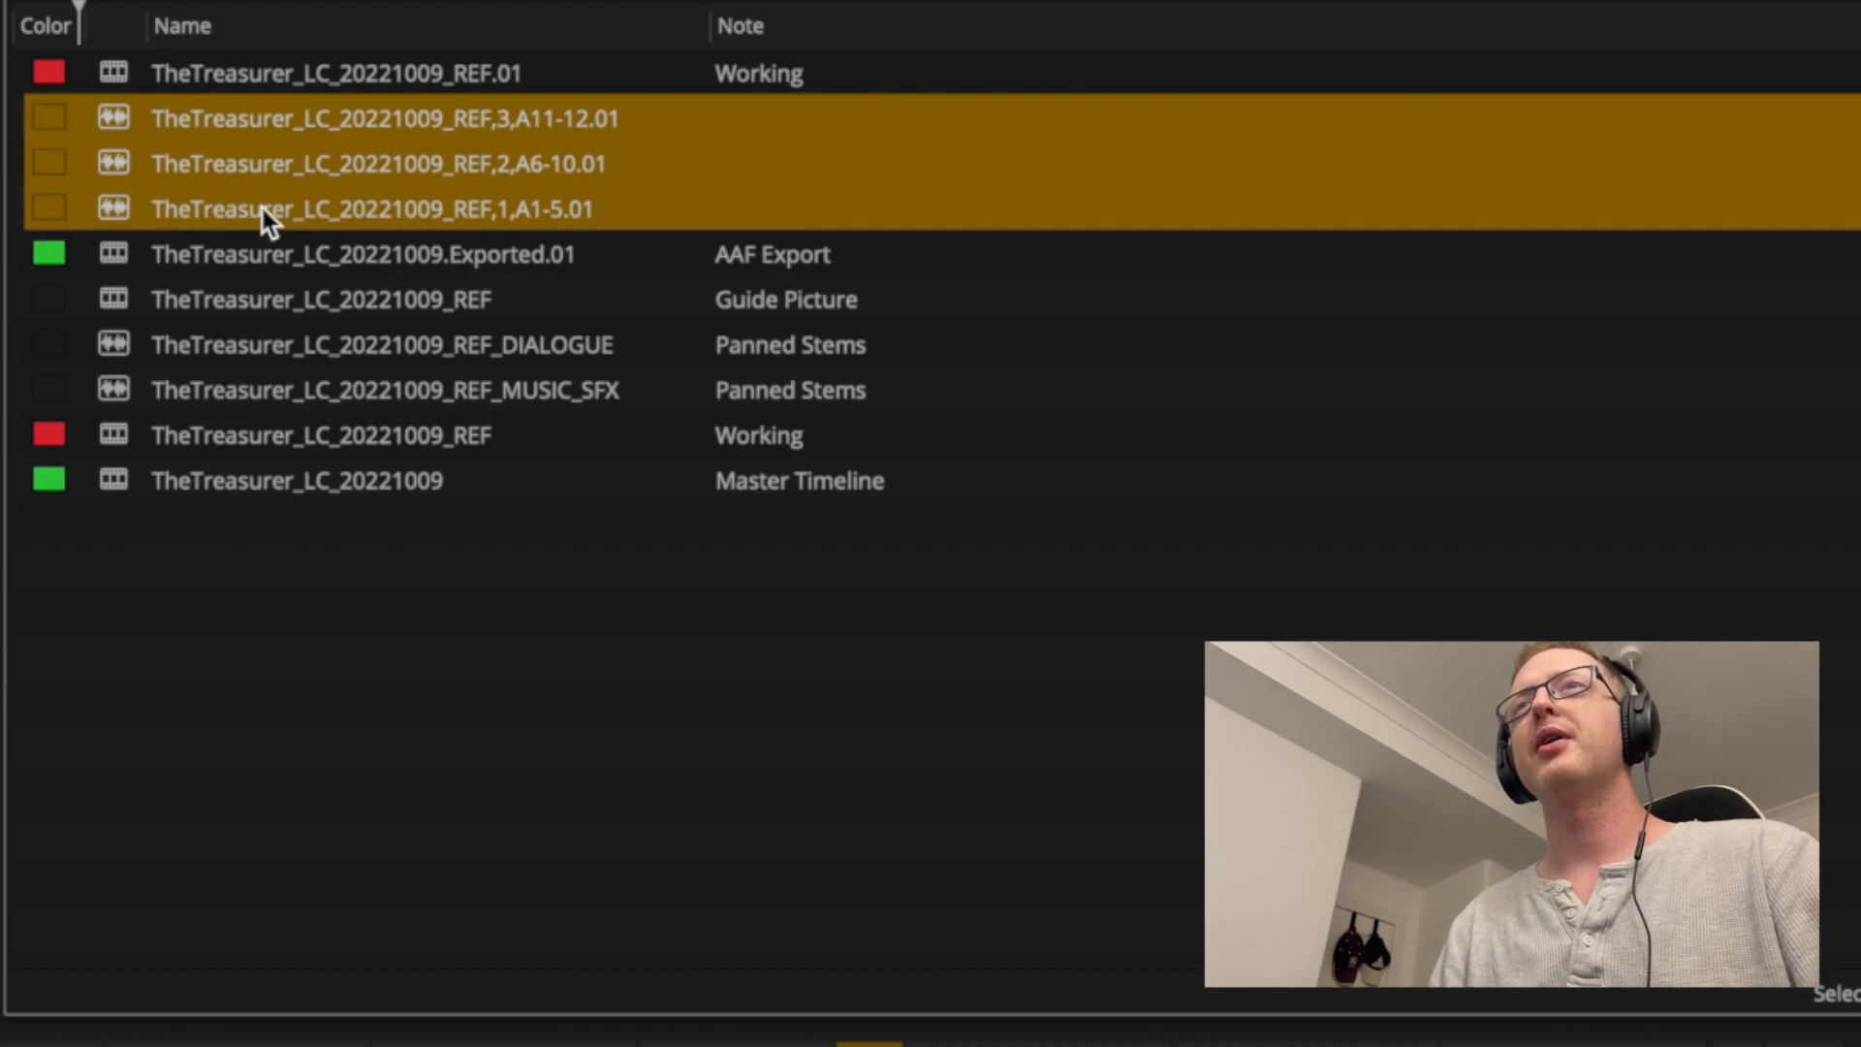
click(596, 213)
click(538, 209)
drag(506, 212, 734, 210)
text(_DIALOGUE)
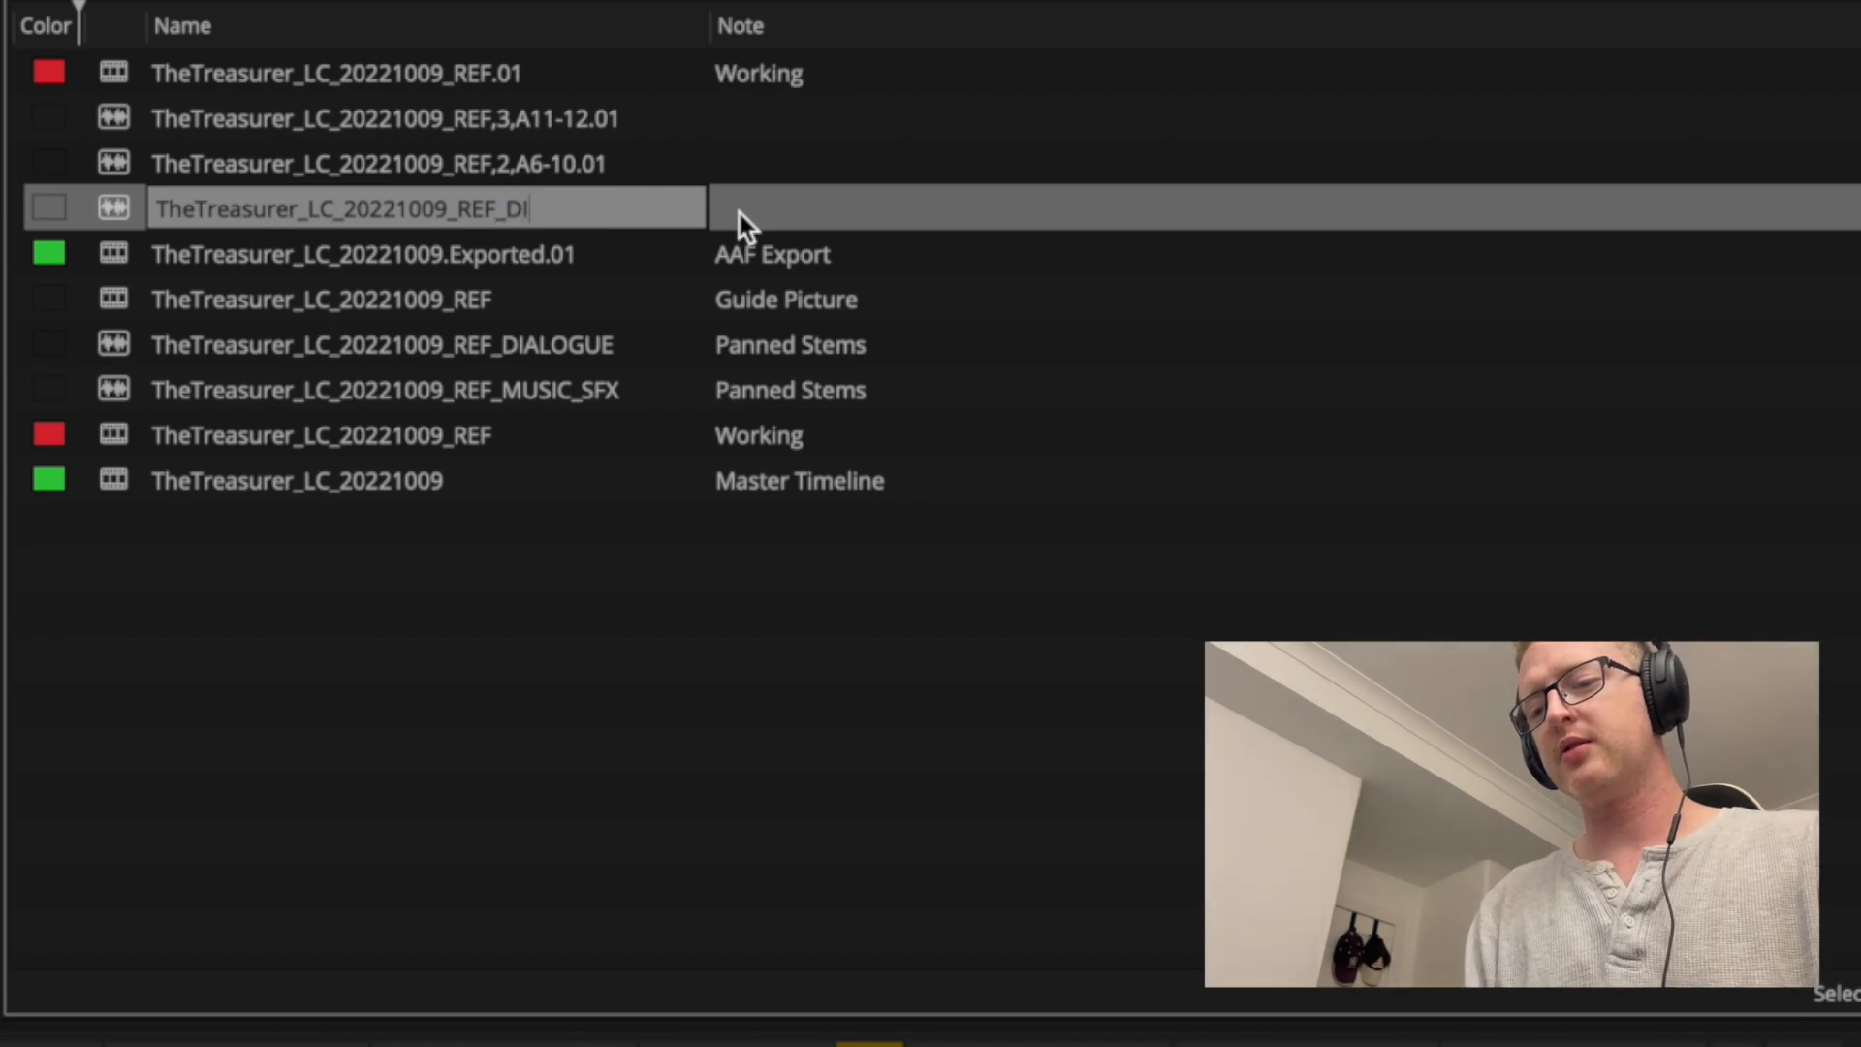
key(Return)
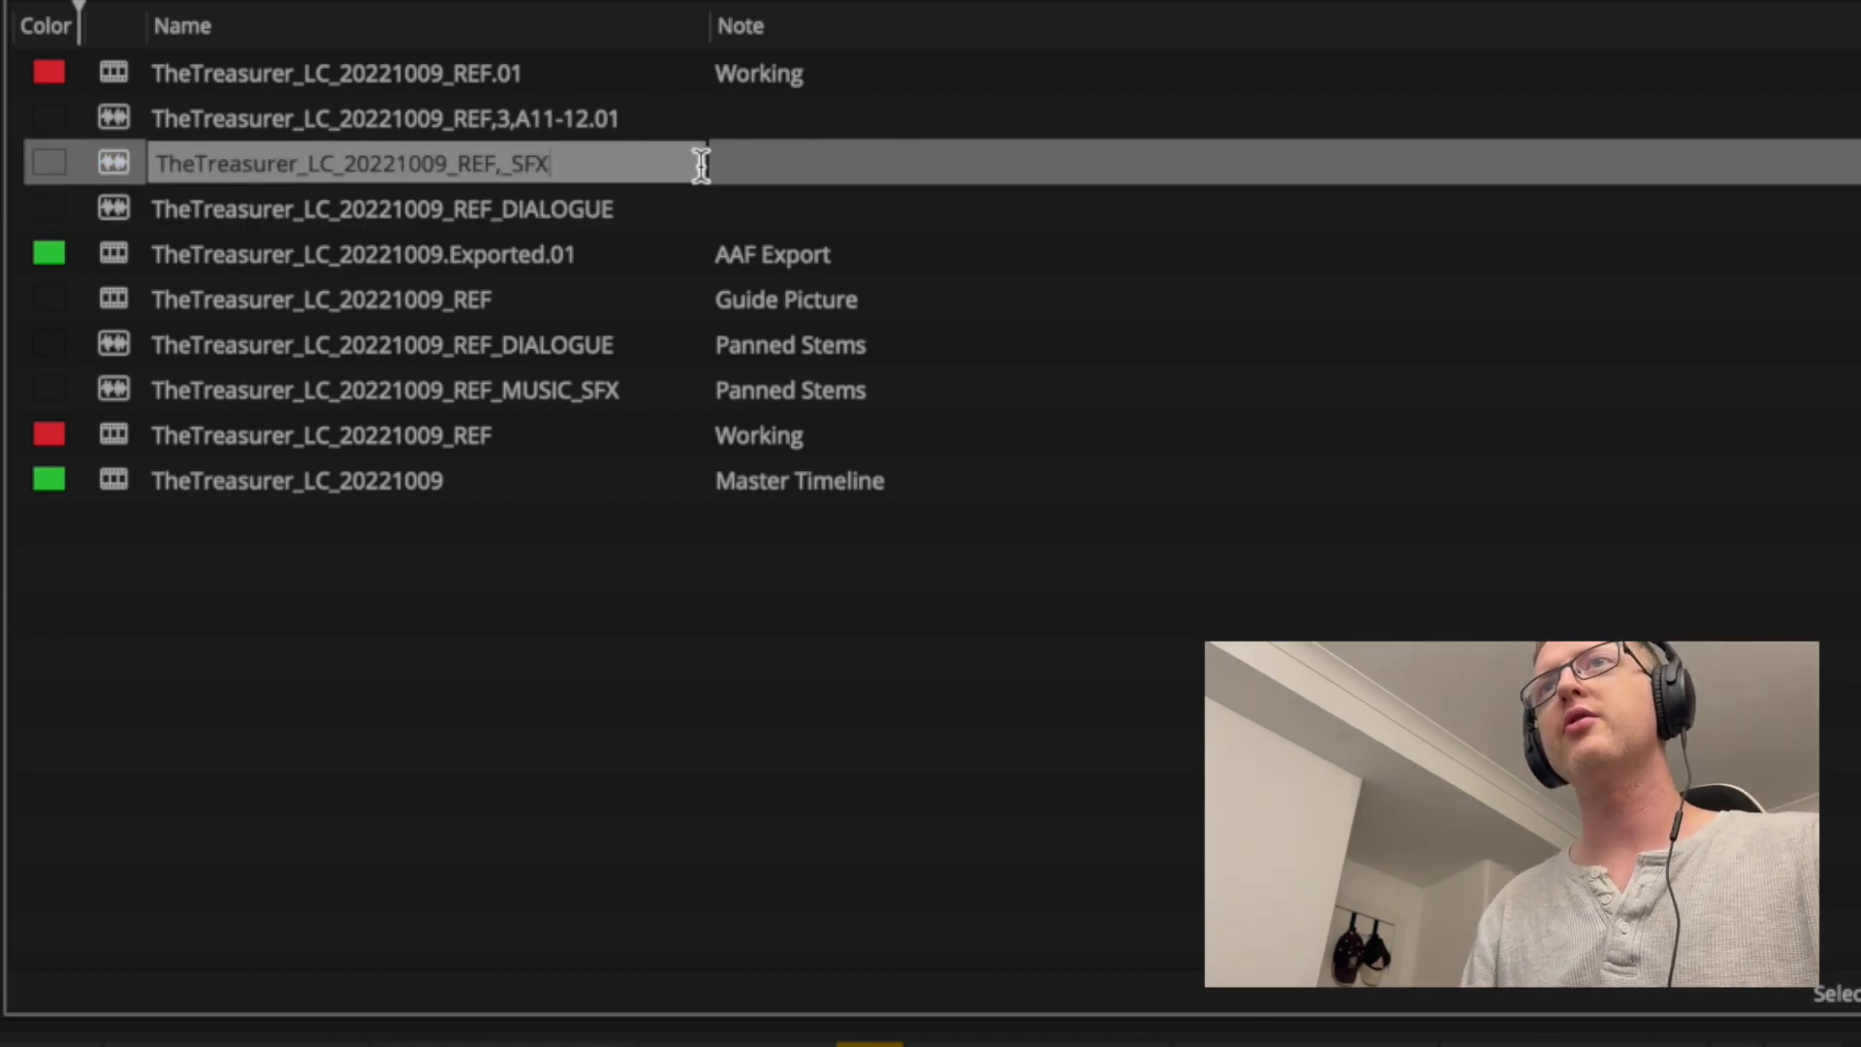
Rename the A6-10 mixdown clip as TheTreasurer_LC_20221009_REF_SFX and the A11-12 clip as TheTreasurer_LC_20221009_REF_MUSIC.
key(Return)
text(_MUSI)
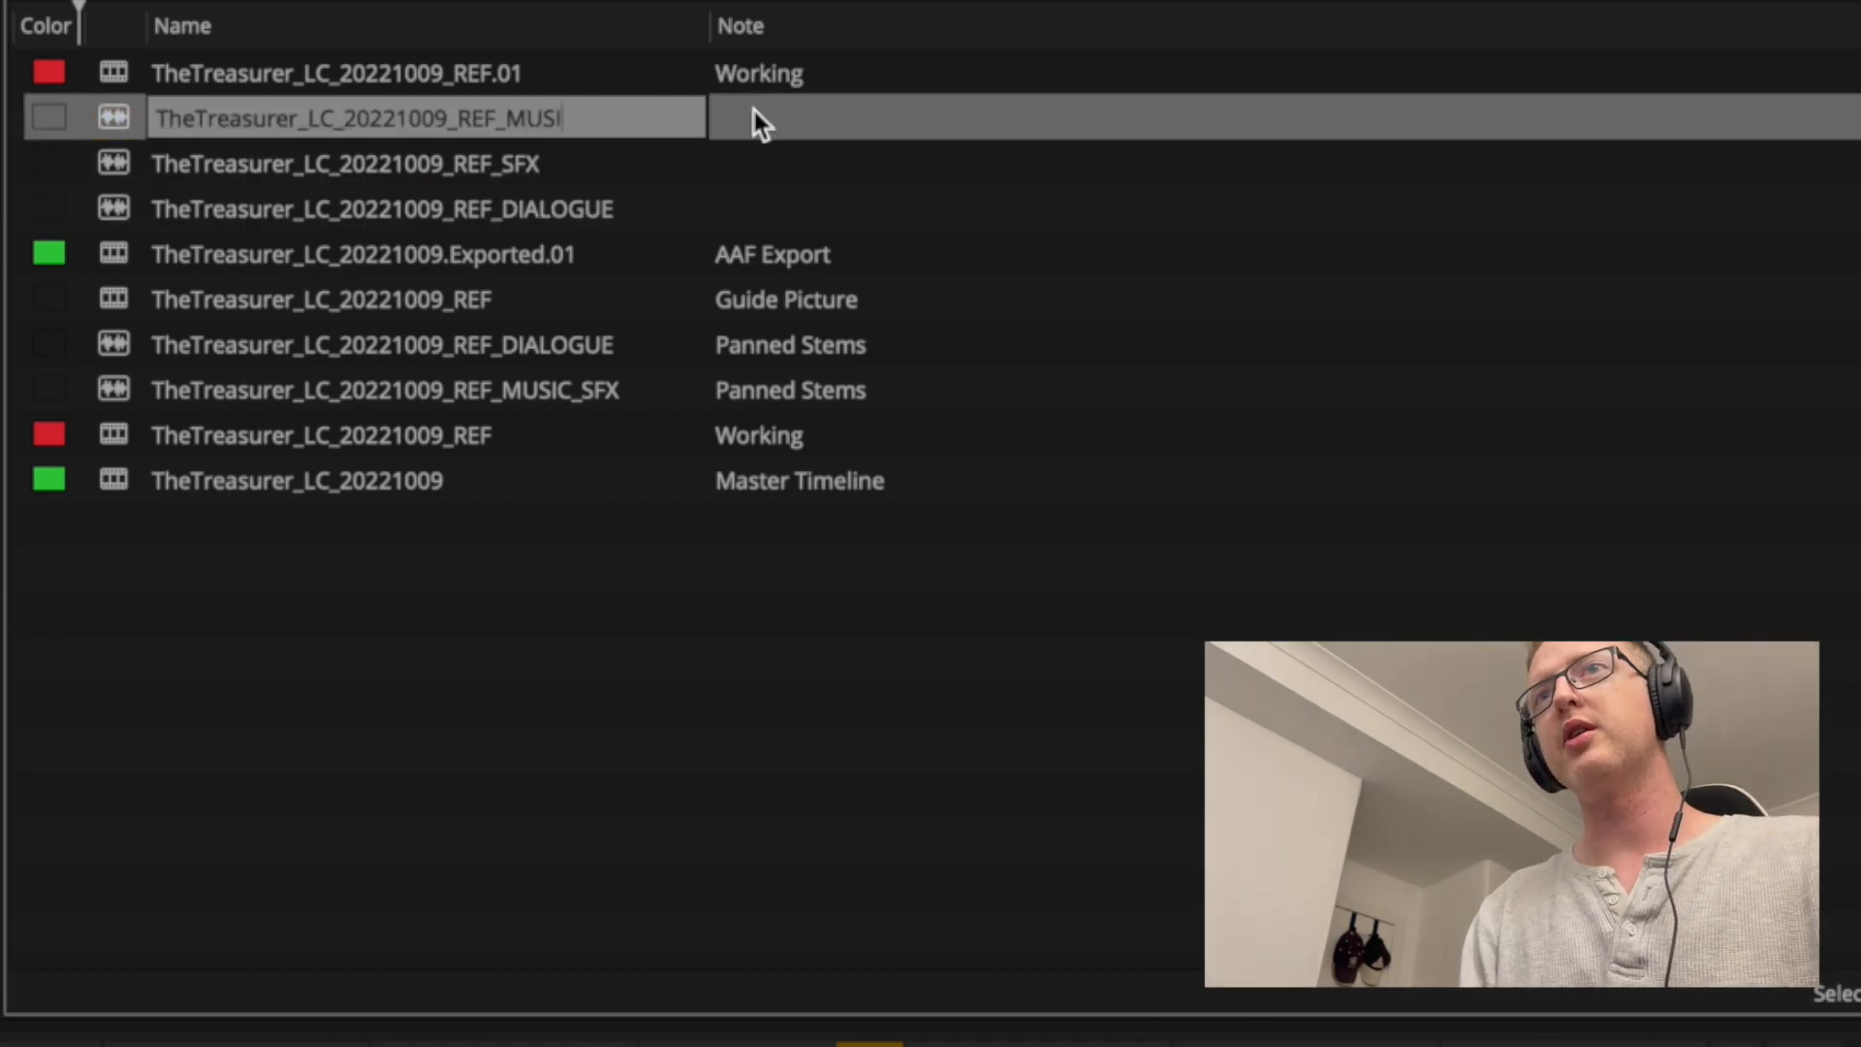
text(C)
key(Return)
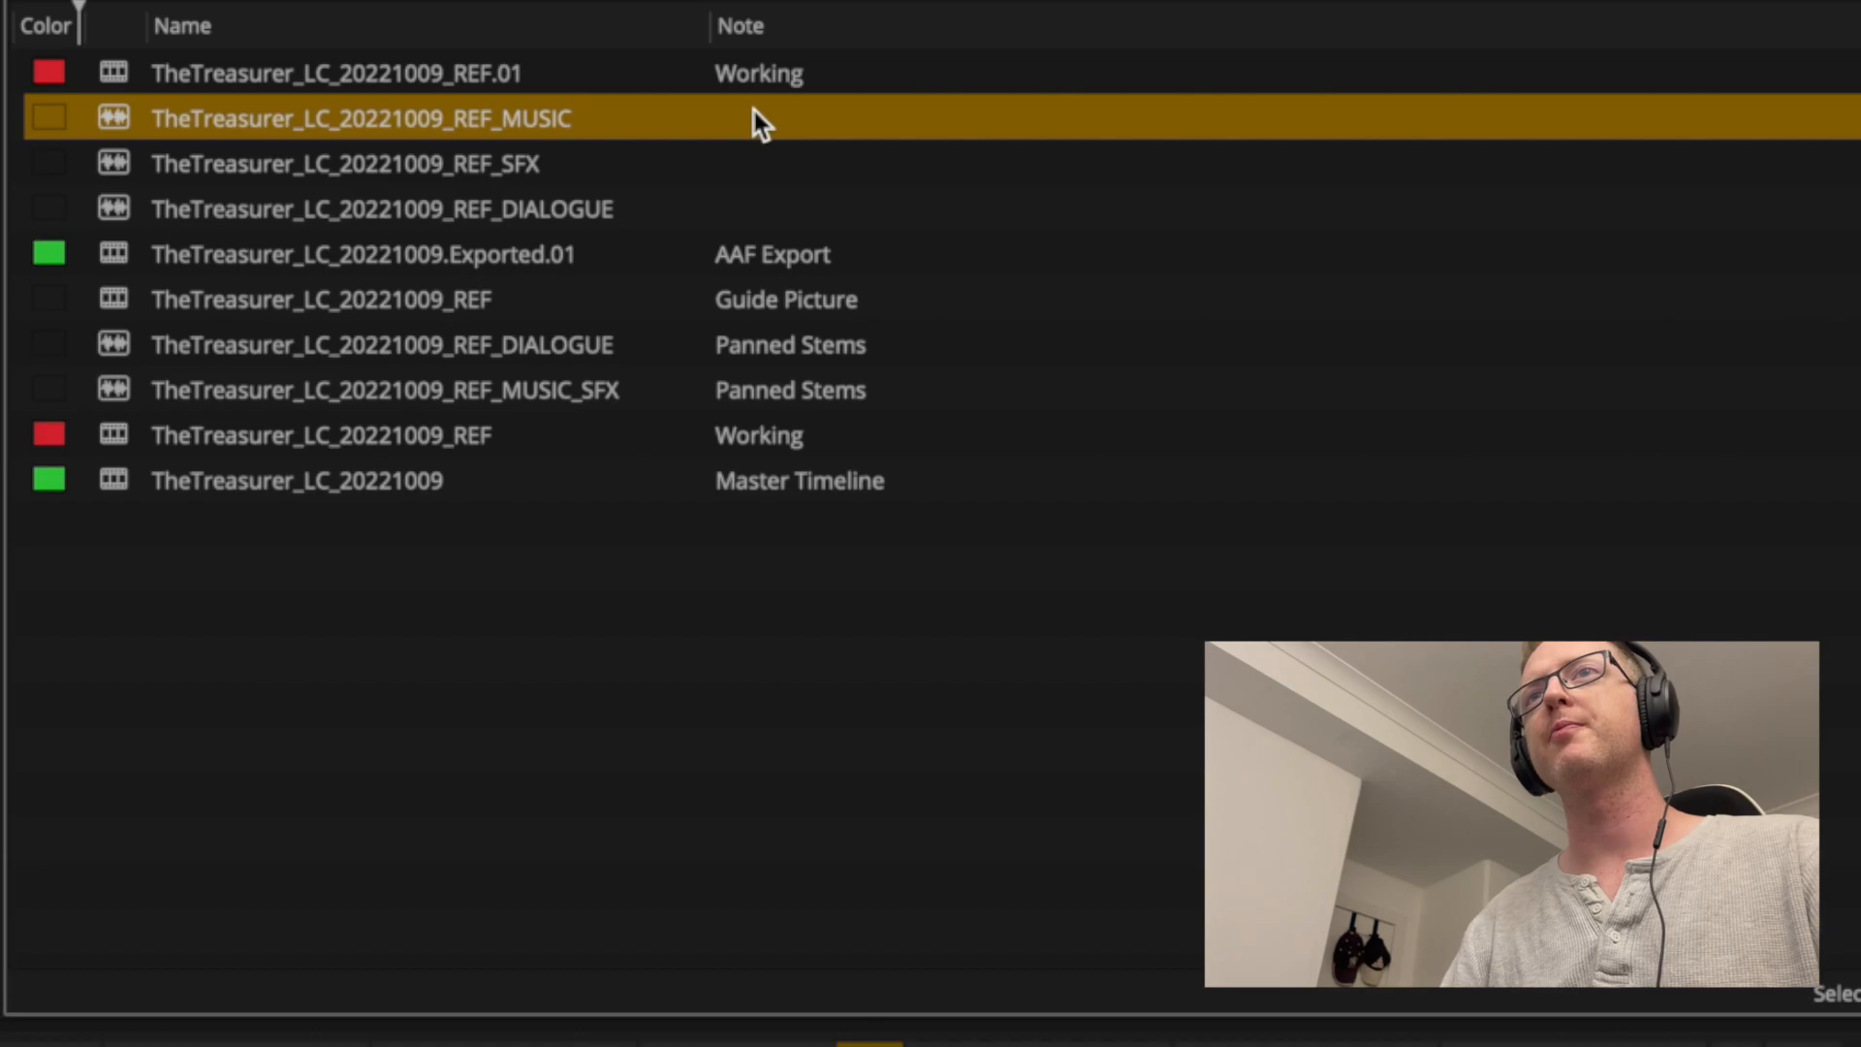
Duplicate the Guide Picture sequence and name the copy TheTreasurer_LC_20221009_REF.
click(436, 300)
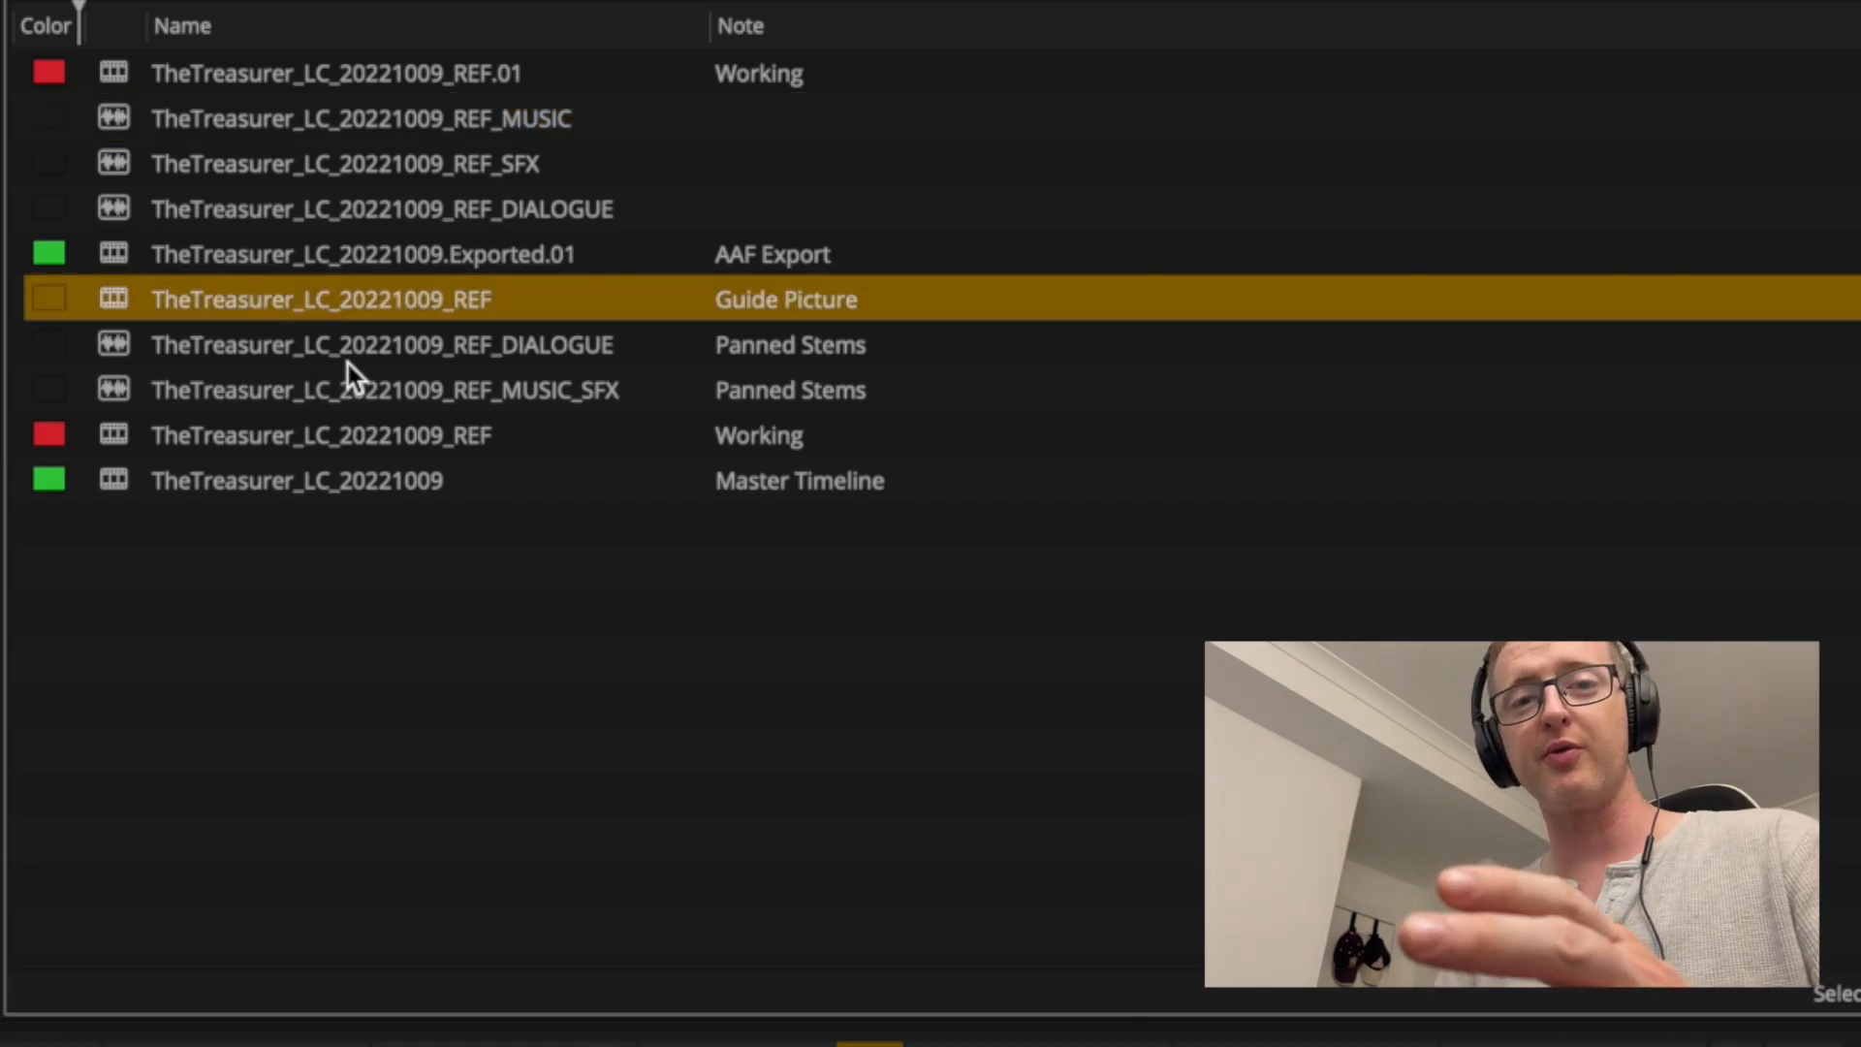
key(super+d)
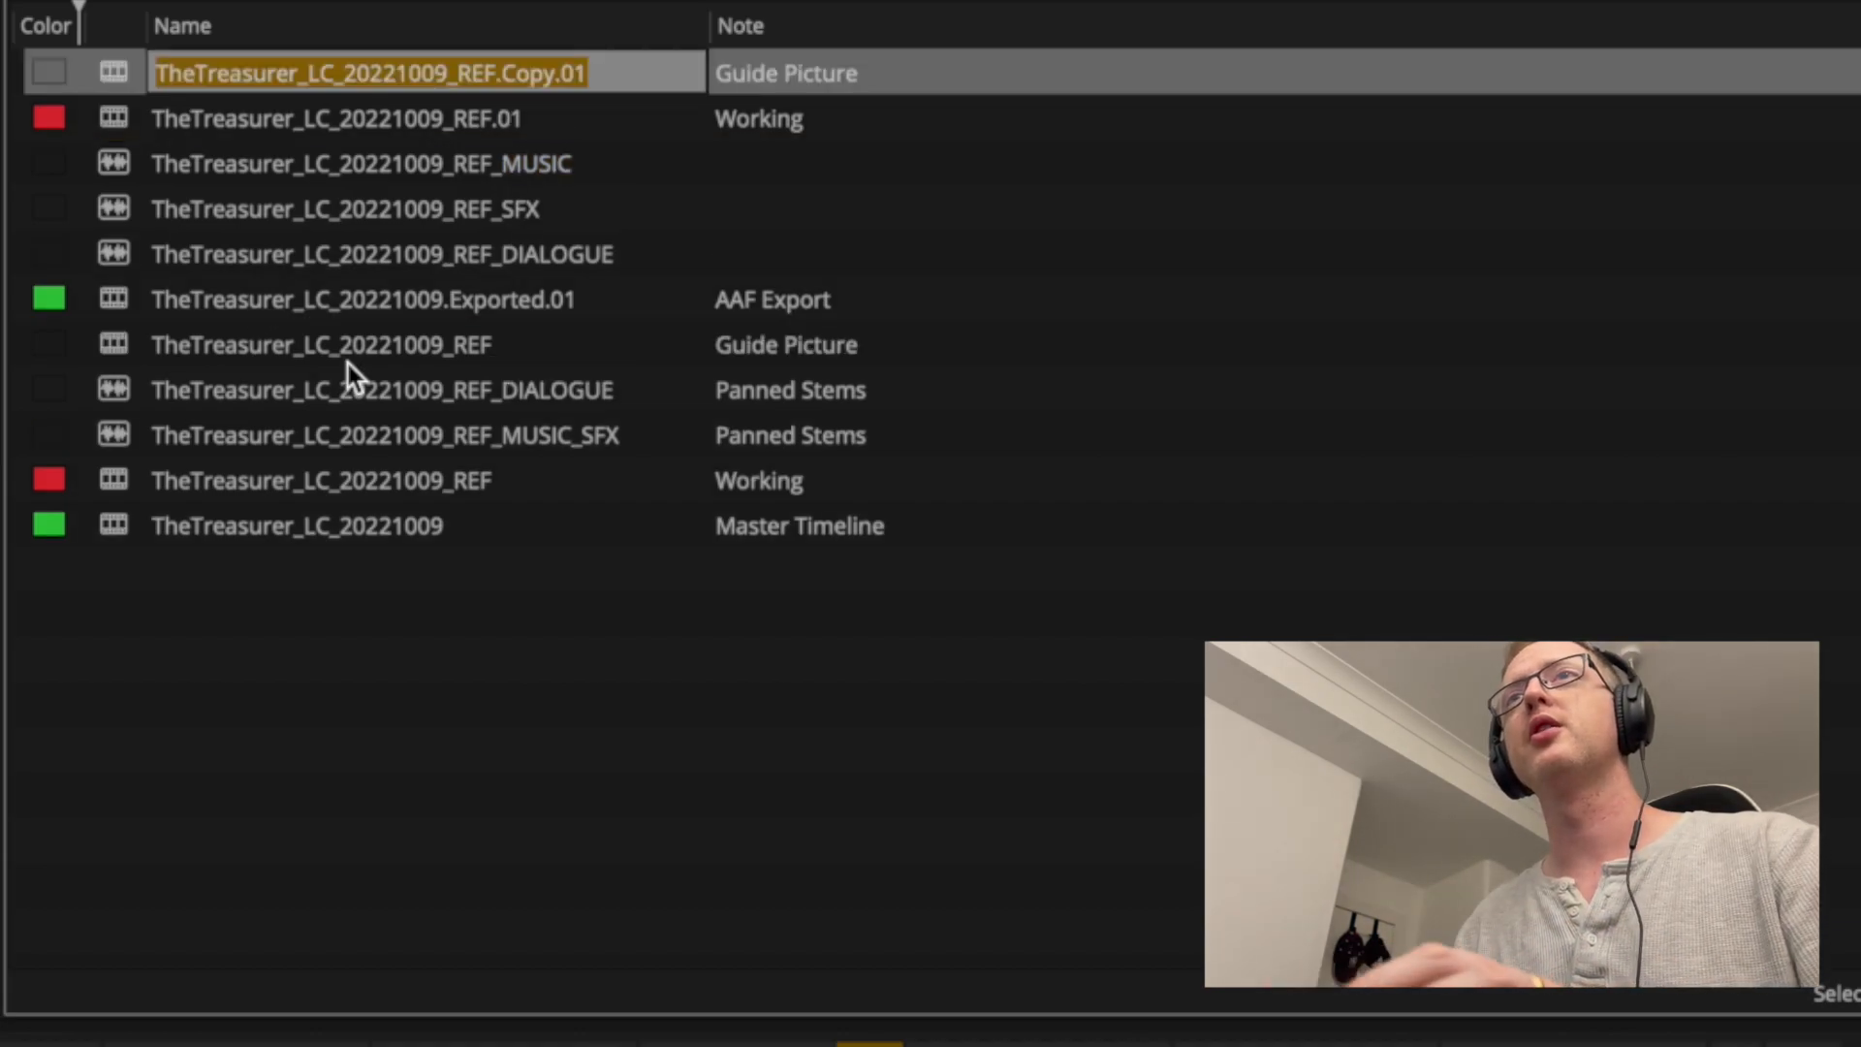
drag(554, 70, 710, 72)
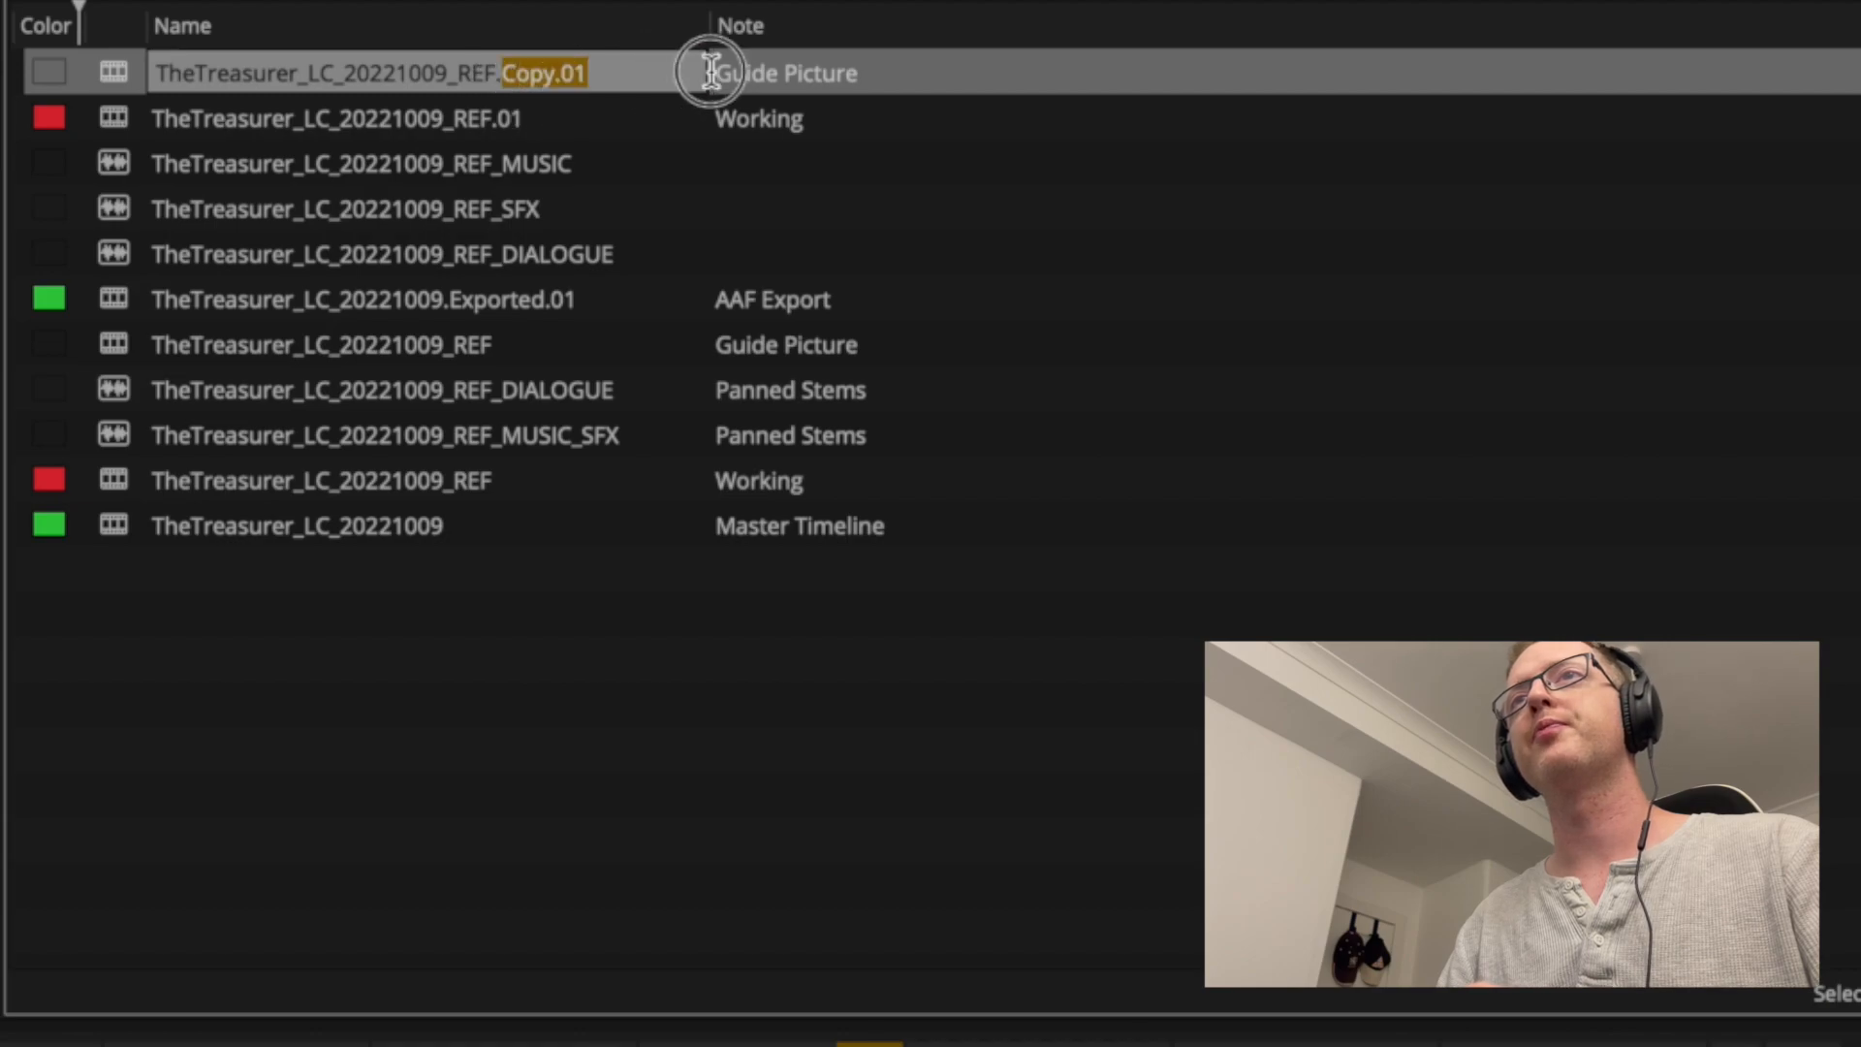
key(BackSpace)
key(BackSpace)
Change the duplicated sequence's note to "Guide Picture - Direct out".
click(1018, 78)
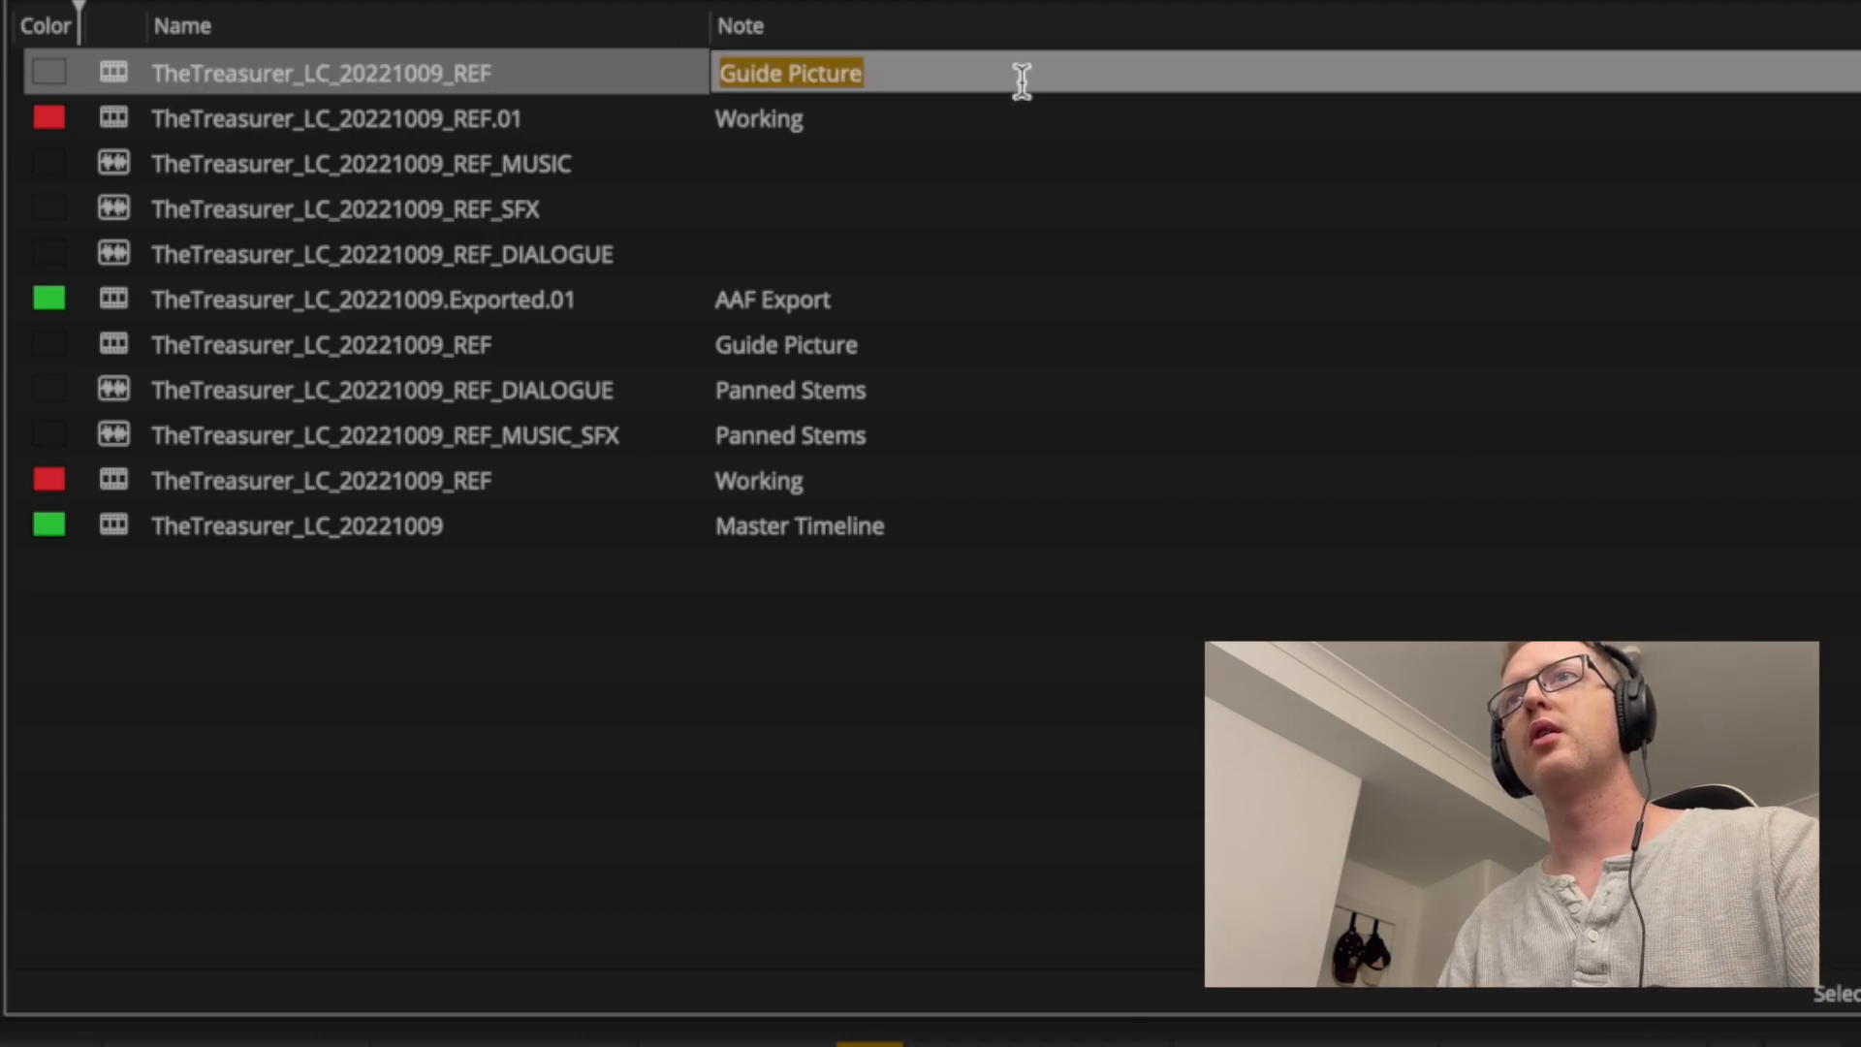
click(1020, 72)
text(-)
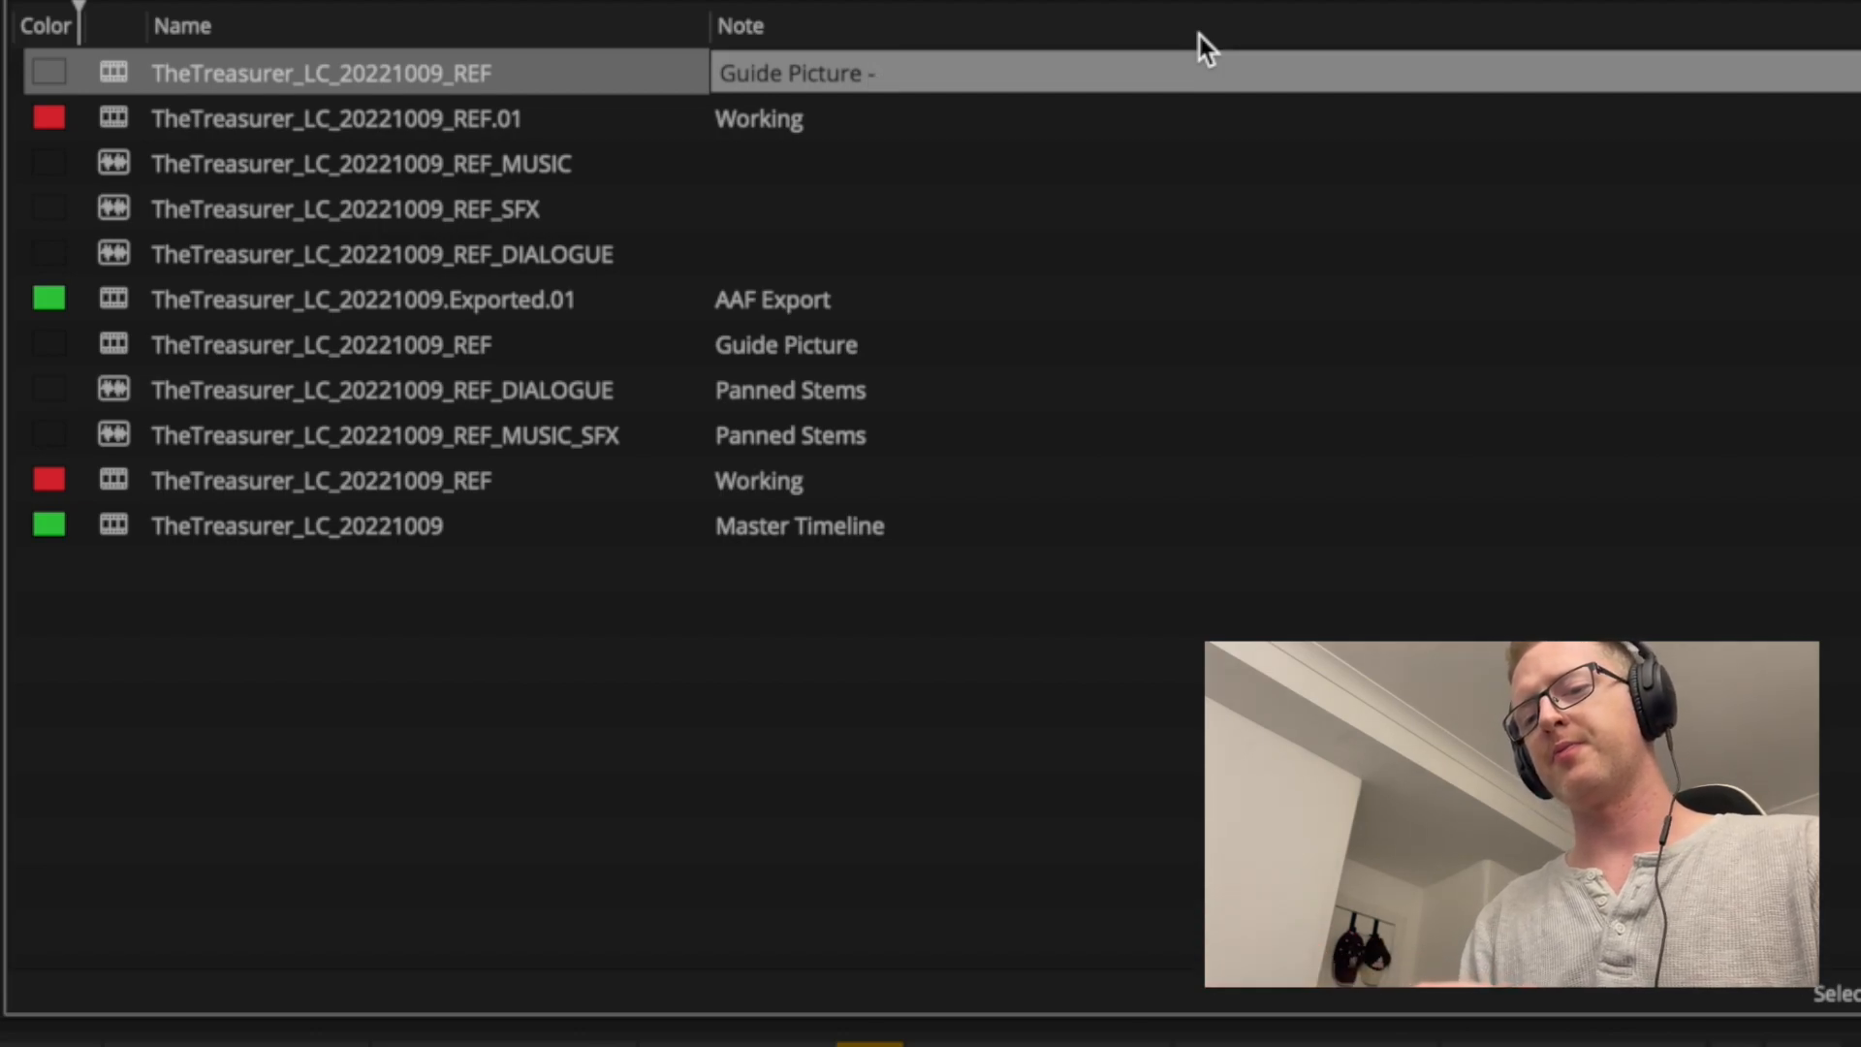
text( Direct out)
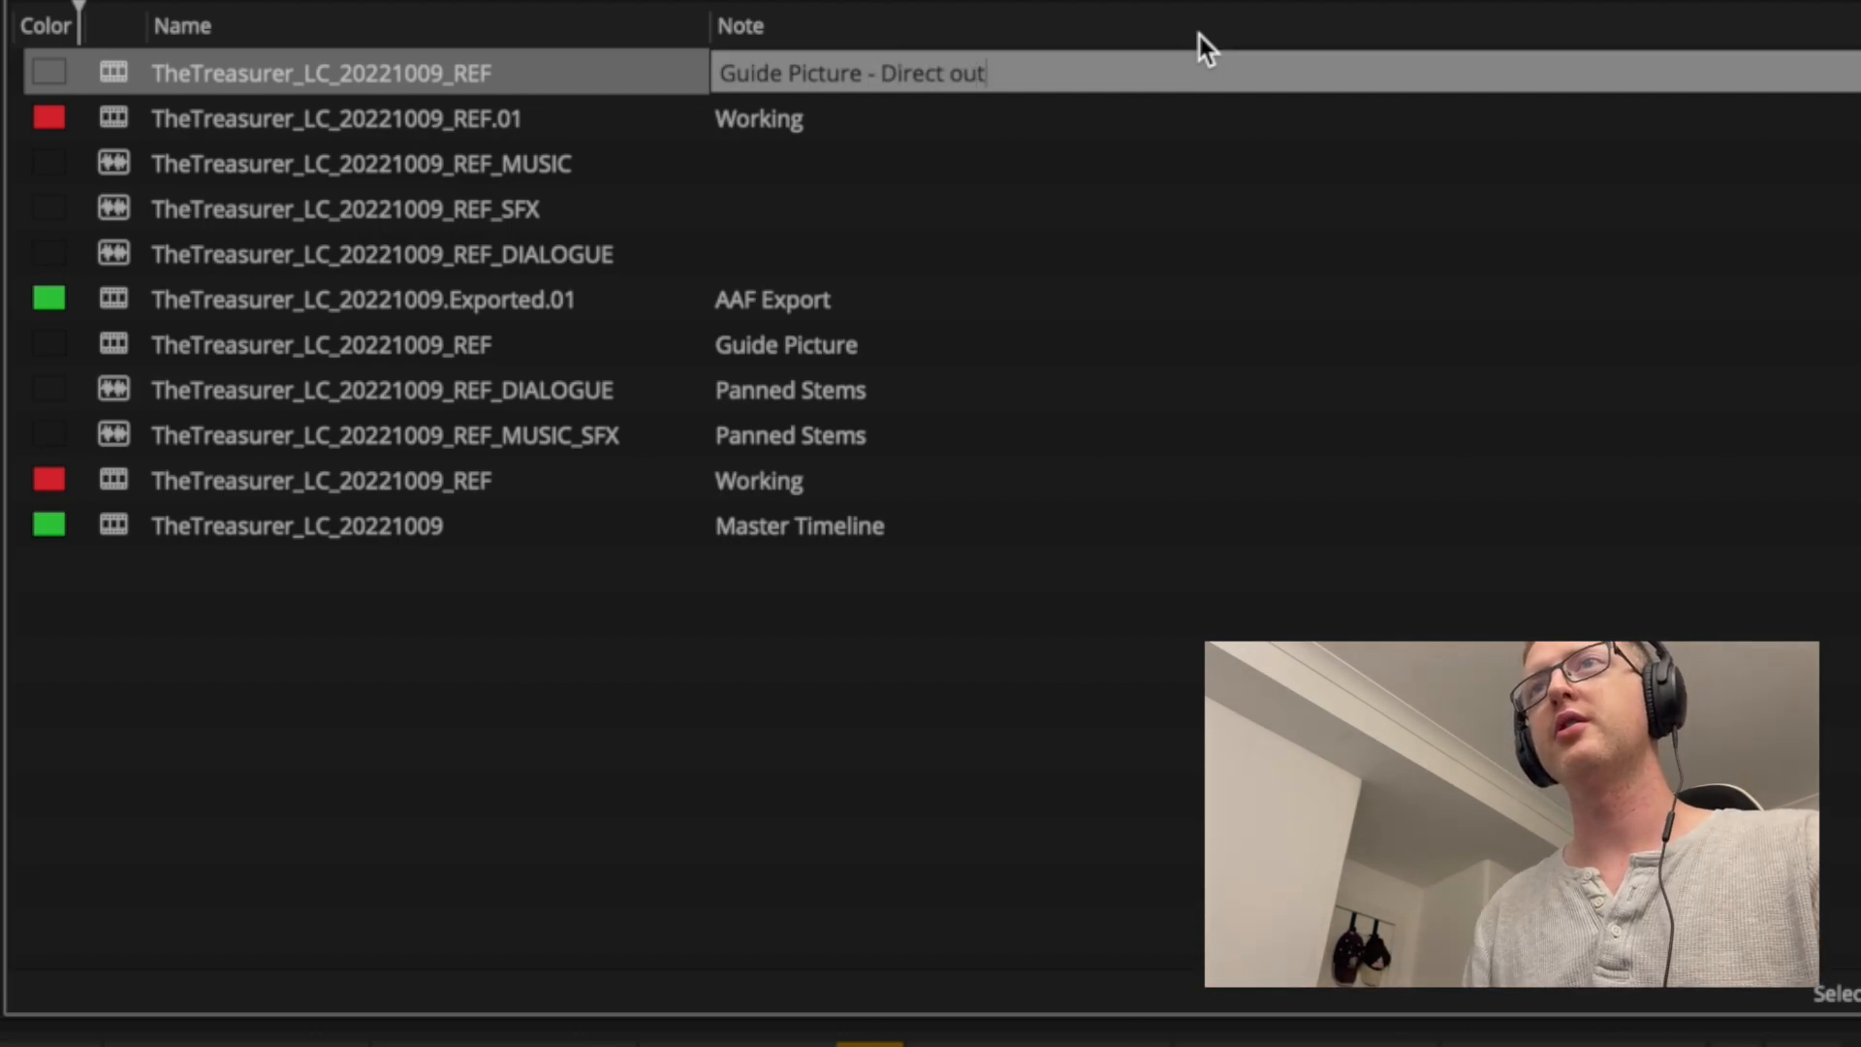
key(Return)
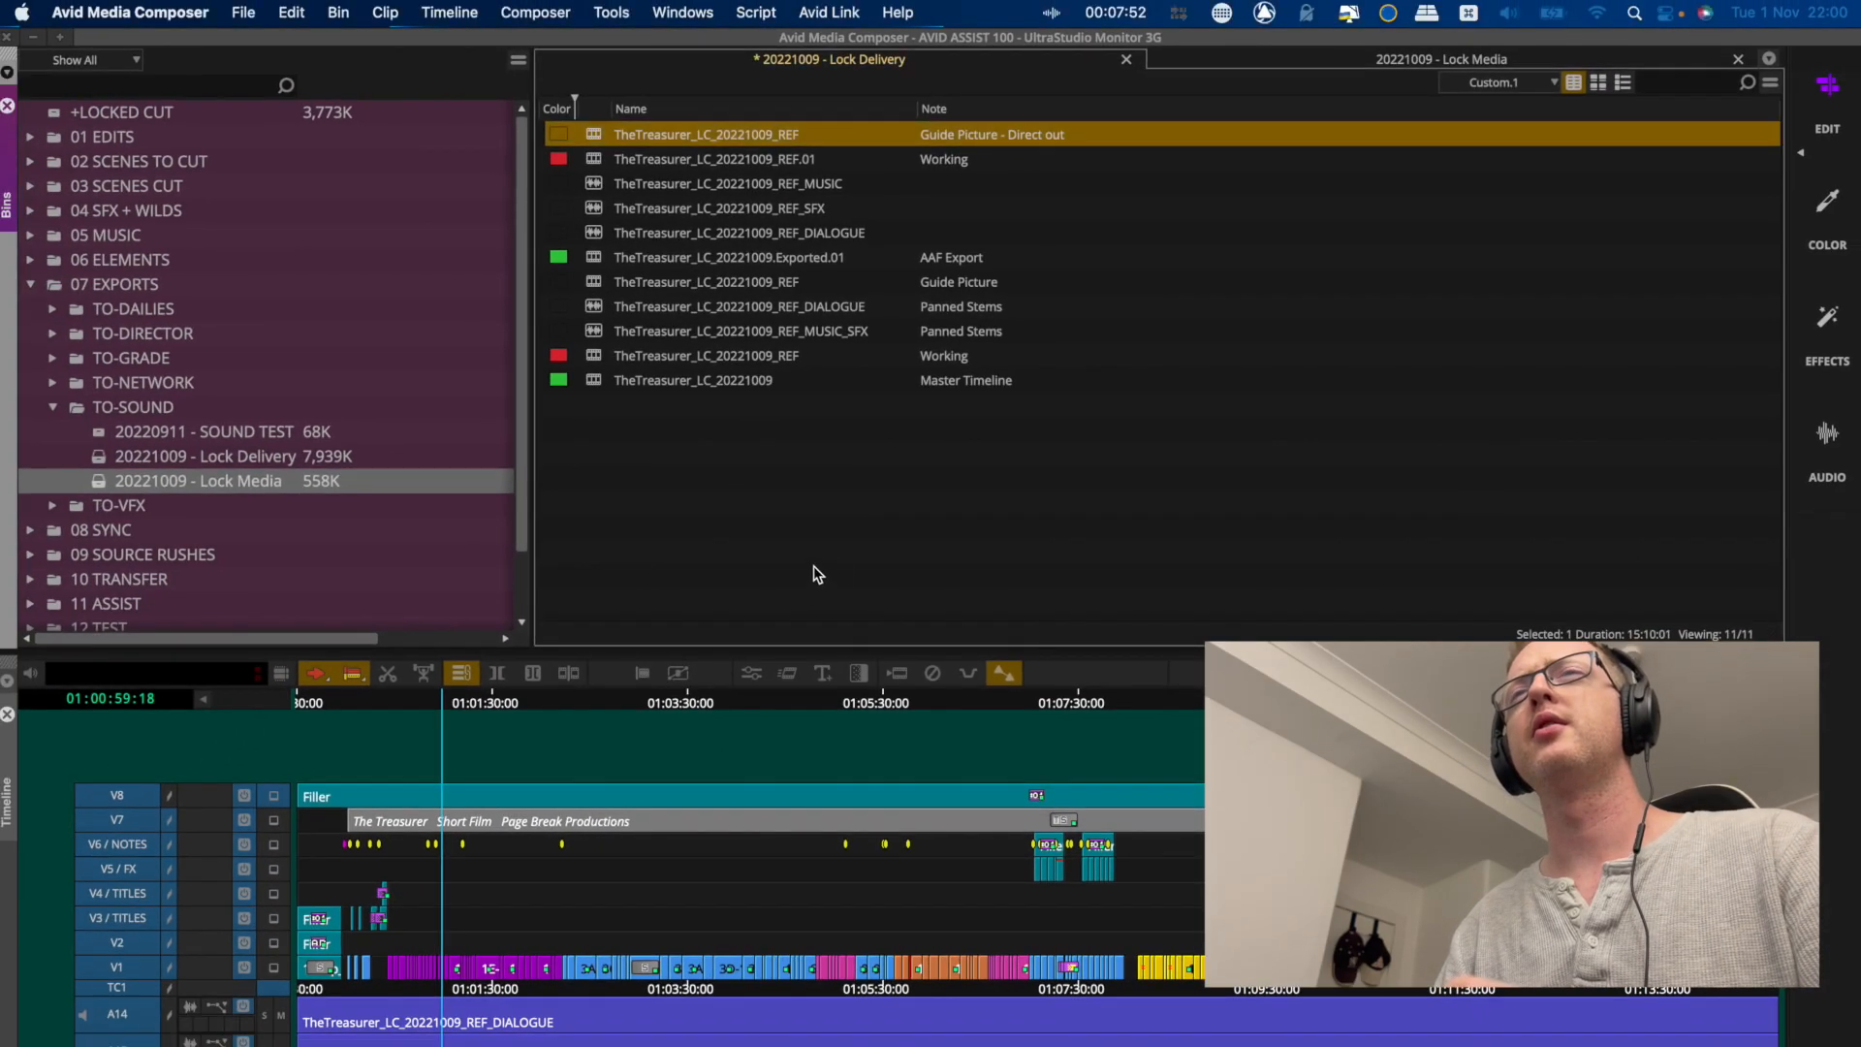
Delete the panned stem audio tracks A14 and A15 from the duplicated guide picture sequence.
click(817, 574)
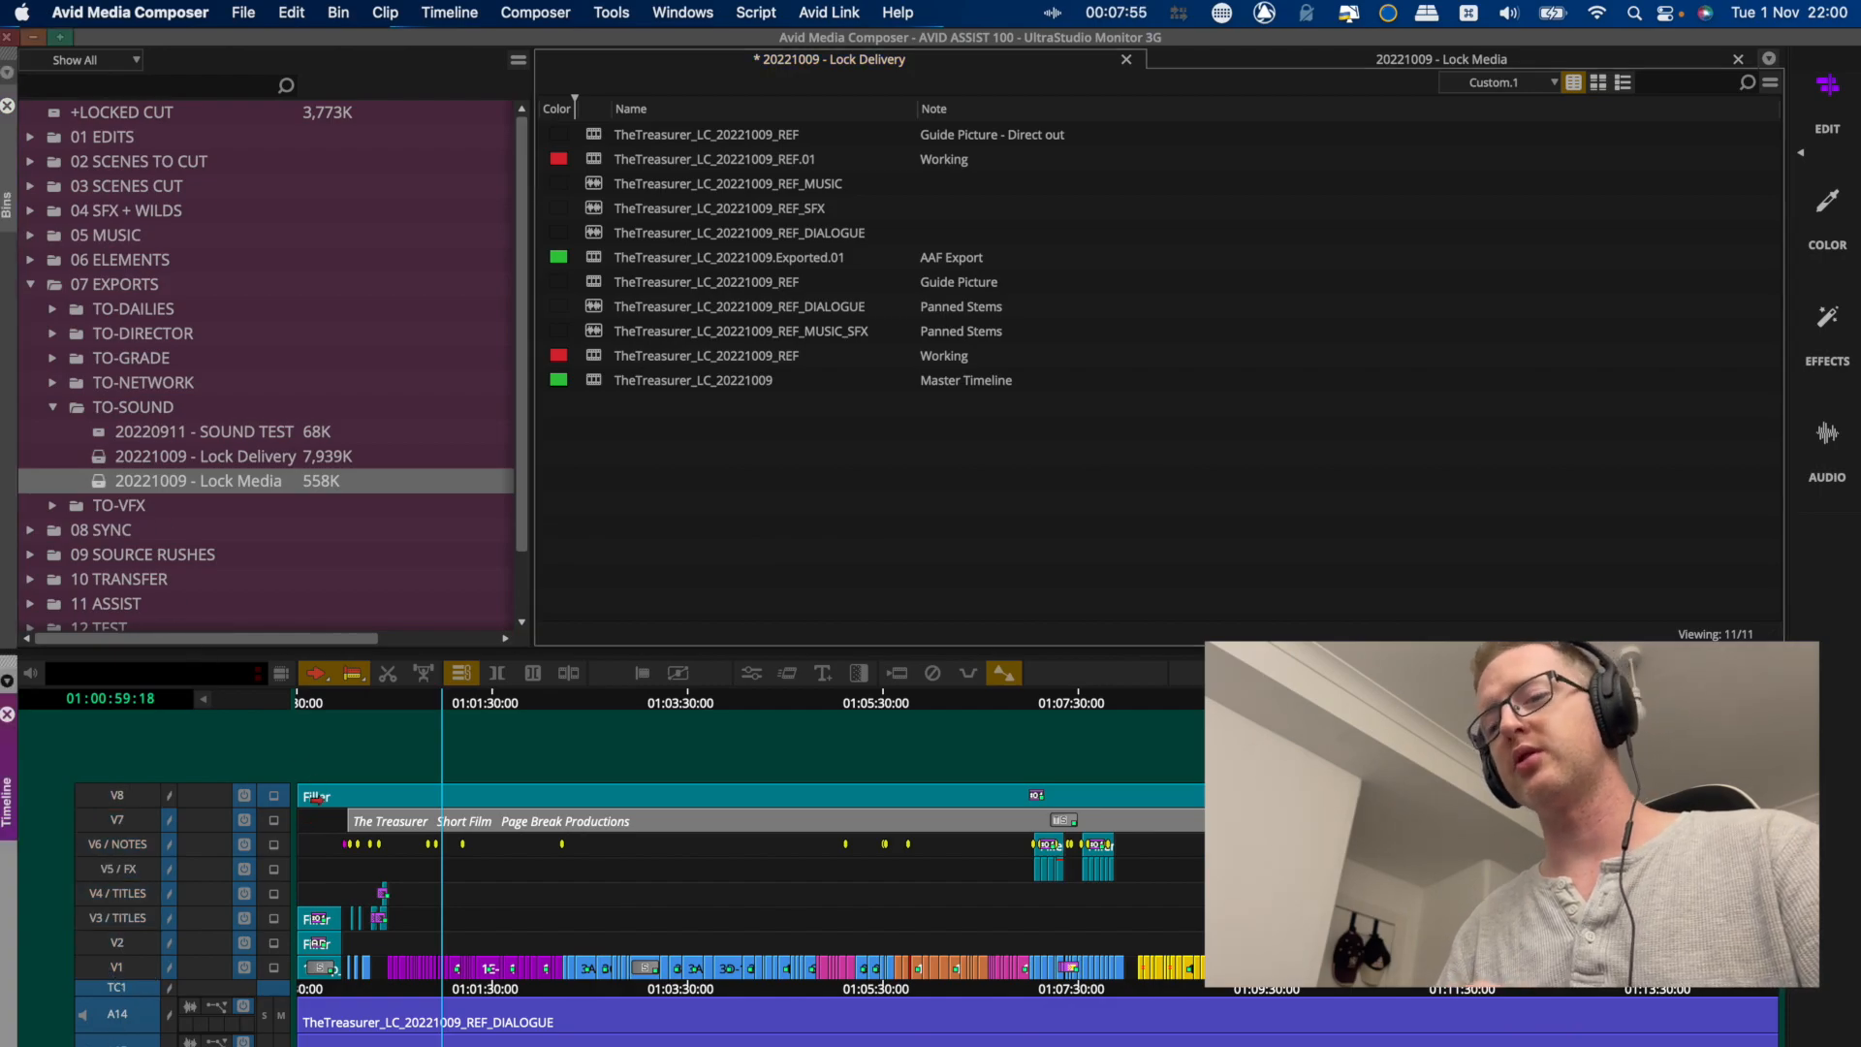
key(Delete)
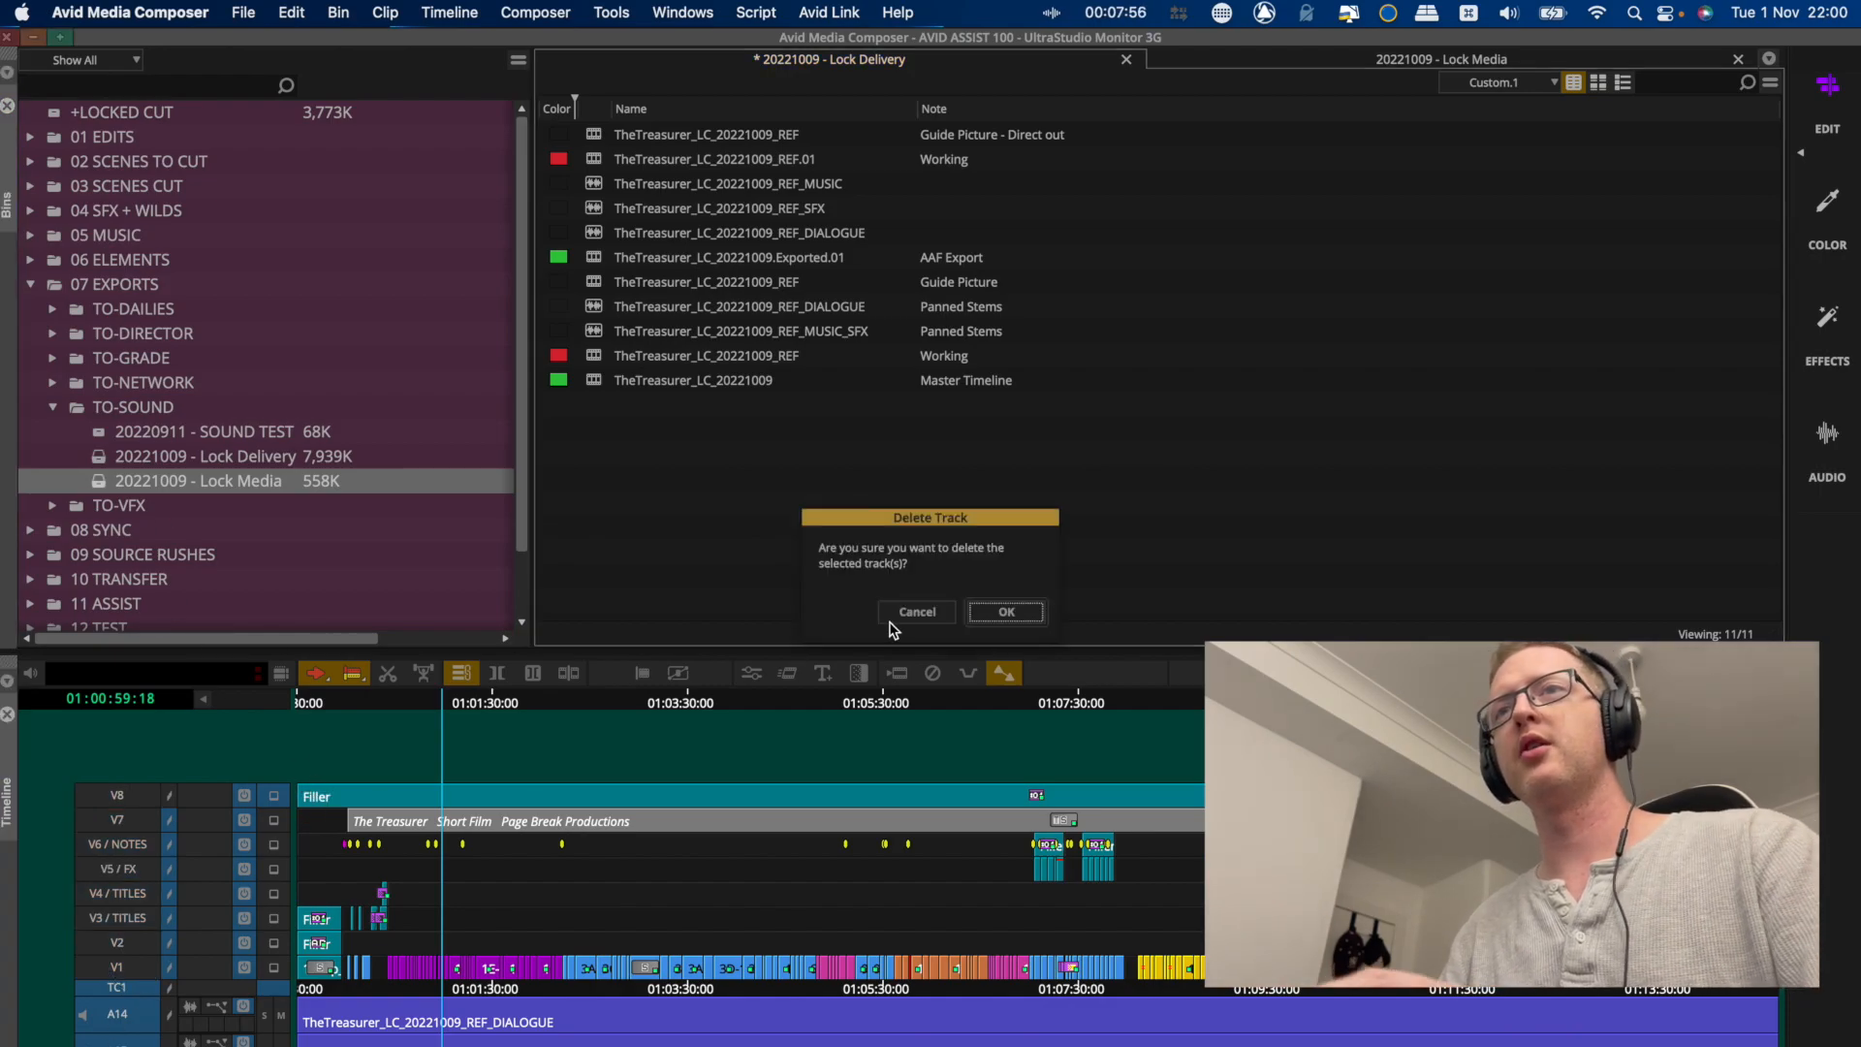
click(1005, 611)
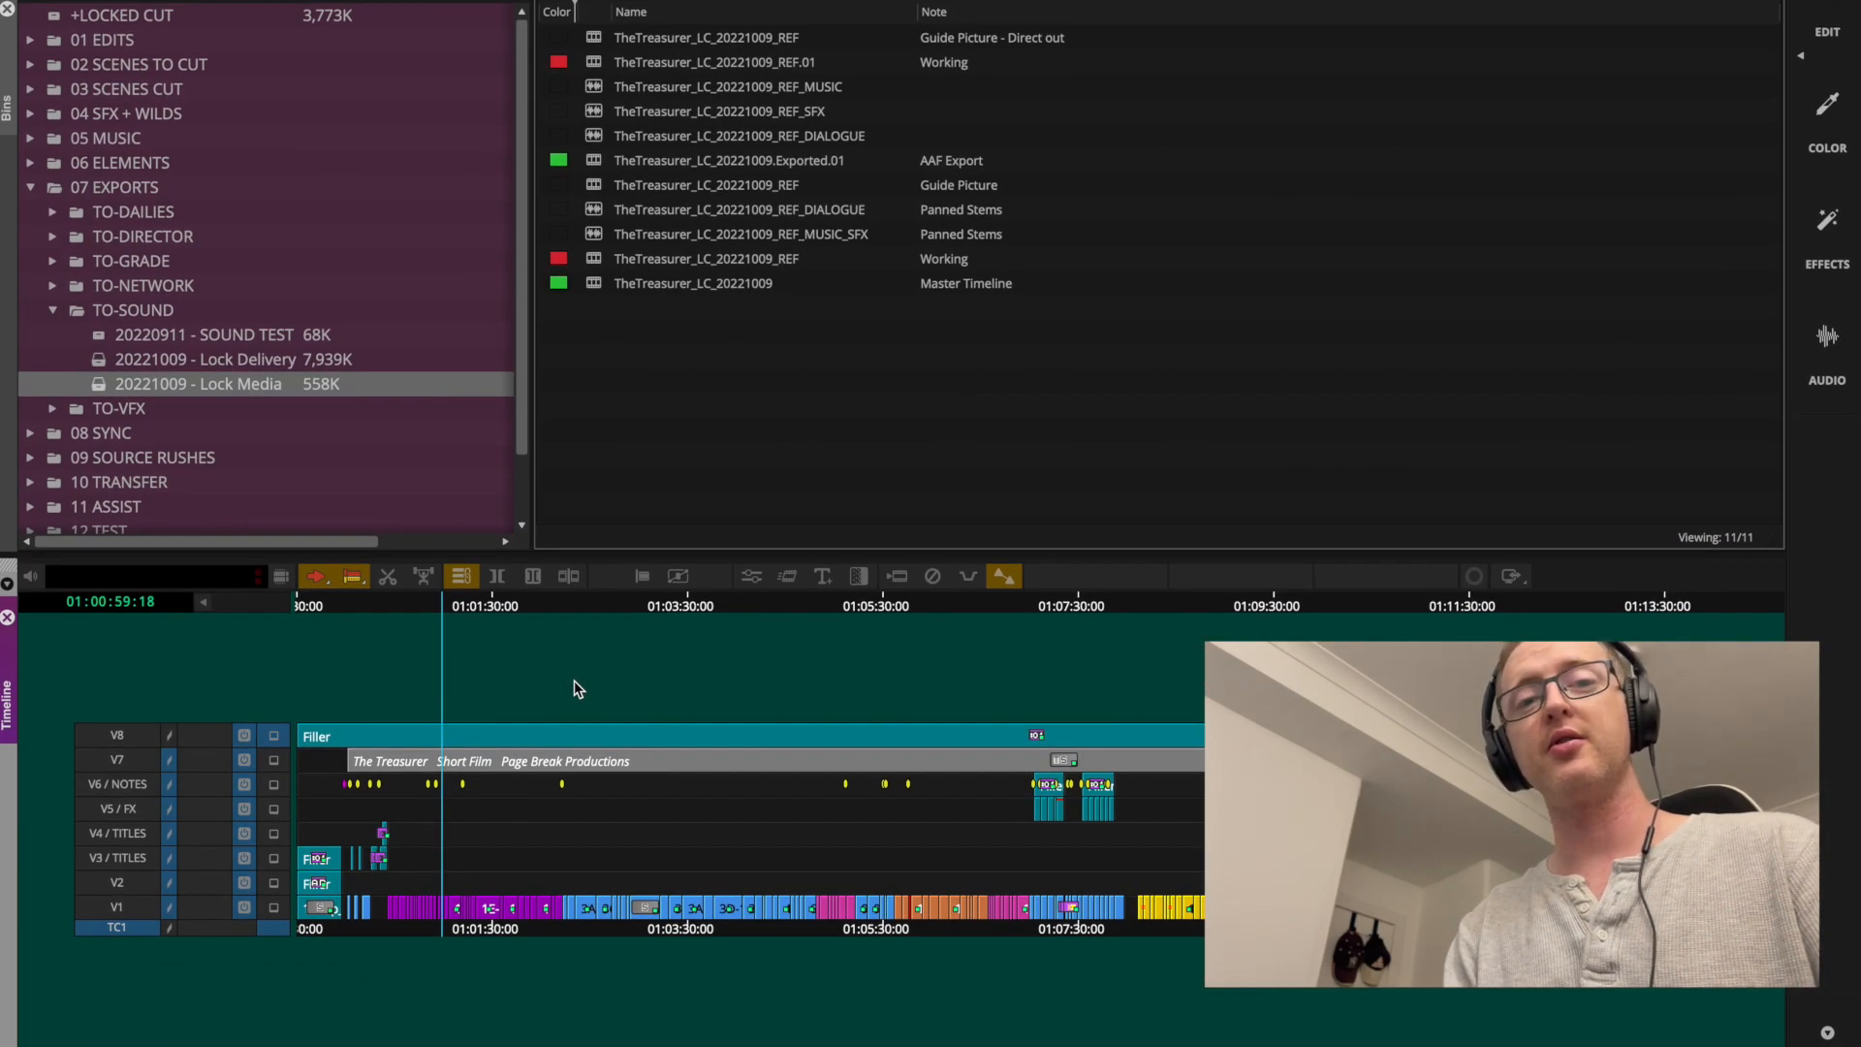
Add a new stereo audio track to the duplicated guide picture sequence.
right_click(573, 681)
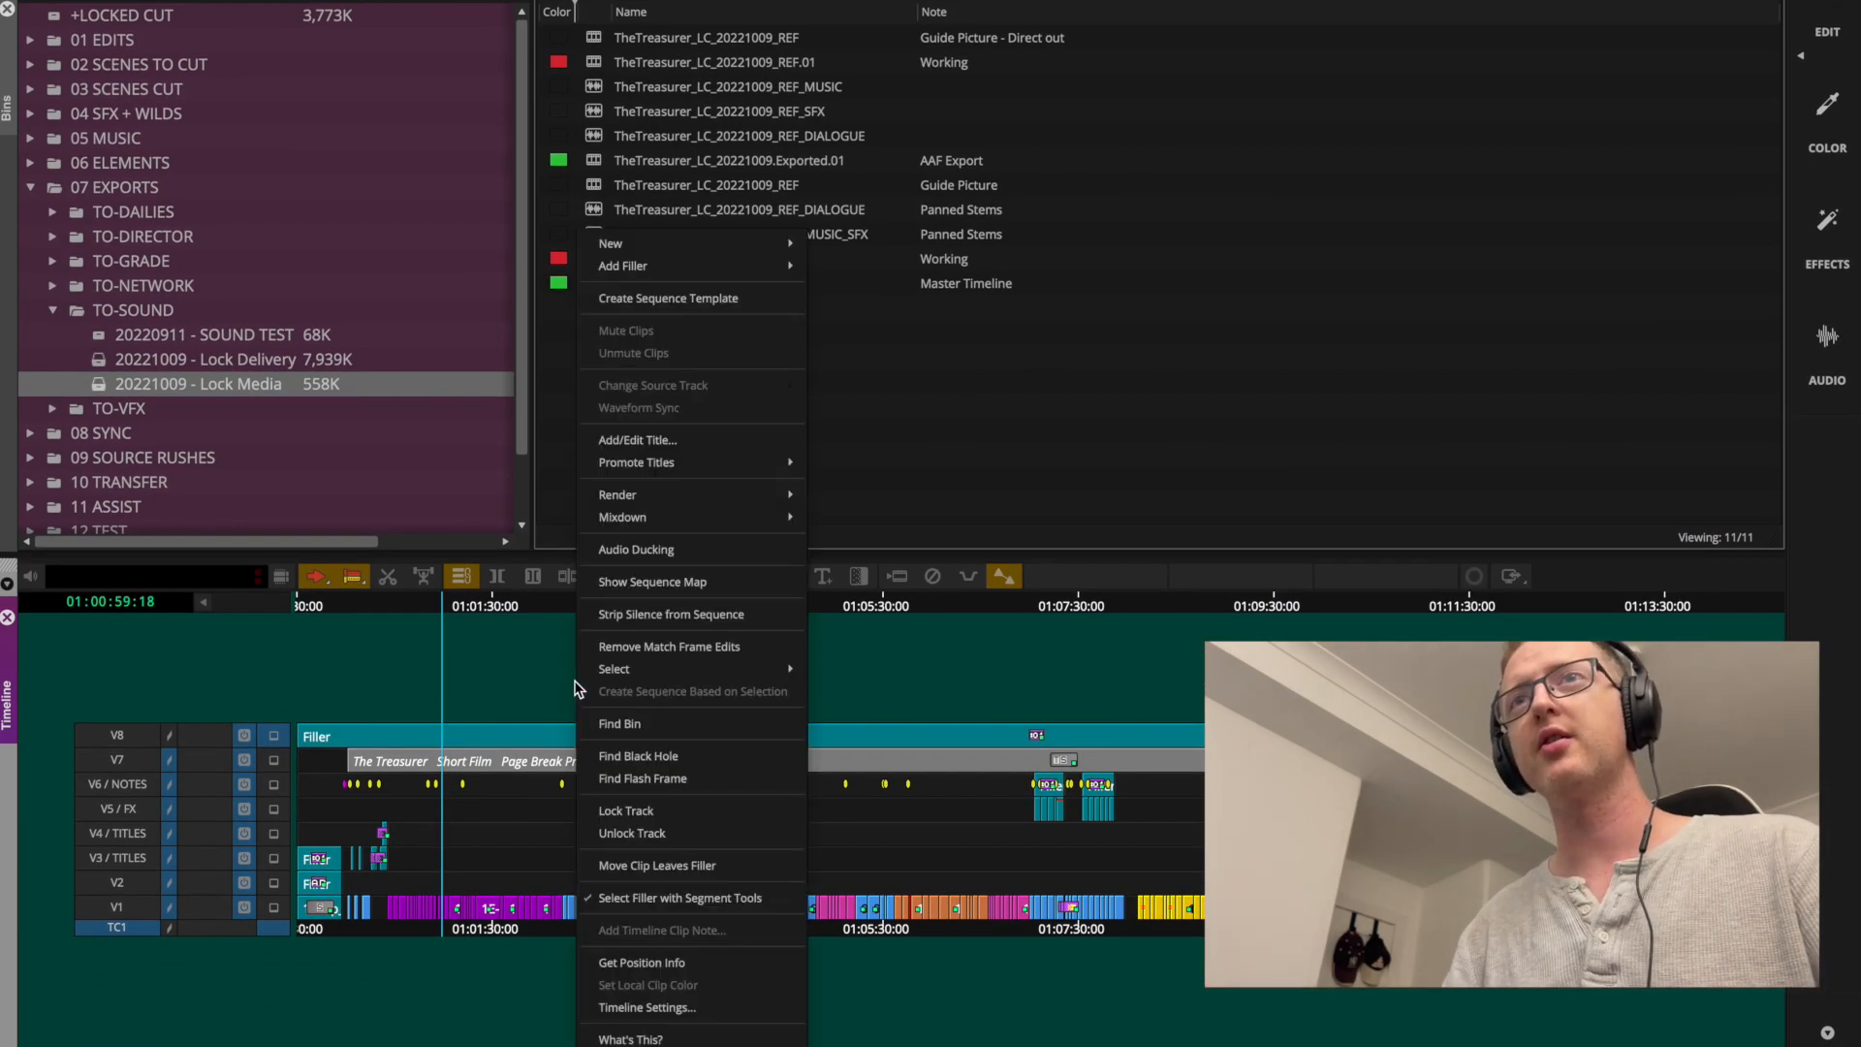
mouse_move(705, 250)
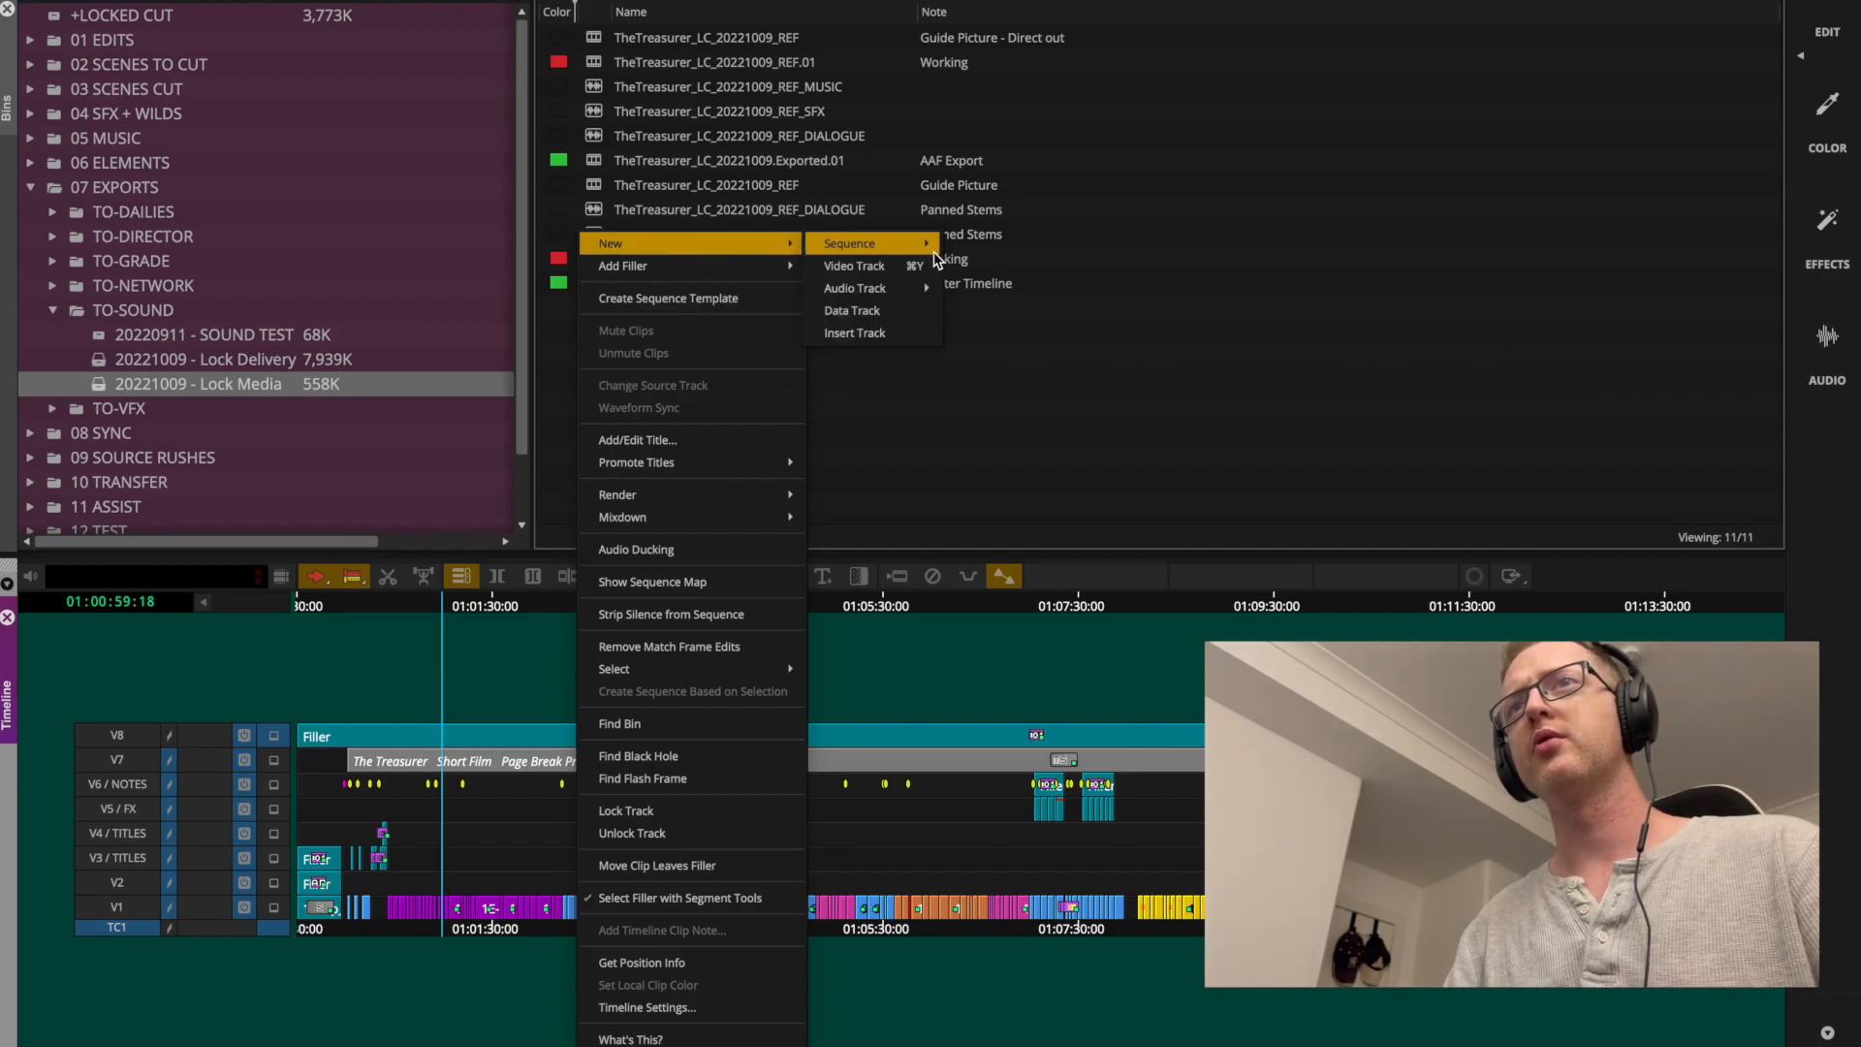
mouse_move(925, 288)
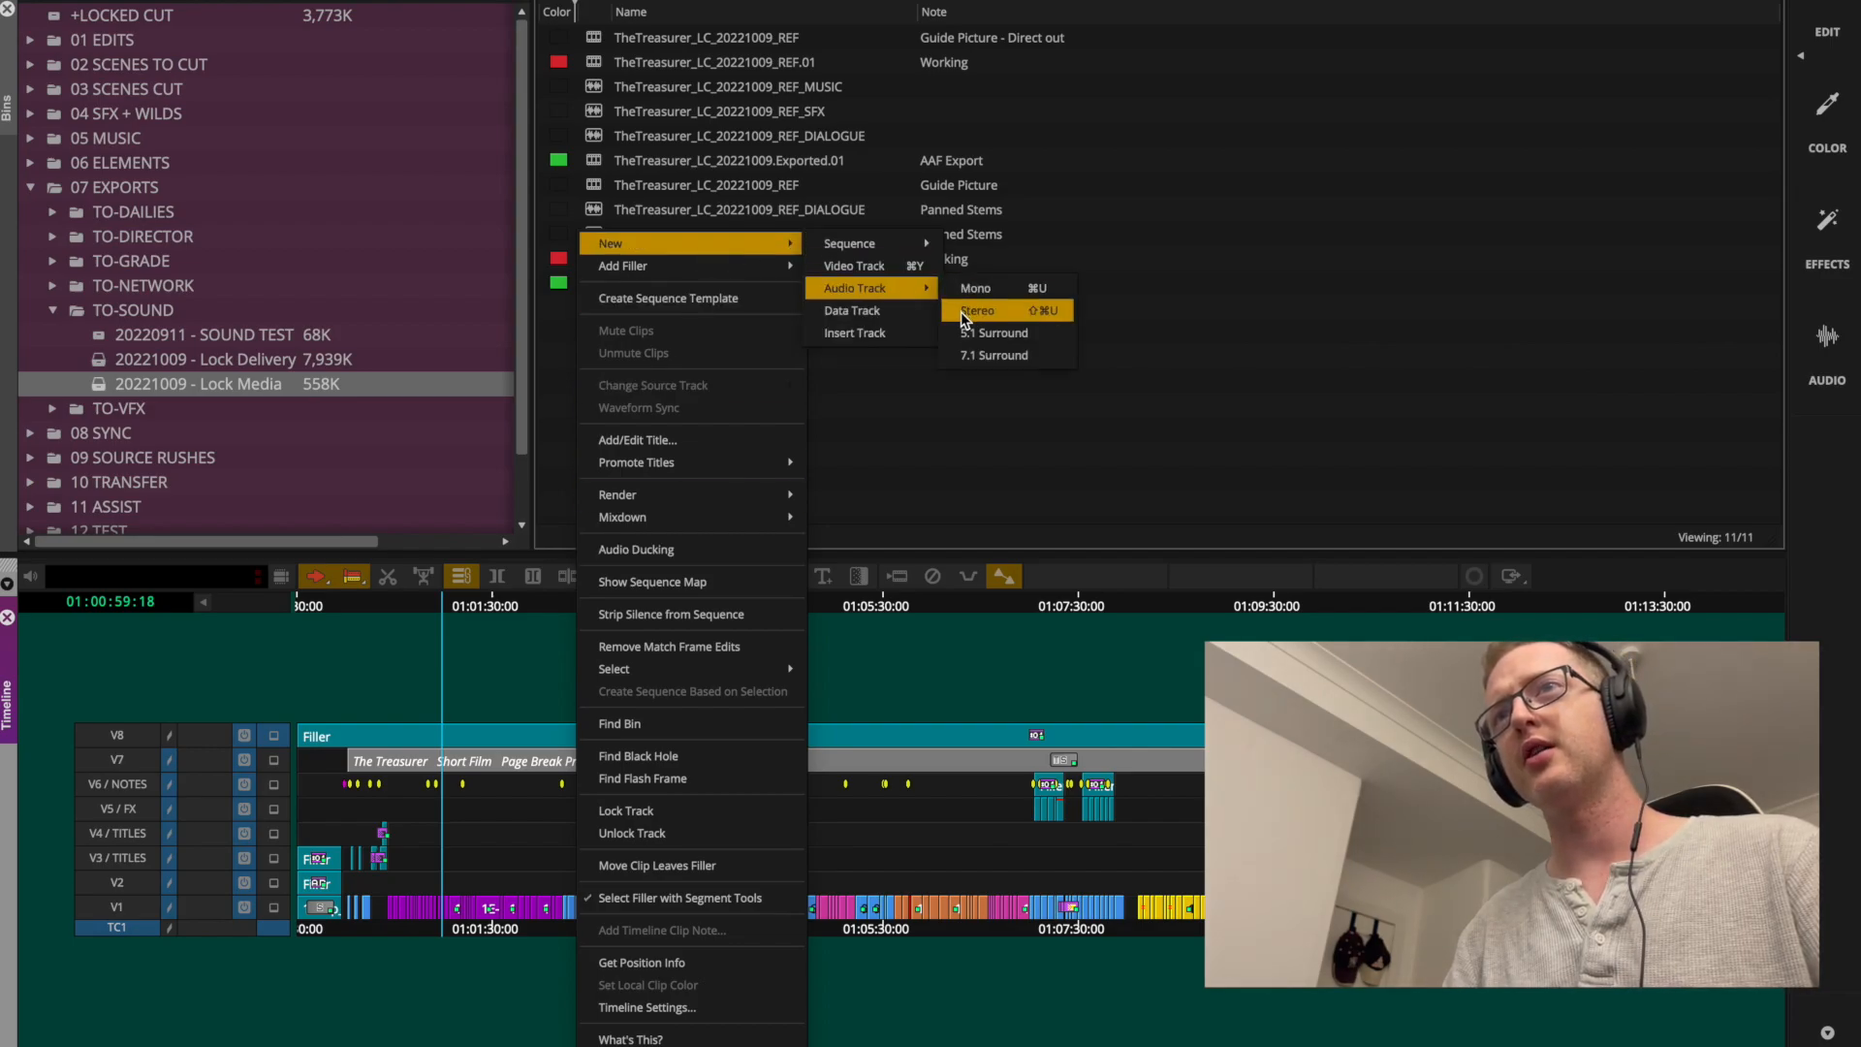
click(964, 312)
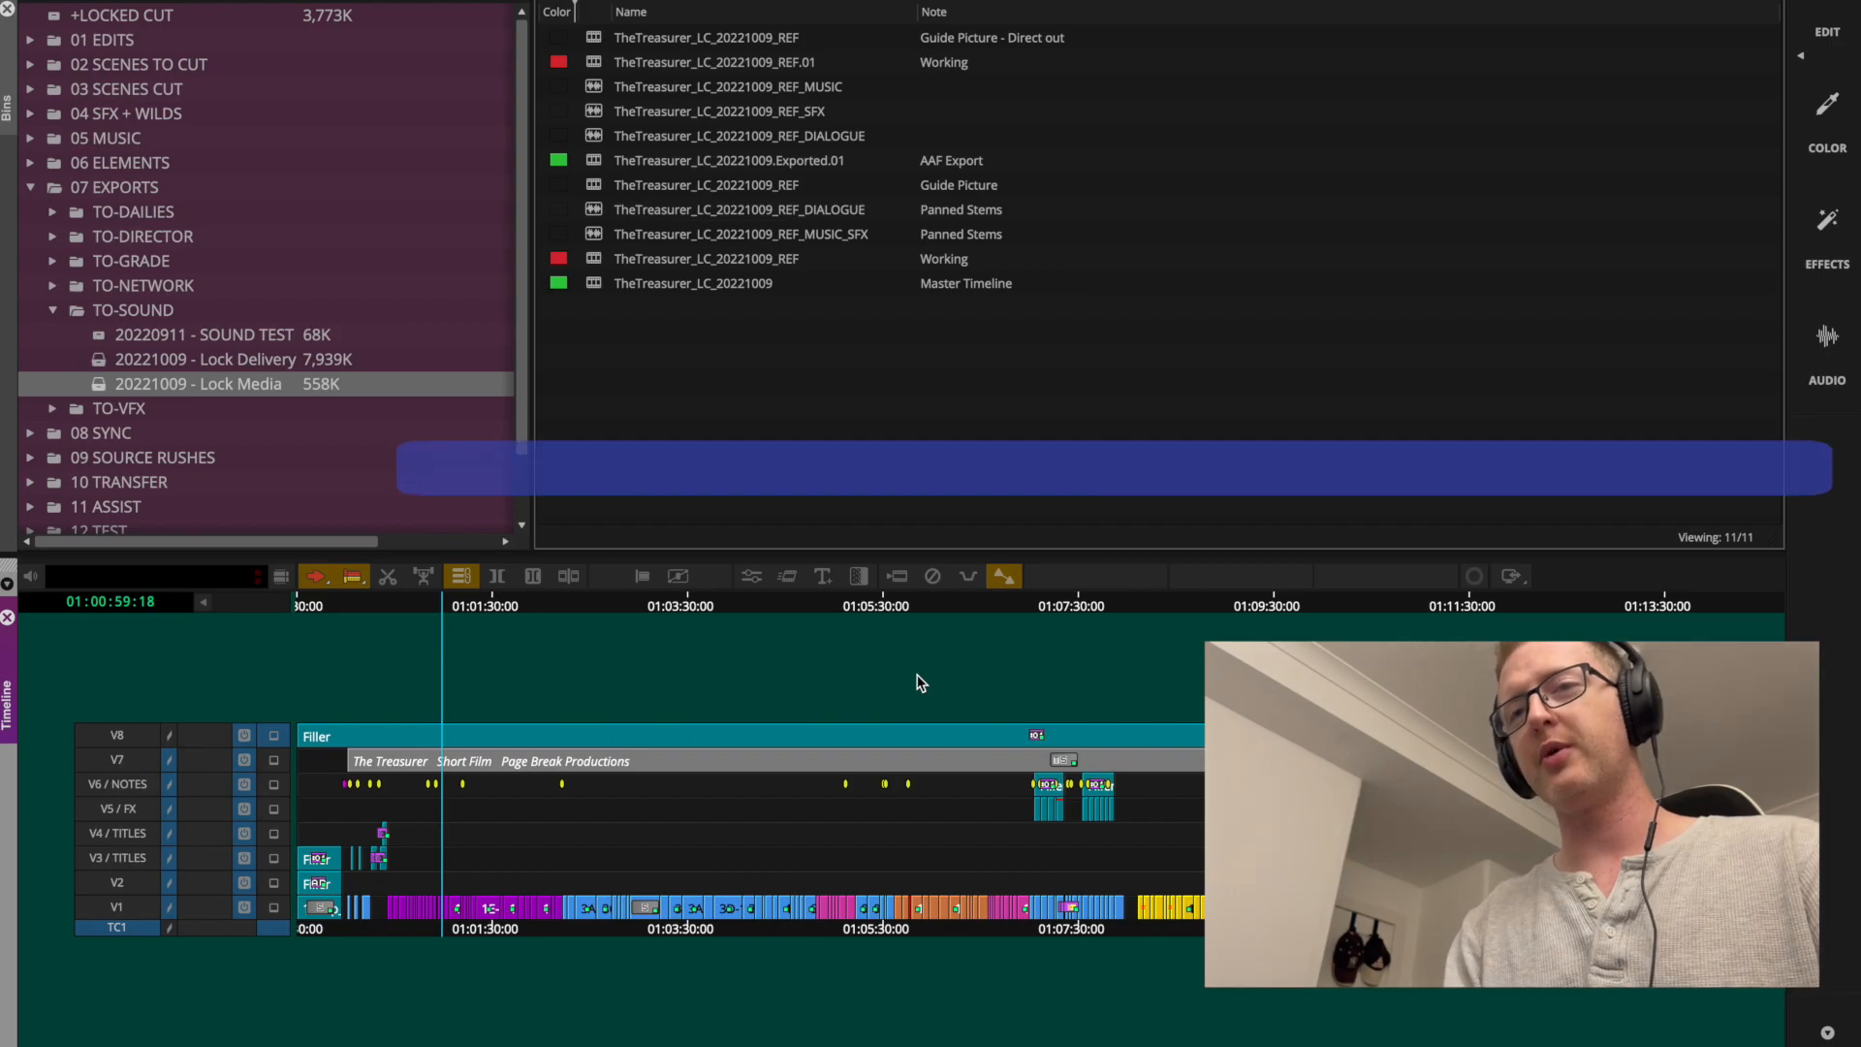
Add stereo audio tracks A1 to A3 to the direct-out sequence and go to its start.
key(shift+ctrl+u)
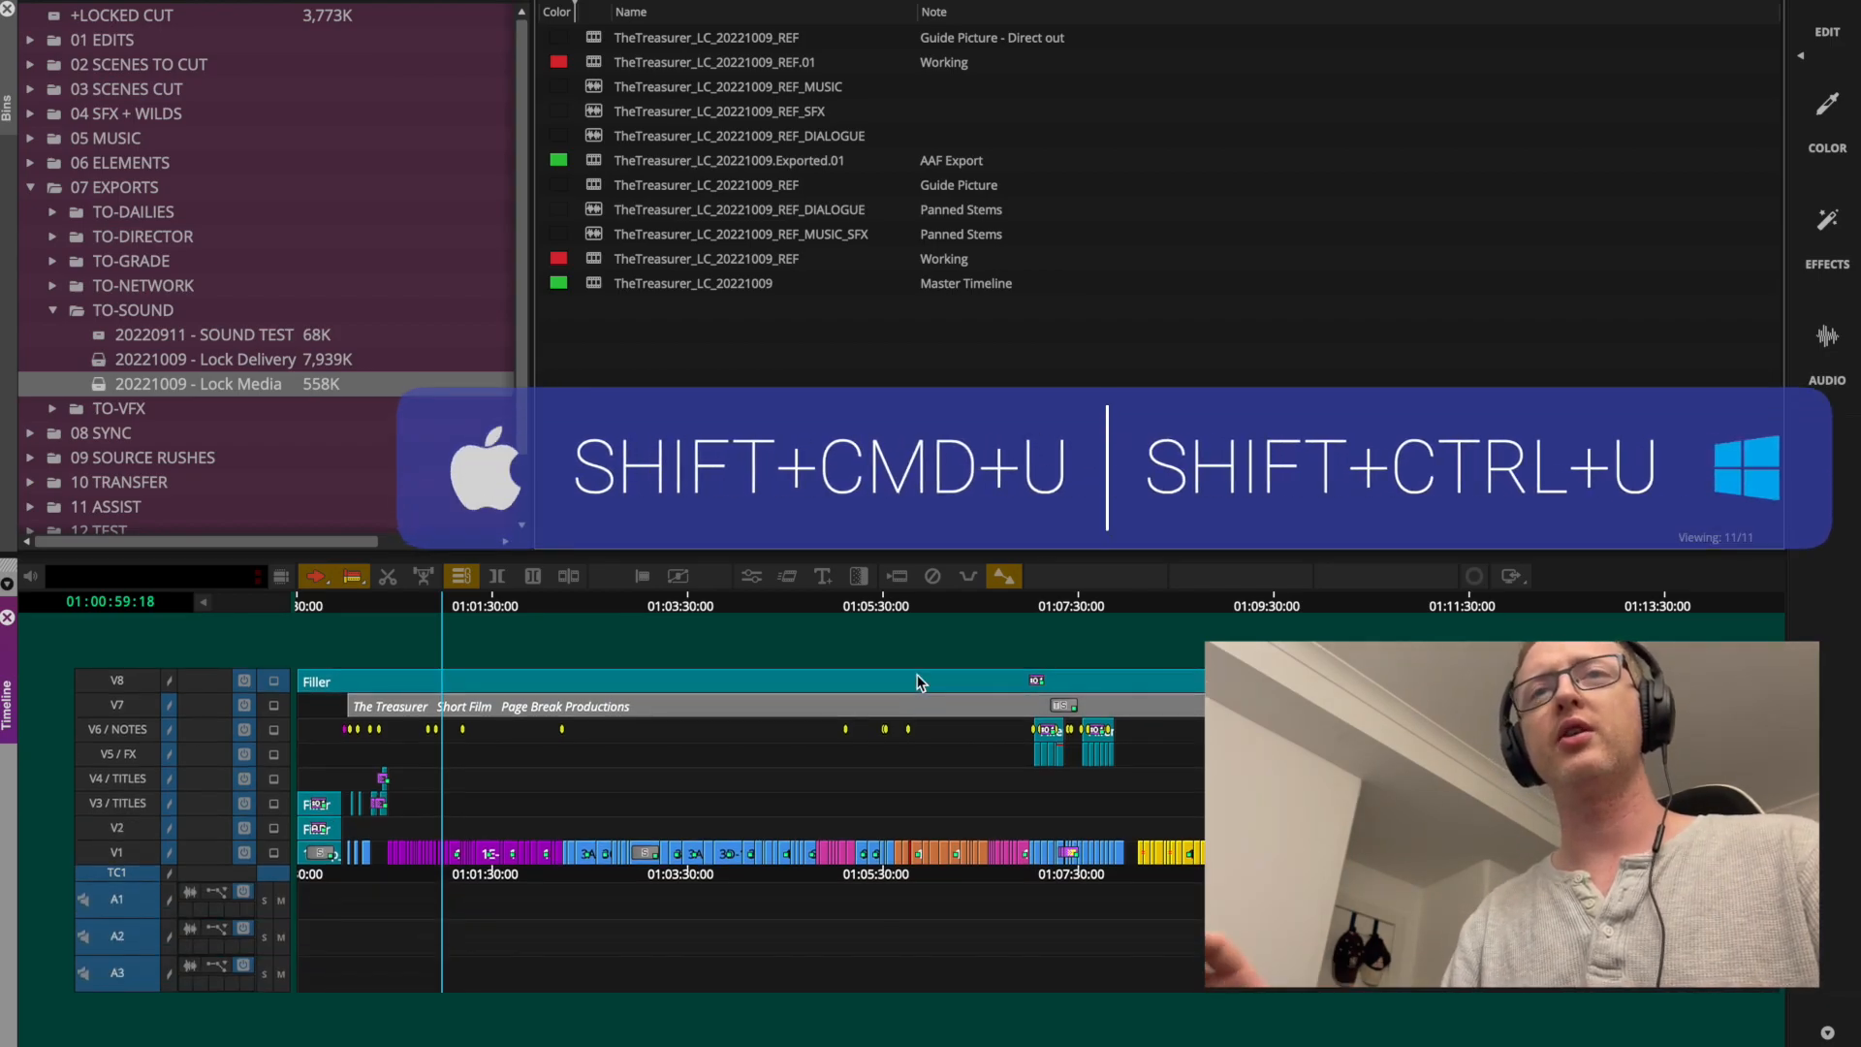
drag(370, 603, 284, 734)
click(693, 304)
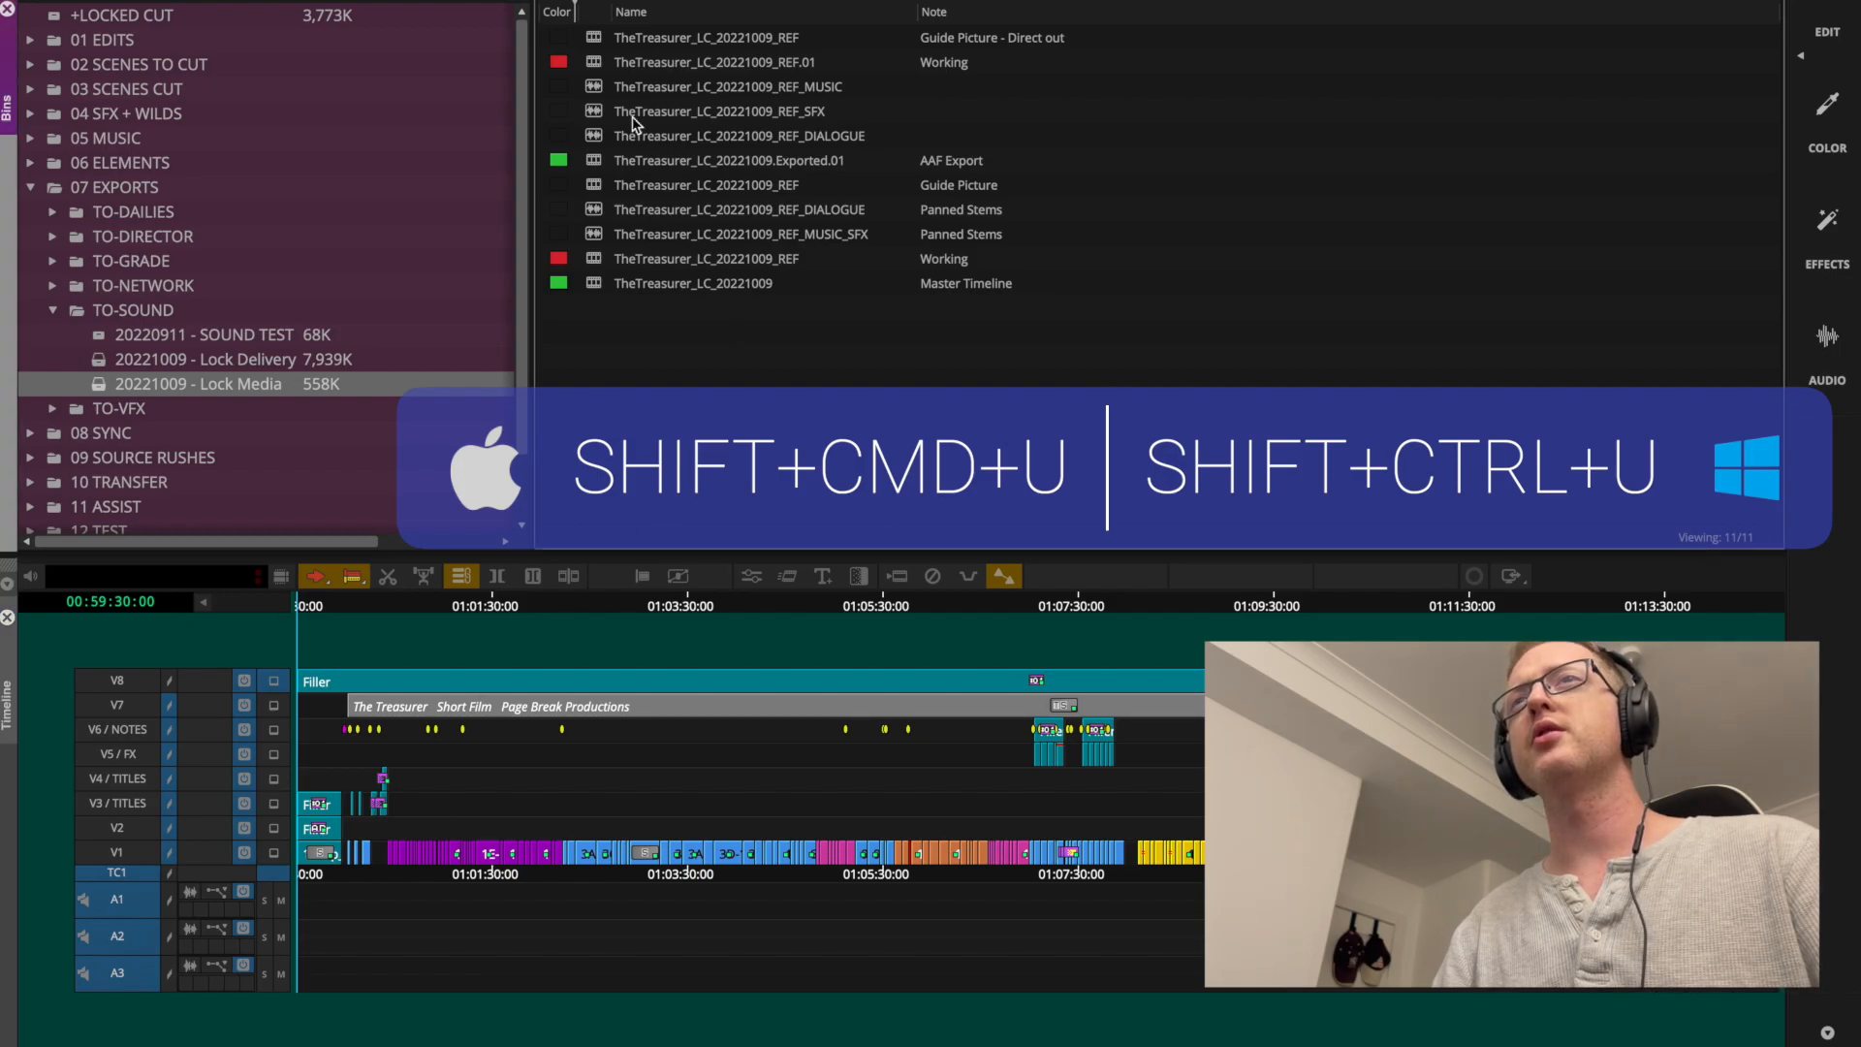
Overwrite the REF_DIALOGUE mixdown onto A1, REF_SFX onto A2 and REF_MUSIC onto A3 from the start of the direct-out sequence, with all tracks selected.
click(598, 141)
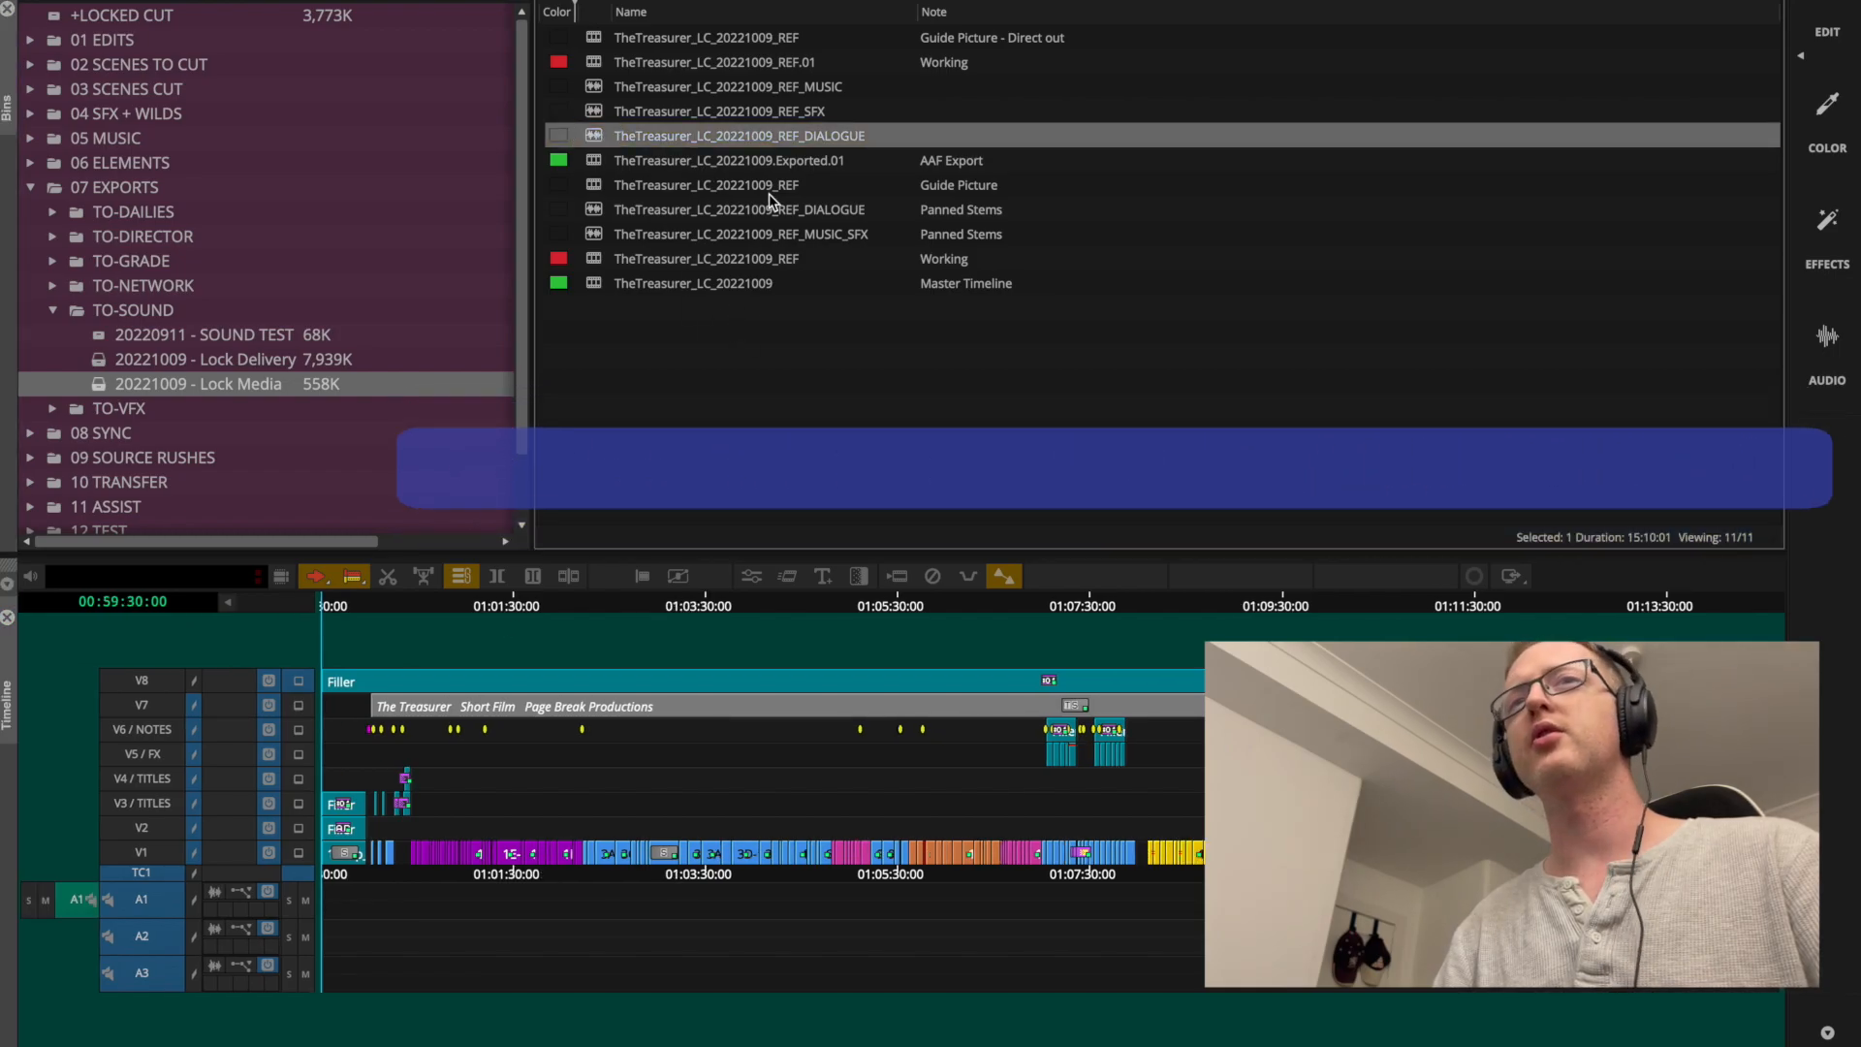
key(b)
click(595, 115)
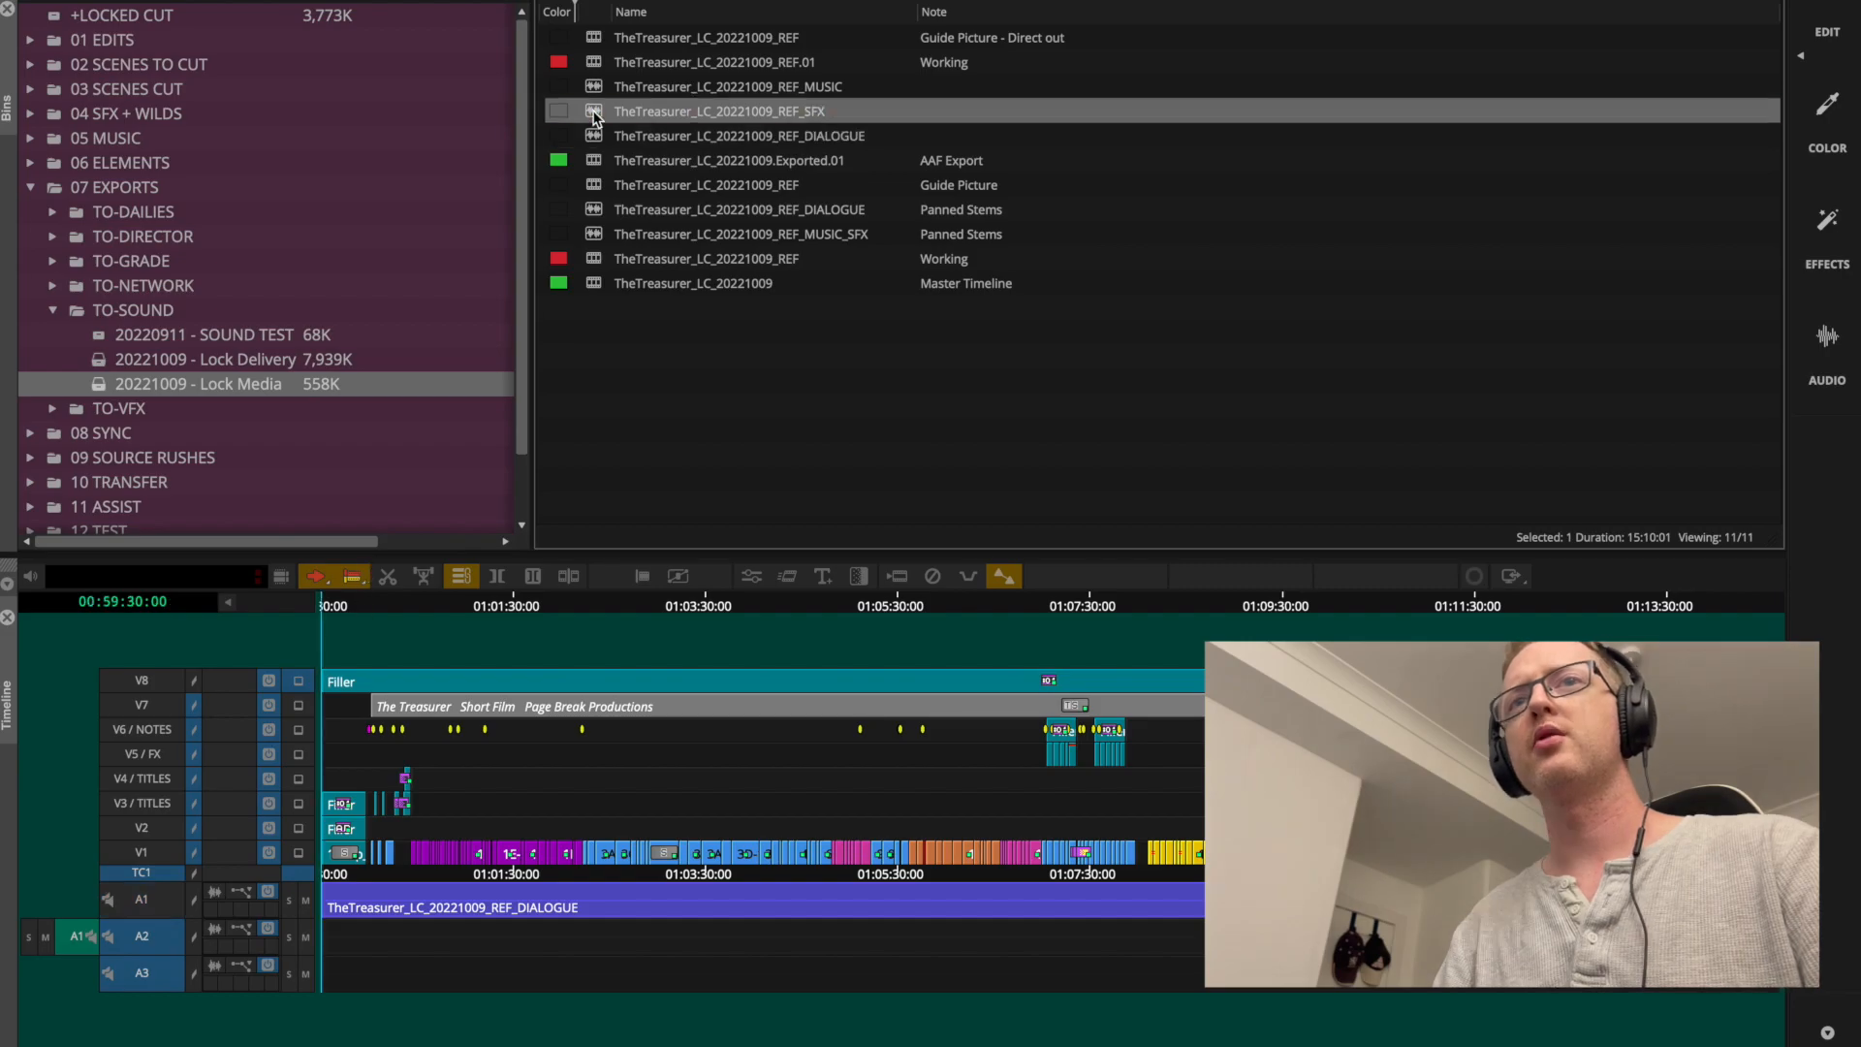
key(b)
click(618, 94)
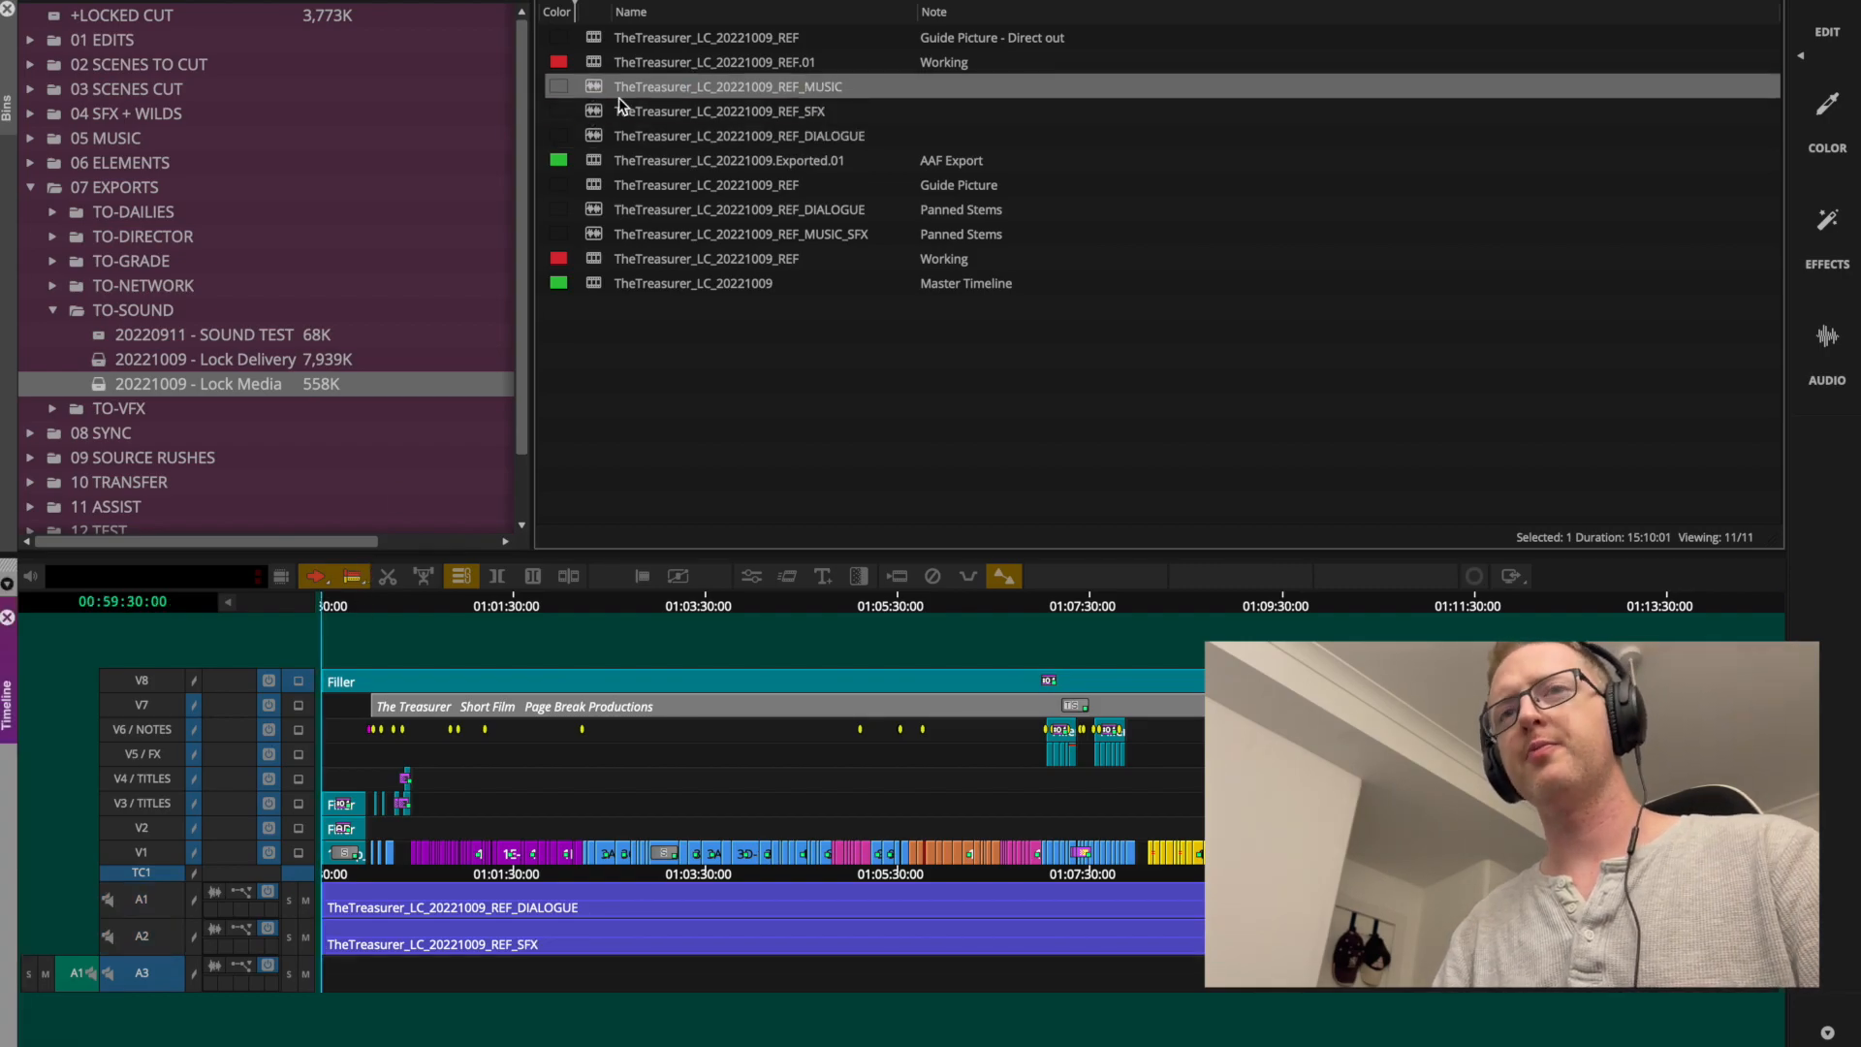
key(b)
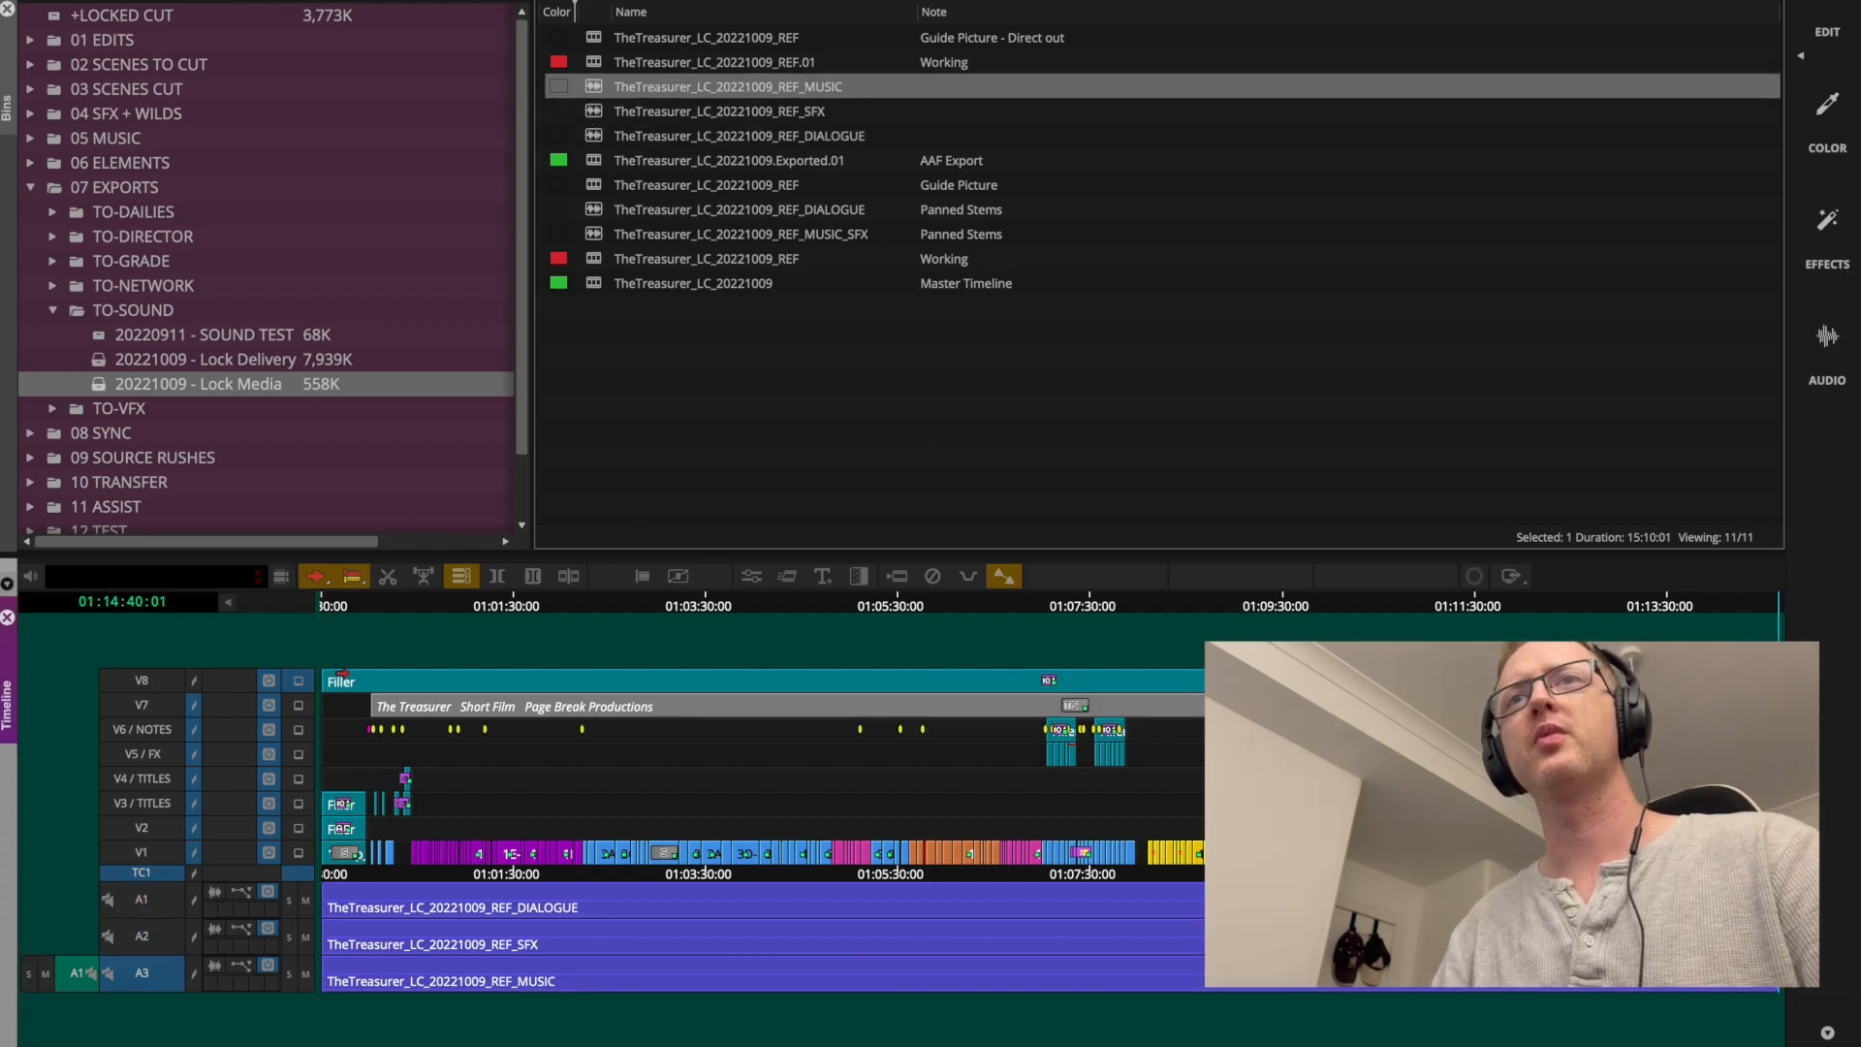
key(Home)
key(ctrl+a)
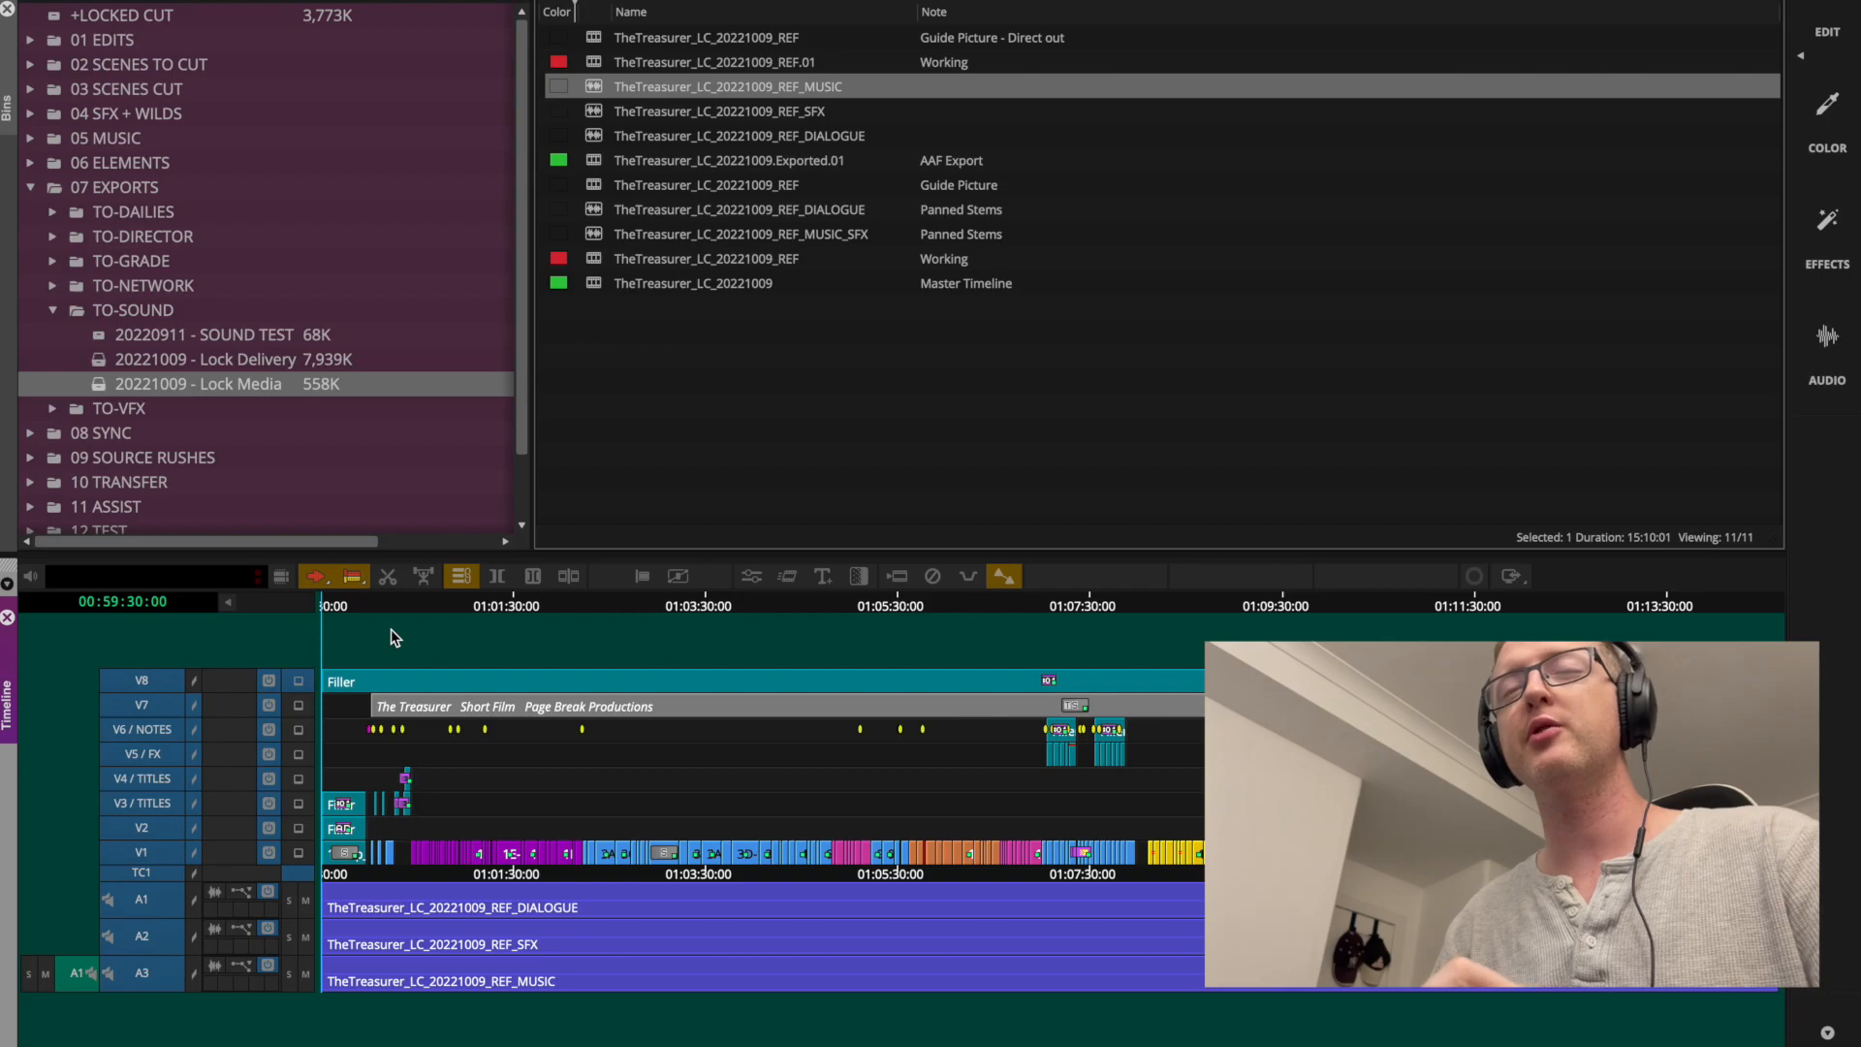
Start exporting the sequence with the DNx For Sound setting and set its audio mix to Direct Out.
key(super+e)
click(1075, 684)
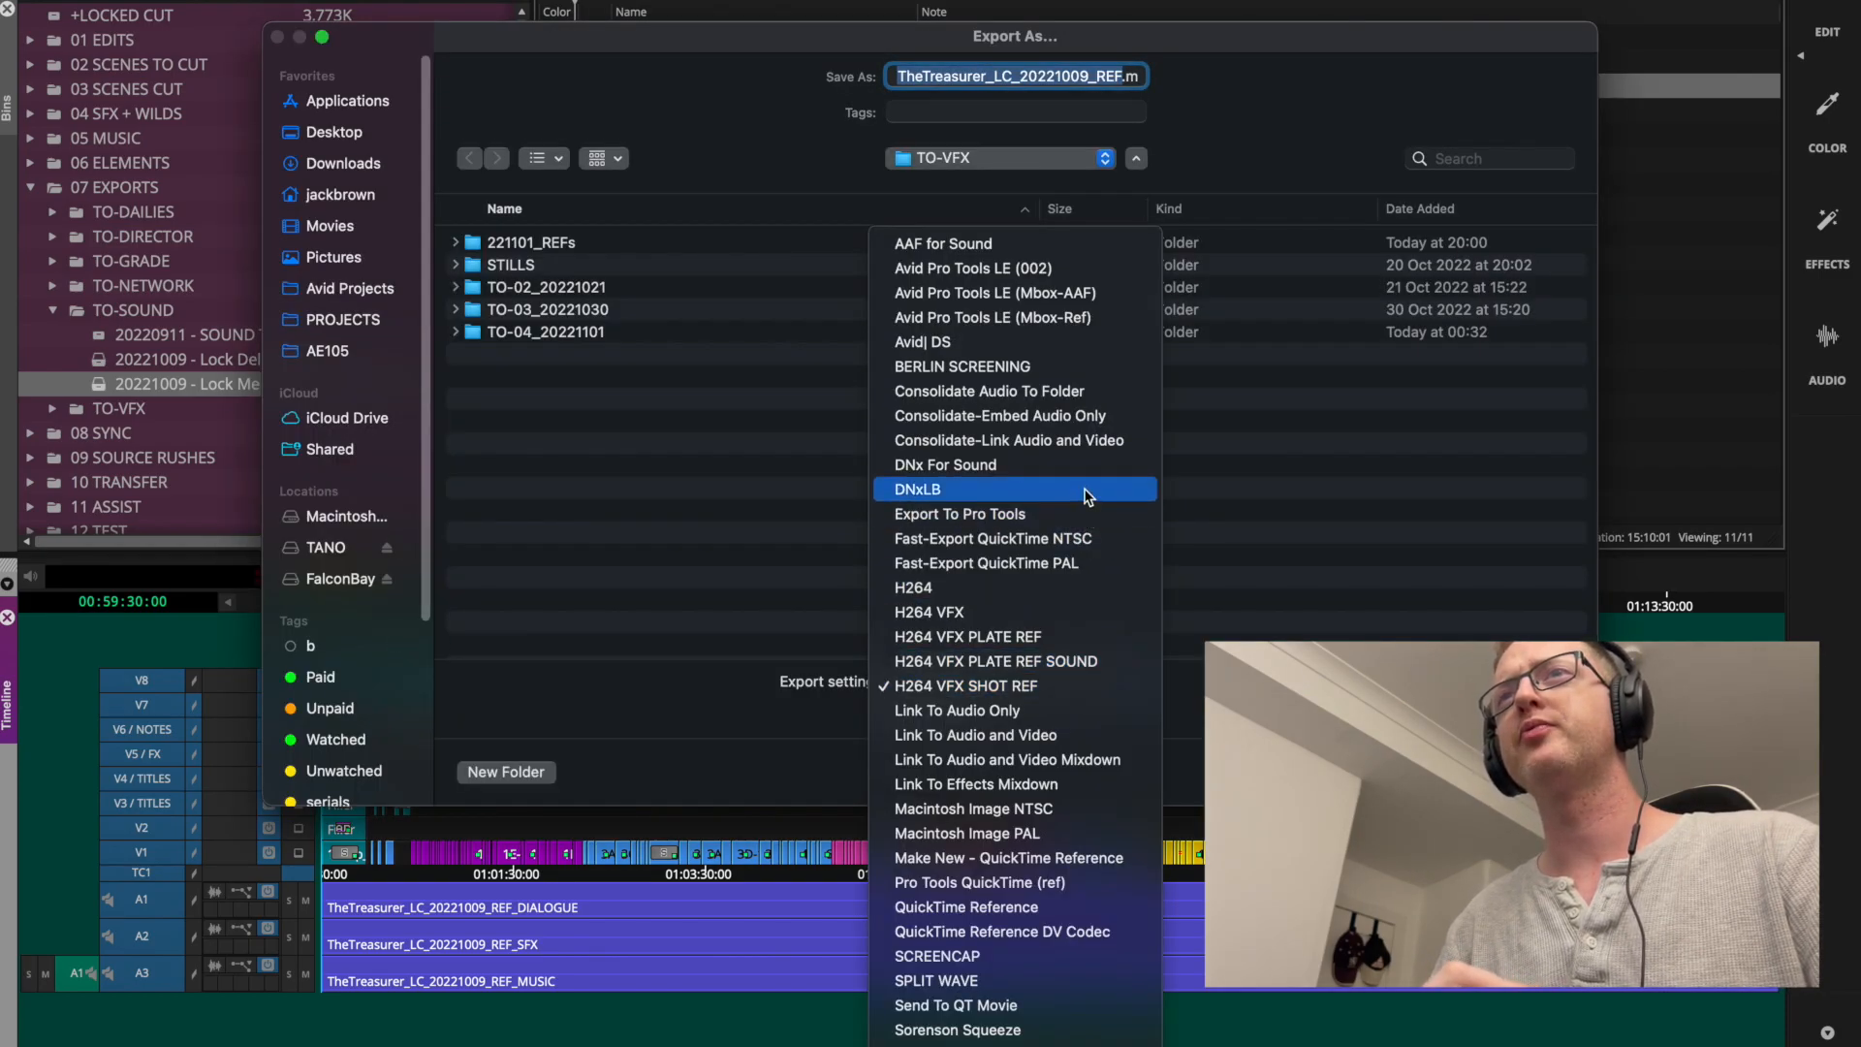
click(967, 473)
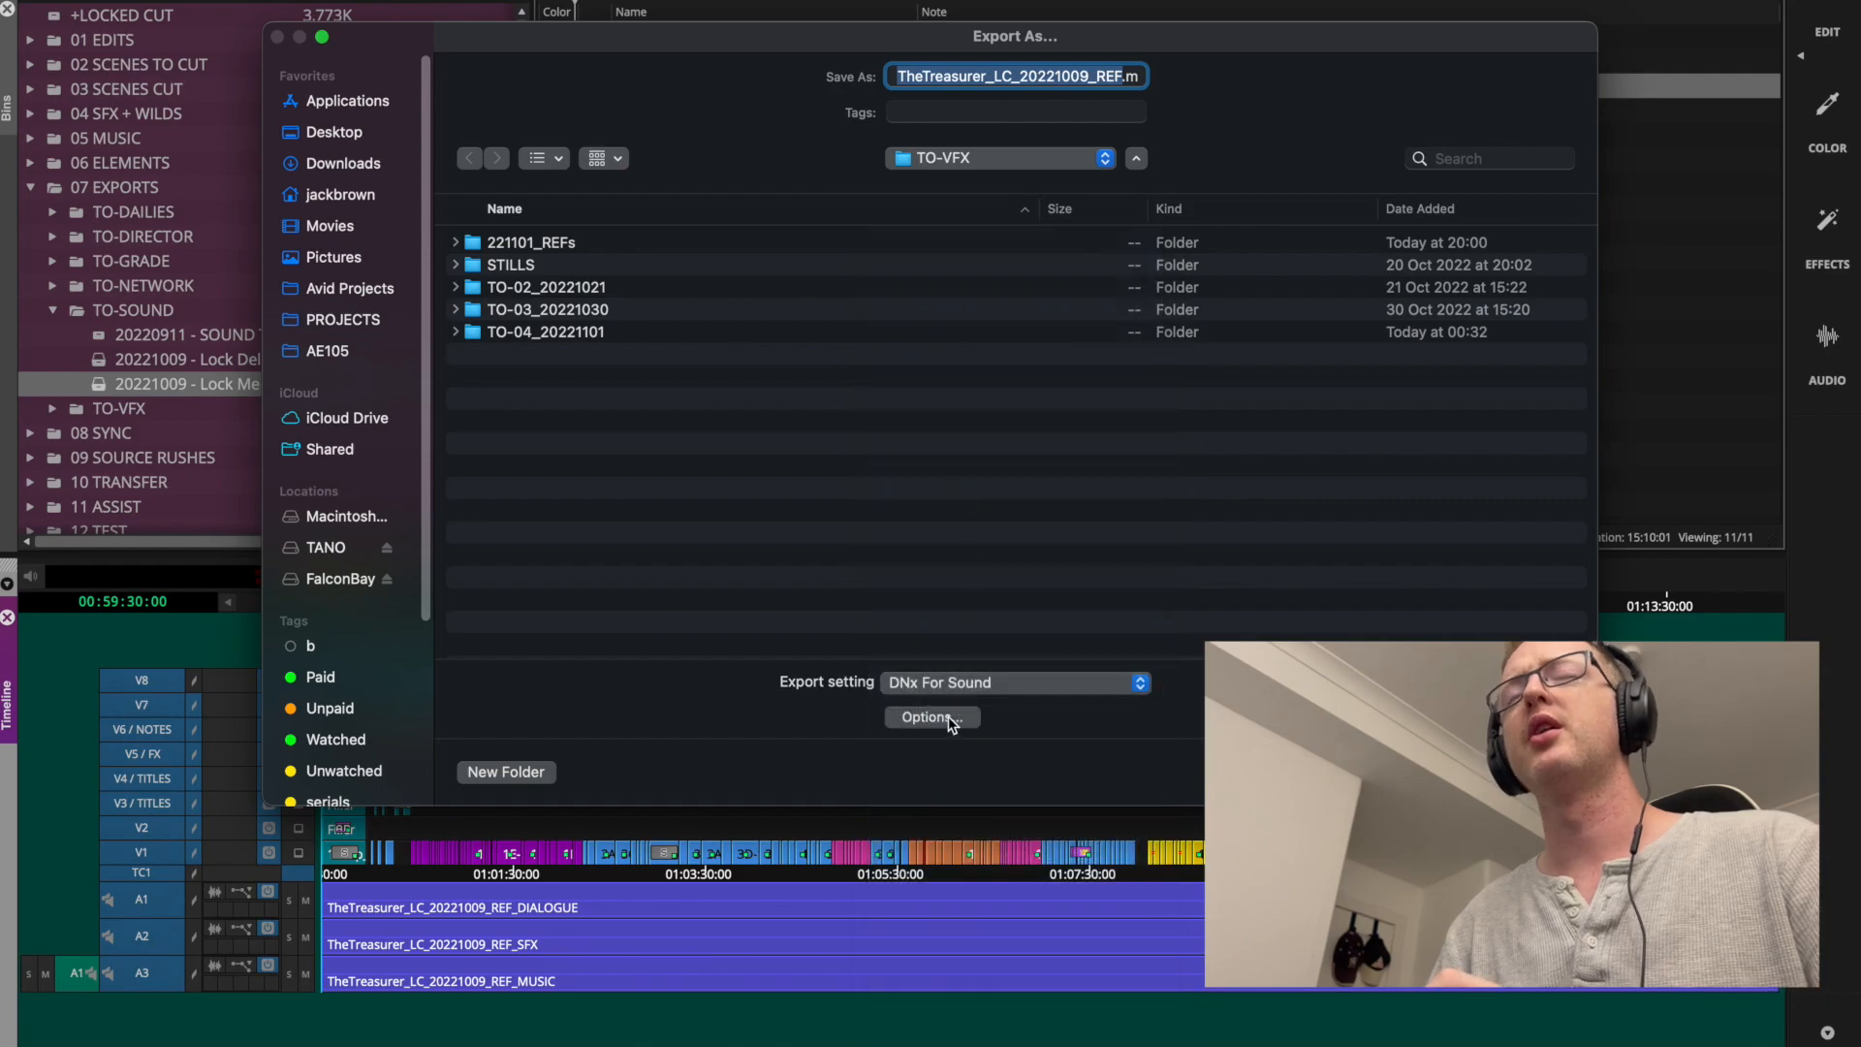
click(928, 717)
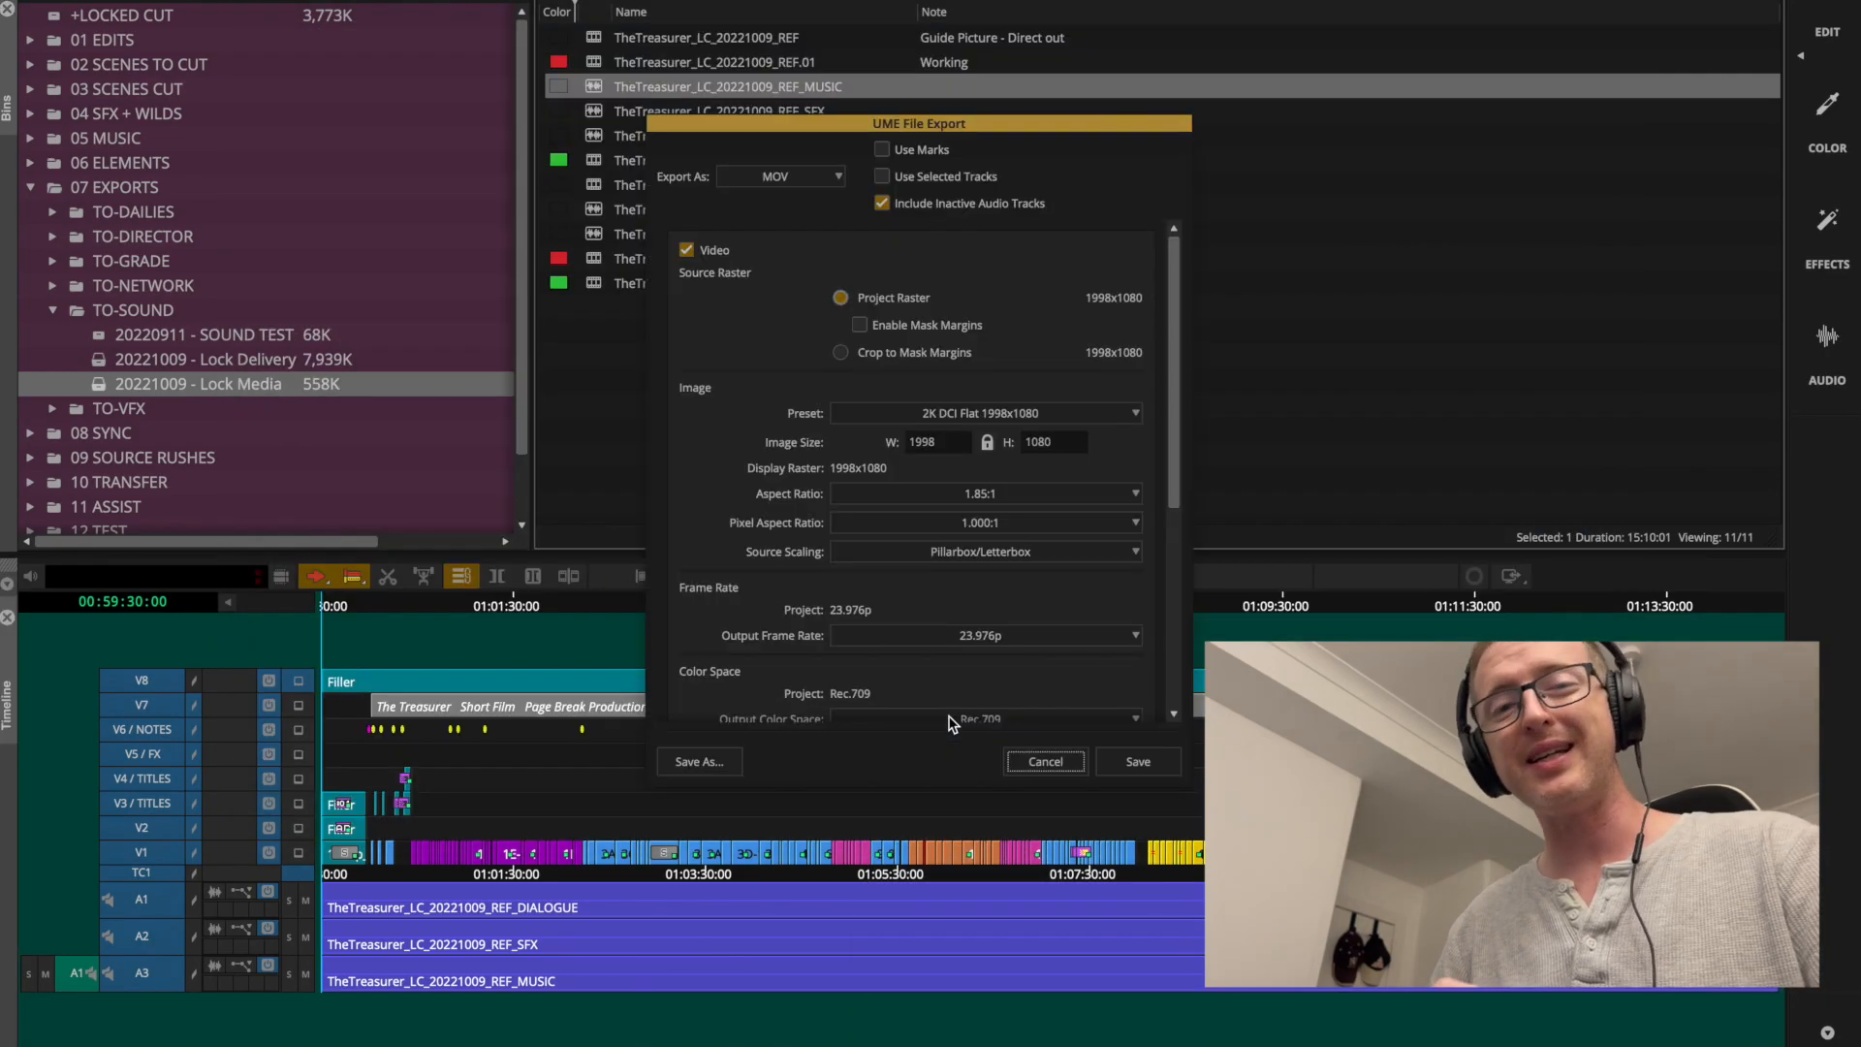
drag(1176, 272, 1174, 606)
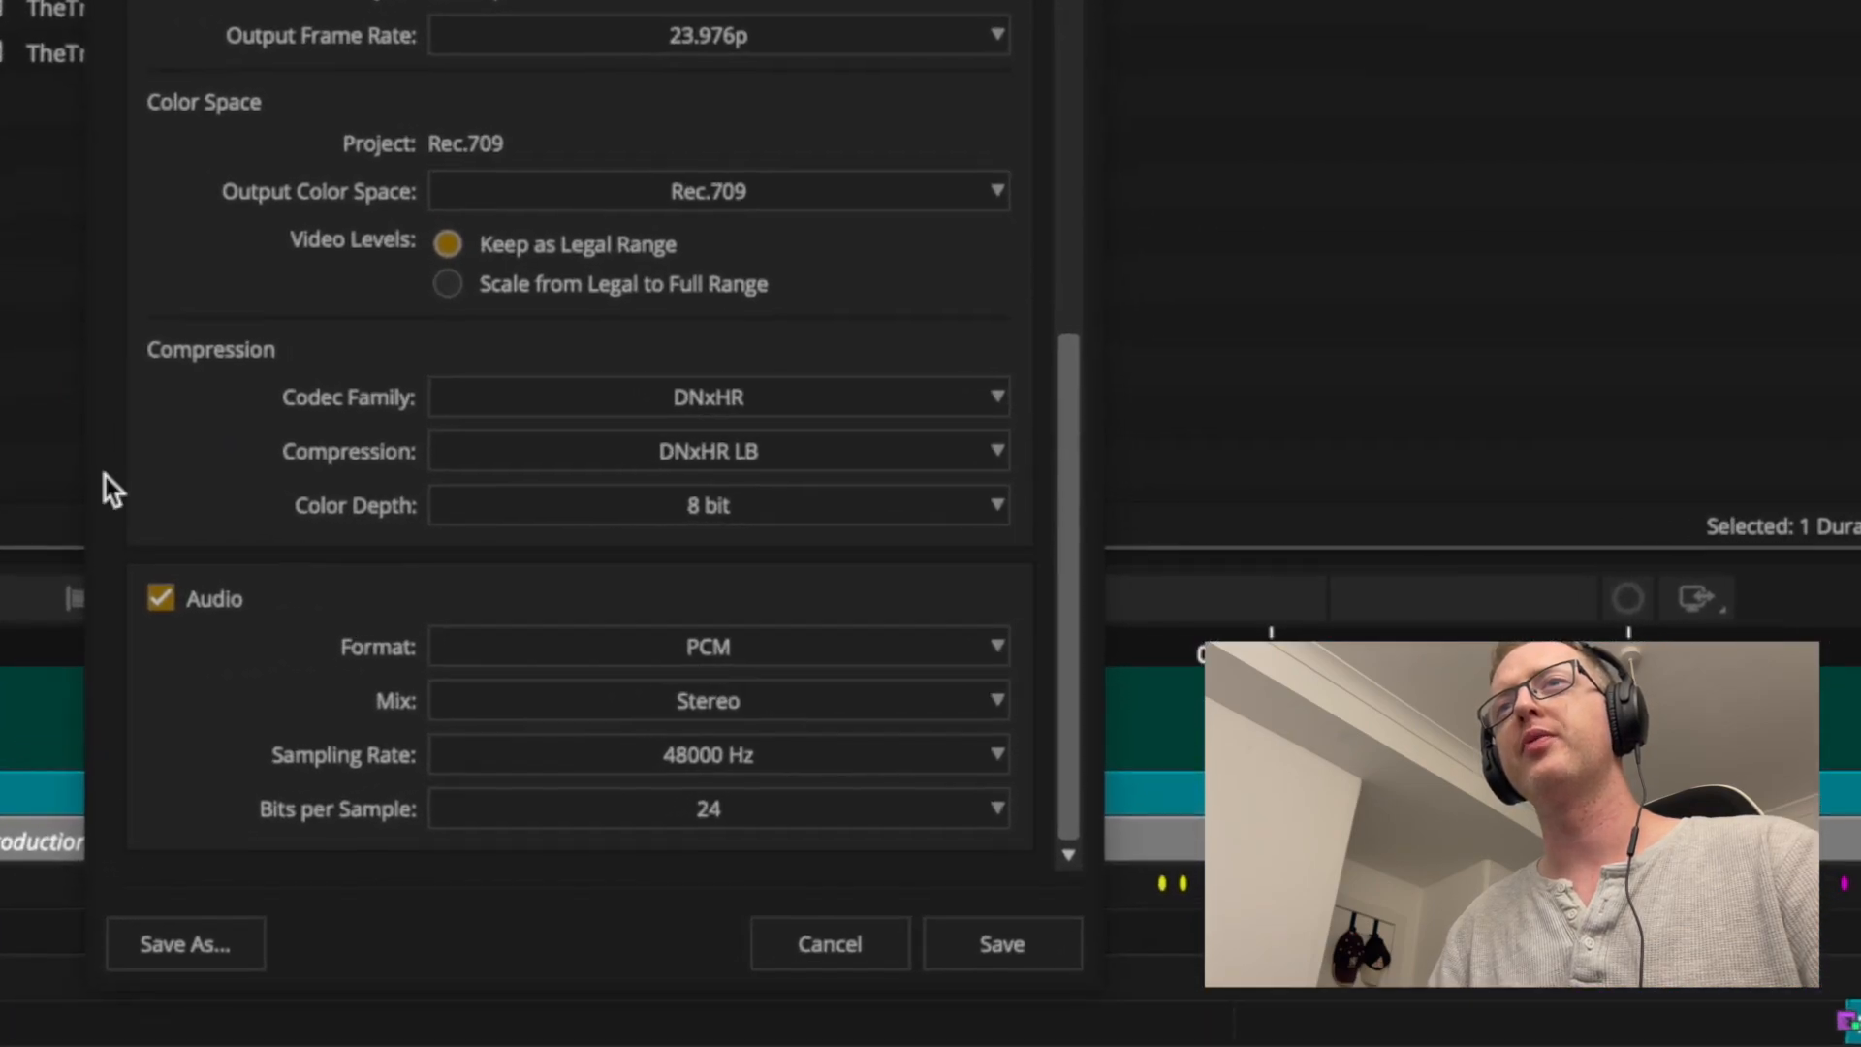
click(812, 696)
click(621, 859)
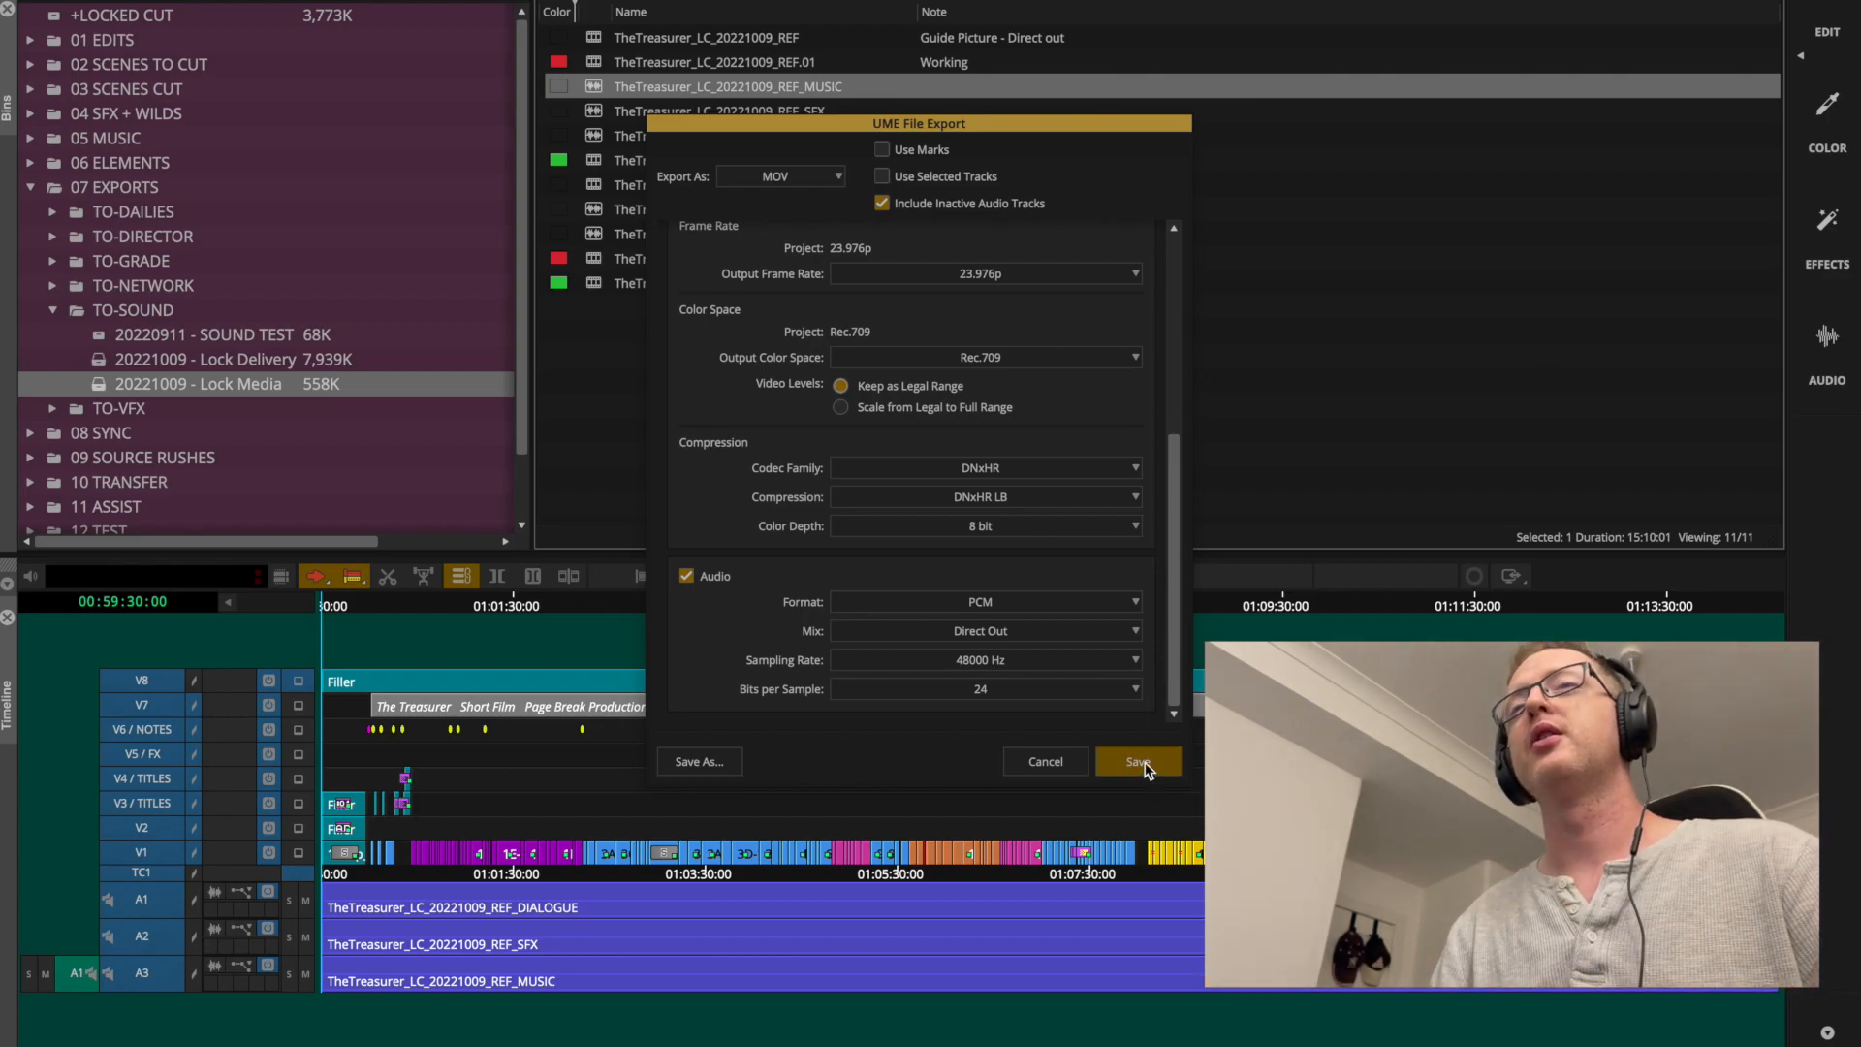
Save the modified export options as a new setting named DNx For Sound - Direct out and leave the export dialog.
click(690, 762)
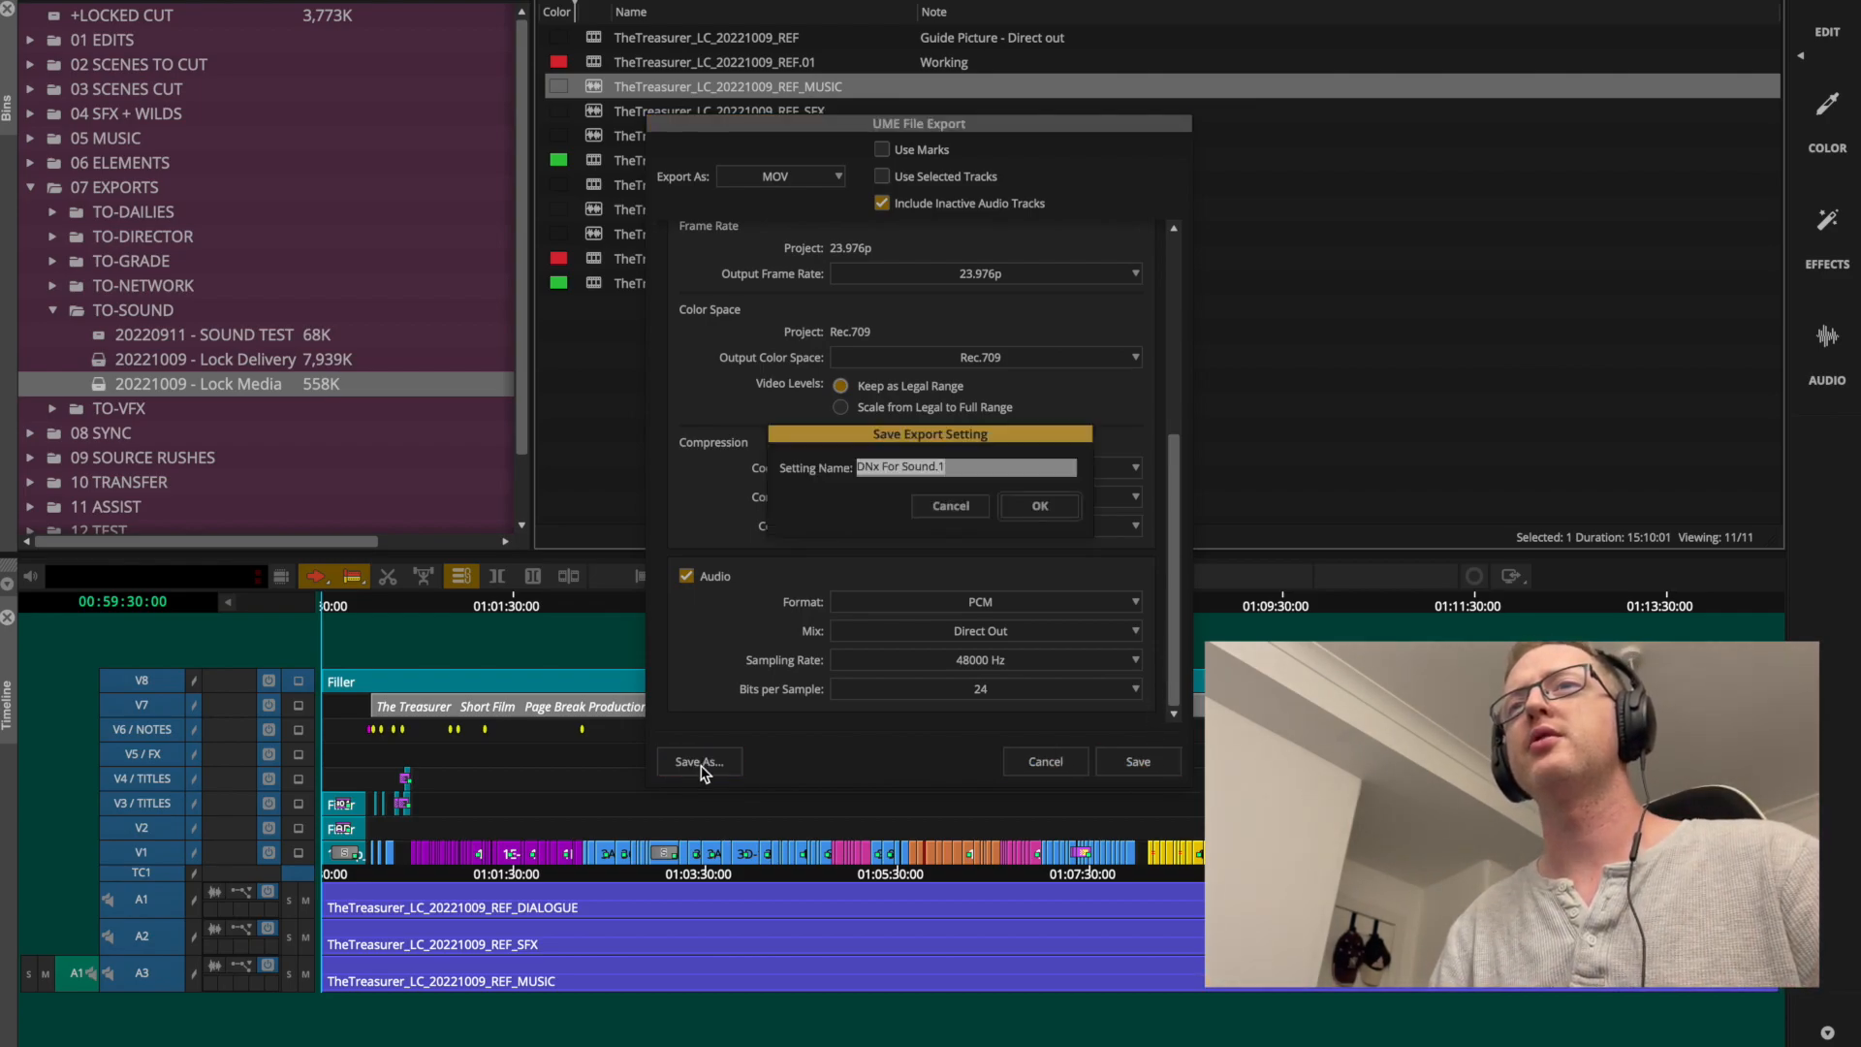
click(980, 473)
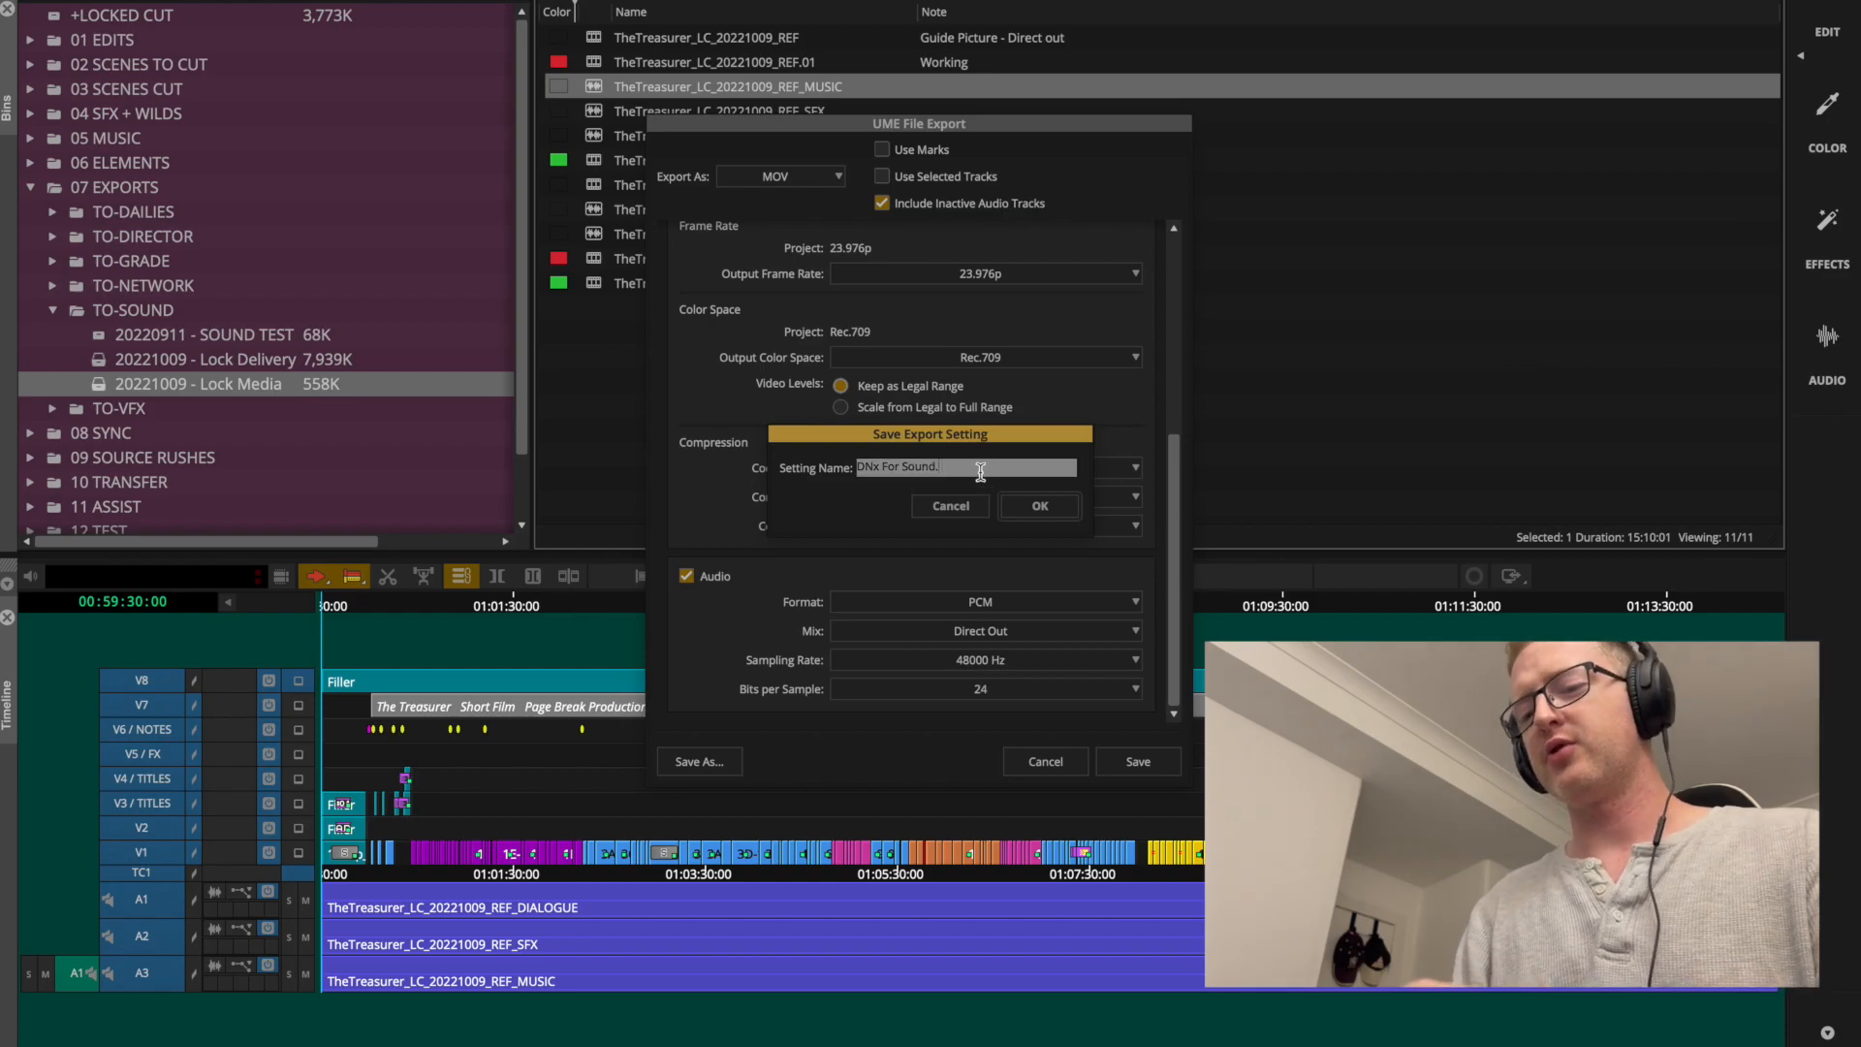
text(- Direct)
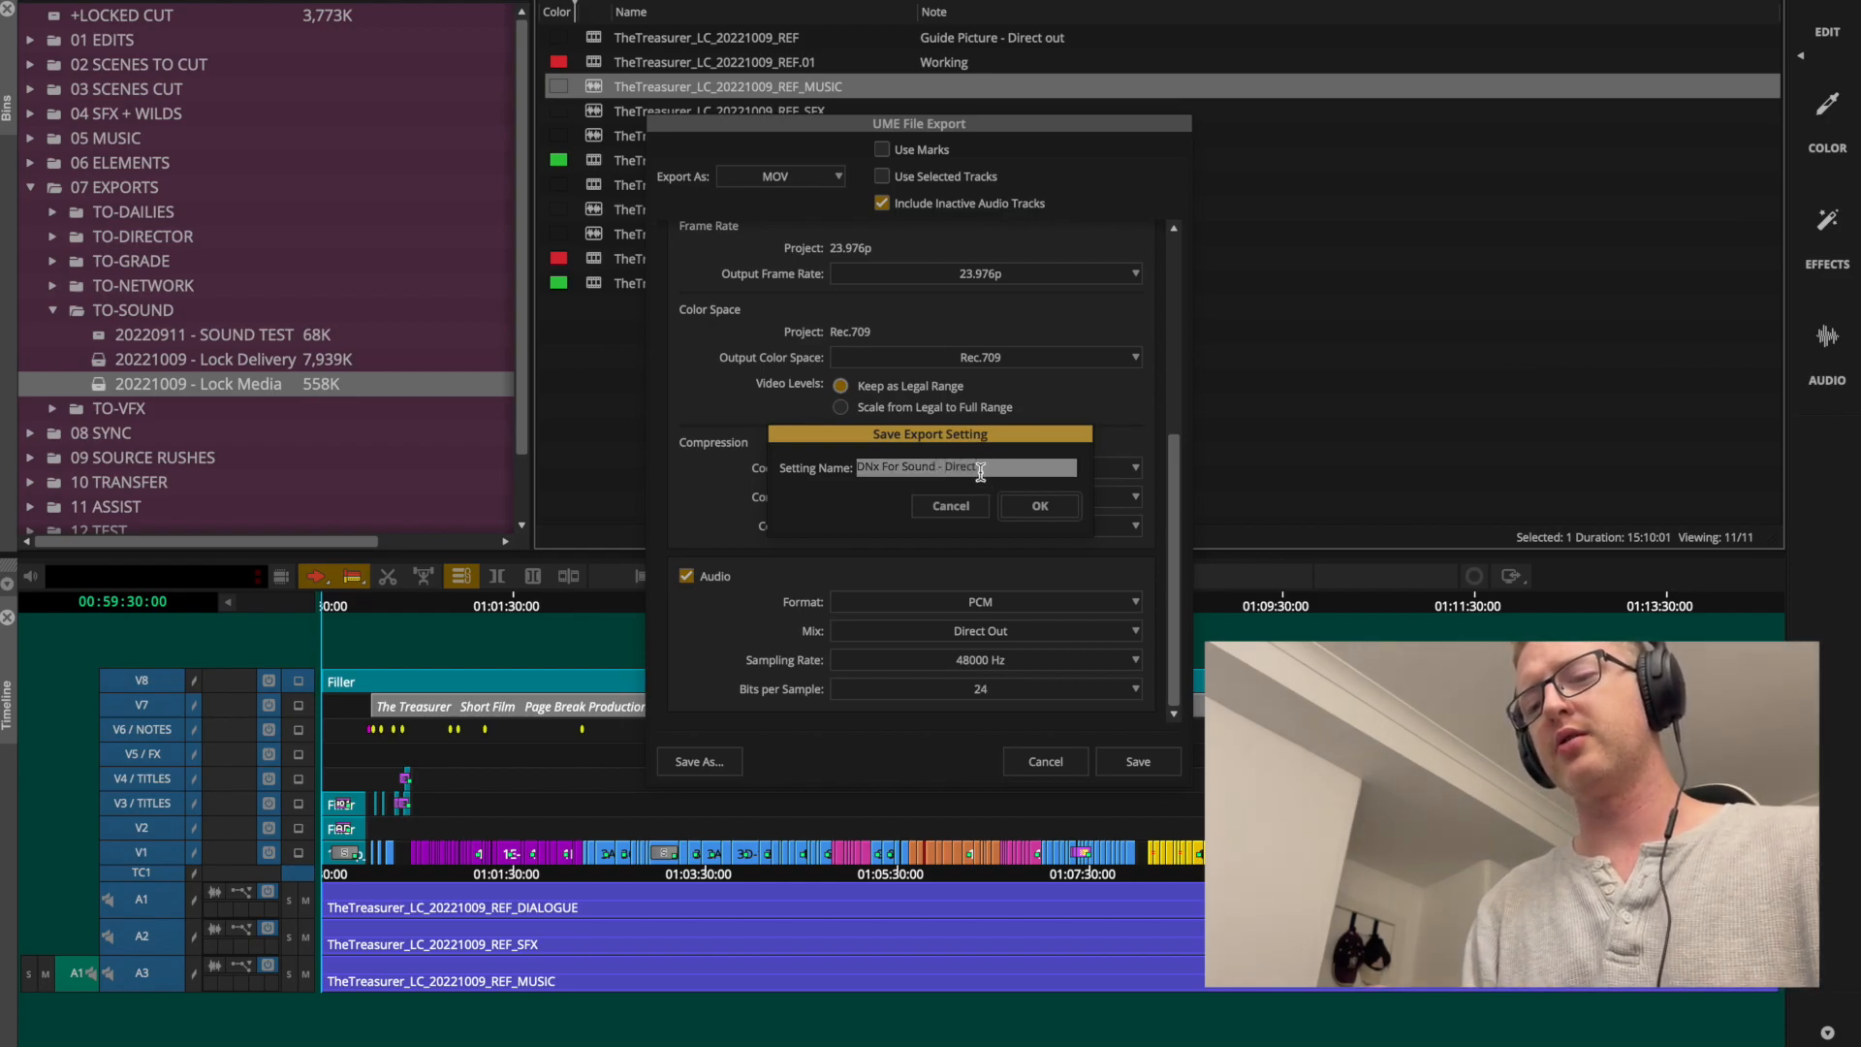
text( out)
click(1039, 505)
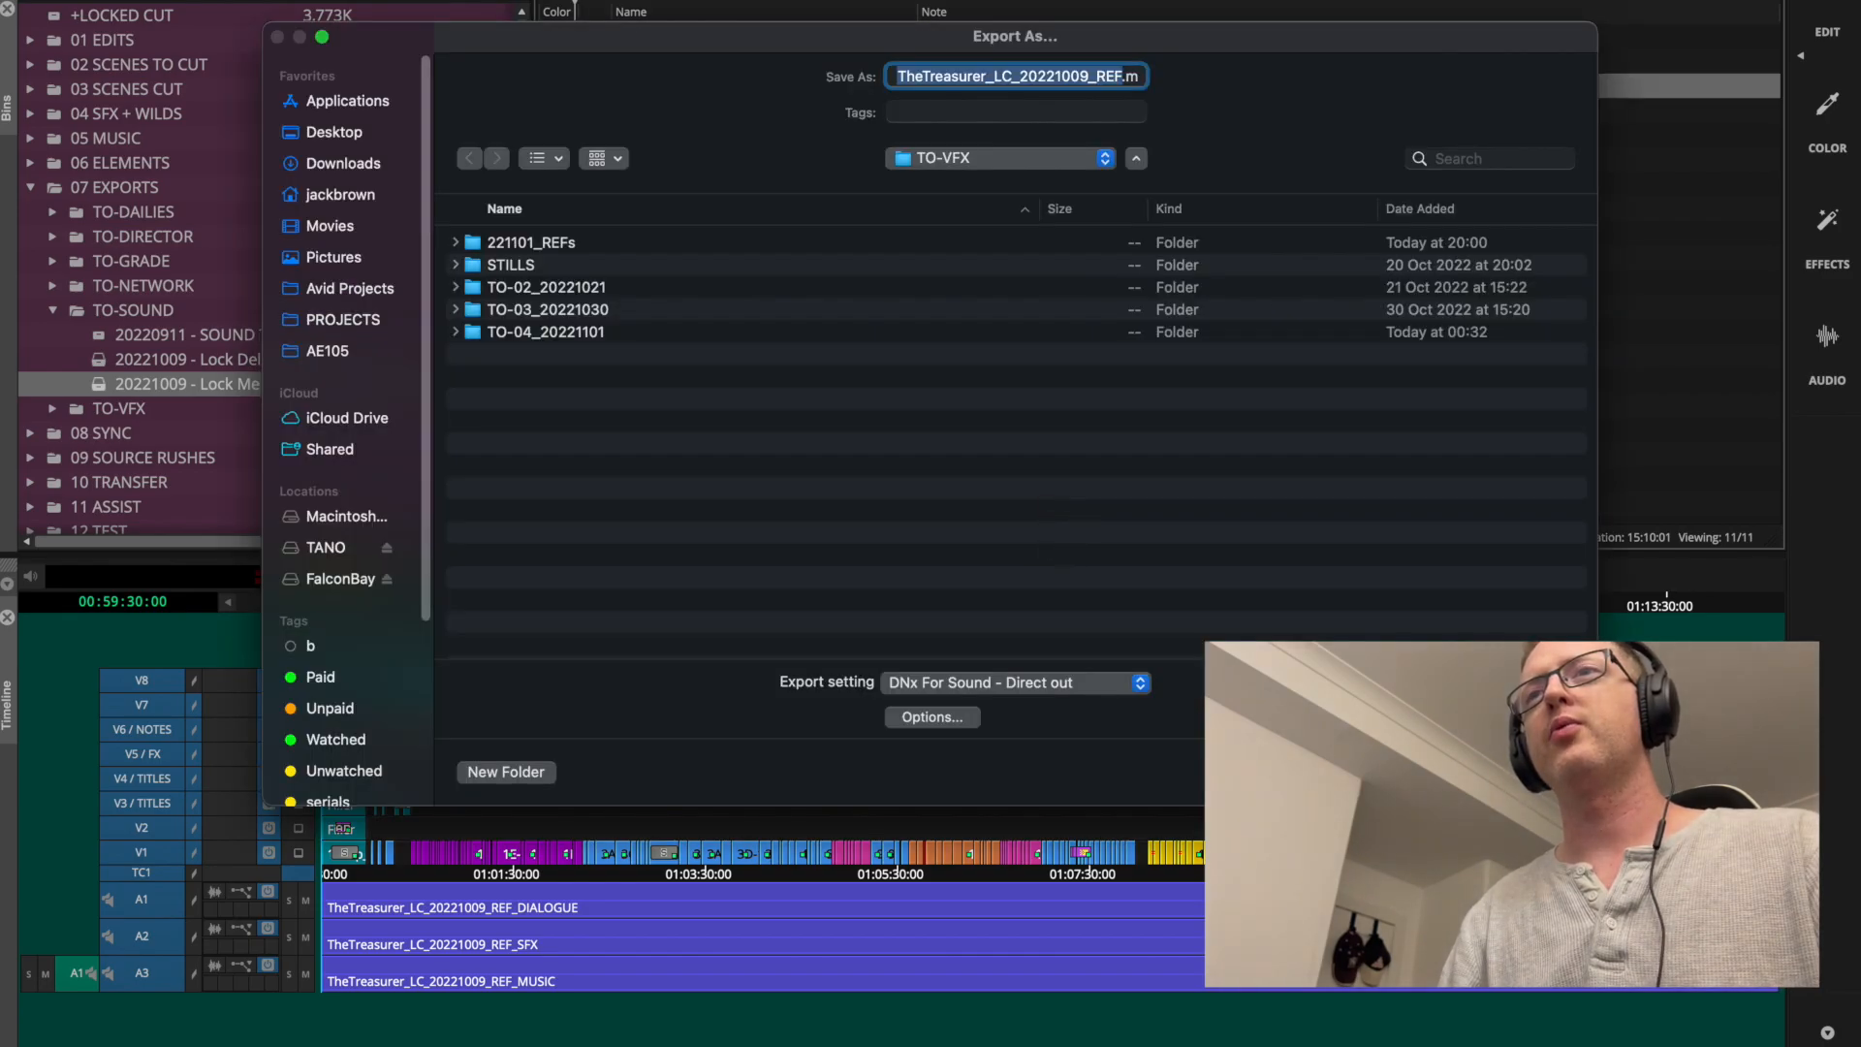
key(Return)
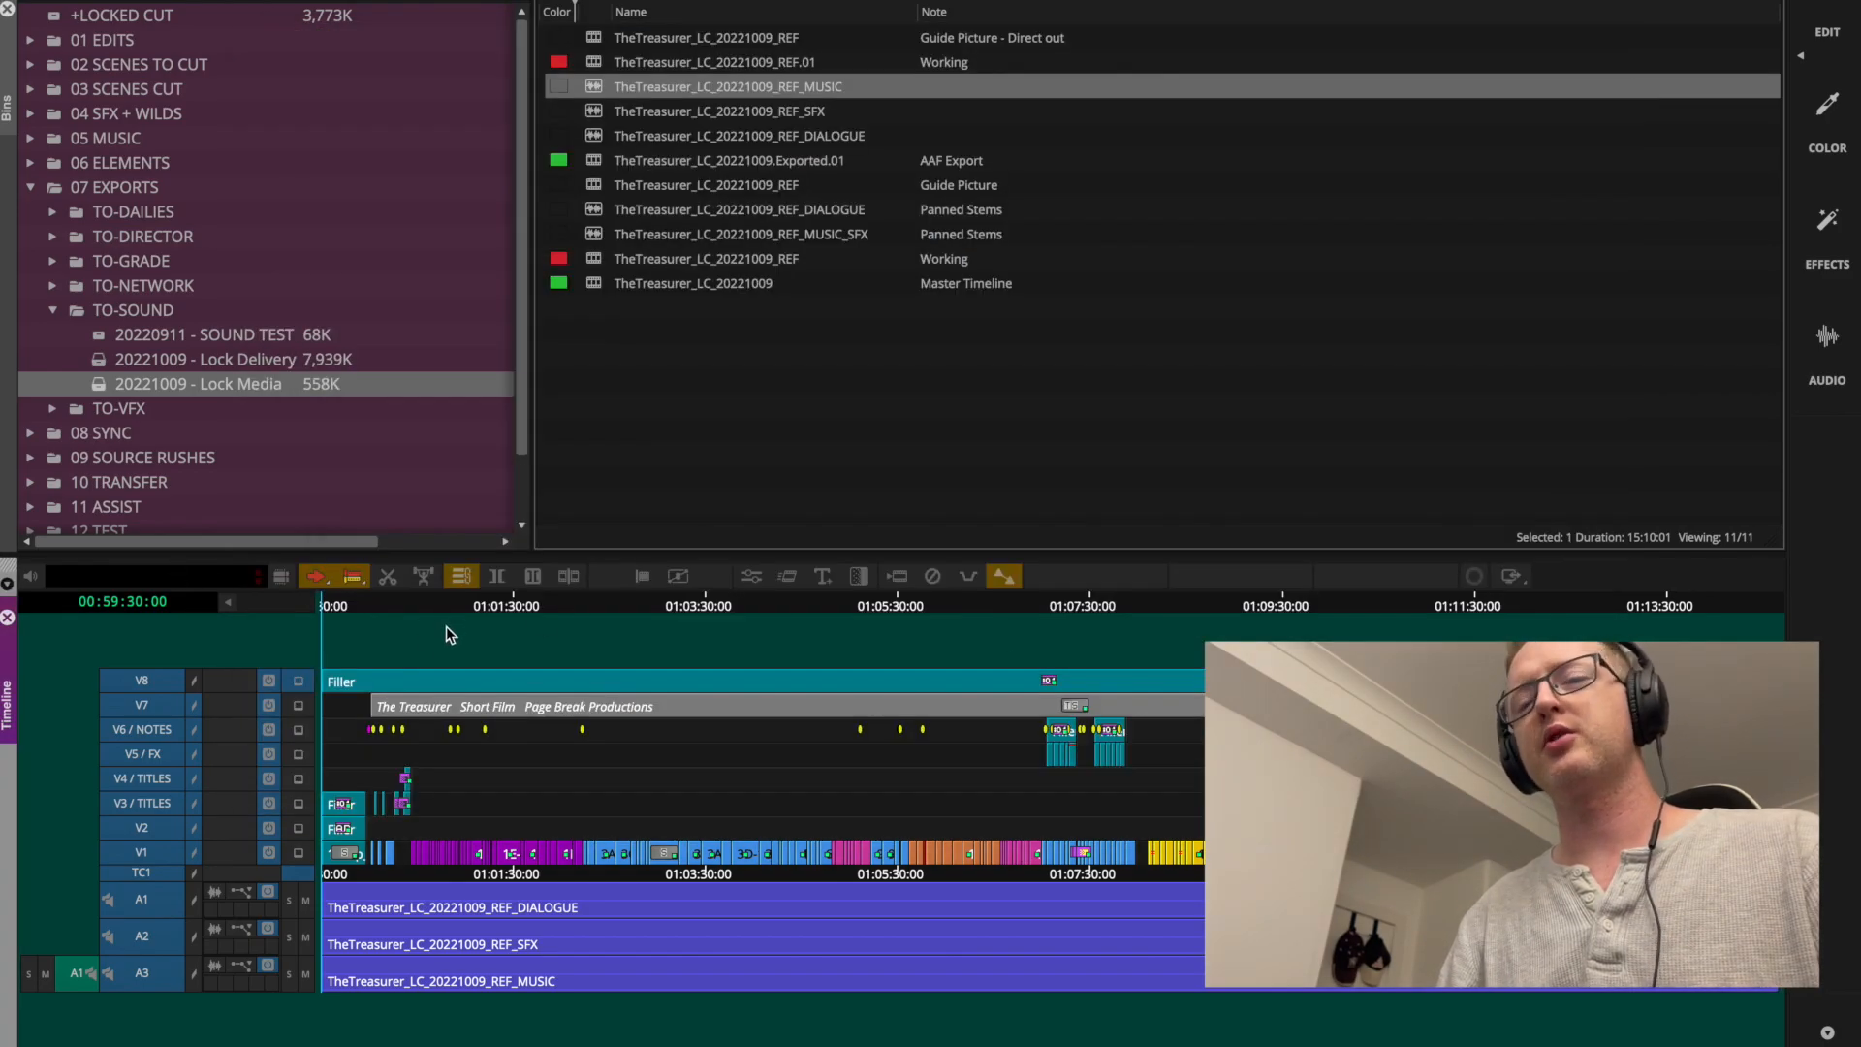
Mark a short test range from the sequence start at 00:59:30:00 to 01:00:45:22.
click(501, 598)
click(428, 601)
click(461, 601)
key(o)
click(545, 596)
key(o)
drag(427, 596, 259, 608)
key(i)
click(445, 608)
key(o)
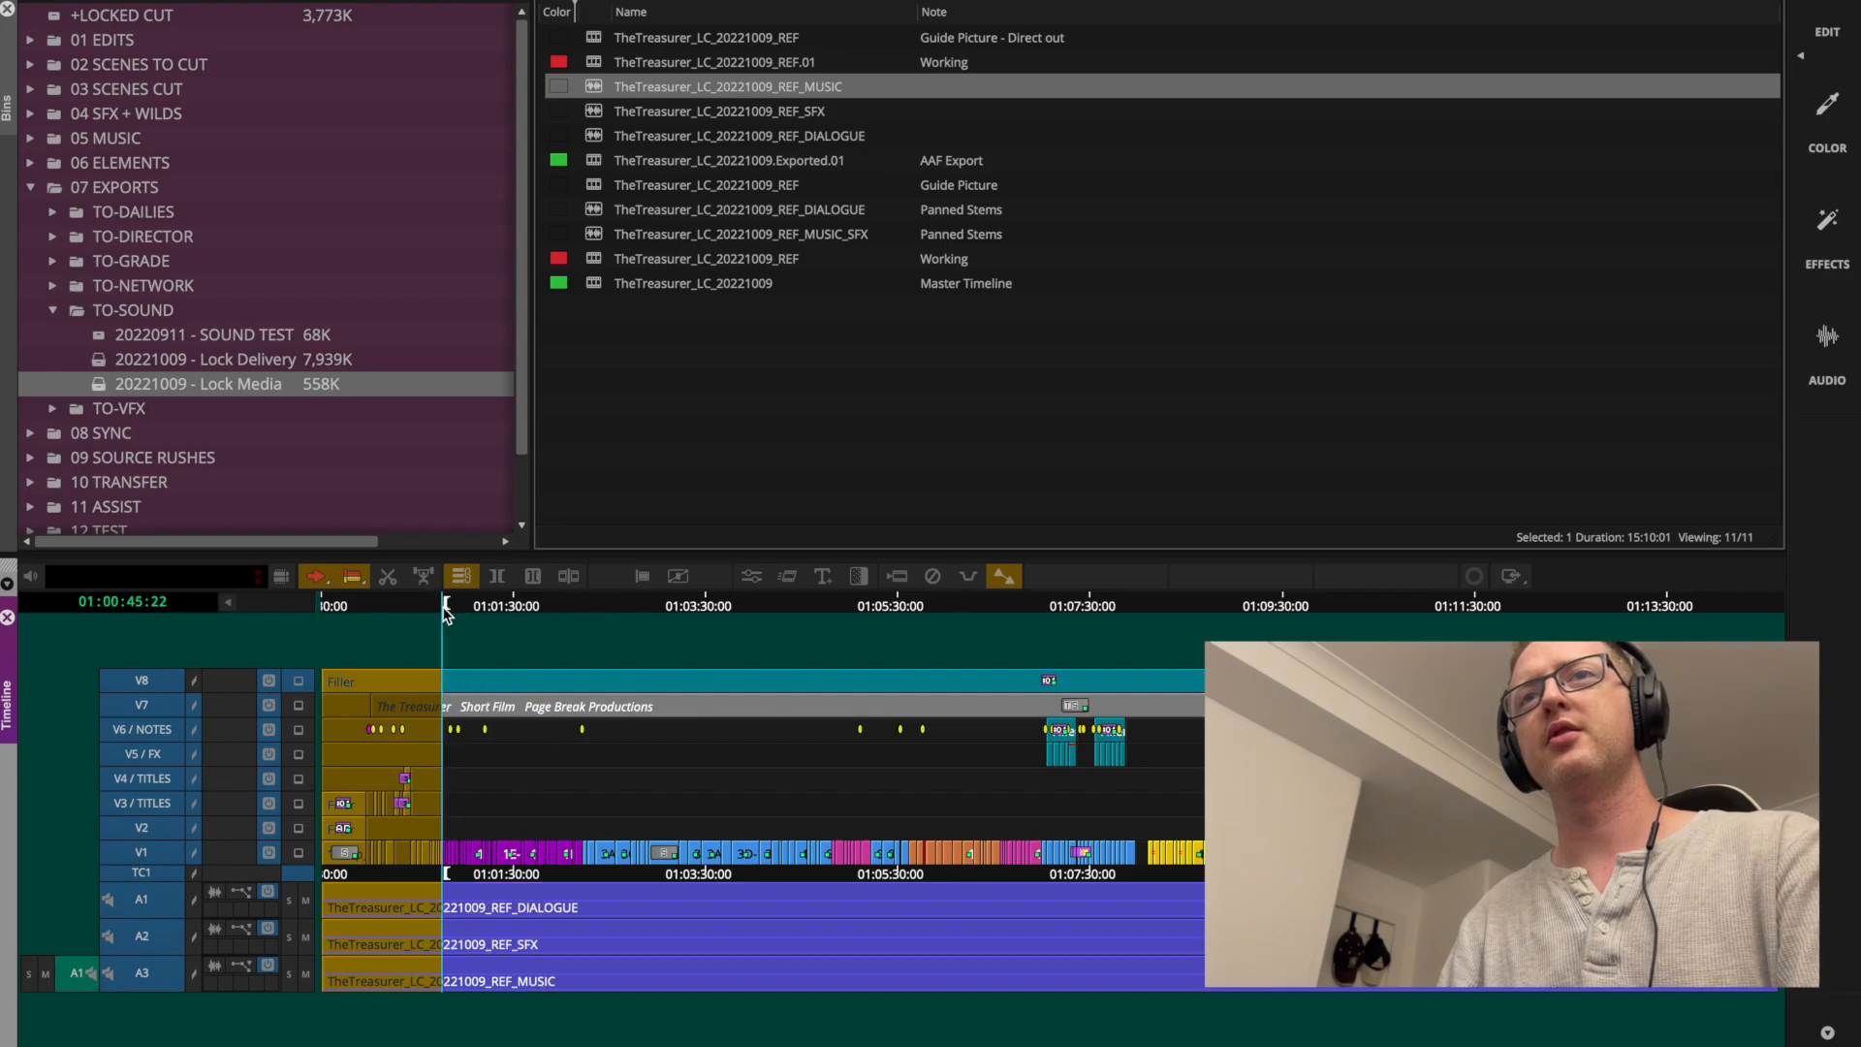
key(Home)
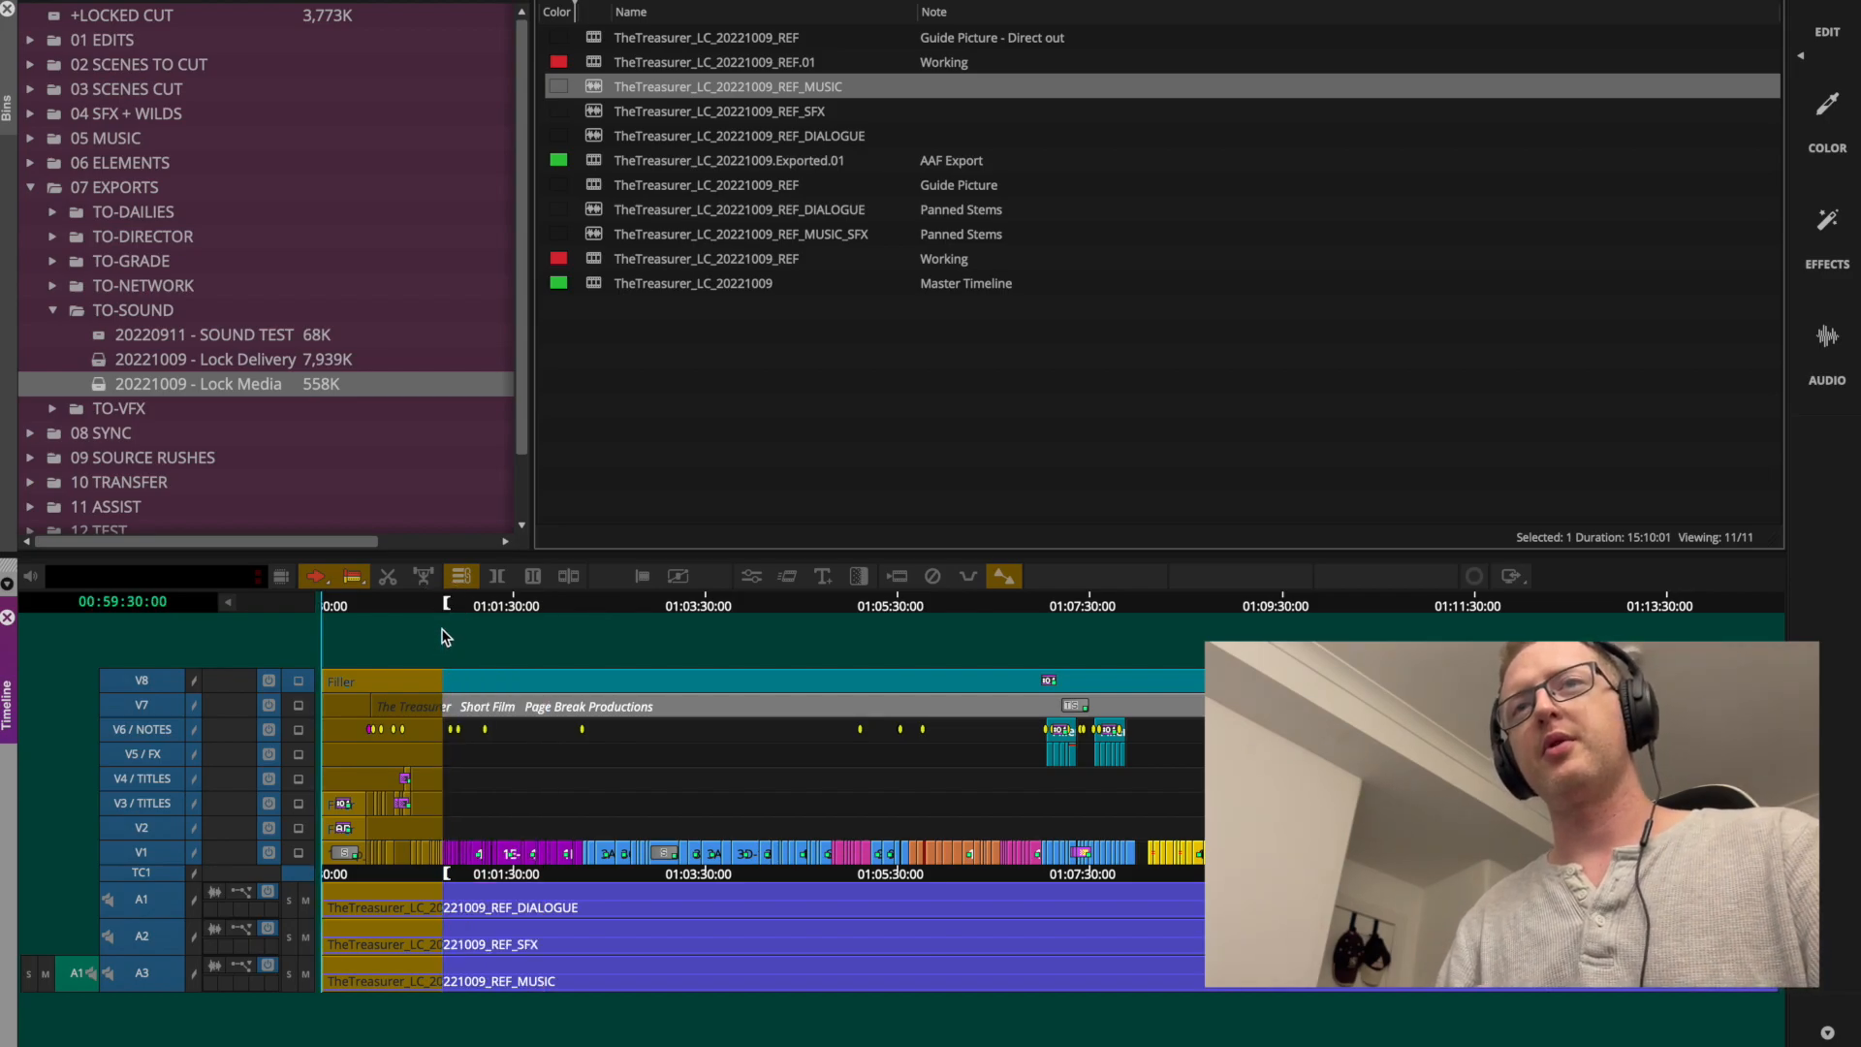
Export the test range as TheTreasurer_LC_20221009_REF.mov to the AE105 SOUND folder using DNx For Sound - Direct out.
key(super+e)
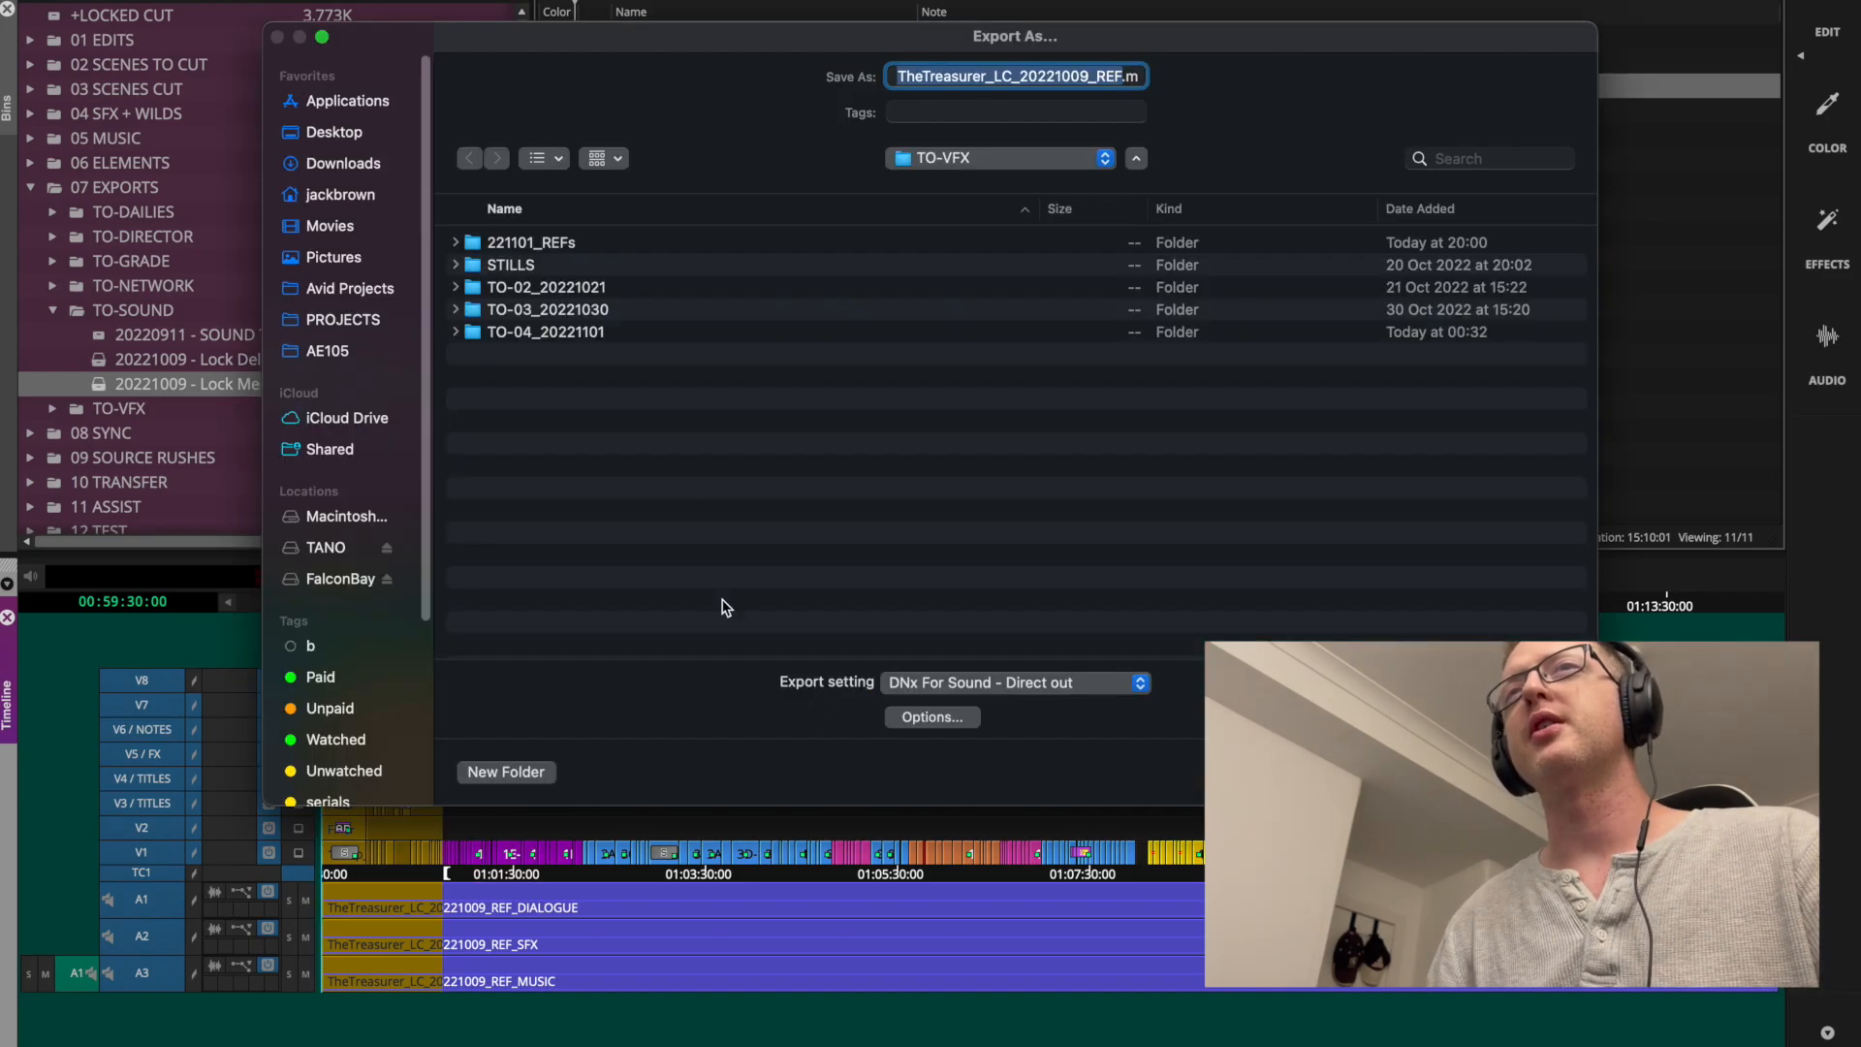
click(344, 320)
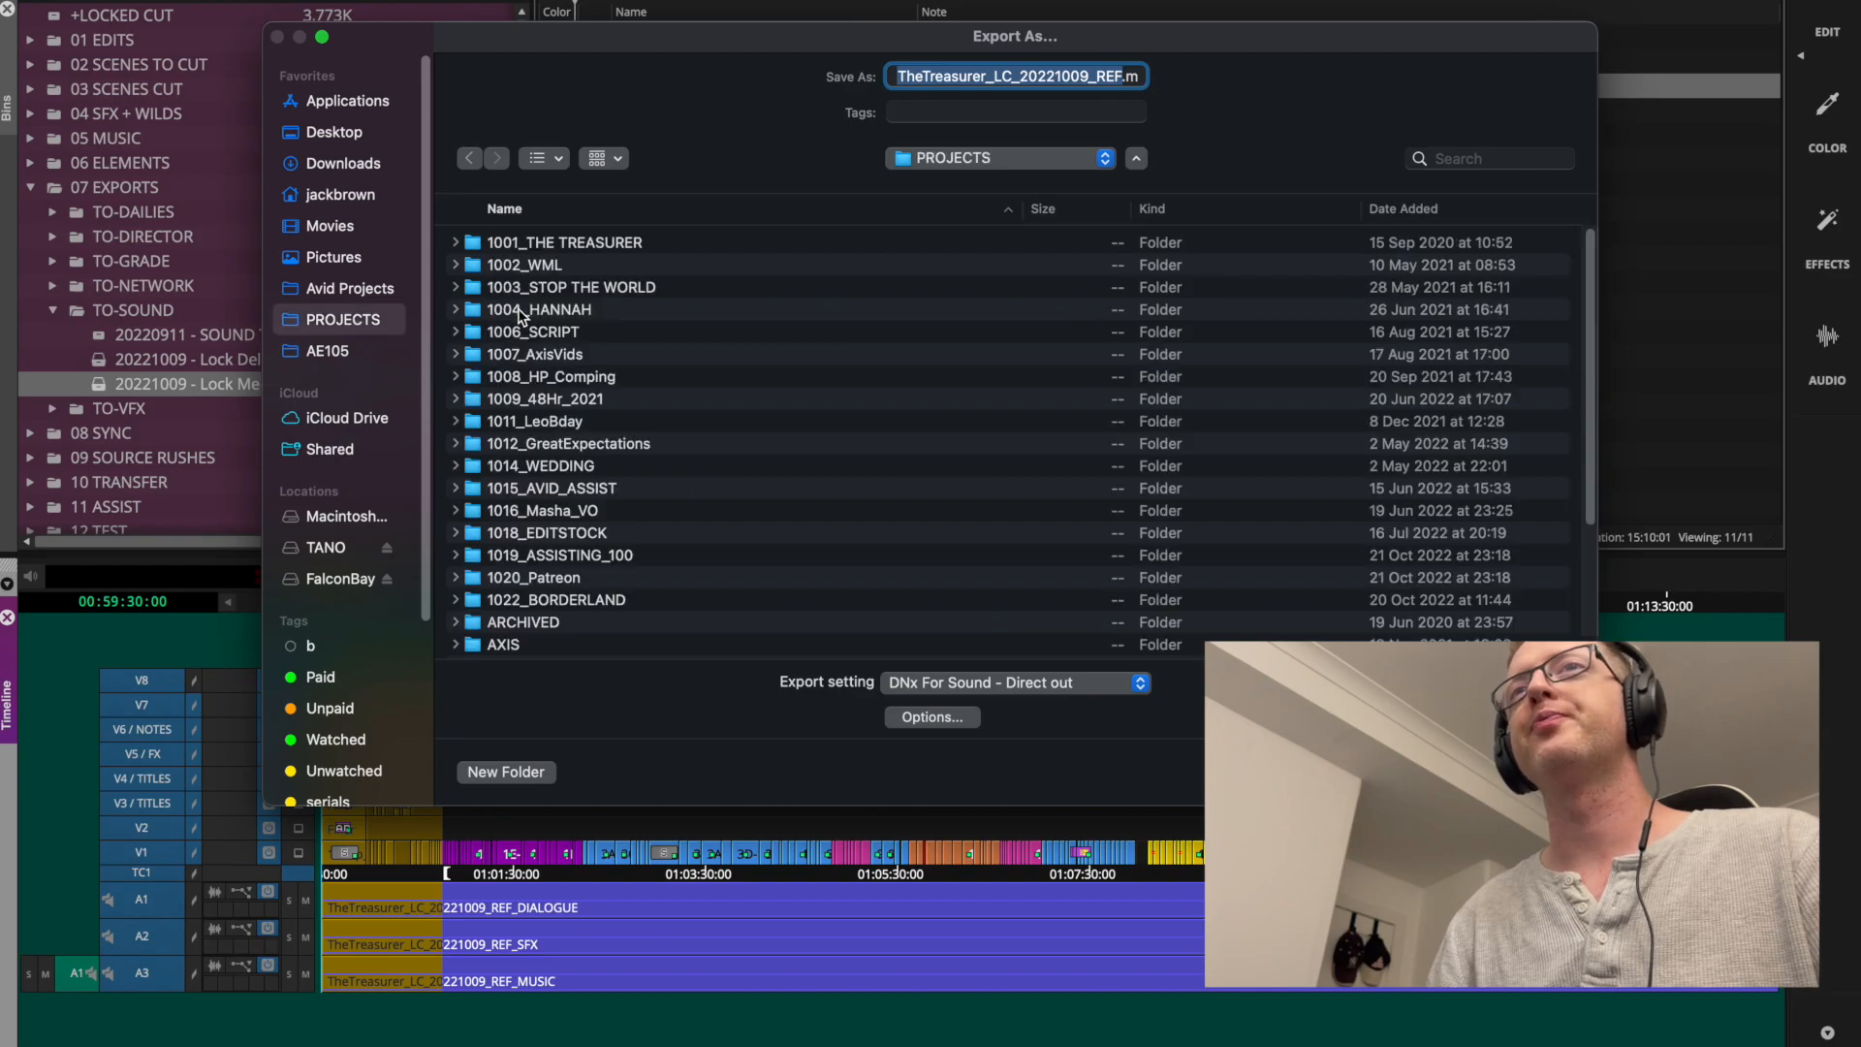
click(349, 350)
key(Return)
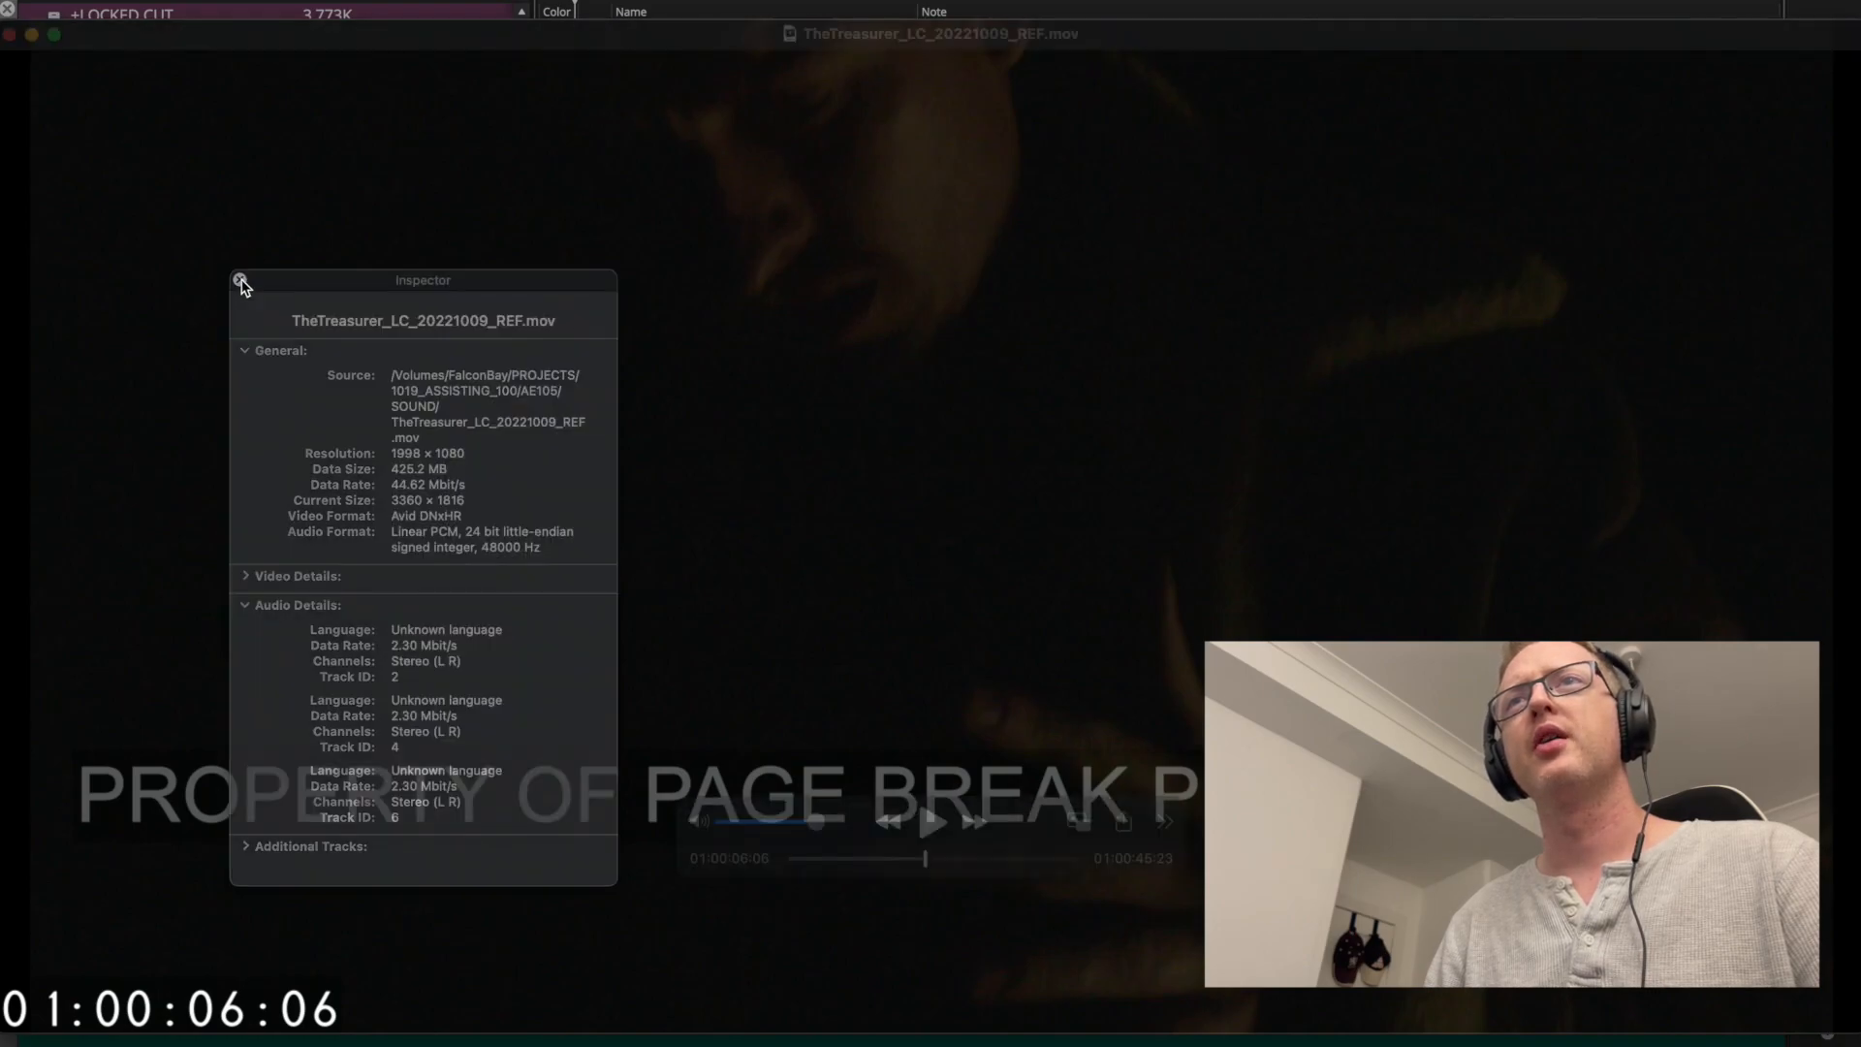
Close the exported movie and its inspector, and bring TheTreasurer_LC_20221009_REF.mov into the bin.
click(239, 281)
key(super+w)
right_click(715, 424)
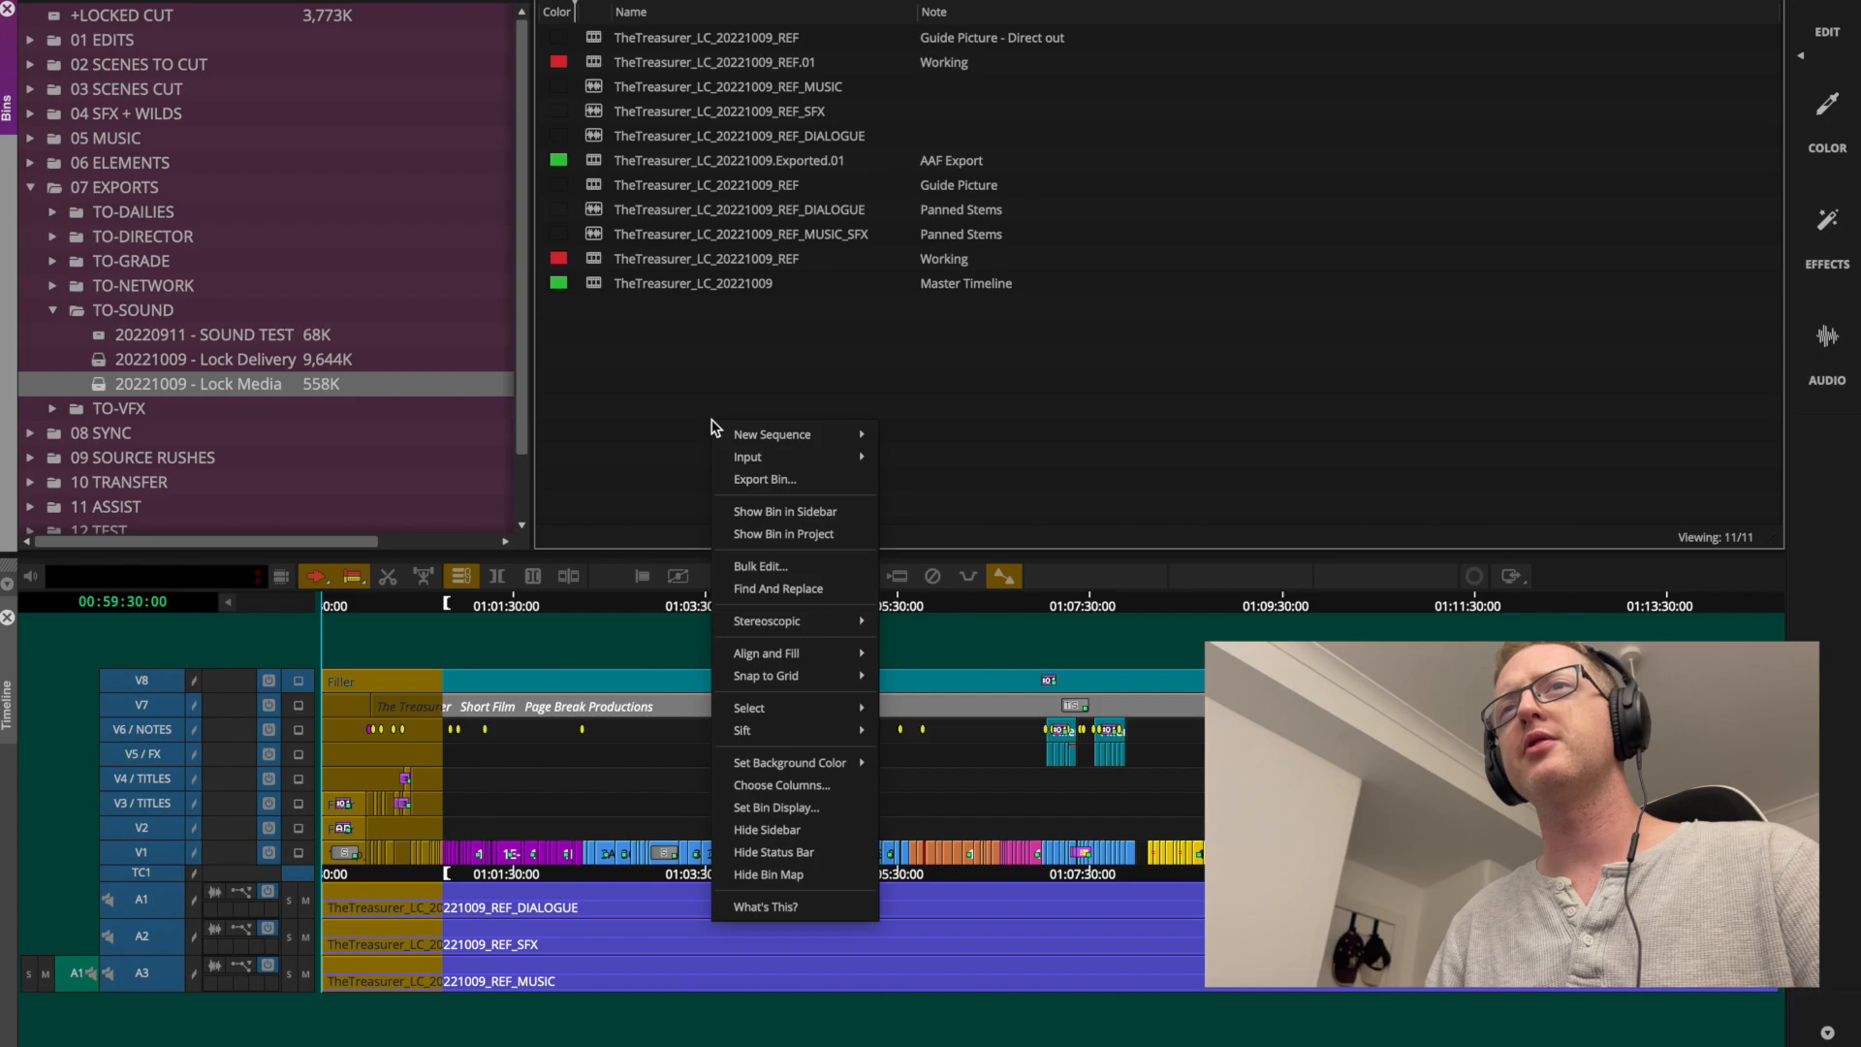
mouse_move(833, 456)
click(903, 458)
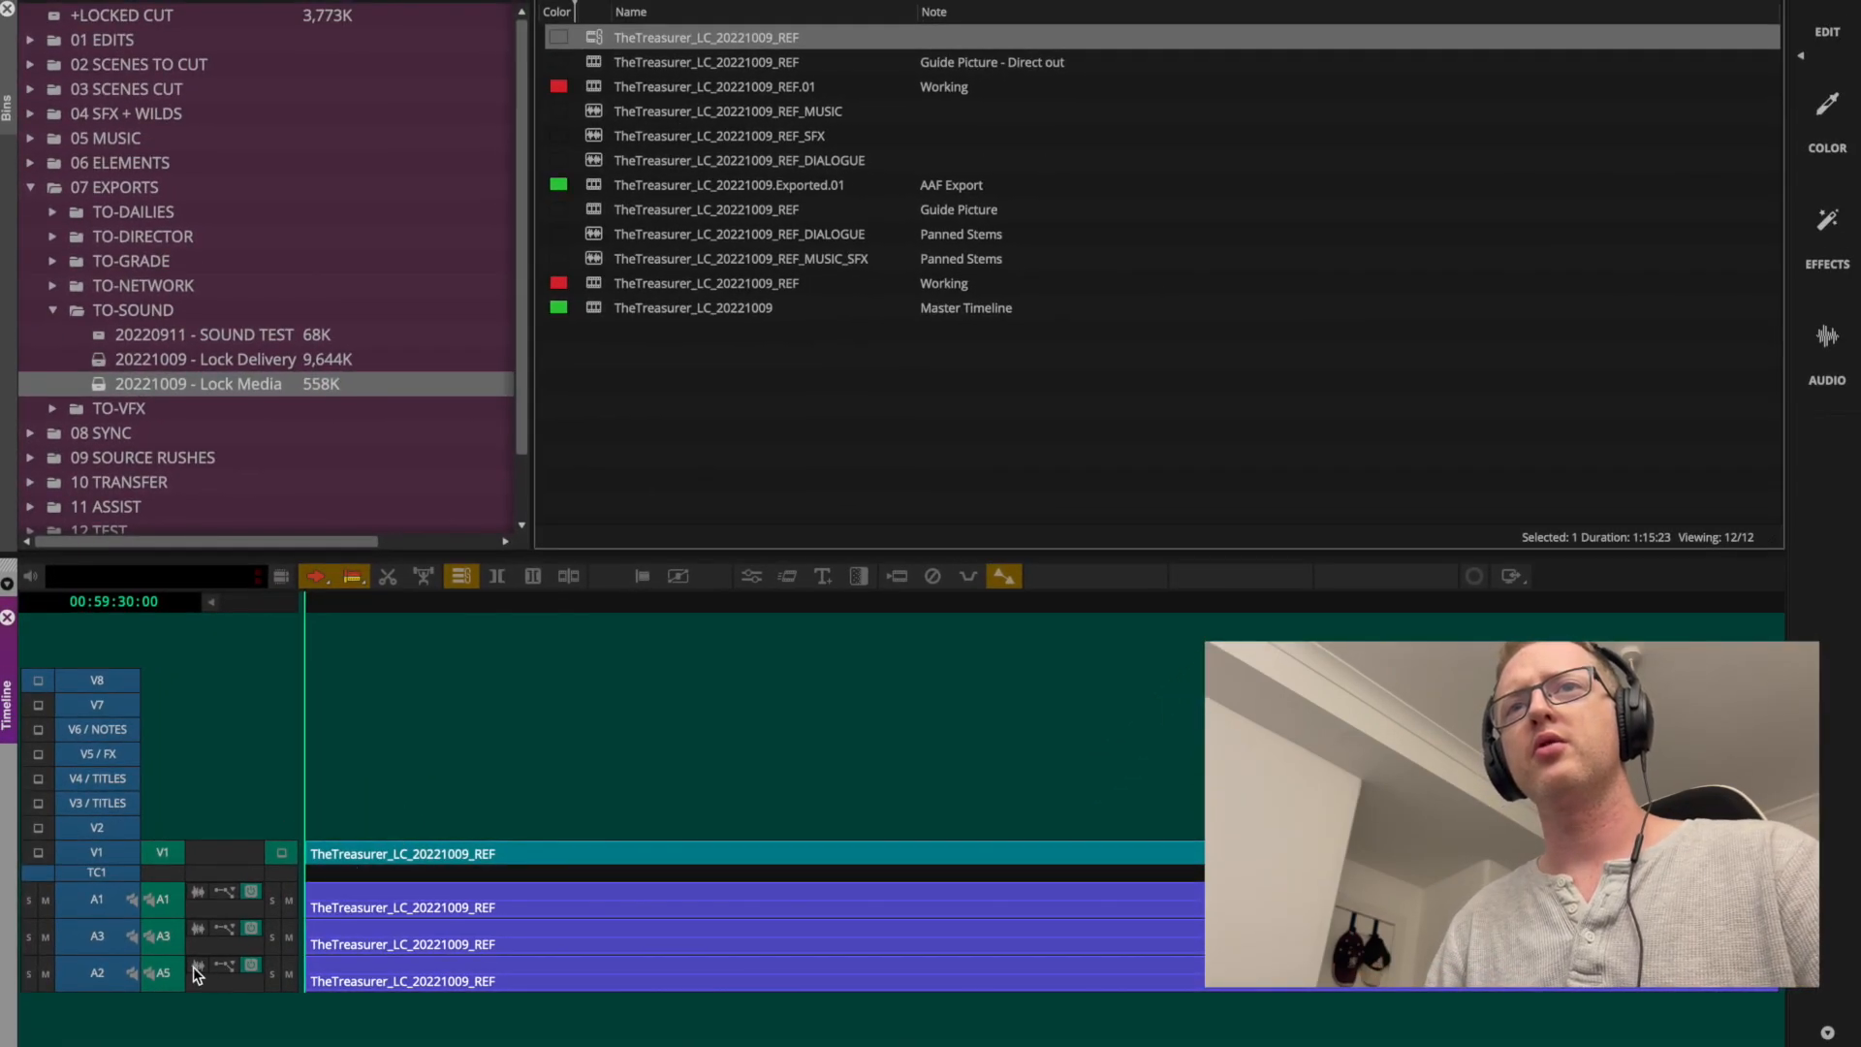
Show waveforms on audio tracks A1, A3 and A5 of the exported guide picture clip.
click(198, 965)
click(198, 929)
click(197, 891)
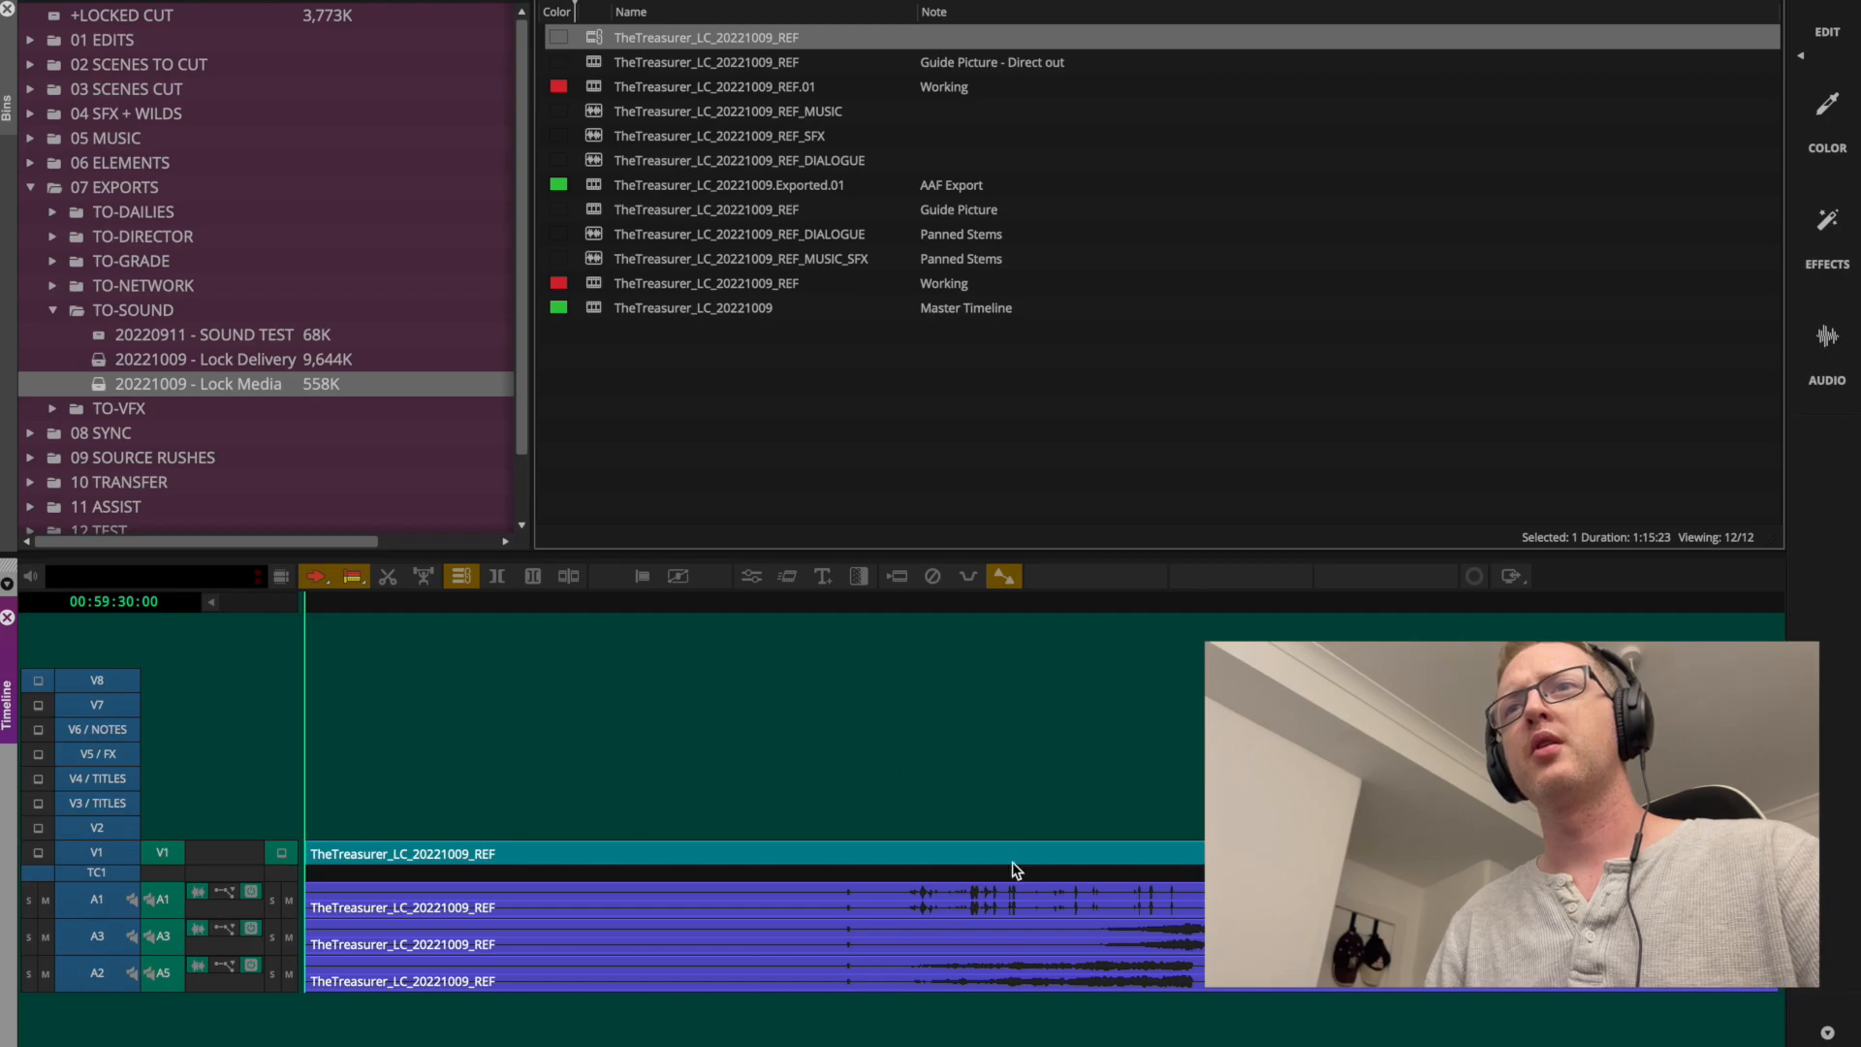
Solo track A1 of the exported clip and play a passage to check the dialogue.
drag(1018, 625, 970, 625)
click(272, 901)
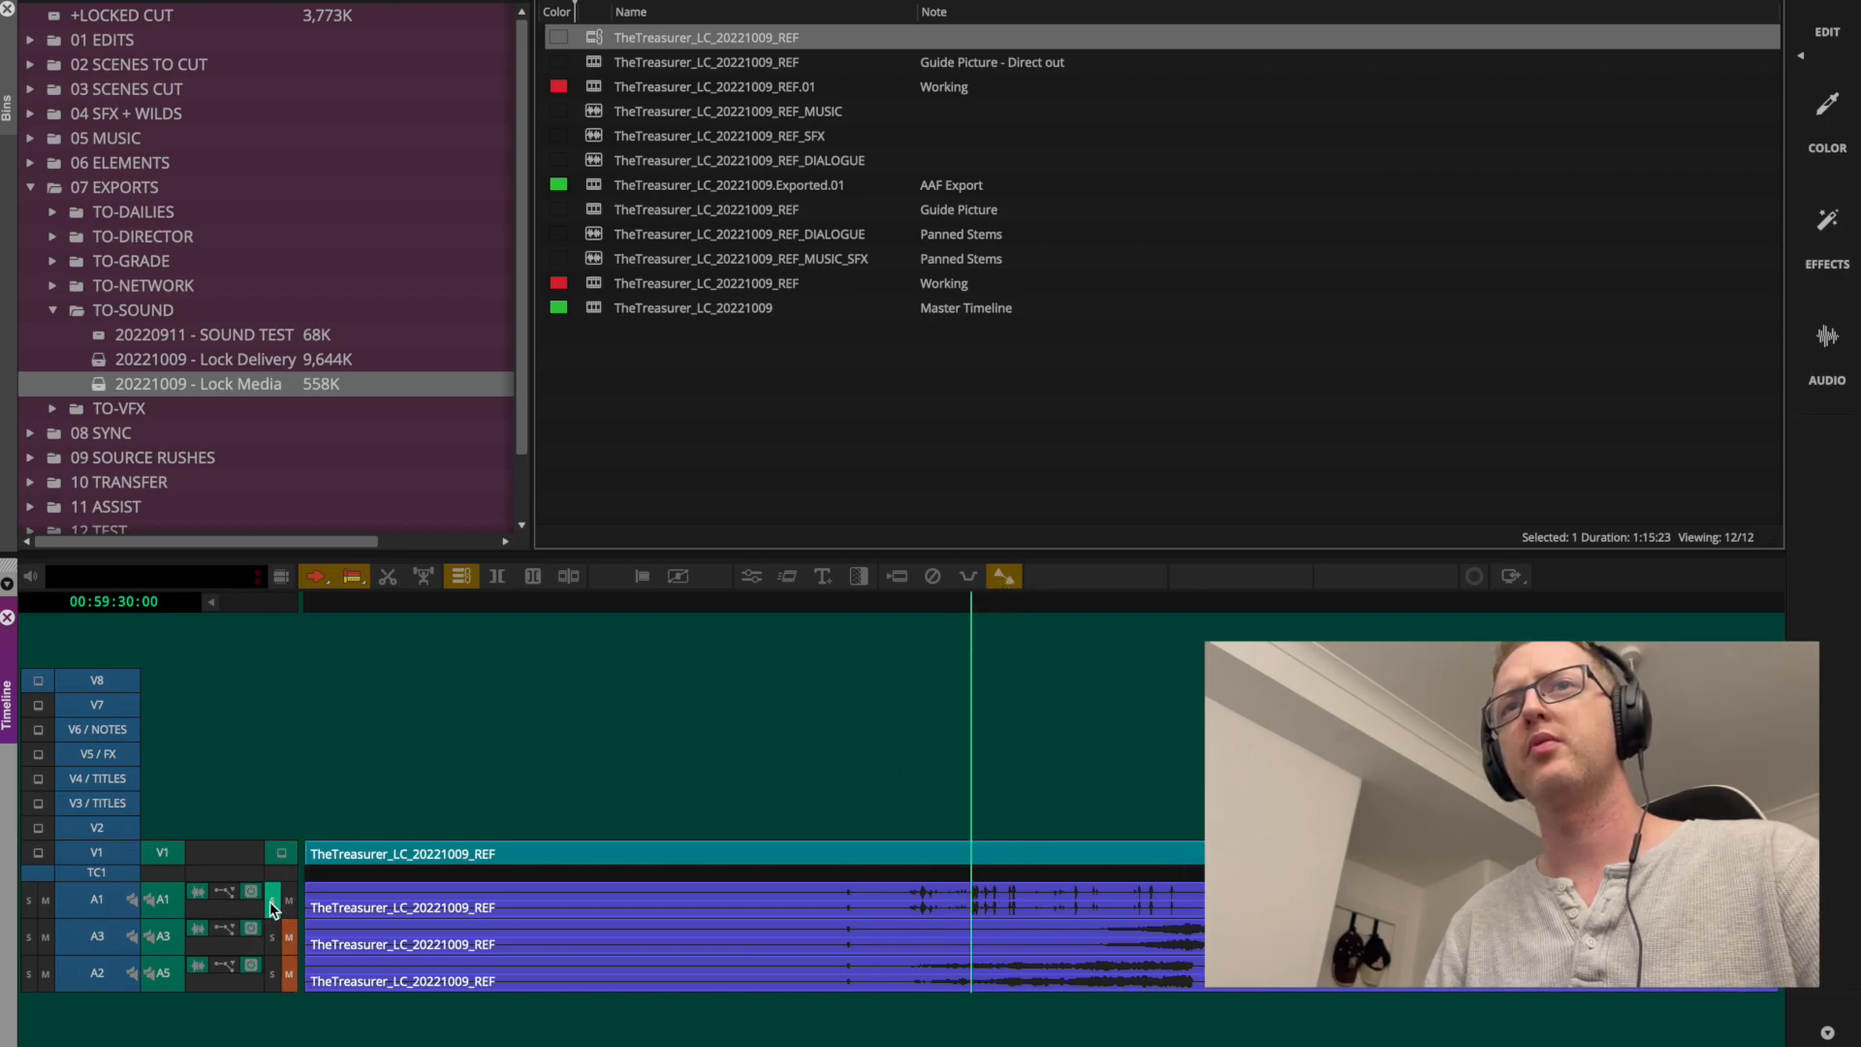
key(space)
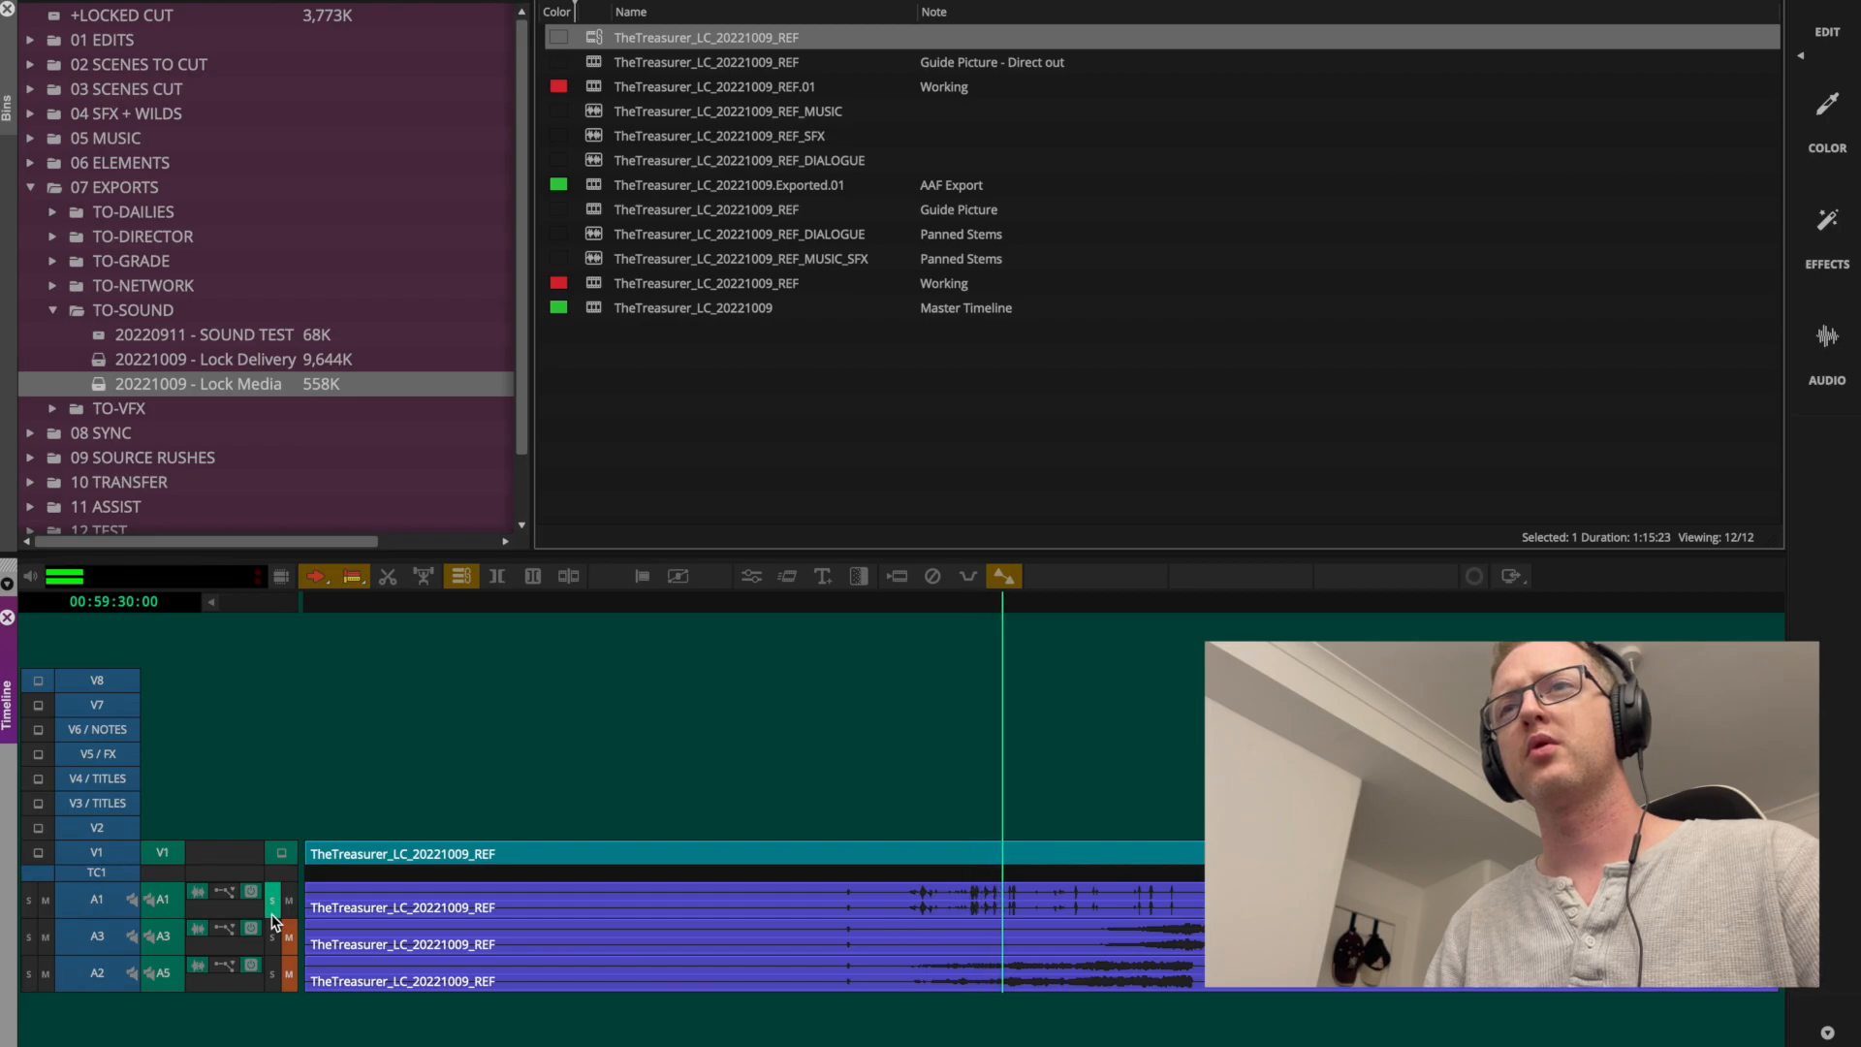
key(space)
Solo only track A3 of the exported clip and listen to the passage where the SFX waveform rises.
click(272, 903)
click(271, 937)
drag(1130, 607, 1160, 611)
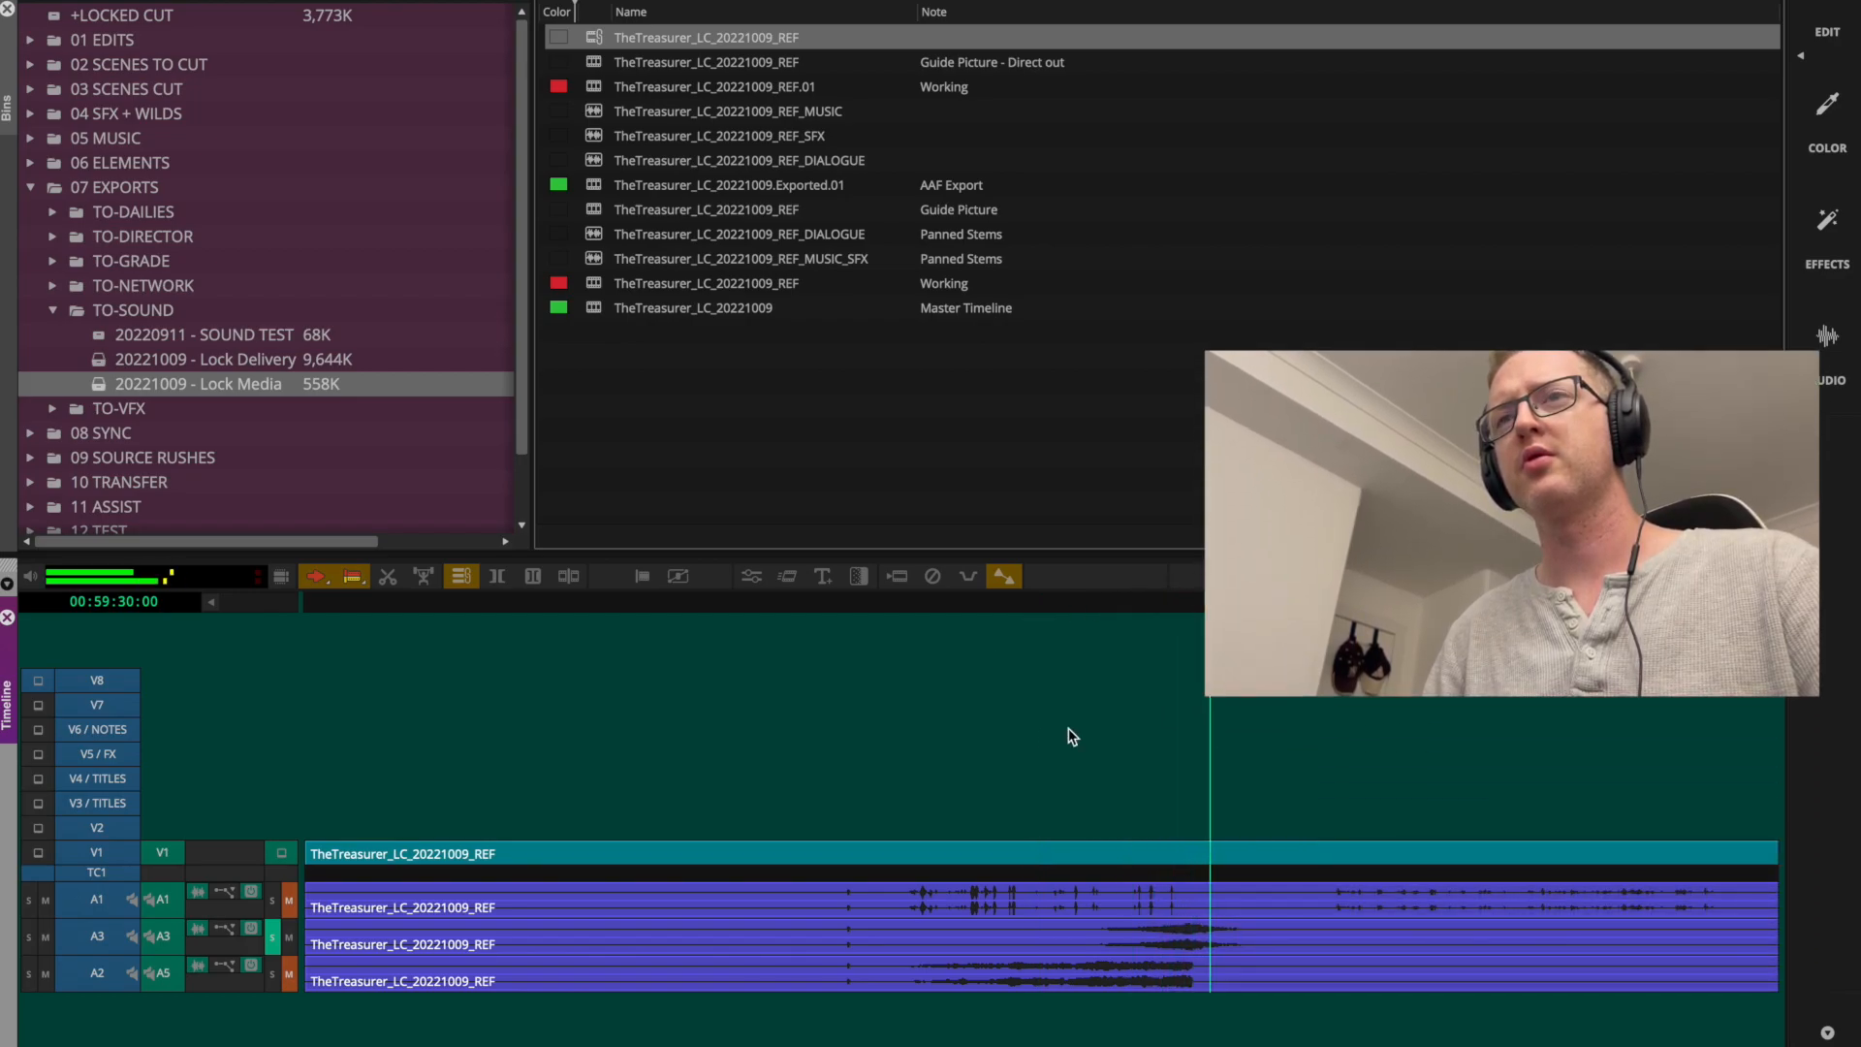
Solo only track A5 of the exported clip, play the music passage and clear the solo.
click(1078, 621)
click(272, 938)
click(274, 974)
key(space)
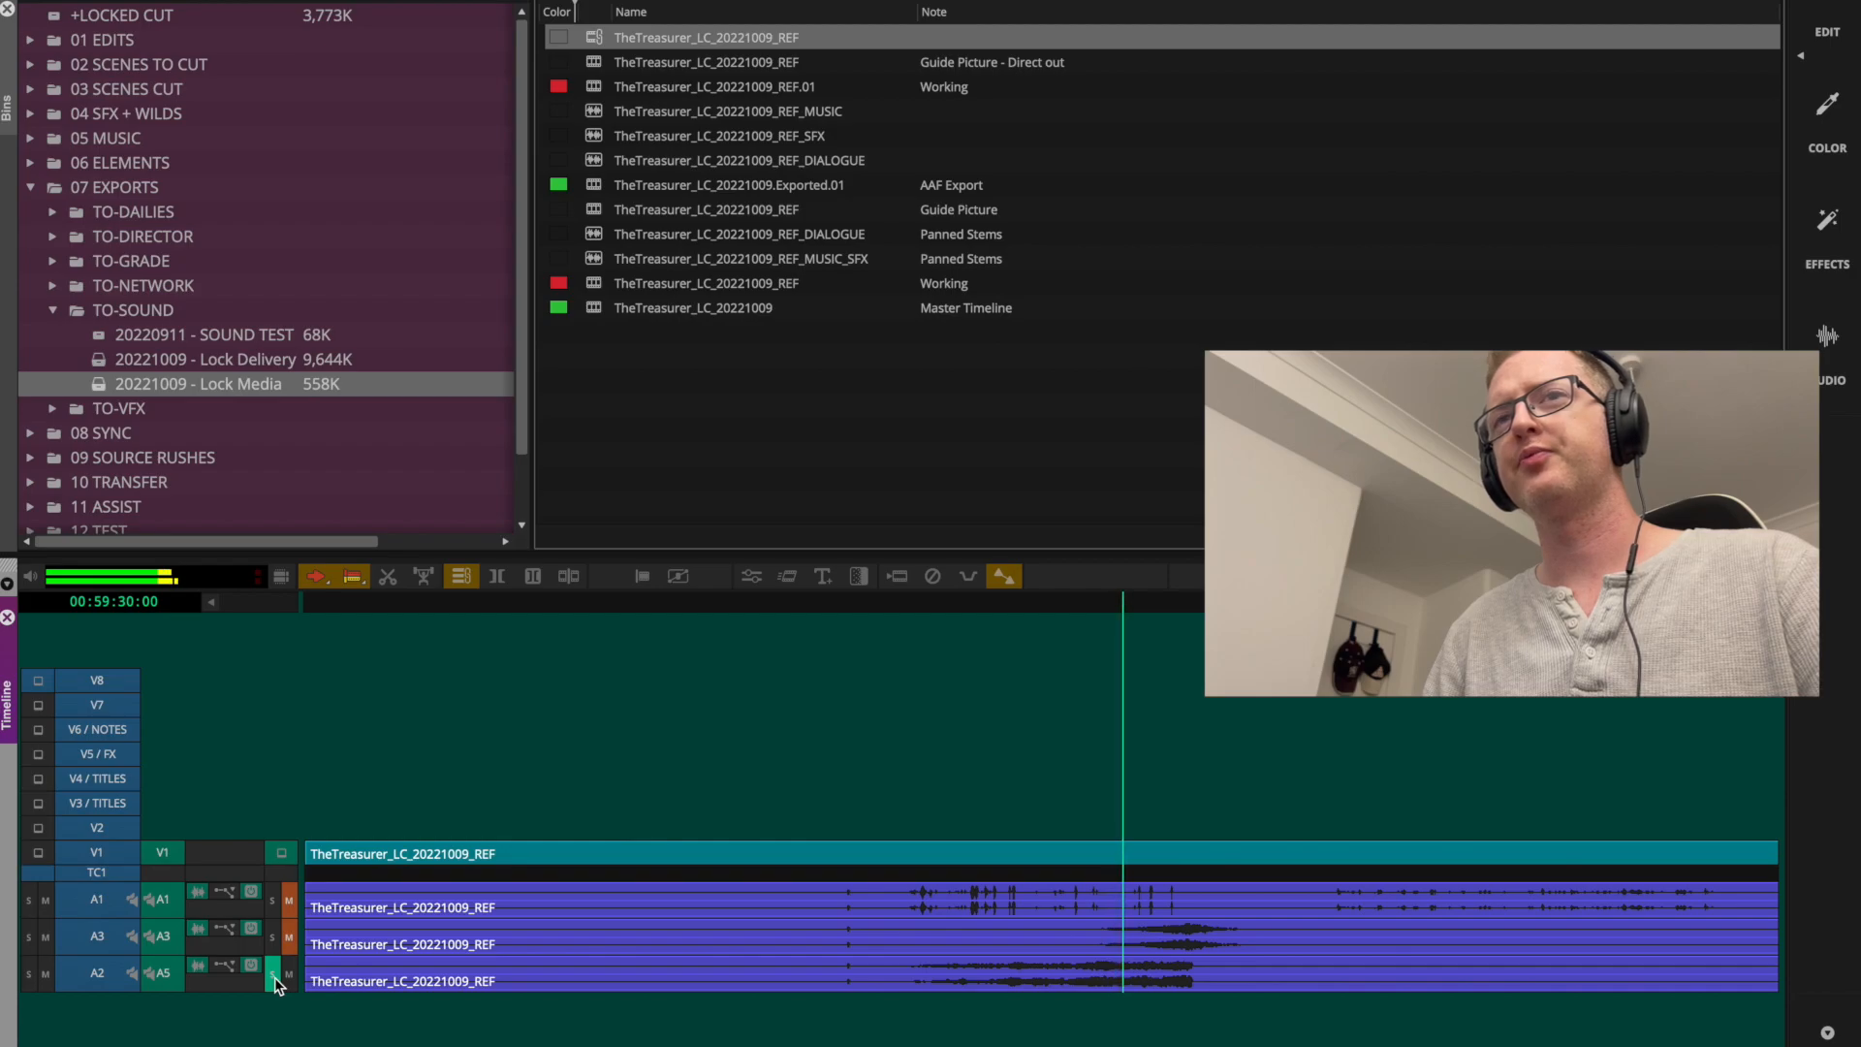
click(276, 977)
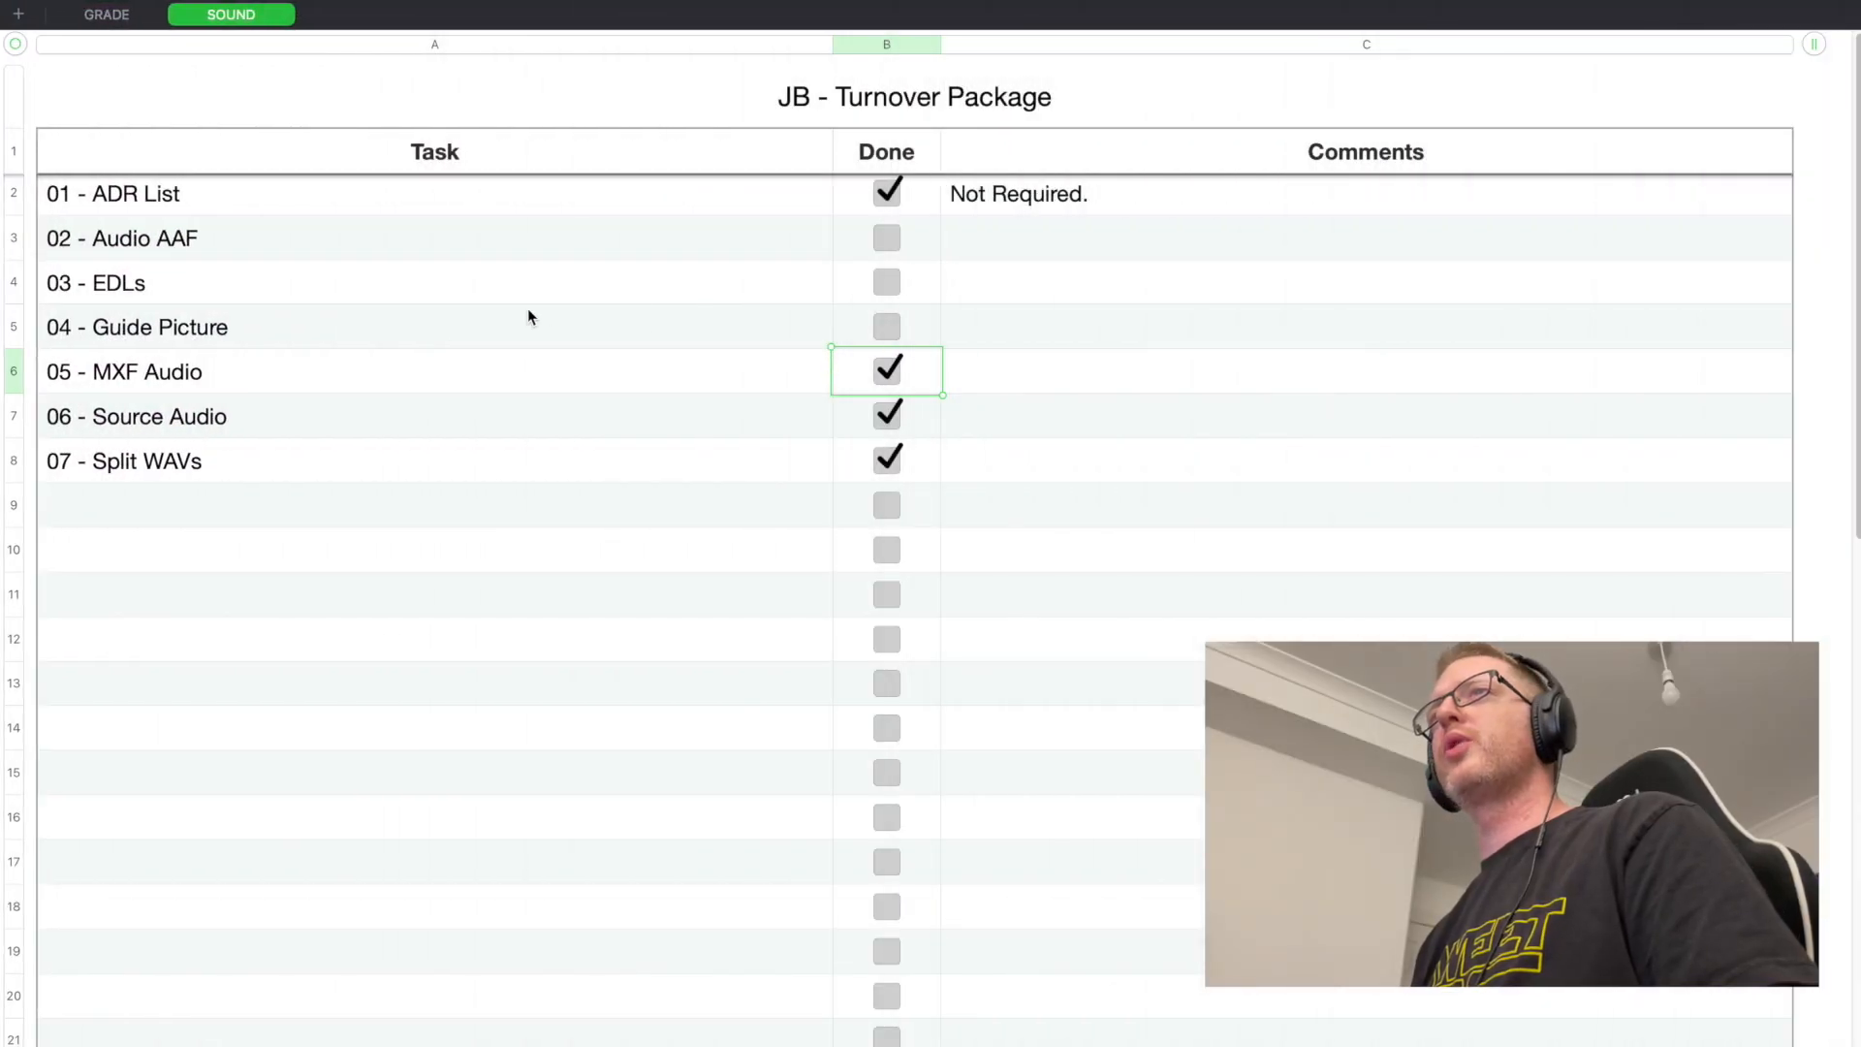
Mark 04 - Guide Picture as done in the SOUND turnover checklist.
click(887, 326)
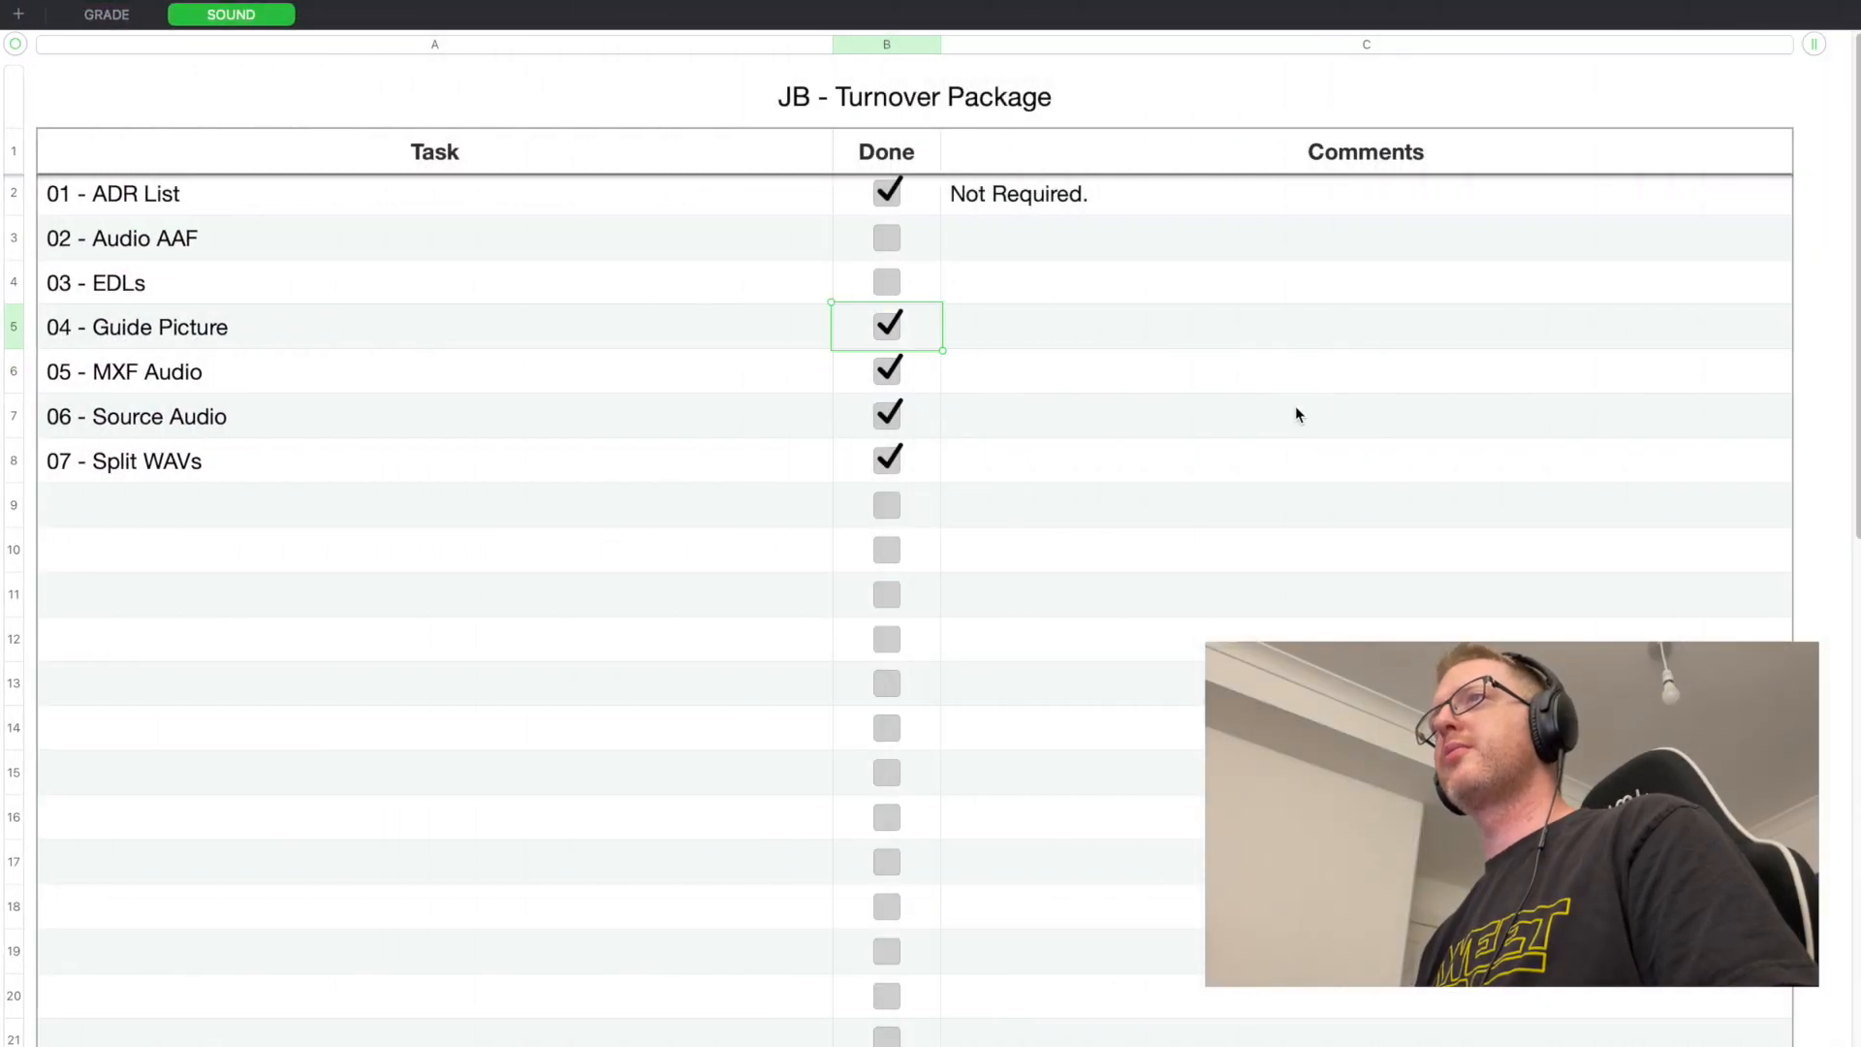
click(1099, 427)
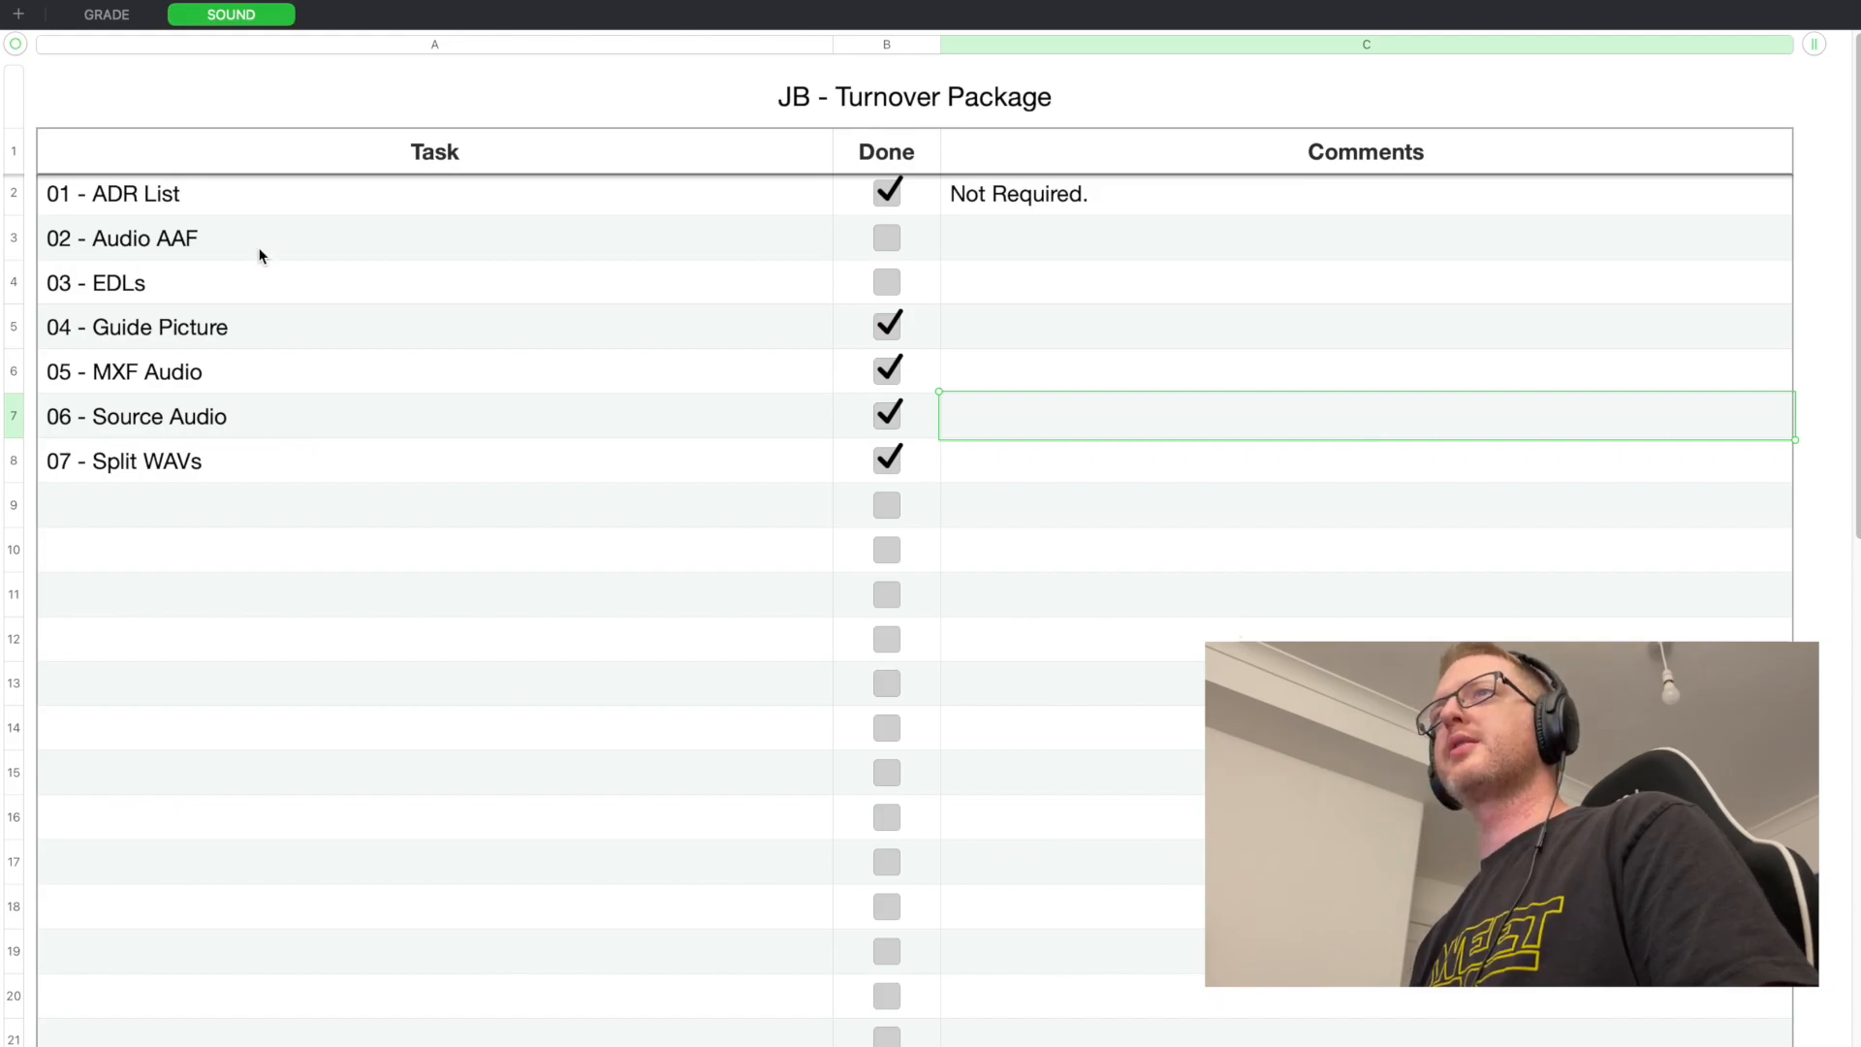
click(444, 297)
Switch back to Media Composer, open the TheTreasurer_LC_20221009 sequence in the timeline and select all its tracks.
key(super+Tab)
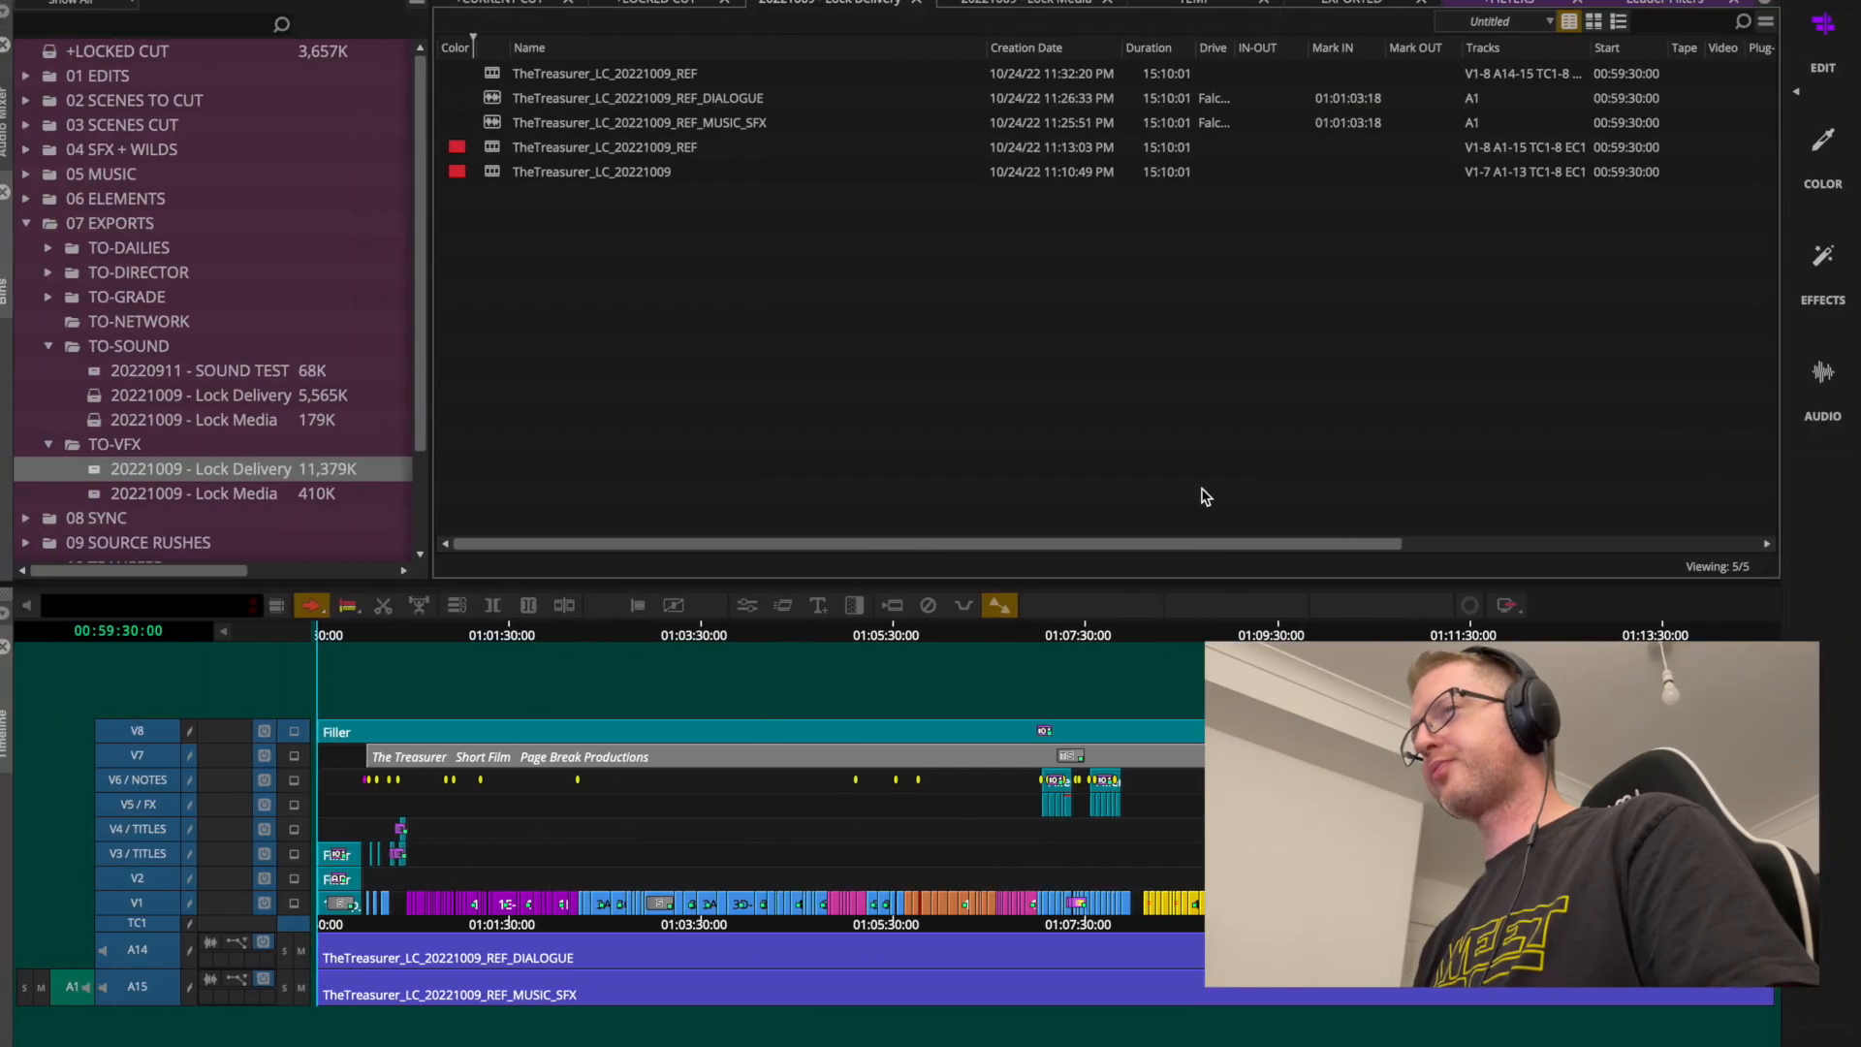
click(502, 176)
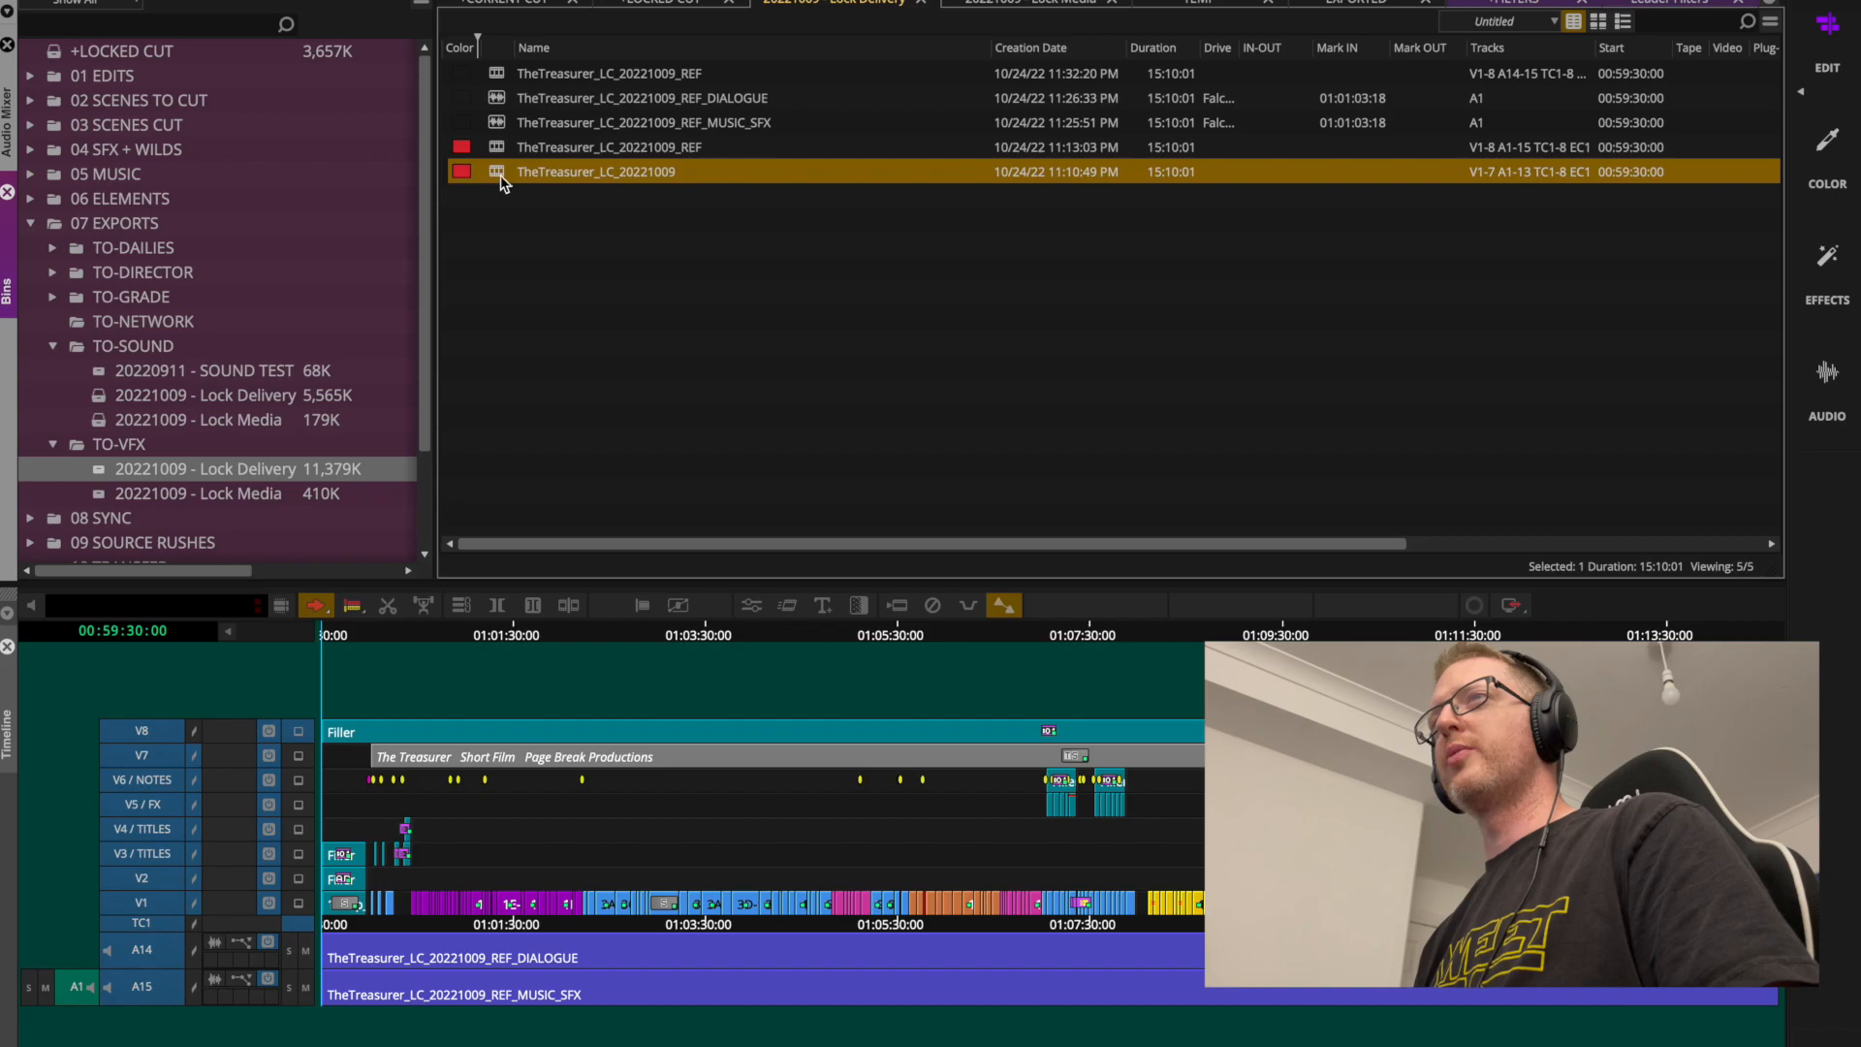
click(707, 329)
key(ctrl+a)
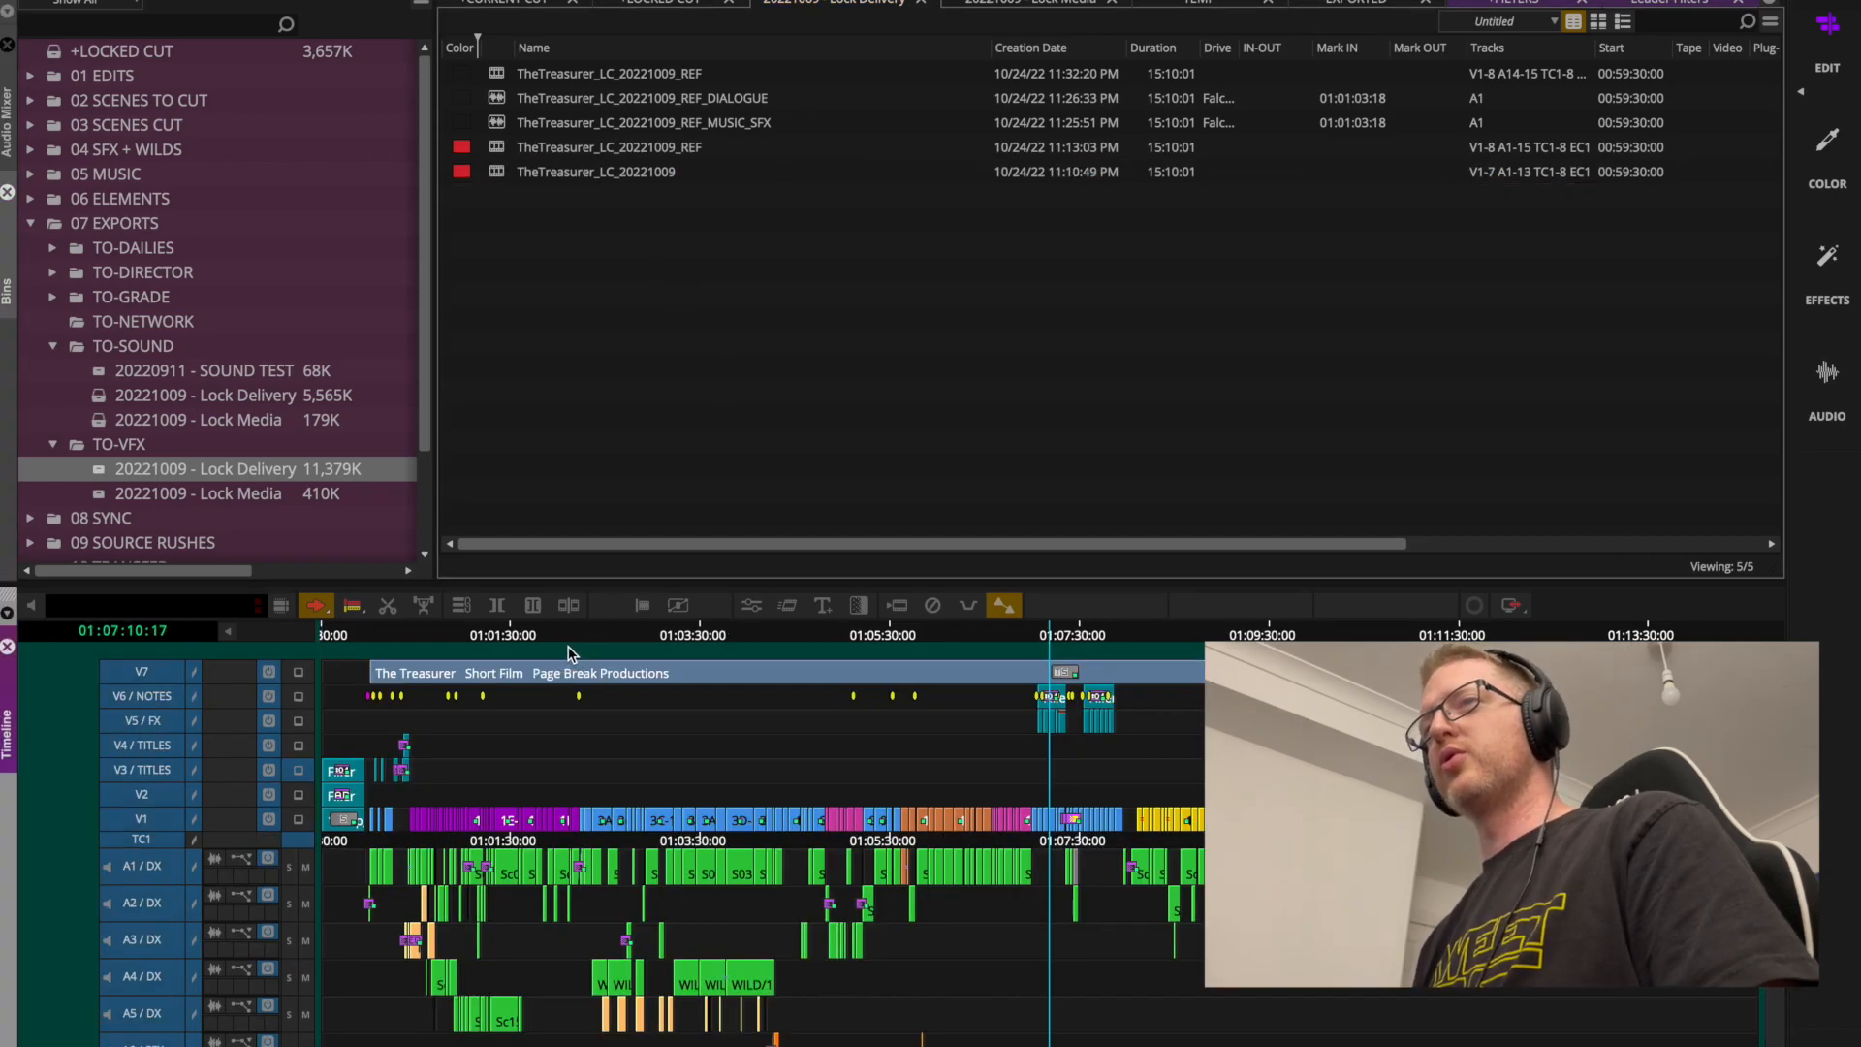
Open the List Tool and load the TheTreasurer_LC_20221009 sequence into it.
click(603, 1)
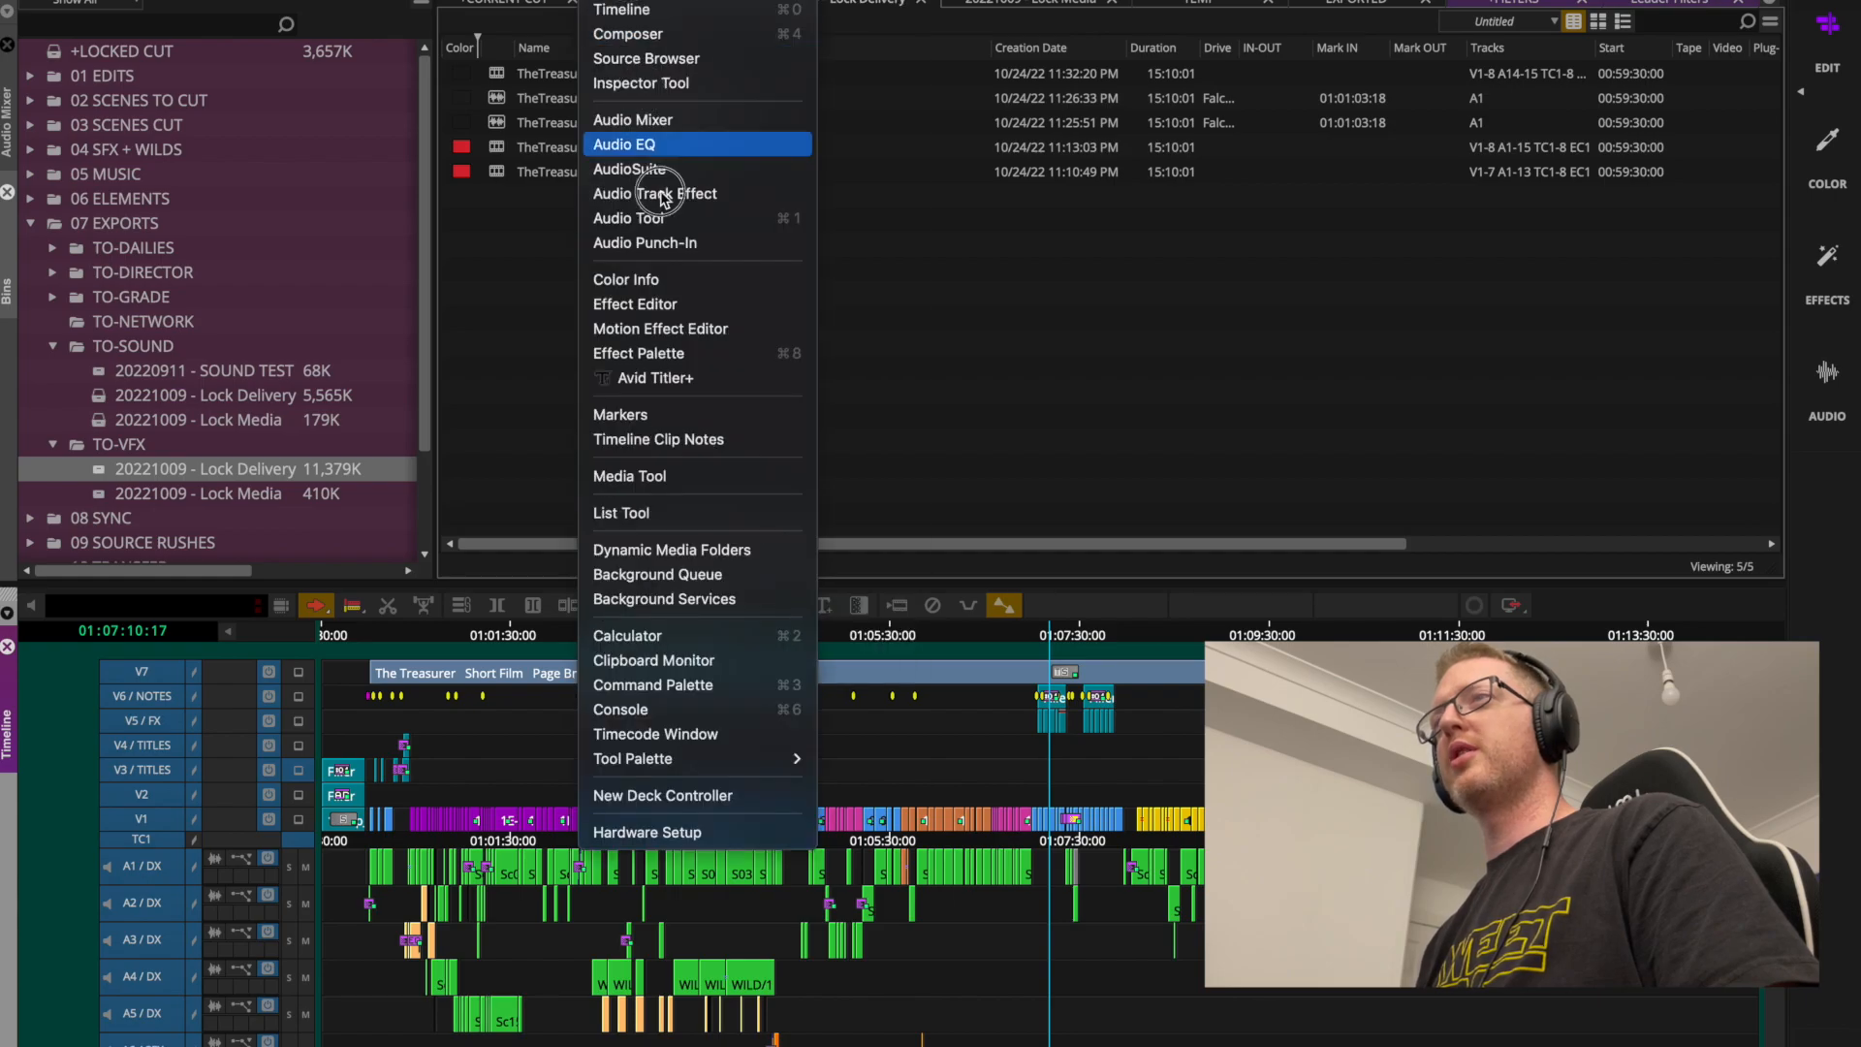
click(696, 513)
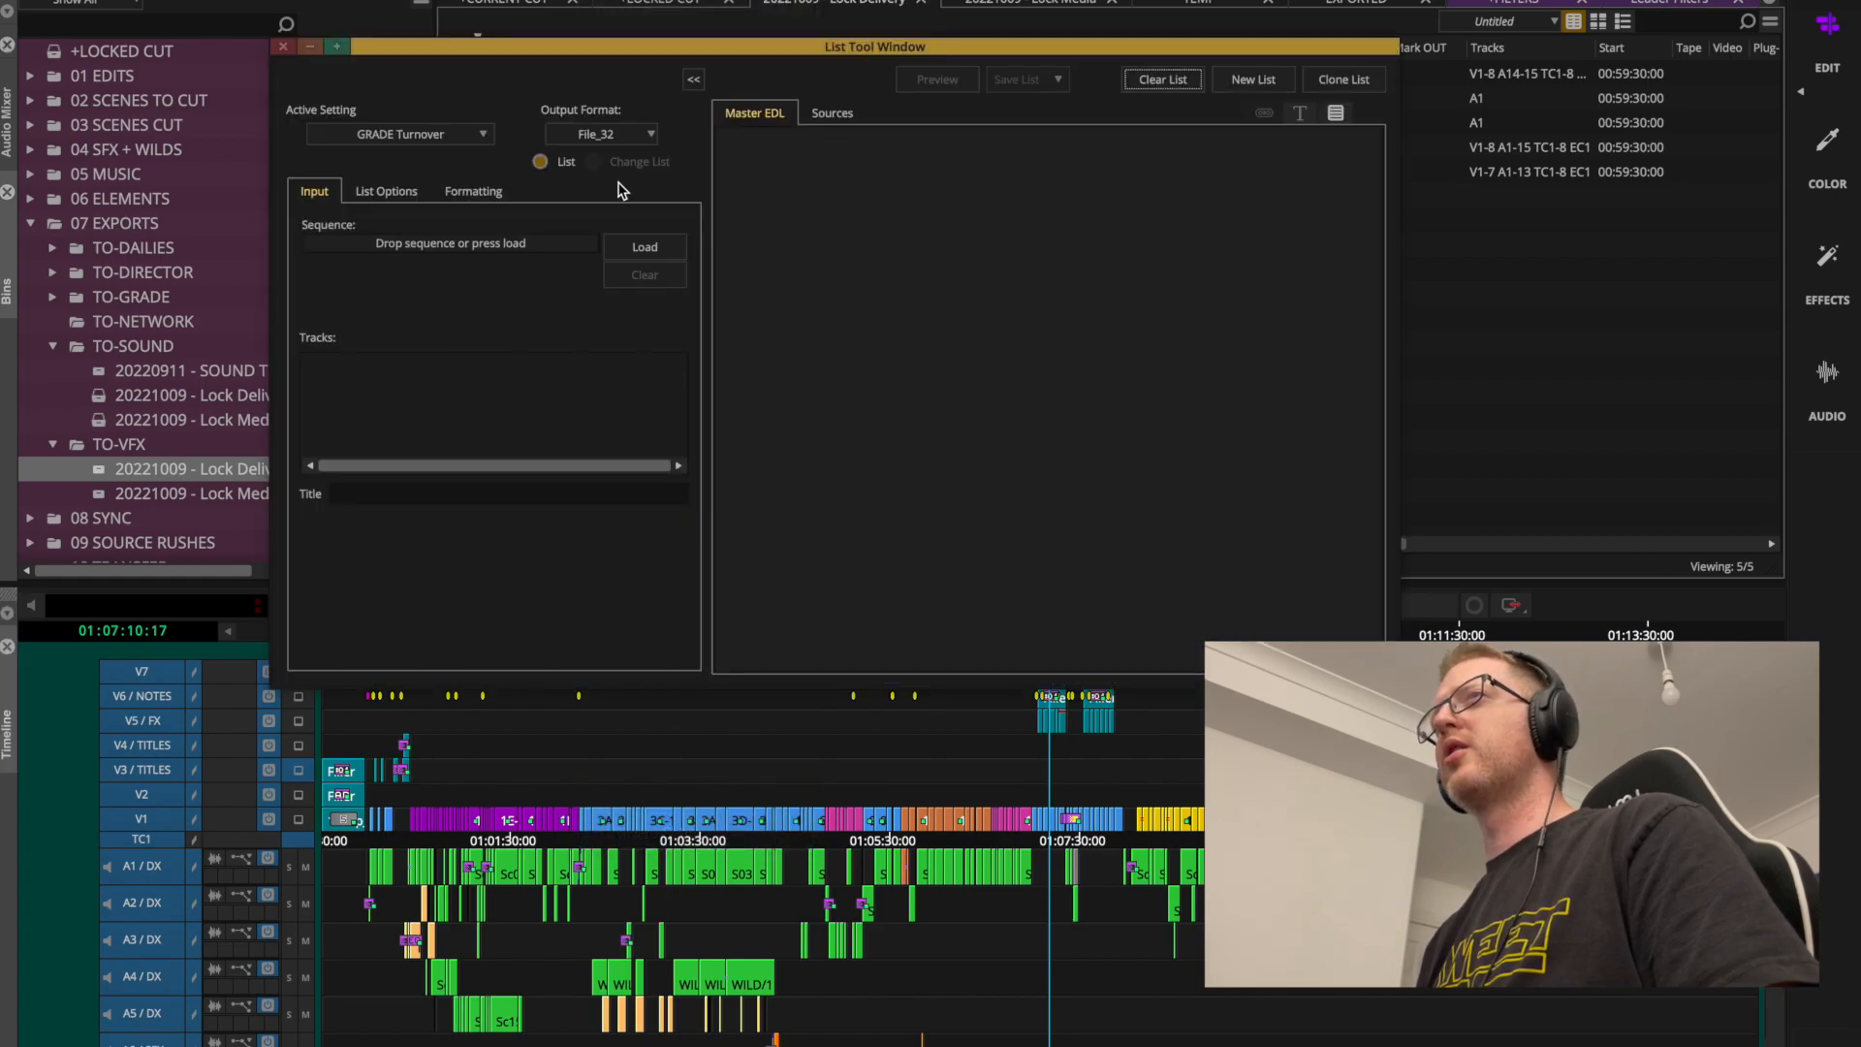
click(621, 243)
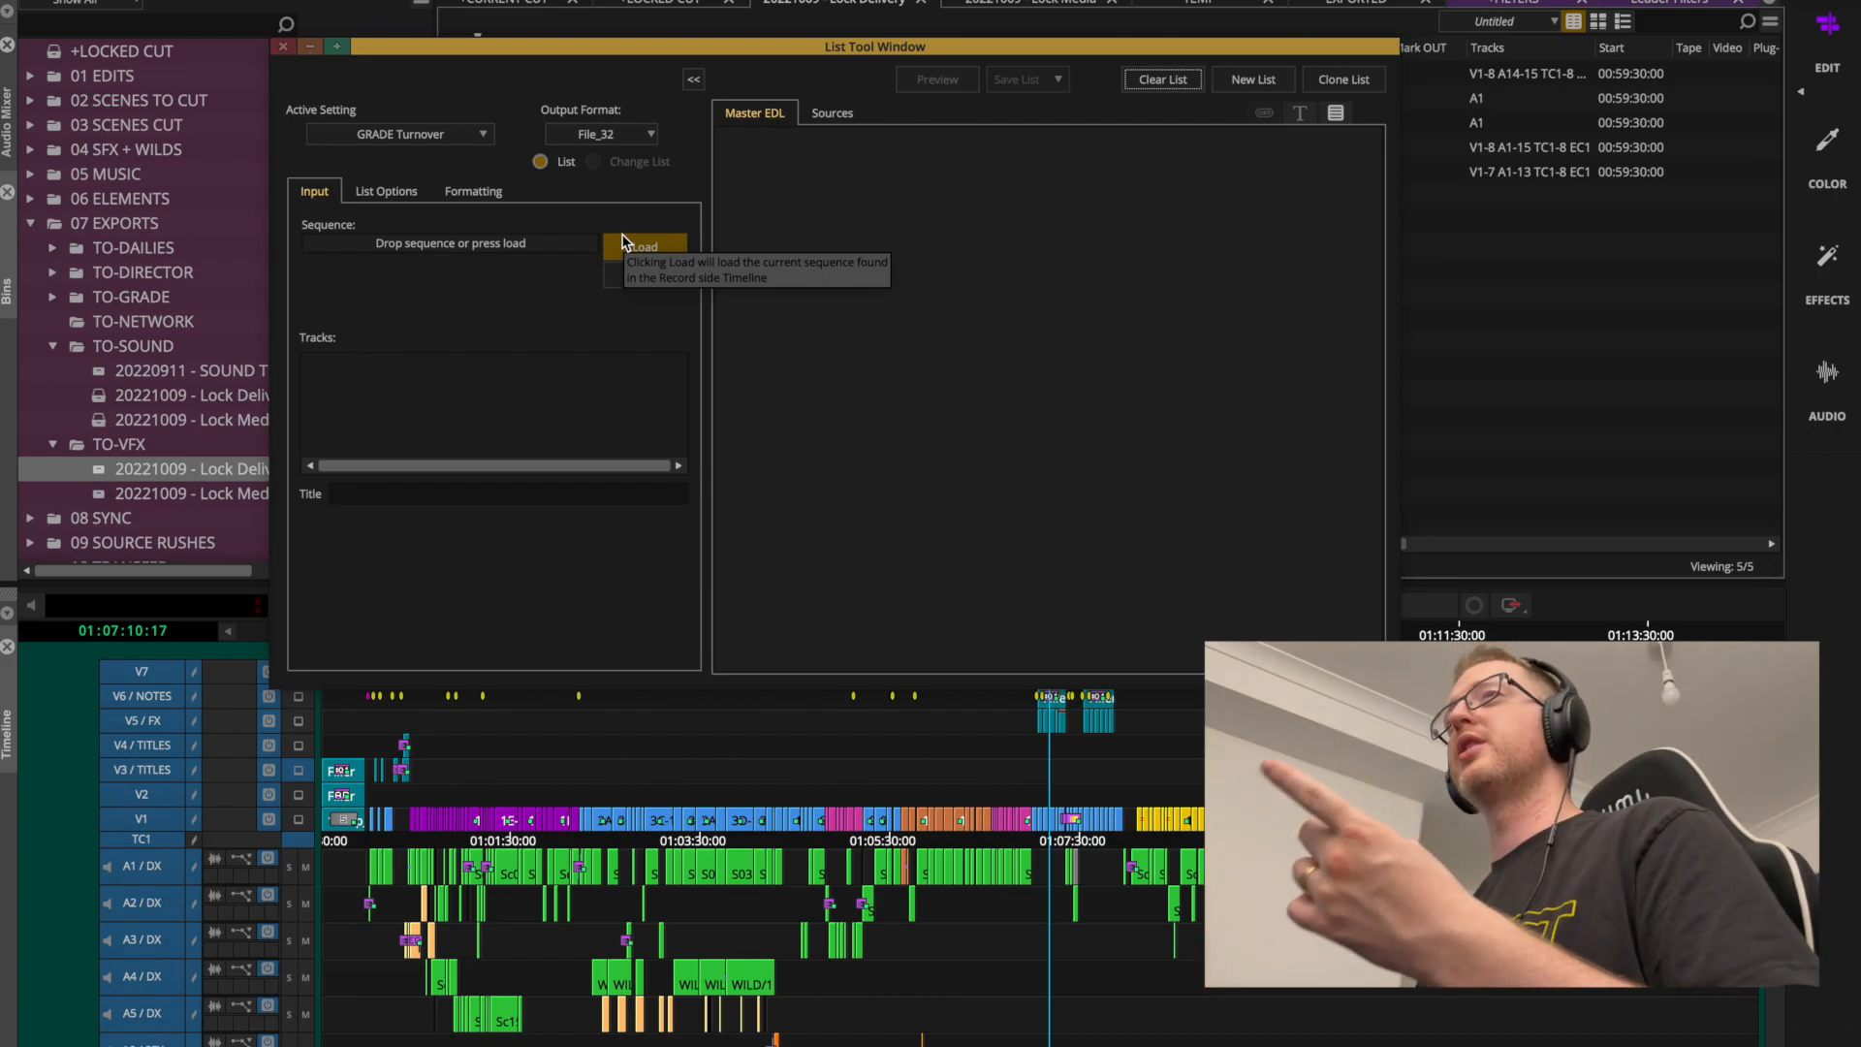
click(644, 248)
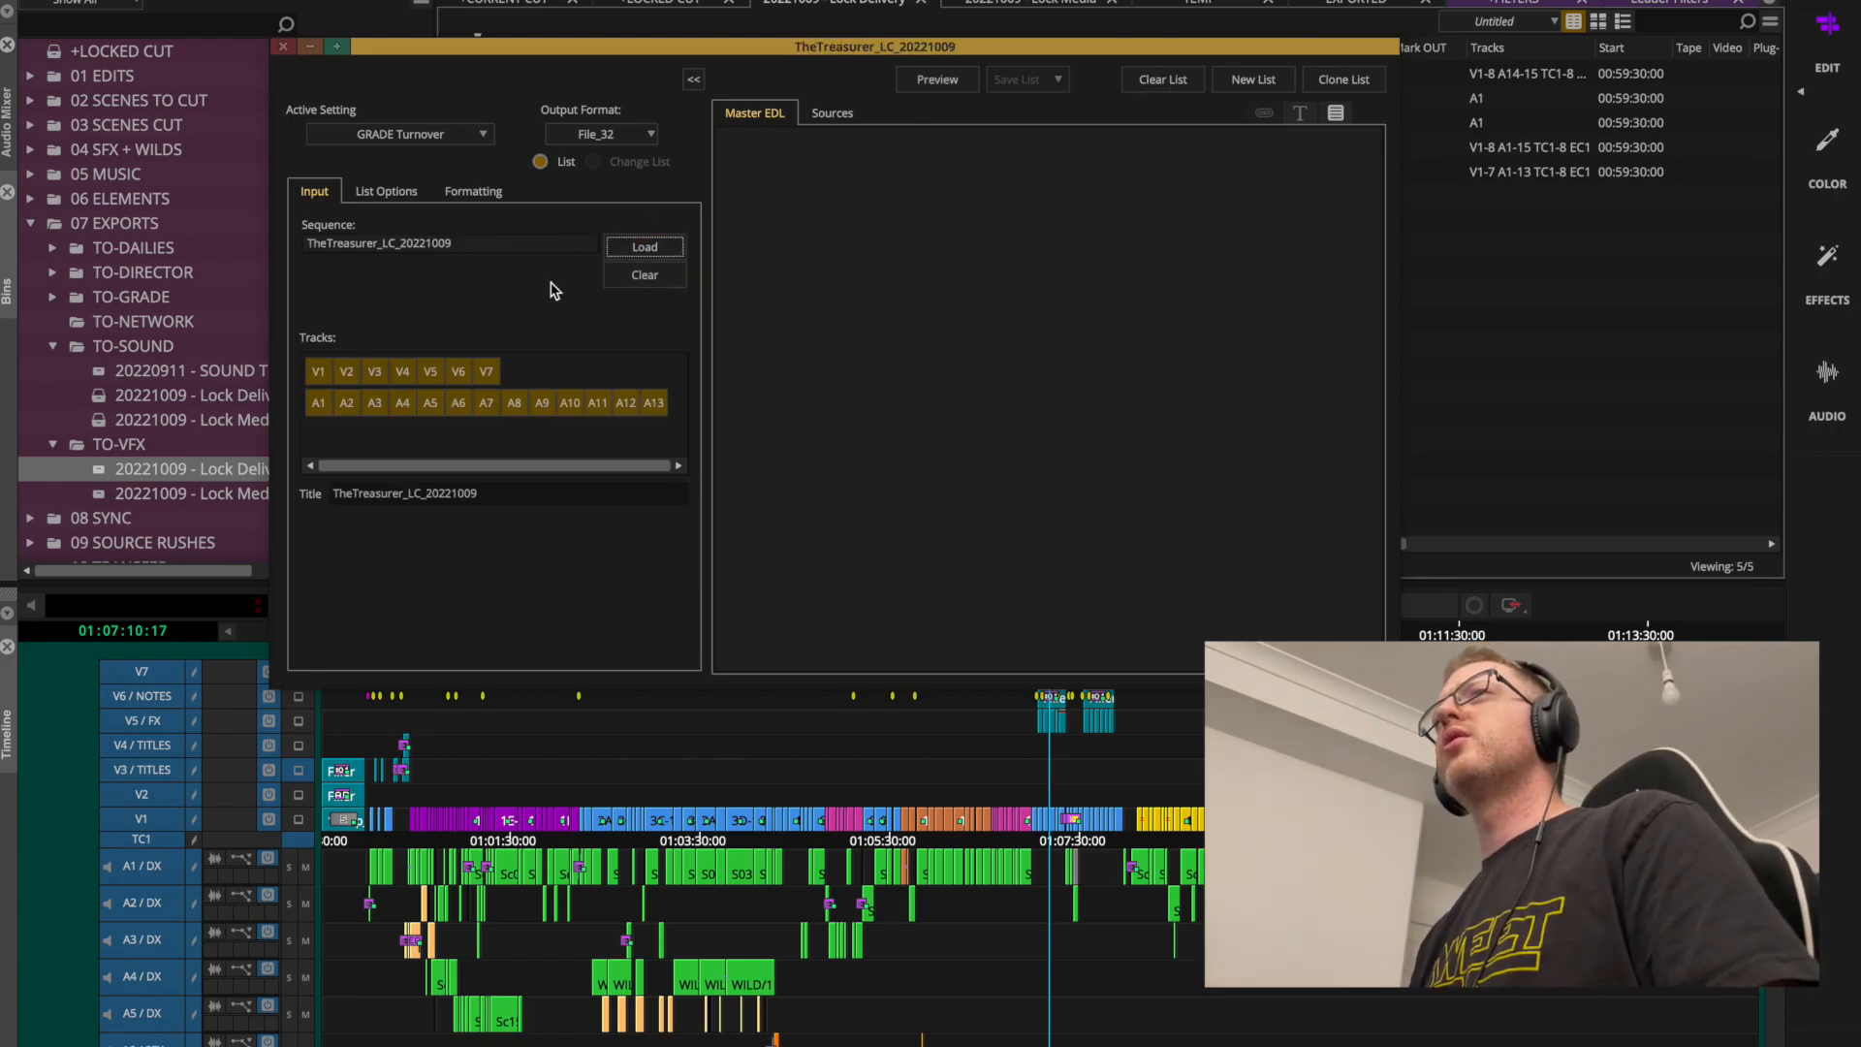
Restrict the list to video tracks V1 and V2, excluding all audio tracks, and generate the EDL preview.
drag(376, 370, 515, 368)
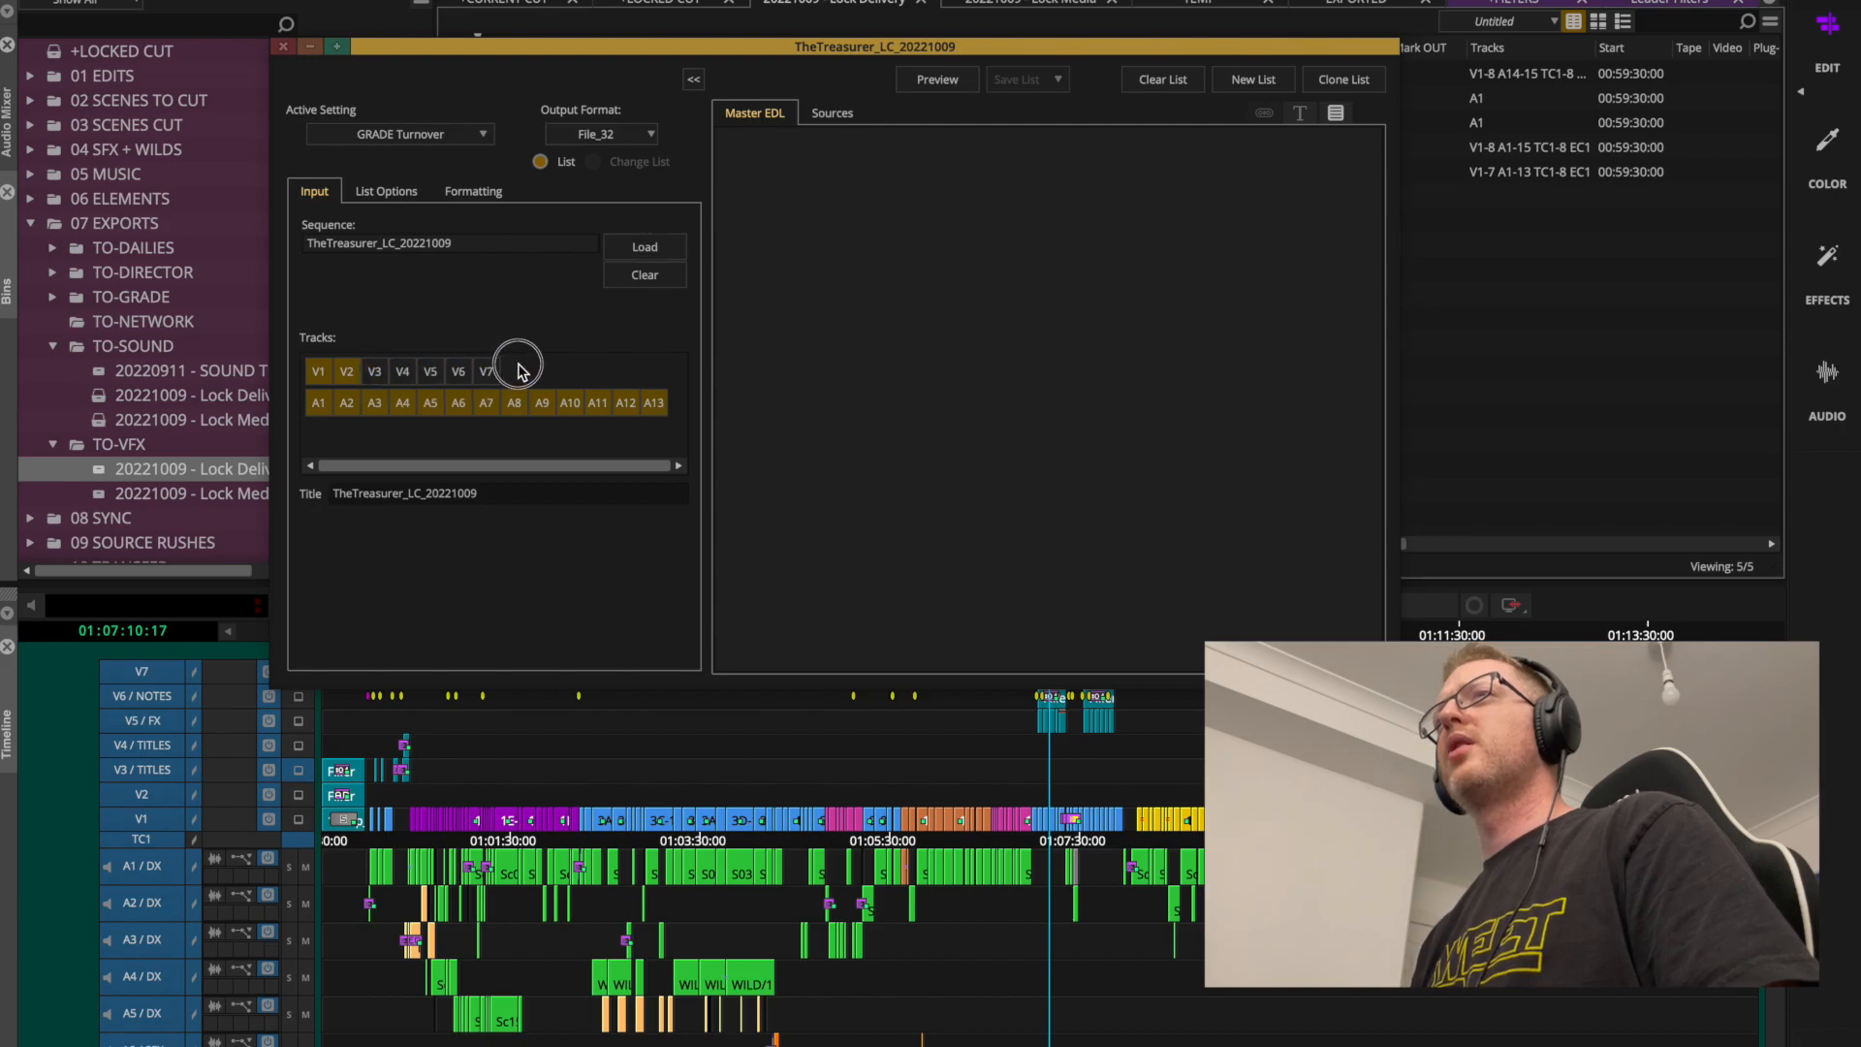
drag(319, 402, 655, 402)
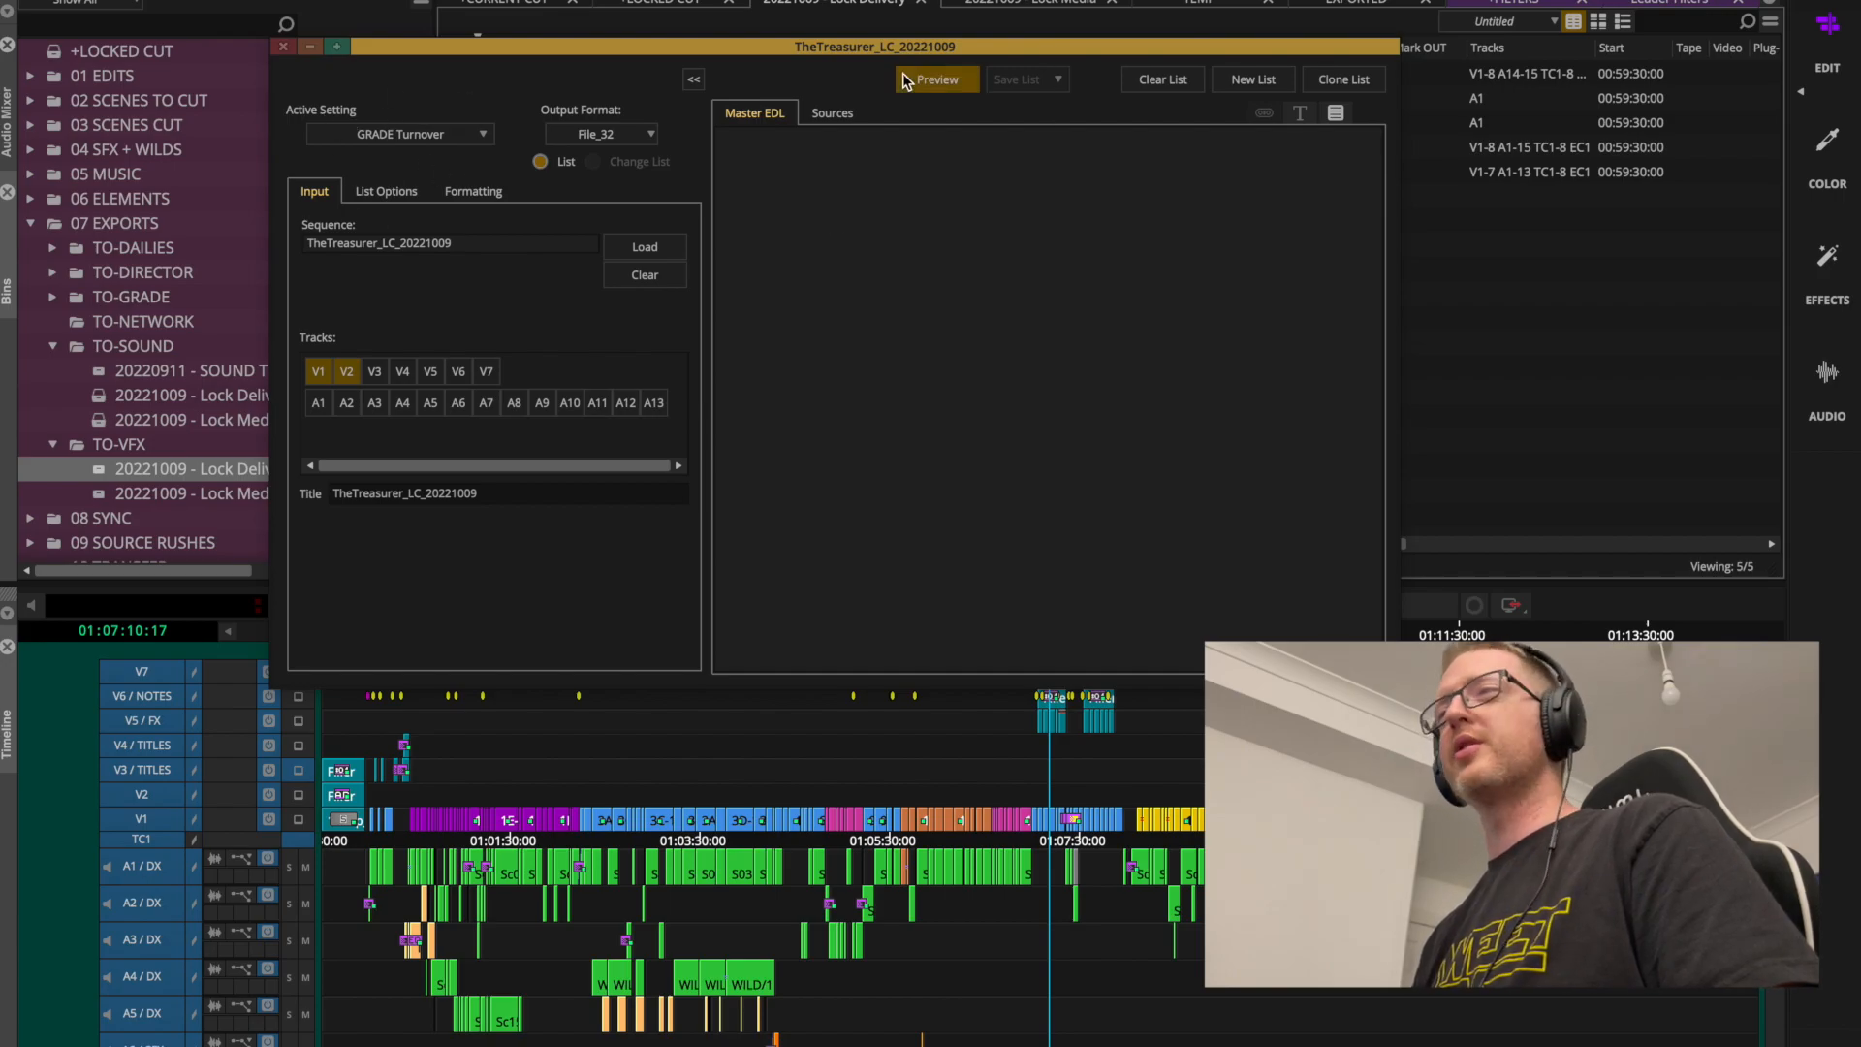
click(937, 79)
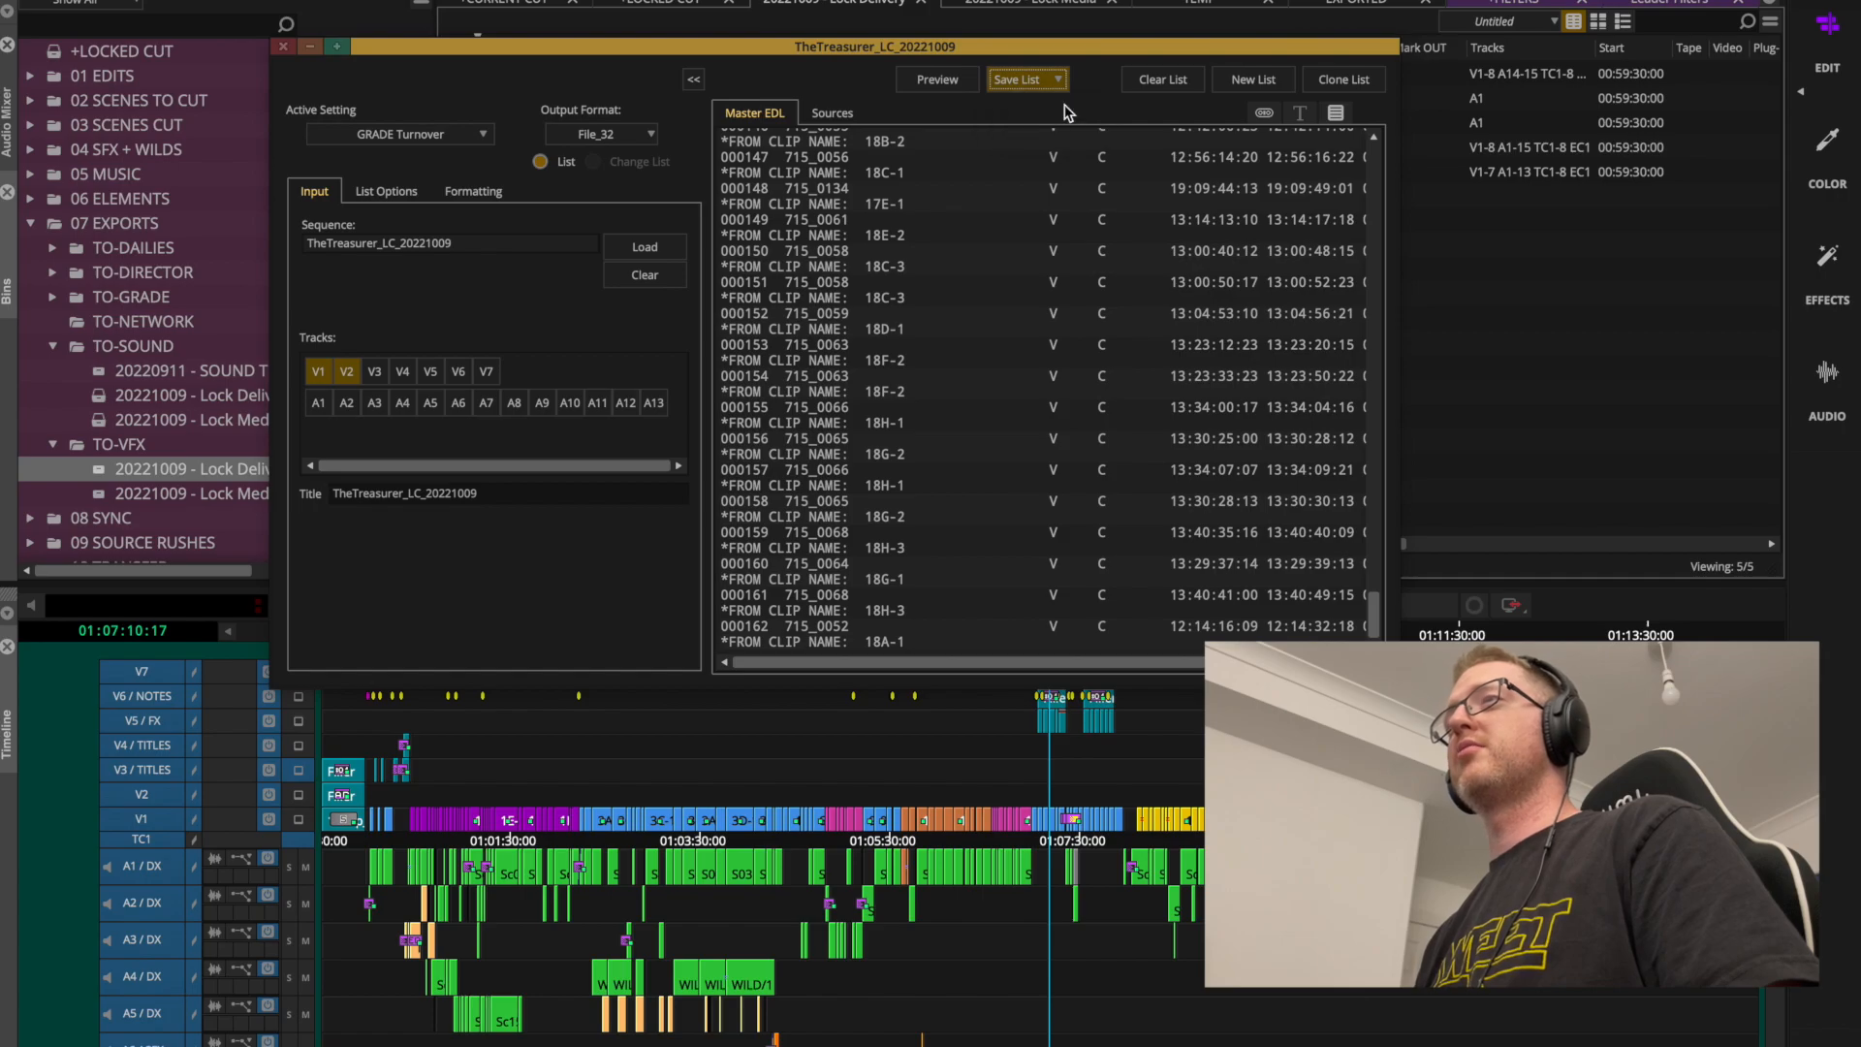
Save the picture EDL as TheTreasurer_LC_20221009_PICTURE in the 03 EDLs folder of SOUND.
click(1056, 97)
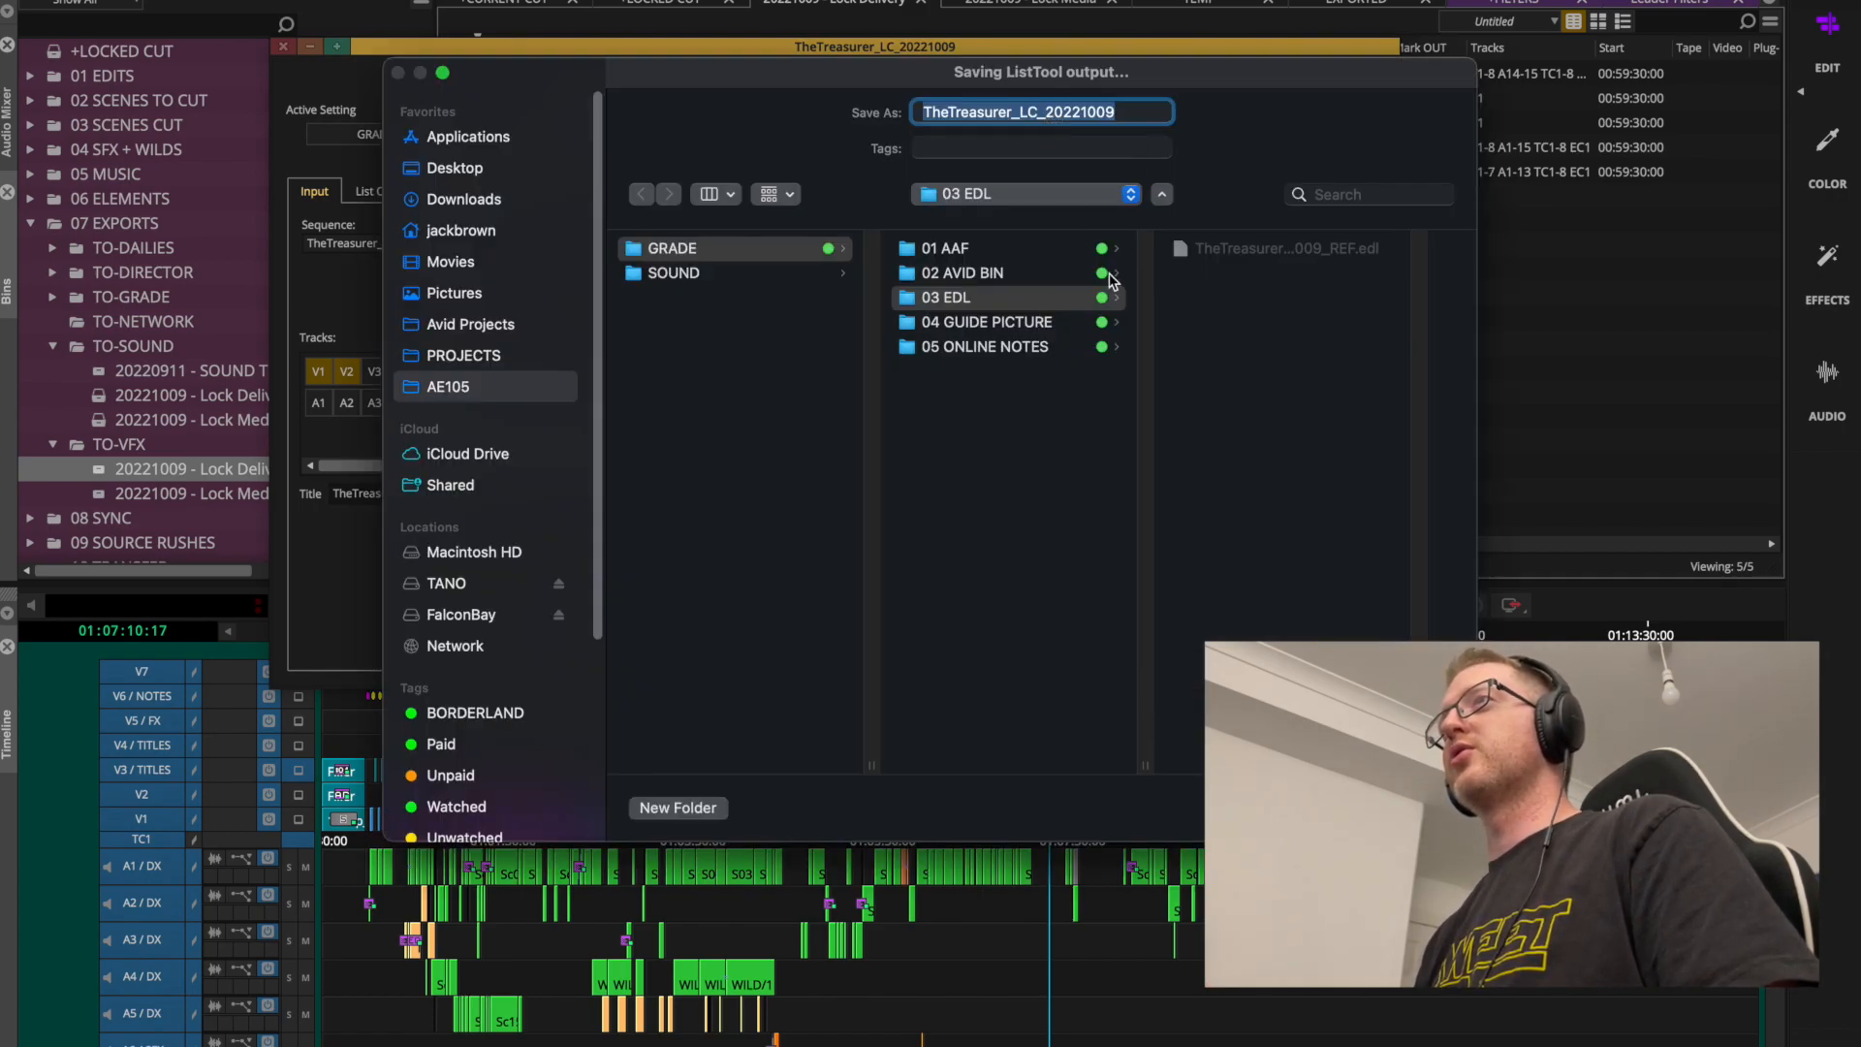
click(790, 273)
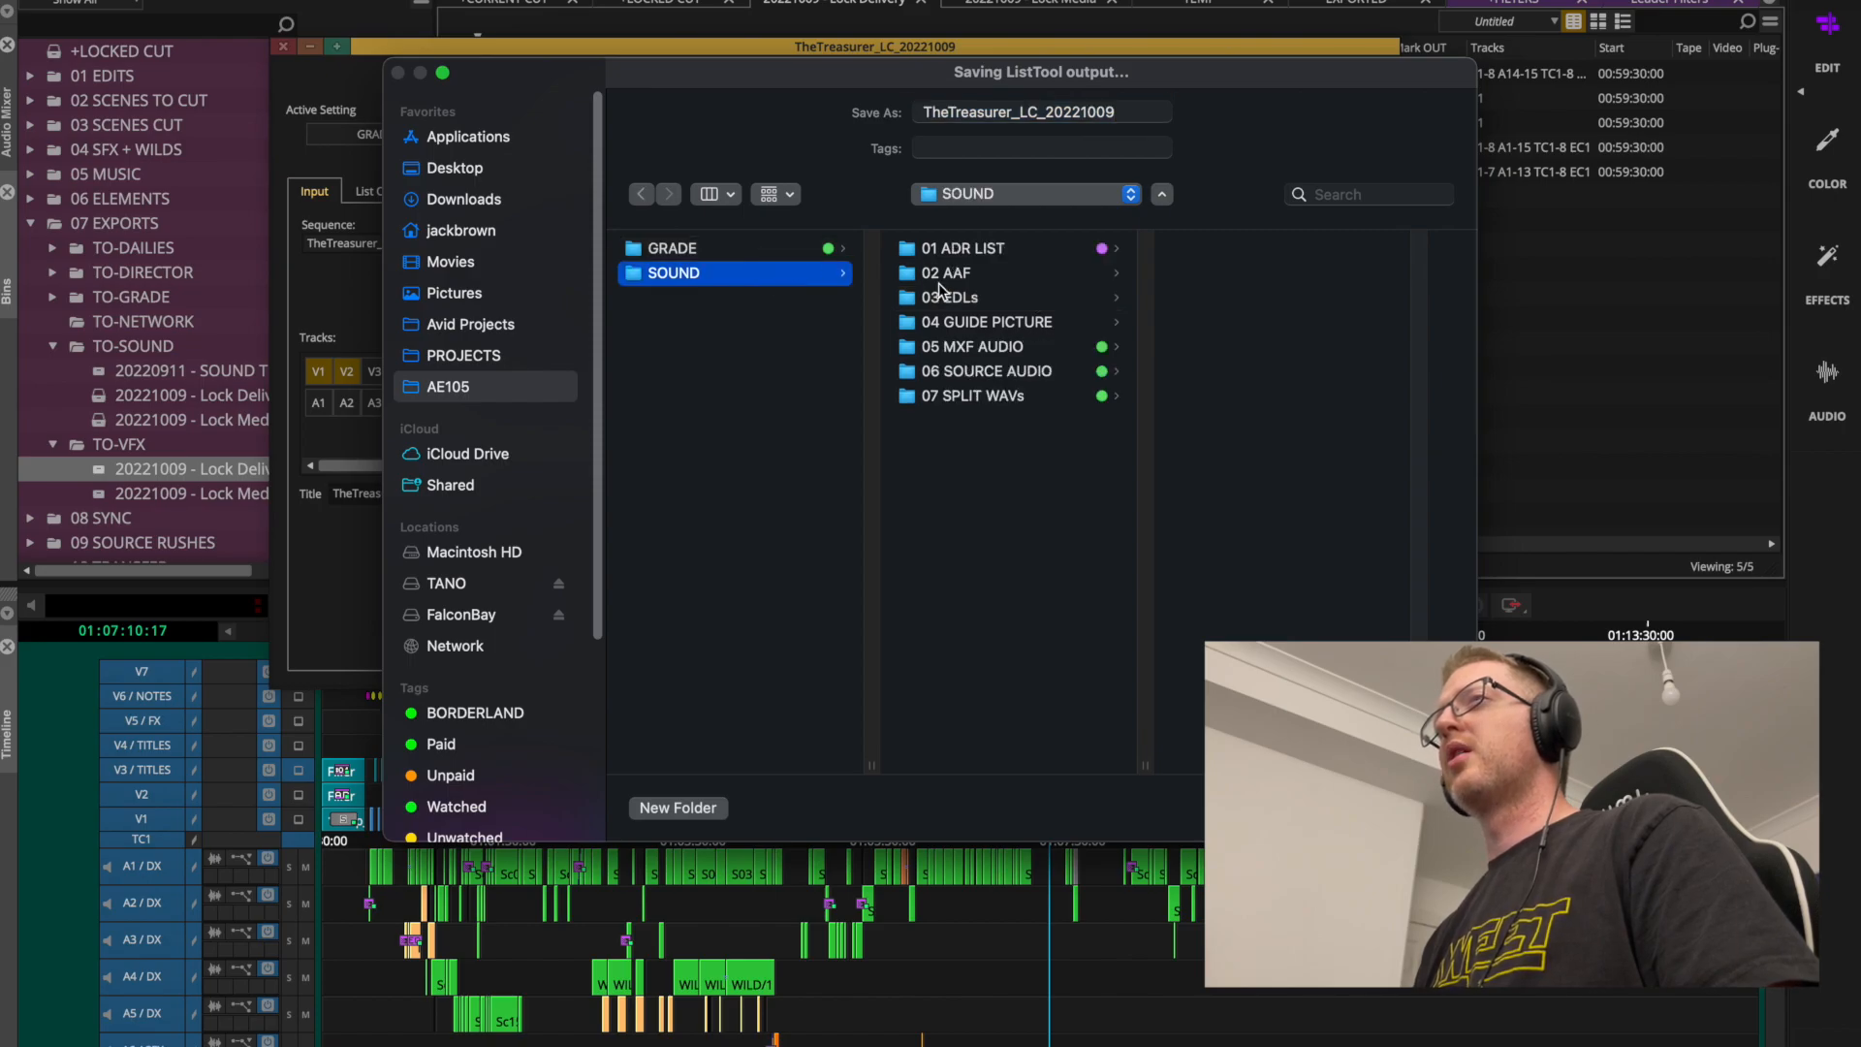
click(946, 299)
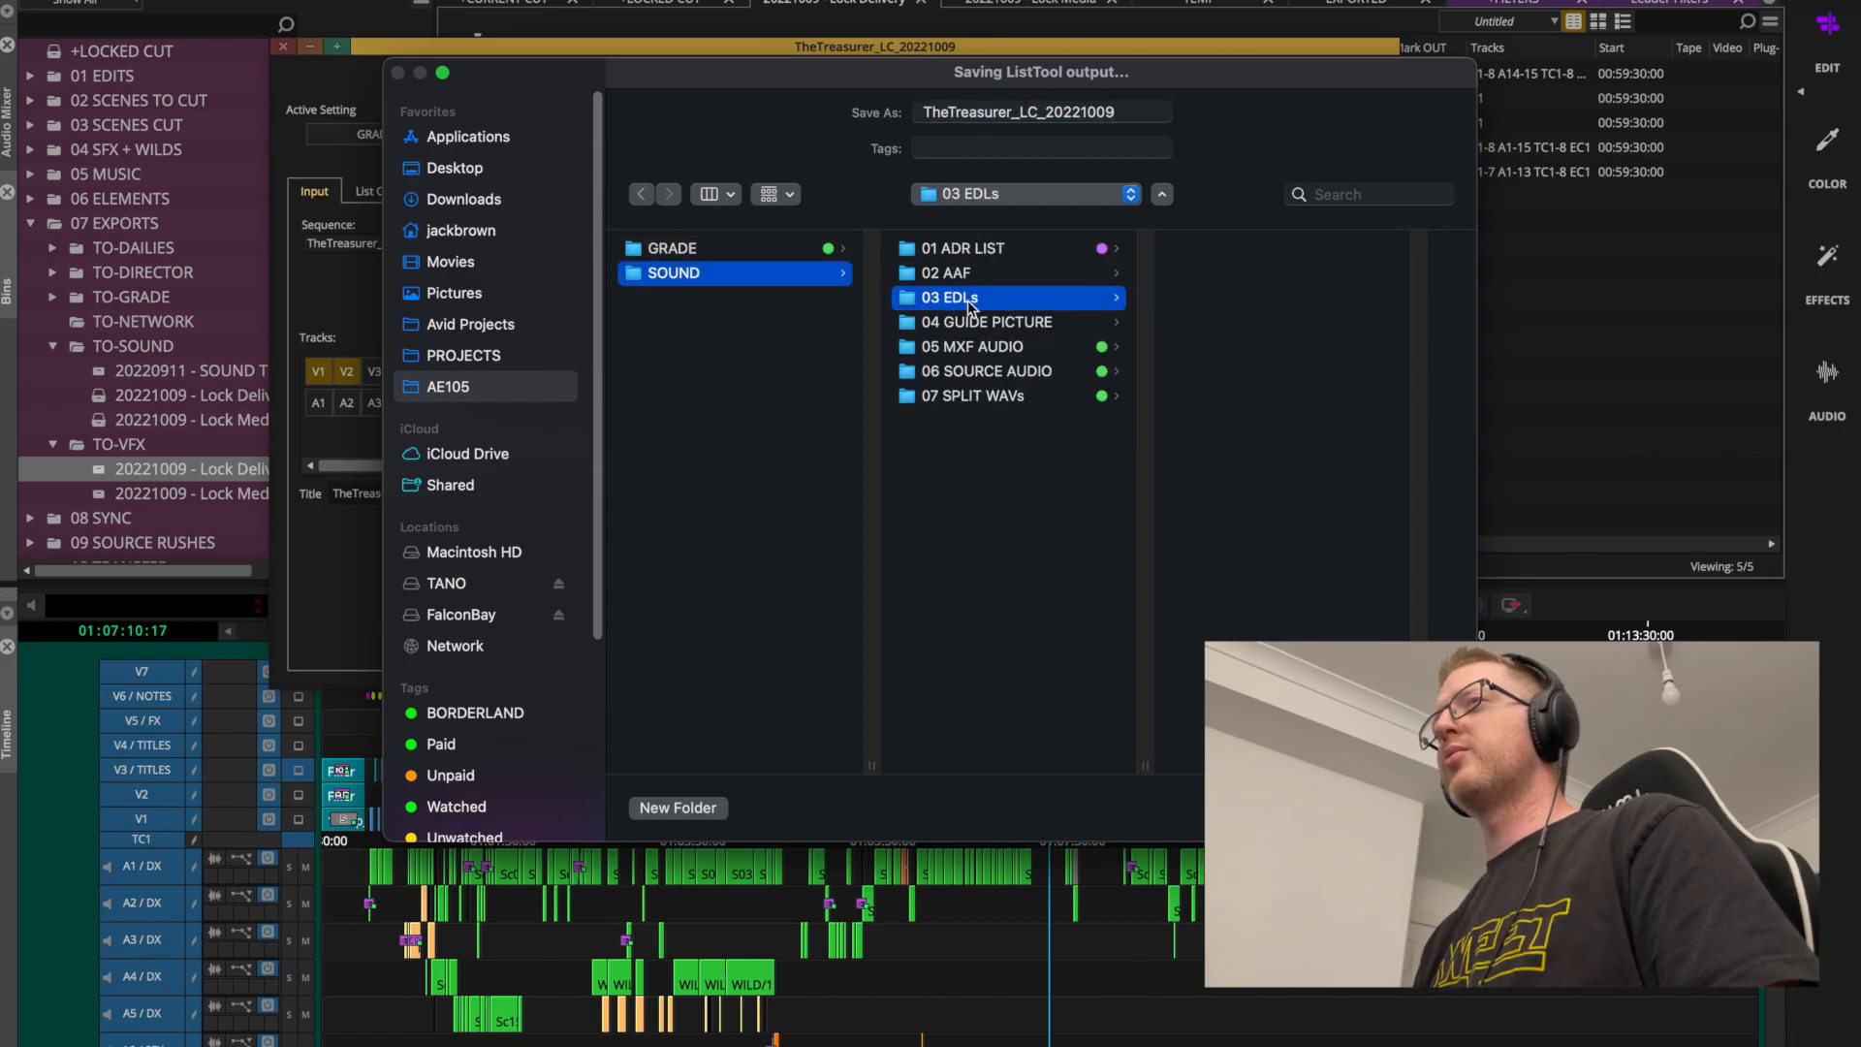
click(1146, 108)
text(_)
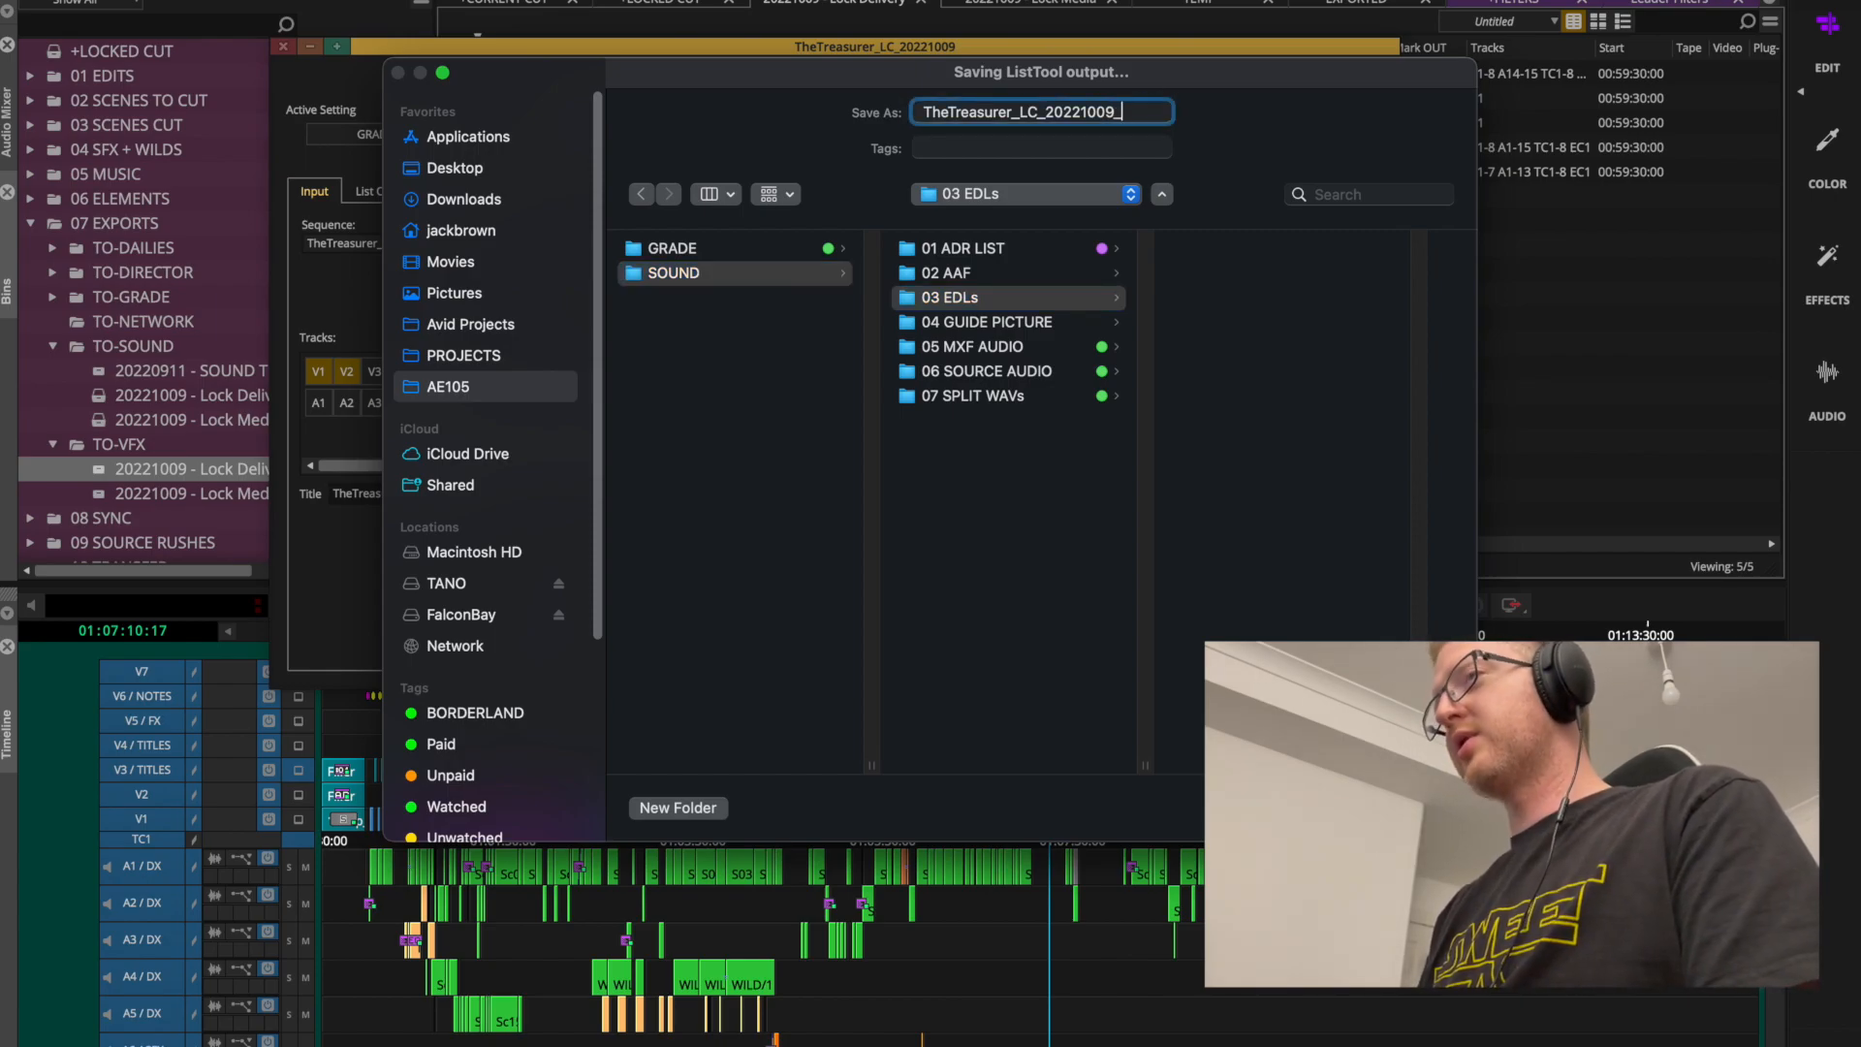
text(PICTURE)
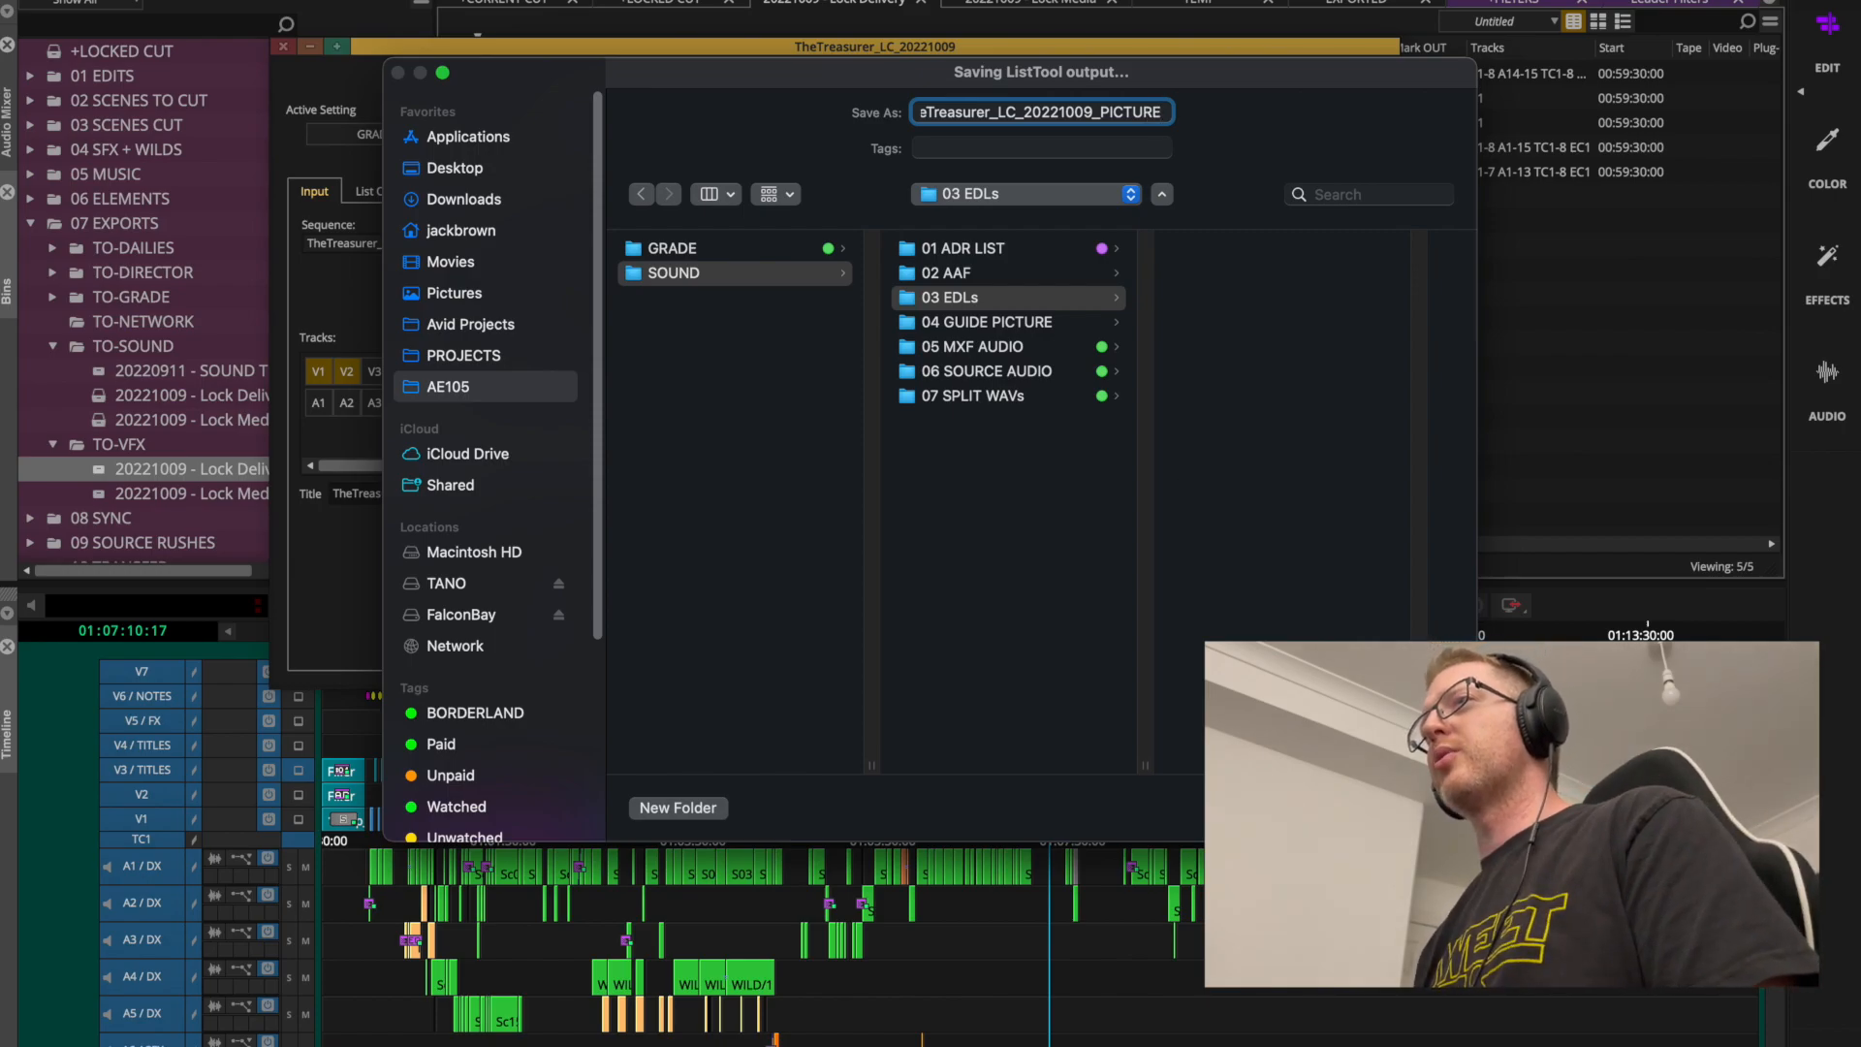
key(Return)
Switch the list from the video tracks to audio tracks A1 to A12 and update the EDL.
click(320, 377)
click(348, 377)
drag(325, 402, 571, 417)
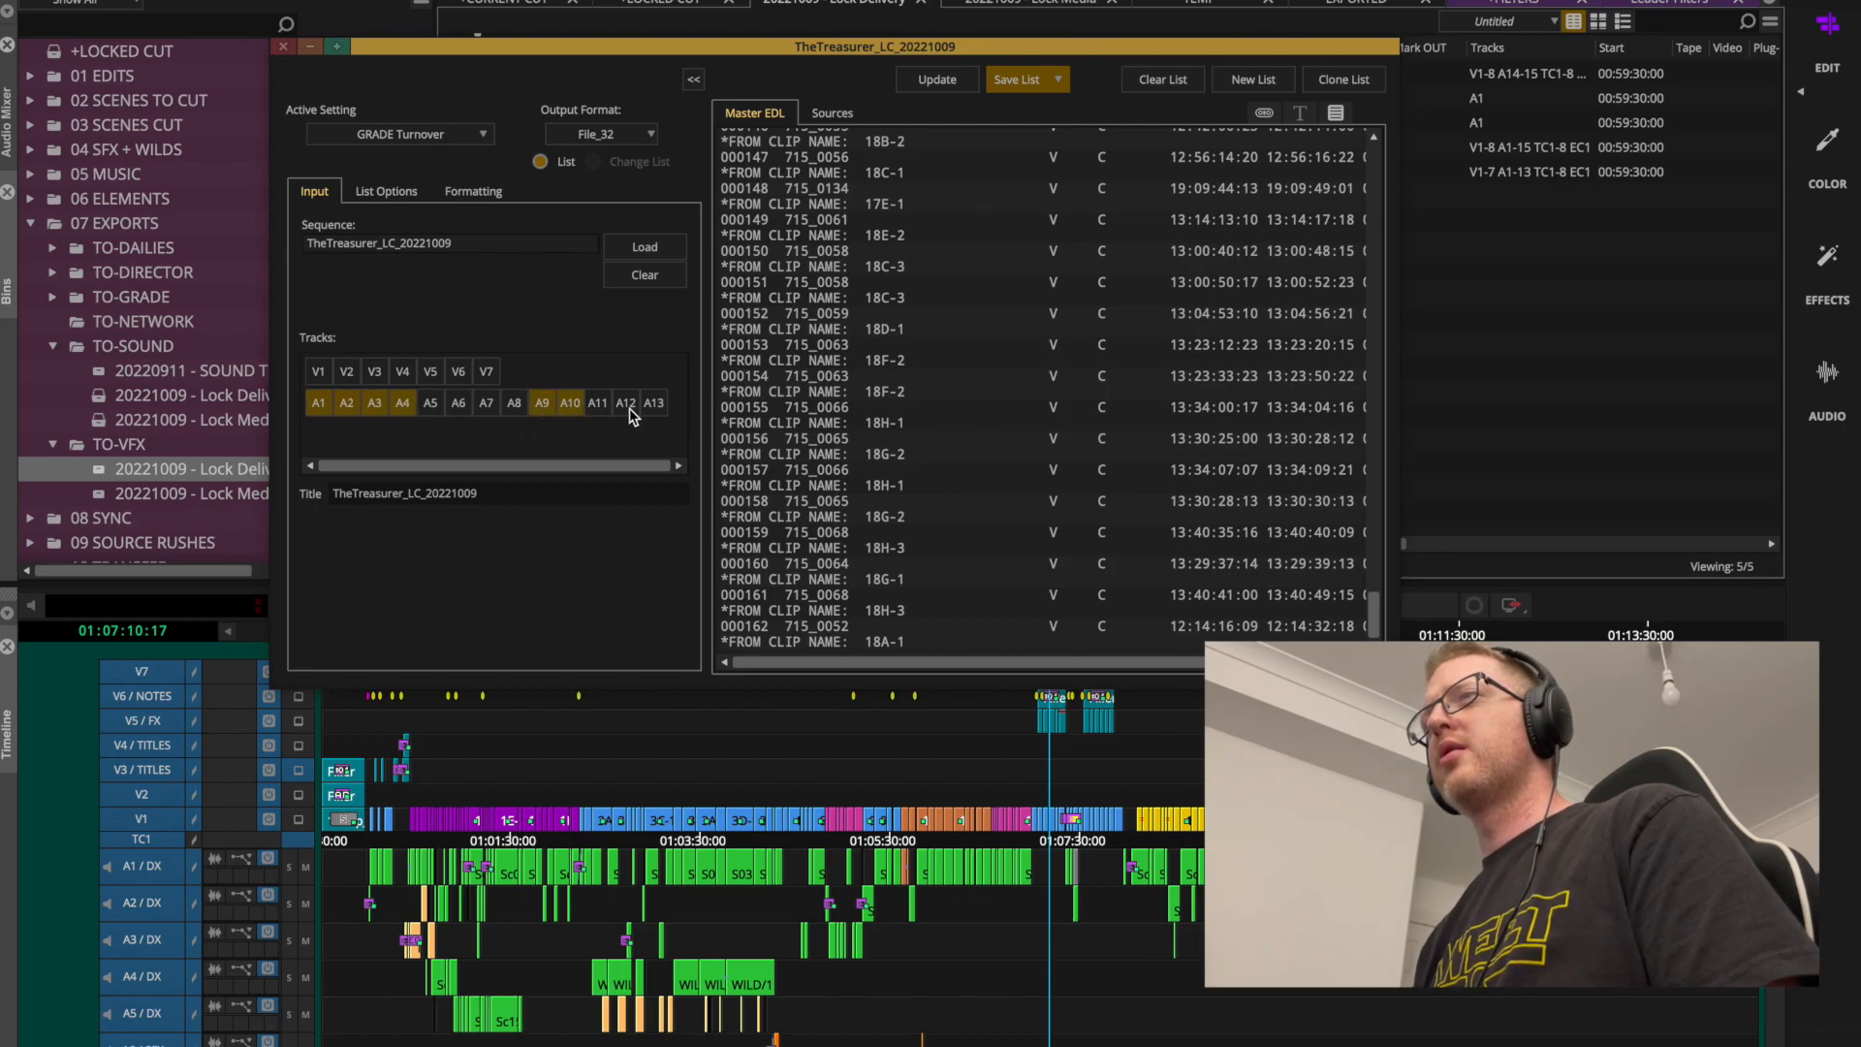
drag(631, 415, 427, 433)
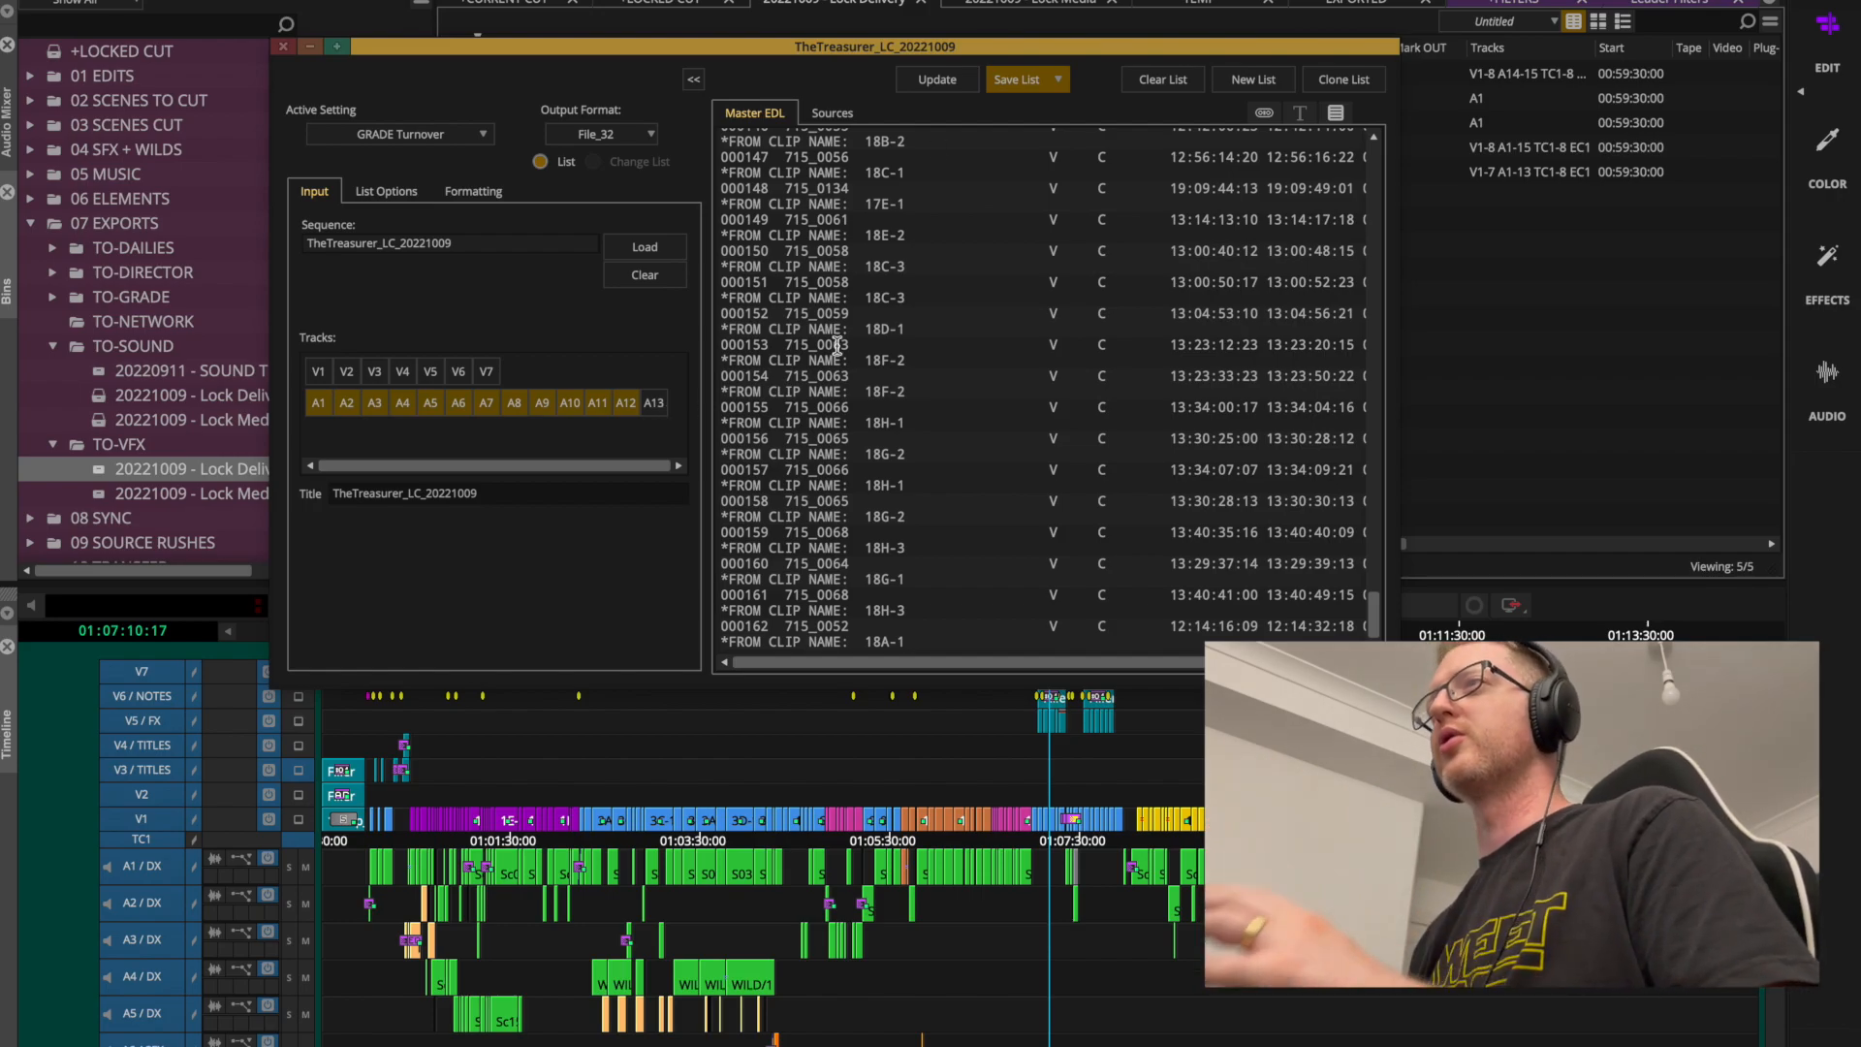
click(938, 81)
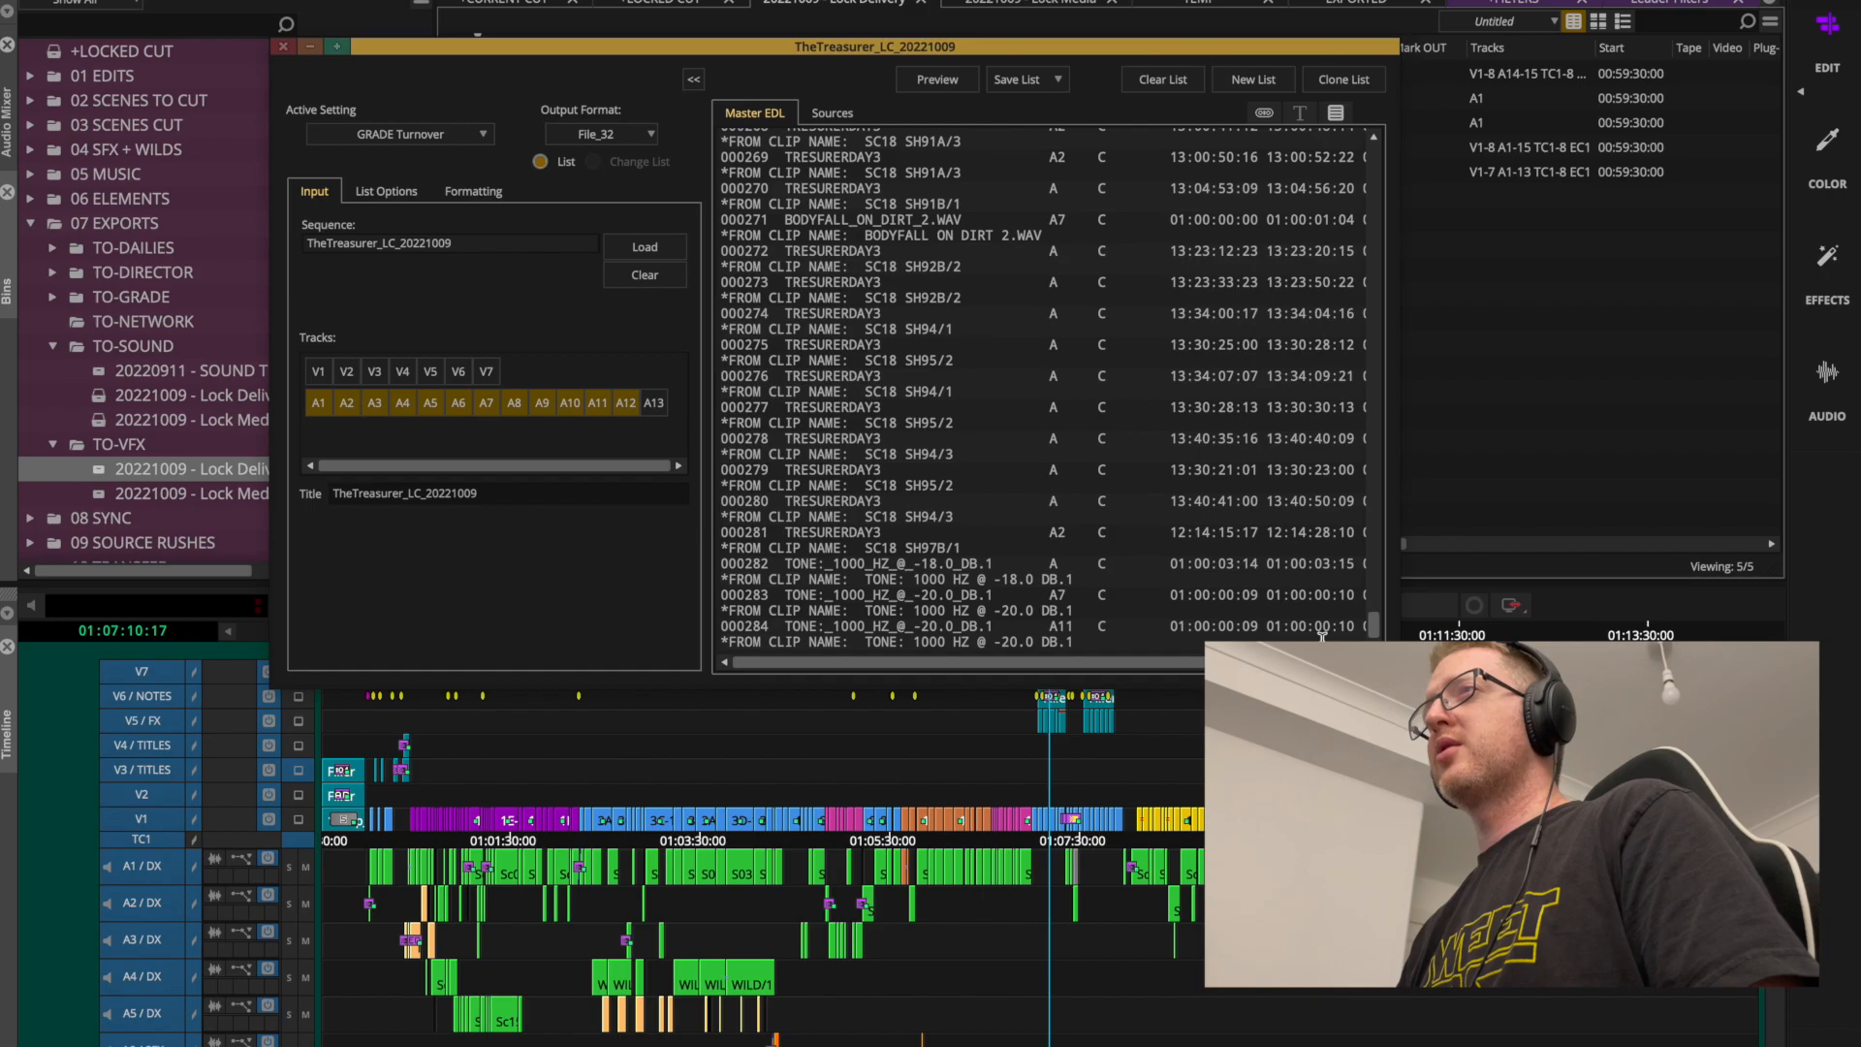
Enlarge the list window to check the audio events and save the EDL as TheTreasurer_LC_20221009_SOUND in 03 EDLs.
drag(1398, 687, 1603, 824)
drag(974, 366, 776, 362)
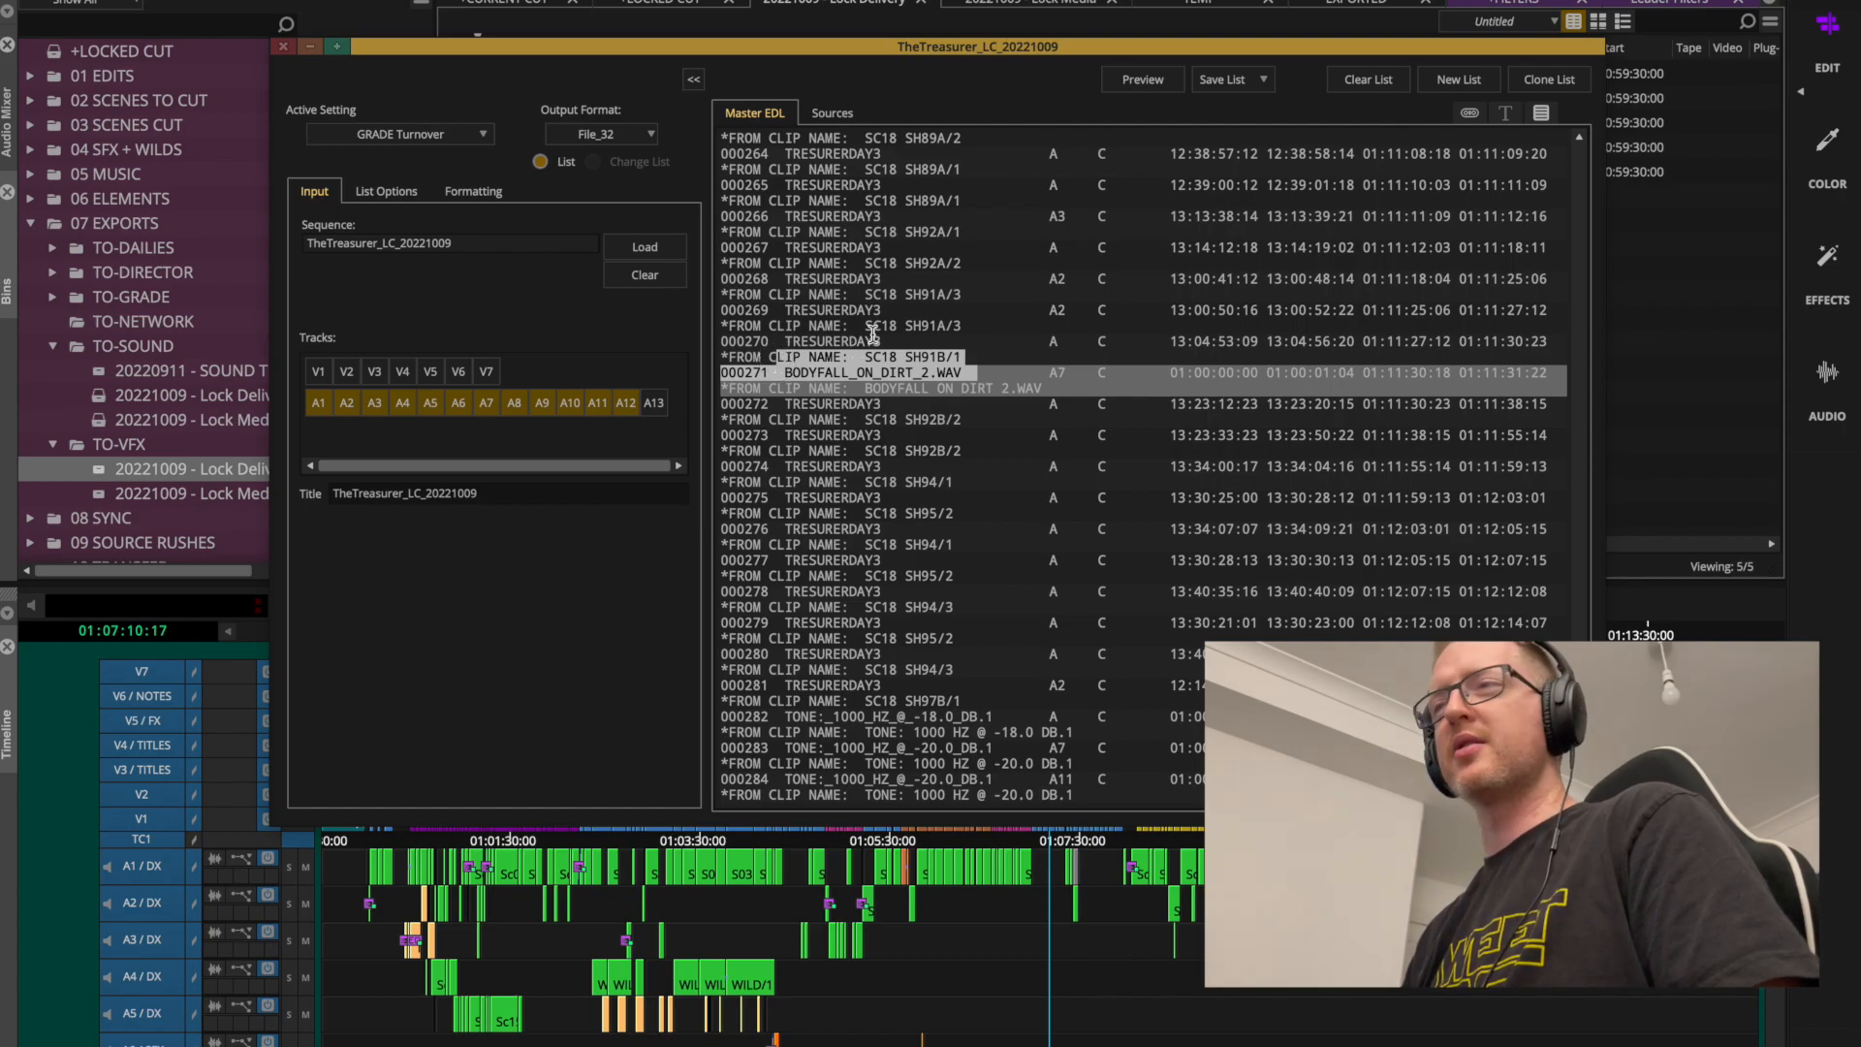
click(1263, 83)
click(1273, 112)
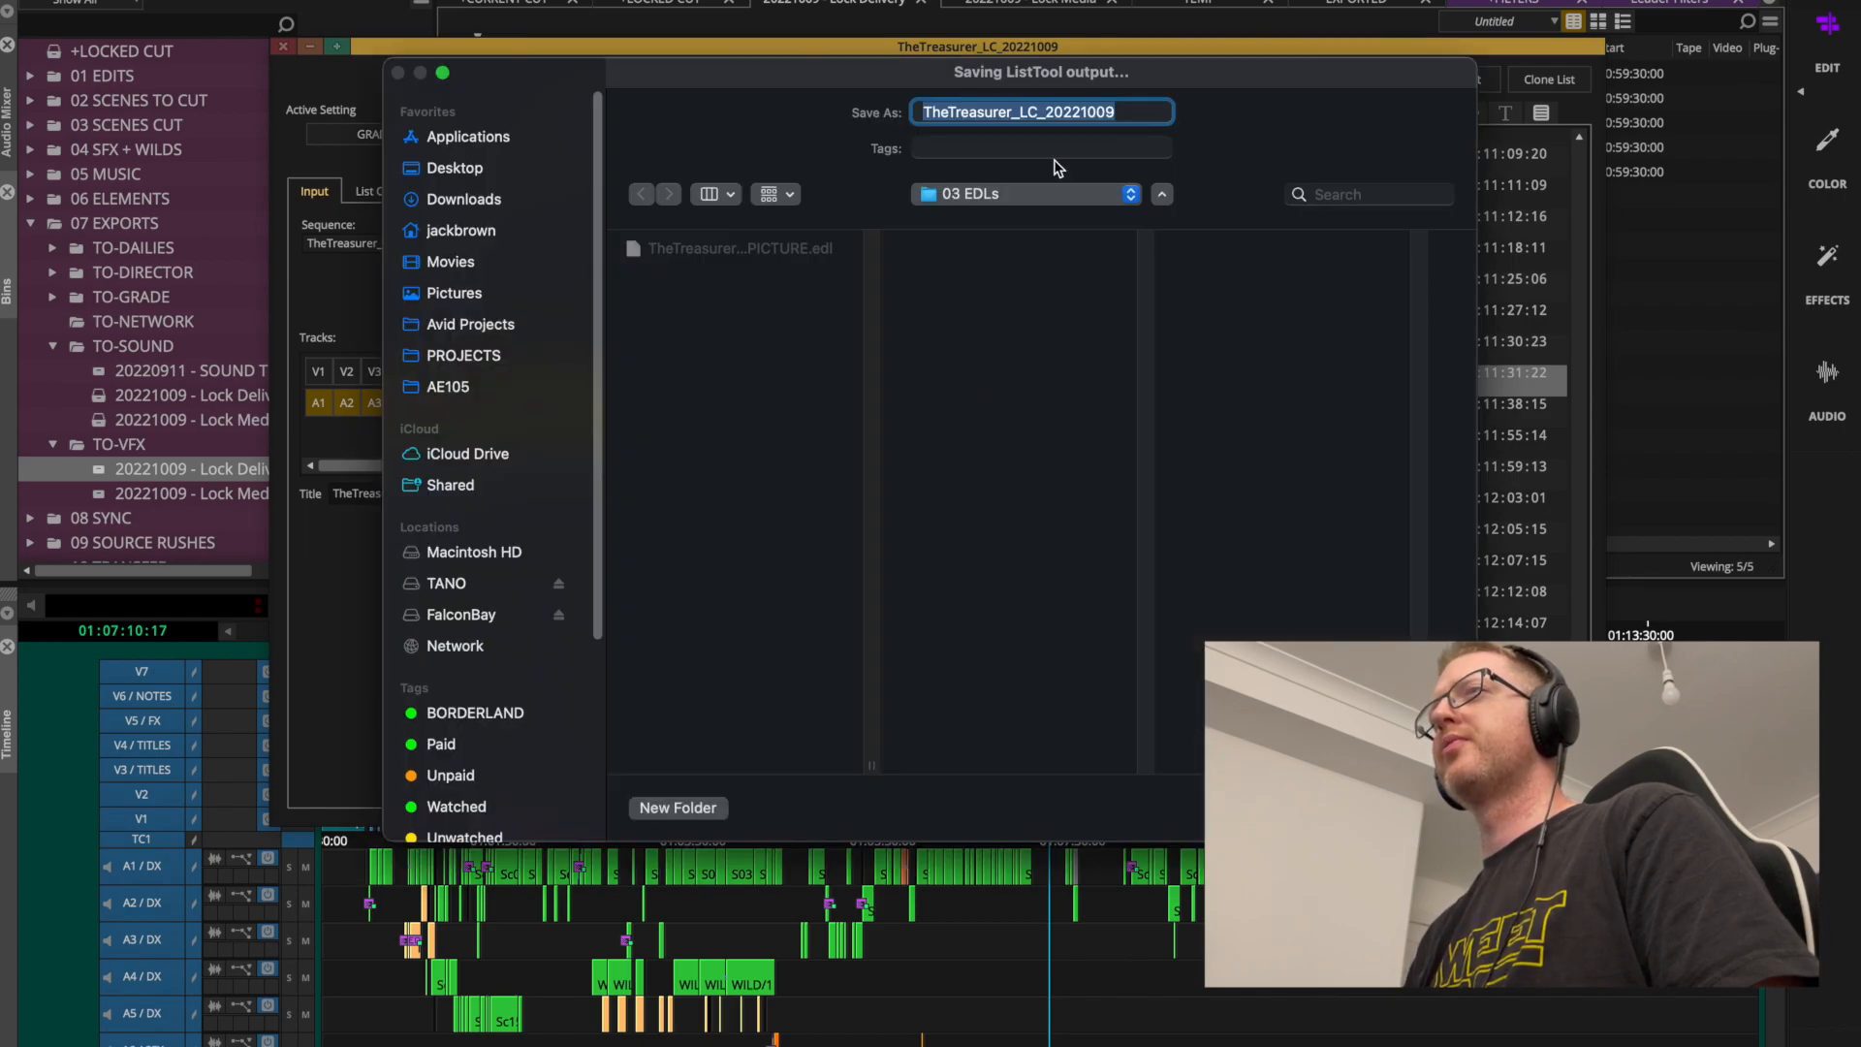
click(1139, 113)
text(_SOUND)
key(Return)
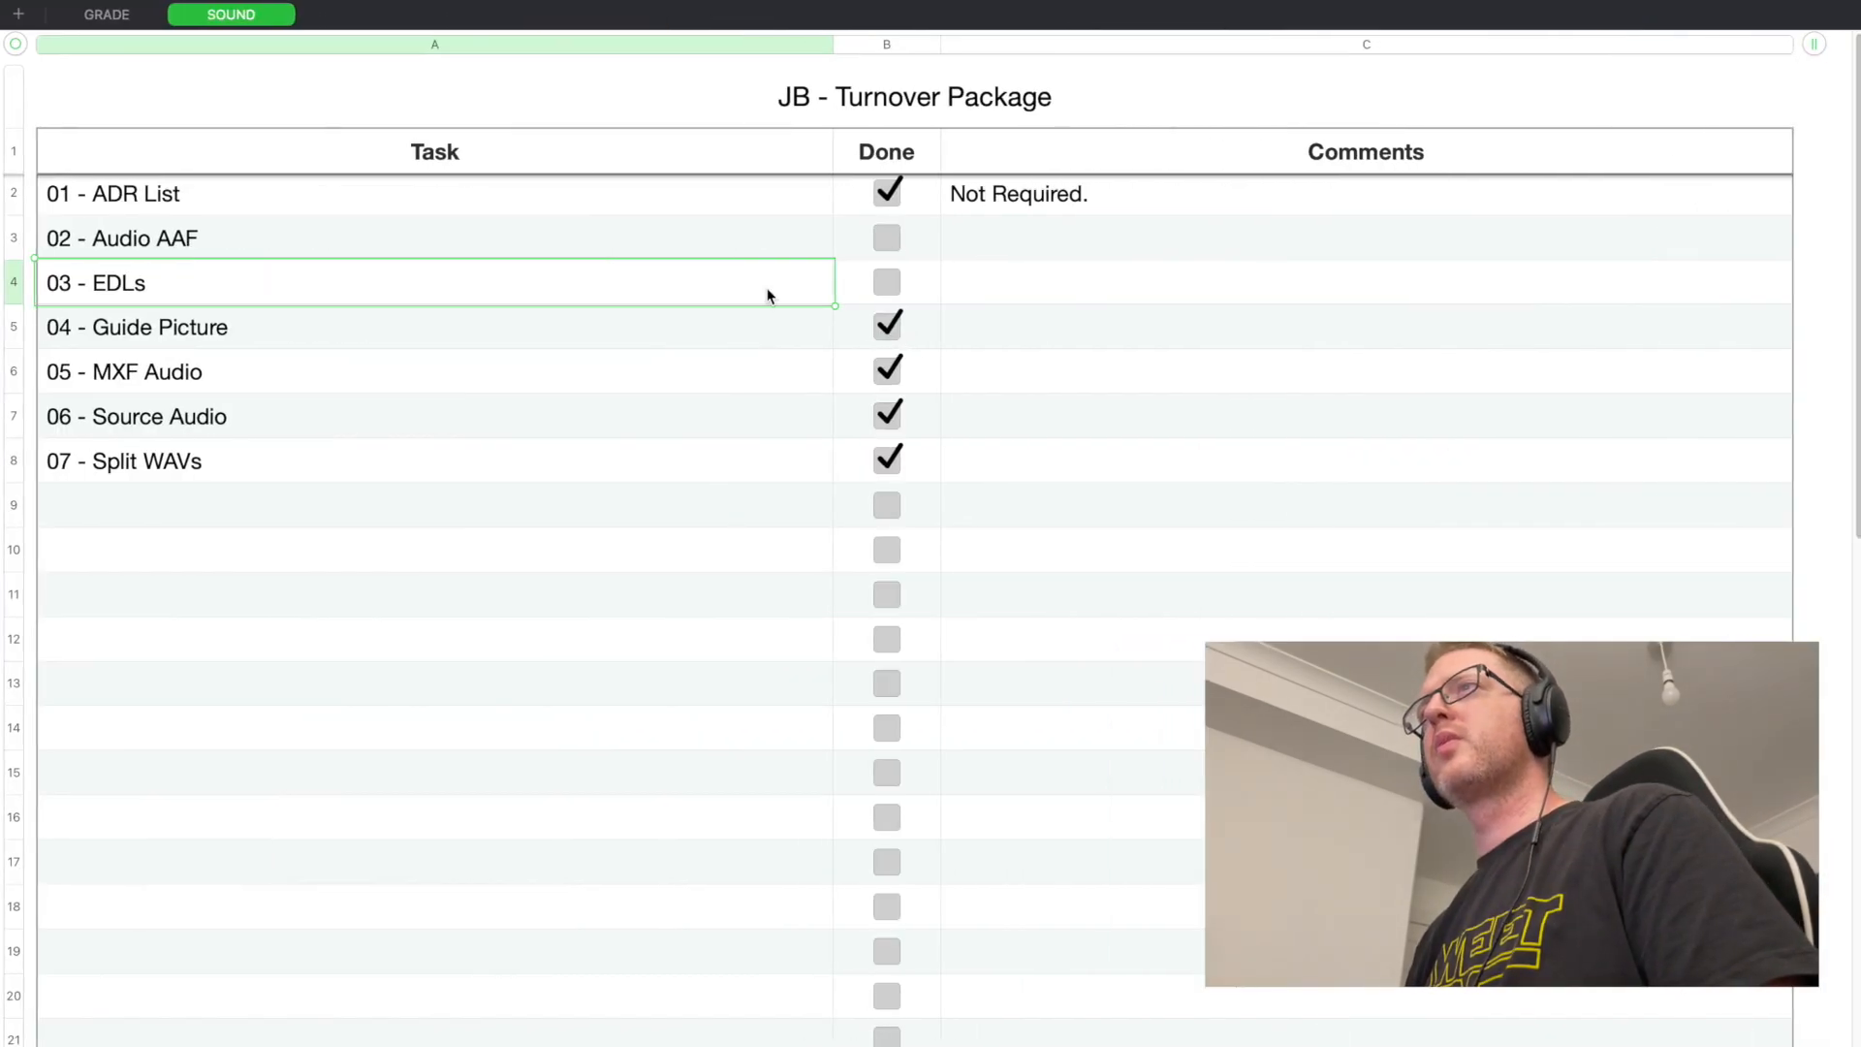
Mark 03 - EDLs as done in the SOUND turnover checklist and select the 02 - Audio AAF task.
click(890, 289)
click(891, 290)
click(1151, 315)
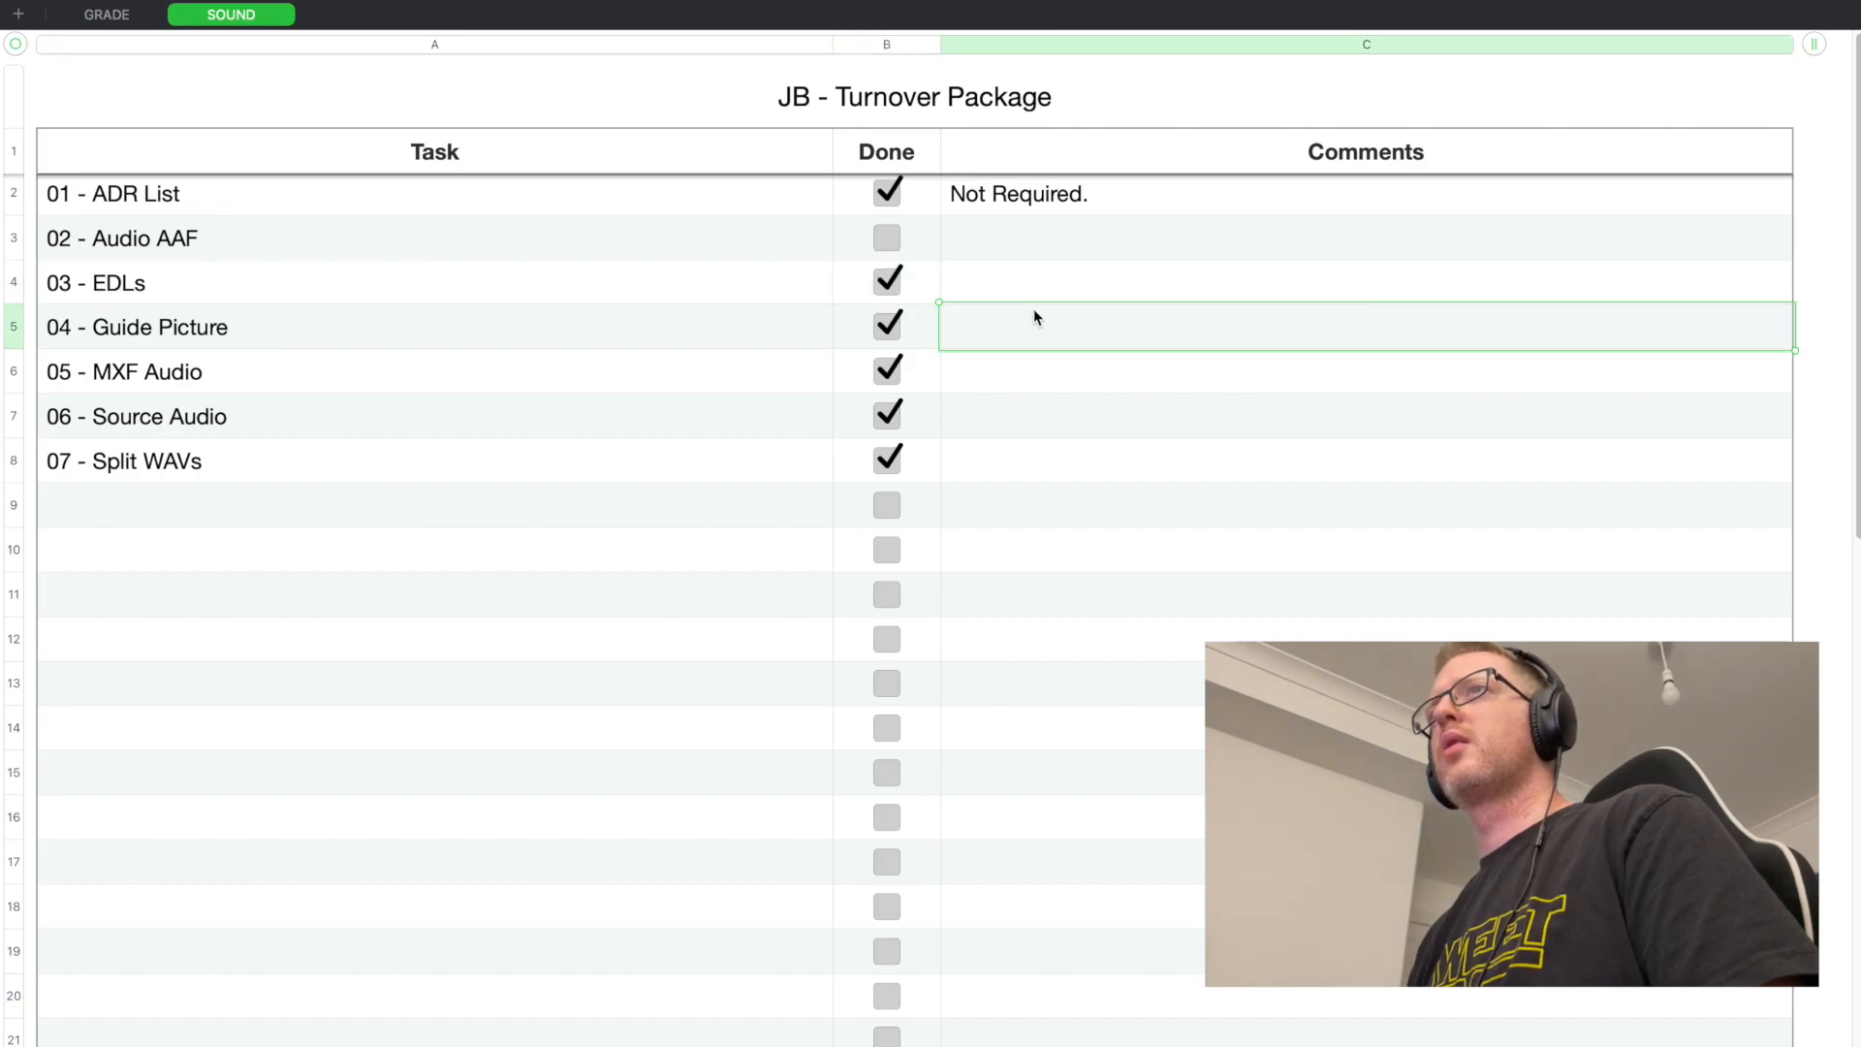
click(426, 251)
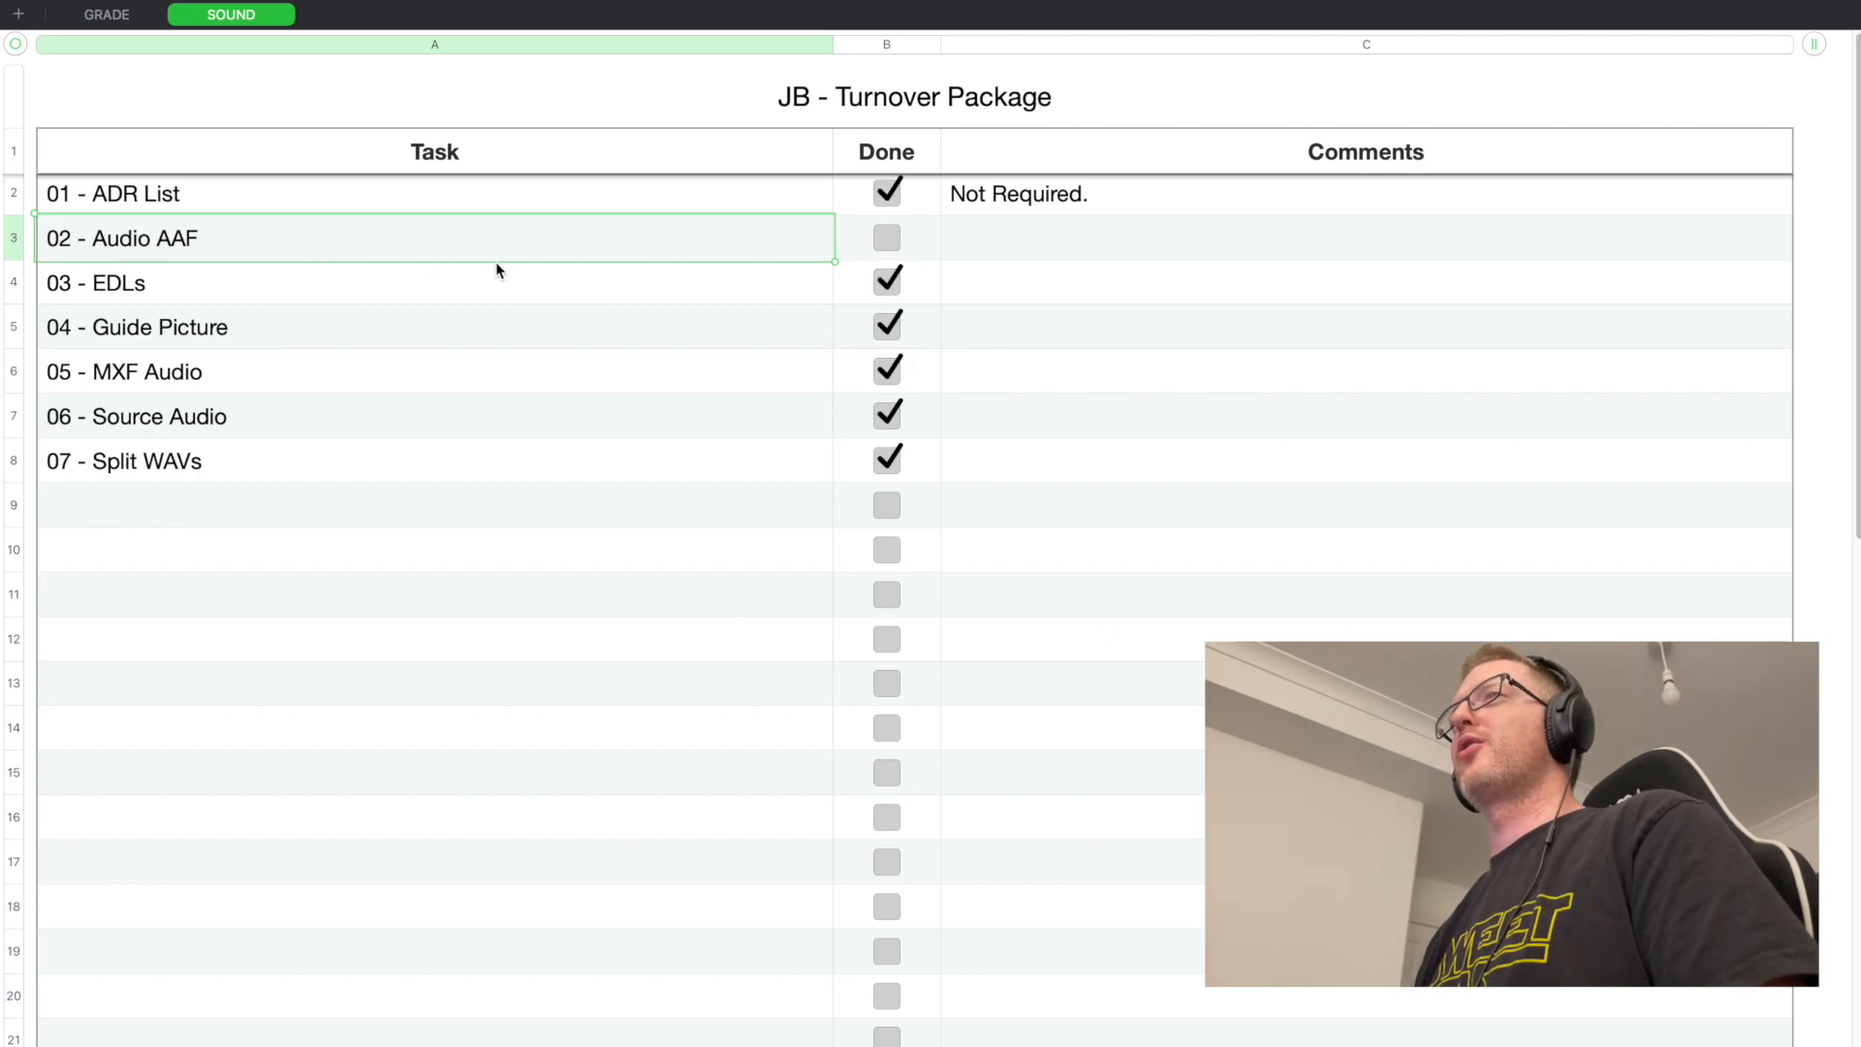
Switch back to Media Composer, start exporting the sequence to a file and open the options of the DNx For Sound setting.
click(1023, 419)
click(672, 656)
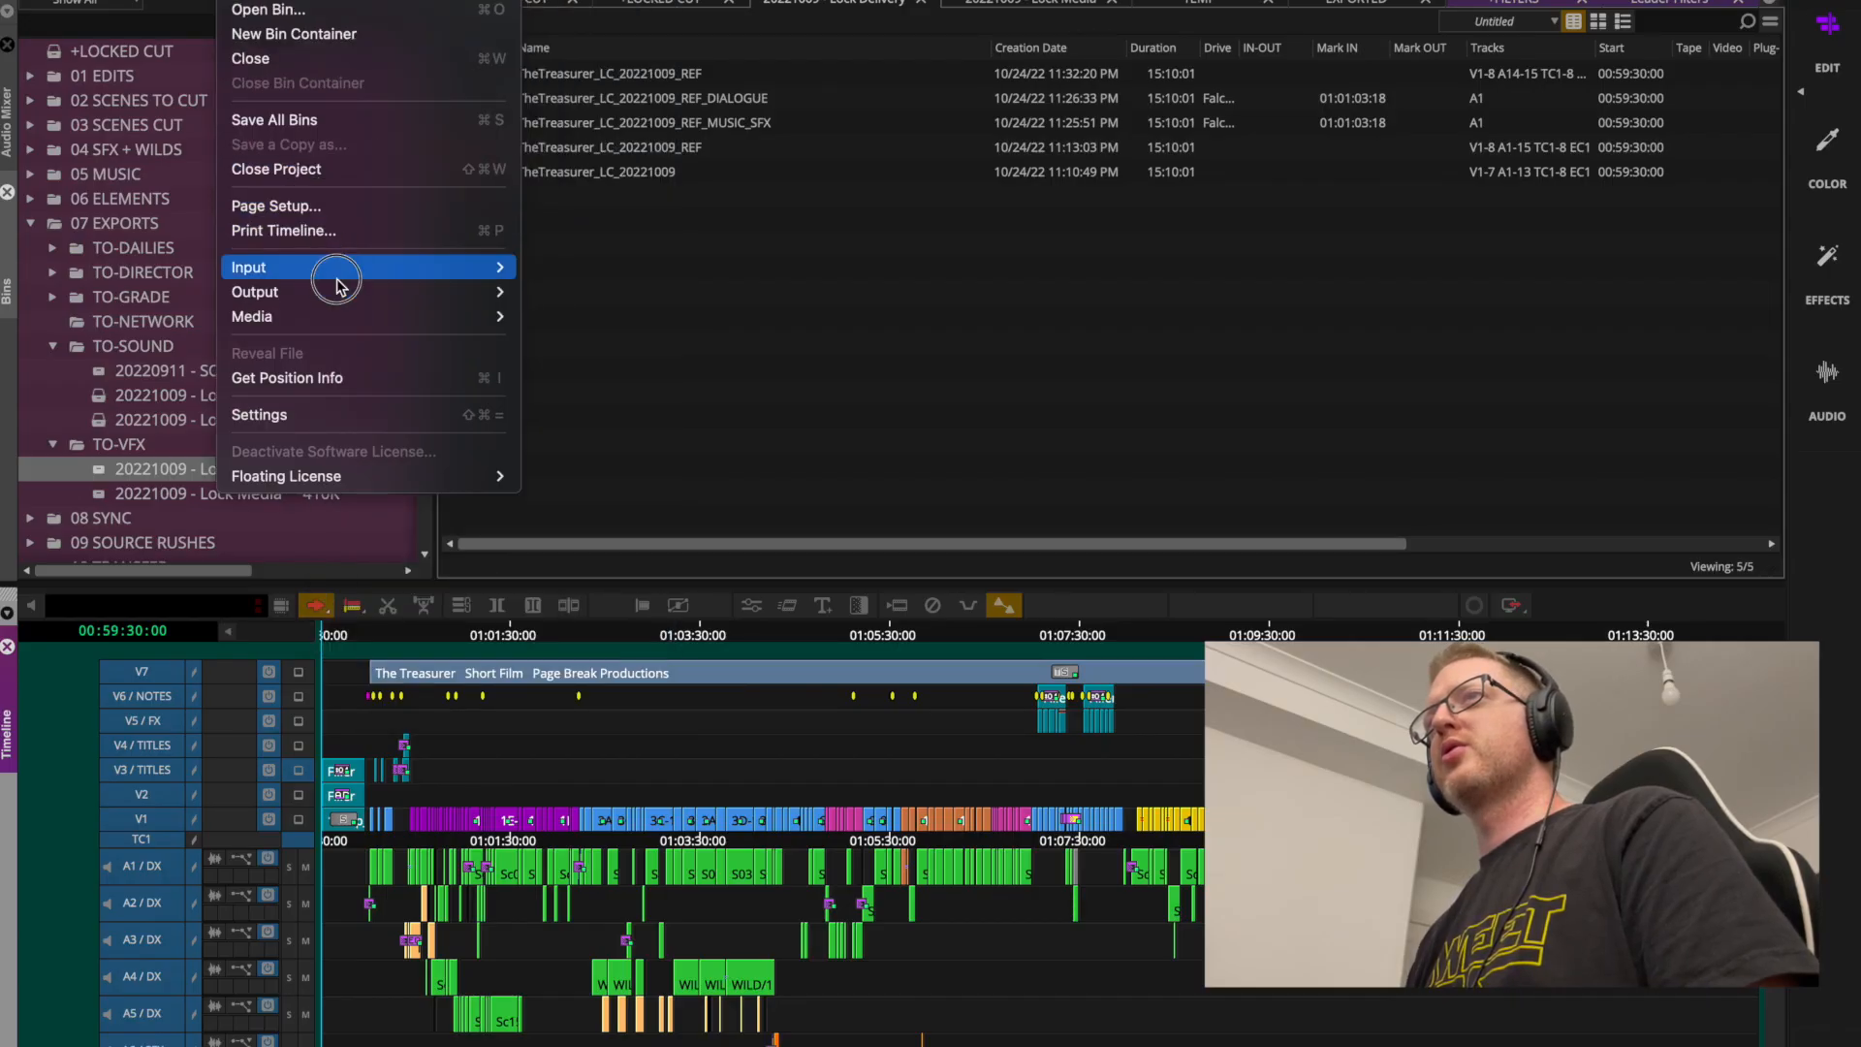
mouse_move(414, 298)
click(626, 320)
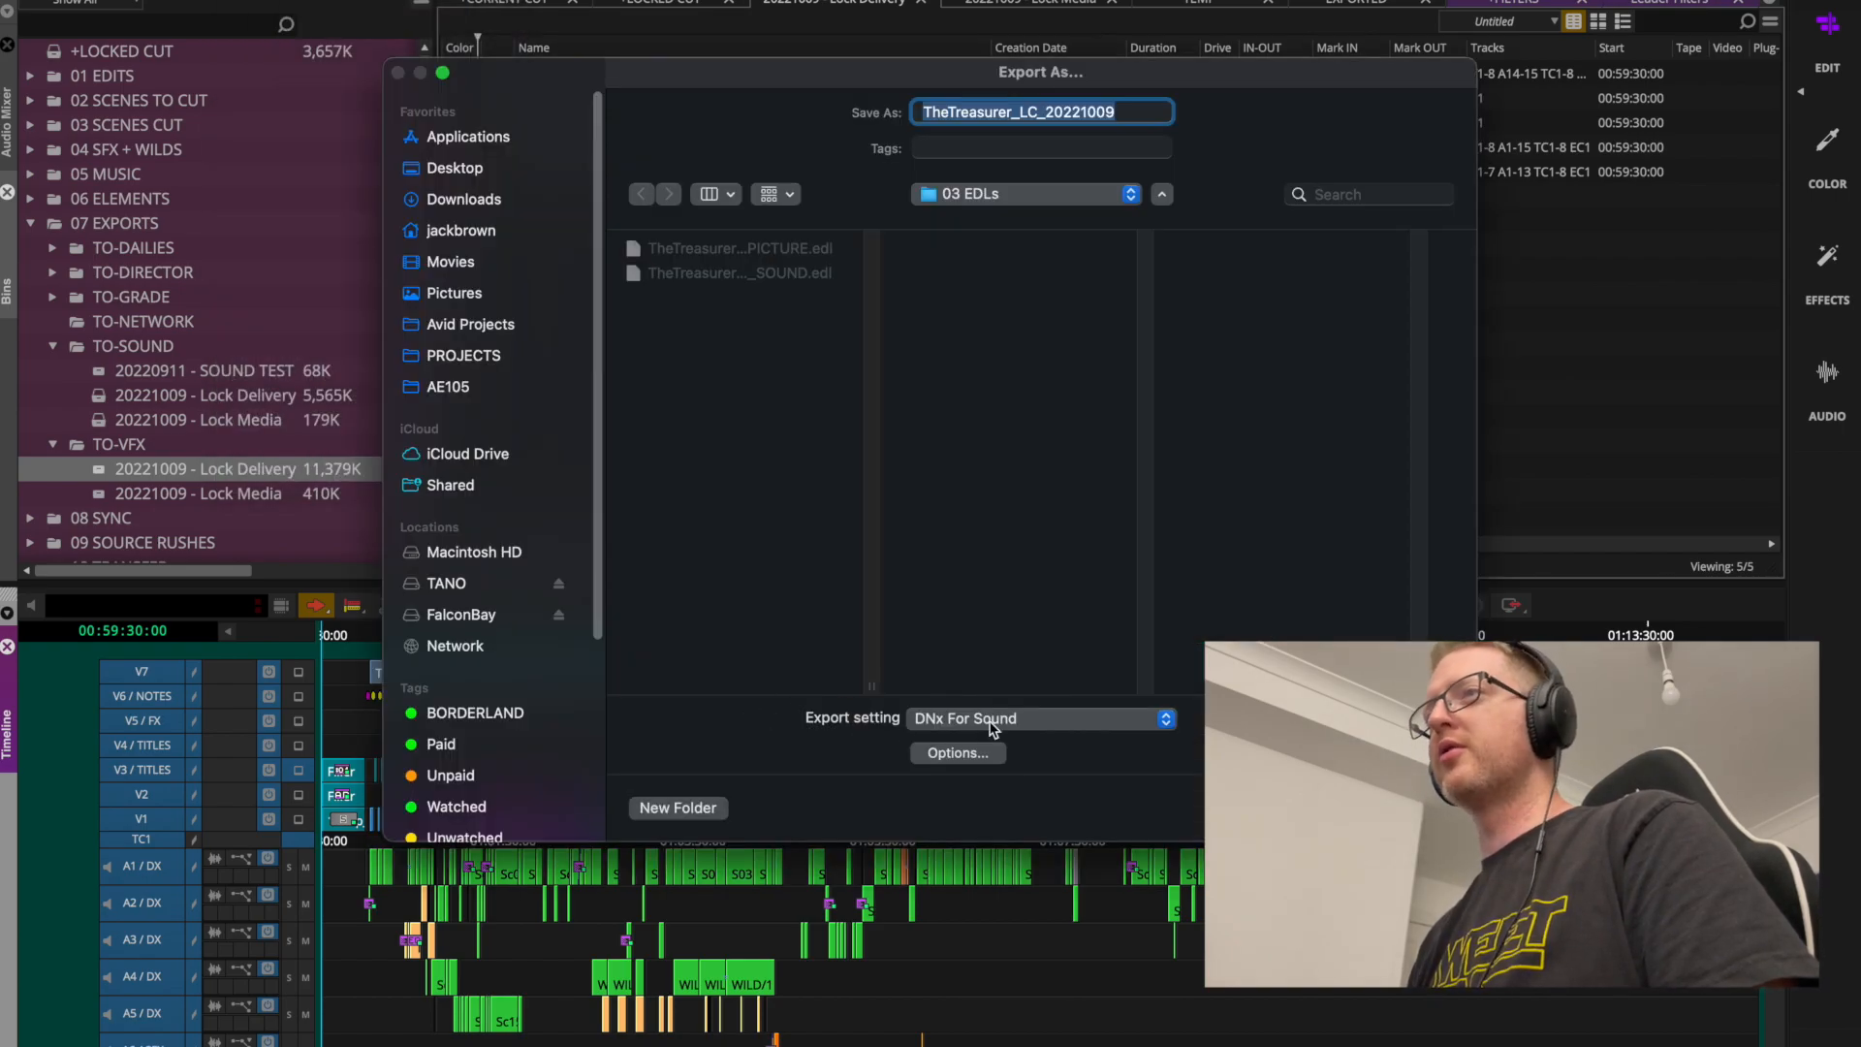
click(973, 757)
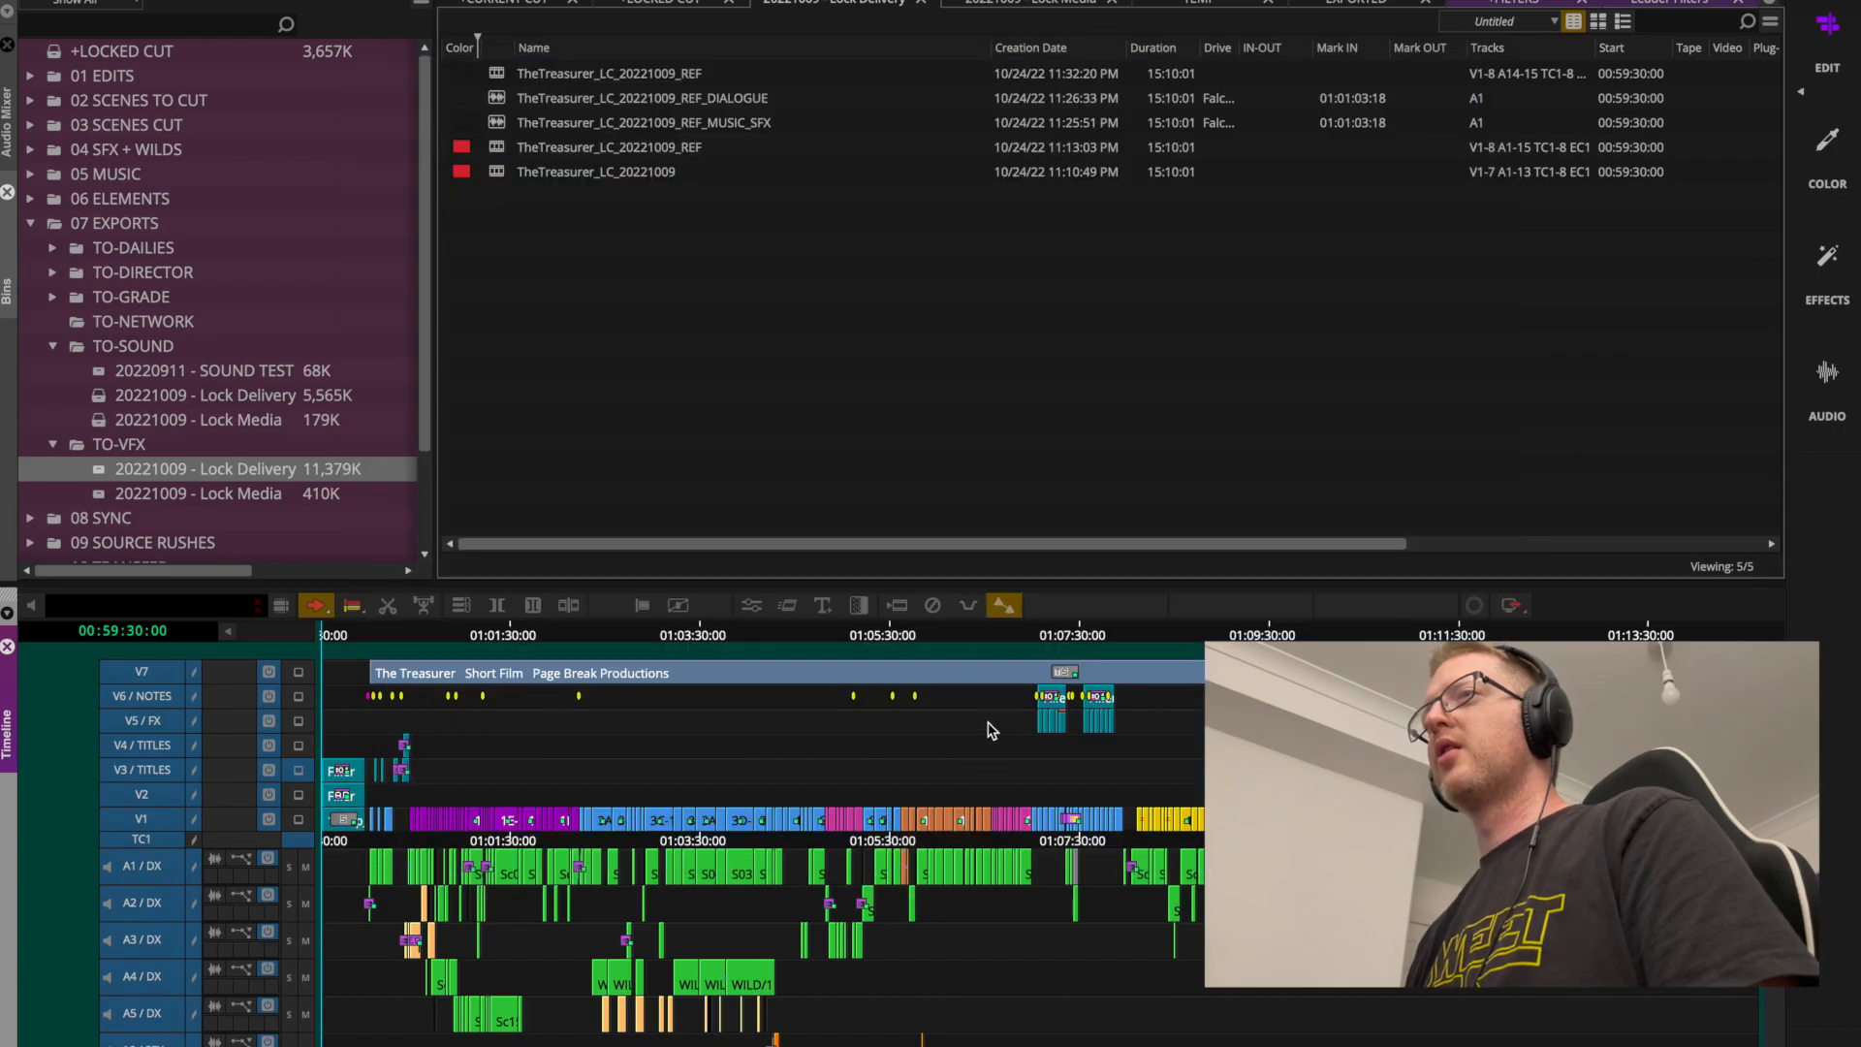
Set the export to AAF with audio tracks only, excluding video and data tracks, and keep Consolidate Media as the audio export method.
click(829, 207)
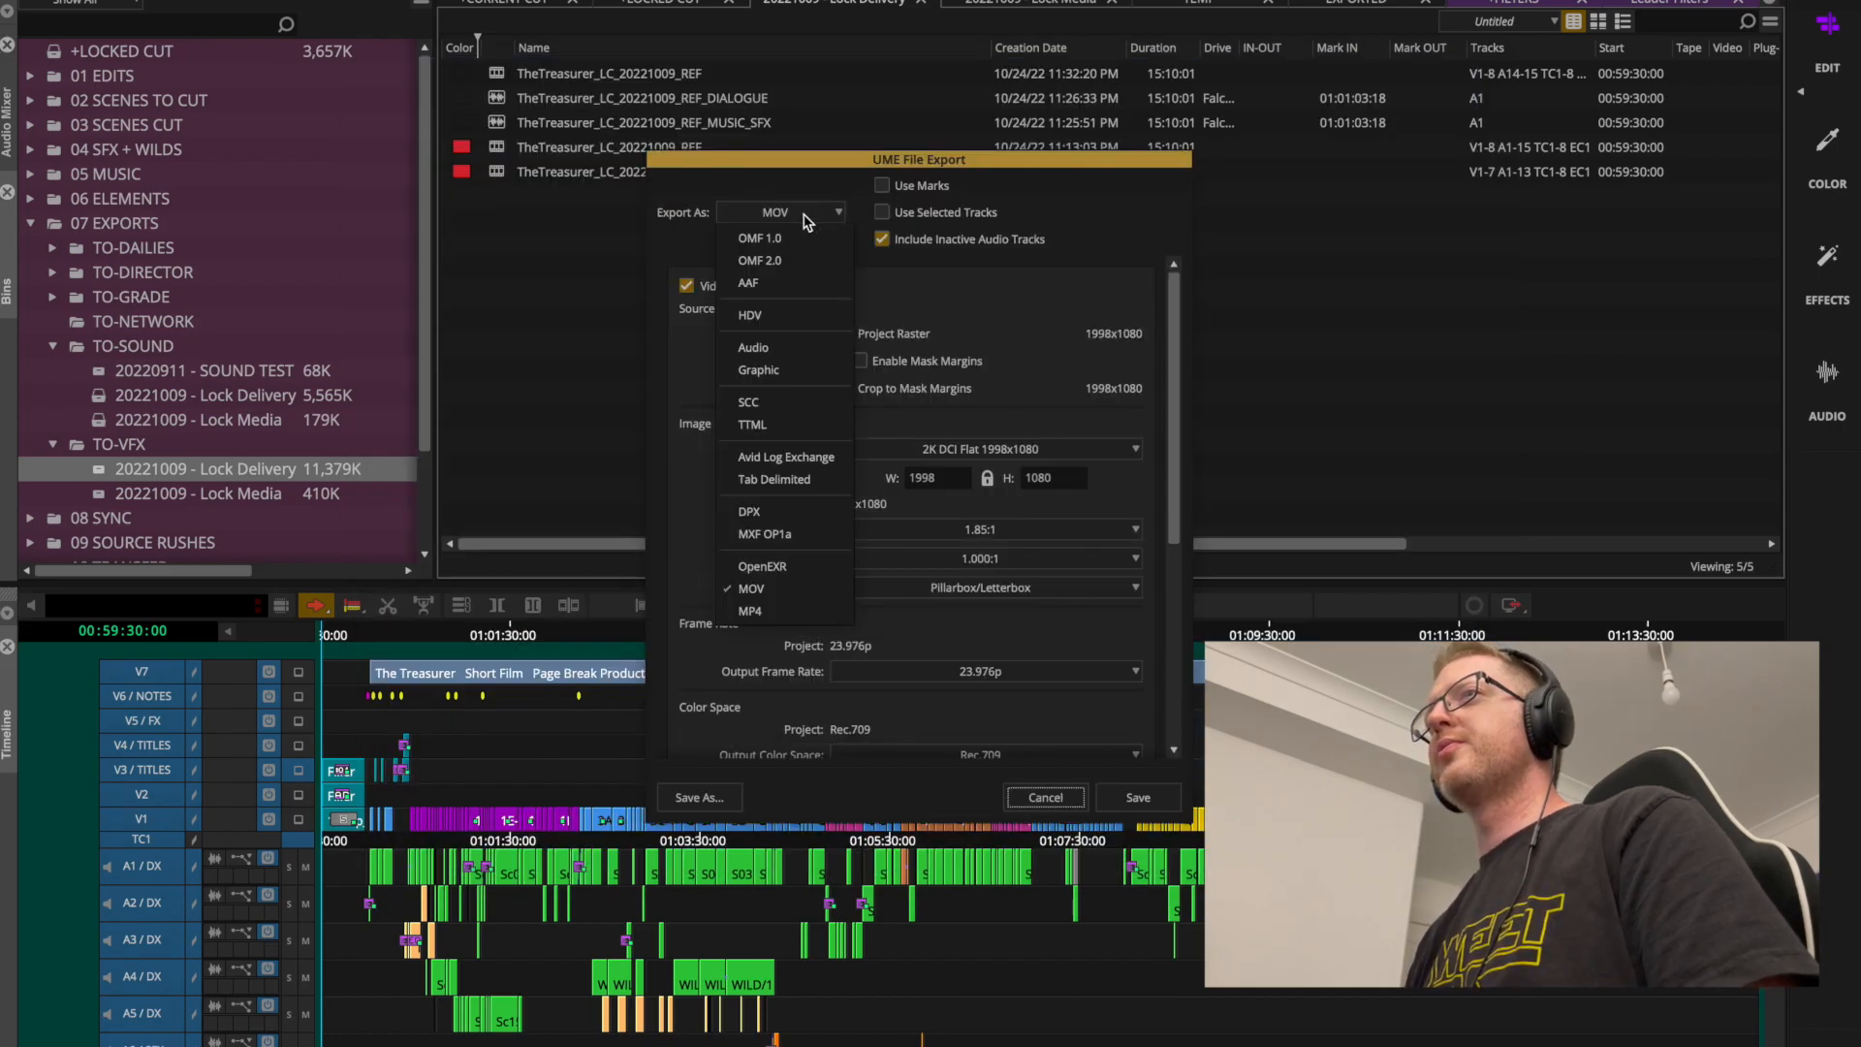
click(787, 277)
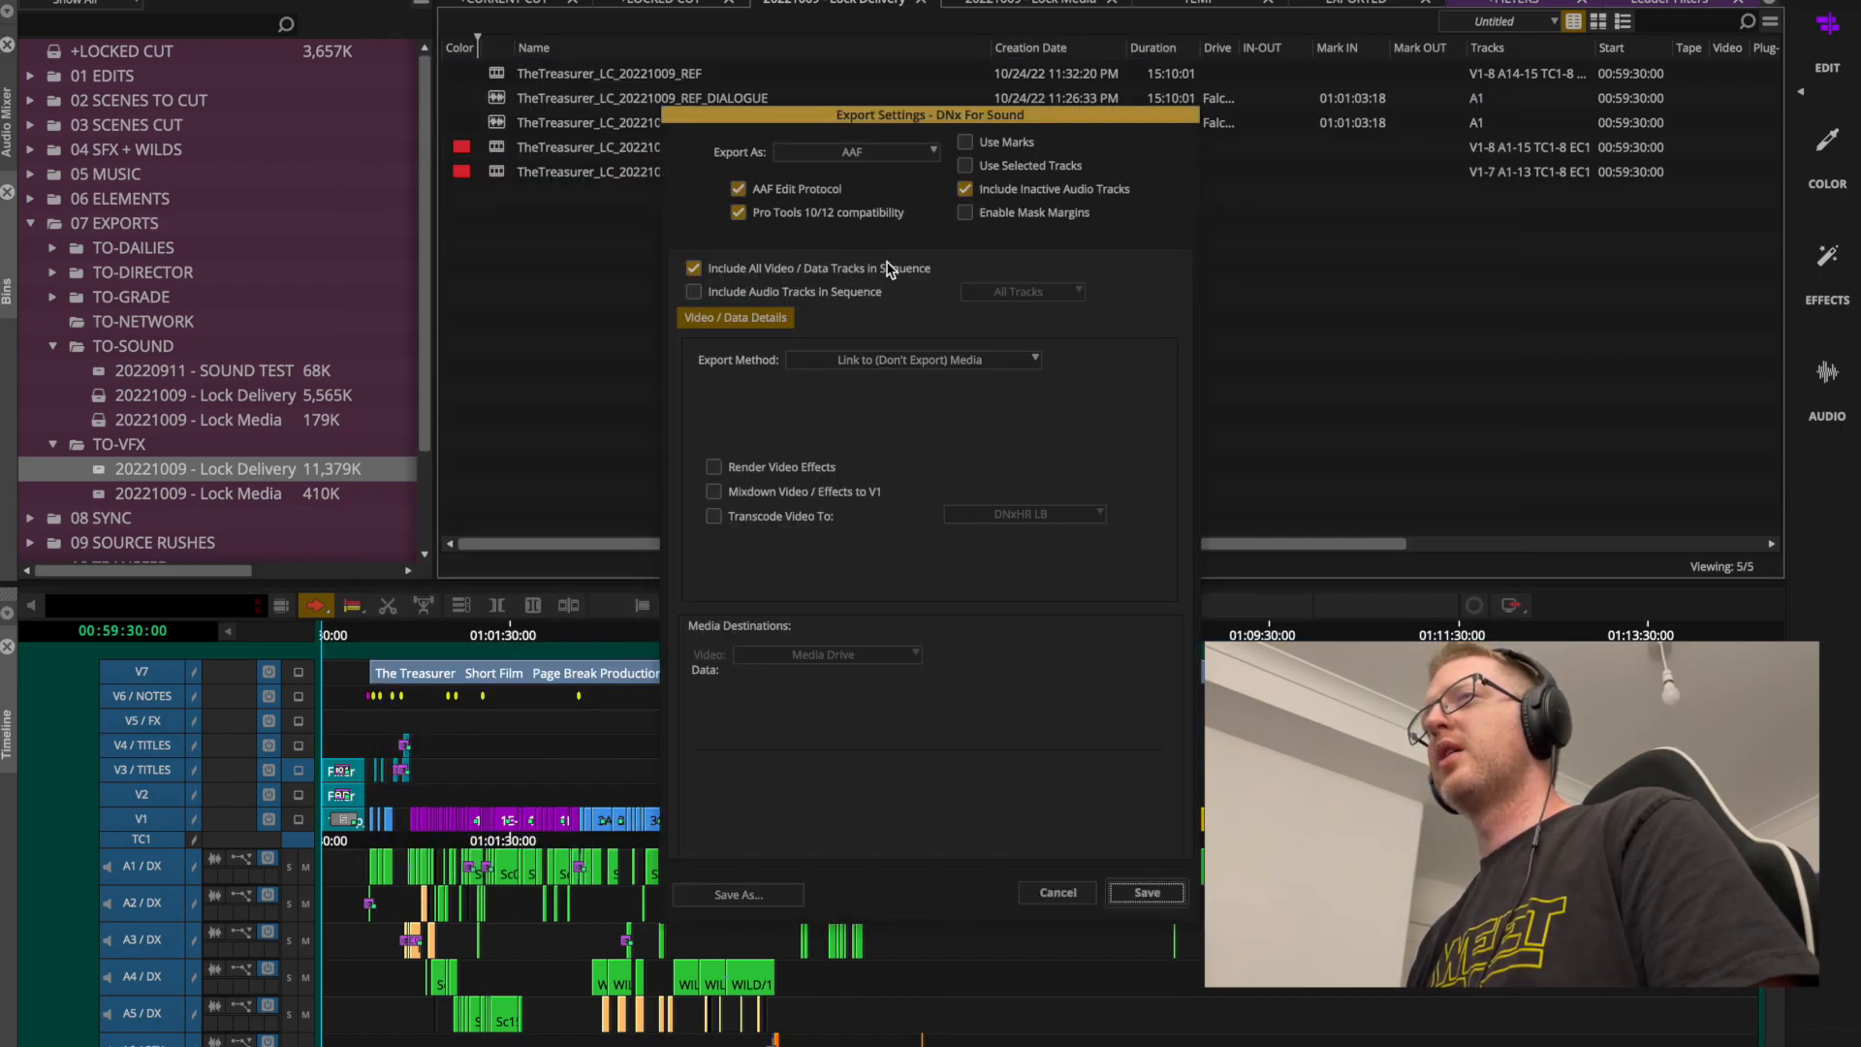
click(789, 272)
click(799, 293)
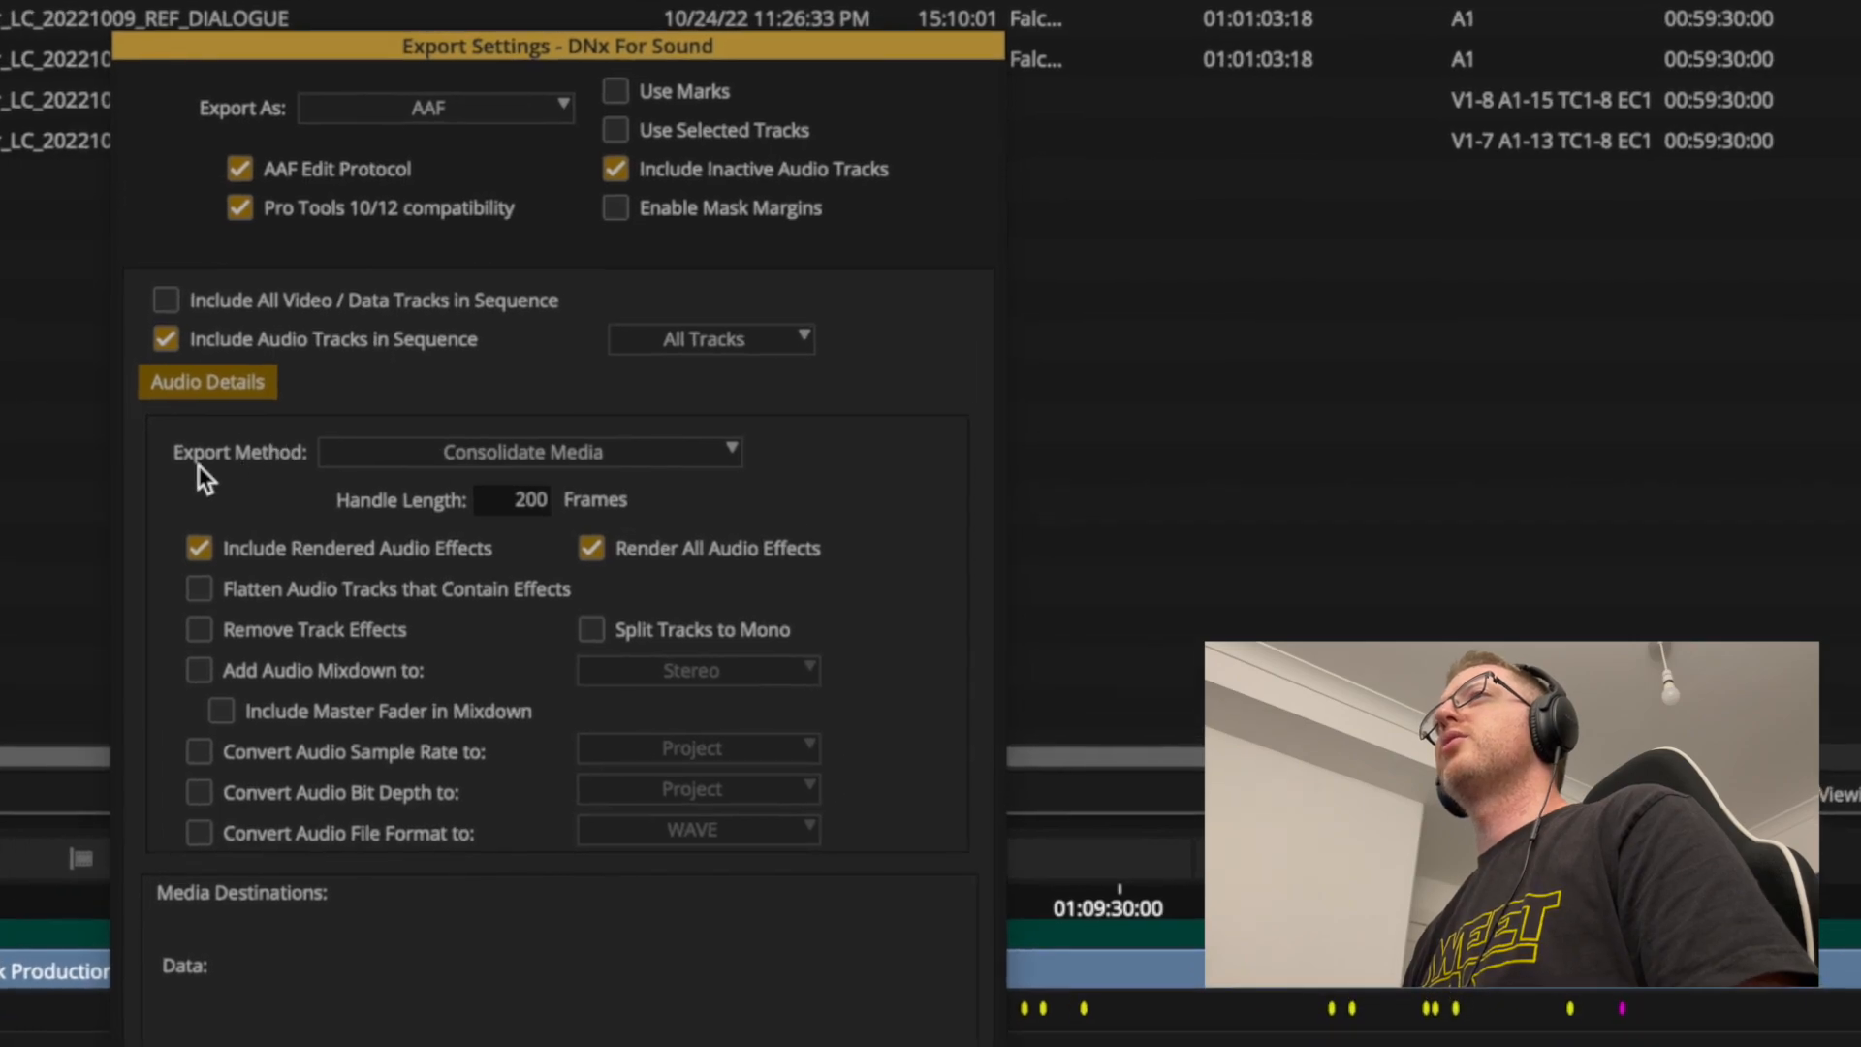
click(640, 457)
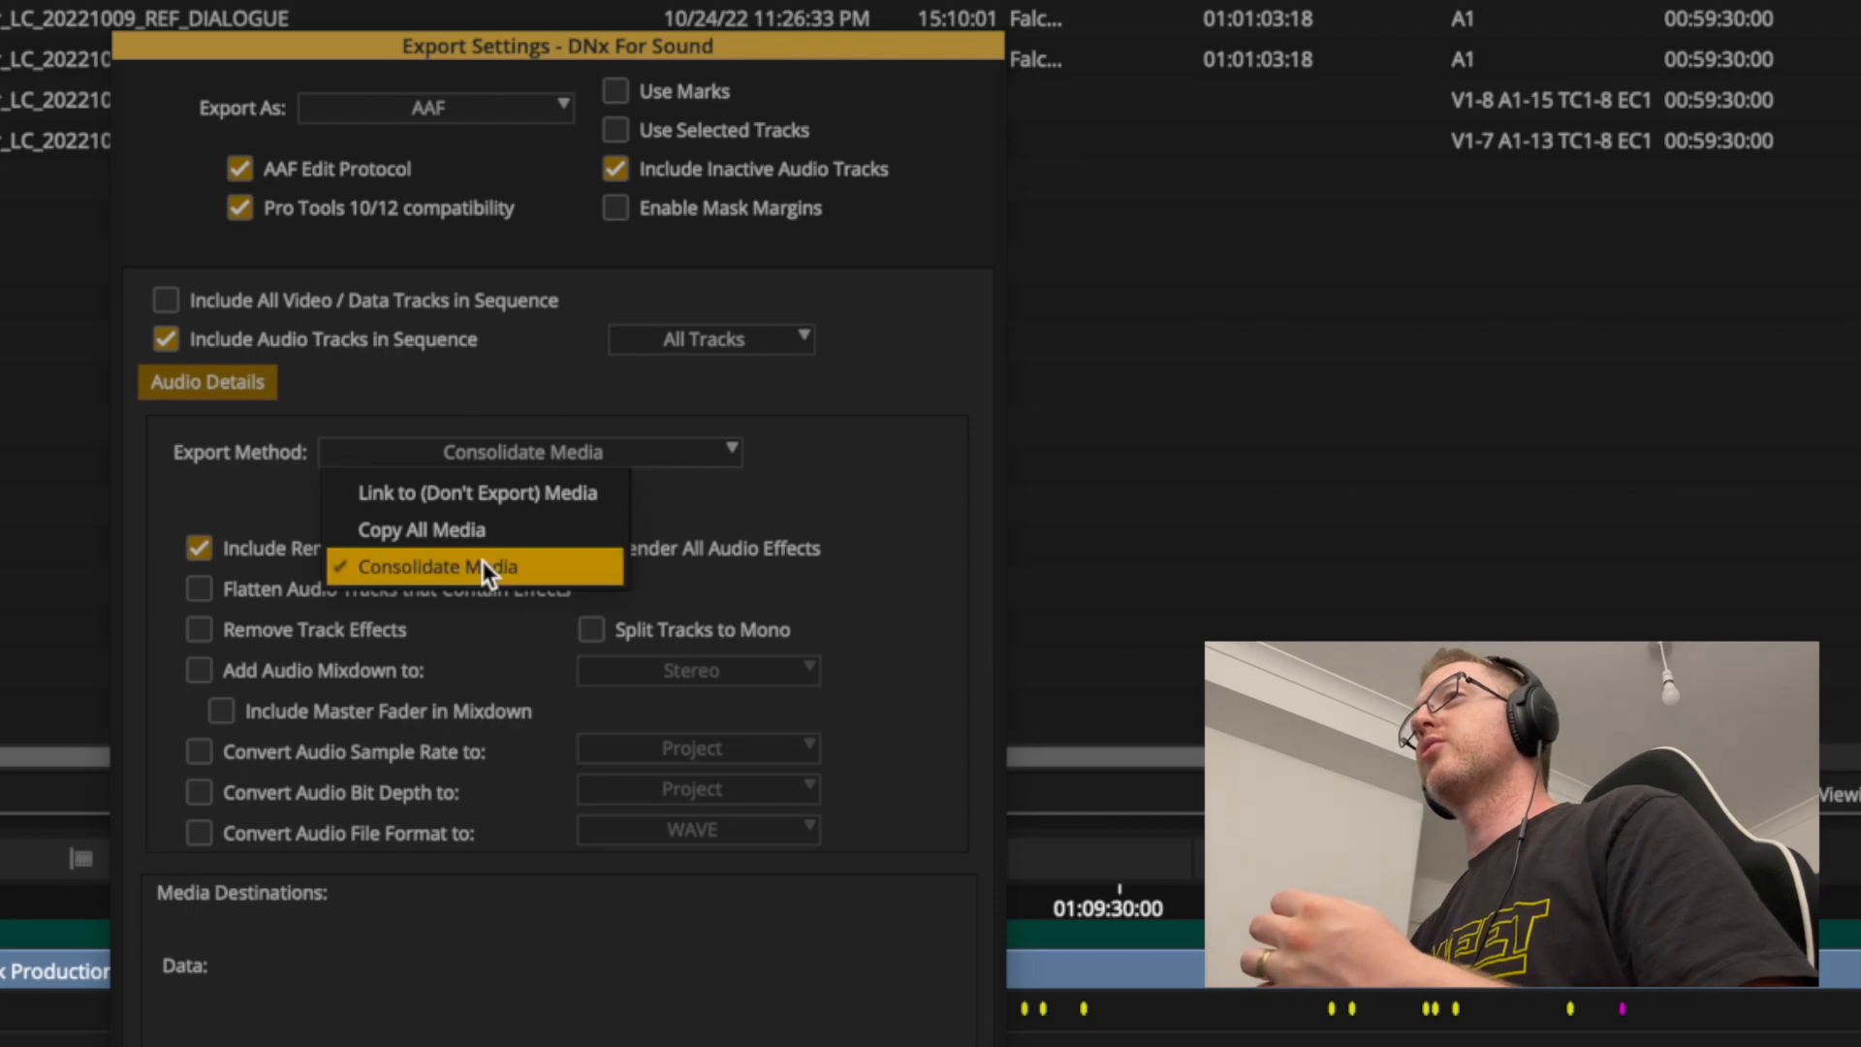
click(756, 470)
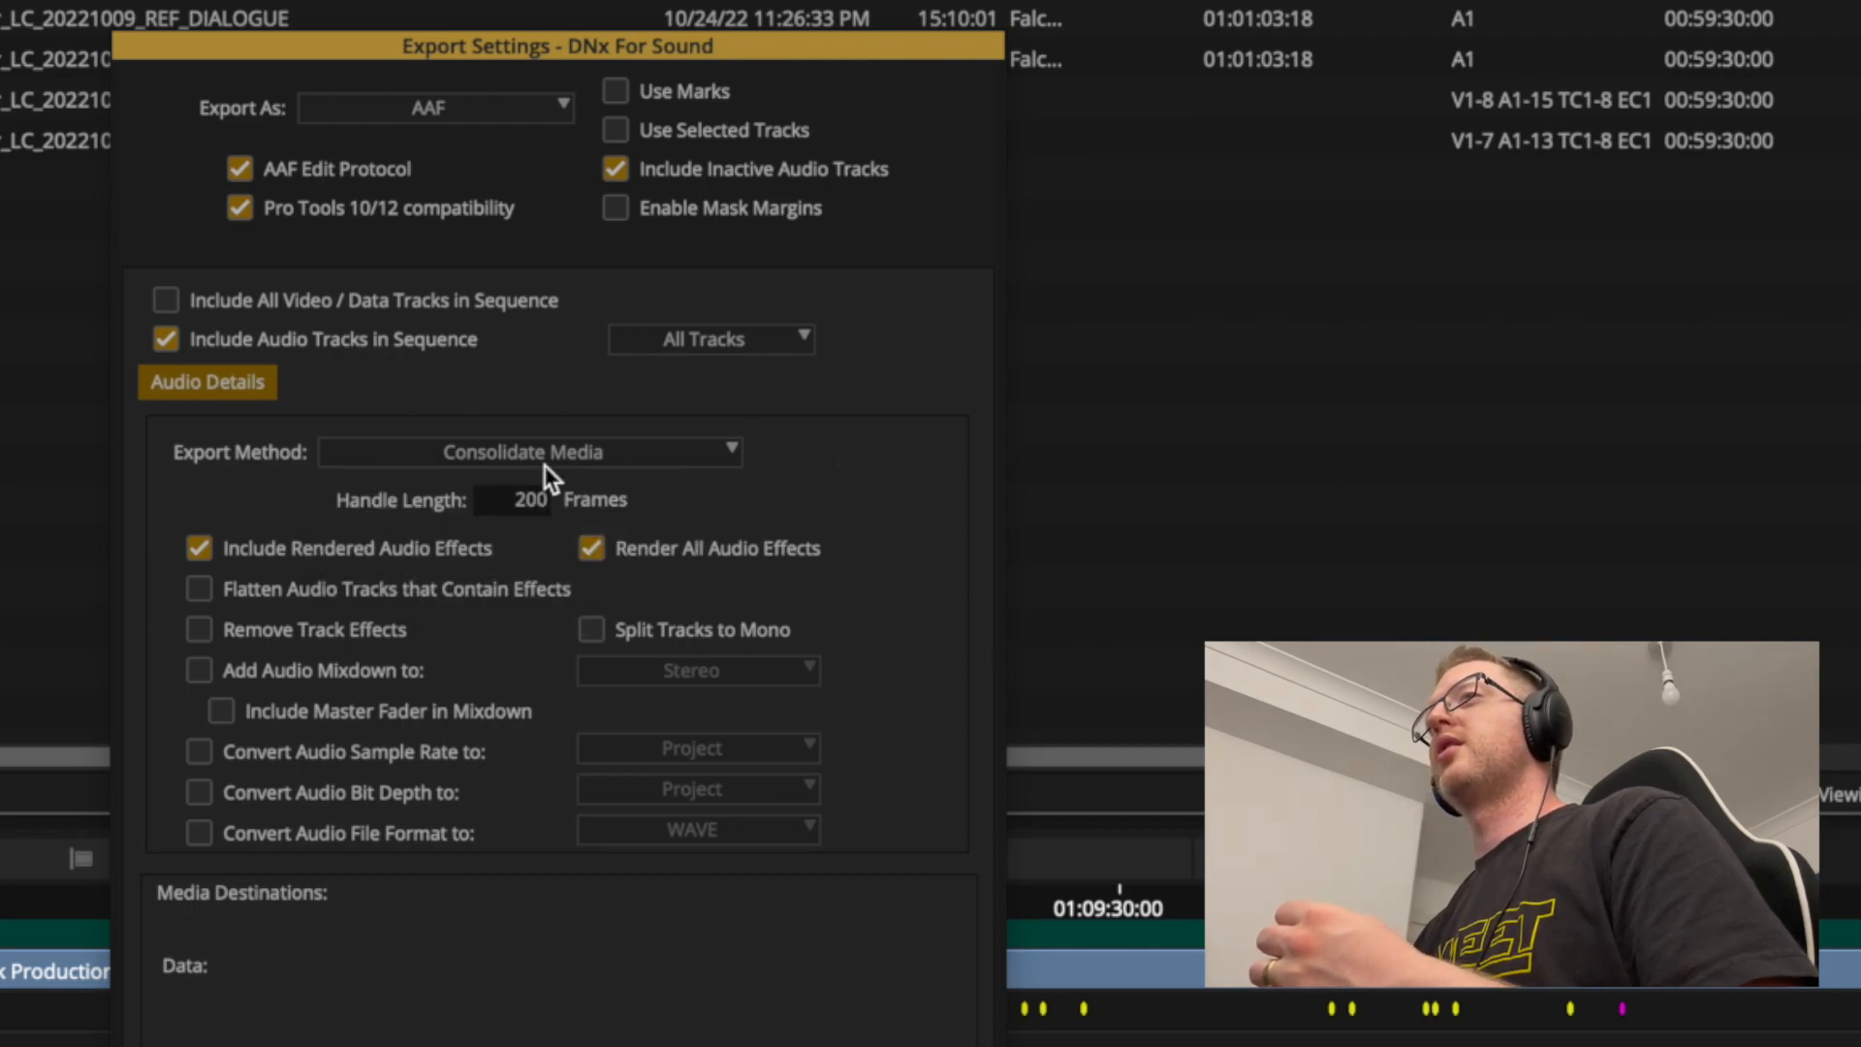
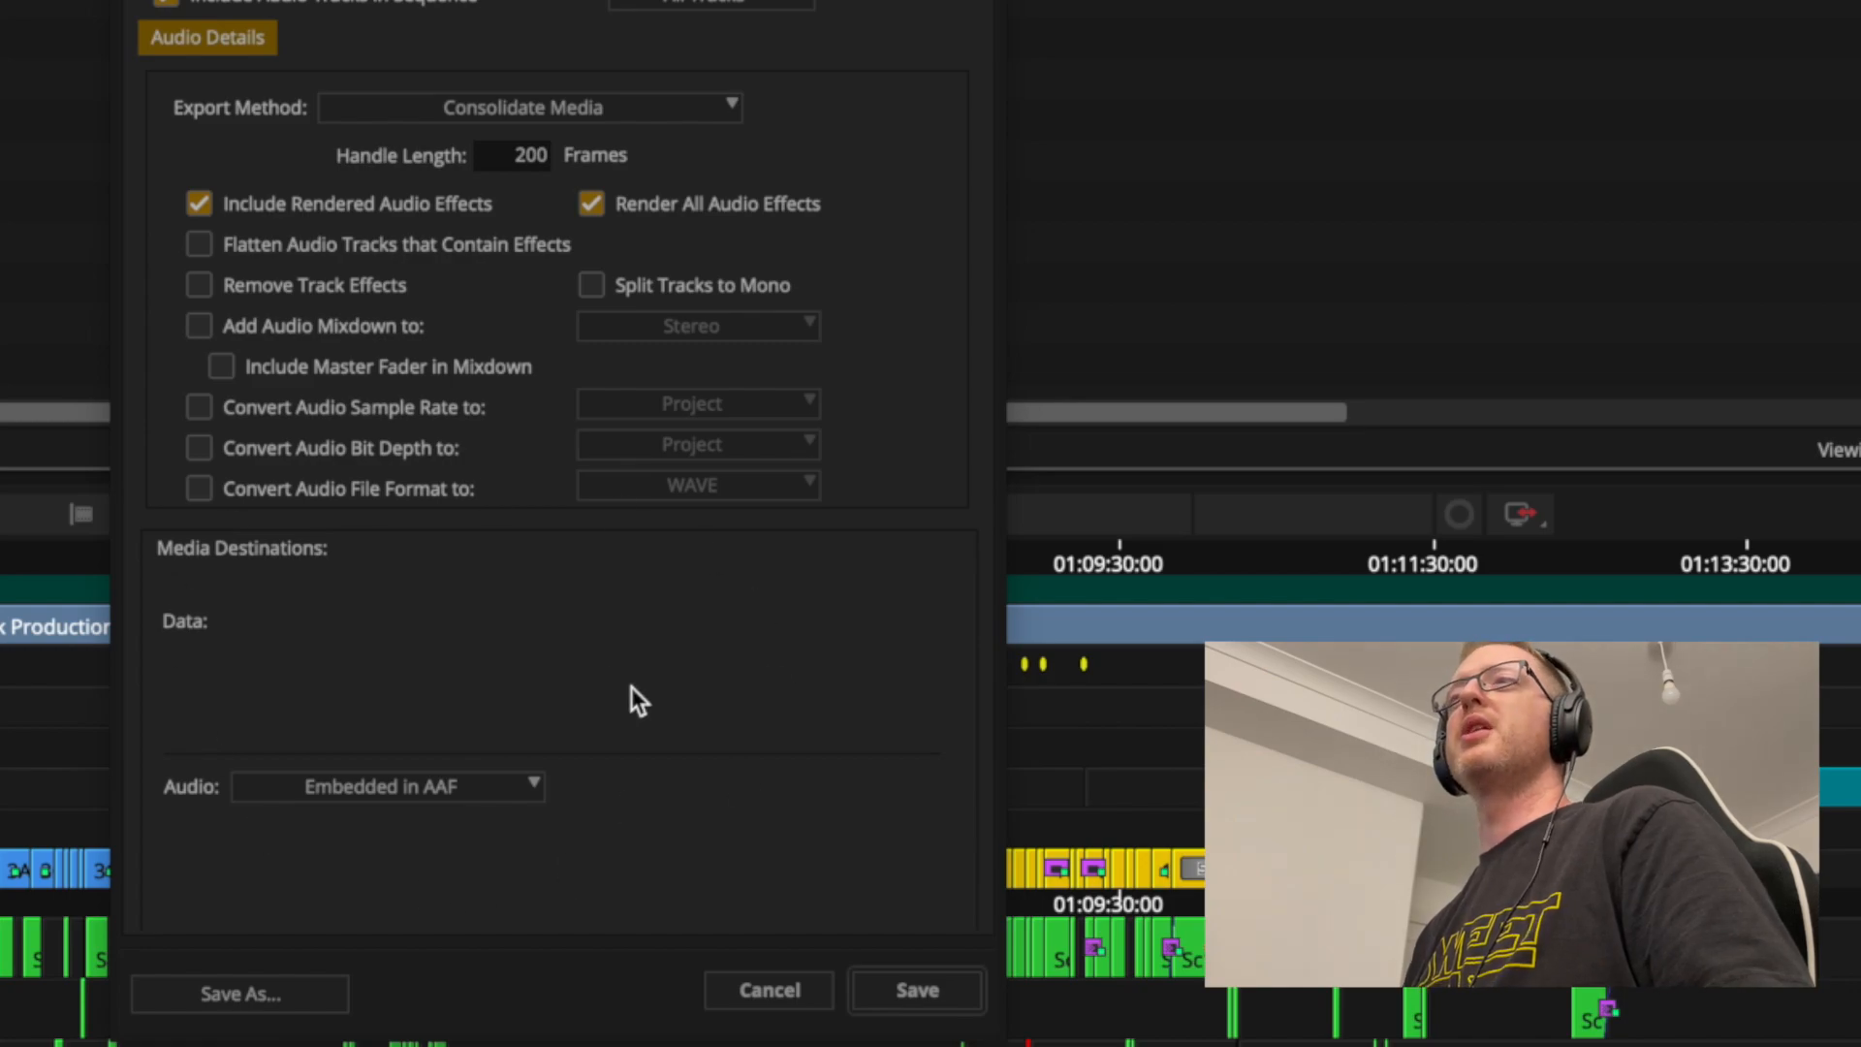
Try sending the audio media to the same folder as the AAF file, and return the audio destination to Embedded in AAF.
click(532, 784)
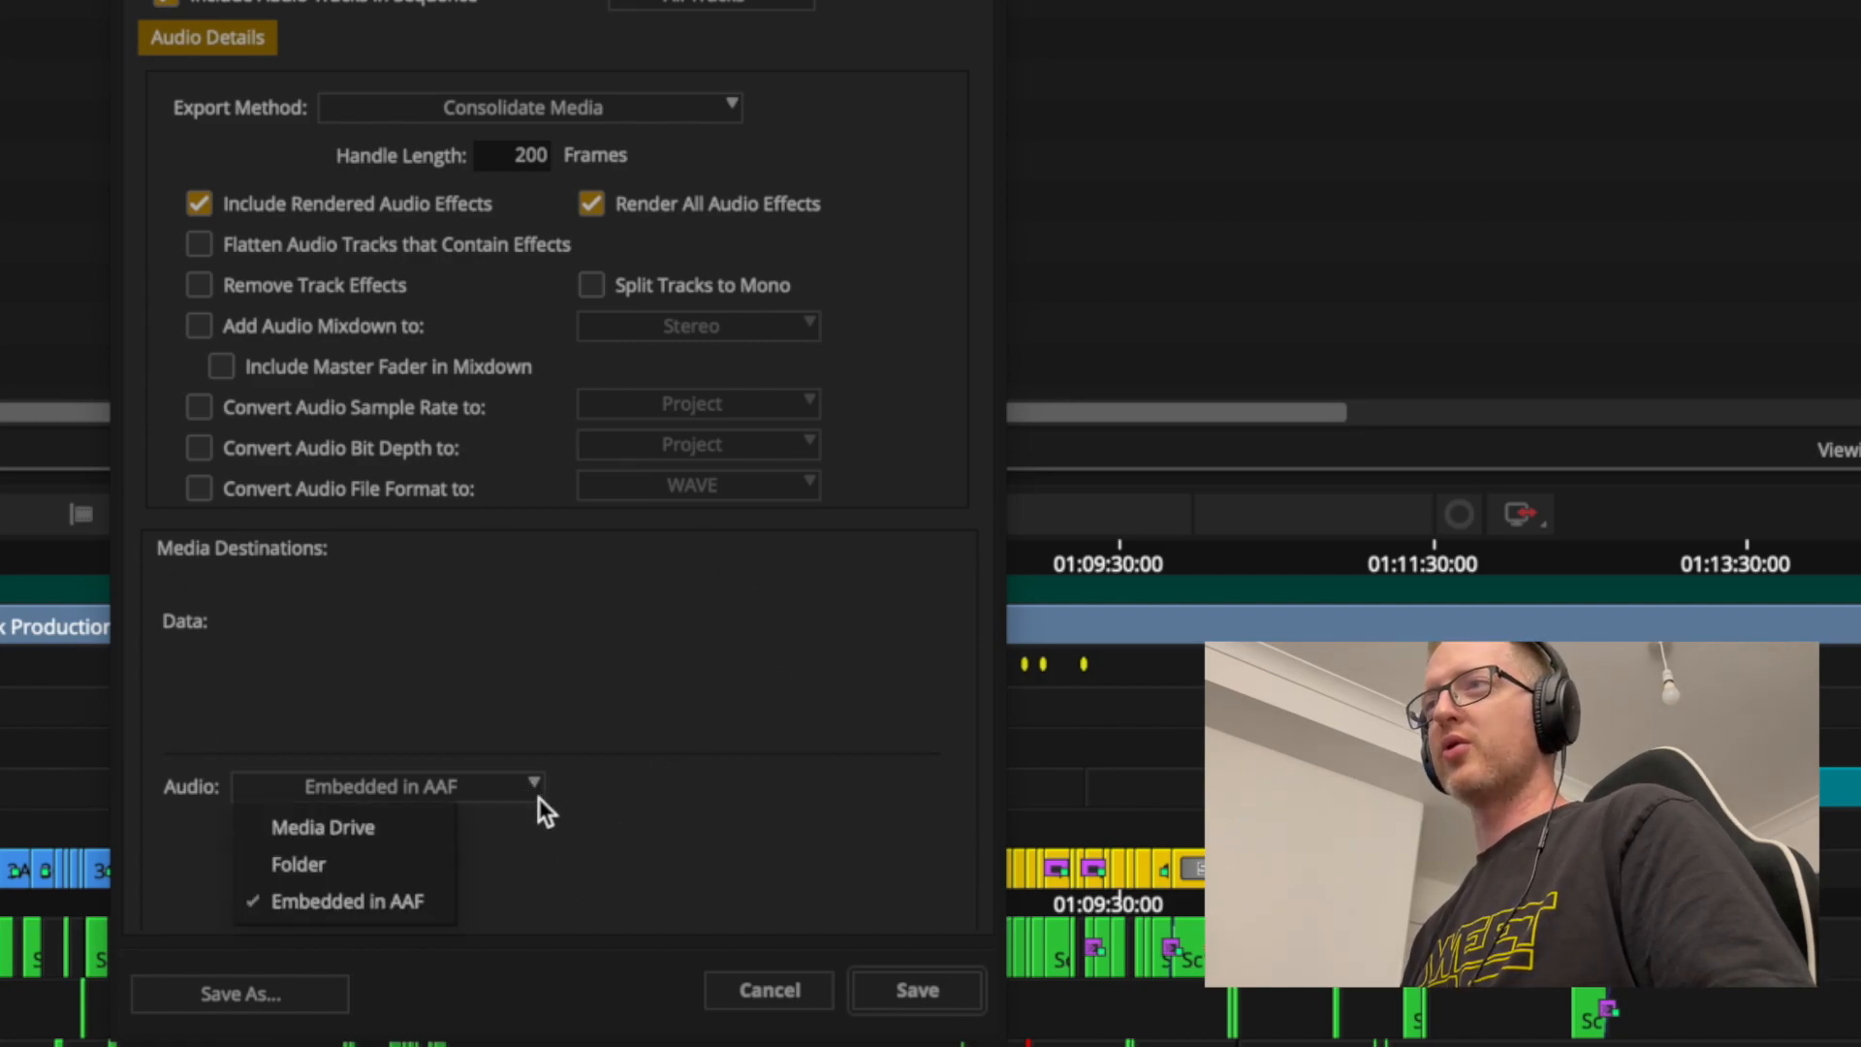
click(339, 865)
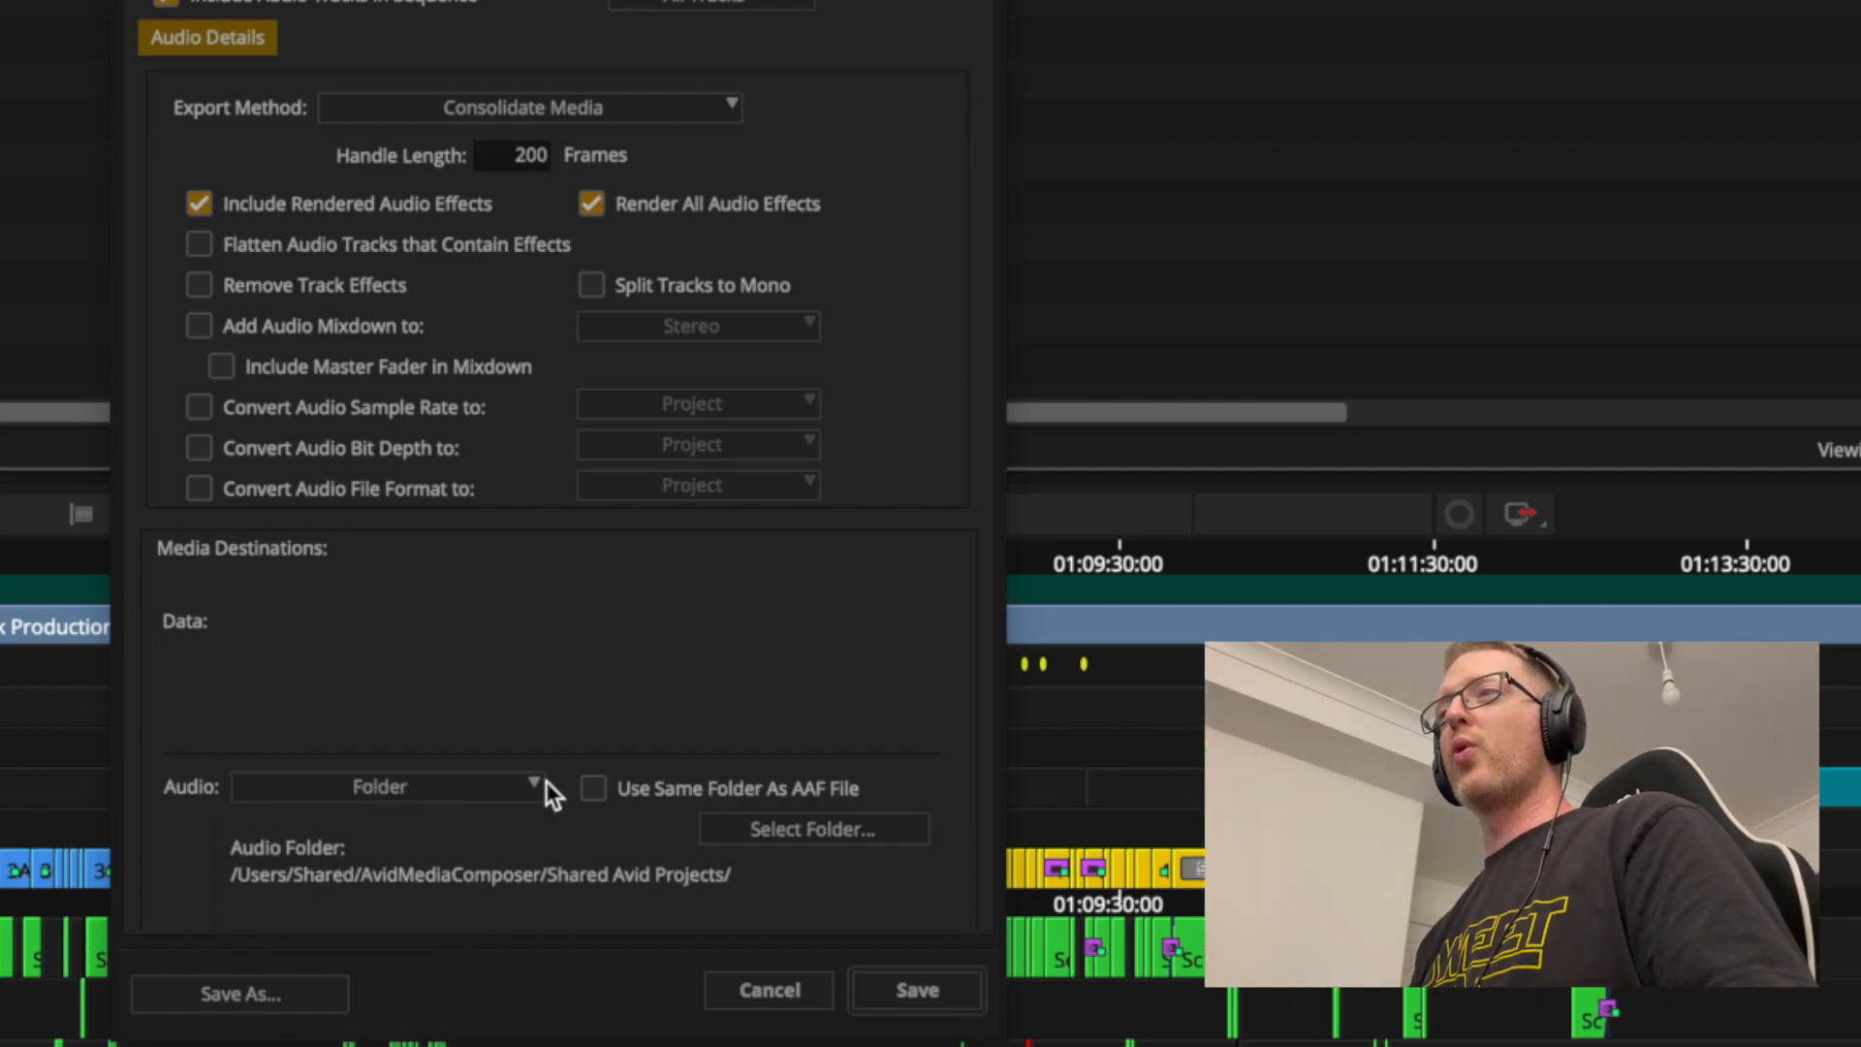
click(858, 834)
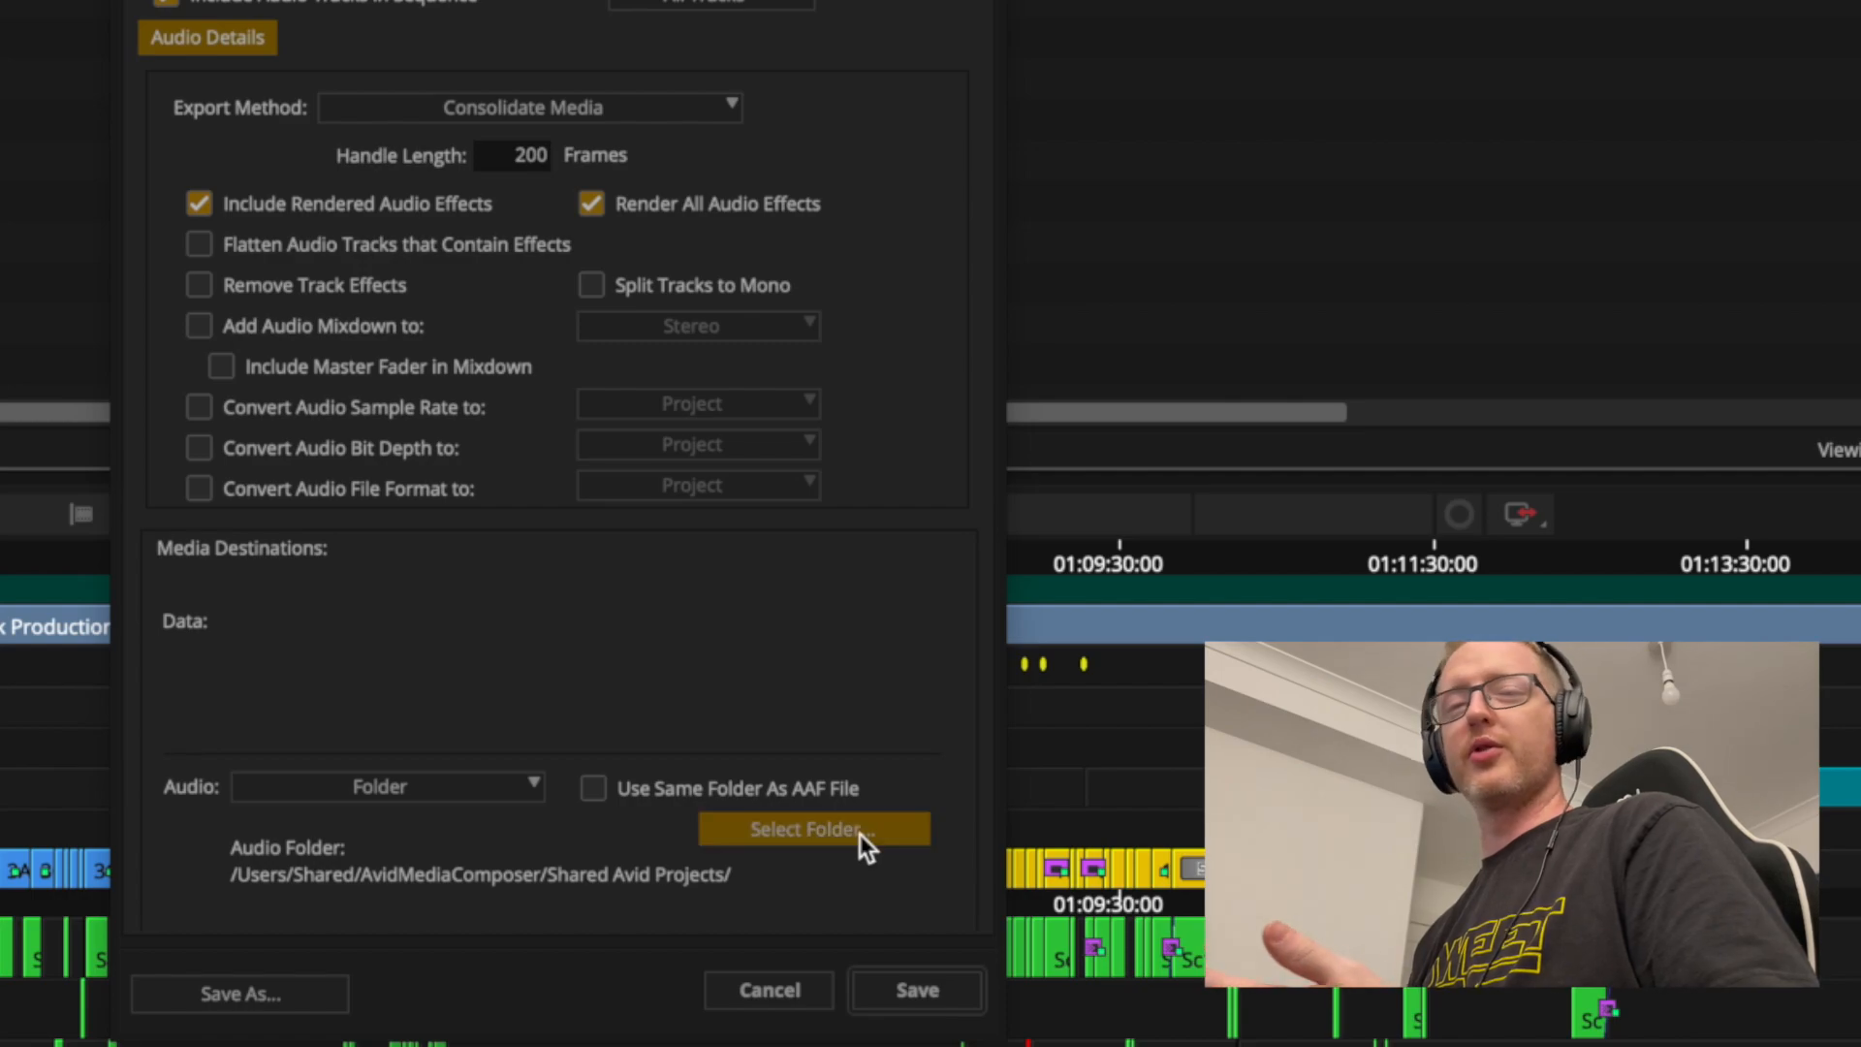
click(647, 791)
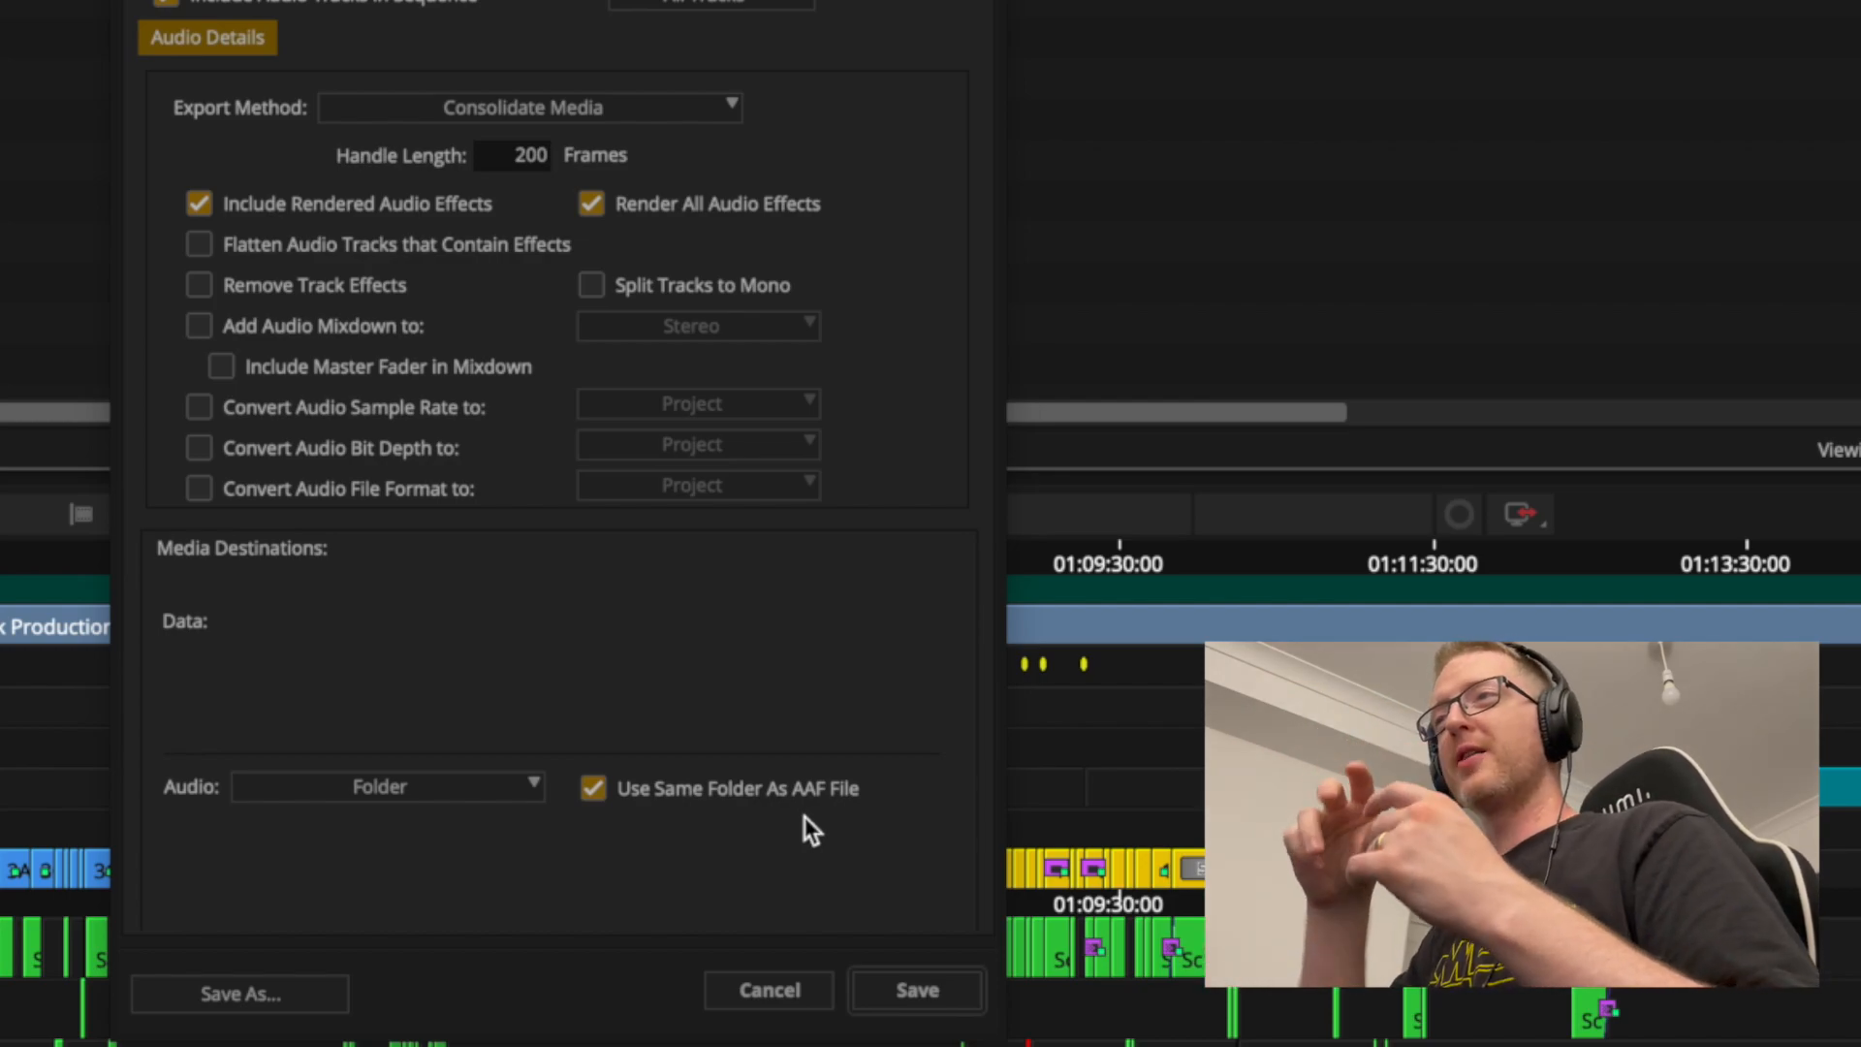
click(370, 784)
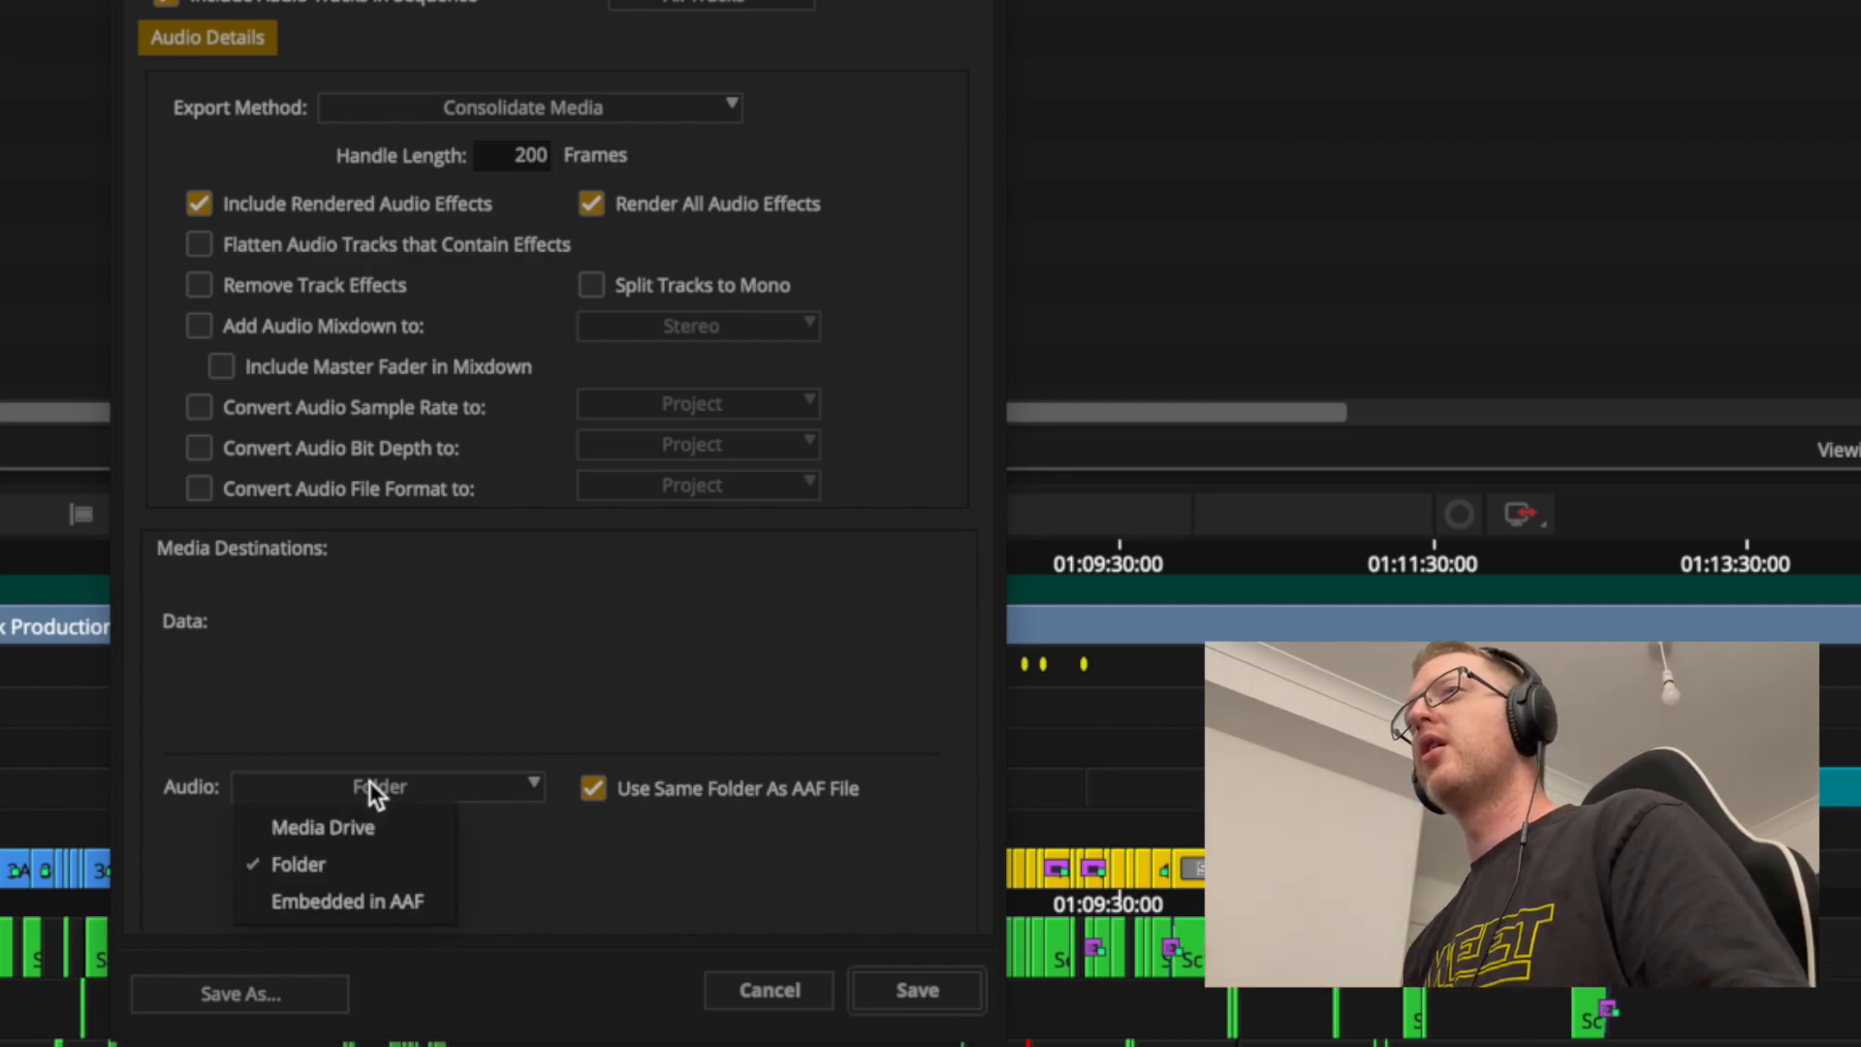
click(395, 888)
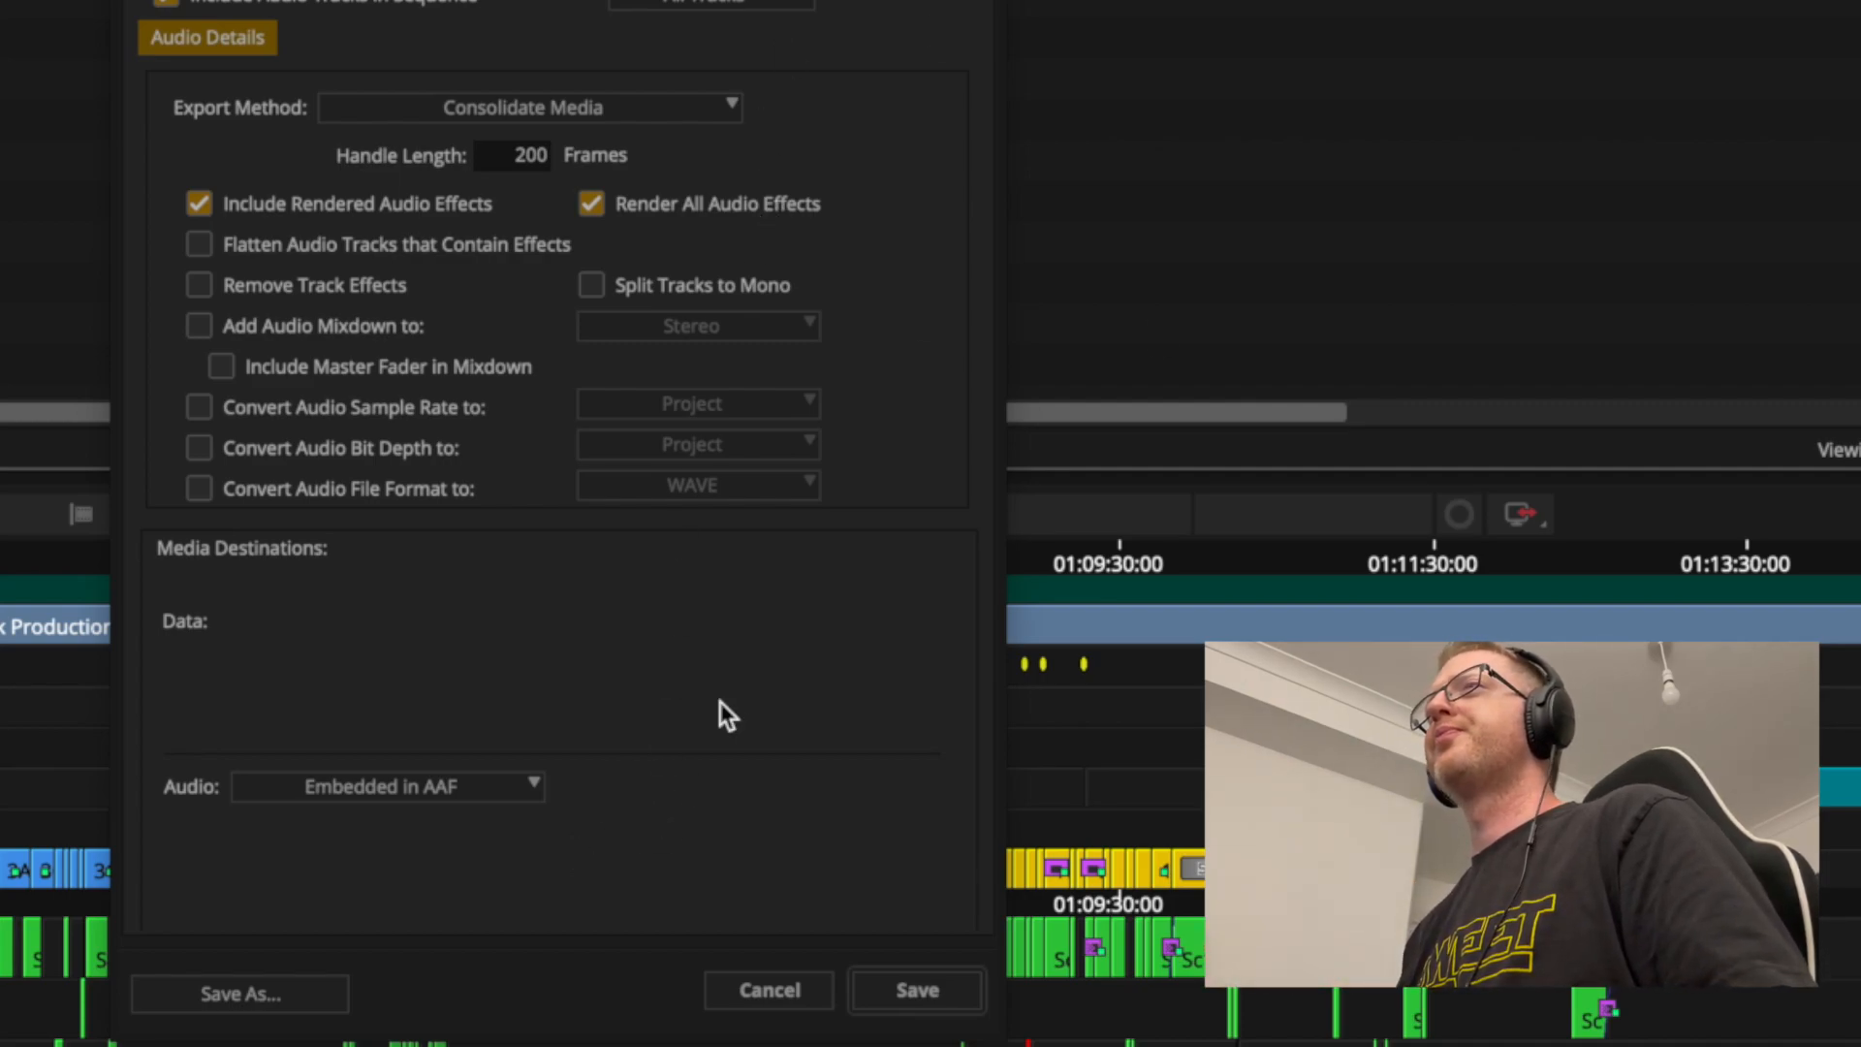
Save the export options as a setting named AAF for Sound and export TheTreasurer_LC_20221009 with it into the 02 AAF folder.
click(229, 991)
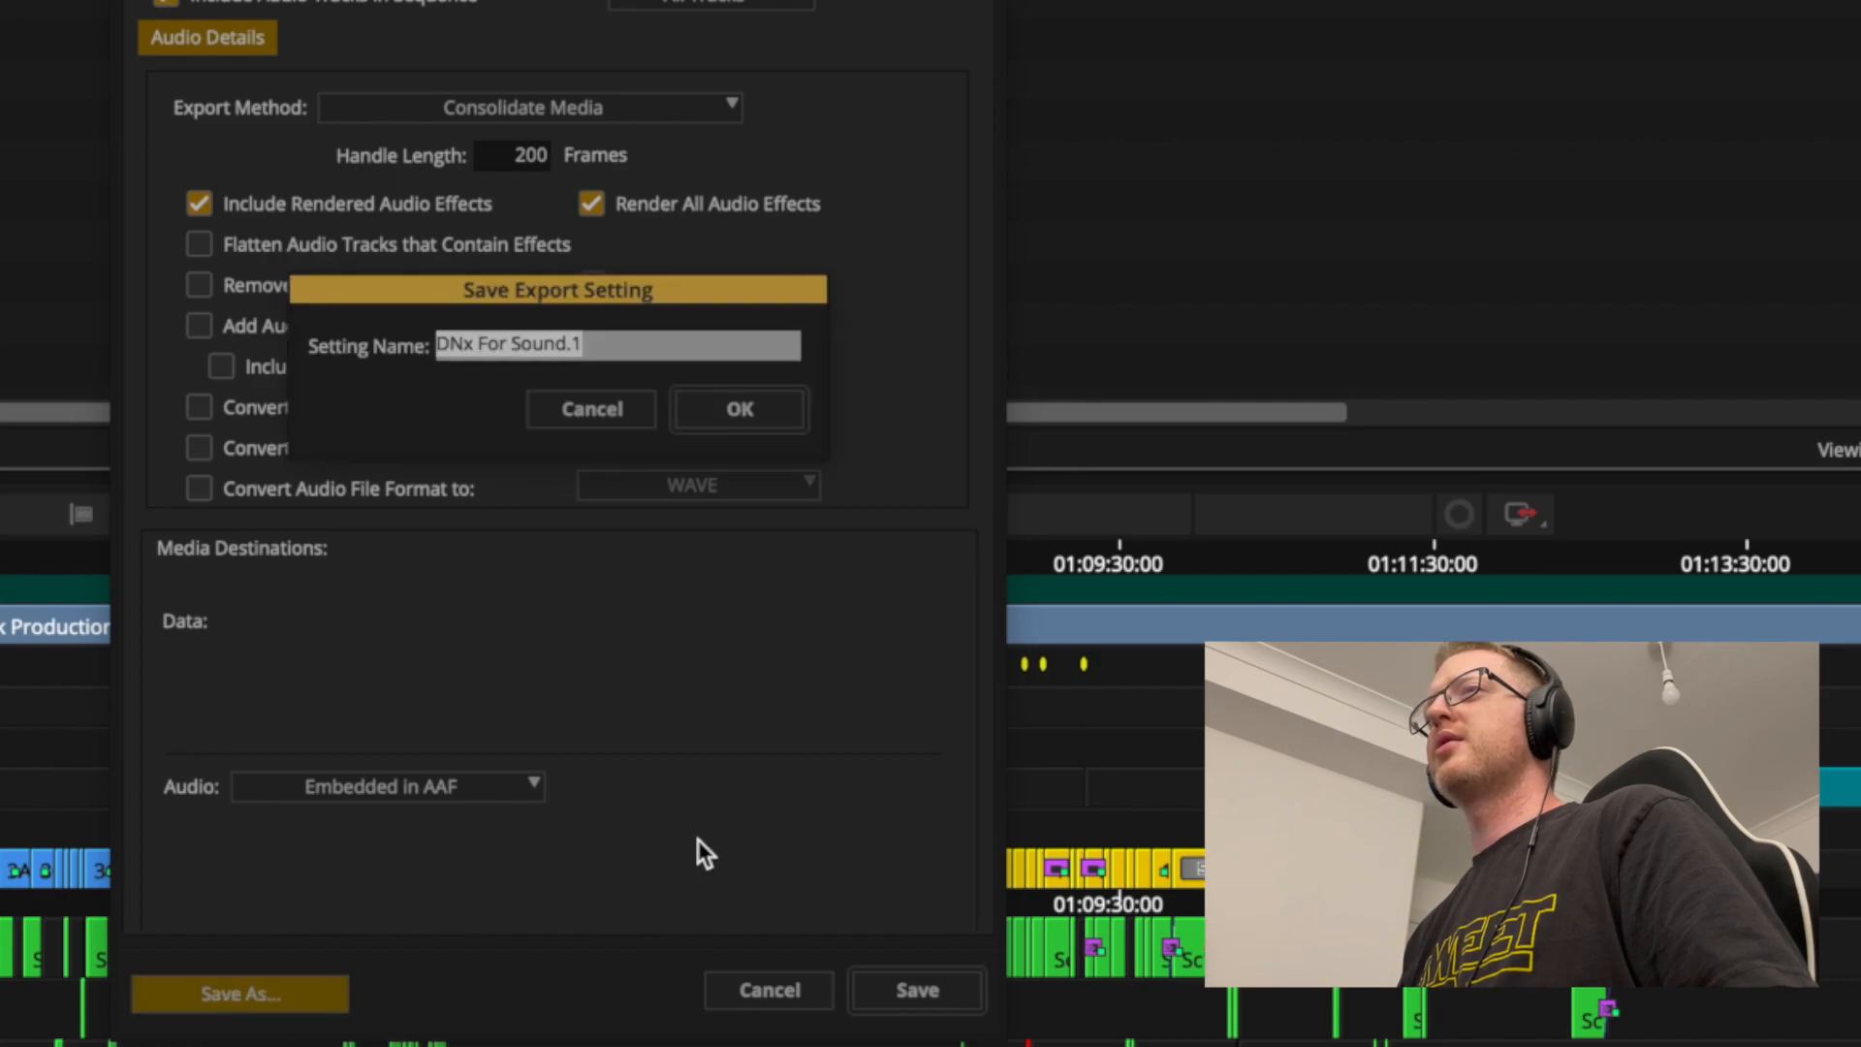
text(A)
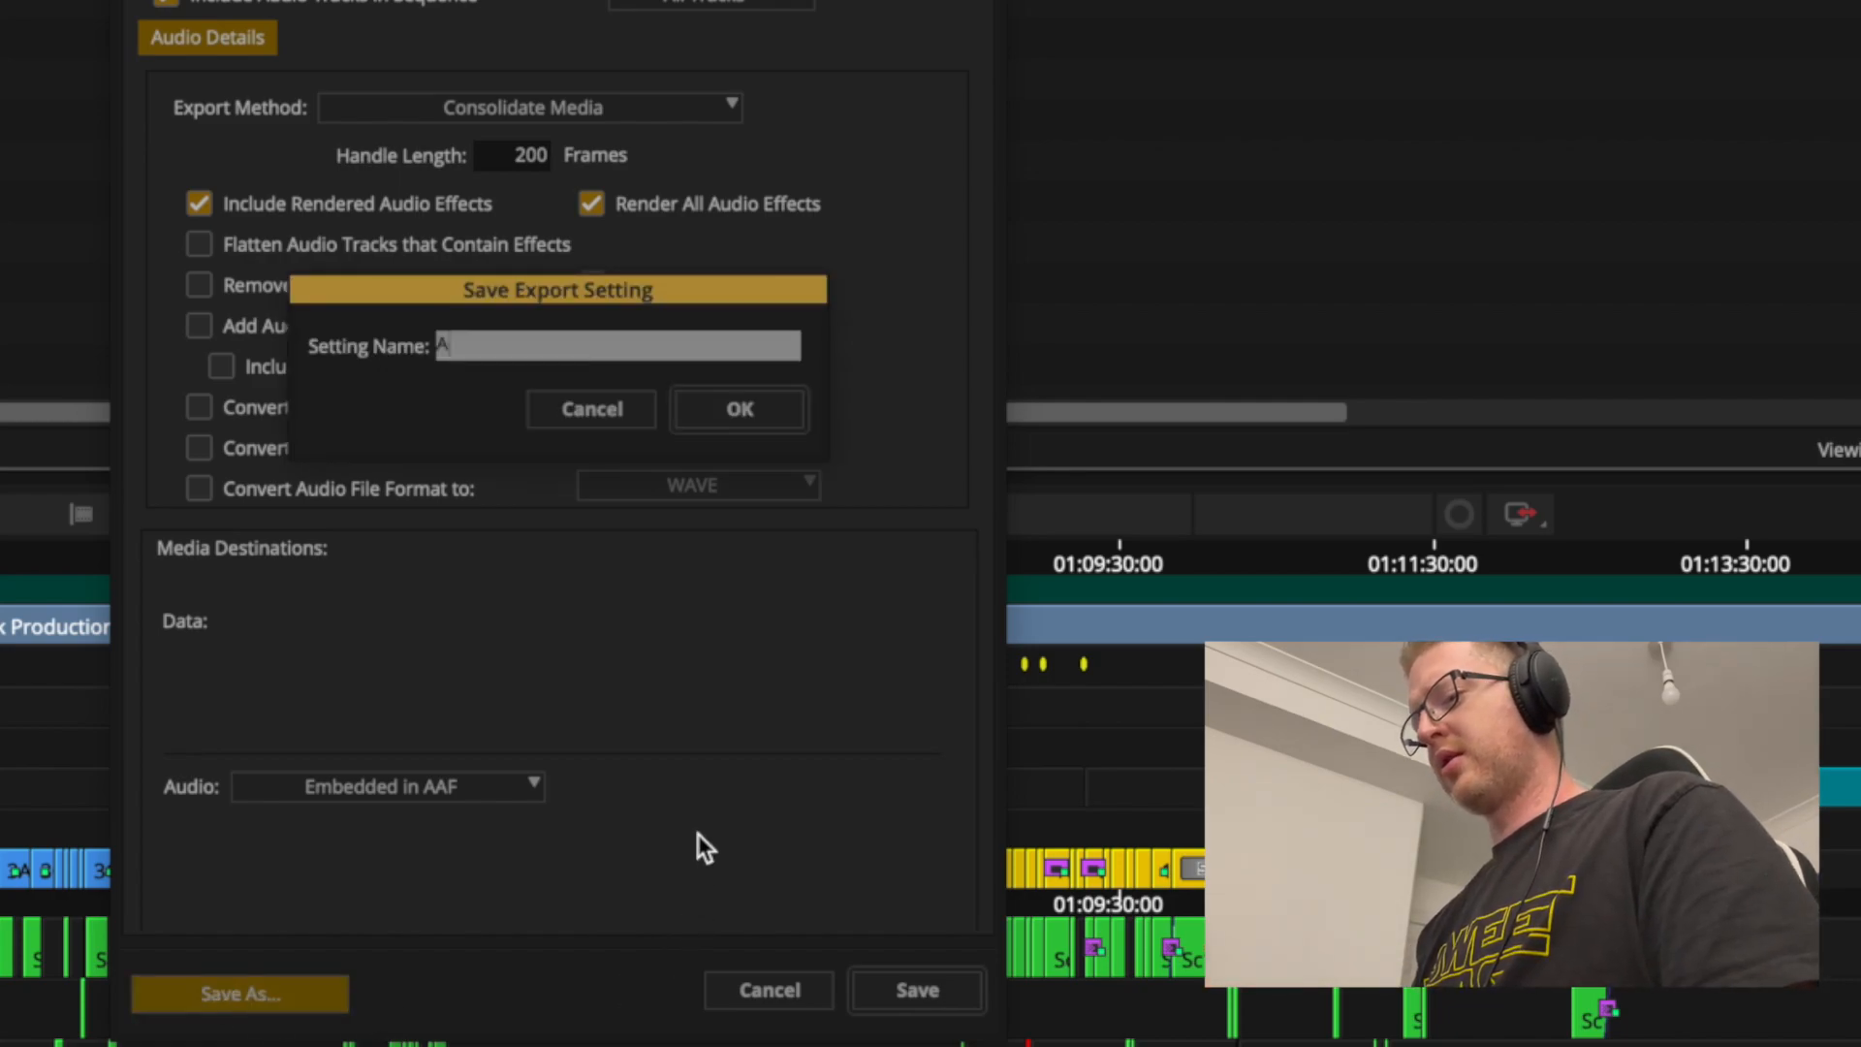
text(AF for Sound)
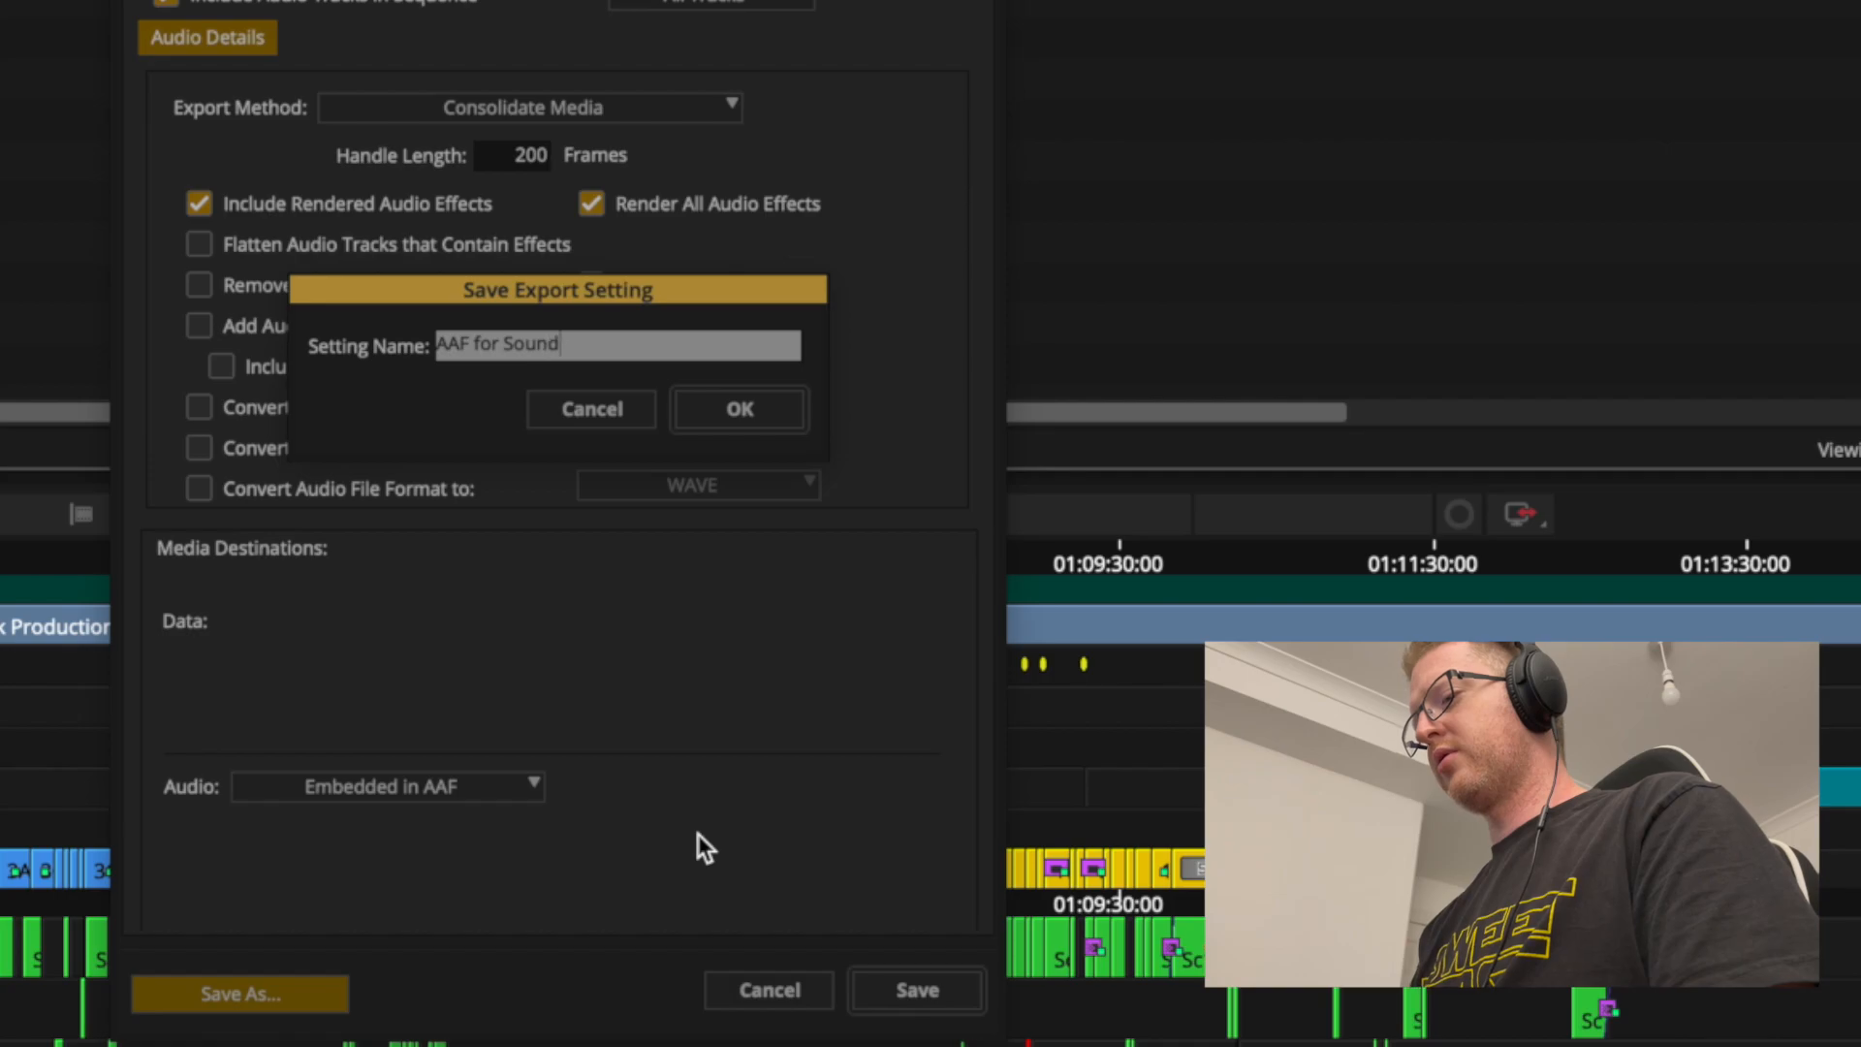
click(748, 416)
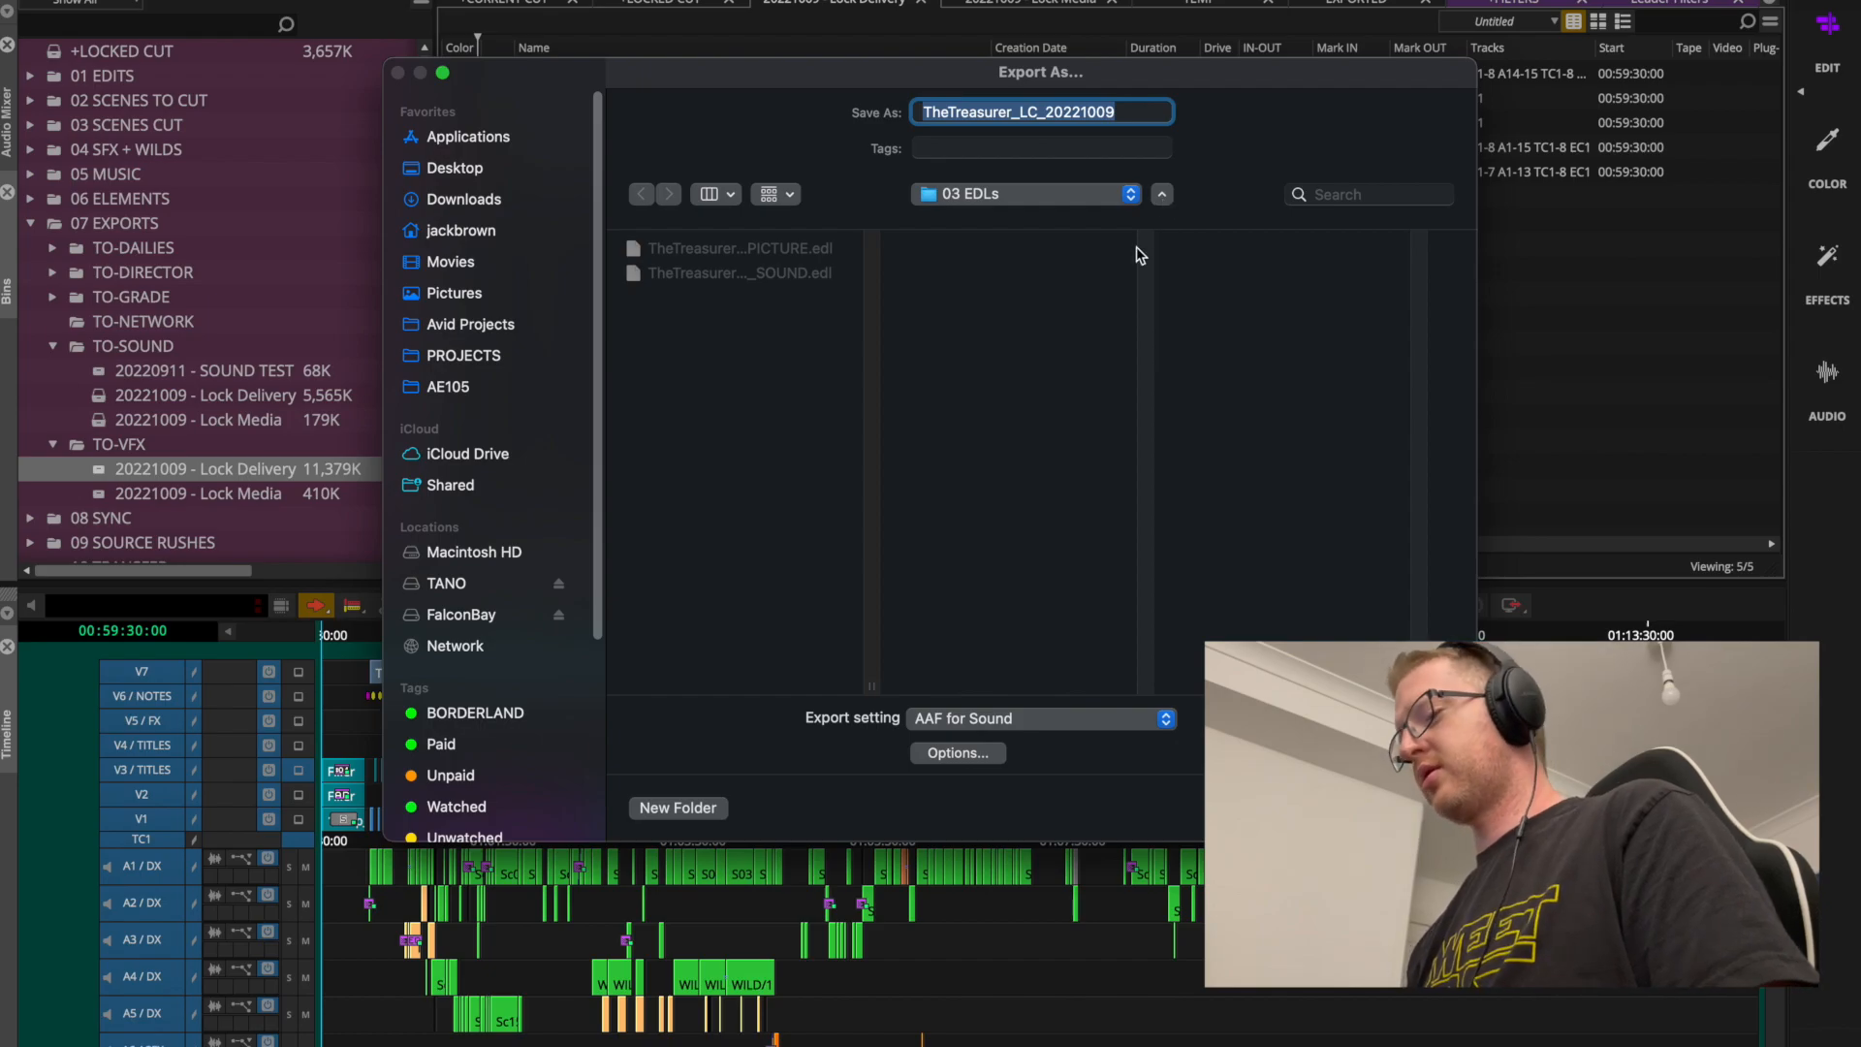
key(Return)
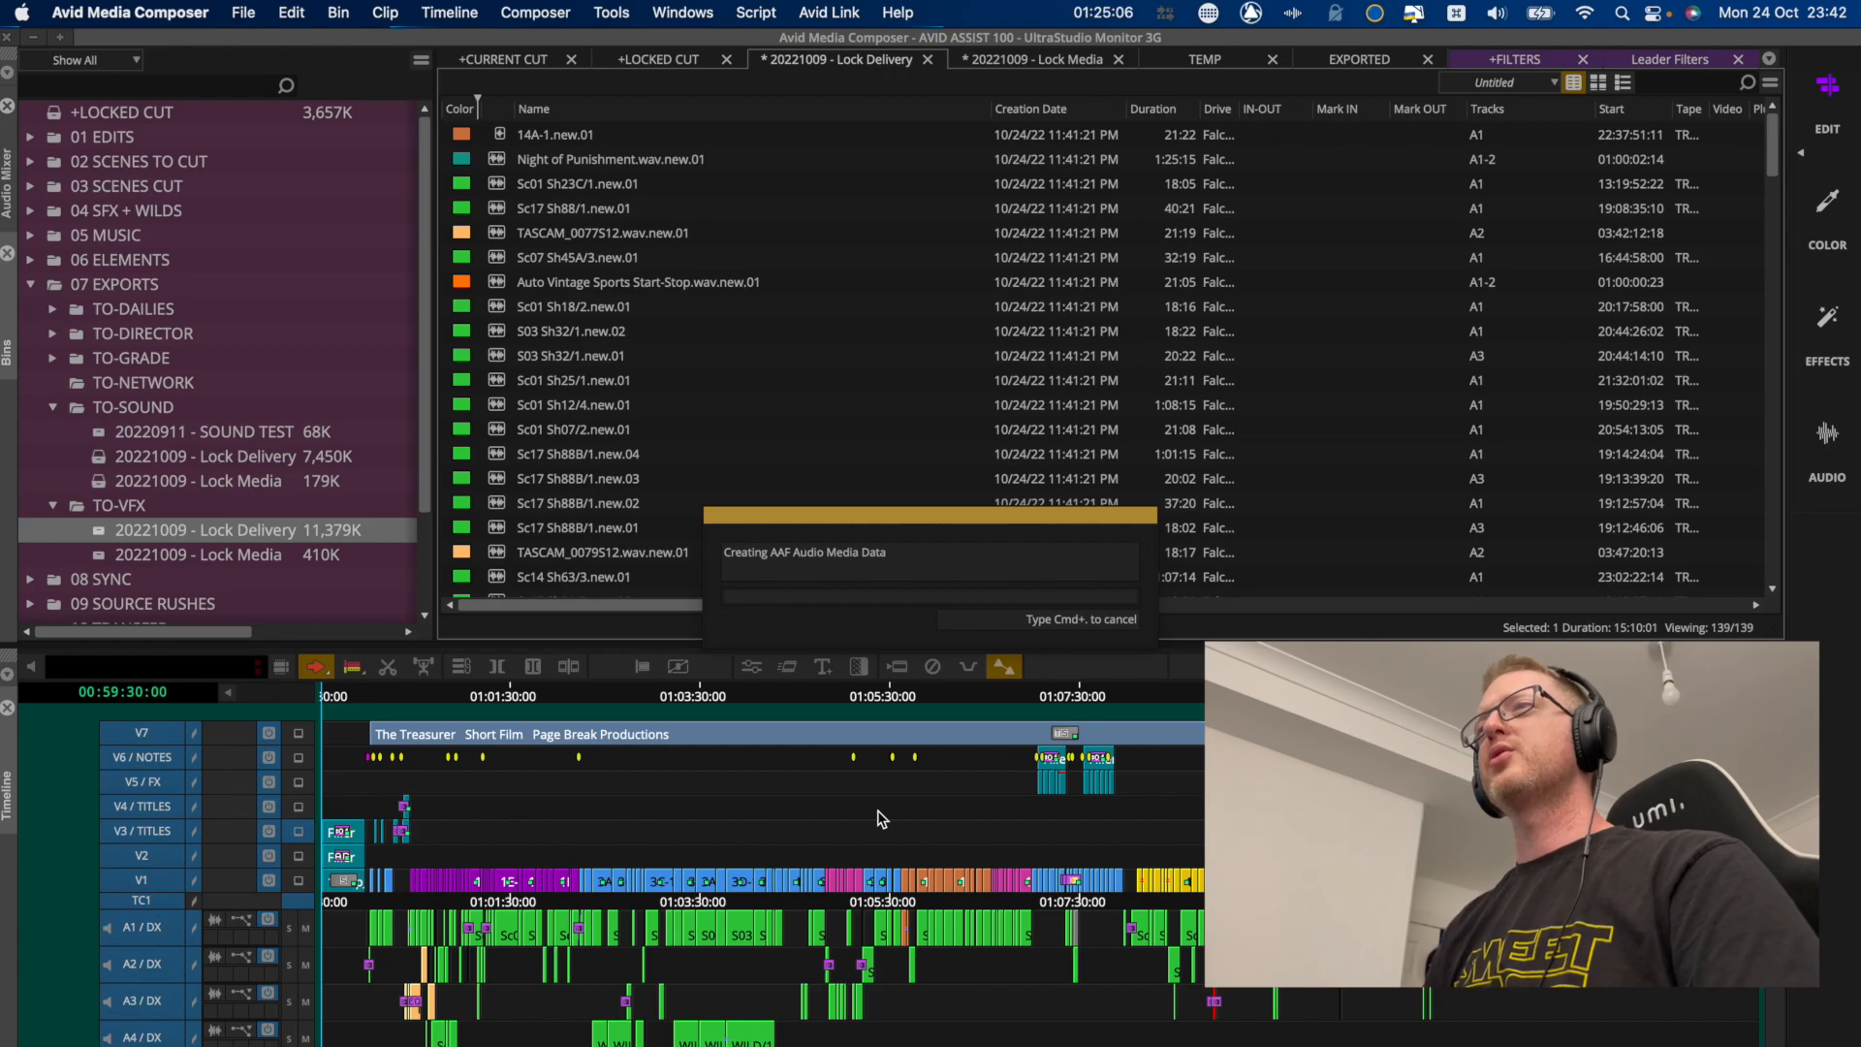
Switch to Numbers, mark 02 - Audio AAF as done in the SOUND turnover checklist, and return to Media Composer.
key(ctrl+Right)
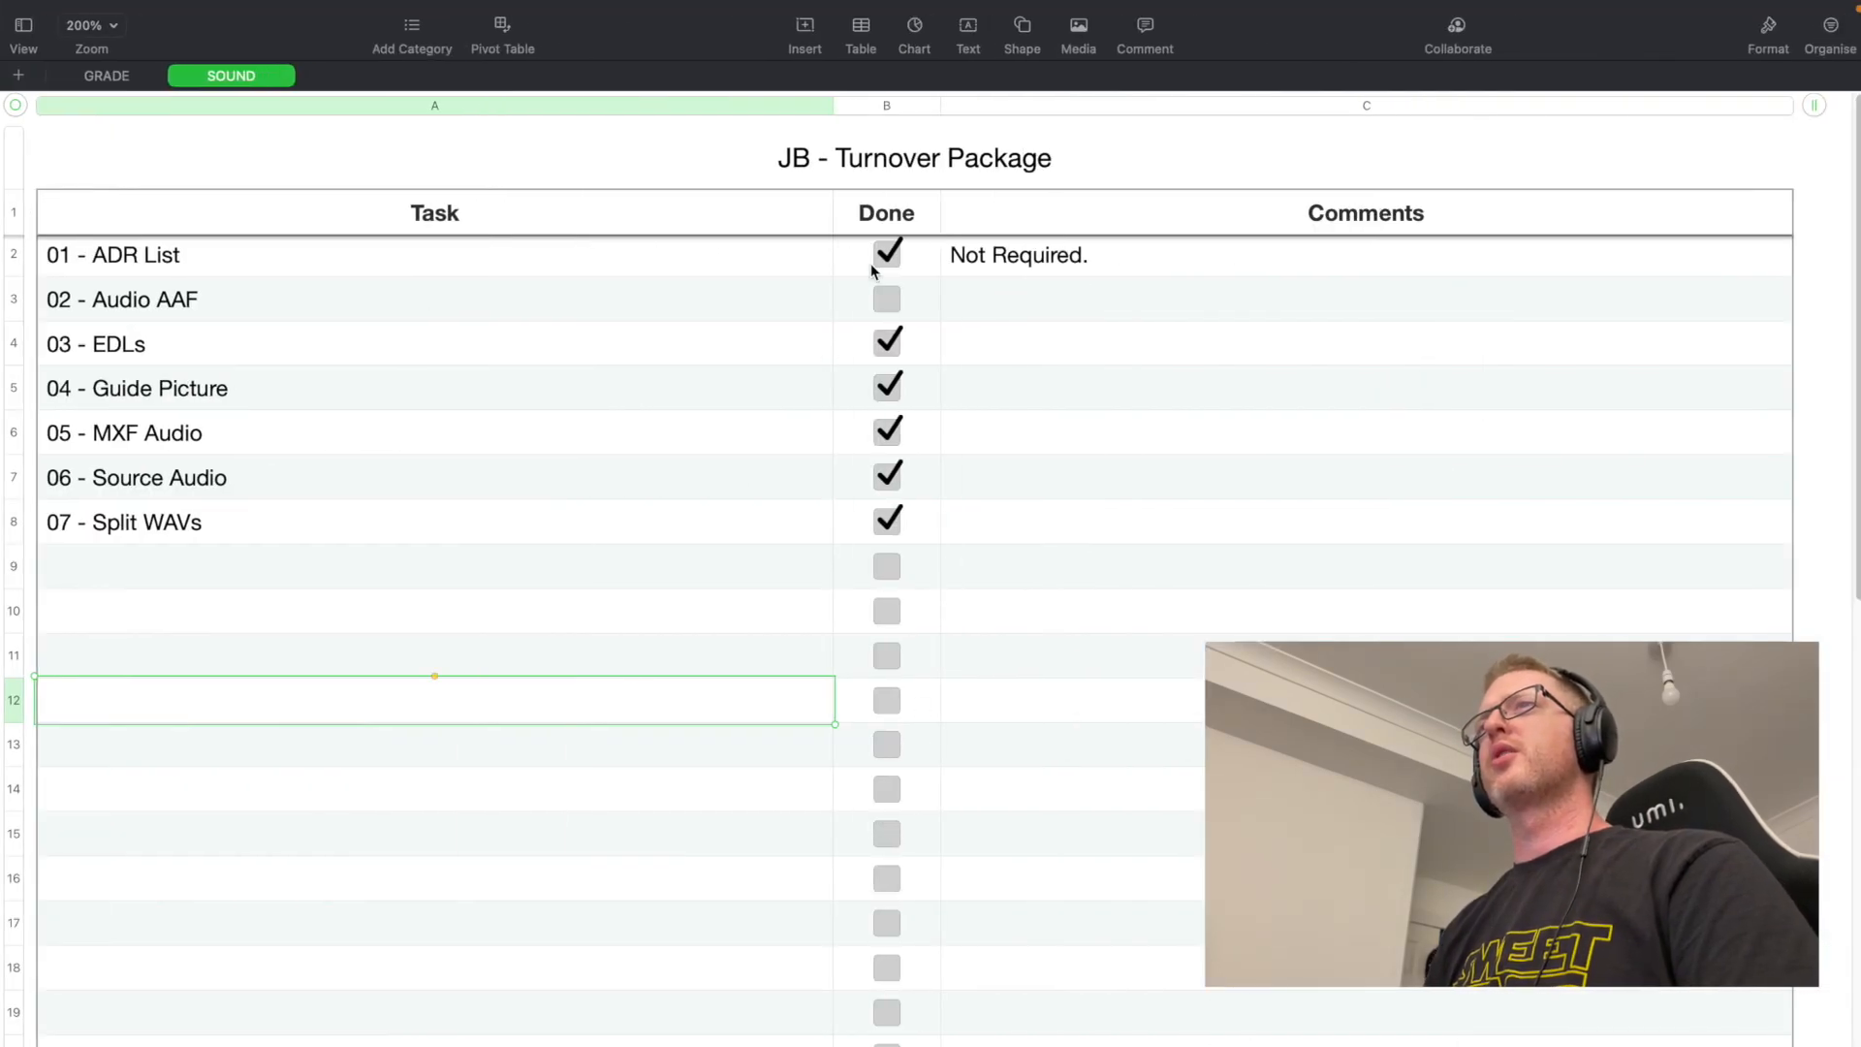
click(888, 301)
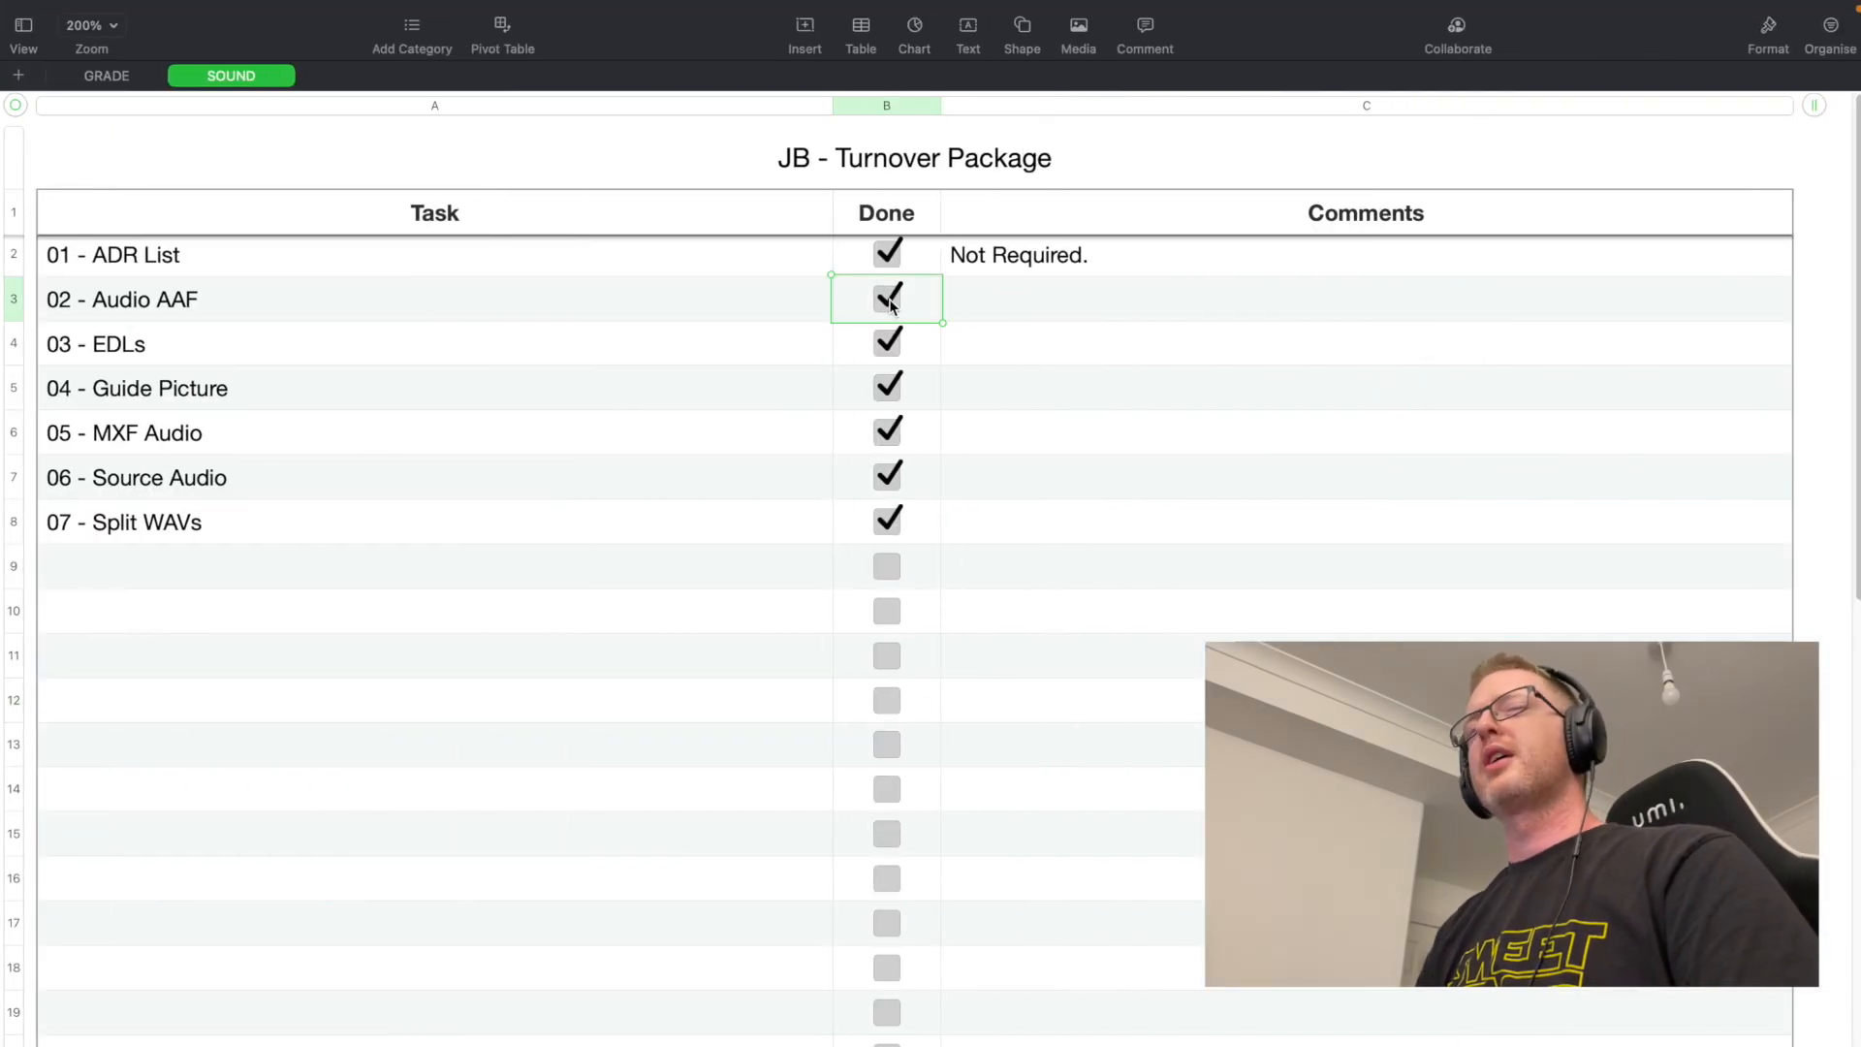
key(ctrl+Left)
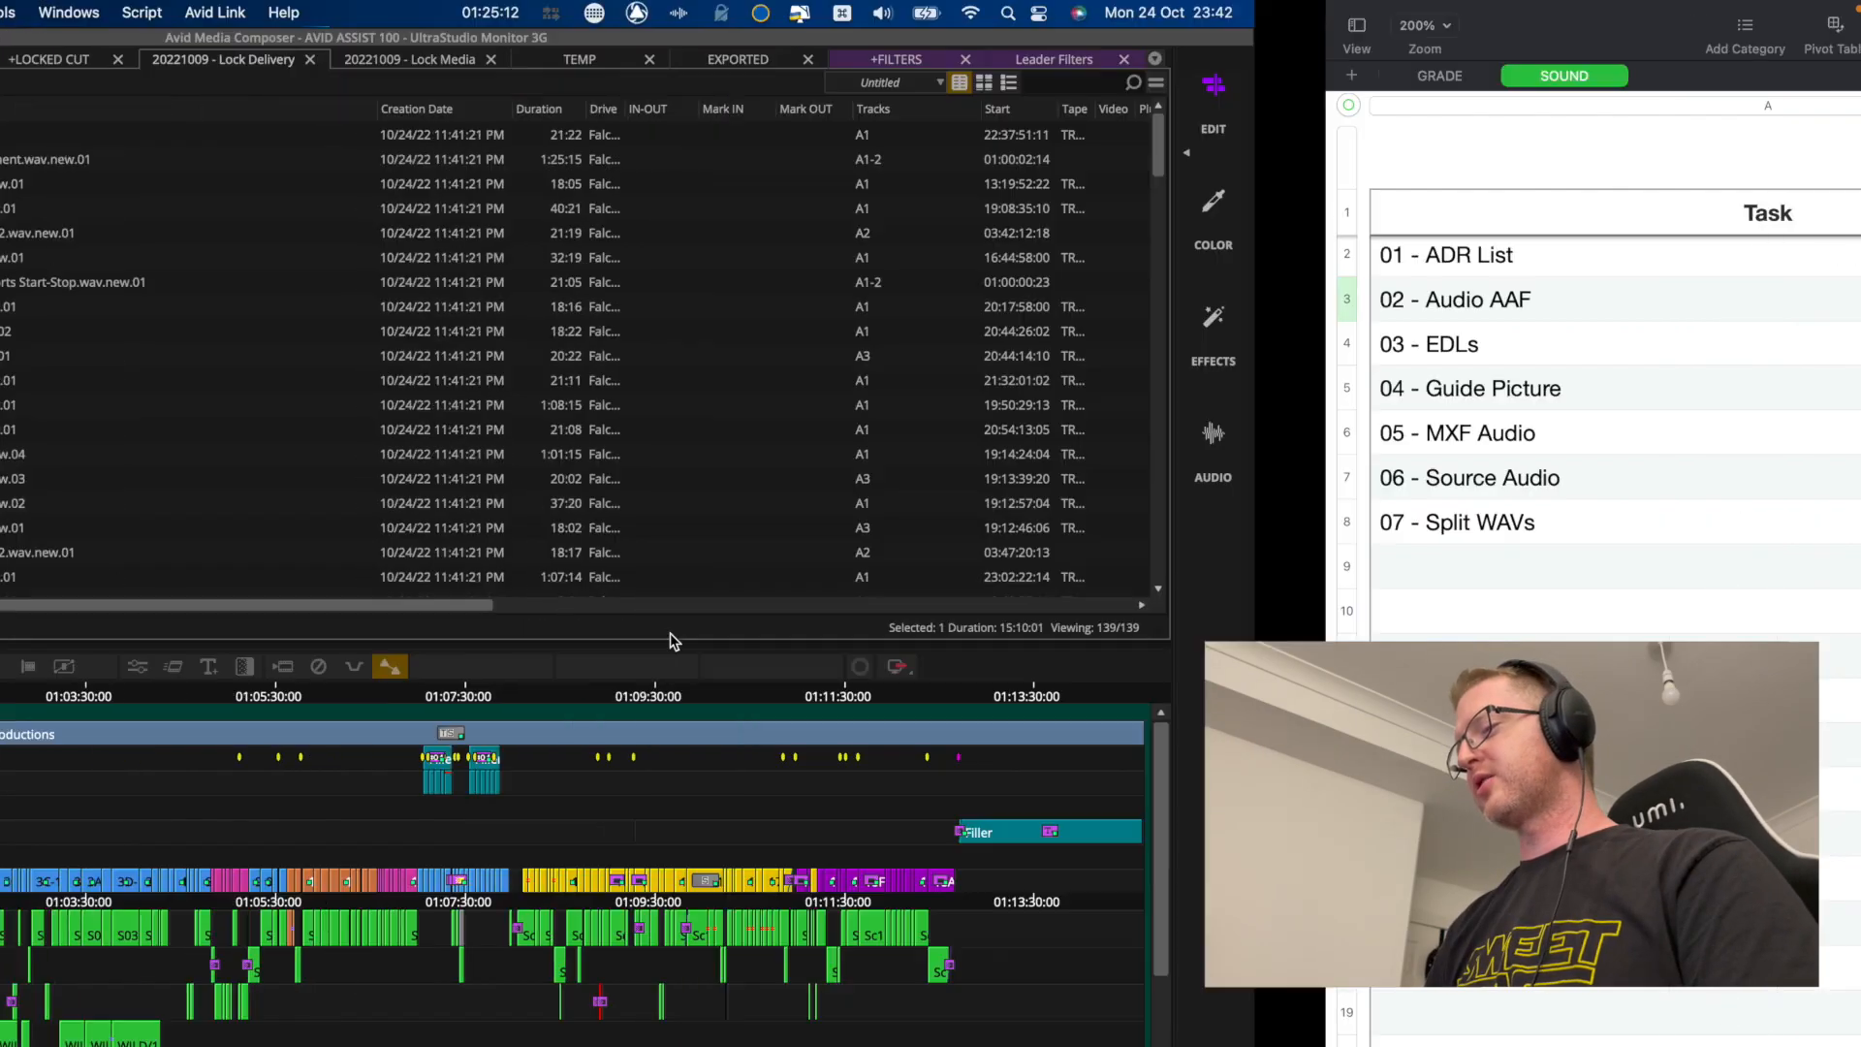
Switch to the SOUND folder in Finder and tag the 02 AAF, 03 EDLs and 04 GUIDE PICTURE folders green.
key(ctrl+Up)
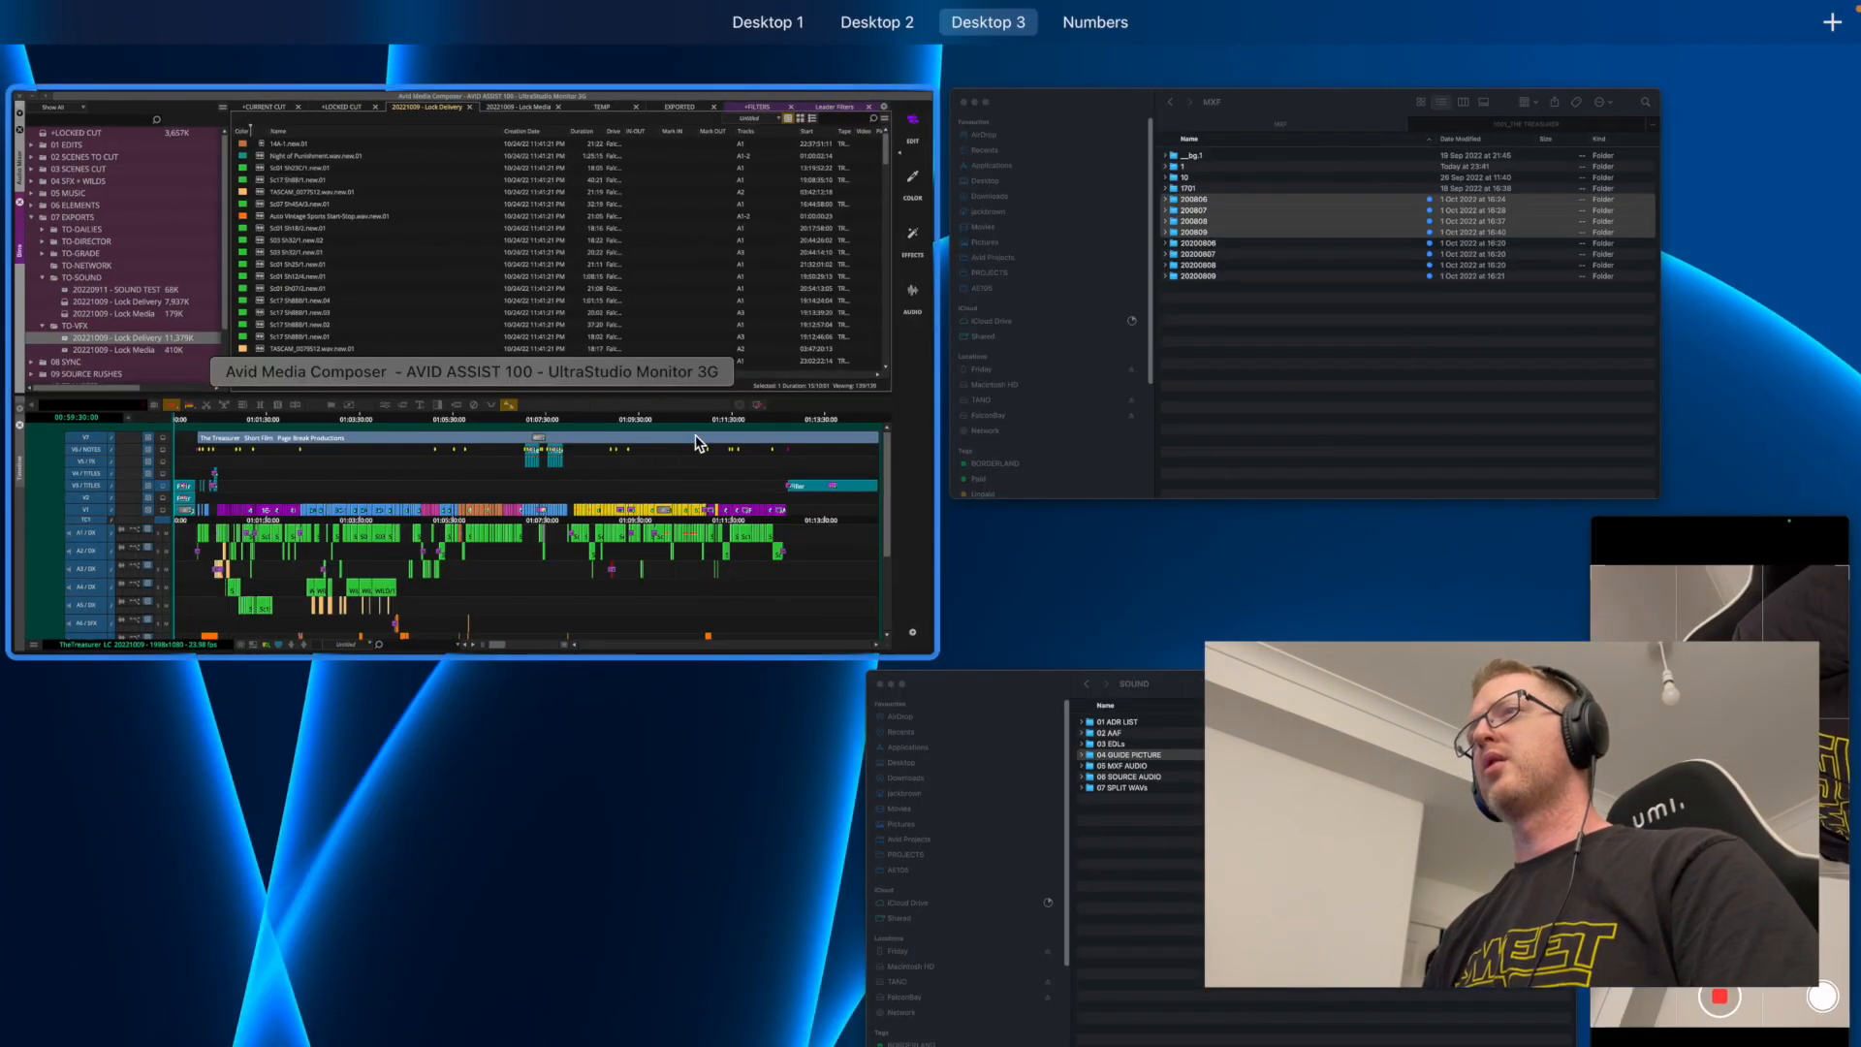
click(1055, 808)
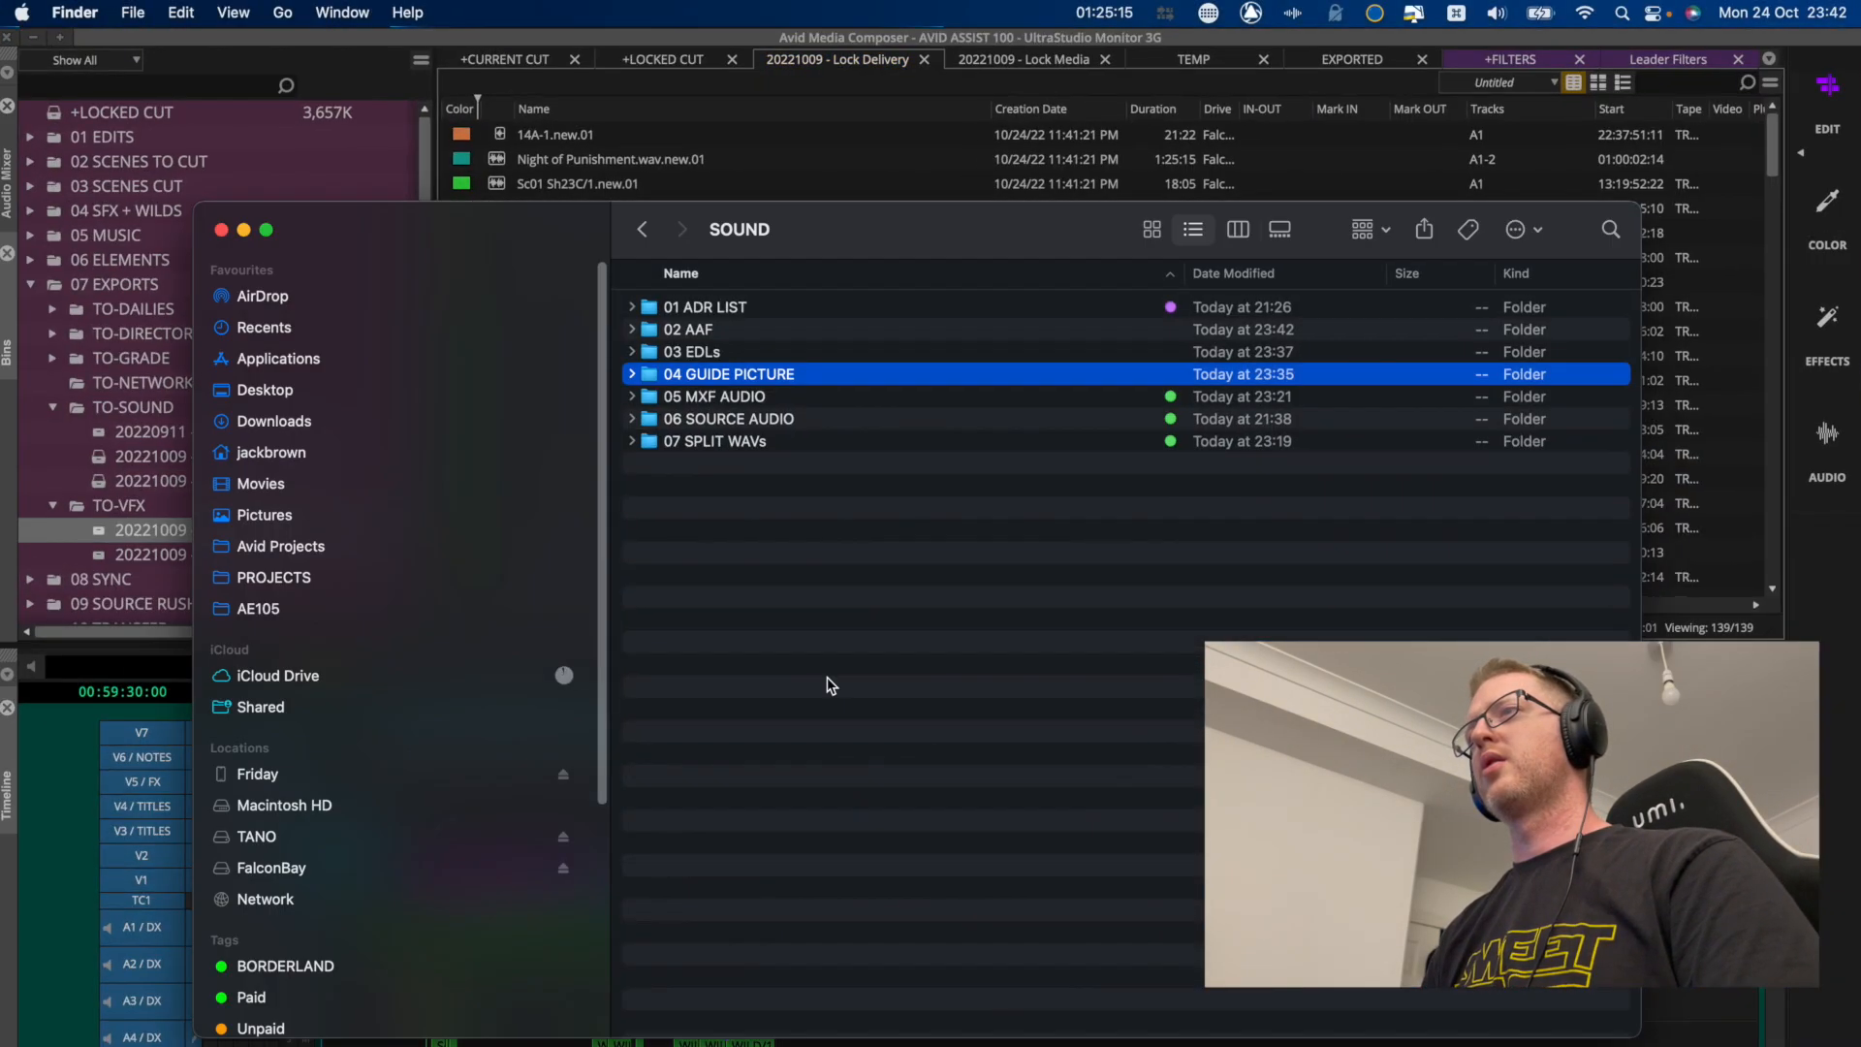
click(1096, 376)
shift+click(1105, 334)
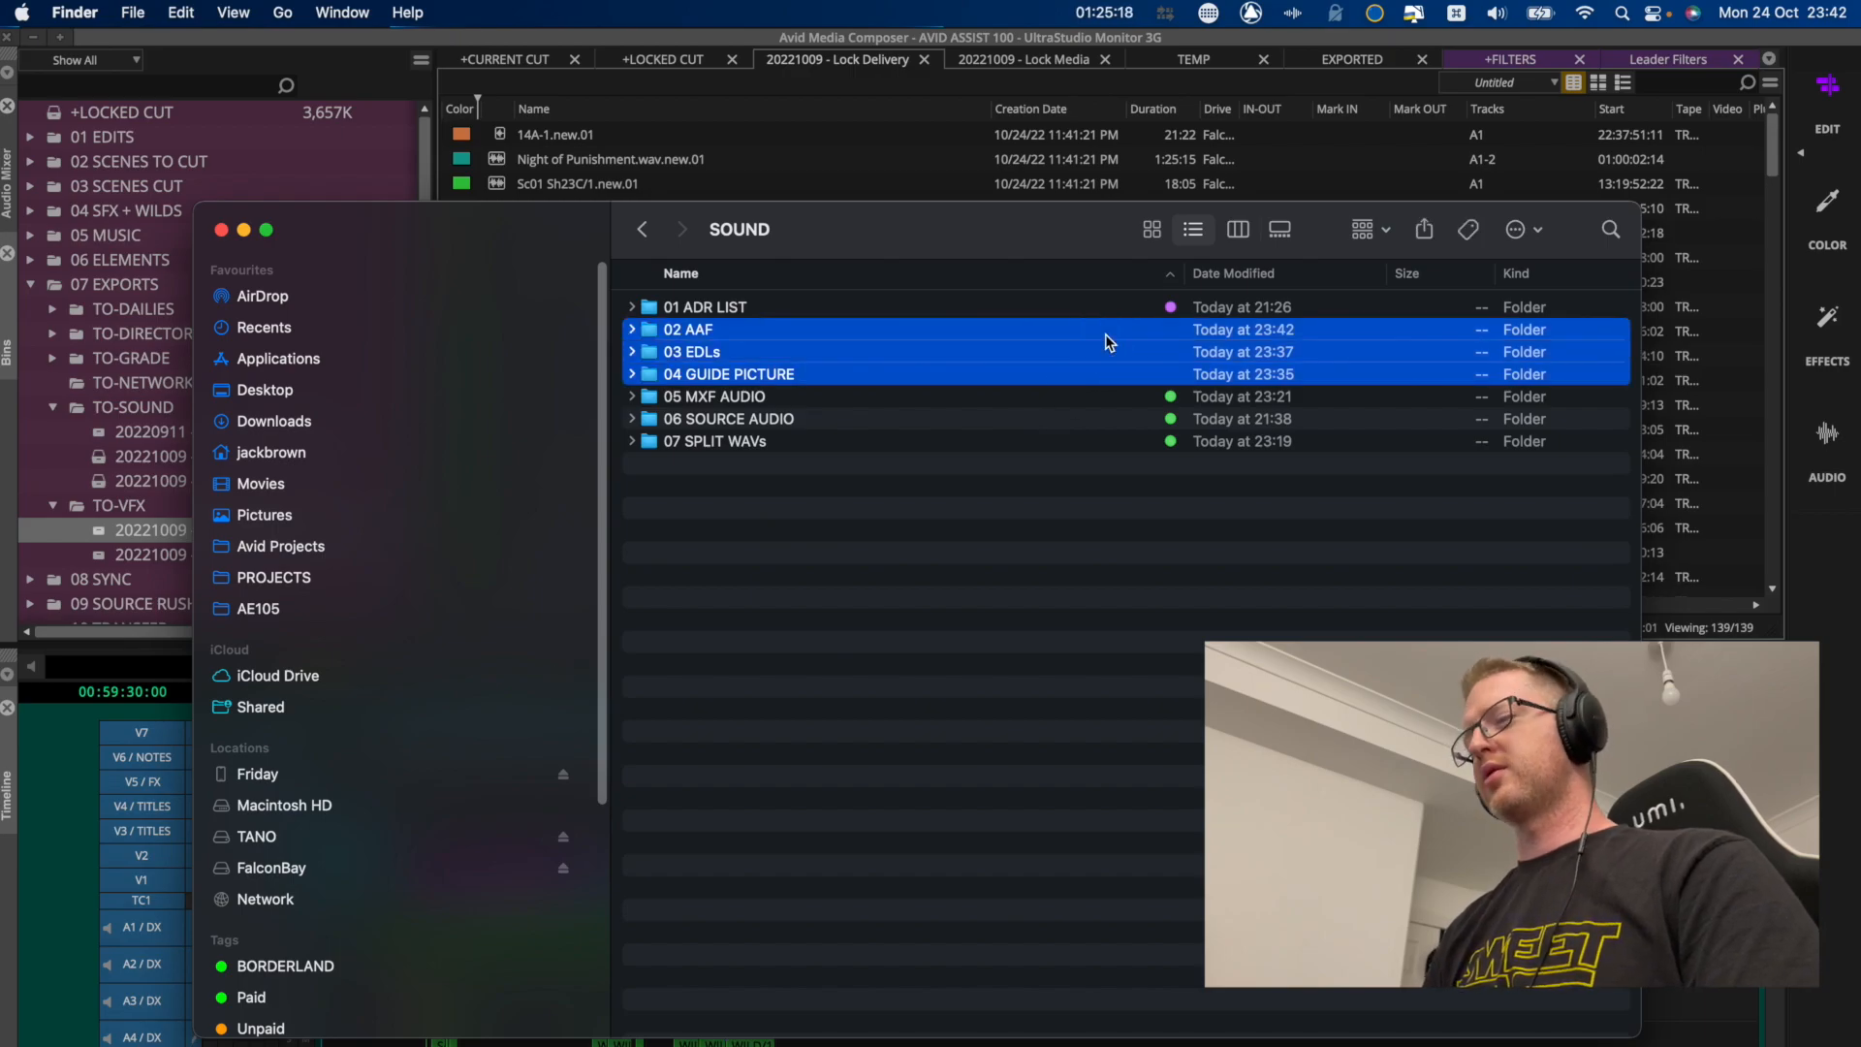
key(ctrl+4)
click(994, 614)
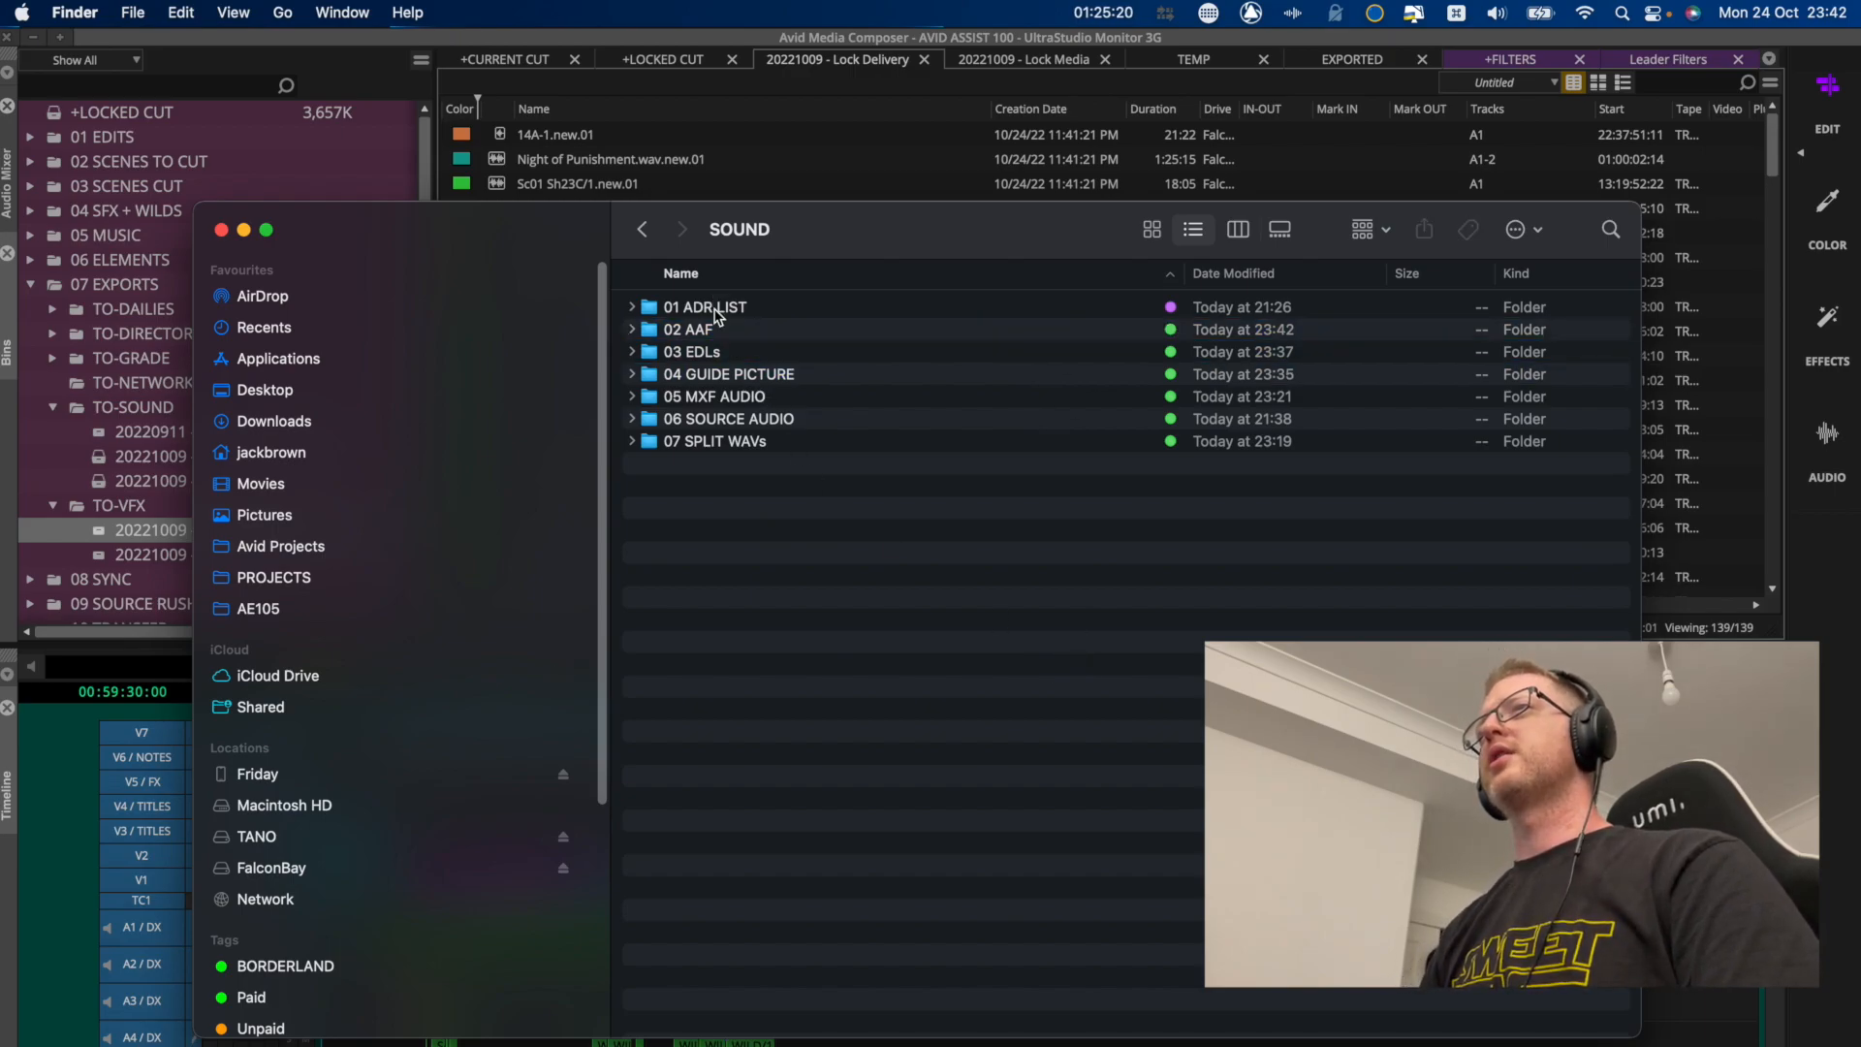
Expand the 02 AAF folder to check the exported AAF file, and collapse it again.
click(708, 336)
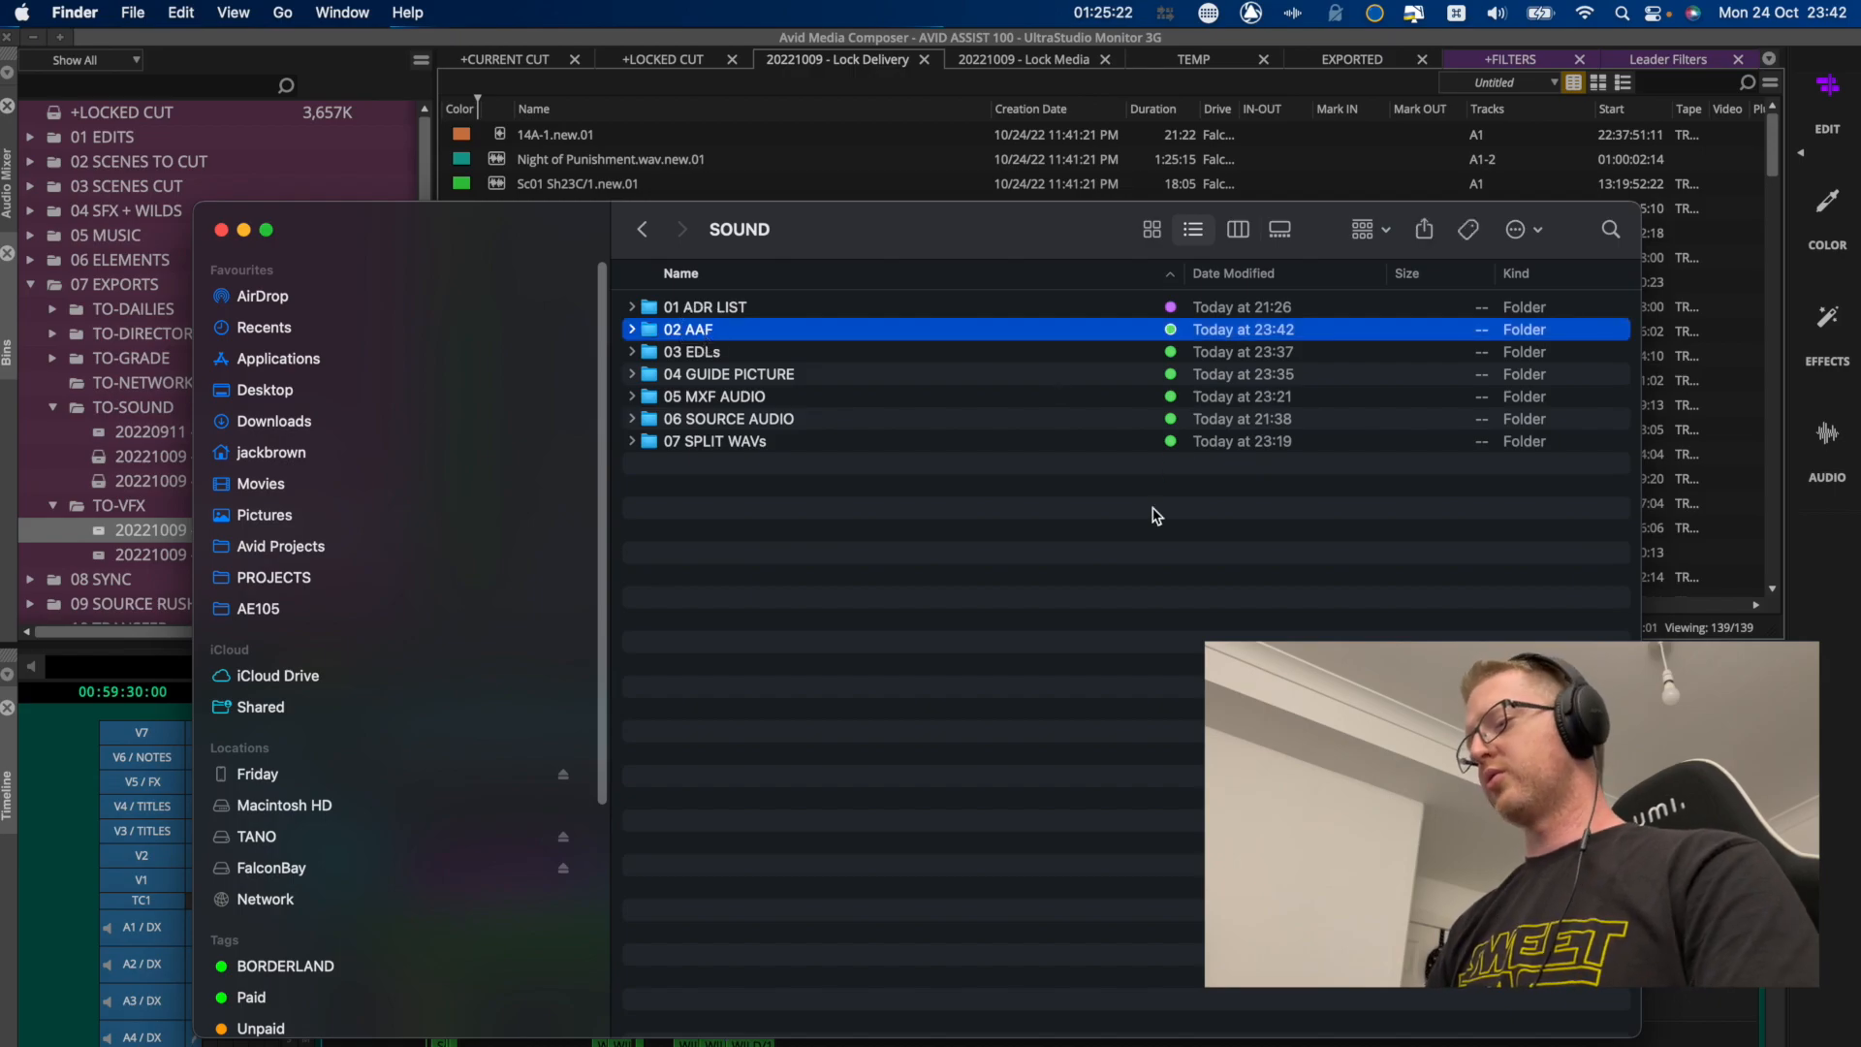
key(Right)
key(Down)
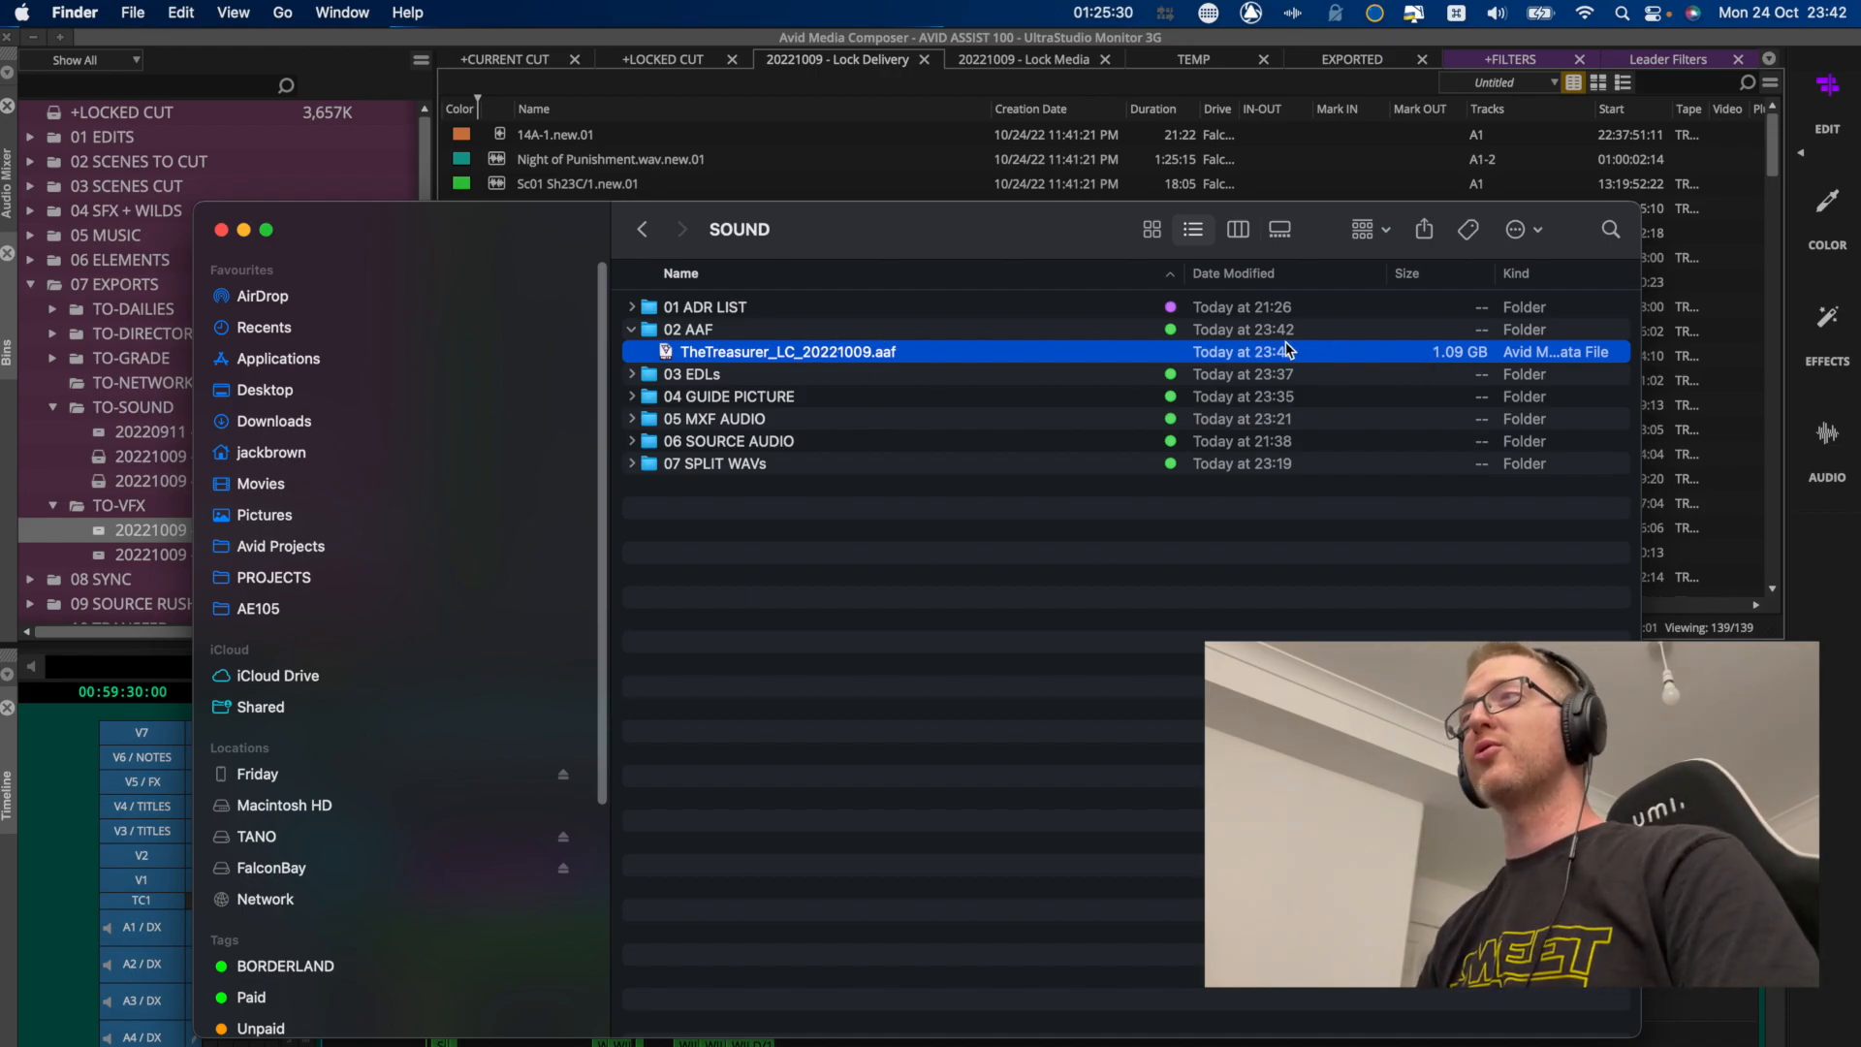
click(632, 329)
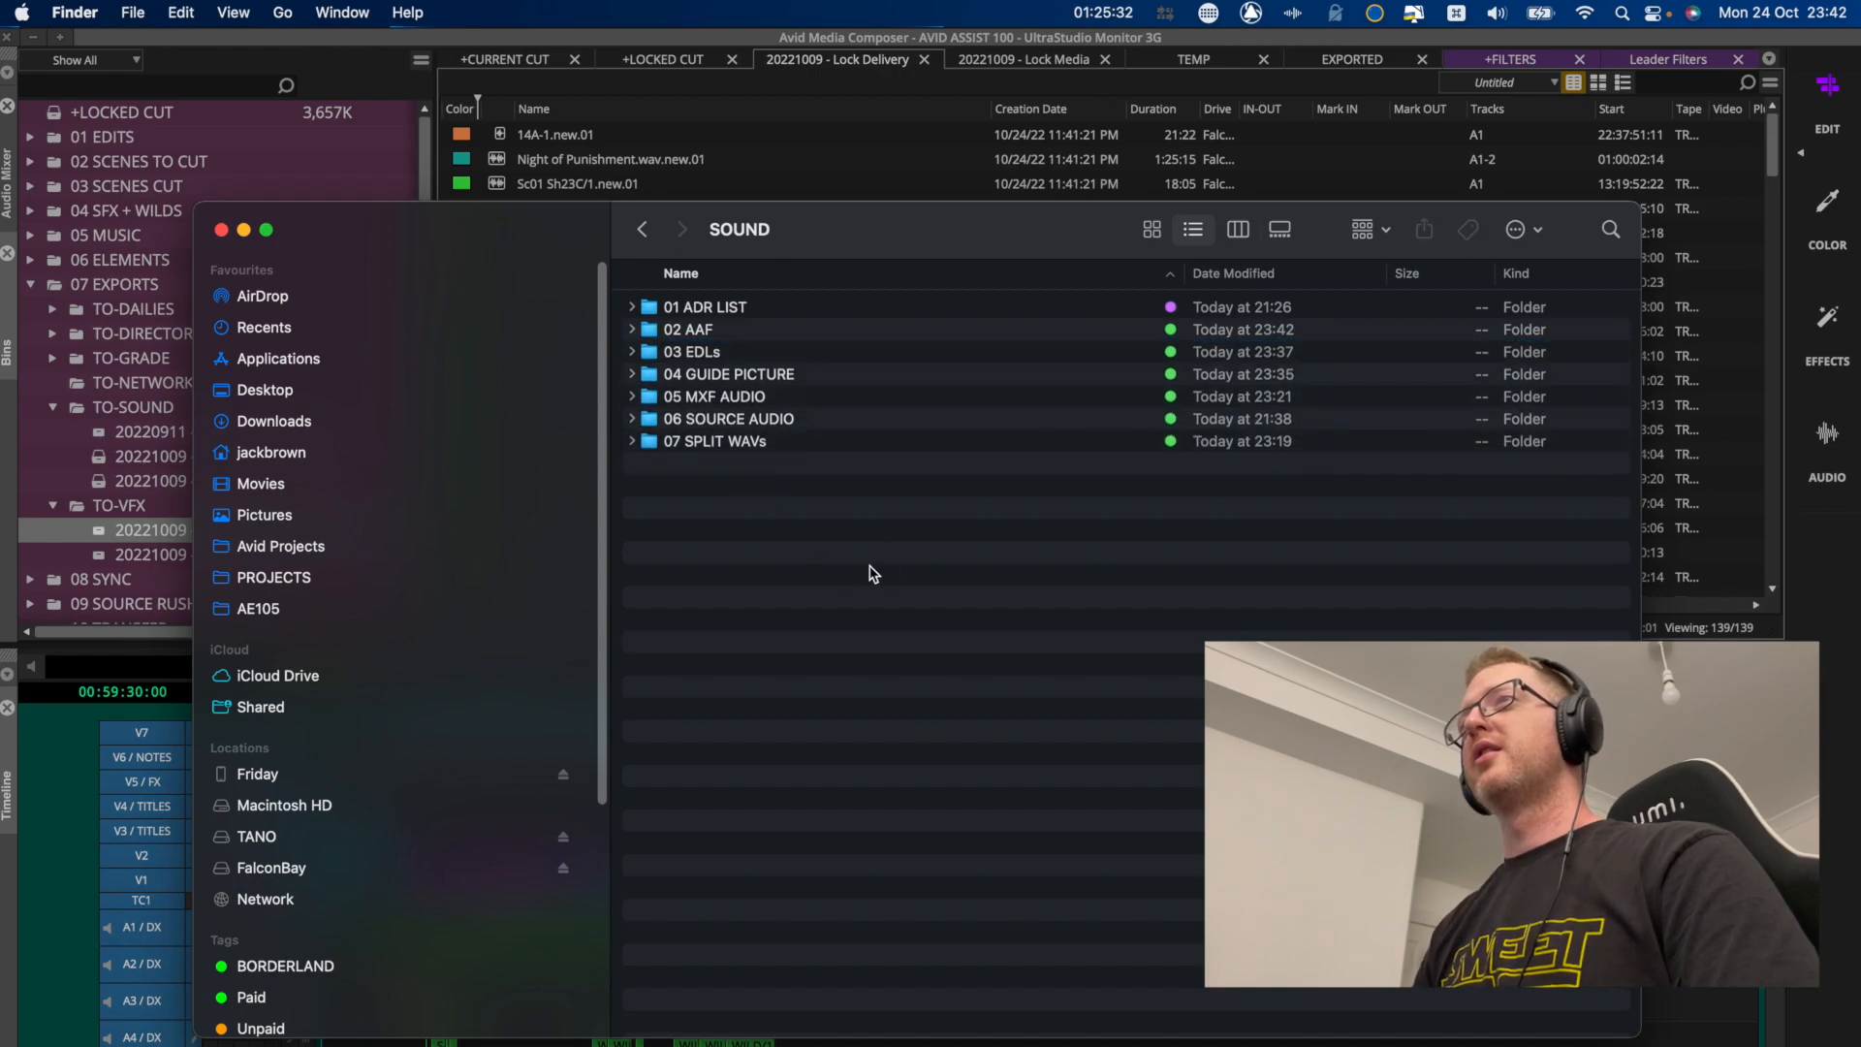
Expand all the folders in SOUND to review the delivered files, and collapse them all again.
key(super+a)
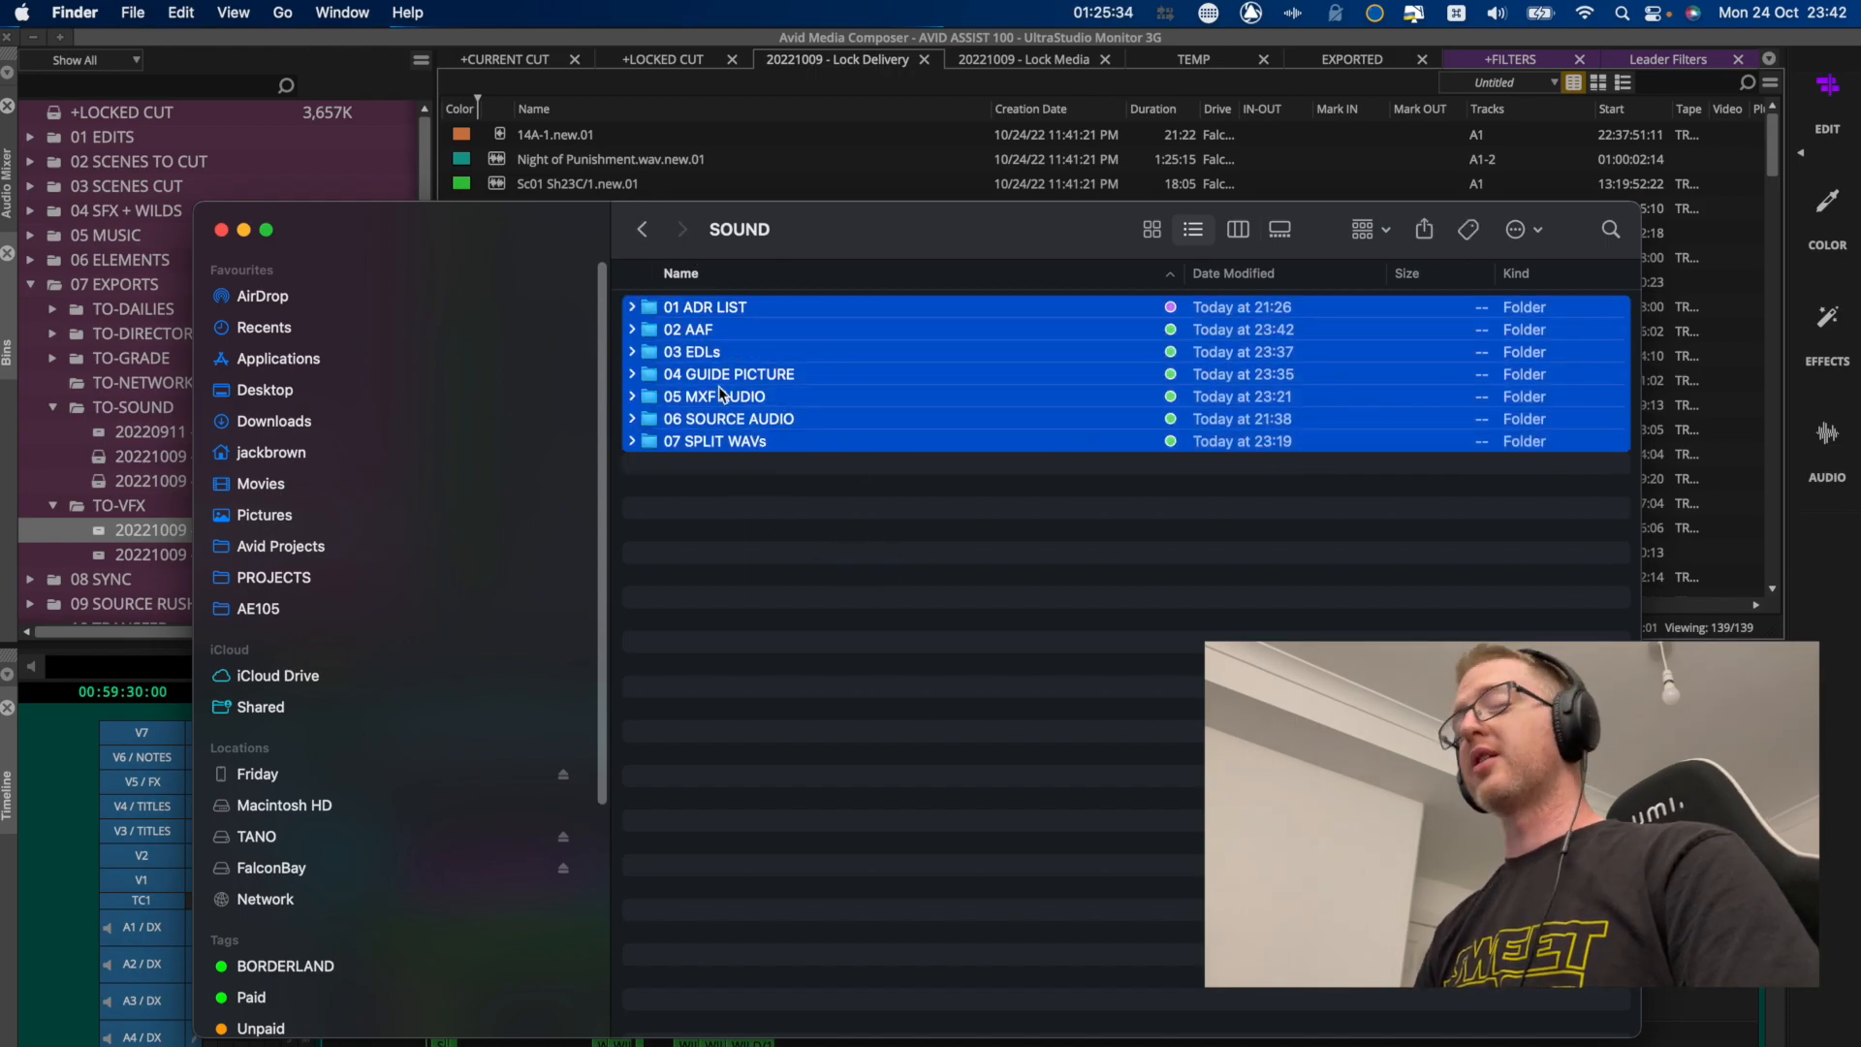
key(Right)
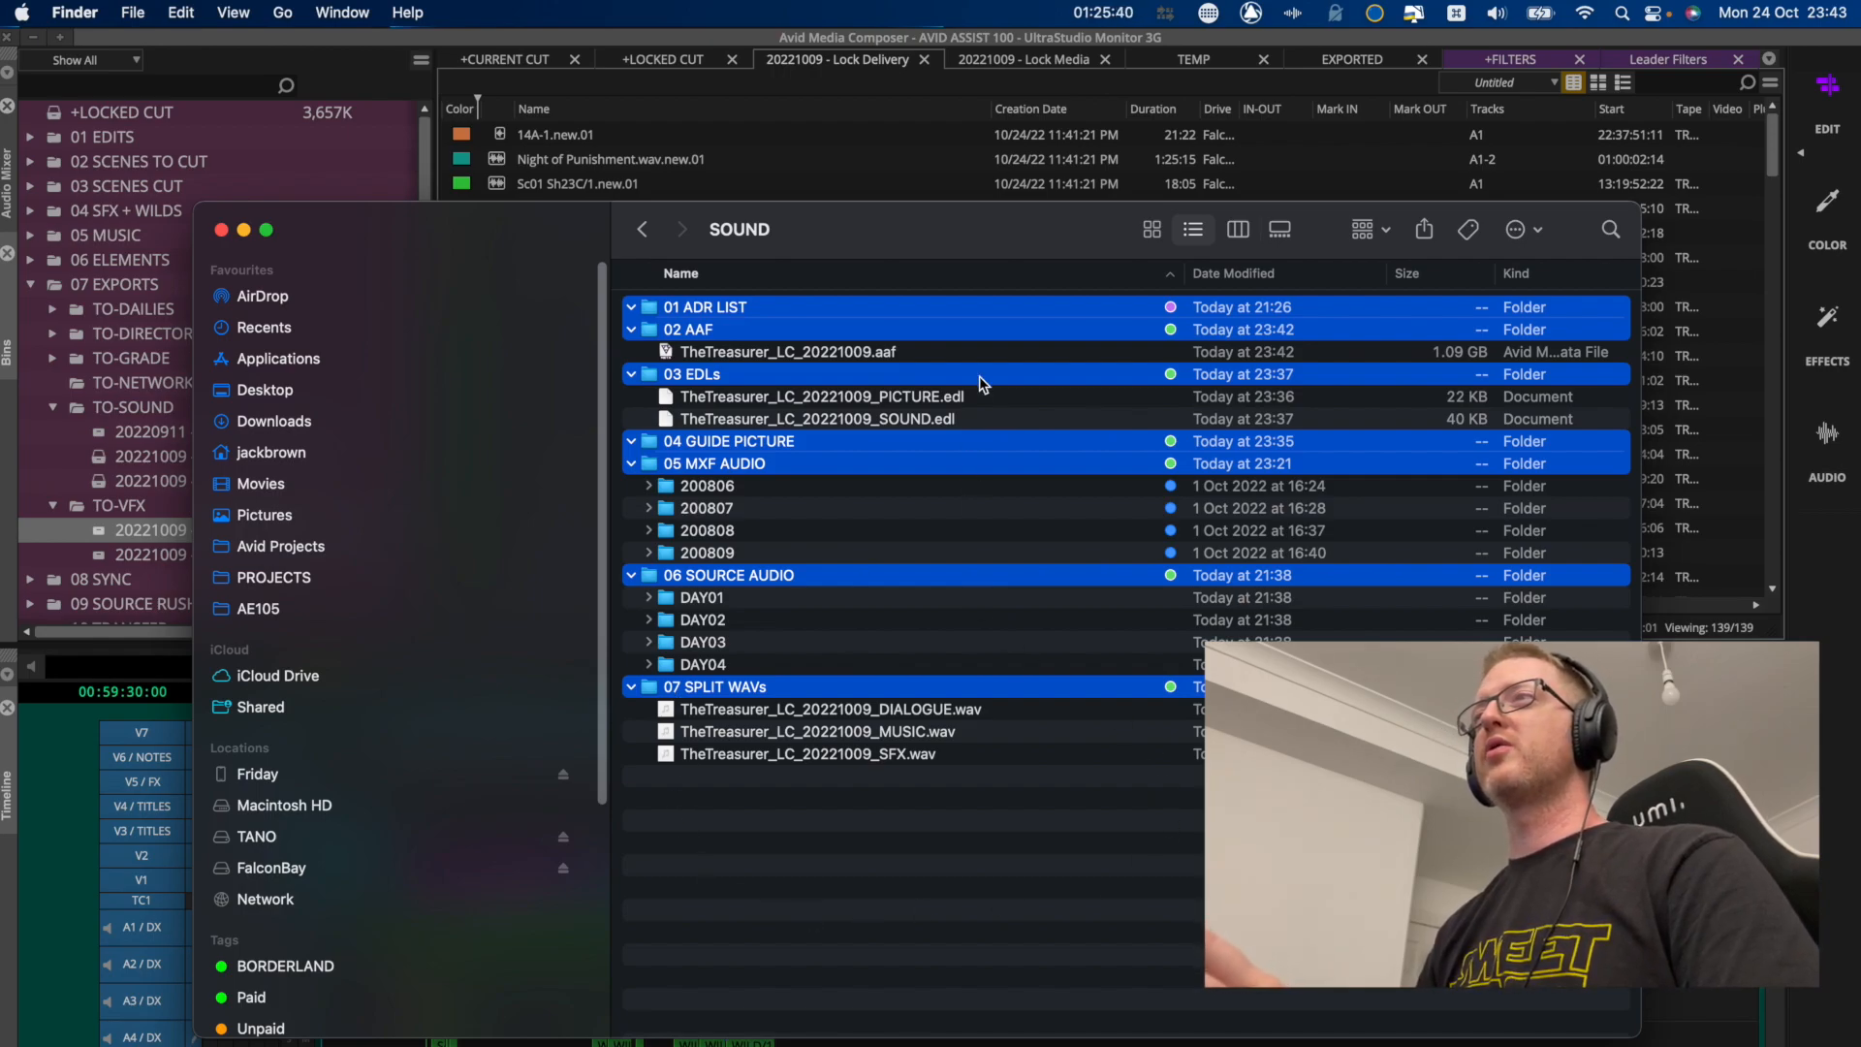
click(938, 781)
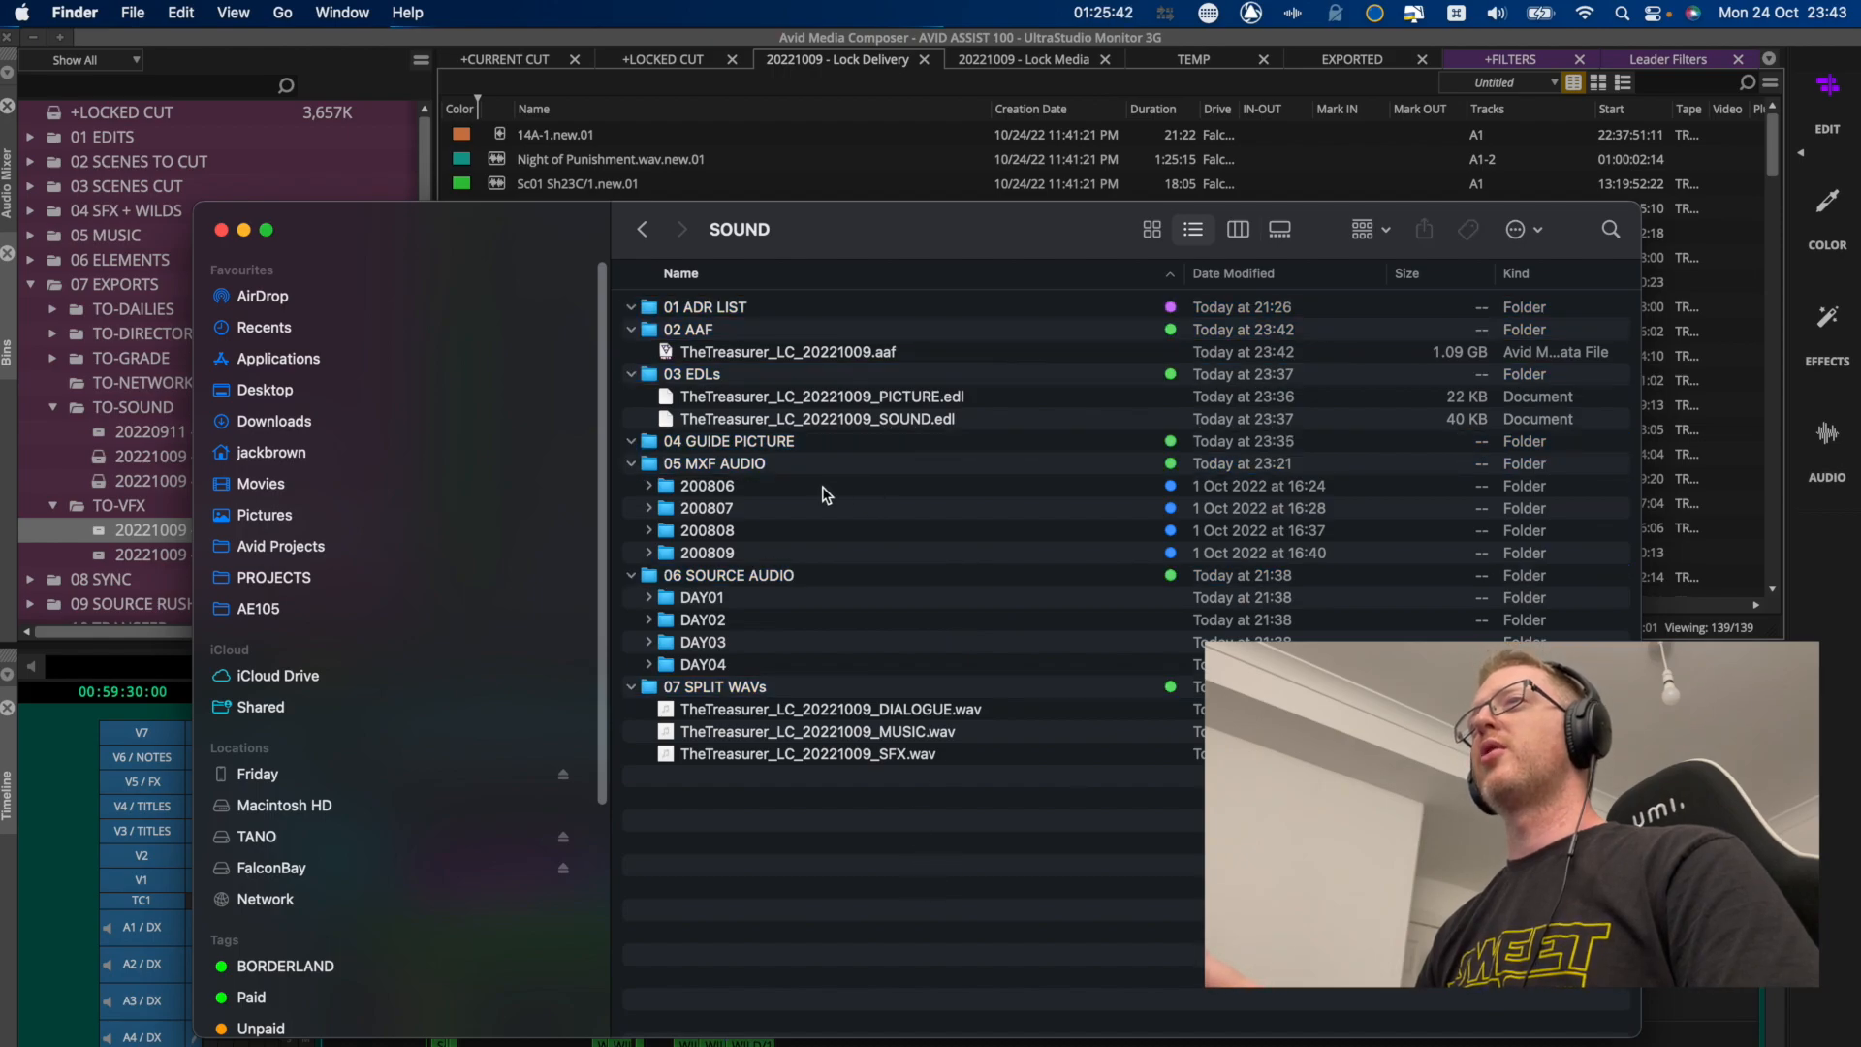
click(838, 452)
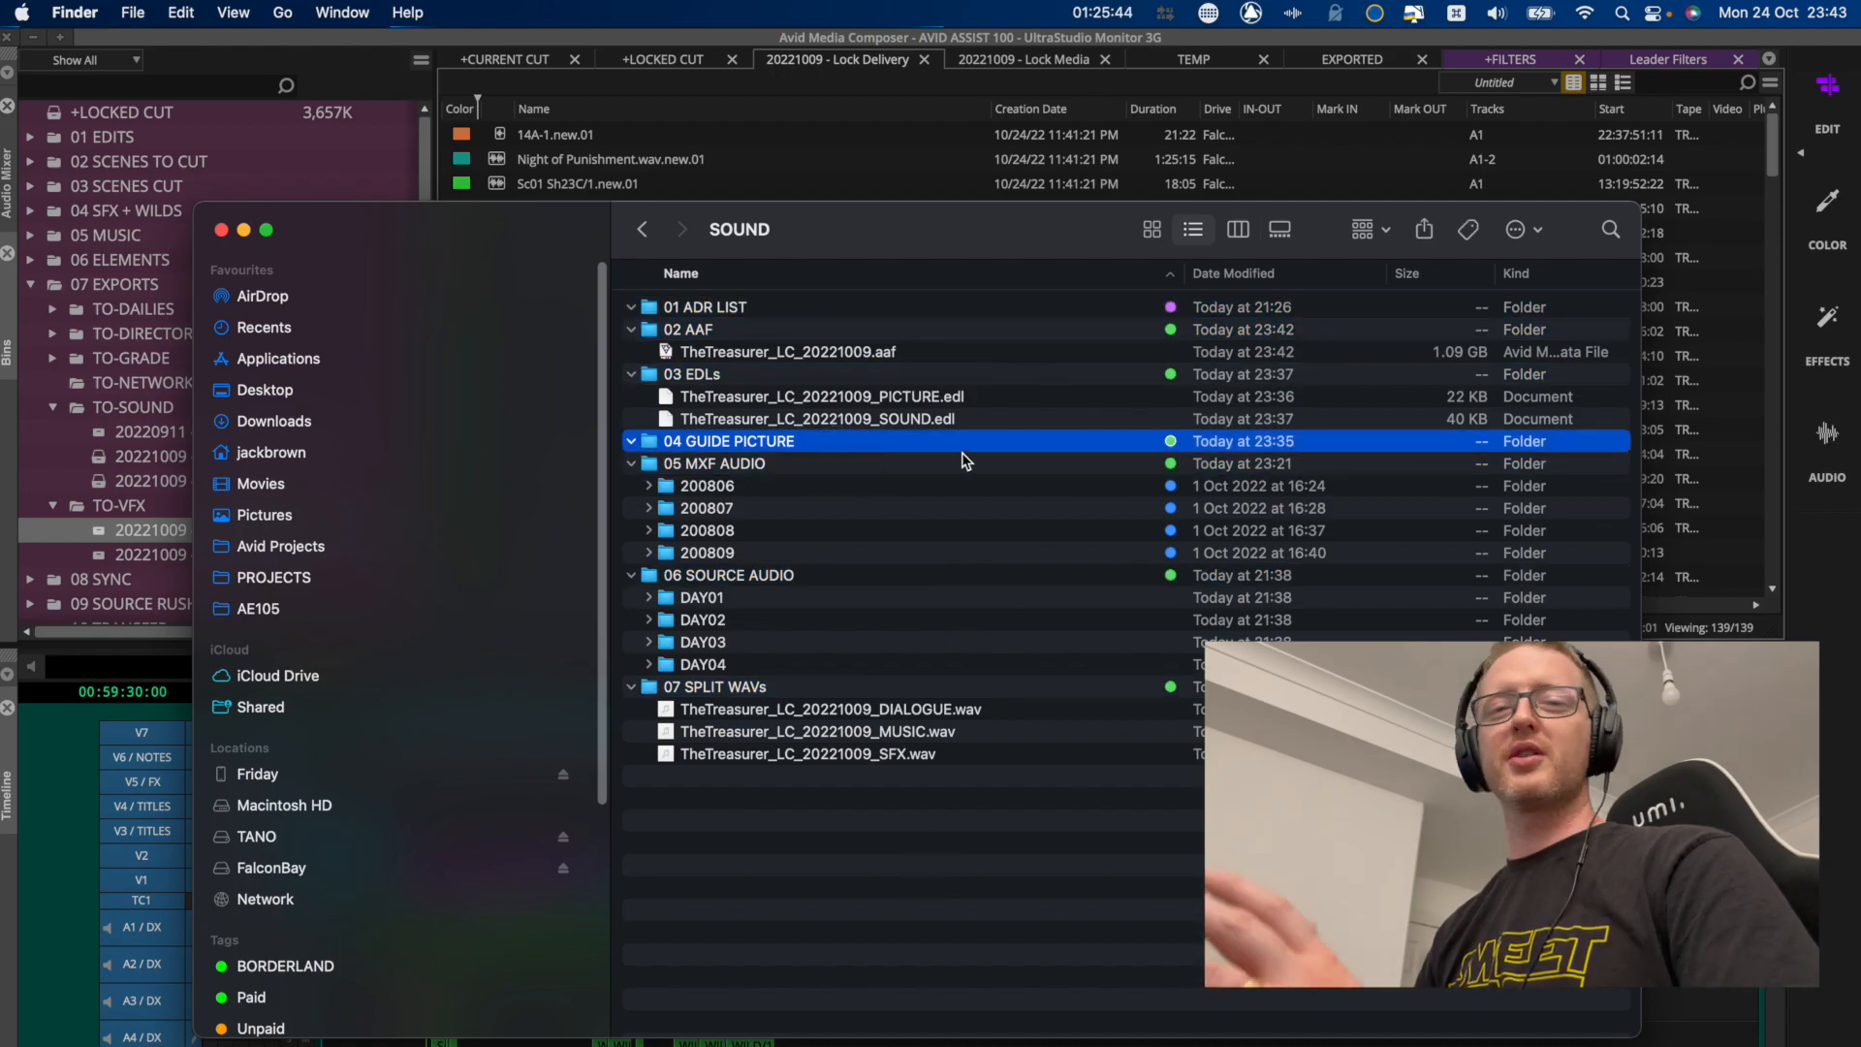
click(717, 308)
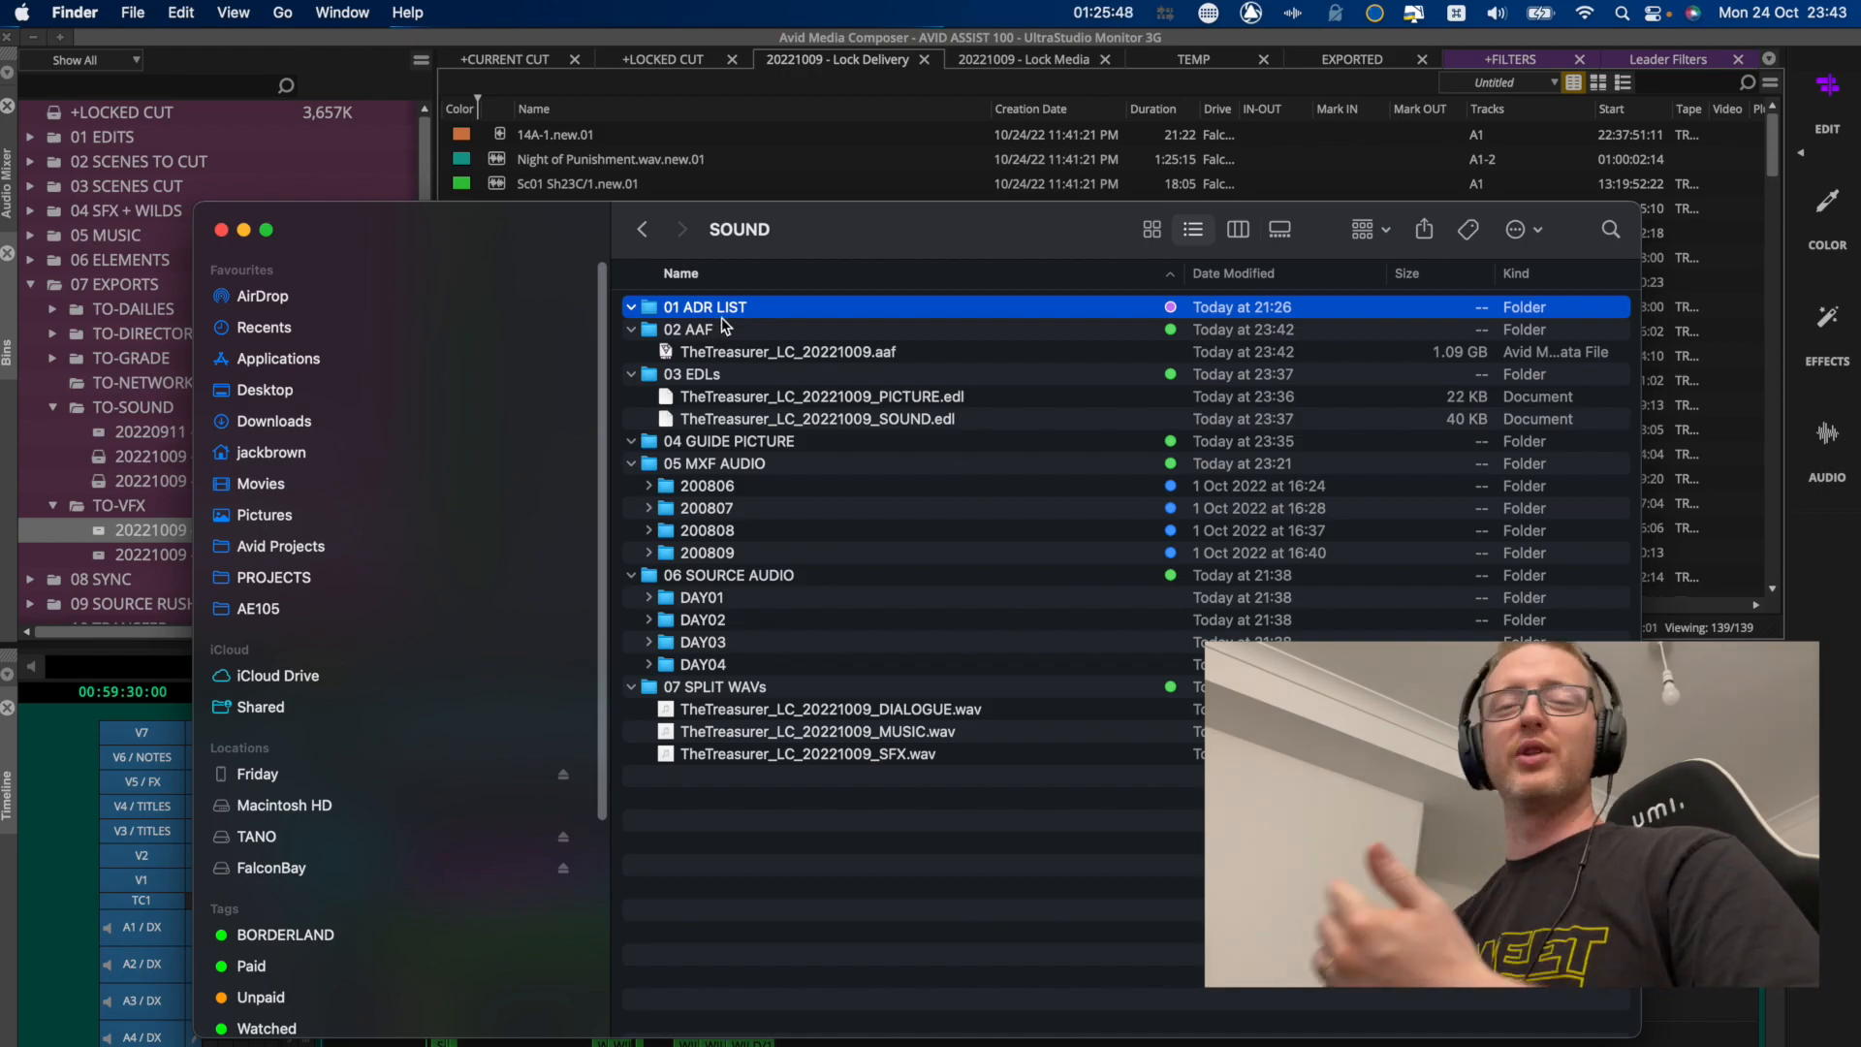
click(843, 843)
key(super+a)
key(Left)
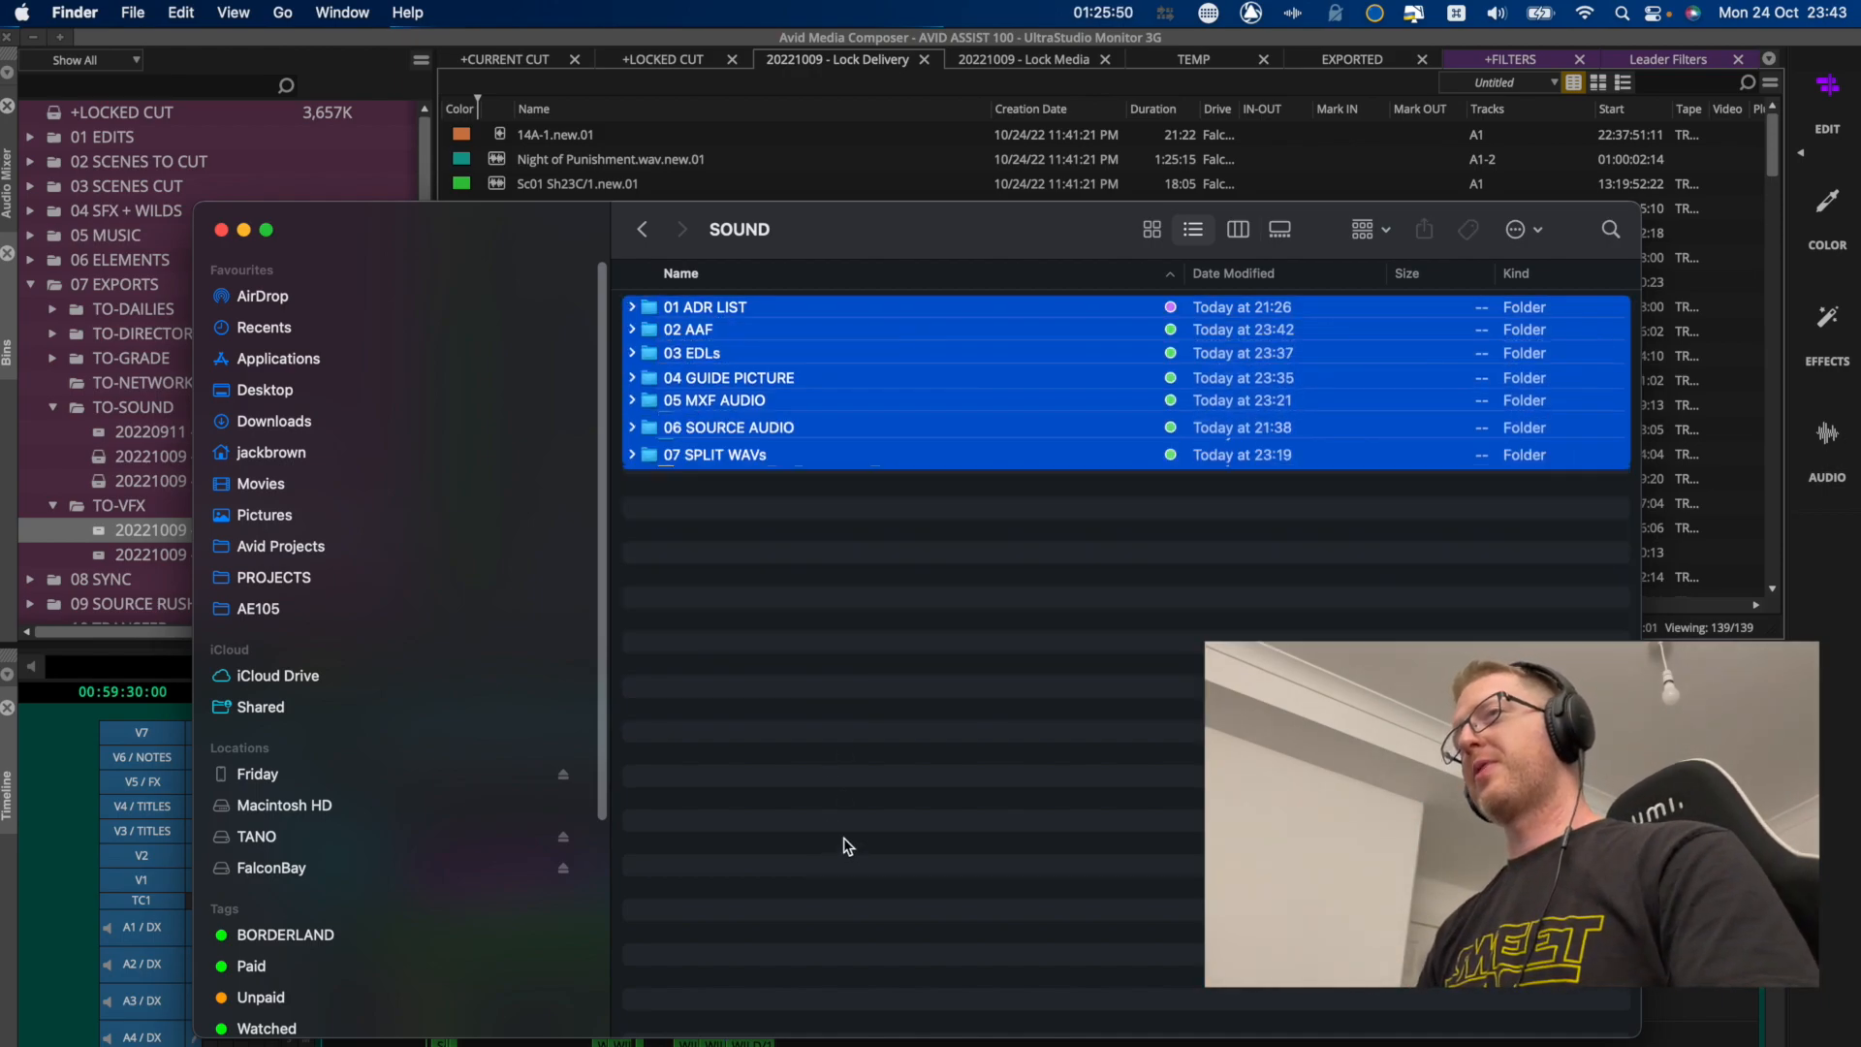
Go up to the AE105 folder and tag the SOUND folder green.
key(super+Up)
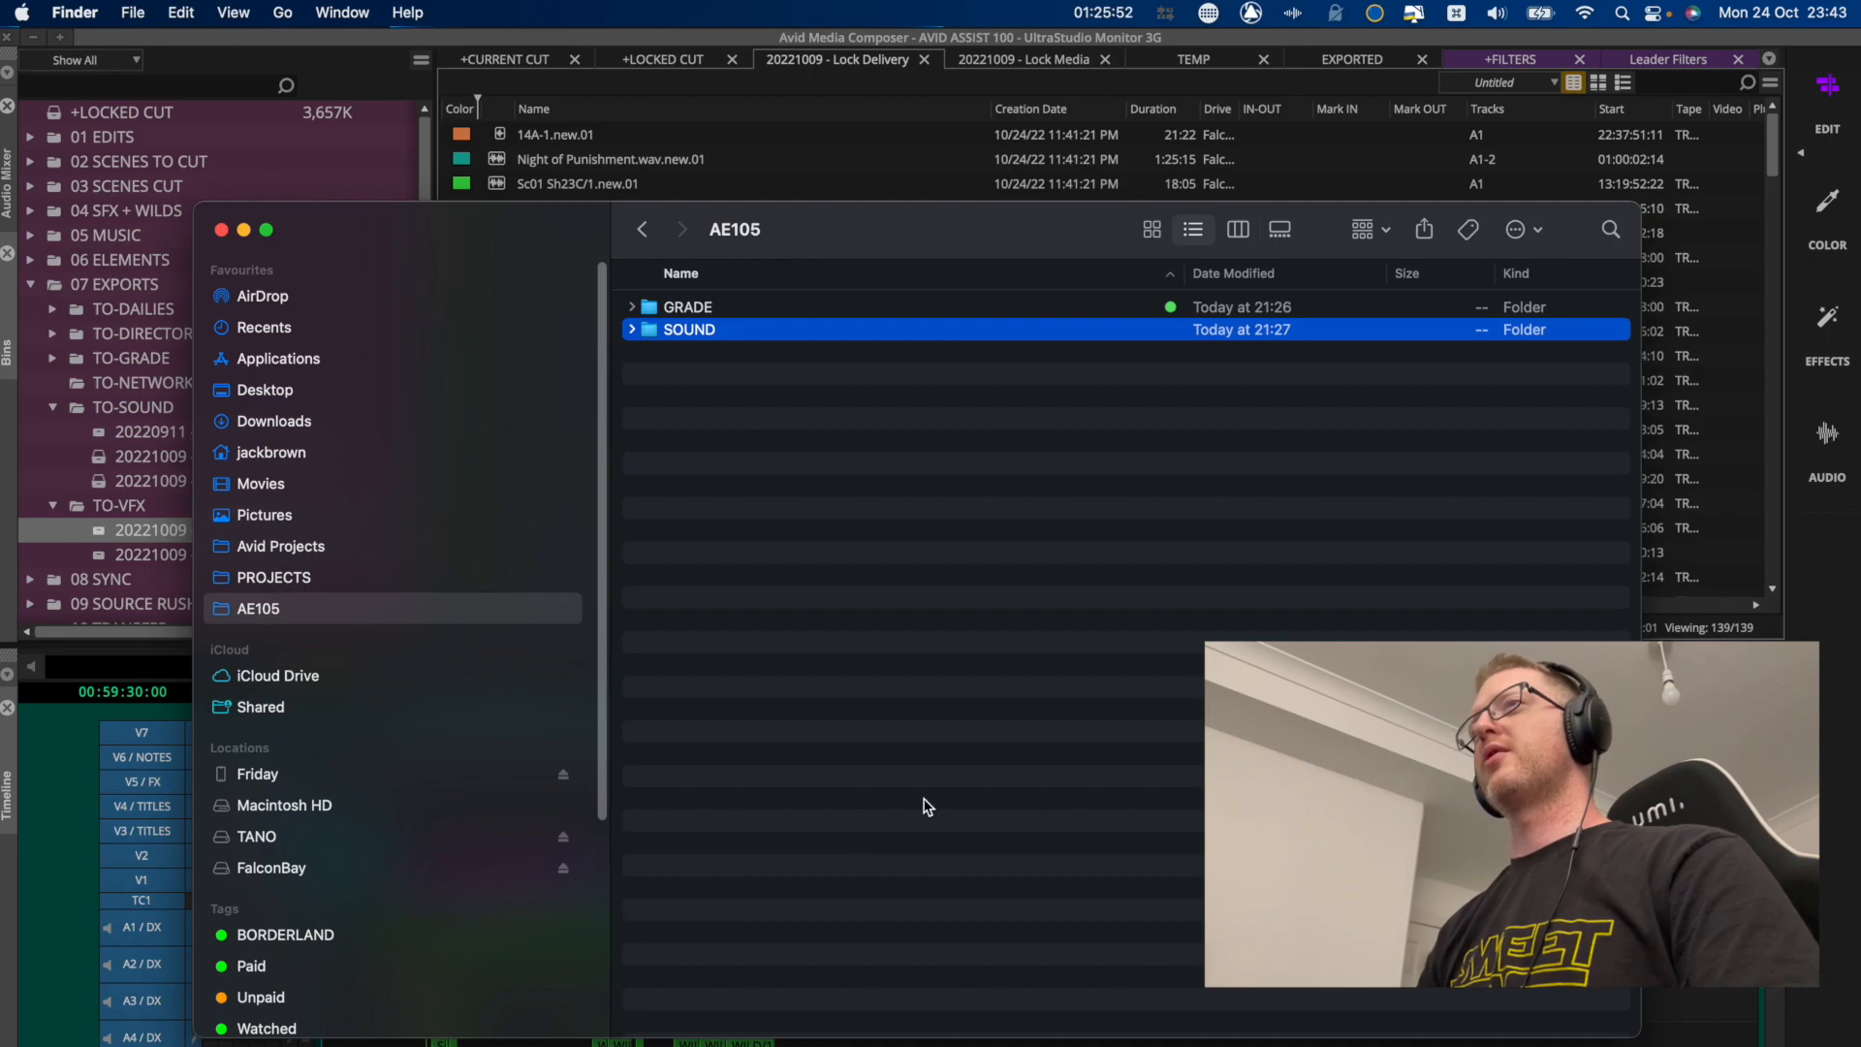
click(1114, 501)
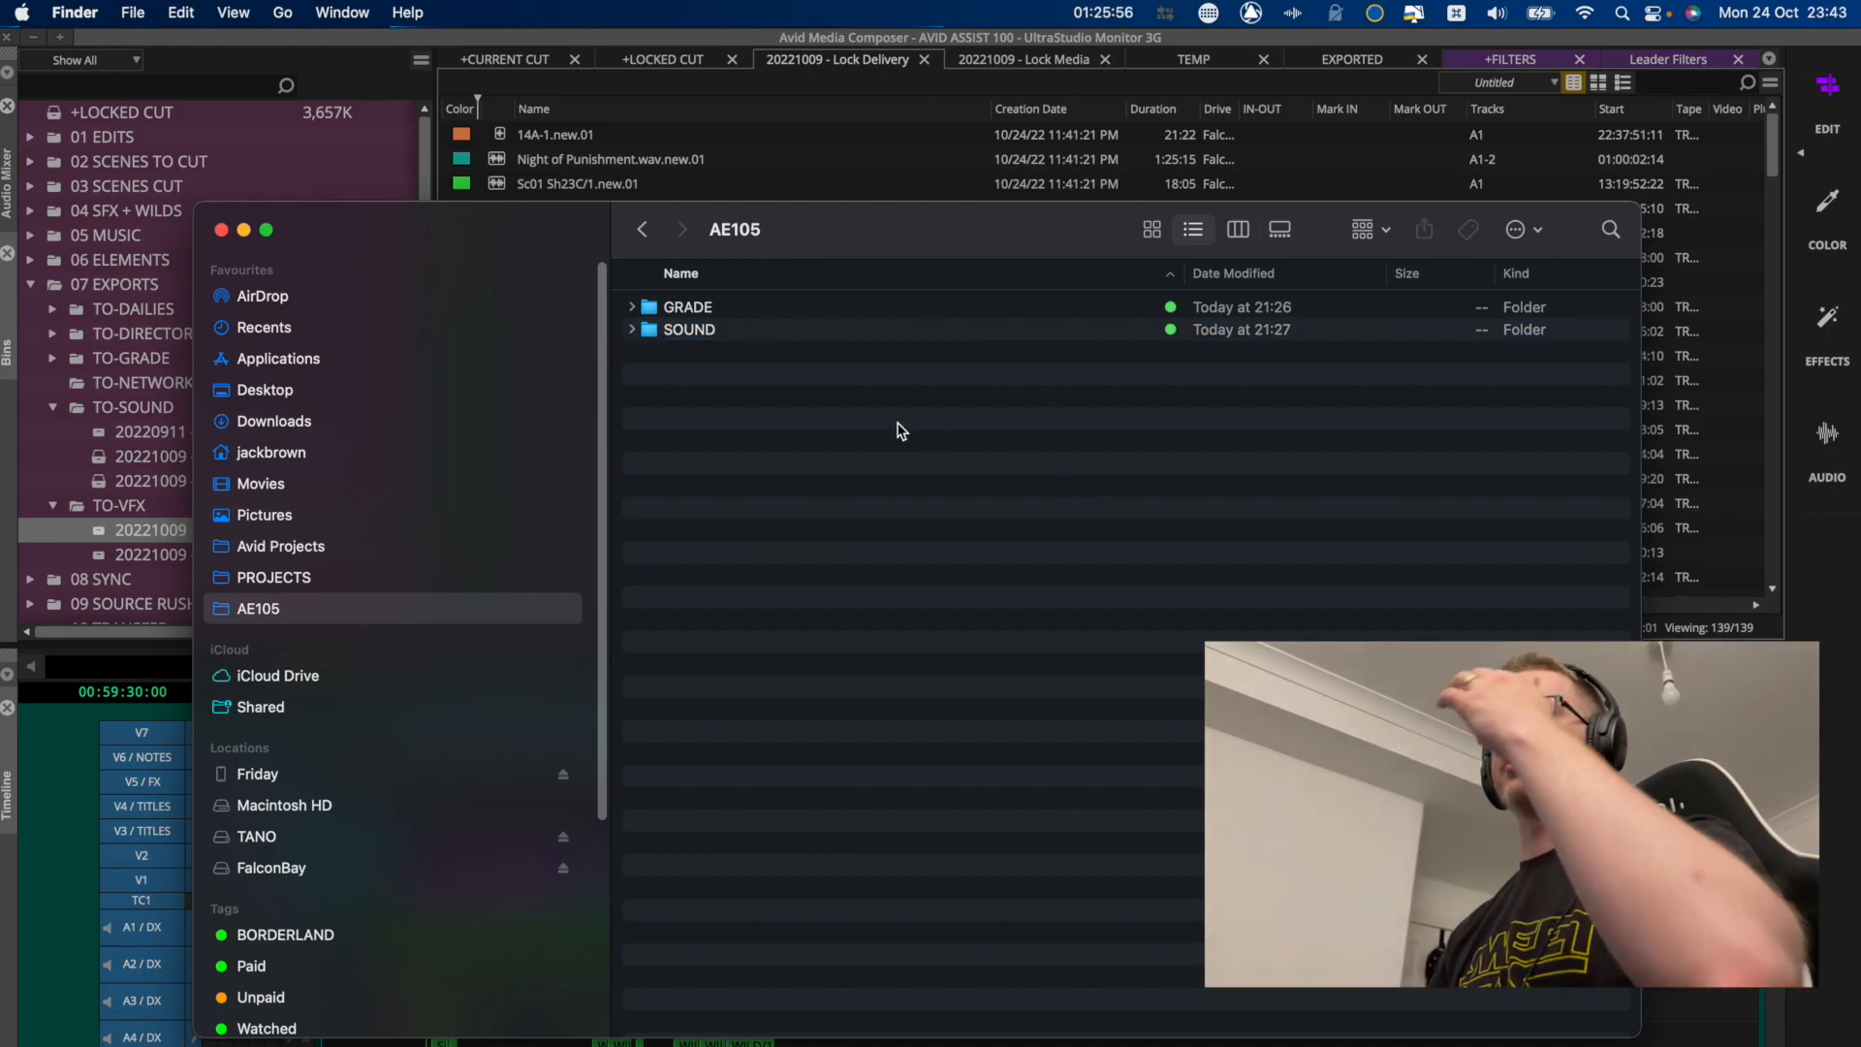
click(681, 328)
click(683, 306)
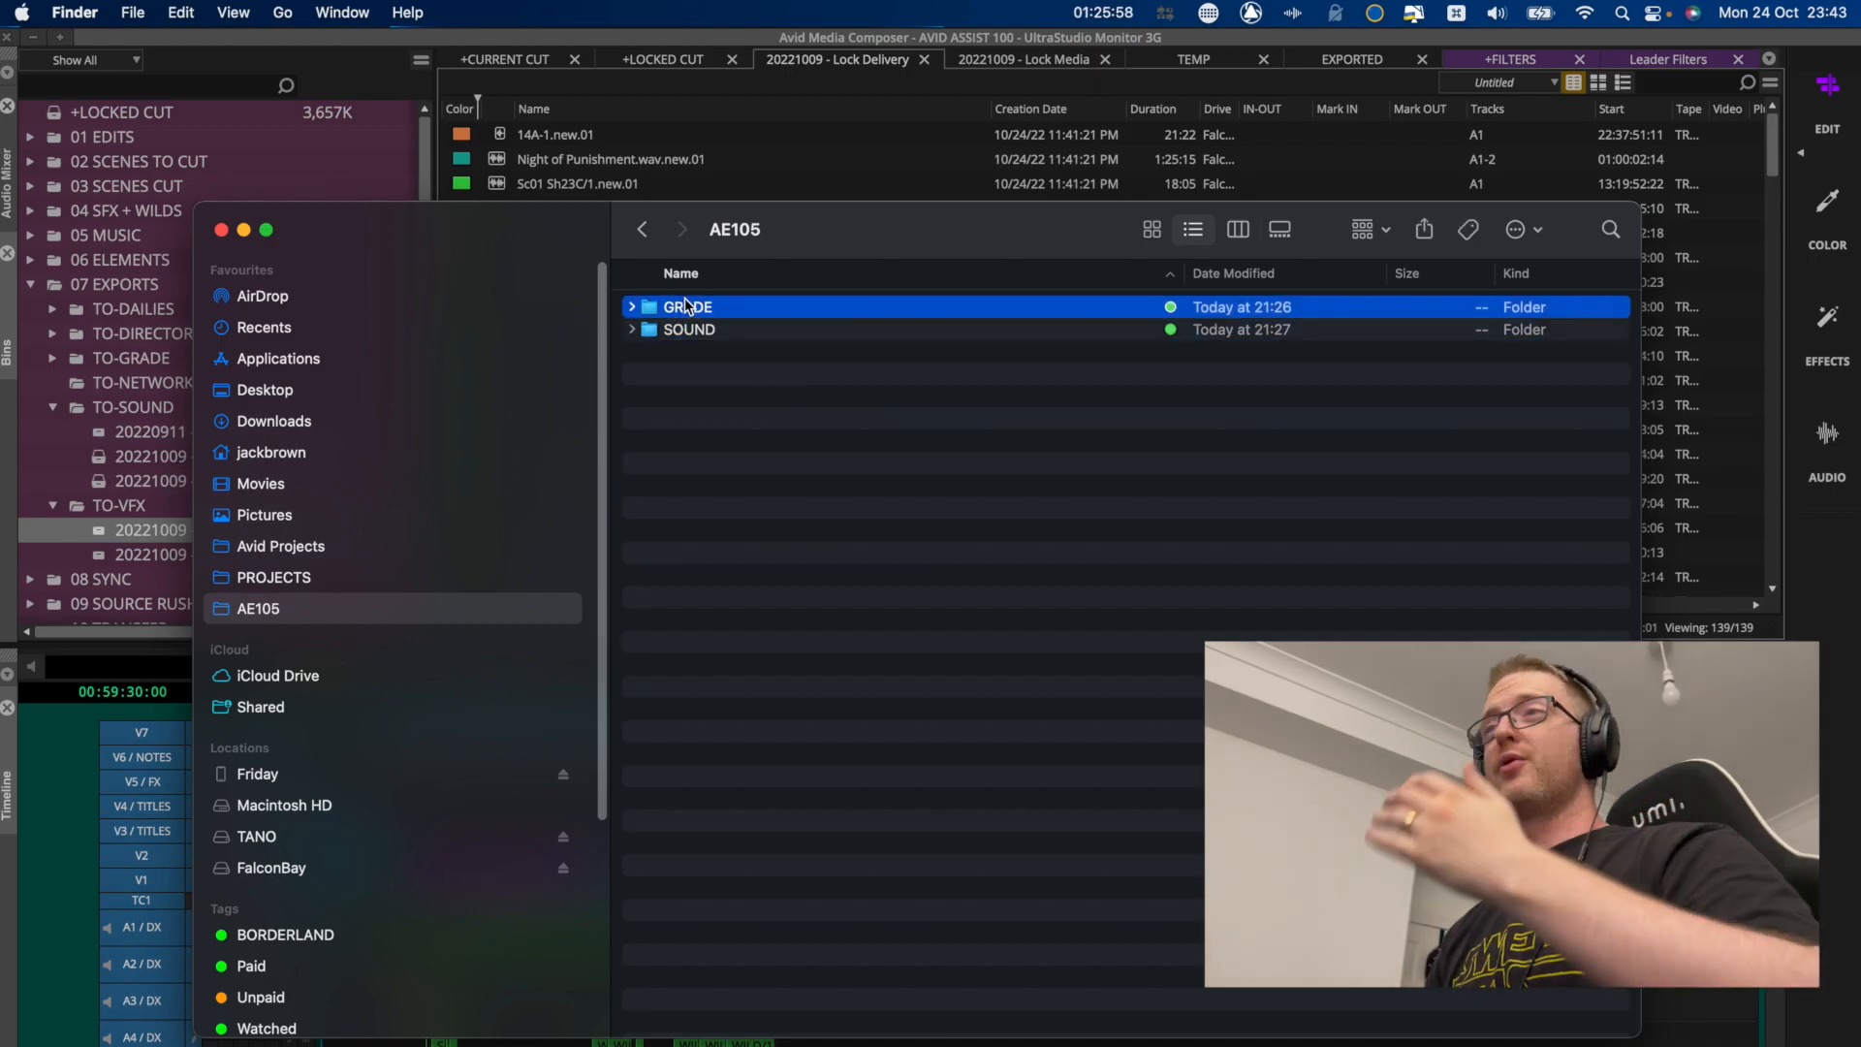
click(703, 331)
click(701, 318)
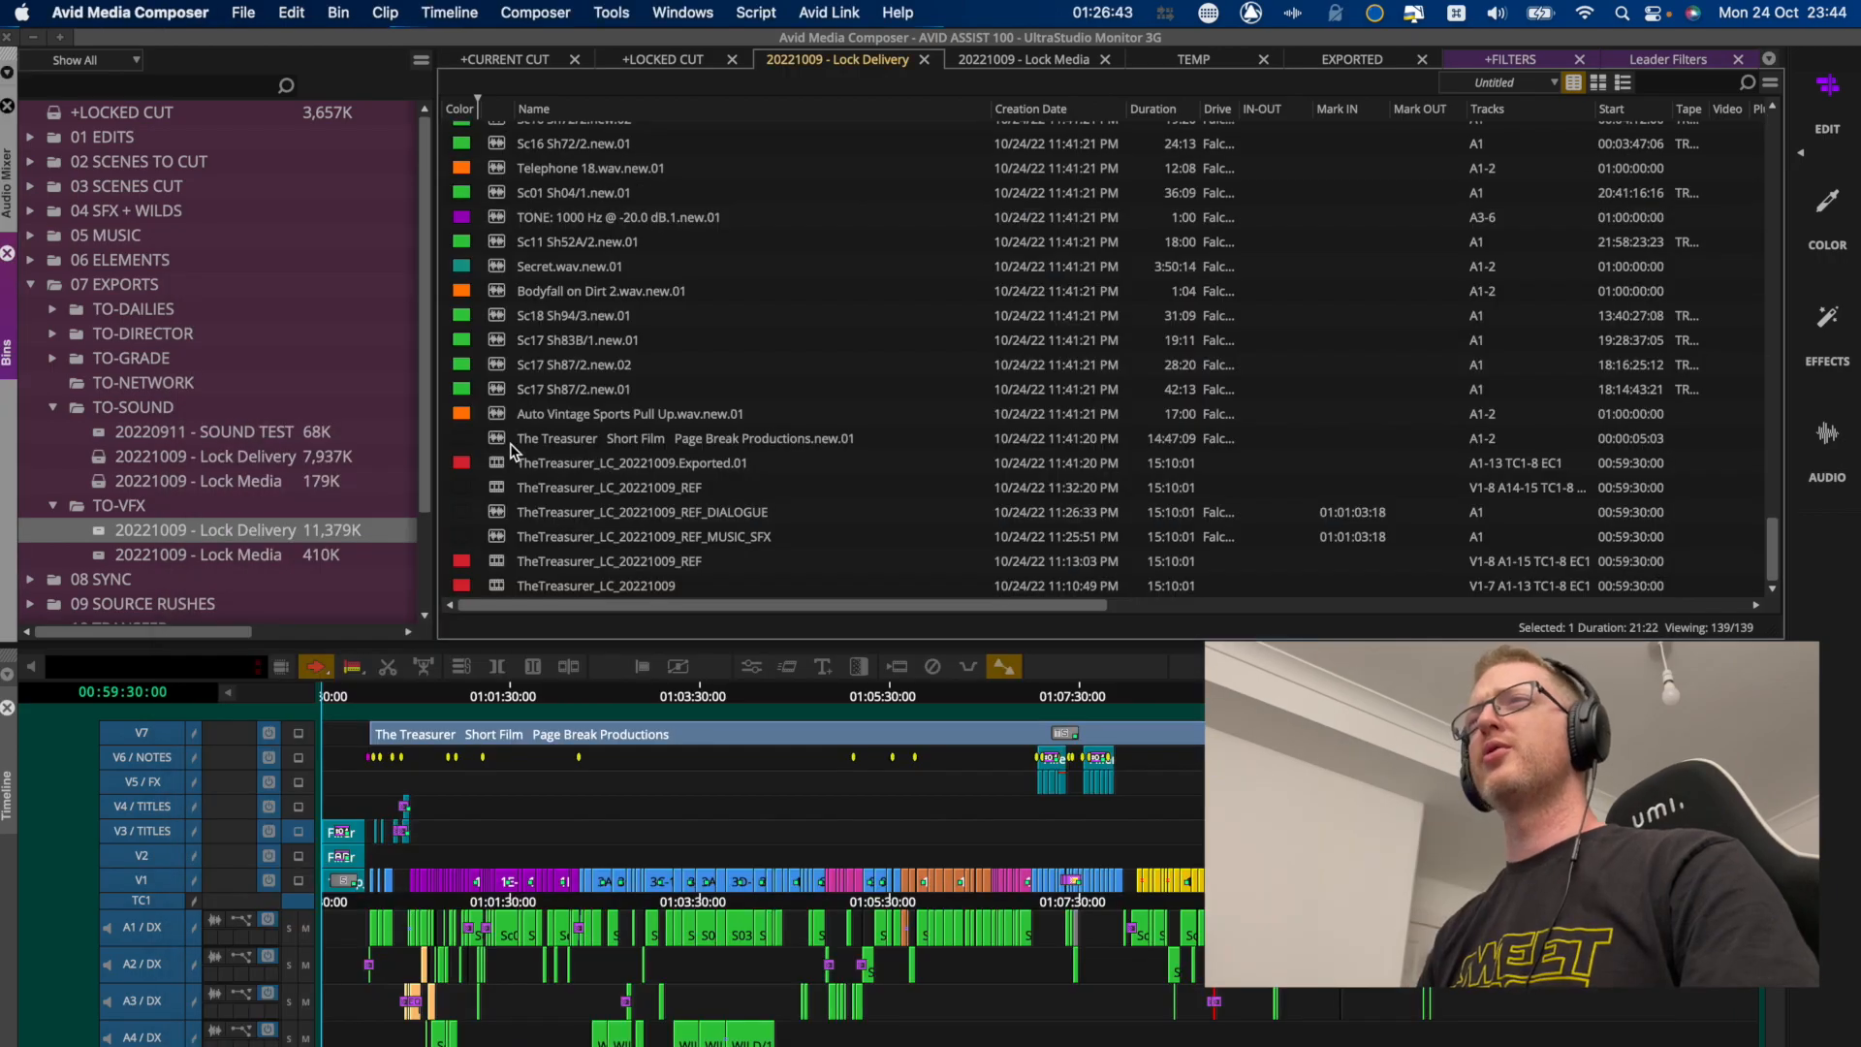
In Media Composer, move all the consolidated .new audio clips from the Lock Delivery bin to 20221009 - Lock Media, and return to Lock Delivery.
click(490, 438)
key(Caps_Lock)
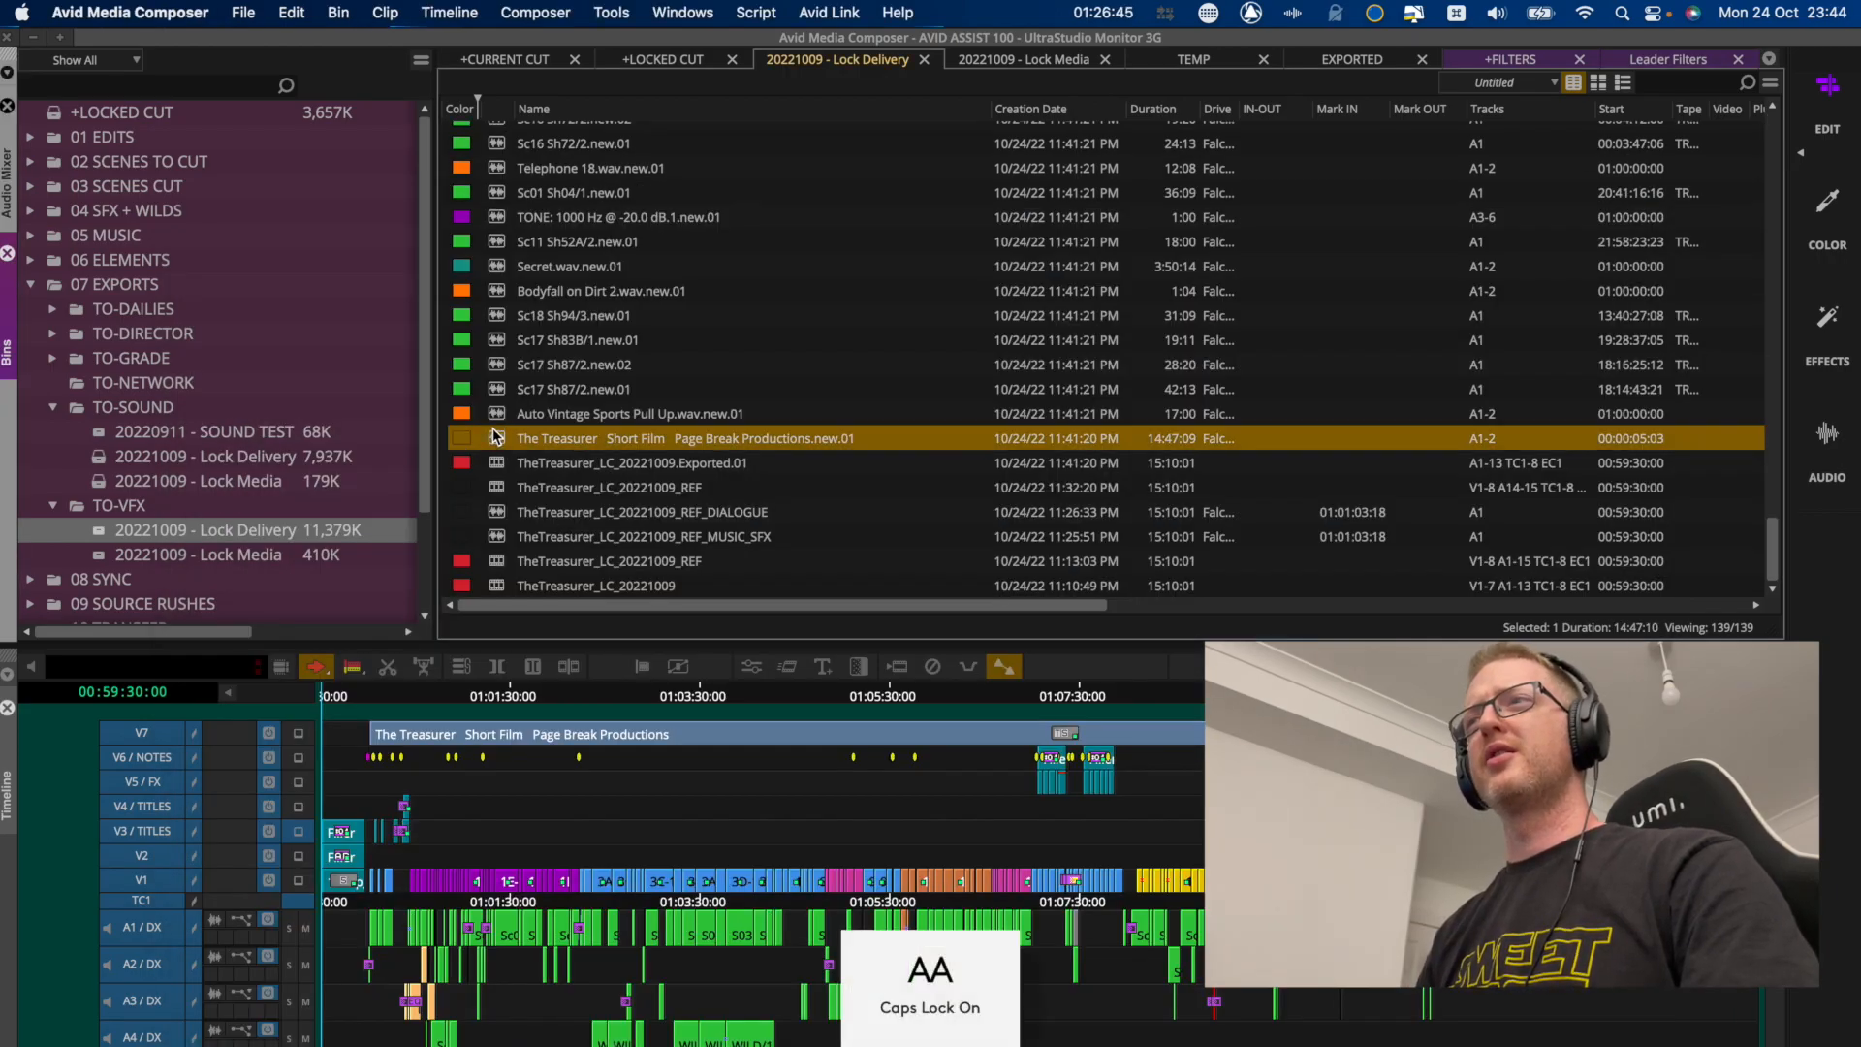
key(Caps_Lock)
key(Down)
click(501, 438)
scroll(517, 455, up, 20)
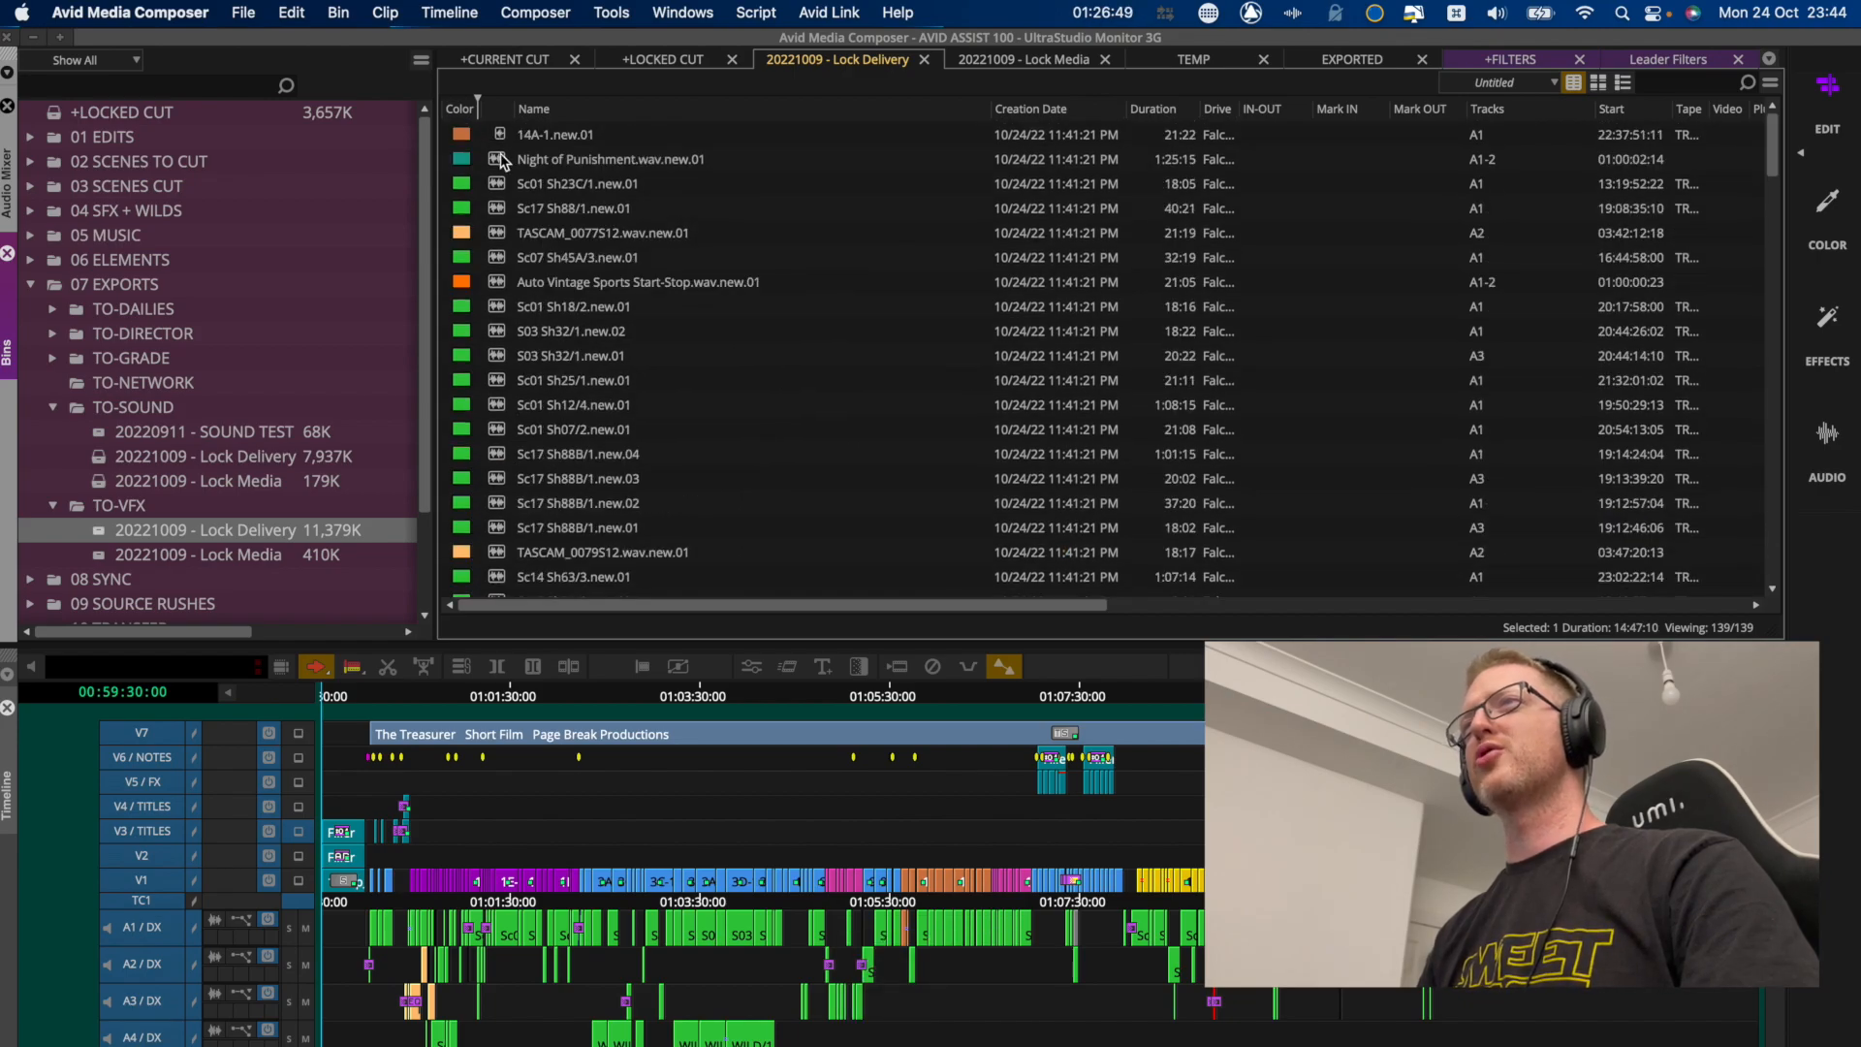
key(super+a)
drag(574, 197, 988, 204)
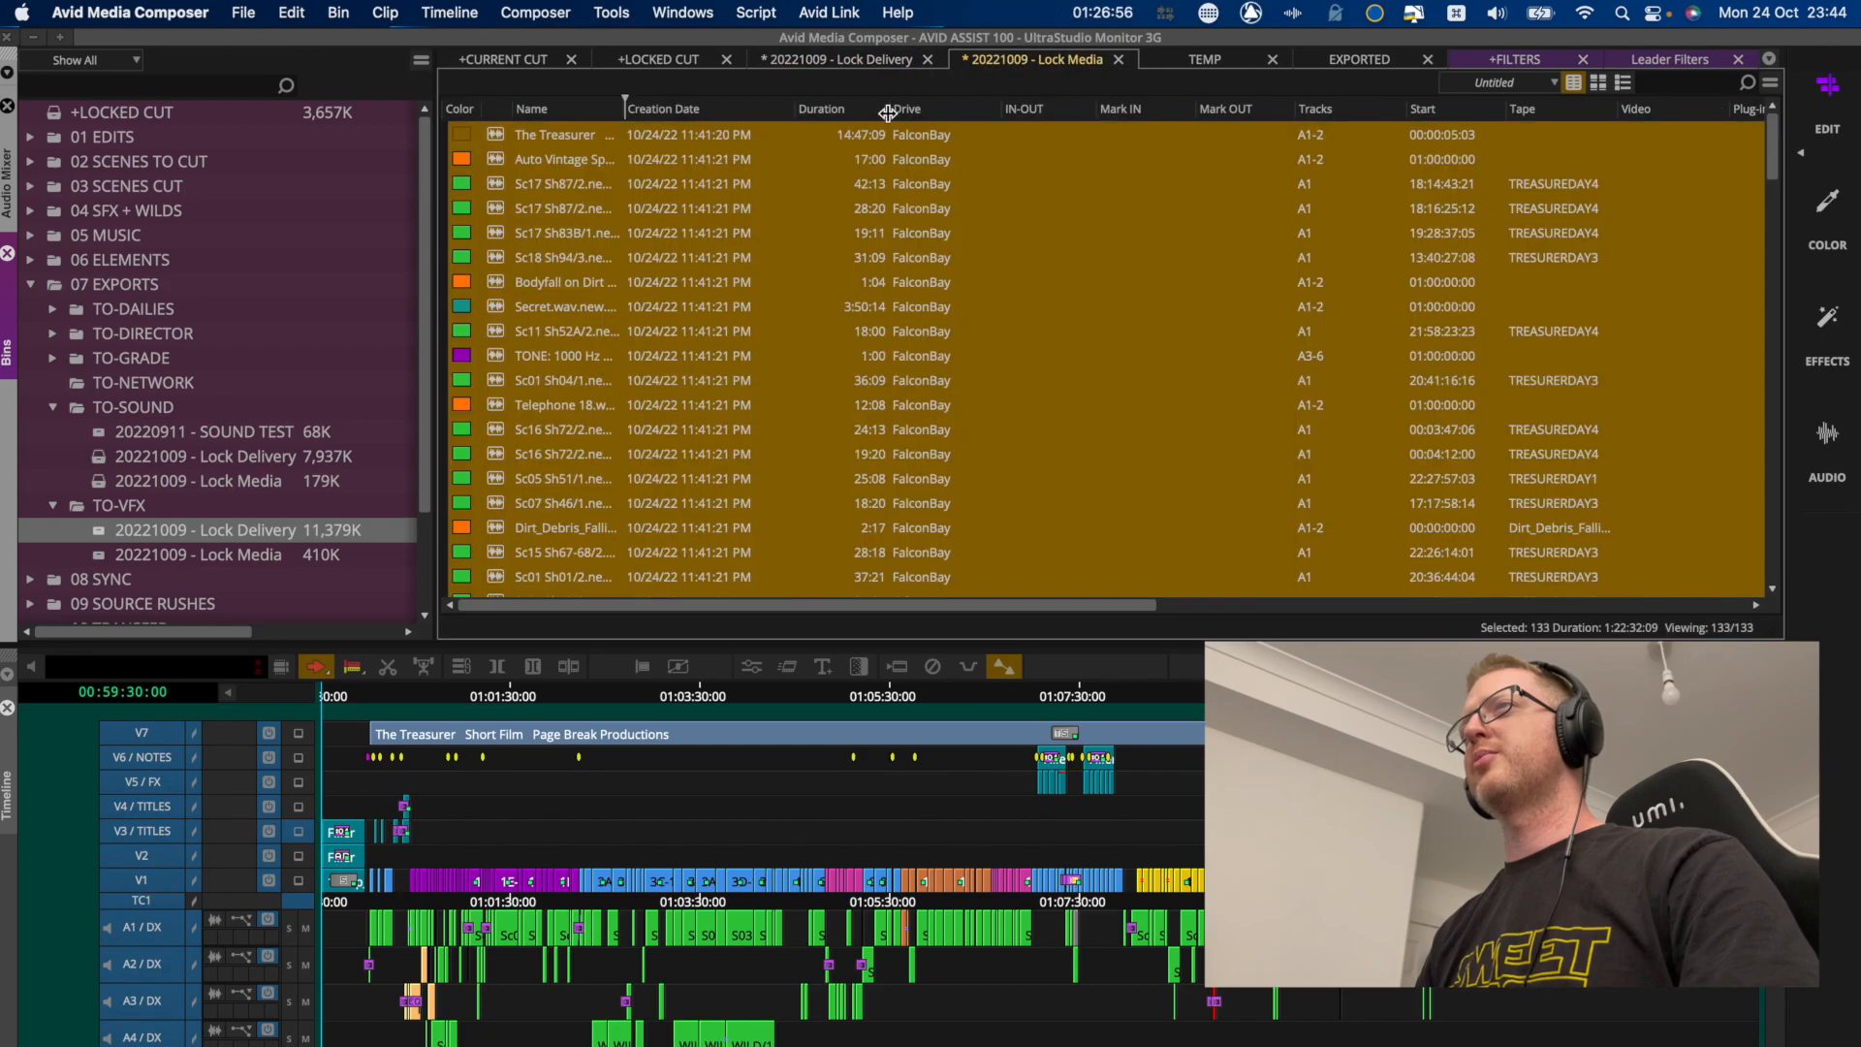
click(843, 60)
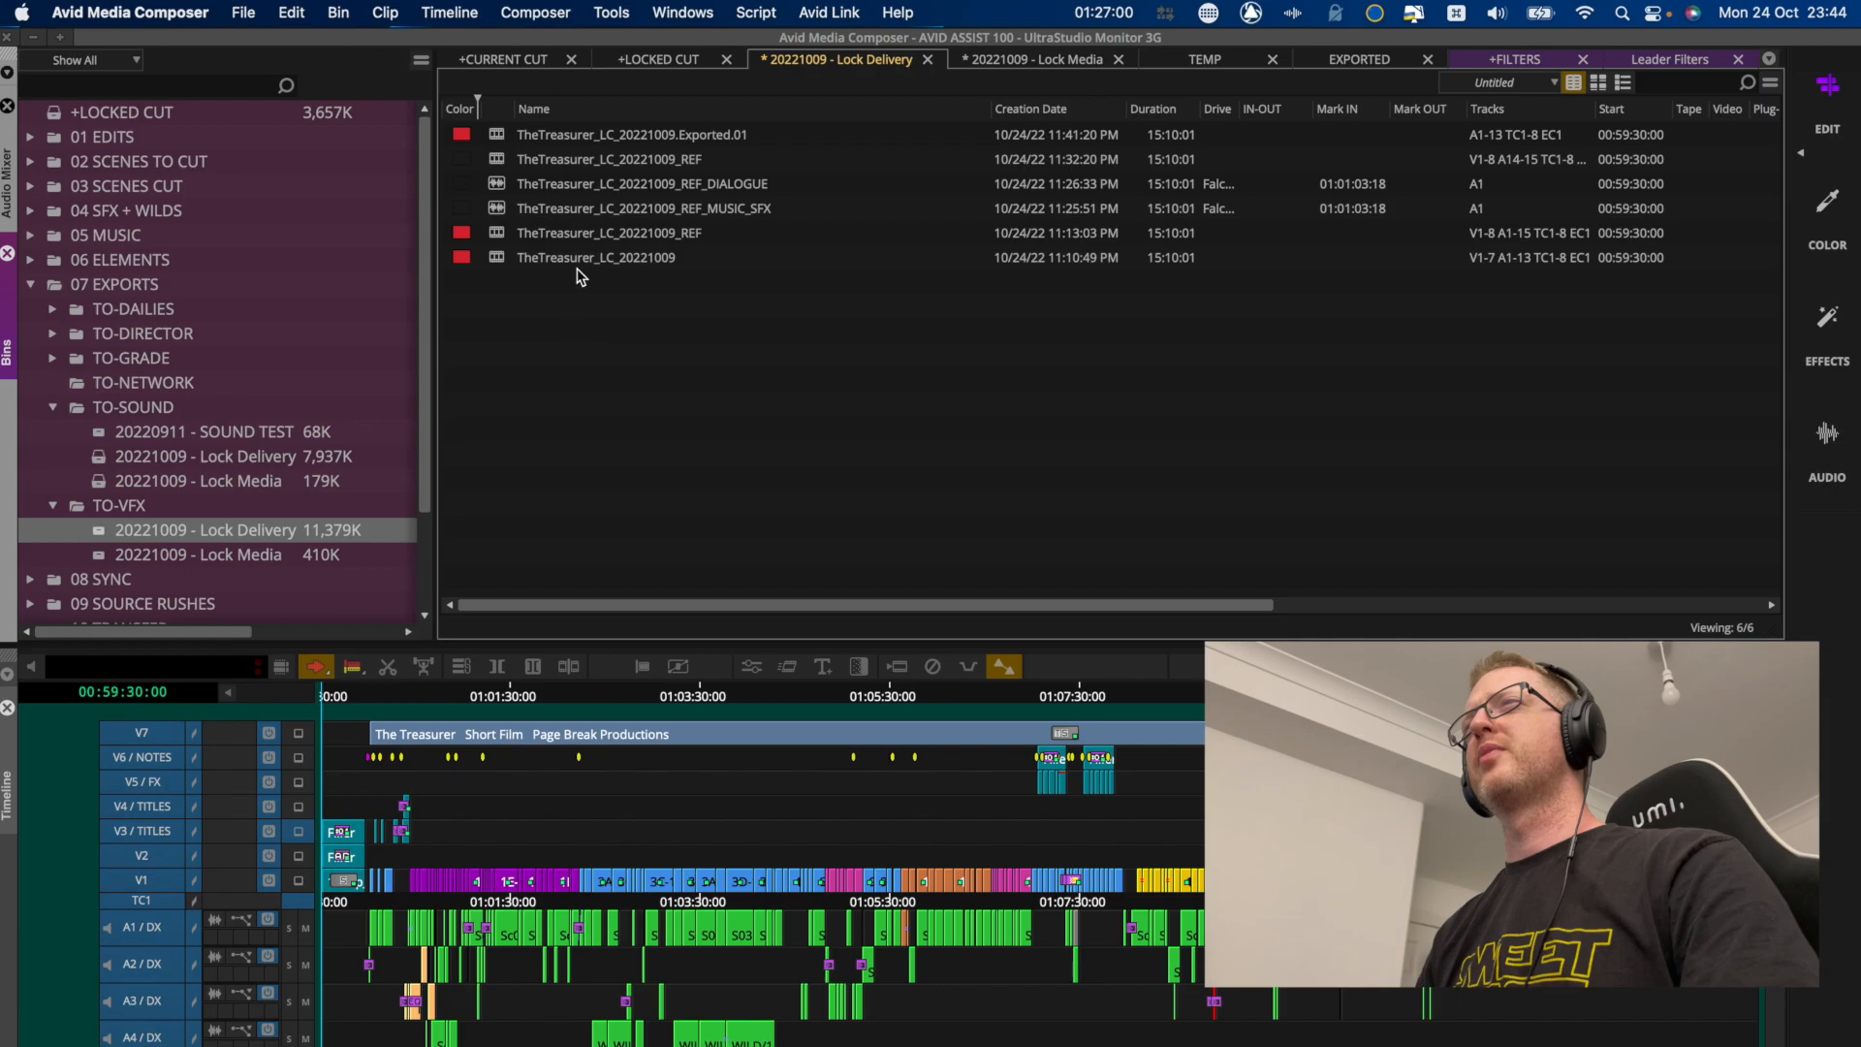
Select the exported sequence in the Lock Delivery bin and look over the audio tracks in the timeline.
click(506, 141)
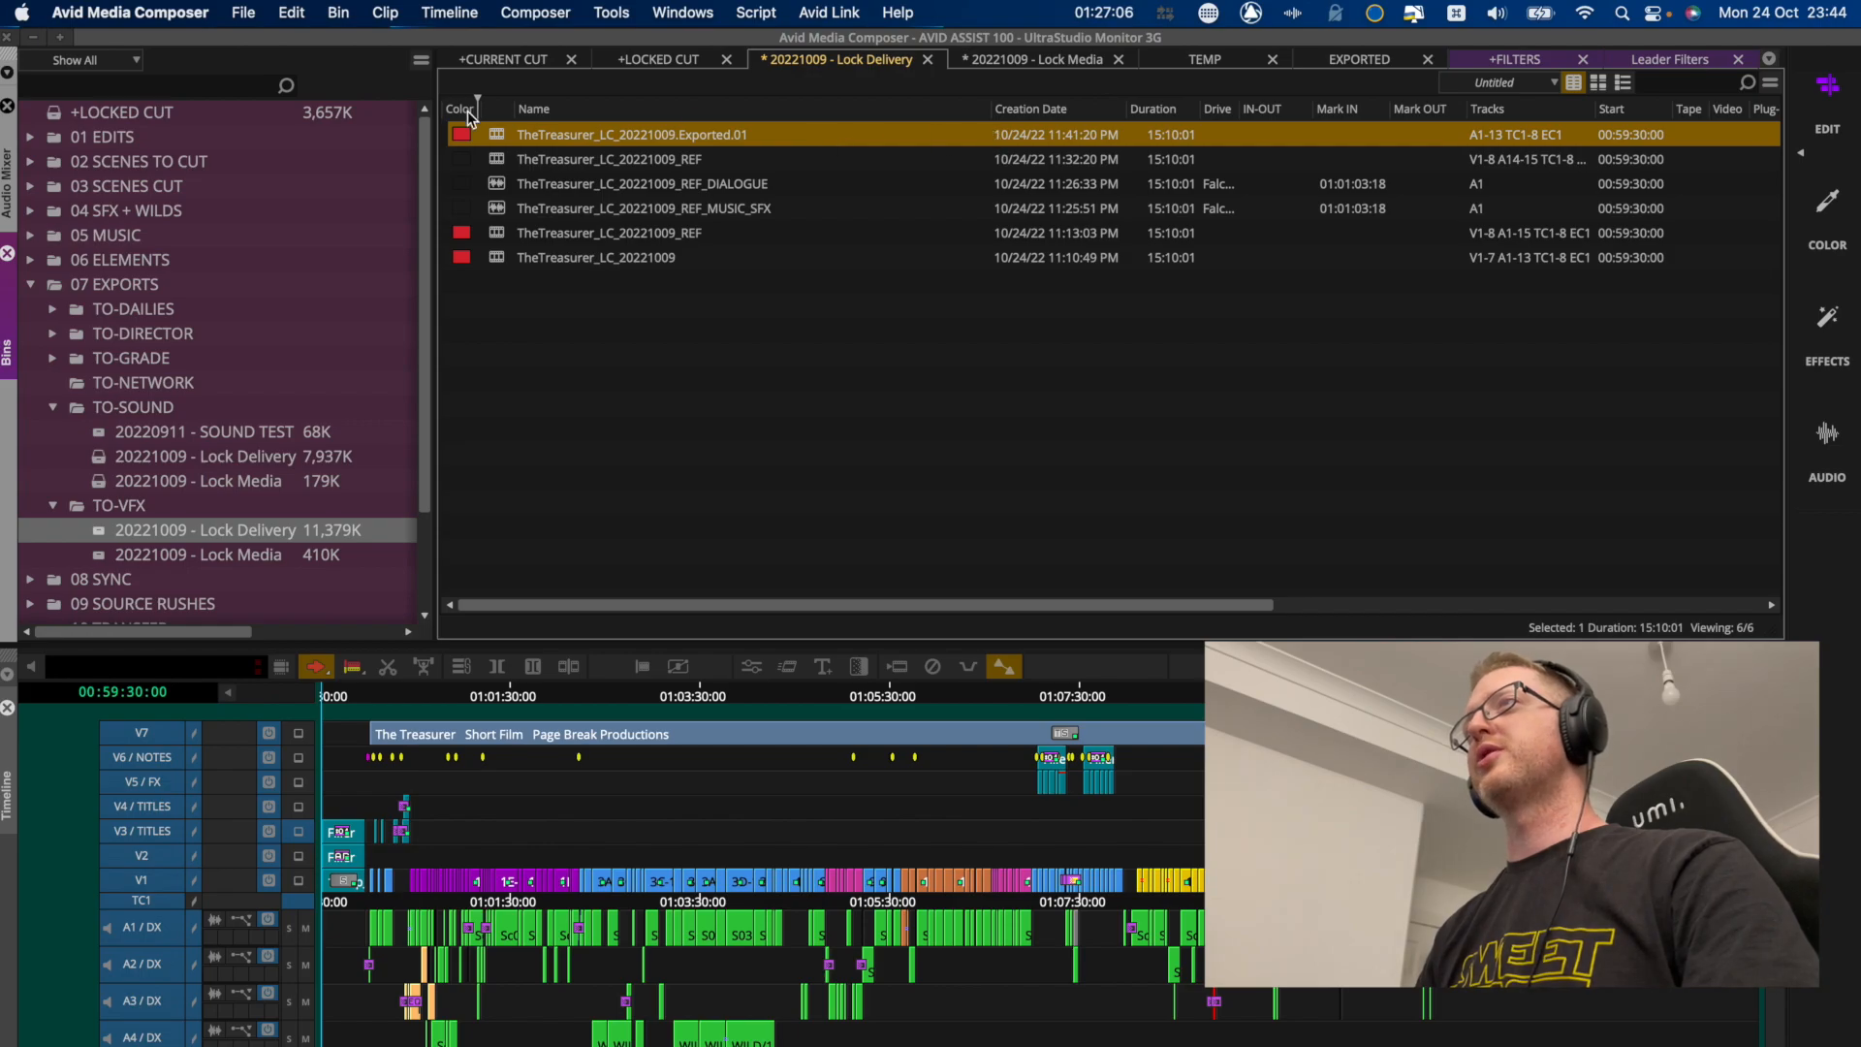
scroll(395, 855, down, 5)
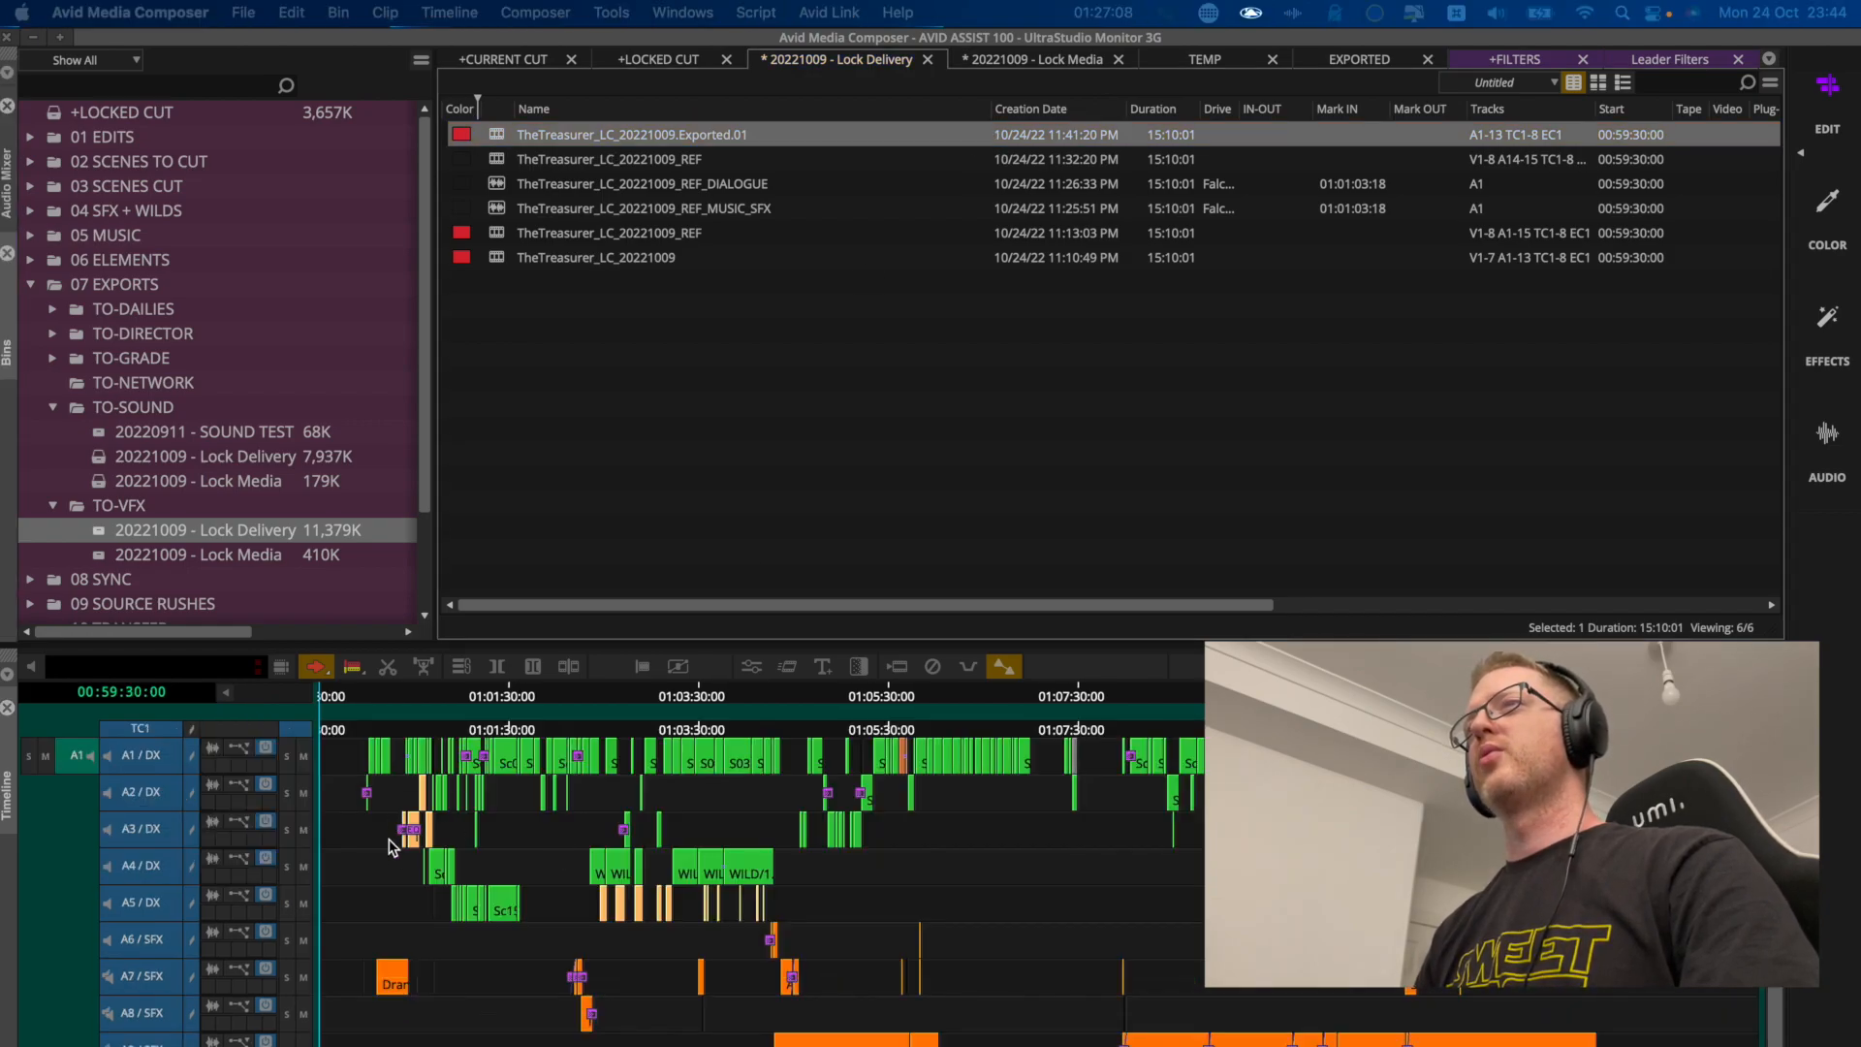
scroll(395, 855, up, 2)
scroll(397, 852, down, 2)
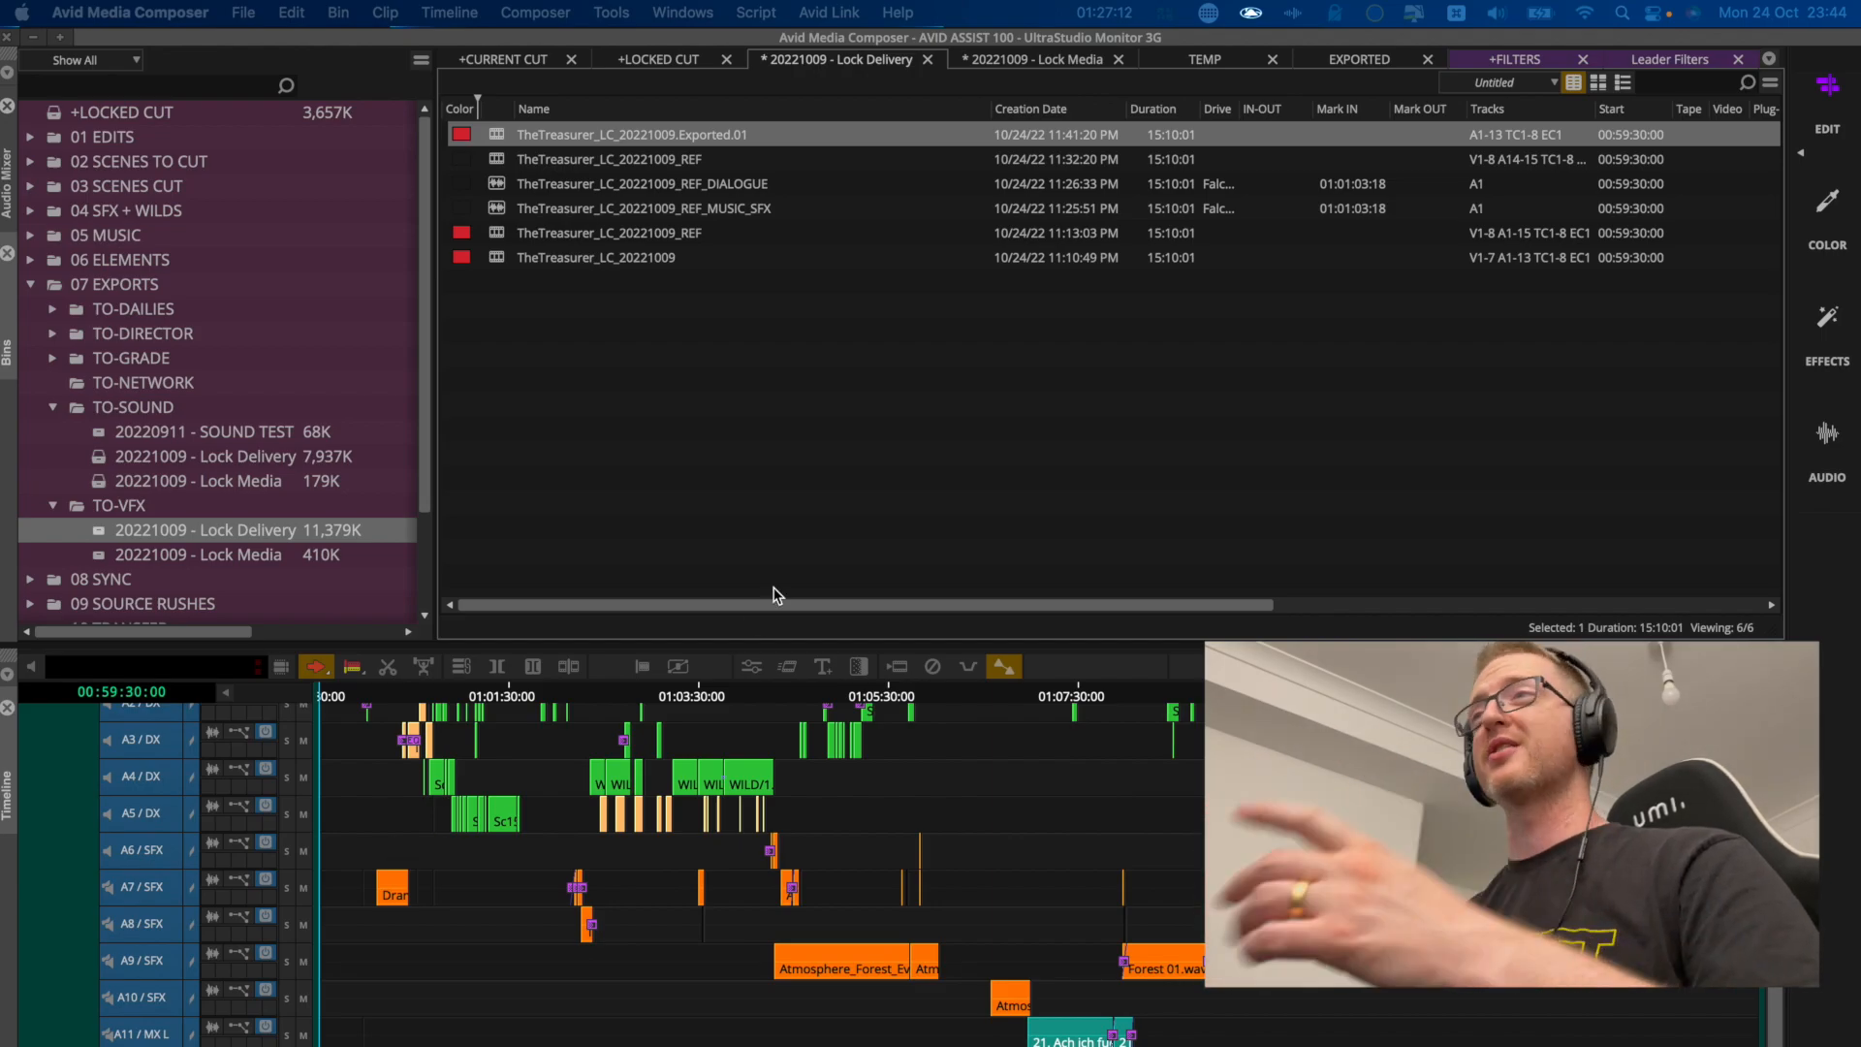
click(770, 442)
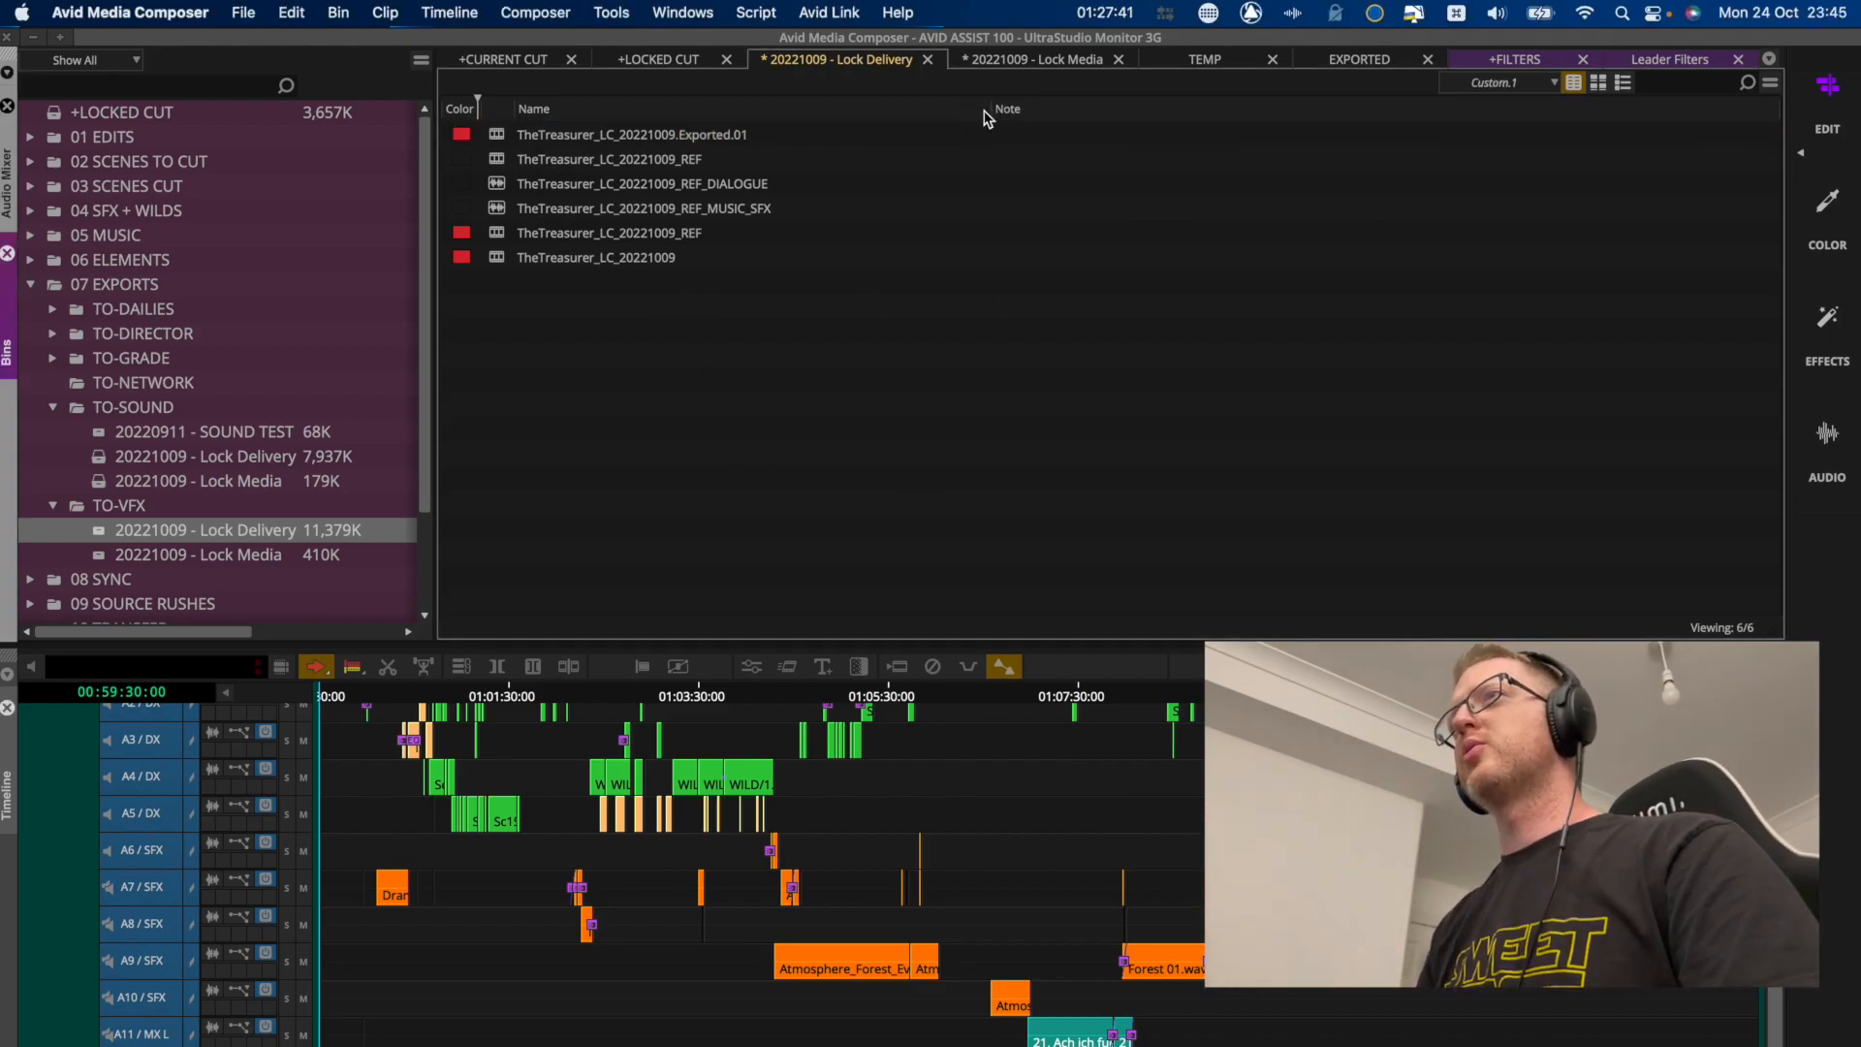
Narrow the bin's Name column and enter the note AAF Export for TheTreasurer_LC_20221009.Exported.01.
drag(988, 109, 820, 102)
click(899, 115)
click(901, 133)
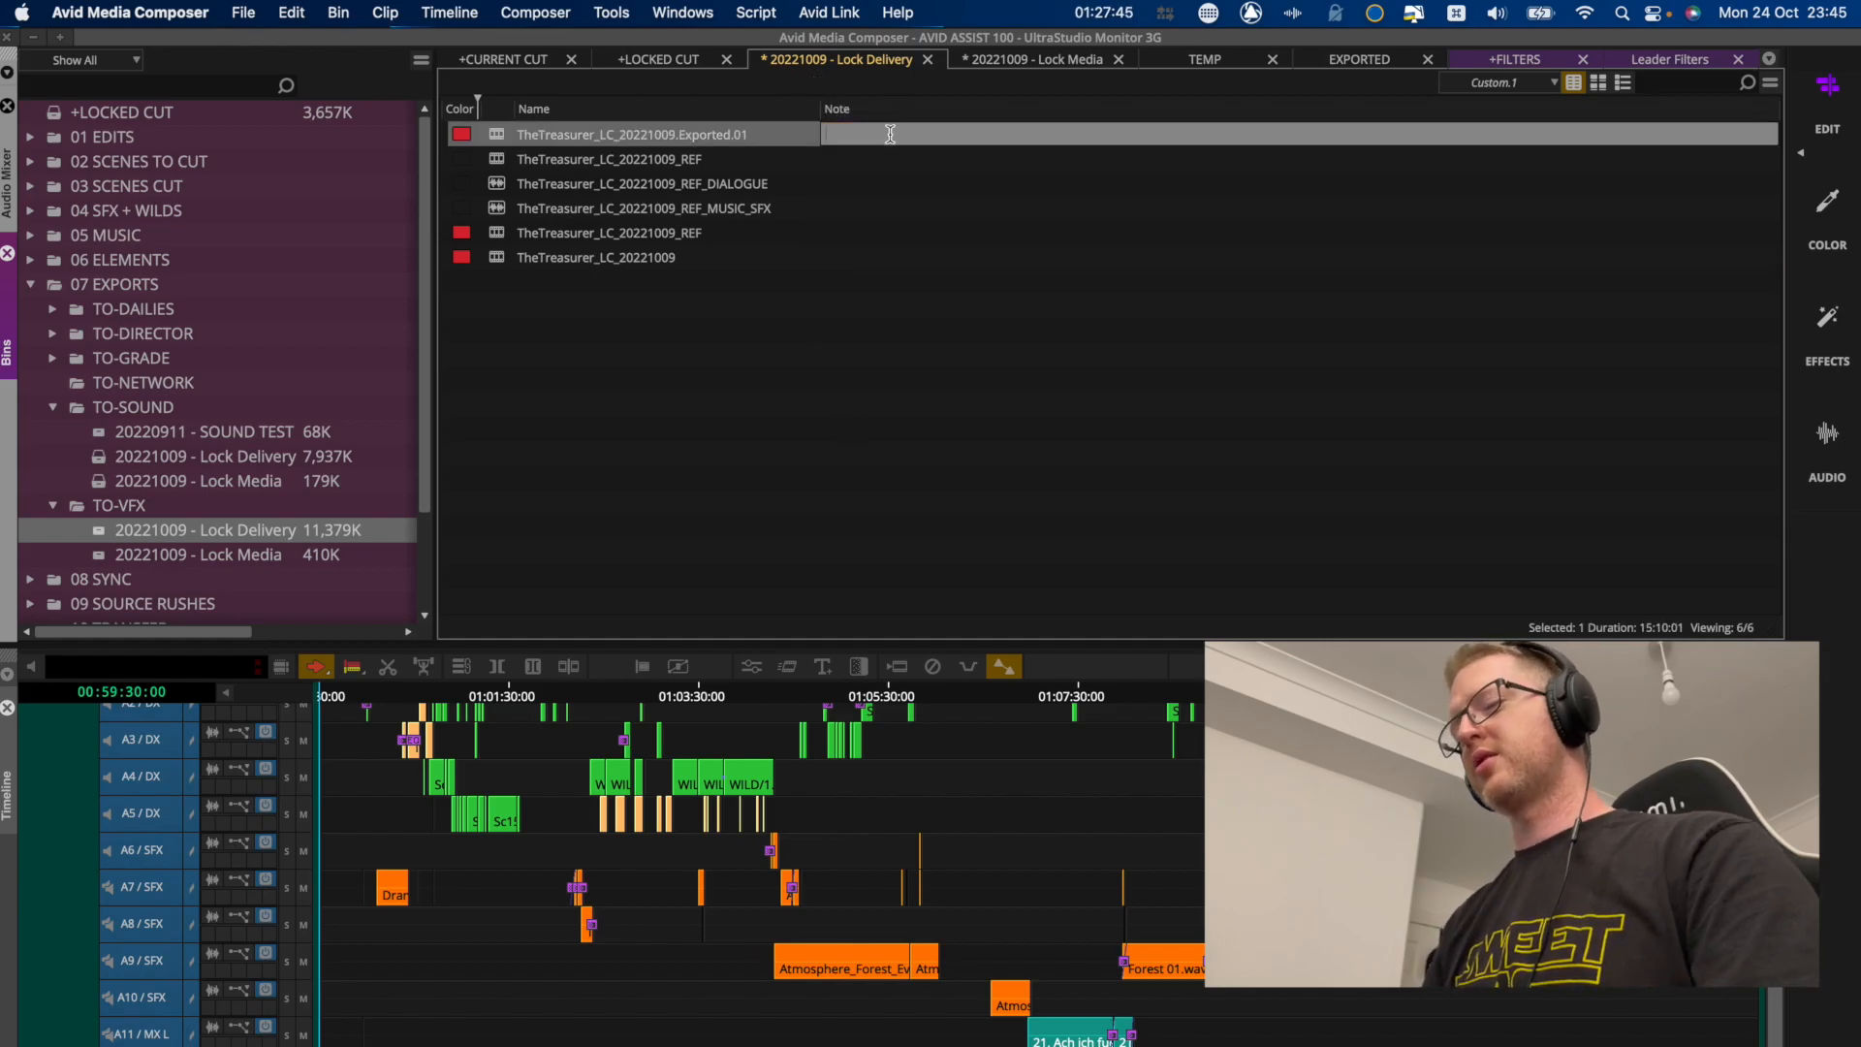
text(AAF Export)
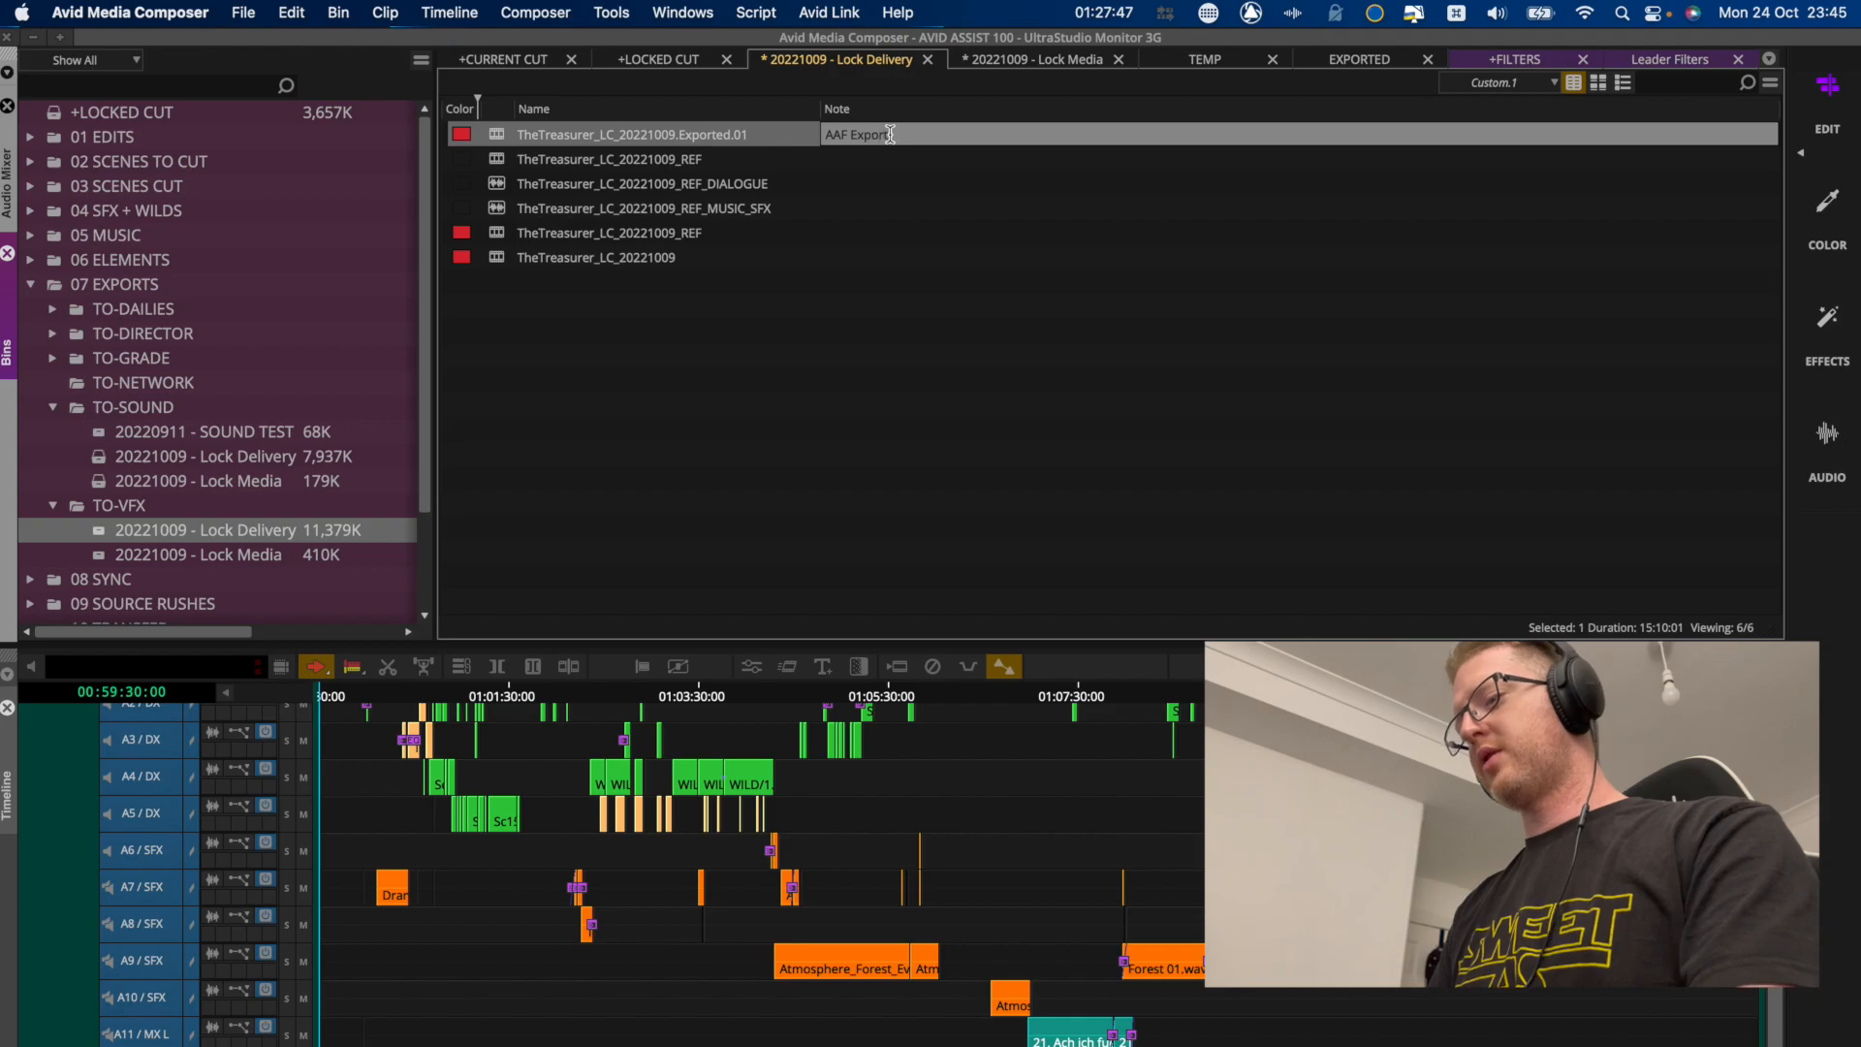
Enter the note Master Timeline for TheTreasurer_LC_20221009 and Guide Picture for the red TheTreasurer_LC_20221009_REF sequence.
click(892, 257)
text(Master Timeline)
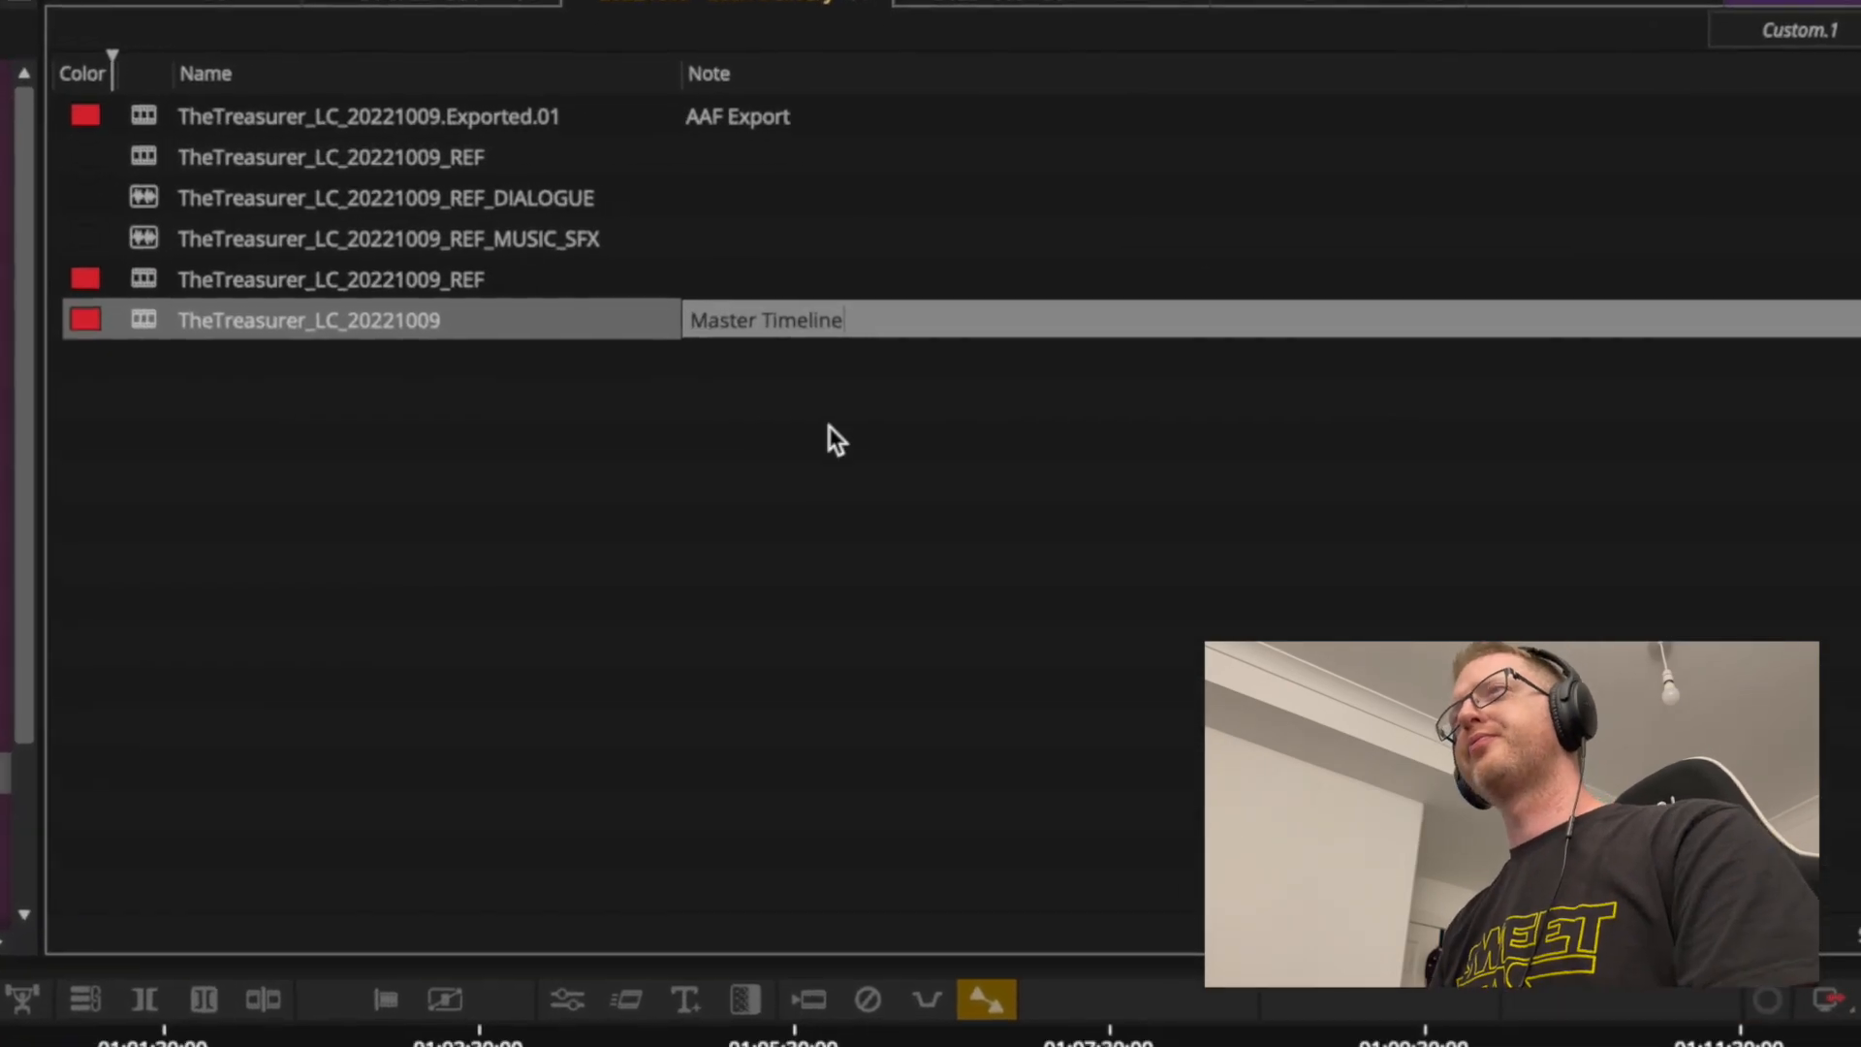
click(858, 277)
text(Guide Picture)
Enter the note Panned Stems for the REF_MUSIC_SFX and REF_DIALOGUE audio clips.
click(804, 237)
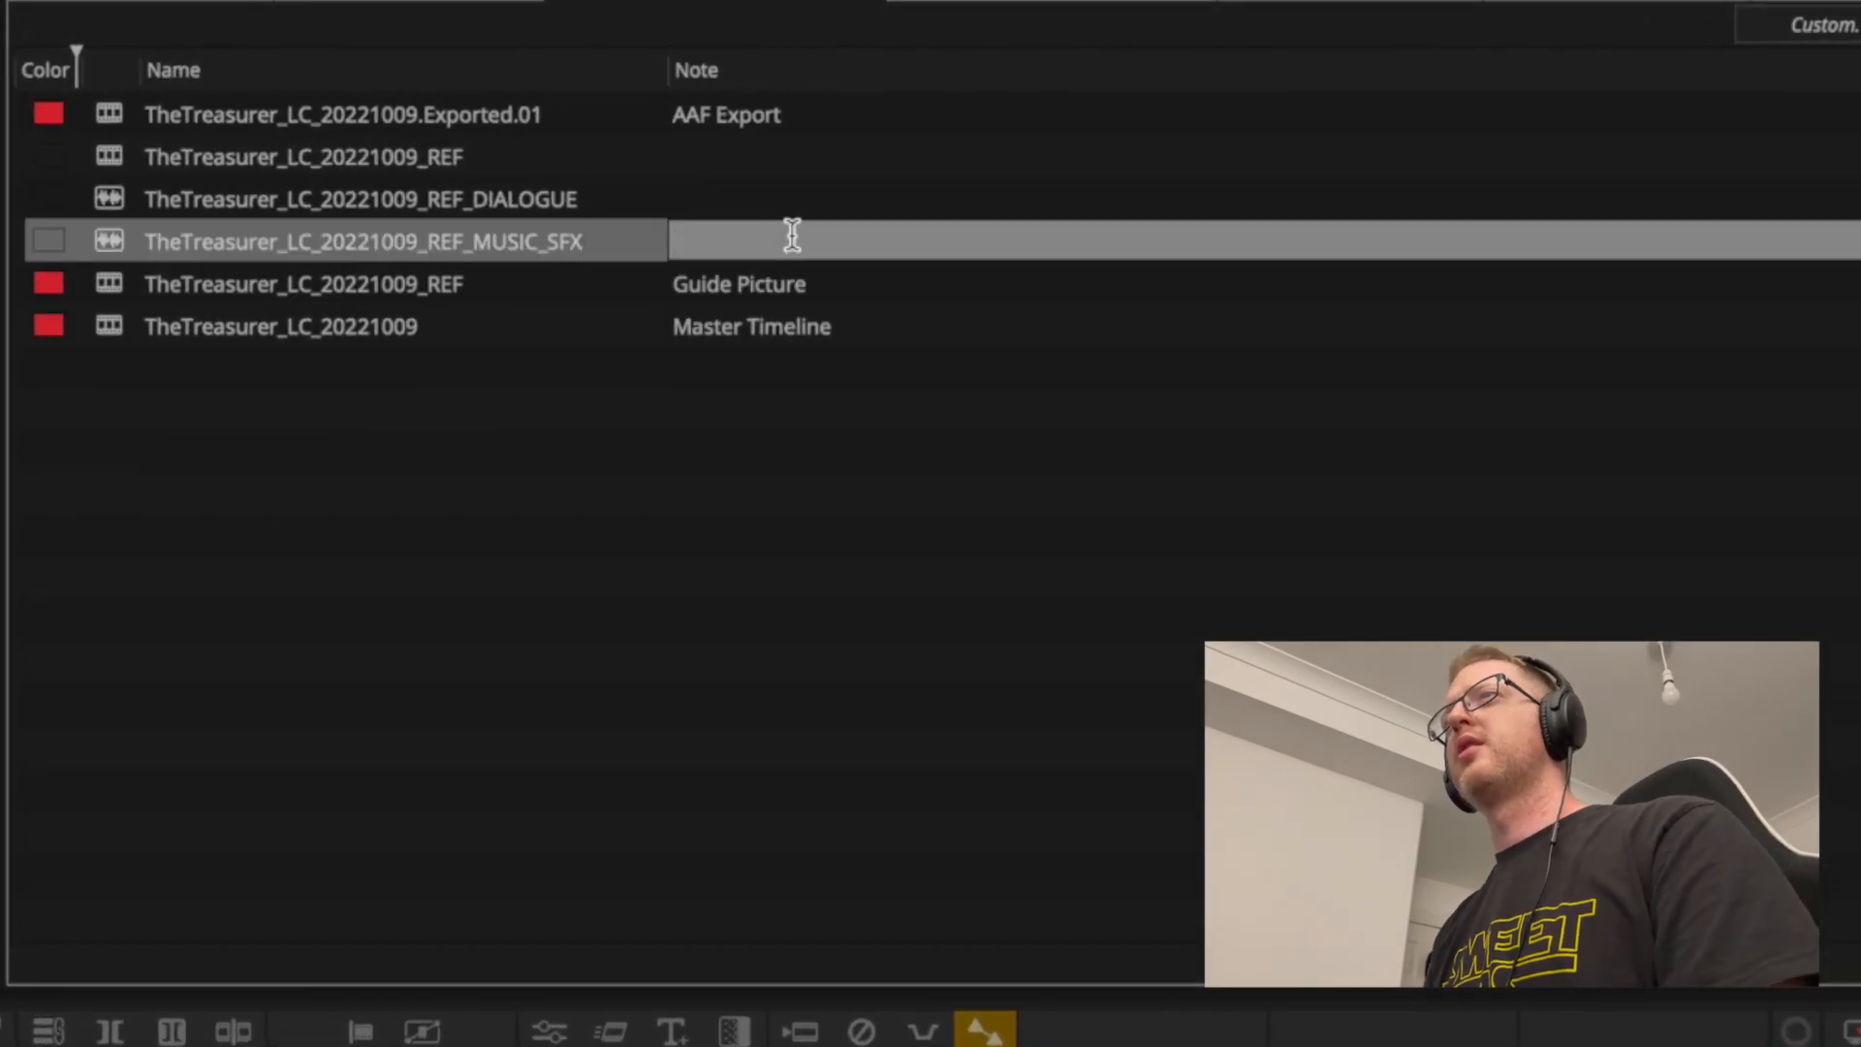
text(Panned Stems)
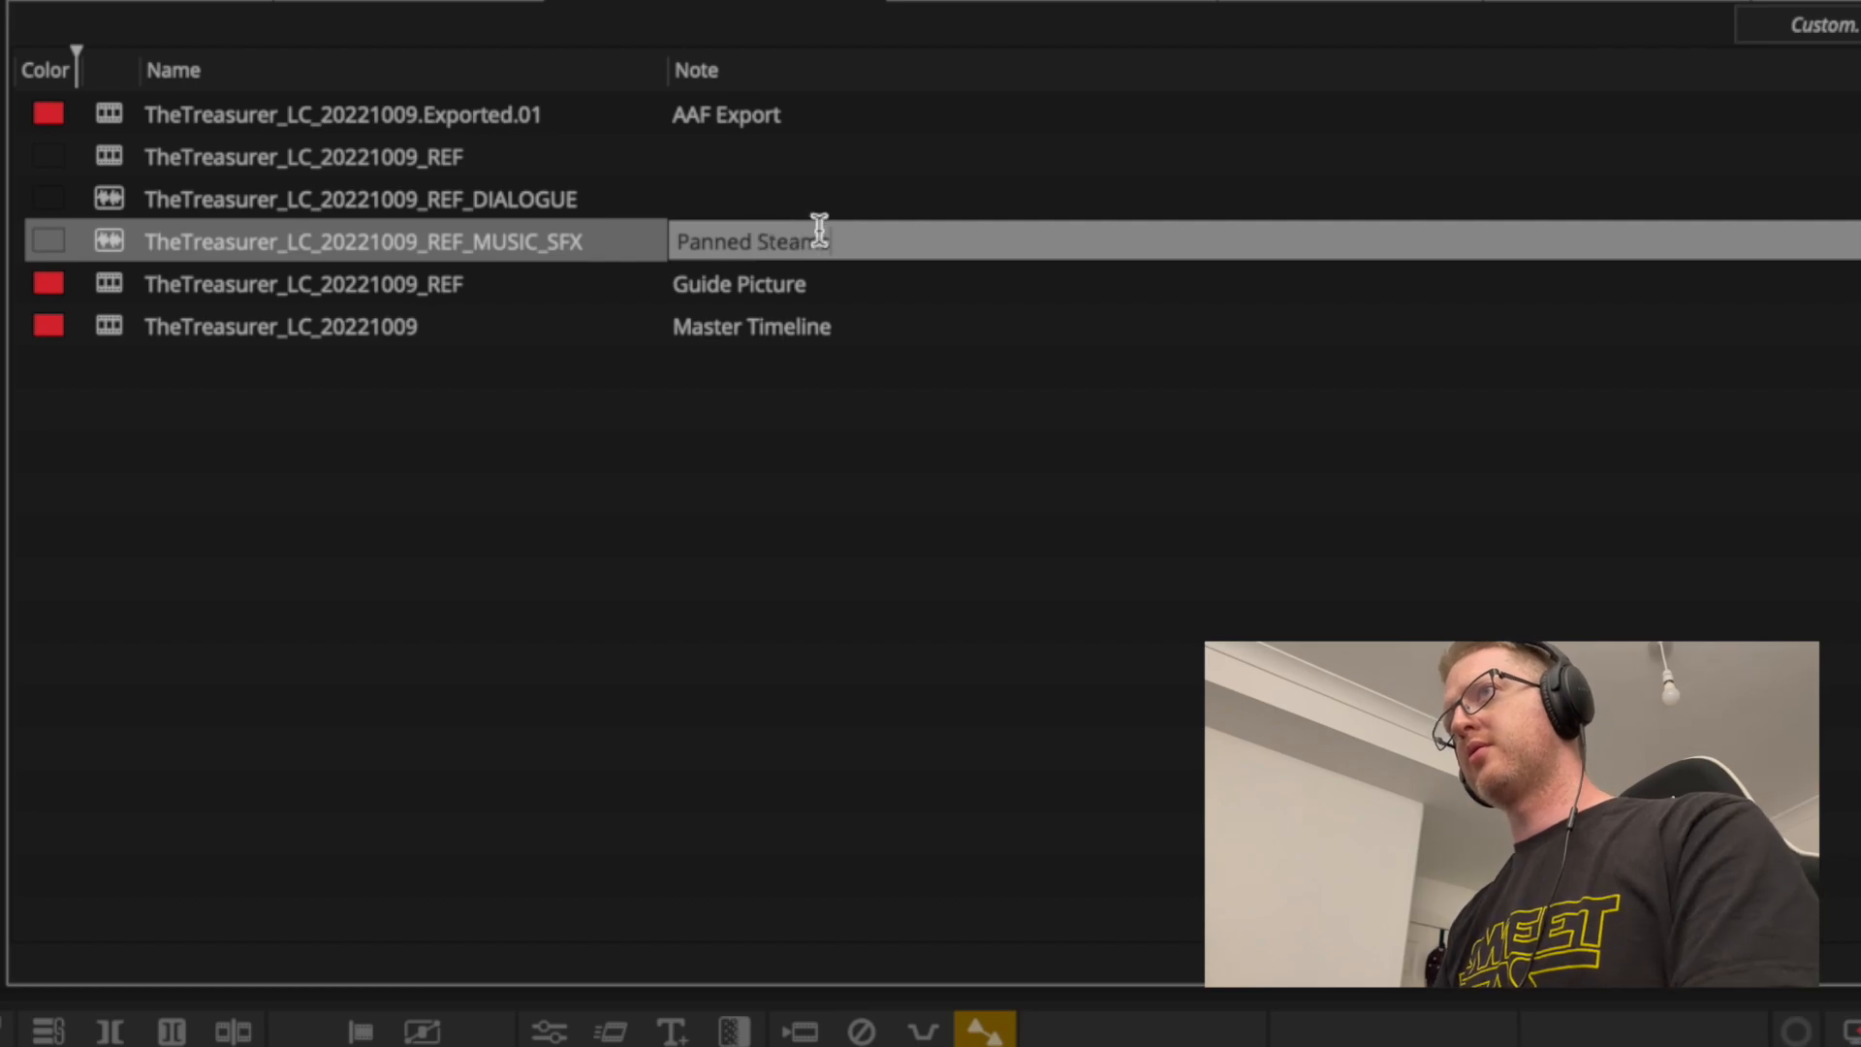
key(Return)
Transfer the Guide Picture note from the red TheTreasurer_LC_20221009_REF sequence to the uncoloured sequence of the same name.
click(119, 157)
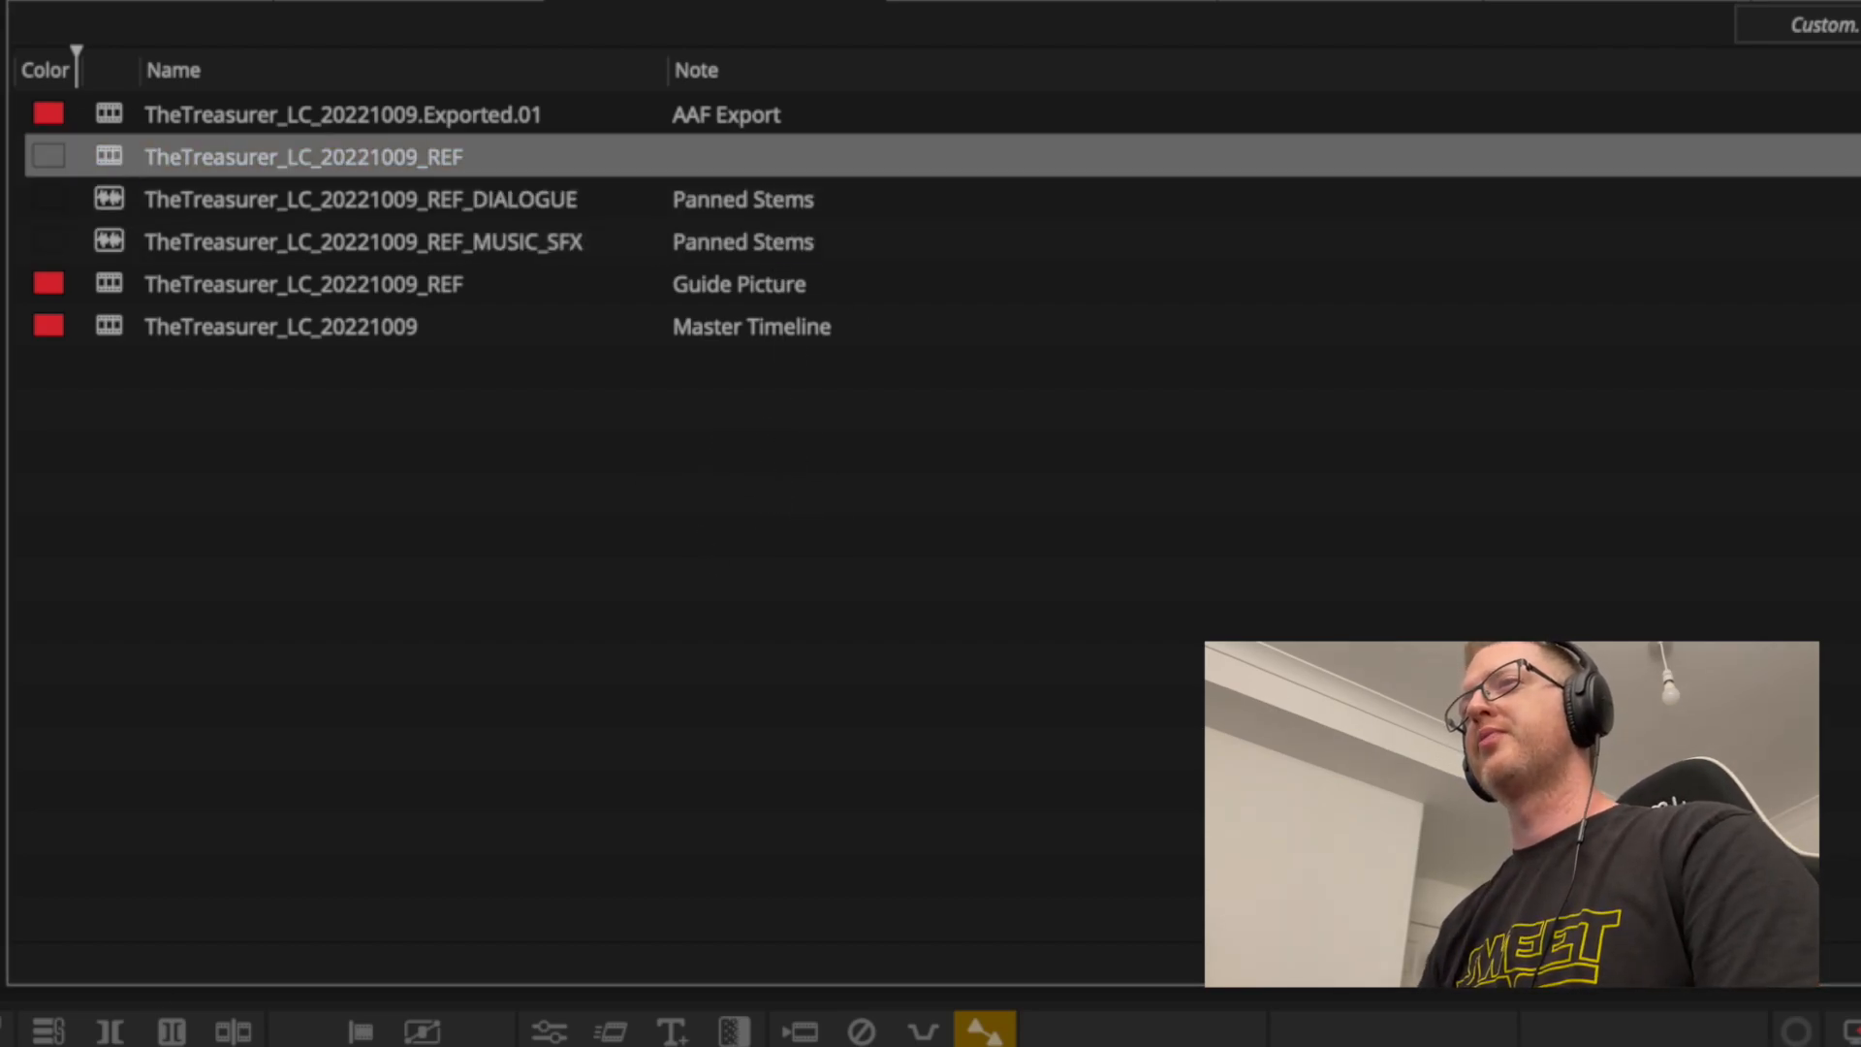
click(752, 289)
key(super+c)
click(761, 158)
key(super+v)
click(772, 286)
key(BackSpace)
key(Return)
click(124, 291)
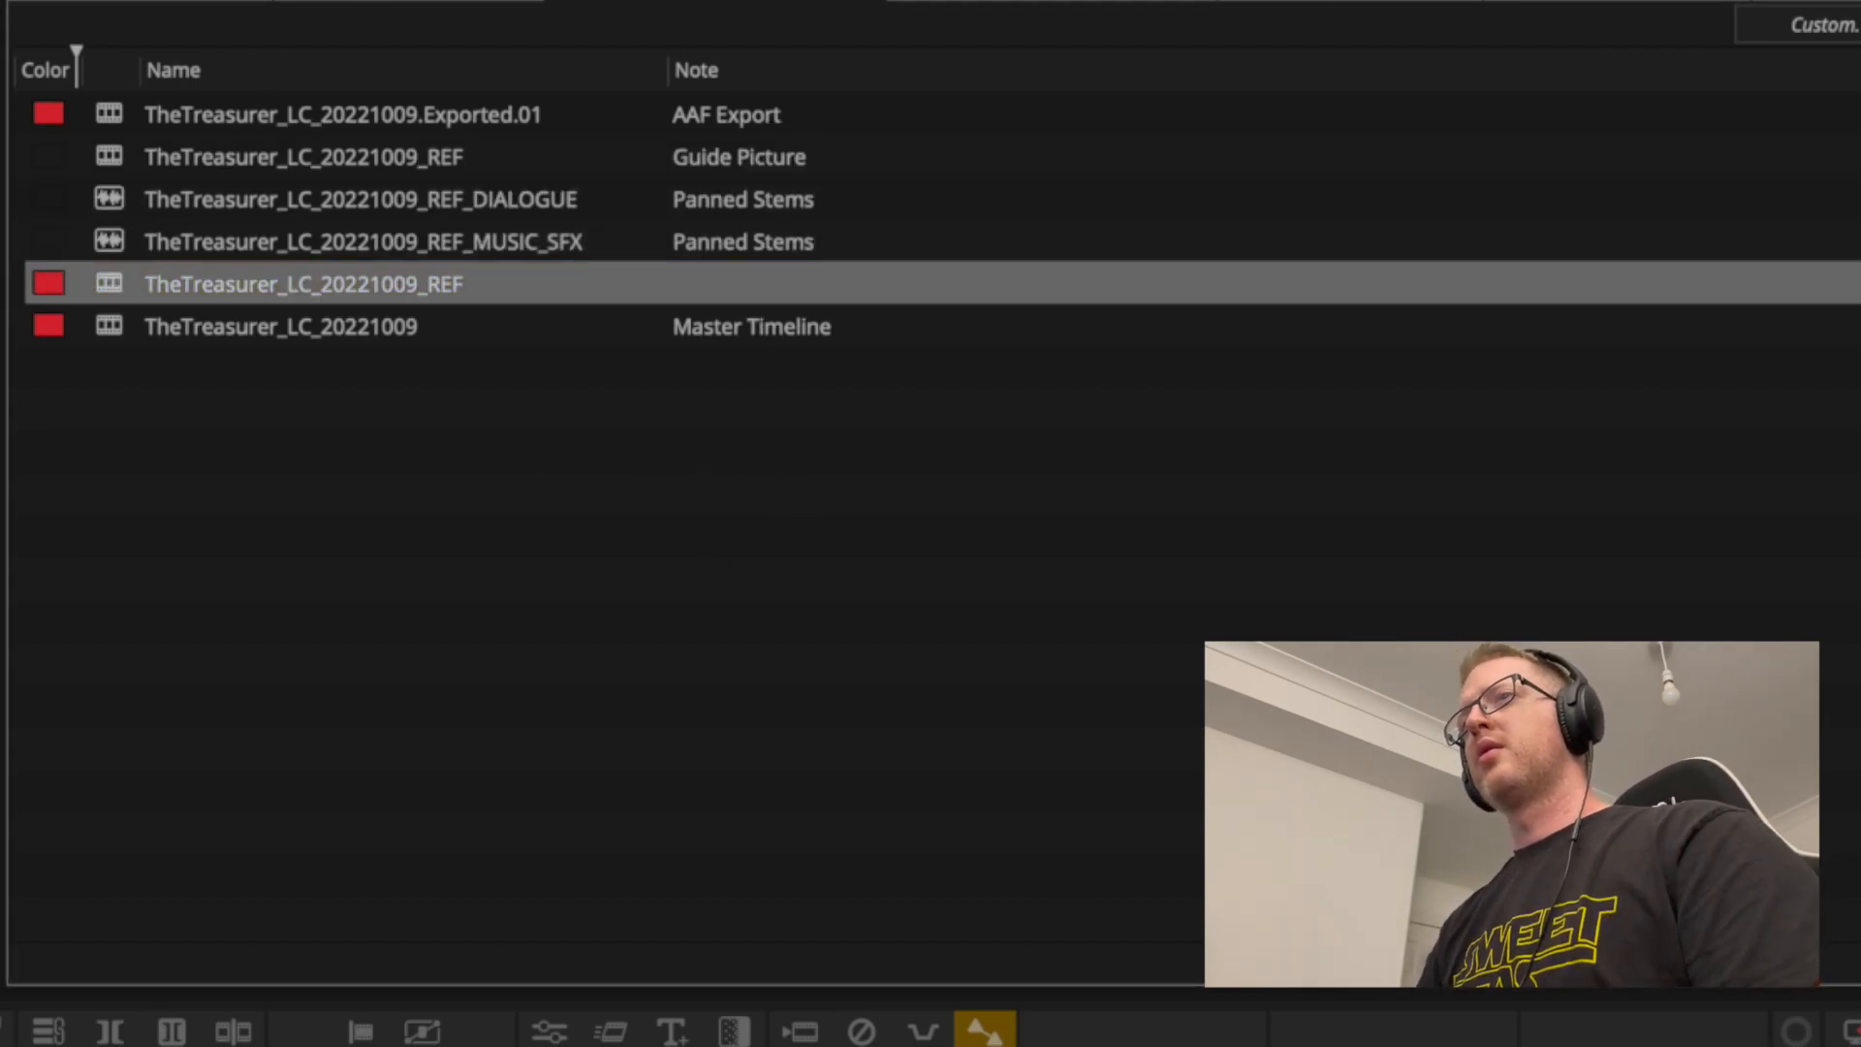
Enter the note Working for the red TheTreasurer_LC_20221009_REF sequence.
click(798, 281)
text(Working)
click(601, 625)
Set the colour of the AAF Export and Master Timeline sequences to green.
click(104, 113)
super+click(108, 326)
click(53, 328)
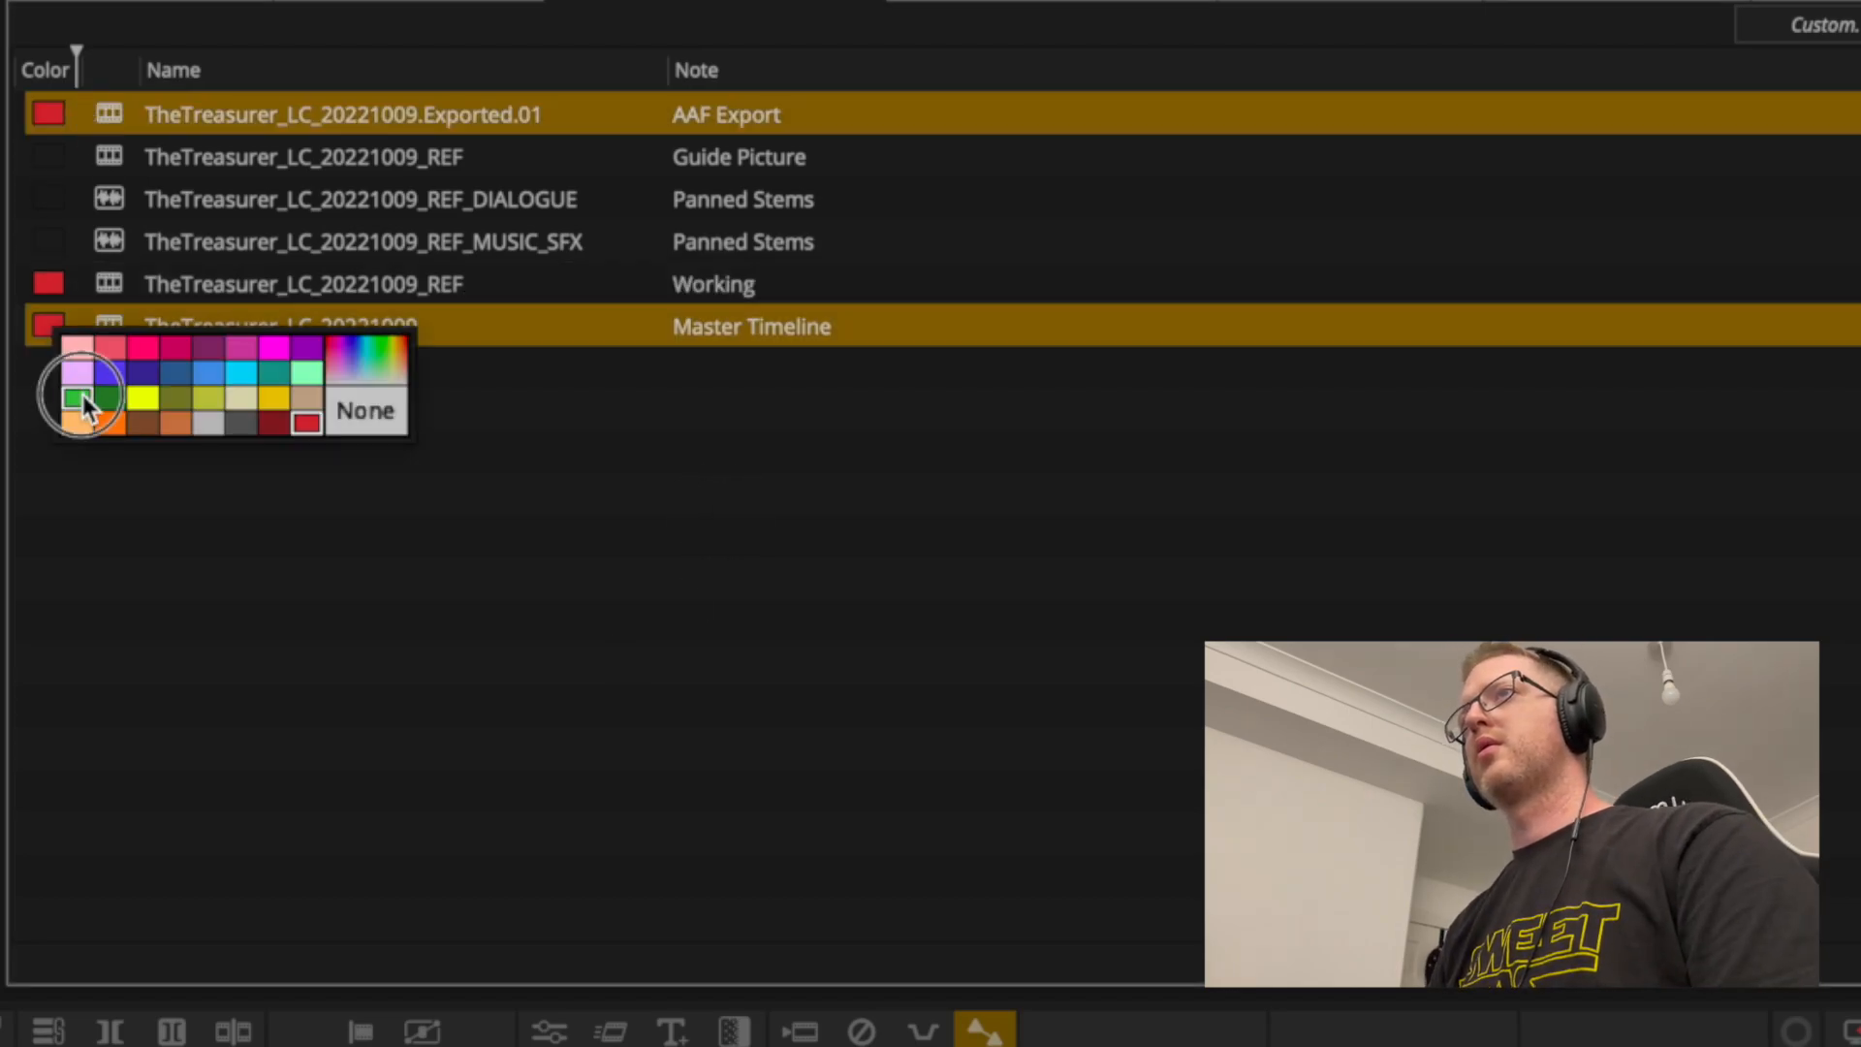
click(83, 398)
click(591, 436)
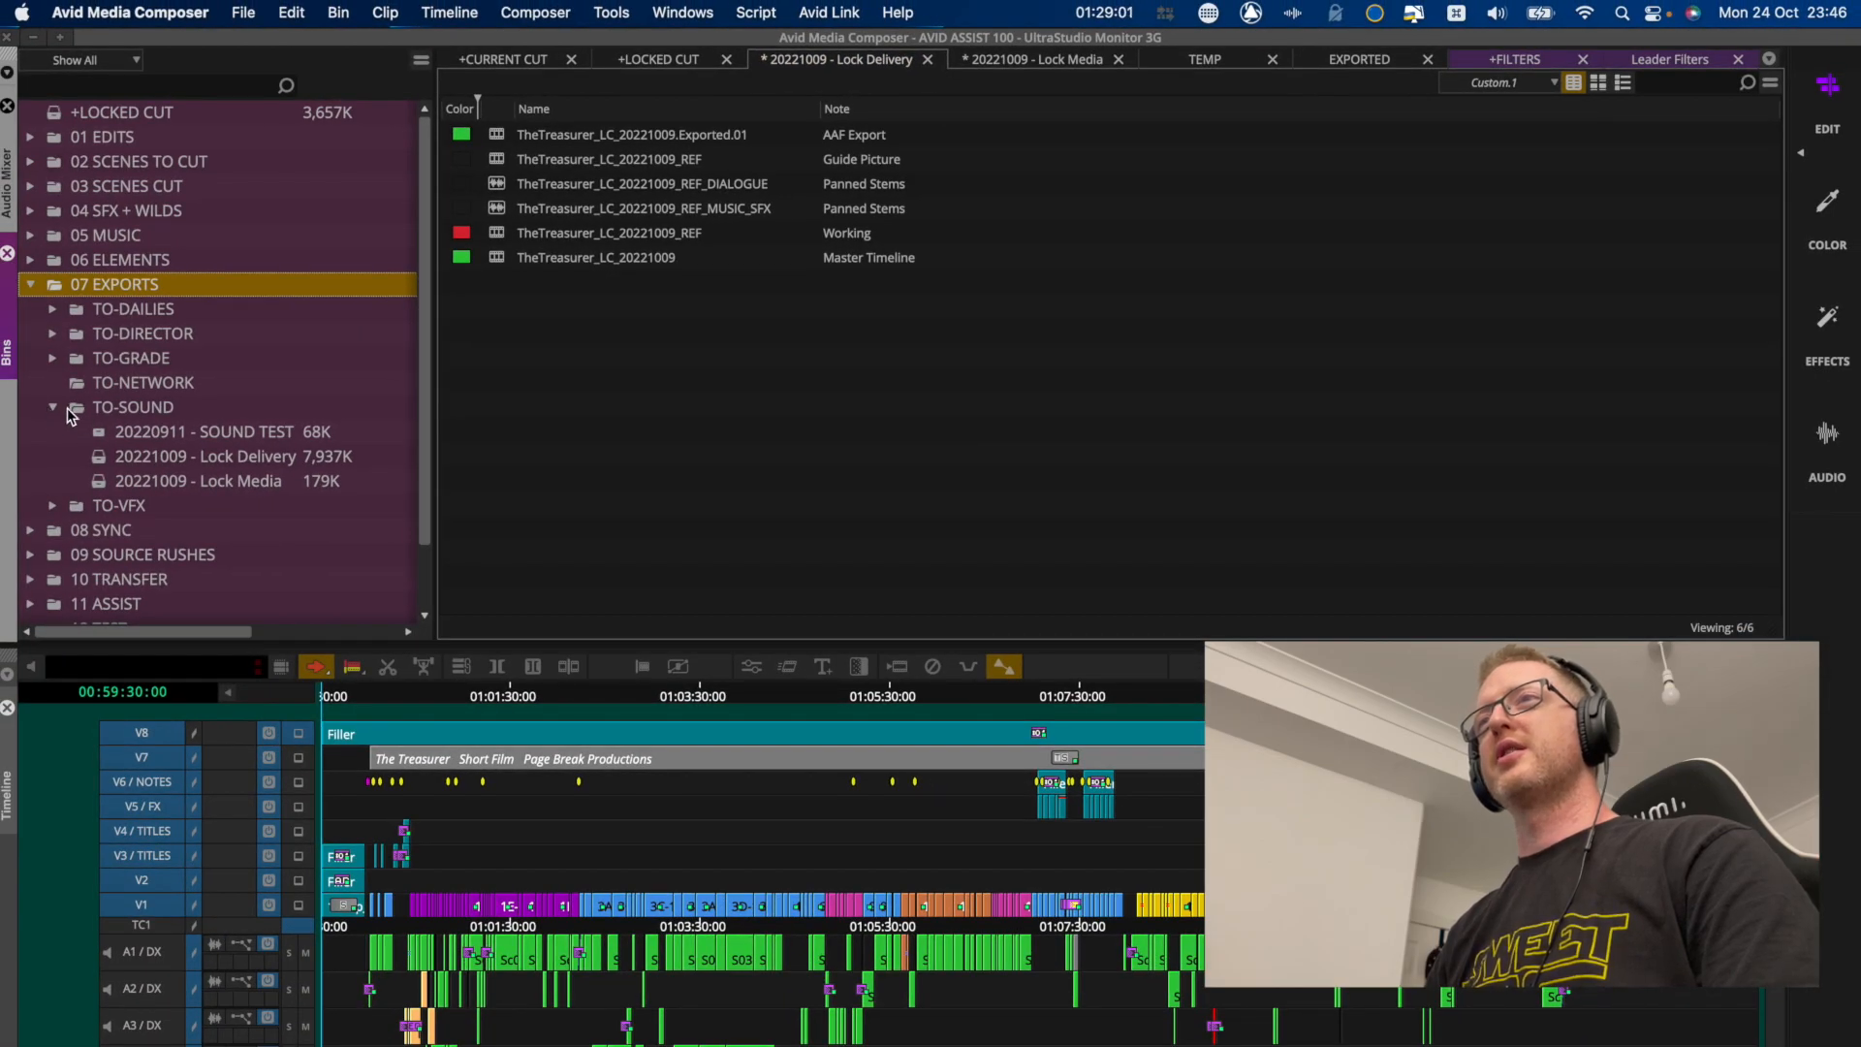
Select the 20221009 - Lock Delivery and 20221009 - Lock Media bins in the TO-SOUND folder for review.
click(194, 456)
shift+click(160, 489)
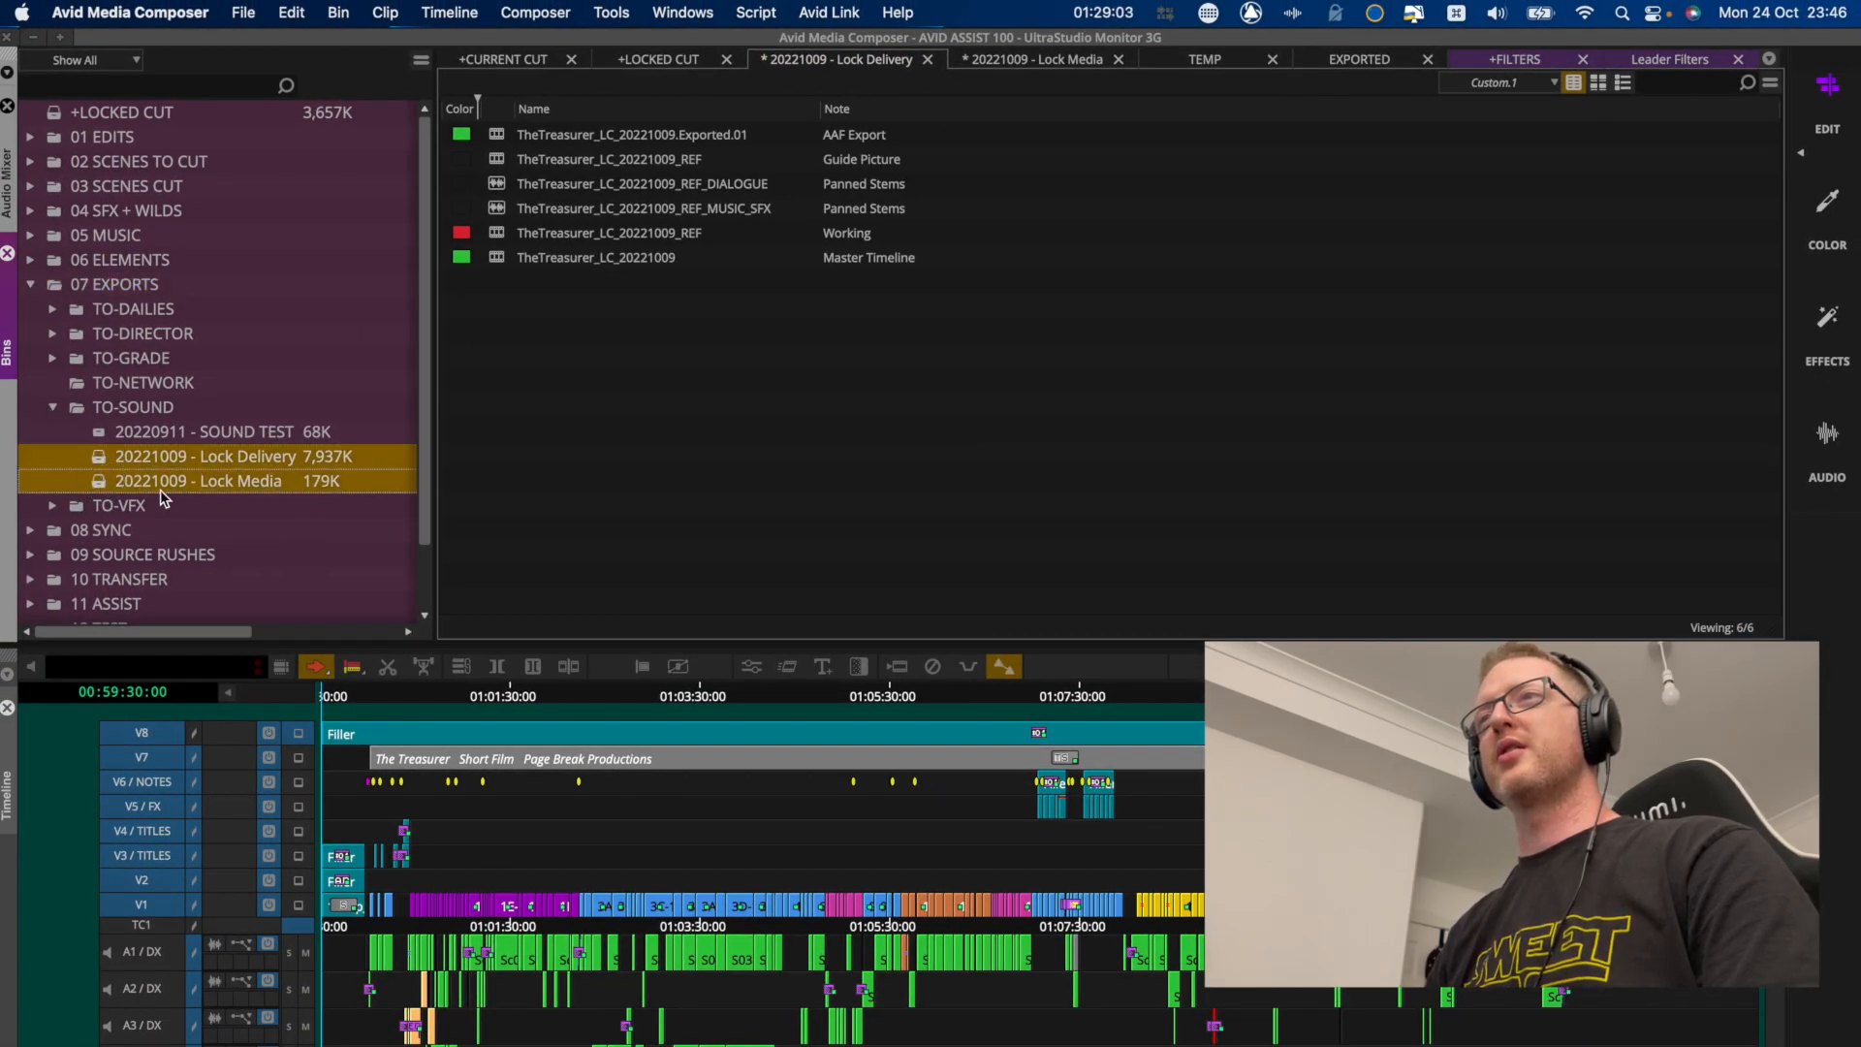
click(895, 519)
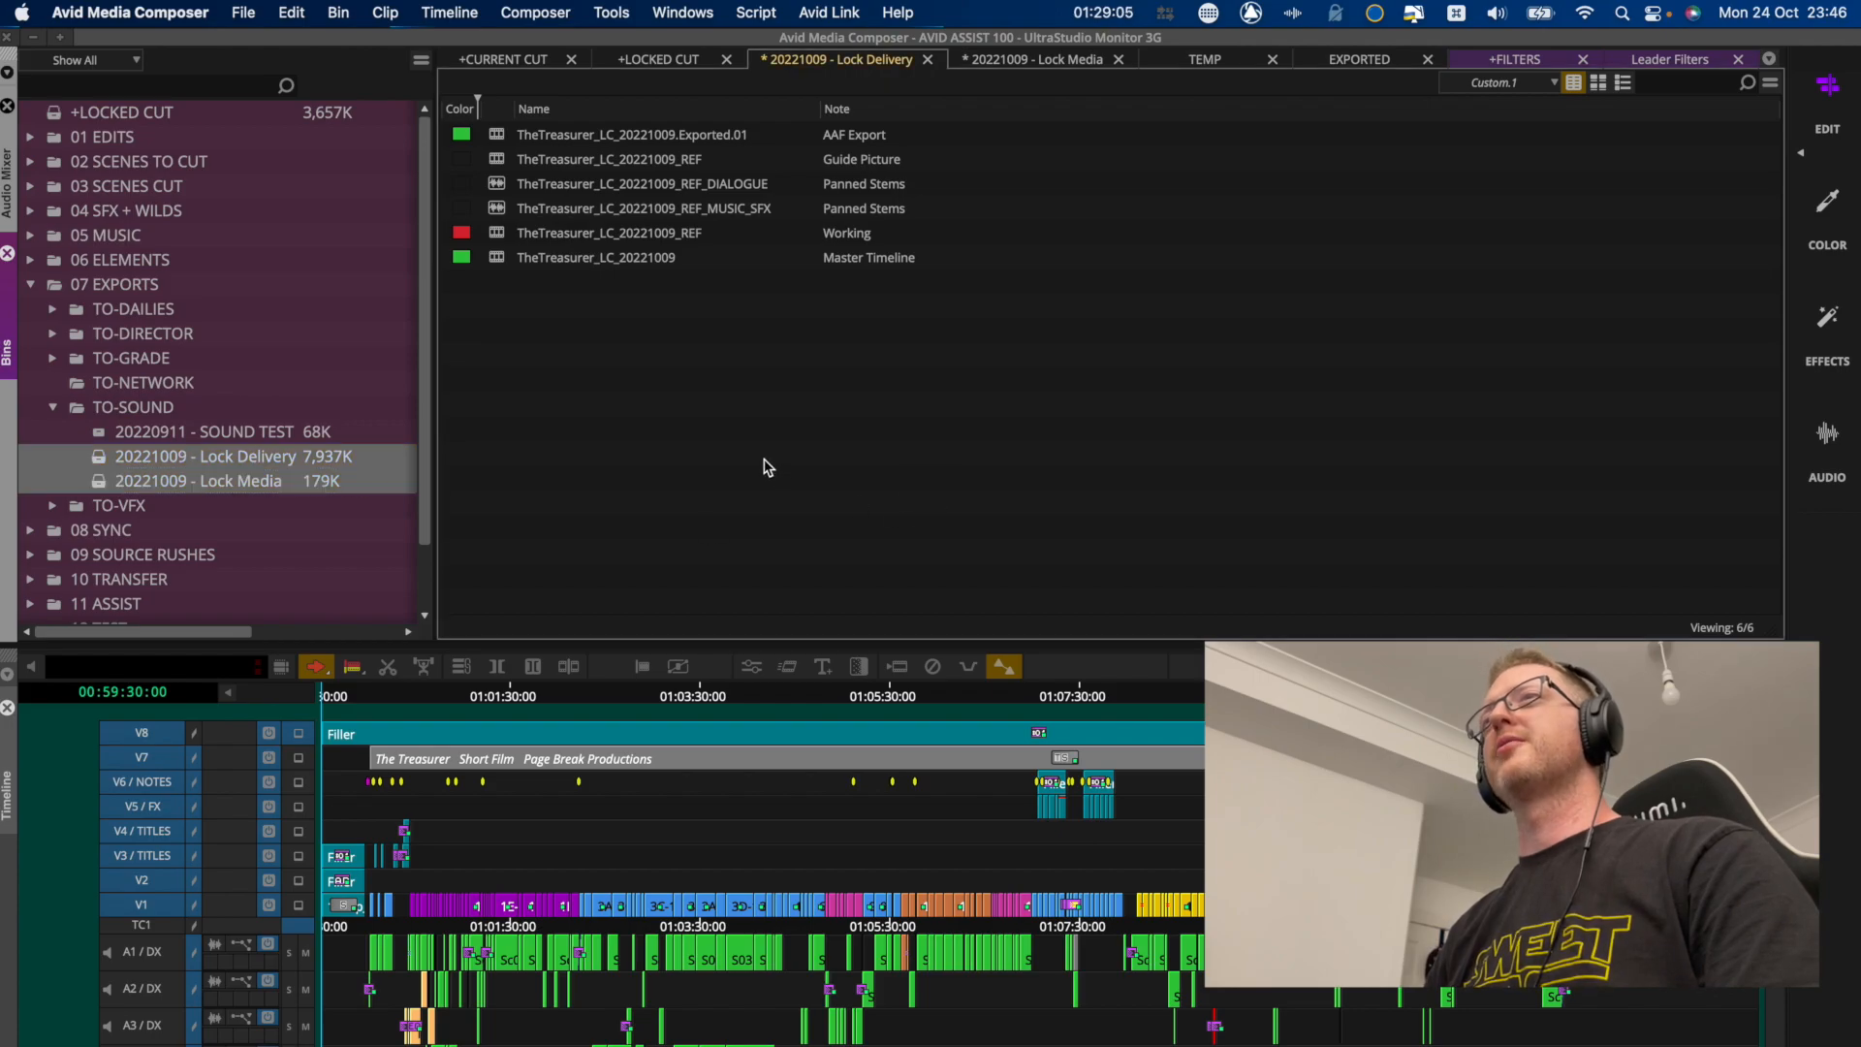